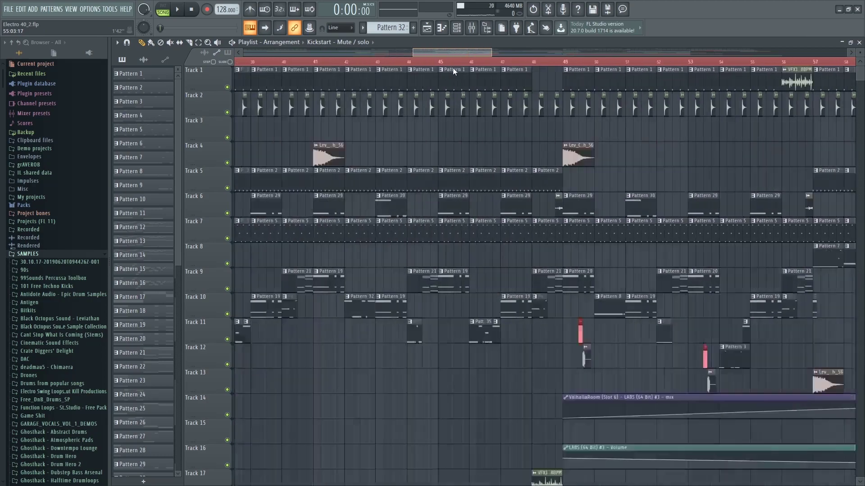
Examine the opening bars of the playlist arrangement, including the drum, pattern, crash and filter automation tracks
{"action": "scroll", "coordinate": [246, 120], "scroll_direction": "up", "scroll_amount": 4}
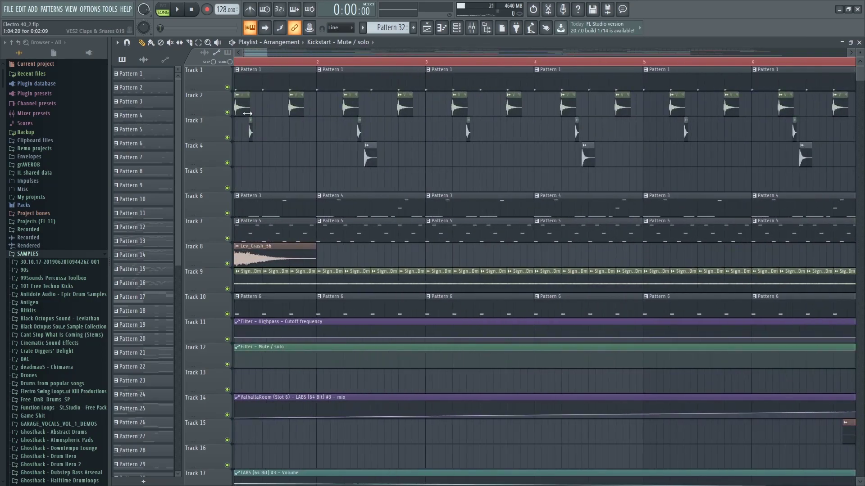
{"action": "scroll", "coordinate": [258, 50], "scroll_direction": "down", "scroll_amount": 4}
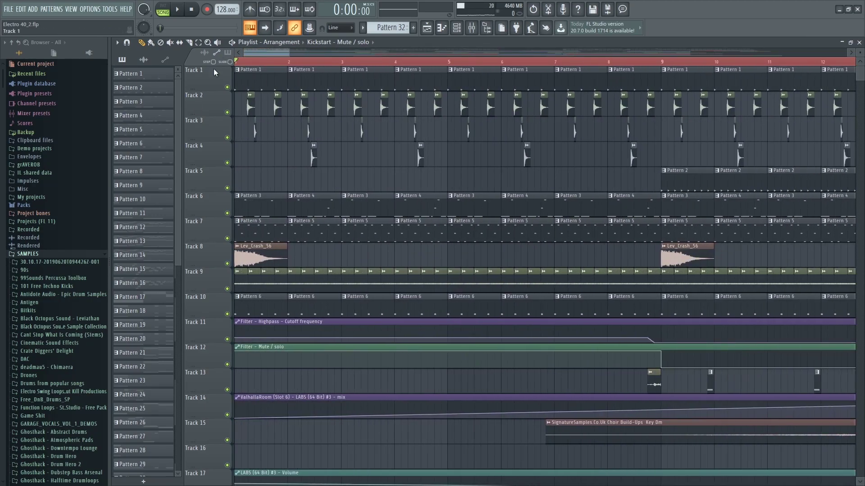
{"action": "scroll", "coordinate": [281, 73], "scroll_direction": "up", "scroll_amount": 3}
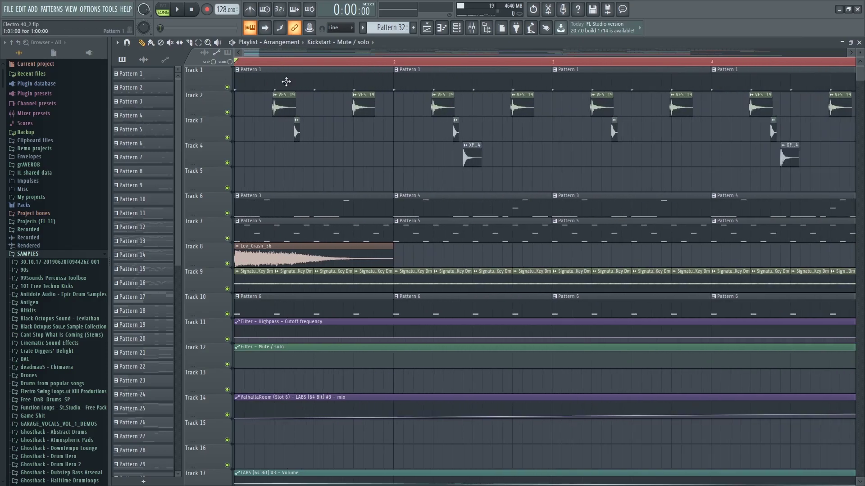
{"action": "scroll", "coordinate": [360, 120], "scroll_direction": "down", "scroll_amount": 4}
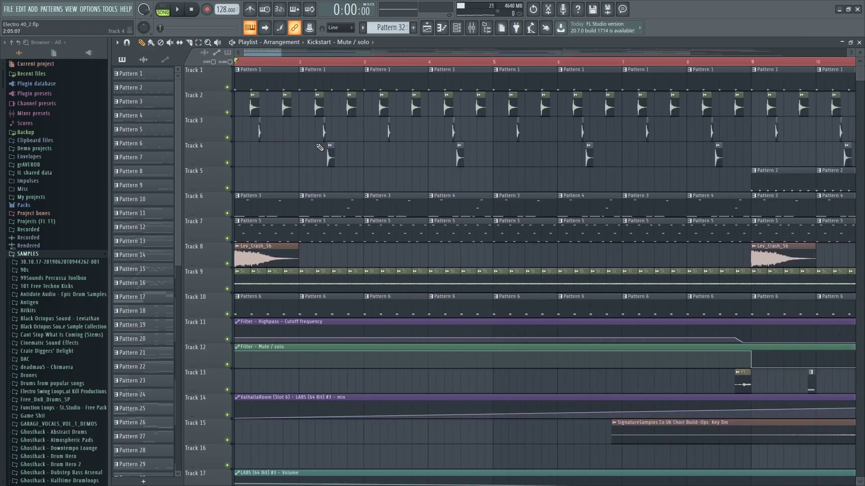
{"action": "scroll", "coordinate": [324, 140], "scroll_direction": "up", "scroll_amount": 5}
{"action": "scroll", "coordinate": [370, 147], "scroll_direction": "down", "scroll_amount": 3}
{"action": "scroll", "coordinate": [367, 147], "scroll_direction": "down", "scroll_amount": 1}
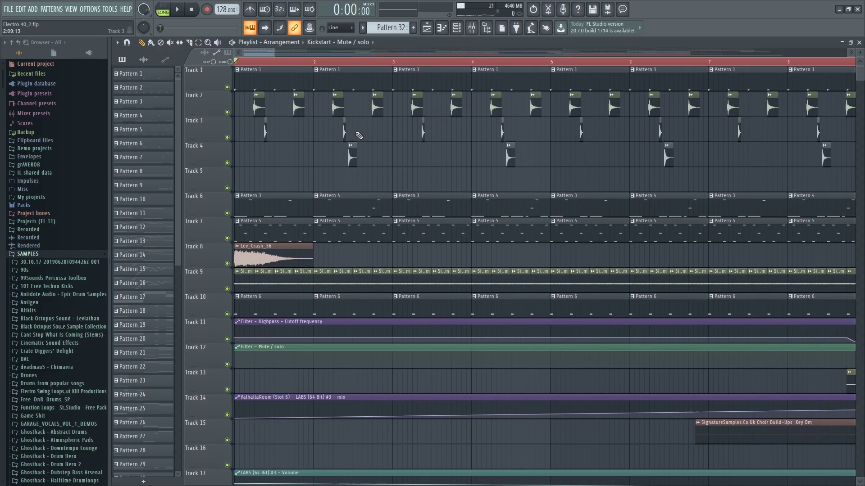
{"action": "scroll", "coordinate": [359, 136], "scroll_direction": "down", "scroll_amount": 6}
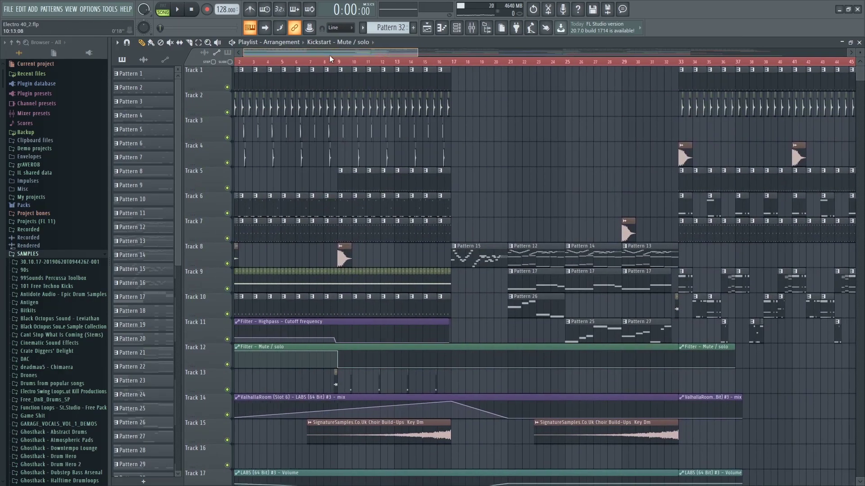
{"action": "scroll", "coordinate": [295, 138], "scroll_direction": "down", "scroll_amount": 3}
{"action": "scroll", "coordinate": [294, 138], "scroll_direction": "up", "scroll_amount": 3}
{"action": "scroll", "coordinate": [204, 127], "scroll_direction": "down", "scroll_amount": 5}
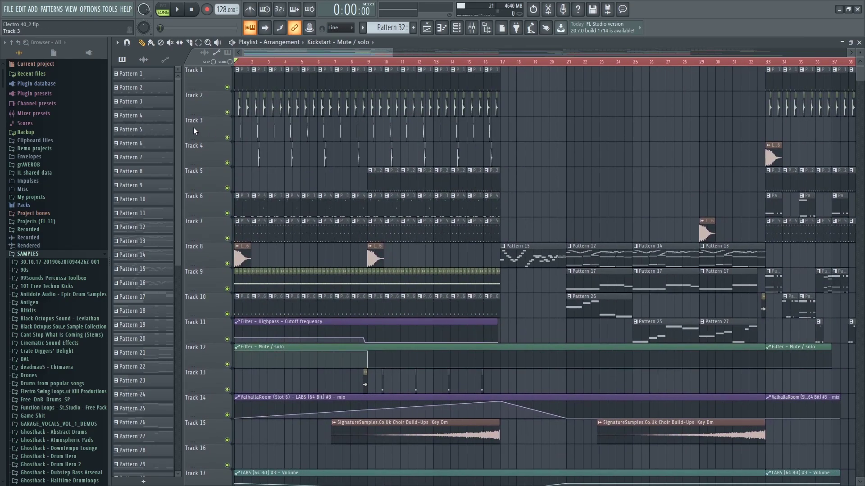
{"action": "scroll", "coordinate": [185, 140], "scroll_direction": "up", "scroll_amount": 10}
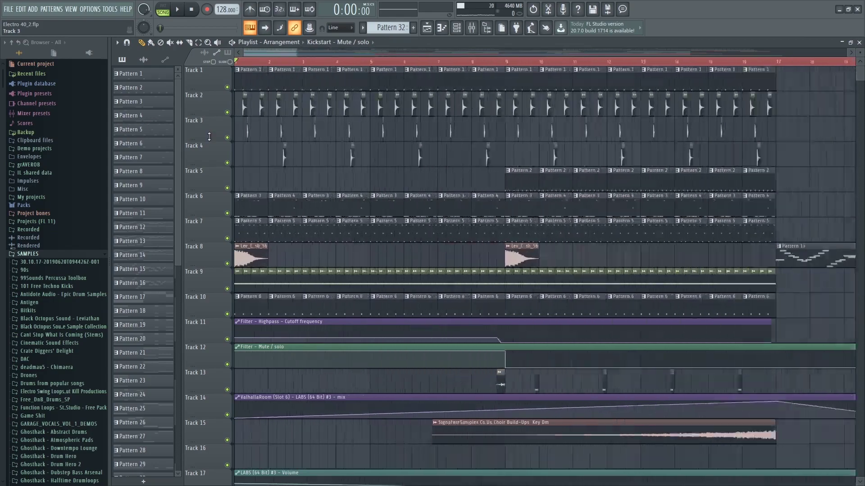
{"action": "scroll", "coordinate": [194, 126], "scroll_direction": "down", "scroll_amount": 3}
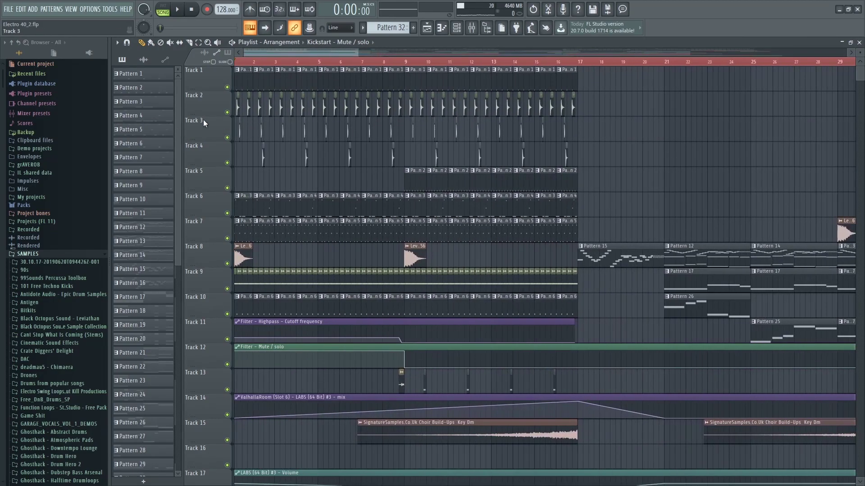
{"action": "left_click_drag", "start_coordinate": [269, 55], "coordinate": [241, 59]}
{"action": "scroll", "coordinate": [211, 97], "scroll_direction": "up", "scroll_amount": 3}
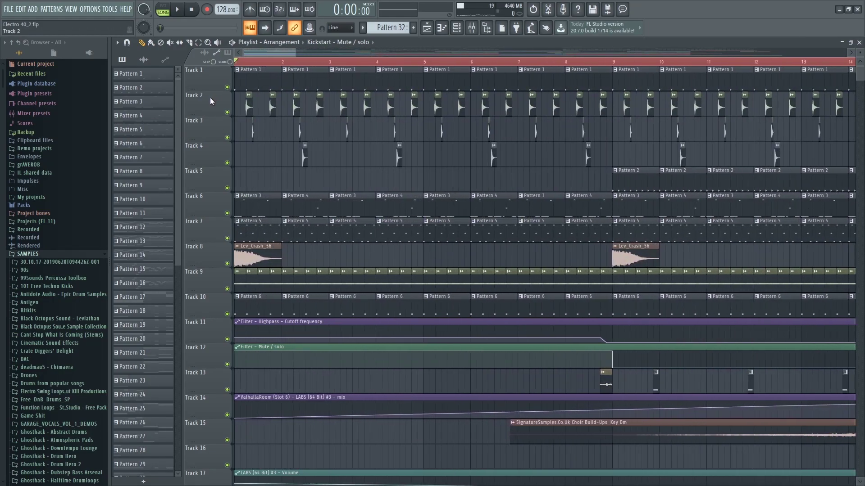
{"action": "scroll", "coordinate": [210, 98], "scroll_direction": "up", "scroll_amount": 3}
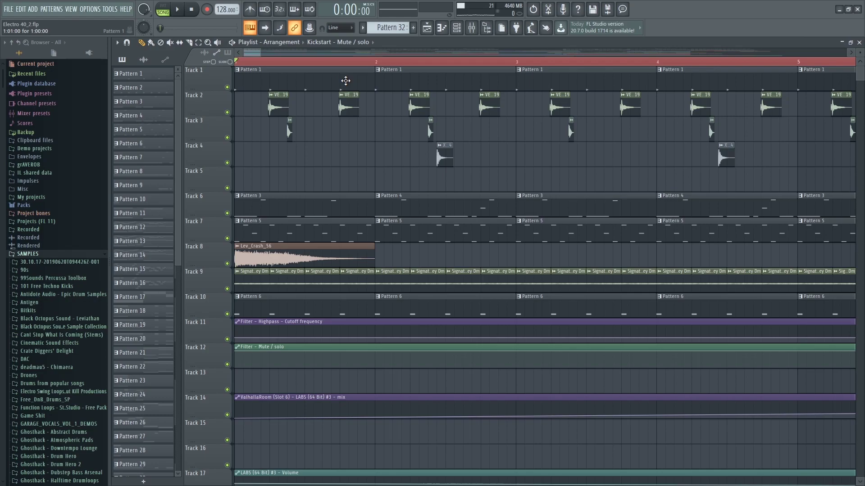
Open Pattern 1 in the channel rack and bring up the Pop Kick channel's sample settings to examine its waveform
{"action": "double_click", "coordinate": [305, 83]}
{"action": "left_click", "coordinate": [859, 43]}
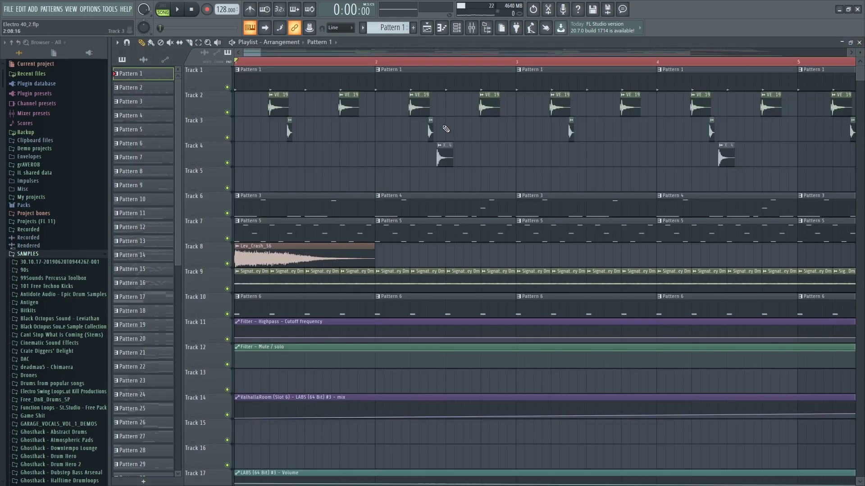
{"action": "left_click", "coordinate": [842, 42]}
{"action": "left_click", "coordinate": [90, 47]}
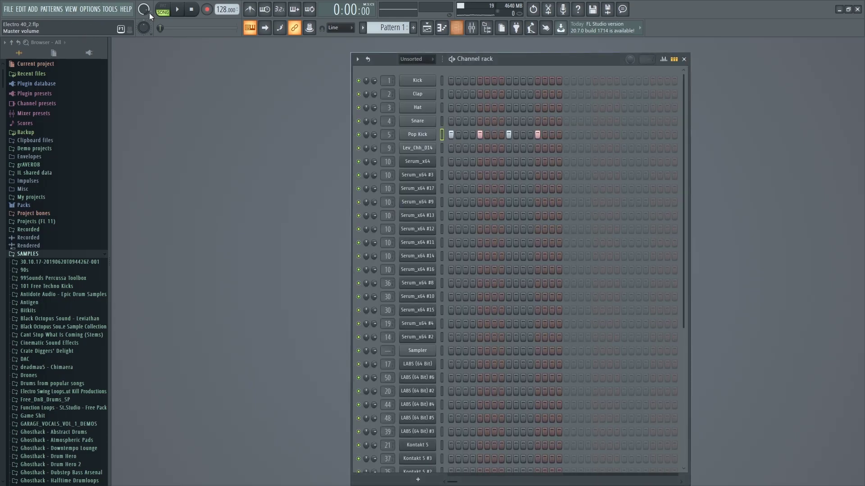
{"action": "left_click", "coordinate": [415, 134]}
{"action": "left_click_drag", "start_coordinate": [272, 155], "coordinate": [357, 102]}
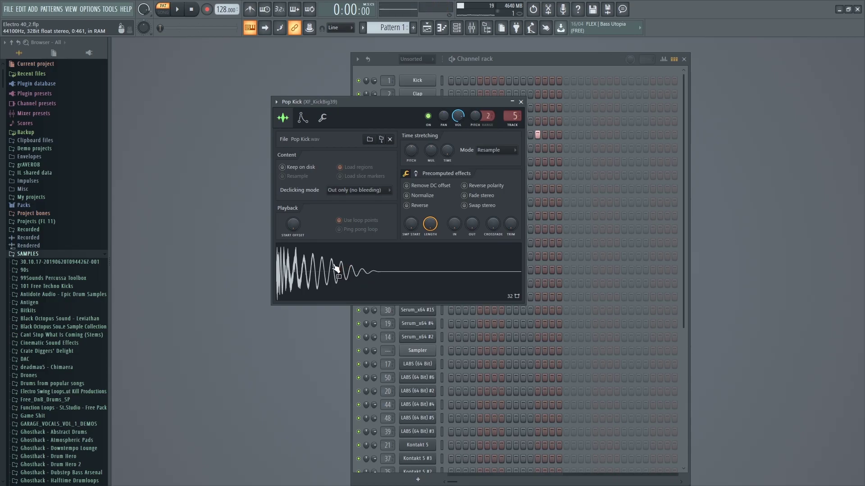
Review the intro in the playlist with the playhead around bar 12, and reposition the Pop Kick sample window over the channel rack
{"action": "key", "text": "F5"}
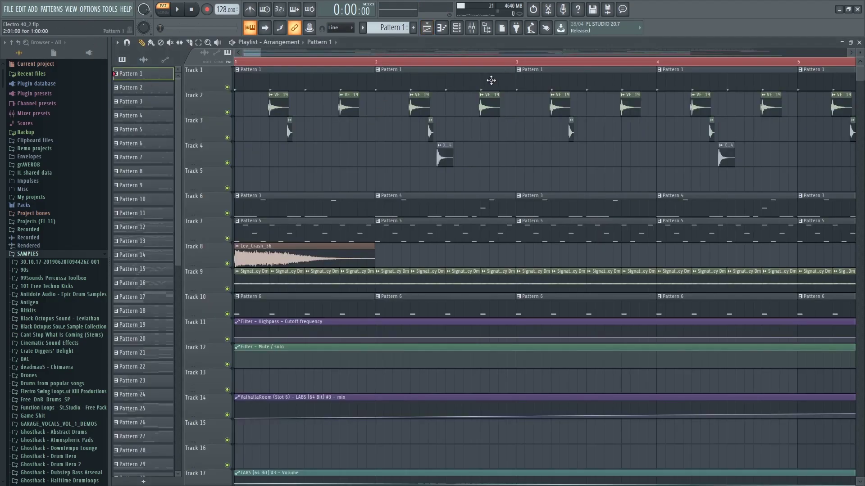
{"action": "left_click", "coordinate": [407, 62]}
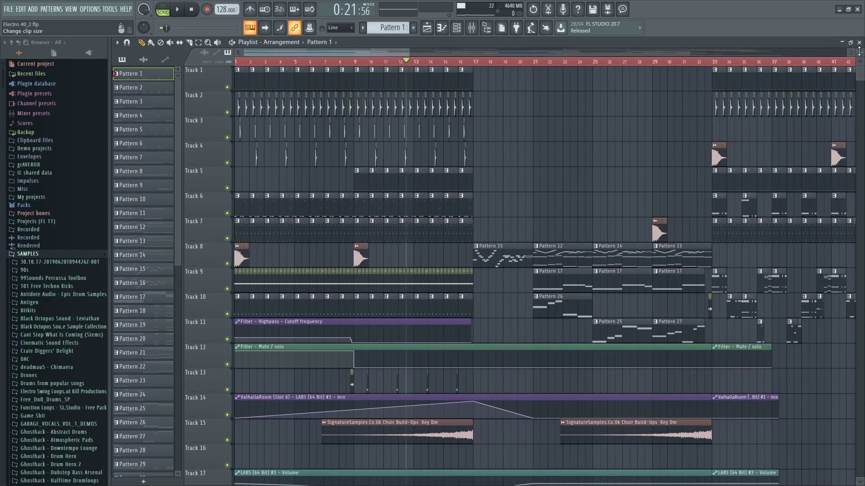
{"action": "left_click", "coordinate": [859, 43]}
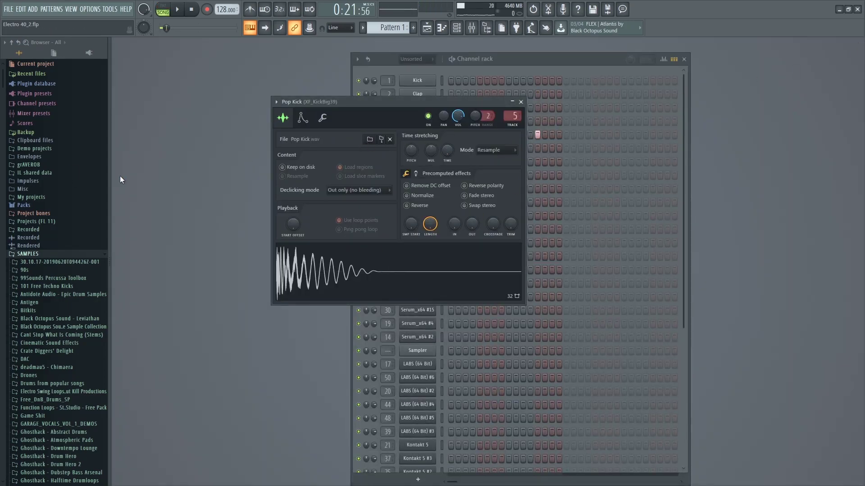
{"action": "left_click_drag", "start_coordinate": [358, 101], "coordinate": [593, 180]}
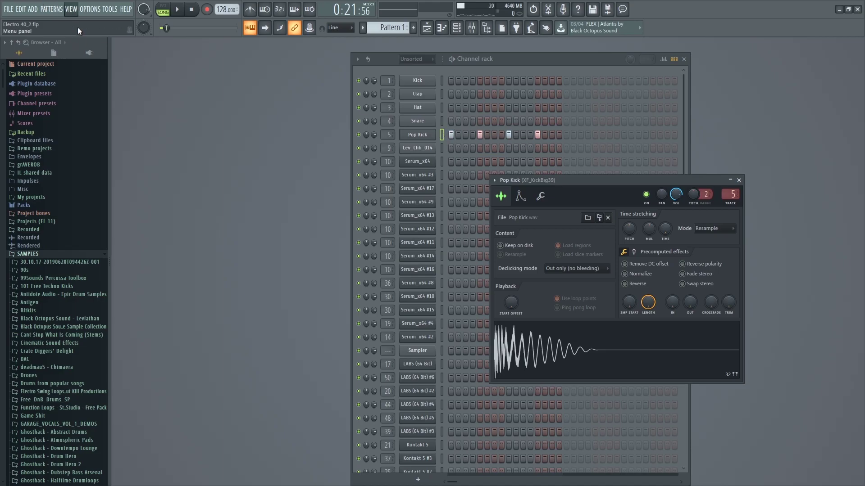
{"action": "left_click_drag", "start_coordinate": [539, 181], "coordinate": [265, 93]}
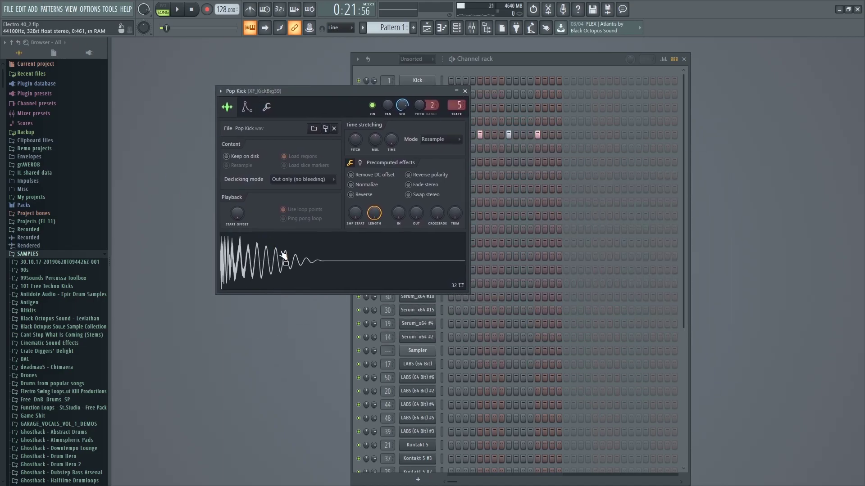
Browse the kick samples in the DRUM ONESHOTS folder of WG_sample_pack, moving the Pop Kick sample window aside
{"action": "scroll", "coordinate": [63, 203], "scroll_direction": "down", "scroll_amount": 10}
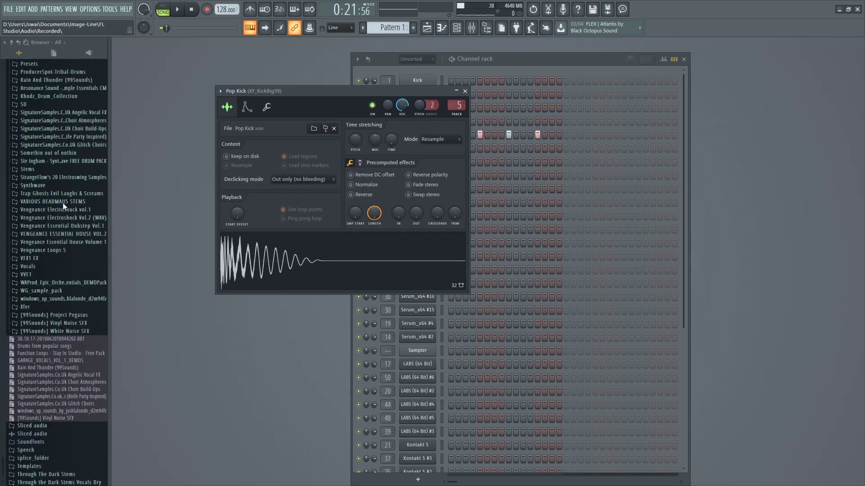
{"action": "left_click", "coordinate": [53, 291]}
{"action": "scroll", "coordinate": [52, 294], "scroll_direction": "down", "scroll_amount": 2}
{"action": "left_click", "coordinate": [57, 288]}
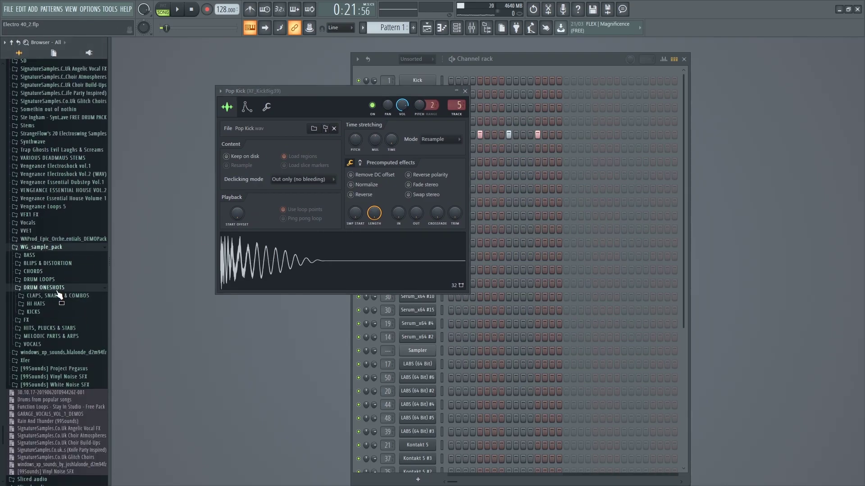
{"action": "left_click", "coordinate": [45, 312]}
{"action": "scroll", "coordinate": [66, 282], "scroll_direction": "down", "scroll_amount": 2}
{"action": "left_click", "coordinate": [40, 262]}
{"action": "left_click", "coordinate": [39, 248]}
{"action": "left_click", "coordinate": [43, 334]}
{"action": "left_click", "coordinate": [52, 362]}
{"action": "left_click_drag", "start_coordinate": [305, 91], "coordinate": [455, 90]}
{"action": "left_click", "coordinate": [28, 54]}
Solo Track 1 in the playlist and unmute Track 2 so only the kick pattern and clap clips are active
{"action": "key", "text": "F5"}
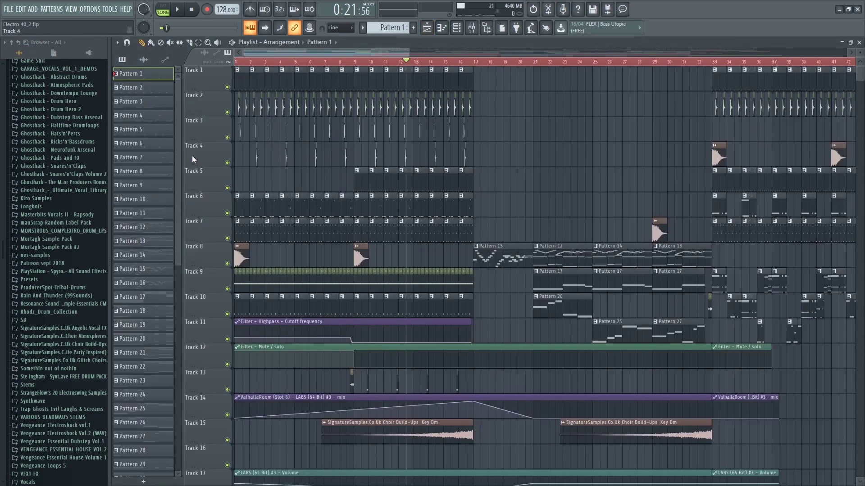
{"action": "scroll", "coordinate": [218, 155], "scroll_direction": "up", "scroll_amount": 7}
{"action": "scroll", "coordinate": [200, 90], "scroll_direction": "up", "scroll_amount": 2}
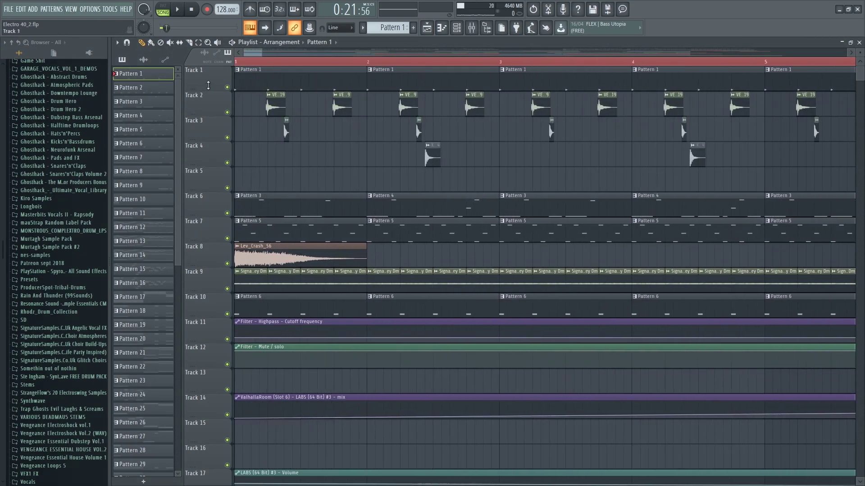
{"action": "scroll", "coordinate": [228, 96], "scroll_direction": "down", "scroll_amount": 3}
{"action": "right_click", "coordinate": [227, 86]}
{"action": "left_click", "coordinate": [227, 112]}
Unmute Track 12 and Track 11, which hold the Filter mute/solo and Highpass cutoff frequency automation
{"action": "scroll", "coordinate": [266, 169], "scroll_direction": "down", "scroll_amount": 11}
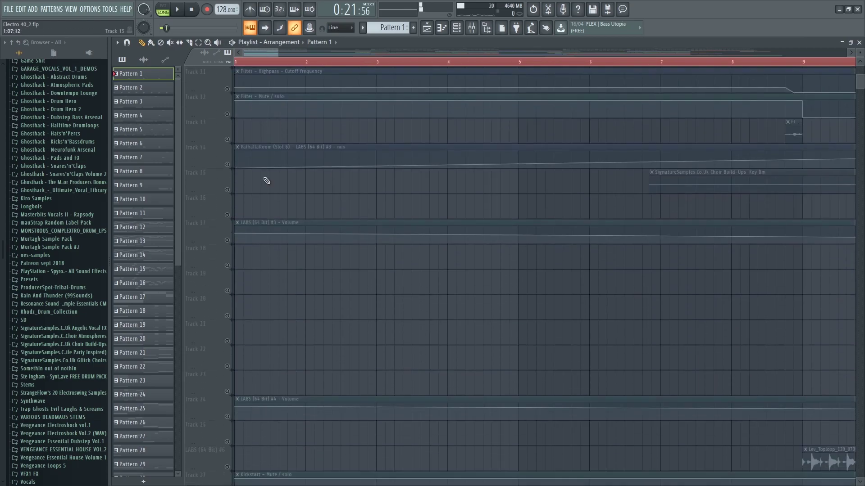
{"action": "scroll", "coordinate": [234, 263], "scroll_direction": "down", "scroll_amount": 11}
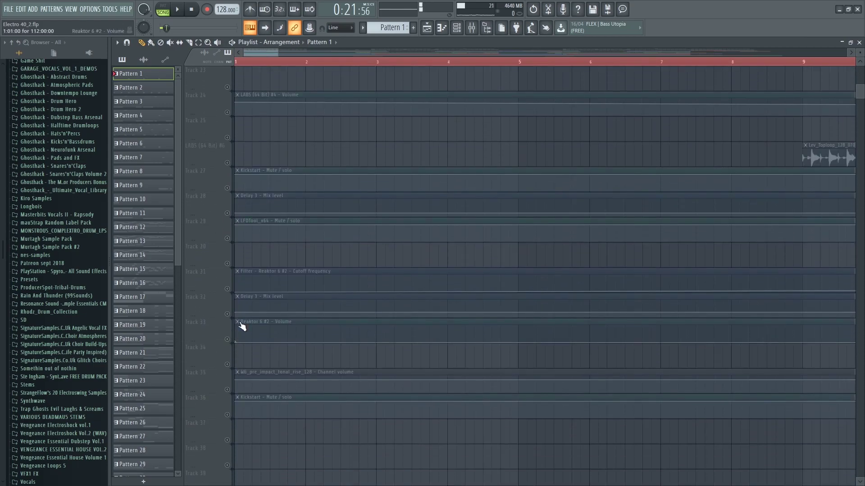
{"action": "scroll", "coordinate": [231, 338], "scroll_direction": "up", "scroll_amount": 16}
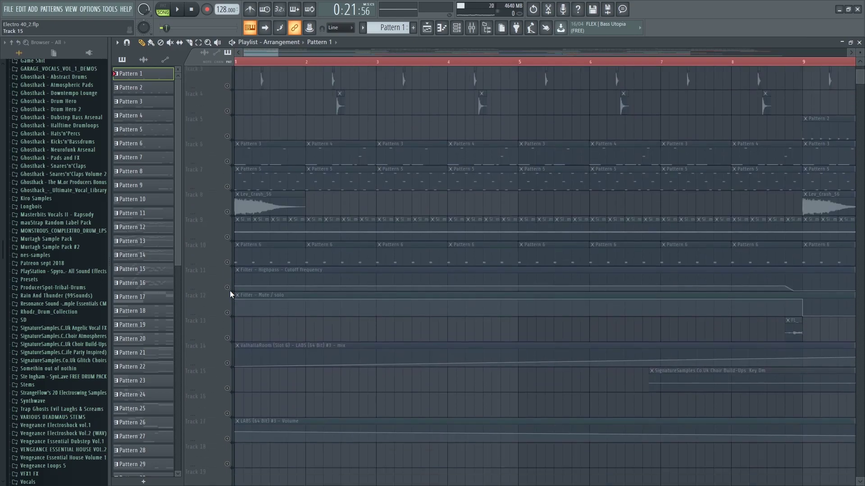
{"action": "left_click", "coordinate": [227, 213]}
{"action": "left_click", "coordinate": [227, 187]}
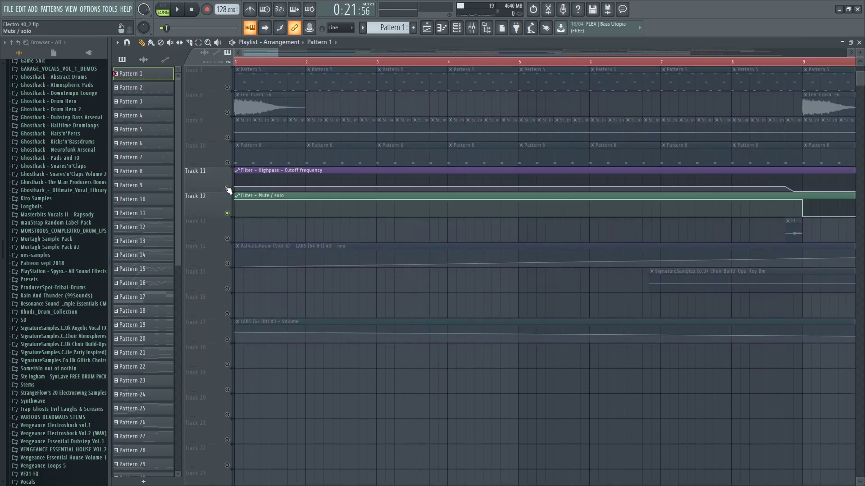
{"action": "scroll", "coordinate": [343, 196], "scroll_direction": "down", "scroll_amount": 3}
{"action": "scroll", "coordinate": [343, 196], "scroll_direction": "up", "scroll_amount": 6}
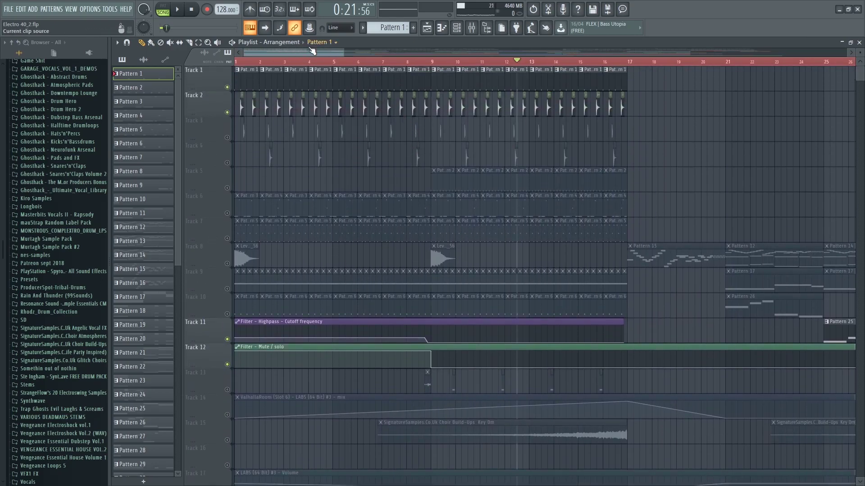
Play the soloed kick and clap tracks with their filter automation from the start of the song, and stop playback
{"action": "left_click", "coordinate": [290, 62]}
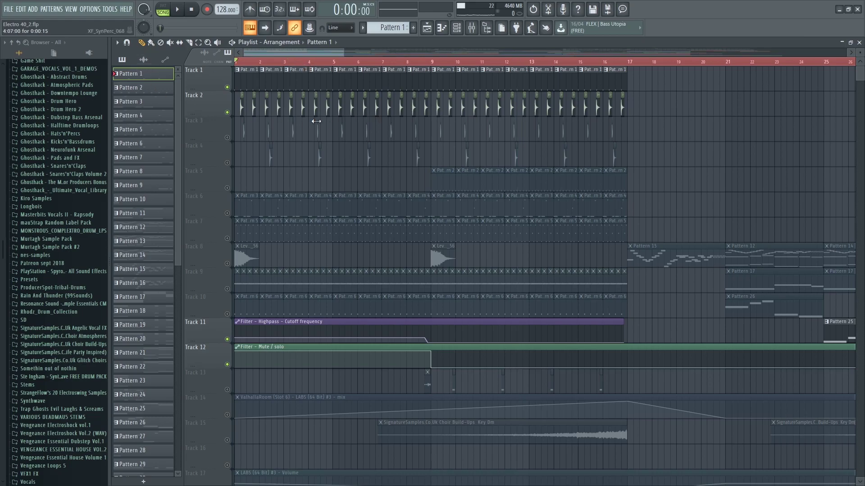
{"action": "scroll", "coordinate": [293, 266], "scroll_direction": "down", "scroll_amount": 5}
{"action": "scroll", "coordinate": [286, 196], "scroll_direction": "up", "scroll_amount": 5}
{"action": "scroll", "coordinate": [197, 111], "scroll_direction": "up", "scroll_amount": 3}
{"action": "key", "text": "space"}
{"action": "scroll", "coordinate": [467, 88], "scroll_direction": "down", "scroll_amount": 4}
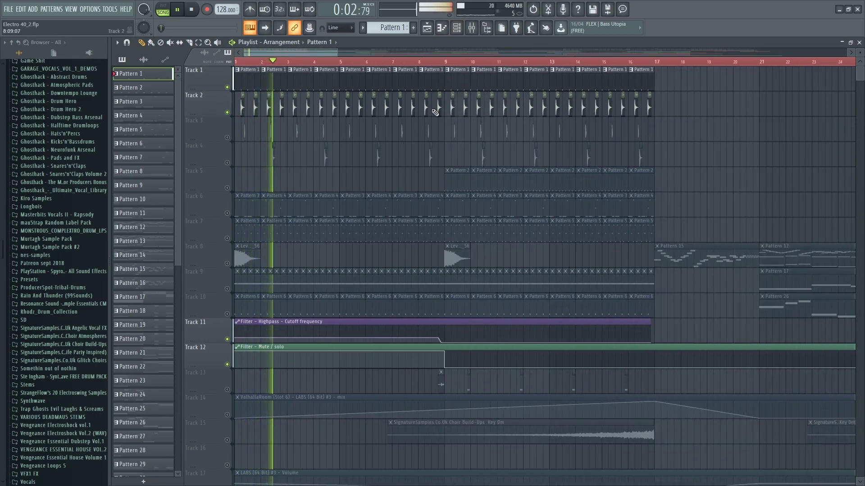
{"action": "key", "text": "space"}
Play the kick and clap tracks from just before bar 9 to hear the filter change, and stop playback
{"action": "left_click", "coordinate": [432, 61]}
{"action": "scroll", "coordinate": [433, 63], "scroll_direction": "up", "scroll_amount": 6}
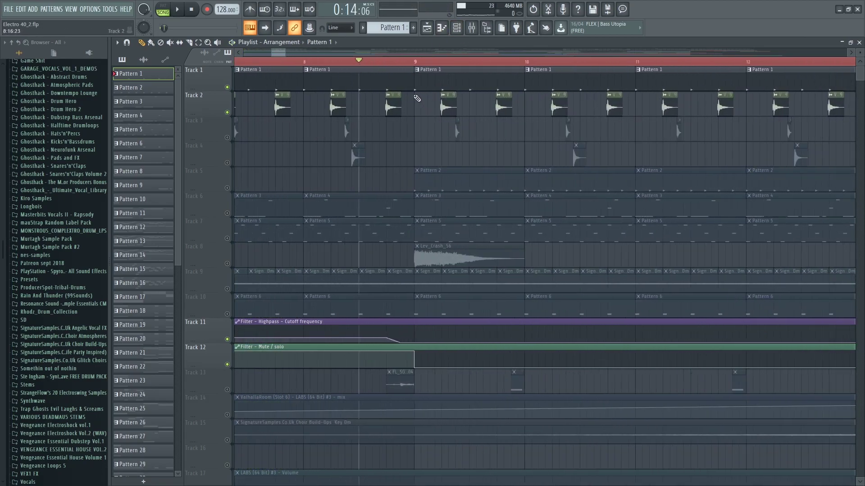
{"action": "scroll", "coordinate": [496, 122], "scroll_direction": "down", "scroll_amount": 3}
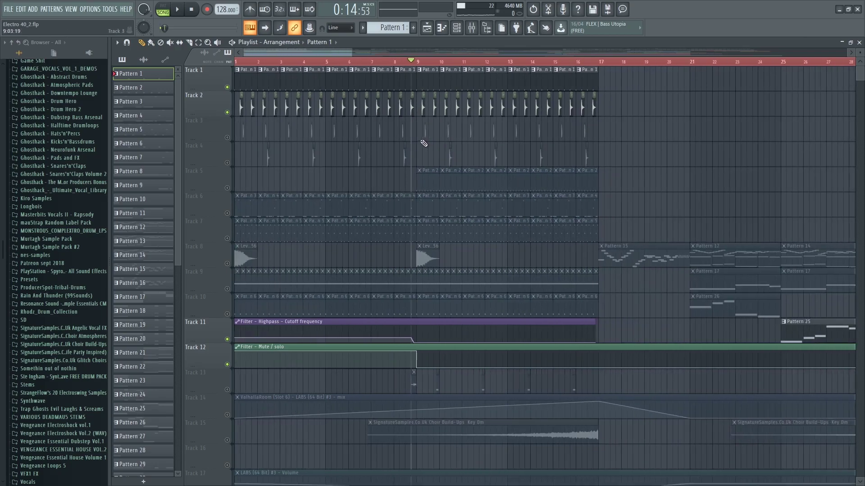
{"action": "key", "text": "space"}
{"action": "scroll", "coordinate": [432, 170], "scroll_direction": "down", "scroll_amount": 3}
{"action": "scroll", "coordinate": [244, 155], "scroll_direction": "up", "scroll_amount": 3}
{"action": "scroll", "coordinate": [245, 130], "scroll_direction": "up", "scroll_amount": 5}
{"action": "key", "text": "space"}
Open the sample settings of the VES2 Claps & Snares 019 clip on Track 2, examine its waveform, and close them
{"action": "double_click", "coordinate": [317, 107]}
{"action": "left_click_drag", "start_coordinate": [282, 172], "coordinate": [436, 108]}
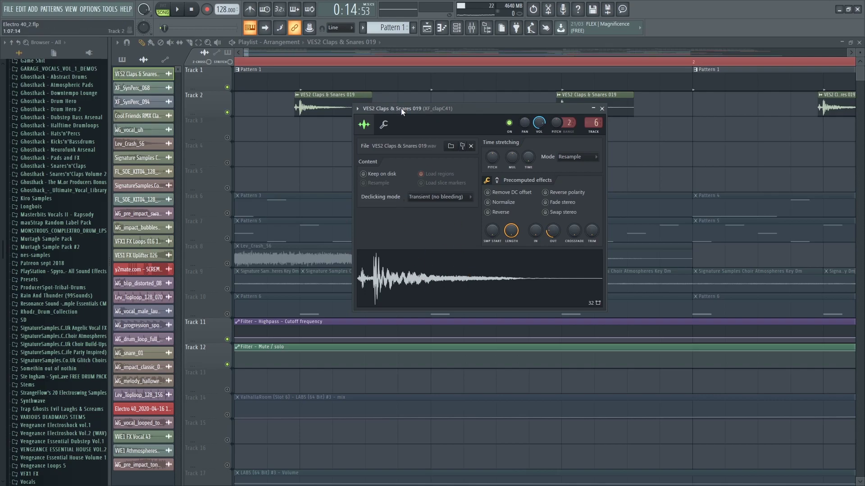
{"action": "left_click_drag", "start_coordinate": [399, 110], "coordinate": [450, 94]}
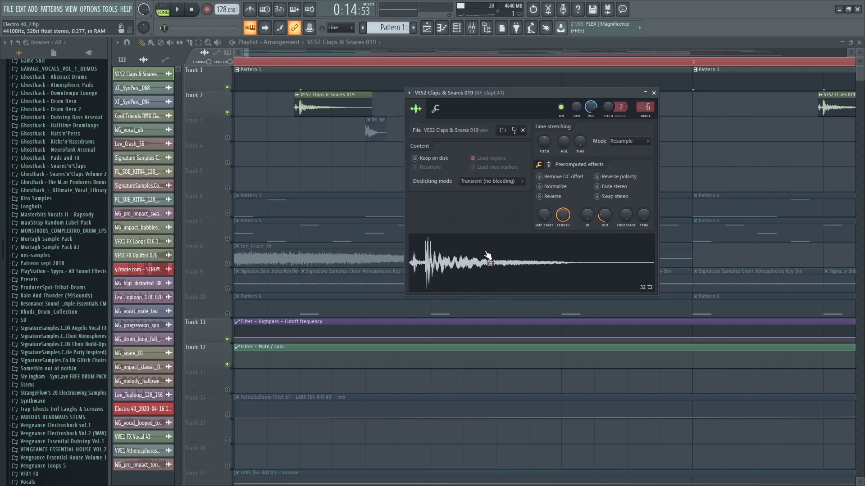
{"action": "left_click", "coordinate": [653, 93]}
{"action": "scroll", "coordinate": [412, 167], "scroll_direction": "down", "scroll_amount": 3}
{"action": "scroll", "coordinate": [411, 166], "scroll_direction": "down", "scroll_amount": 3}
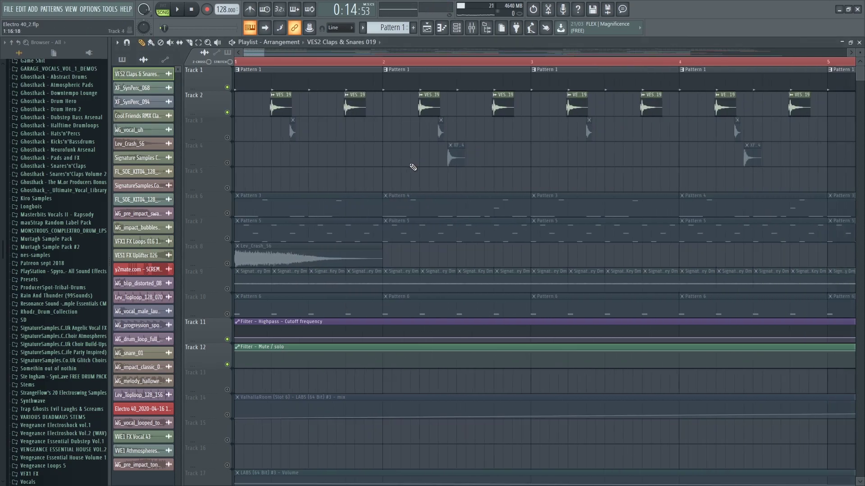
Reopen the sample settings of the first clap clip on Track 2, reposition their window over the playlist, and close it
{"action": "scroll", "coordinate": [359, 151], "scroll_direction": "up", "scroll_amount": 5}
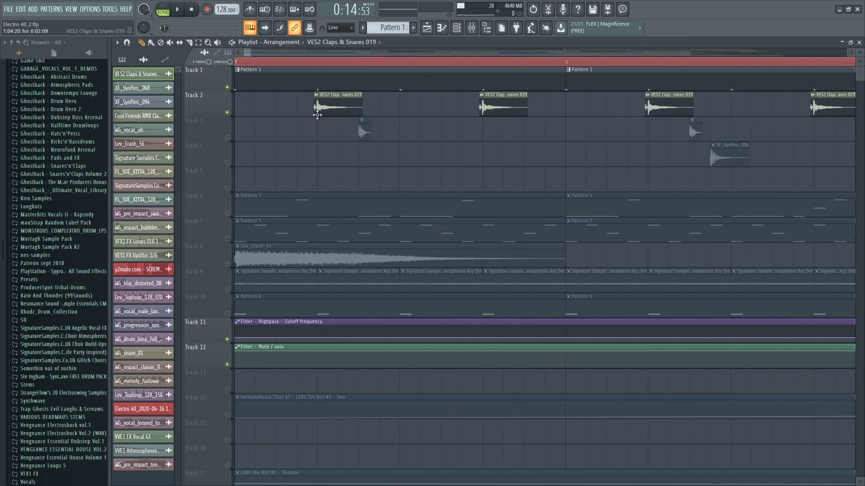
{"action": "double_click", "coordinate": [322, 106]}
{"action": "left_click_drag", "start_coordinate": [497, 93], "coordinate": [479, 101]}
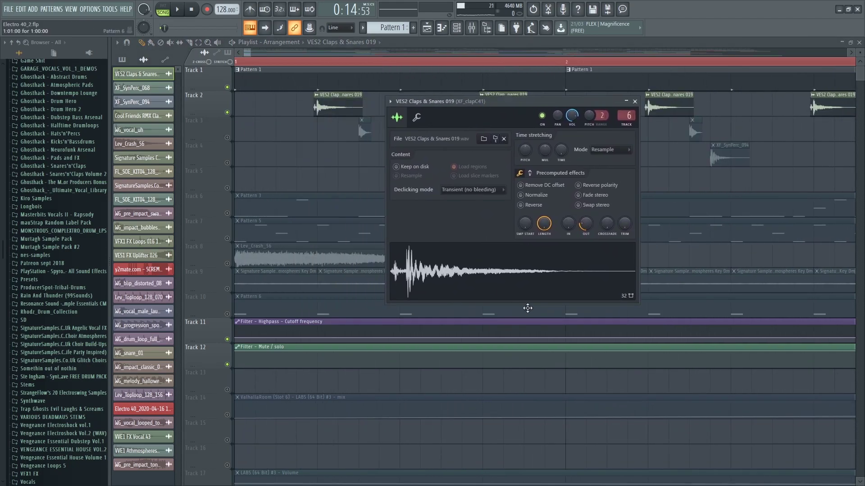
{"action": "left_click", "coordinate": [634, 102]}
{"action": "scroll", "coordinate": [310, 140], "scroll_direction": "down", "scroll_amount": 5}
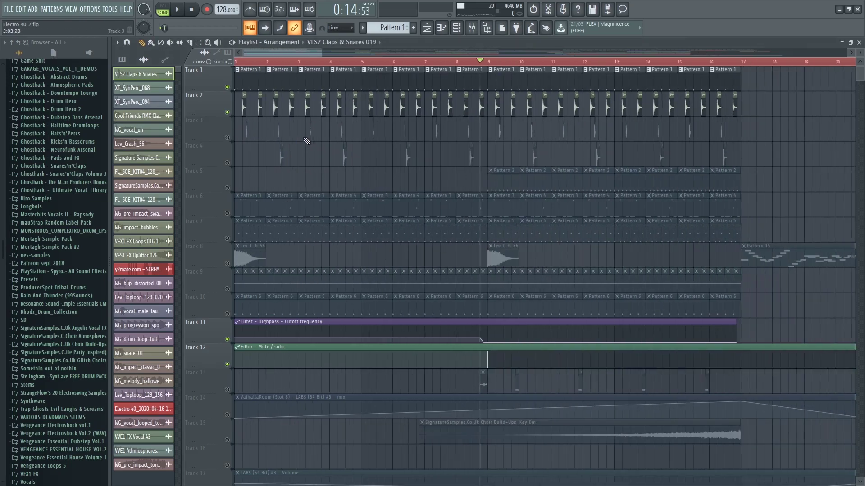
Isolate the percussion on Tracks 3 and 4 together with the filter automation on Tracks 11 and 12, muting Tracks 1 and 2
{"action": "scroll", "coordinate": [310, 140], "scroll_direction": "up", "scroll_amount": 4}
{"action": "scroll", "coordinate": [324, 197], "scroll_direction": "down", "scroll_amount": 4}
{"action": "scroll", "coordinate": [234, 207], "scroll_direction": "down", "scroll_amount": 8}
{"action": "left_click", "coordinate": [227, 263]}
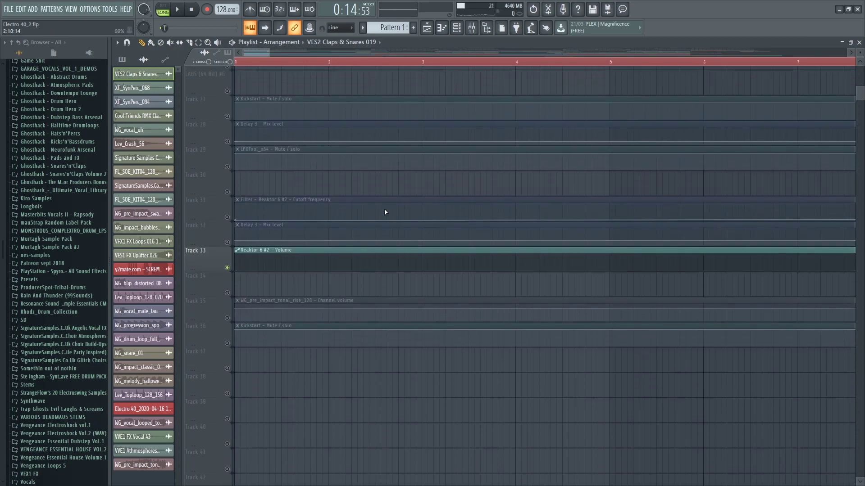
{"action": "scroll", "coordinate": [390, 214], "scroll_direction": "up", "scroll_amount": 12}
{"action": "scroll", "coordinate": [311, 203], "scroll_direction": "down", "scroll_amount": 4}
{"action": "scroll", "coordinate": [261, 187], "scroll_direction": "down", "scroll_amount": 4}
{"action": "left_click", "coordinate": [227, 113]}
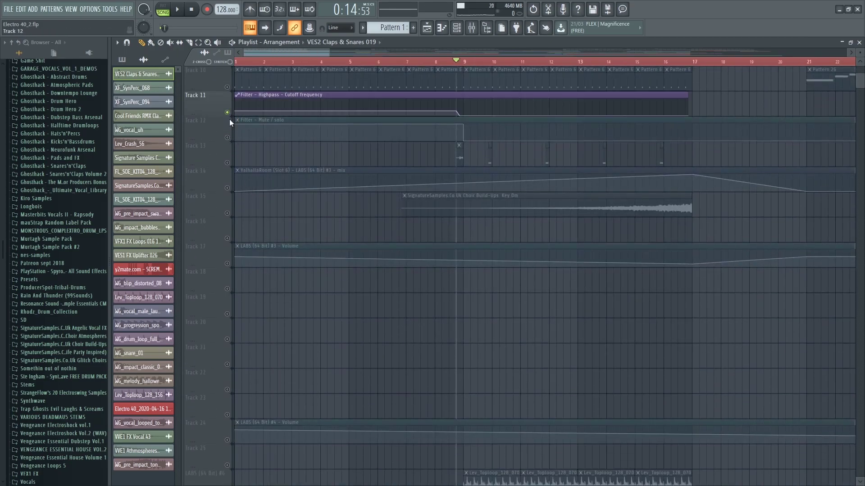
{"action": "left_click", "coordinate": [227, 138]}
{"action": "scroll", "coordinate": [230, 131], "scroll_direction": "up", "scroll_amount": 9}
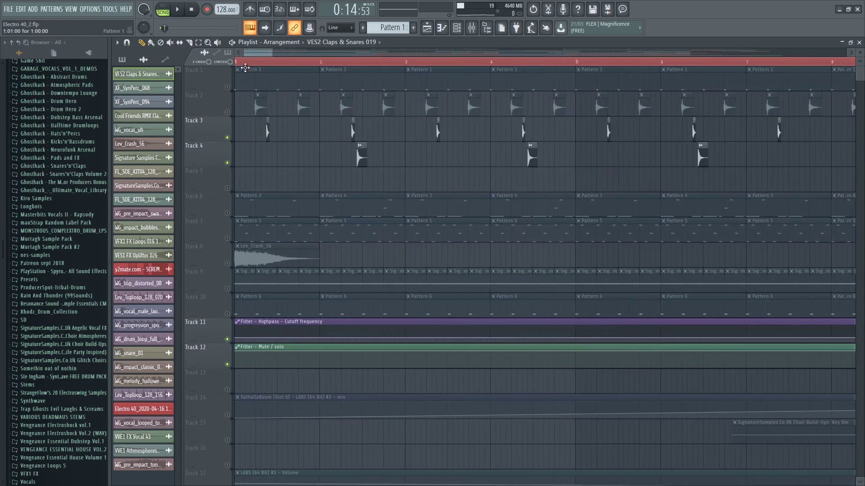
Play the isolated percussion on Tracks 3 and 4 from the start of the song, and stop playback
{"action": "scroll", "coordinate": [245, 88], "scroll_direction": "up", "scroll_amount": 4}
{"action": "scroll", "coordinate": [241, 101], "scroll_direction": "down", "scroll_amount": 4}
{"action": "scroll", "coordinate": [250, 126], "scroll_direction": "up", "scroll_amount": 3}
{"action": "scroll", "coordinate": [253, 125], "scroll_direction": "down", "scroll_amount": 1}
{"action": "scroll", "coordinate": [253, 126], "scroll_direction": "down", "scroll_amount": 1}
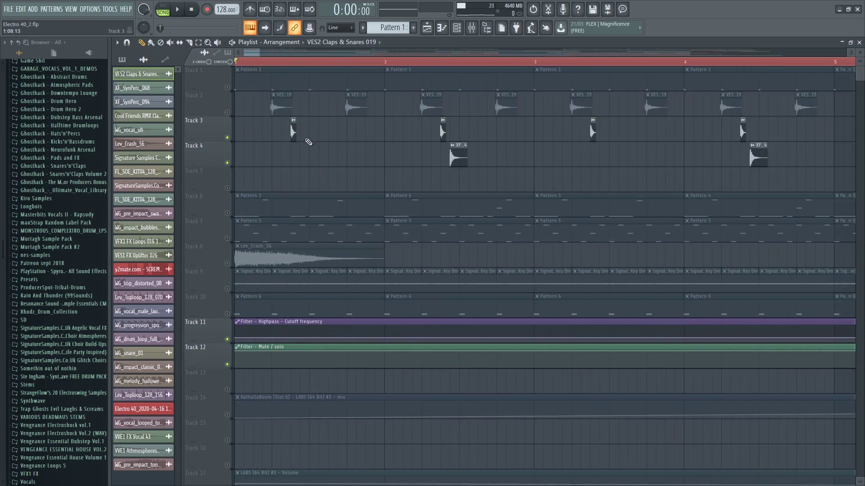
{"action": "key", "text": "space"}
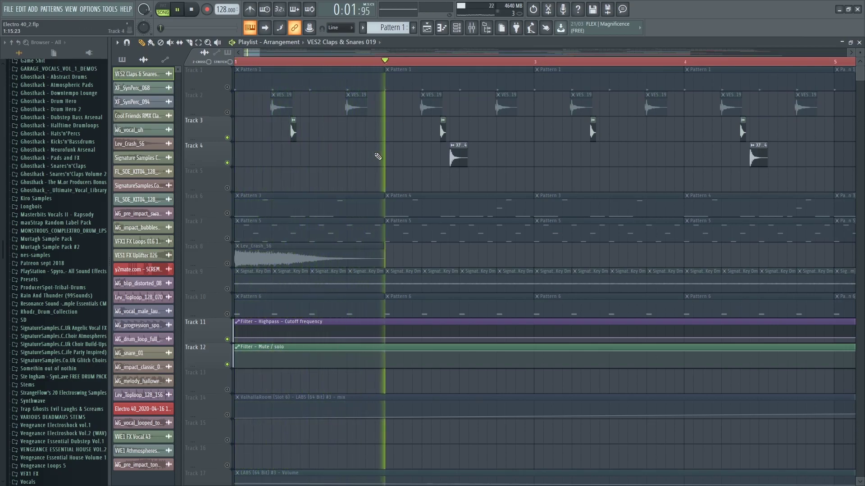
{"action": "scroll", "coordinate": [360, 160], "scroll_direction": "down", "scroll_amount": 1}
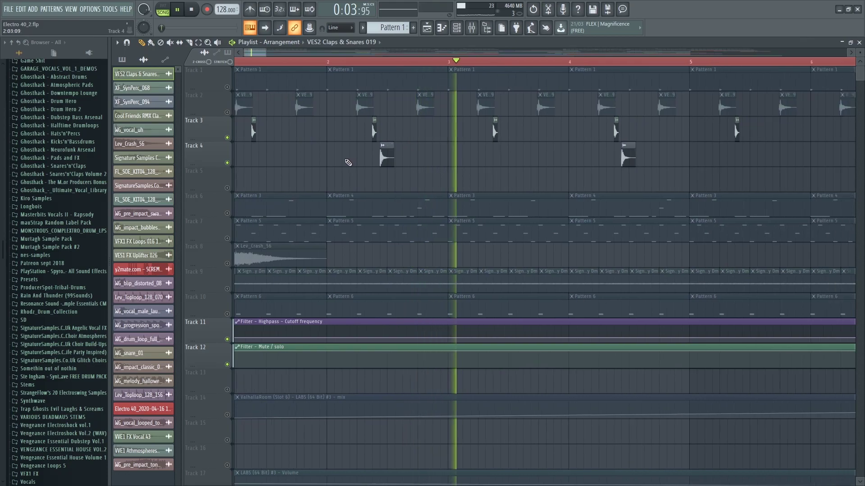
{"action": "scroll", "coordinate": [349, 163], "scroll_direction": "down", "scroll_amount": 7}
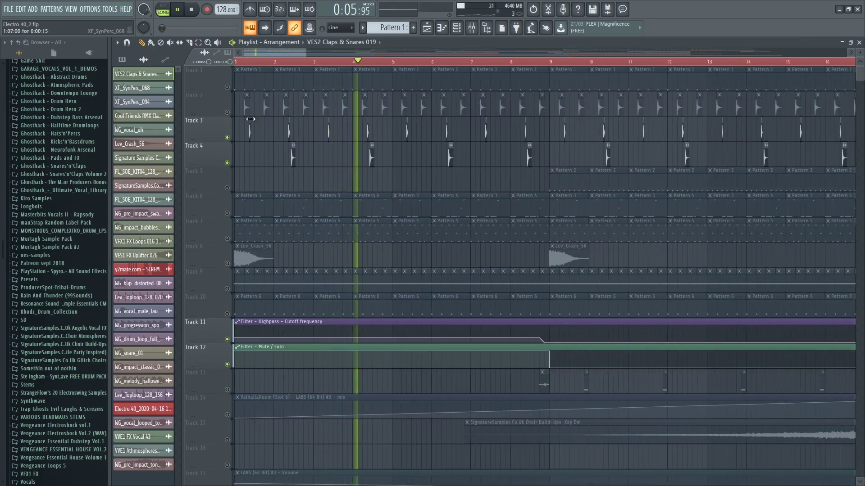
{"action": "scroll", "coordinate": [266, 126], "scroll_direction": "down", "scroll_amount": 5}
{"action": "scroll", "coordinate": [270, 128], "scroll_direction": "up", "scroll_amount": 5}
{"action": "key", "text": "space"}
Unmute Tracks 2 and 1, and look through the kick samples of WG_sample_pack in the sample browser
{"action": "left_click", "coordinate": [226, 113]}
{"action": "left_click", "coordinate": [227, 88]}
{"action": "scroll", "coordinate": [54, 275], "scroll_direction": "down", "scroll_amount": 12}
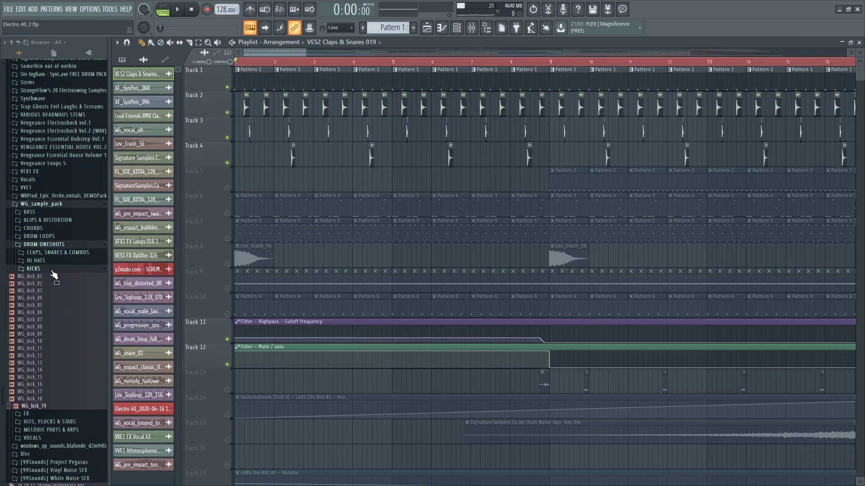
{"action": "left_click", "coordinate": [38, 205]}
{"action": "left_click", "coordinate": [43, 308]}
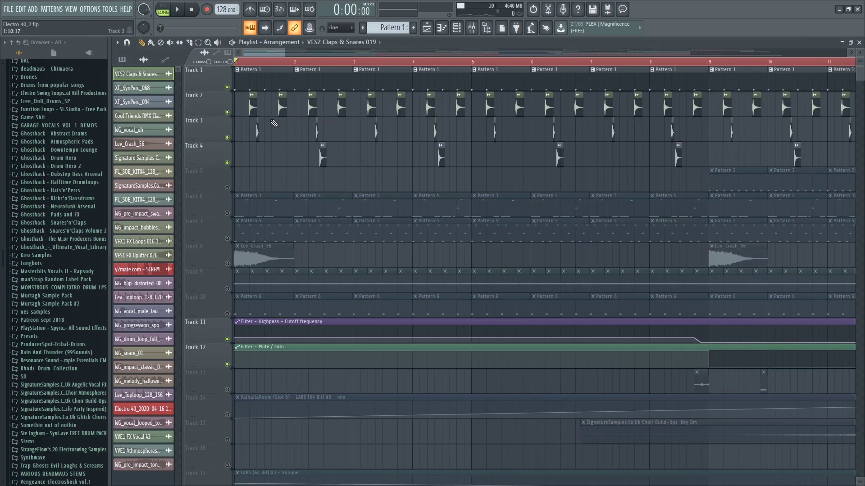
Play the kick, clap and percussion tracks together from the start of the song, and stop playback
{"action": "scroll", "coordinate": [273, 123], "scroll_direction": "down", "scroll_amount": 3}
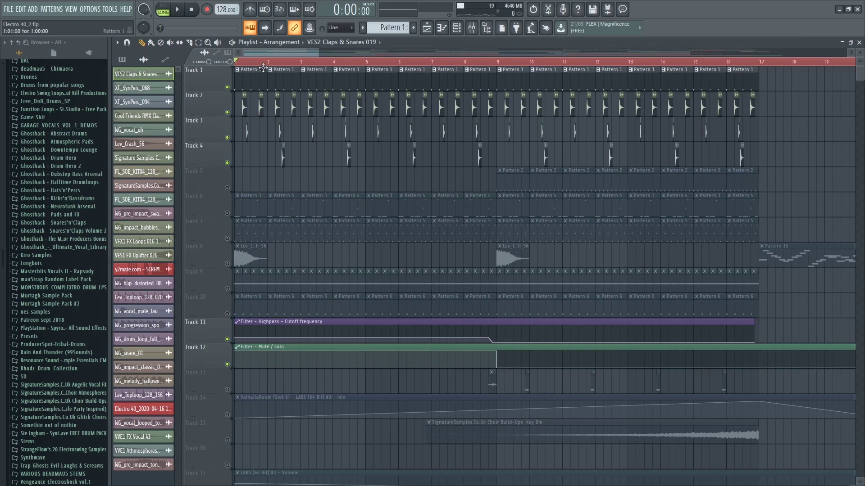
{"action": "key", "text": "space"}
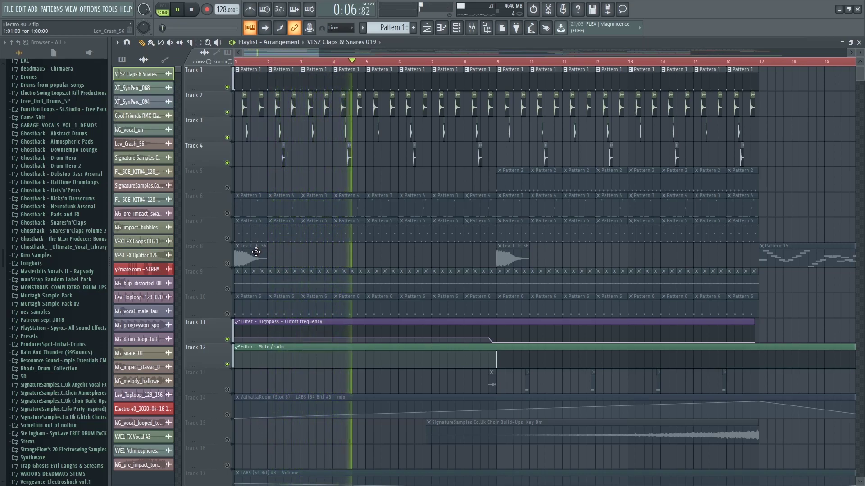
{"action": "key", "text": "space"}
Set the playback position to bar 9 and unmute Track 5, which holds the Pattern 2 clips
{"action": "scroll", "coordinate": [251, 170], "scroll_direction": "right", "scroll_amount": 2}
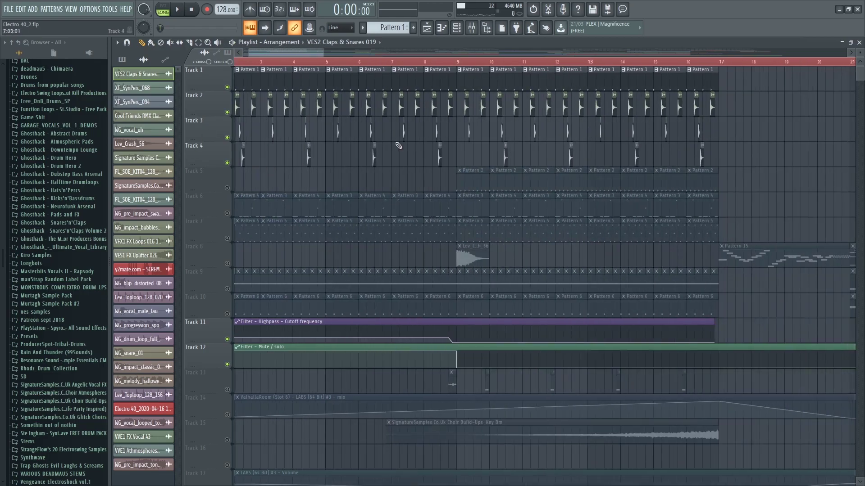
{"action": "scroll", "coordinate": [390, 182], "scroll_direction": "down", "scroll_amount": 4}
{"action": "scroll", "coordinate": [598, 231], "scroll_direction": "up", "scroll_amount": 4}
{"action": "left_click", "coordinate": [459, 64]}
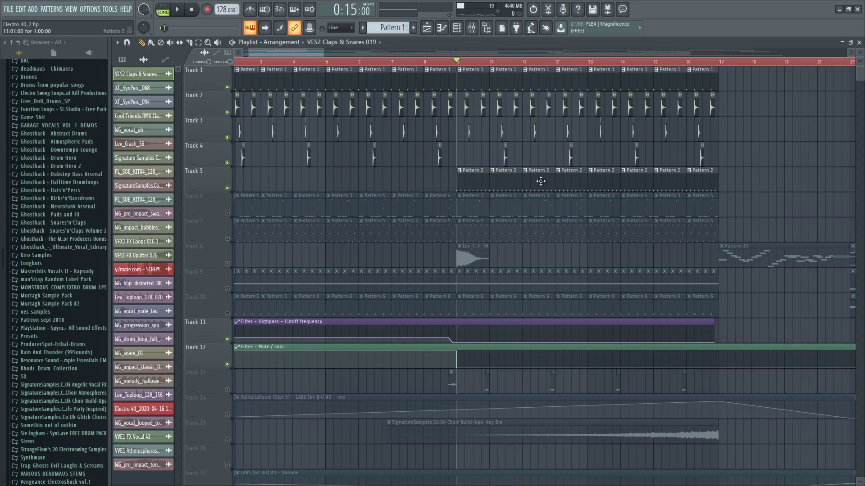
Examine the notes of Pattern 2 in the piano roll and the sample settings of its Lev_Chh_014 channel, and return to the playlist
{"action": "double_click", "coordinate": [465, 182]}
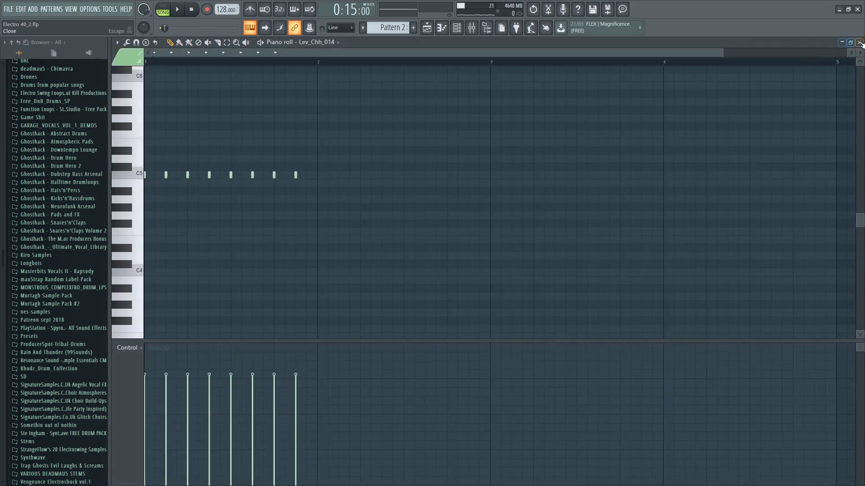
{"action": "left_click", "coordinate": [858, 42]}
{"action": "left_click", "coordinate": [417, 148]}
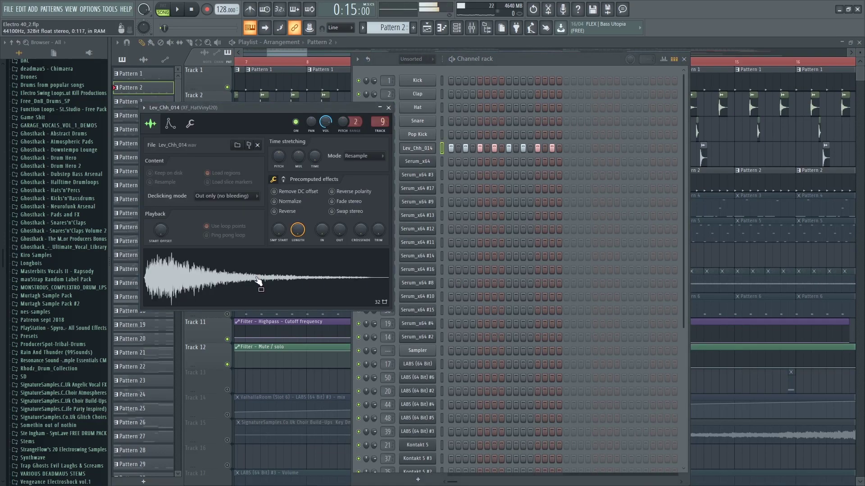
{"action": "left_click_drag", "start_coordinate": [255, 107], "coordinate": [642, 111]}
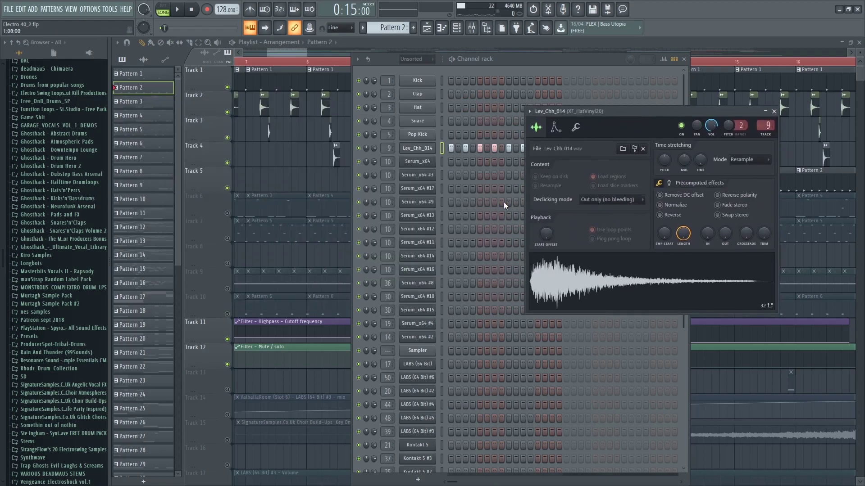
{"action": "scroll", "coordinate": [50, 144], "scroll_direction": "up", "scroll_amount": 7}
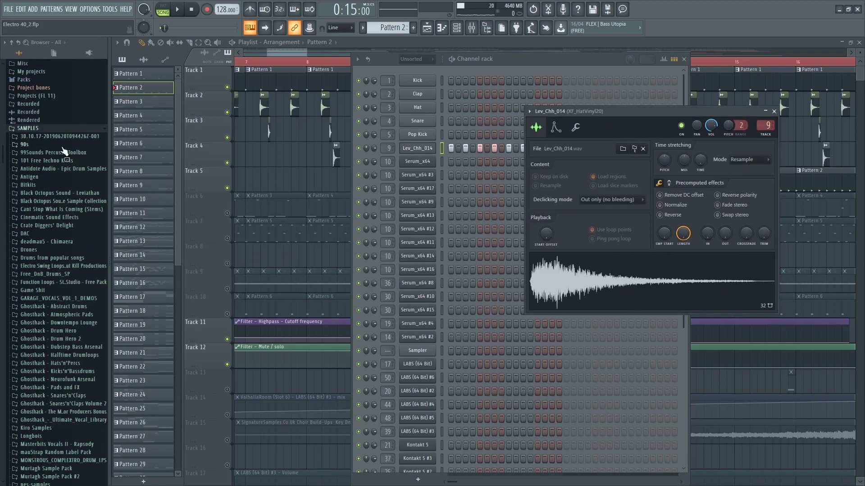
{"action": "left_click_drag", "start_coordinate": [545, 59], "coordinate": [470, 57]}
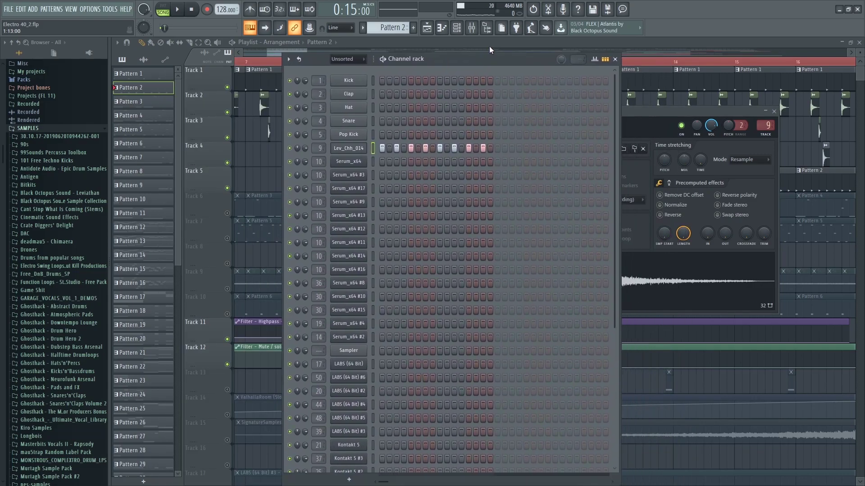
{"action": "left_click", "coordinate": [487, 46]}
Solo the LABS (64 Bit) #6 track, play its Lev_Toploop_128_070 loops from bar 9, and stop playback
{"action": "scroll", "coordinate": [413, 183], "scroll_direction": "down", "scroll_amount": 6}
{"action": "scroll", "coordinate": [415, 181], "scroll_direction": "down", "scroll_amount": 2}
{"action": "left_click", "coordinate": [227, 238]}
{"action": "scroll", "coordinate": [363, 228], "scroll_direction": "up", "scroll_amount": 8}
{"action": "scroll", "coordinate": [476, 234], "scroll_direction": "down", "scroll_amount": 4}
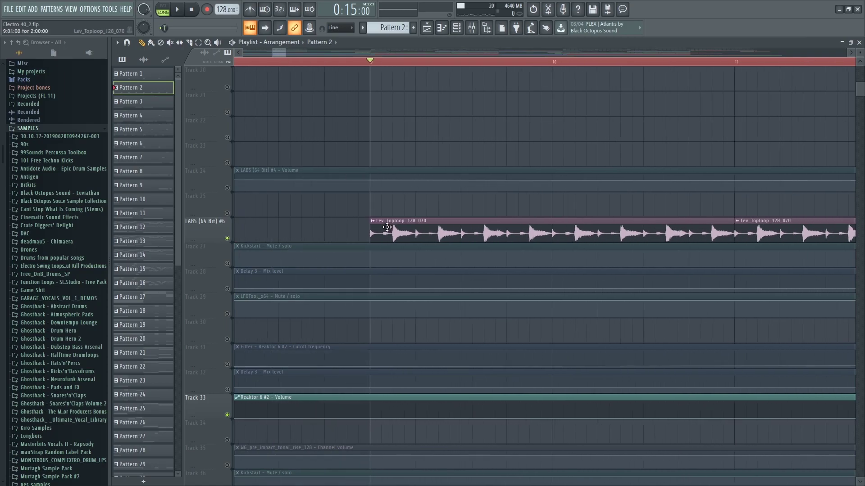
{"action": "key", "text": "space"}
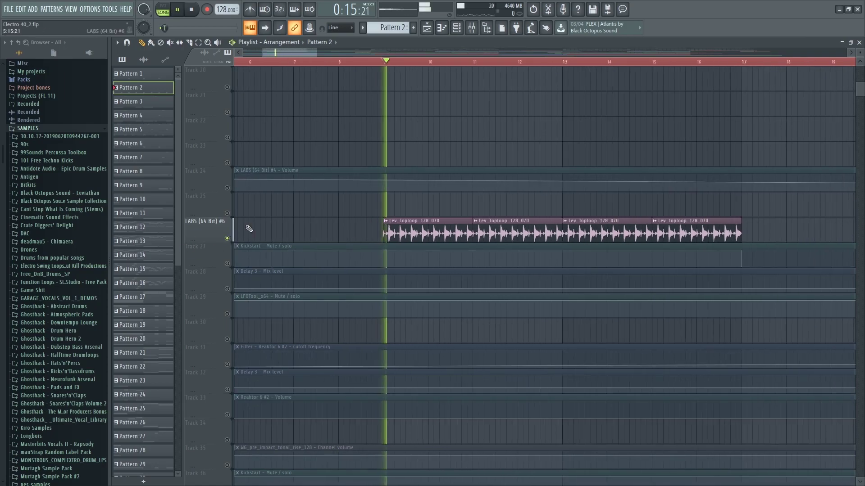
{"action": "scroll", "coordinate": [231, 234], "scroll_direction": "down", "scroll_amount": 9}
{"action": "scroll", "coordinate": [233, 223], "scroll_direction": "up", "scroll_amount": 19}
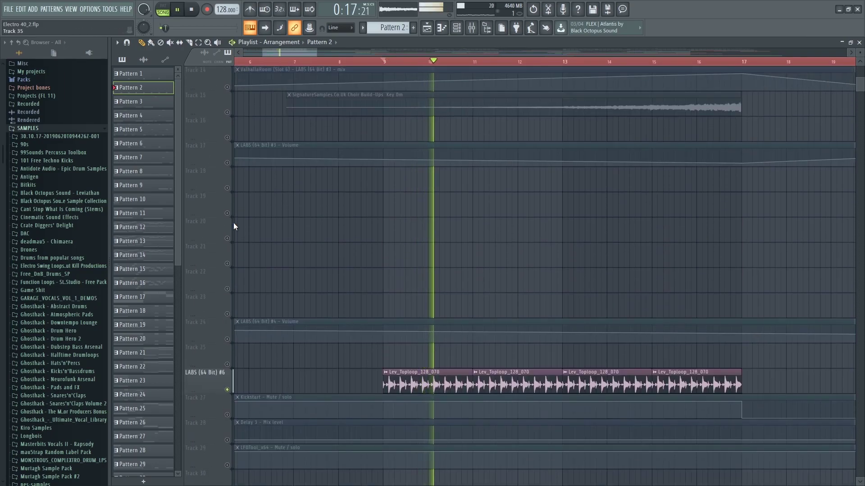
{"action": "scroll", "coordinate": [239, 203], "scroll_direction": "up", "scroll_amount": 1}
{"action": "key", "text": "space"}
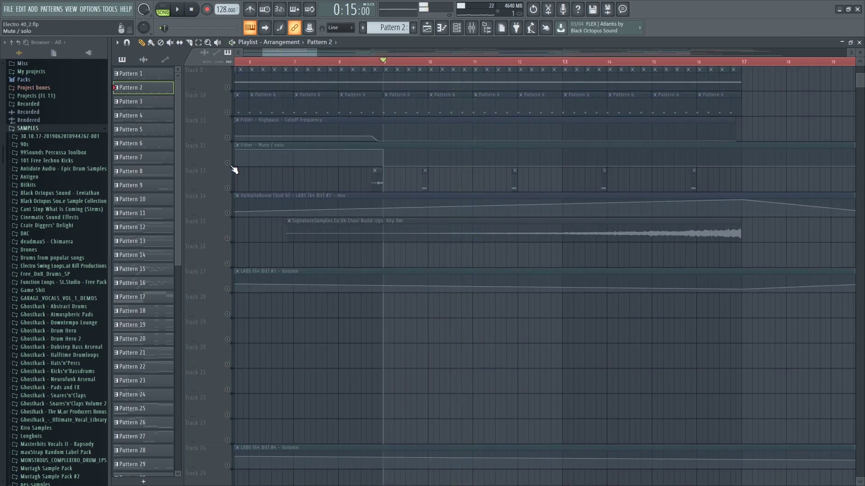
Reactivate drum Tracks 1 to 5 and the filter automation on Tracks 11 and 12, and start playback from bar 9
{"action": "right_click", "coordinate": [230, 166]}
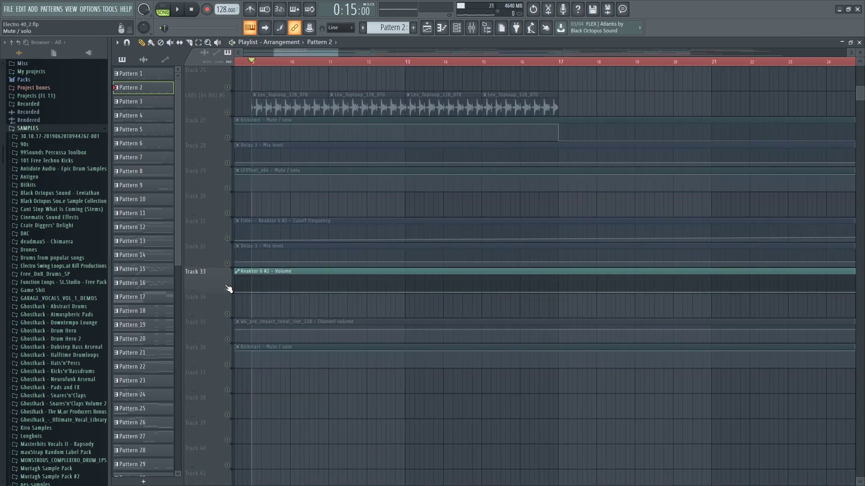
{"action": "scroll", "coordinate": [228, 289], "scroll_direction": "up", "scroll_amount": 8}
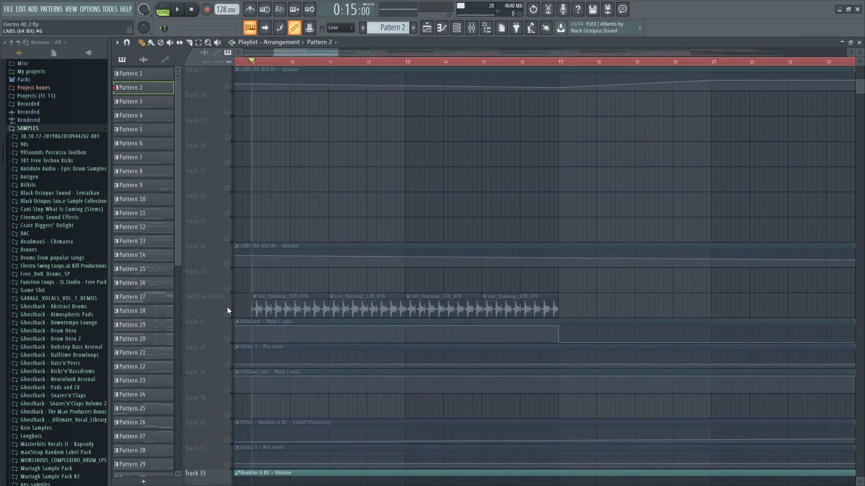
{"action": "scroll", "coordinate": [234, 314], "scroll_direction": "up", "scroll_amount": 16}
{"action": "left_click", "coordinate": [226, 186]}
{"action": "key", "text": "space"}
{"action": "left_click", "coordinate": [227, 340]}
{"action": "left_click", "coordinate": [227, 365]}
Follow the layered drums from bar 9 across the arrangement during playback, and stop playback
{"action": "scroll", "coordinate": [346, 304], "scroll_direction": "down", "scroll_amount": 4}
{"action": "scroll", "coordinate": [288, 302], "scroll_direction": "up", "scroll_amount": 4}
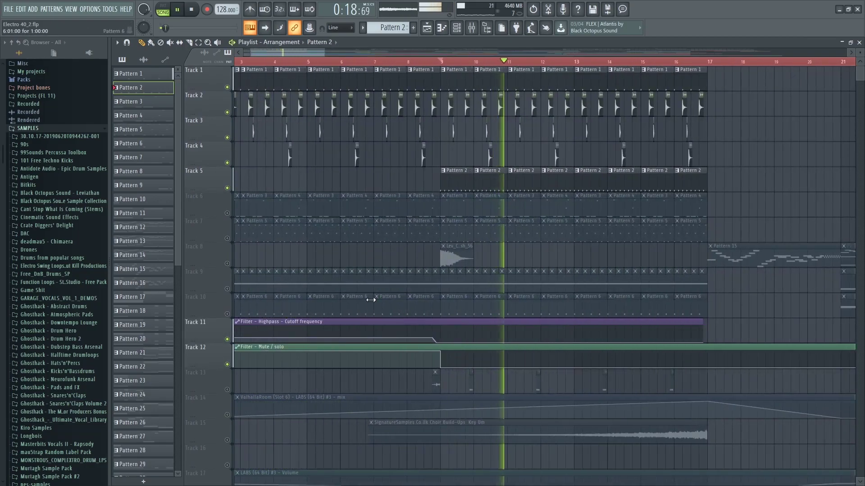
{"action": "scroll", "coordinate": [487, 301], "scroll_direction": "down", "scroll_amount": 2}
{"action": "scroll", "coordinate": [518, 307], "scroll_direction": "up", "scroll_amount": 3}
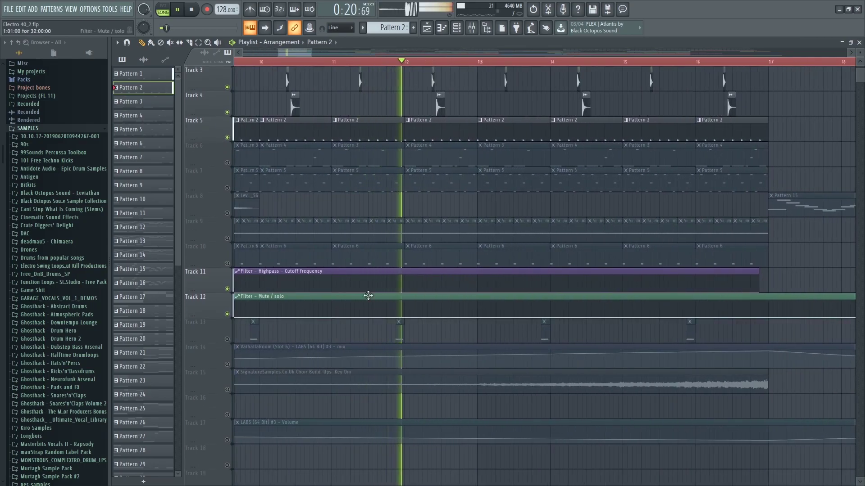
{"action": "scroll", "coordinate": [356, 299], "scroll_direction": "up", "scroll_amount": 2}
{"action": "scroll", "coordinate": [374, 293], "scroll_direction": "down", "scroll_amount": 3}
{"action": "scroll", "coordinate": [397, 262], "scroll_direction": "down", "scroll_amount": 5}
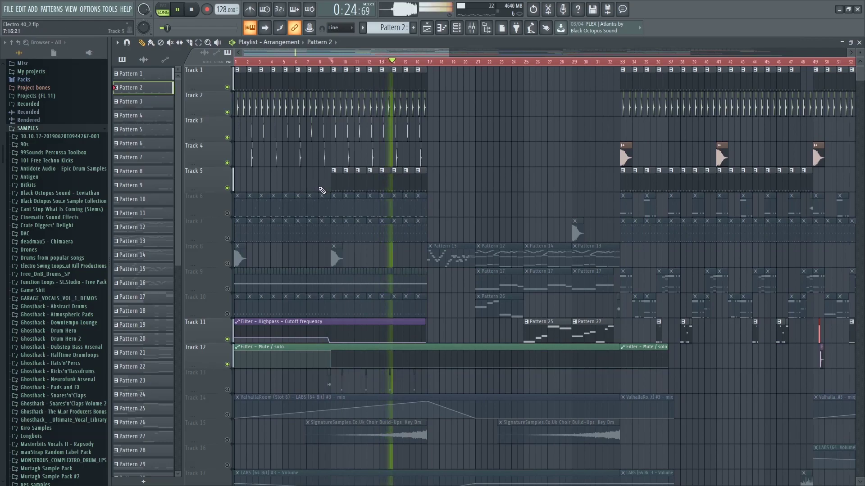
{"action": "key", "text": "space"}
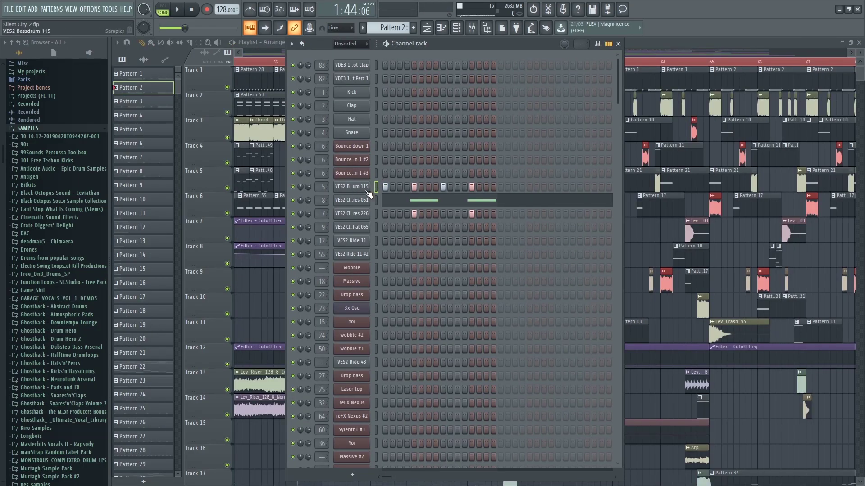
In the Silent City_2 project, open the VES2 Bassdrum 115 channel's sample settings and examine the kick waveform
{"action": "left_click", "coordinate": [363, 190]}
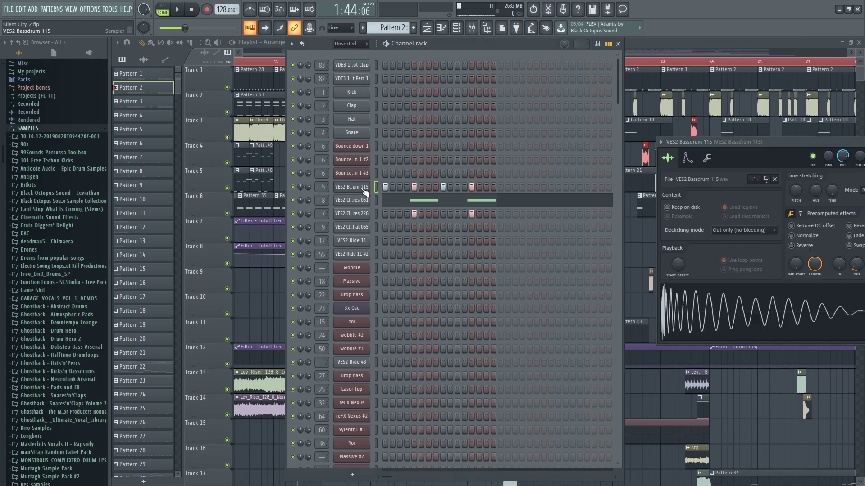
{"action": "left_click_drag", "start_coordinate": [726, 140], "coordinate": [524, 98]}
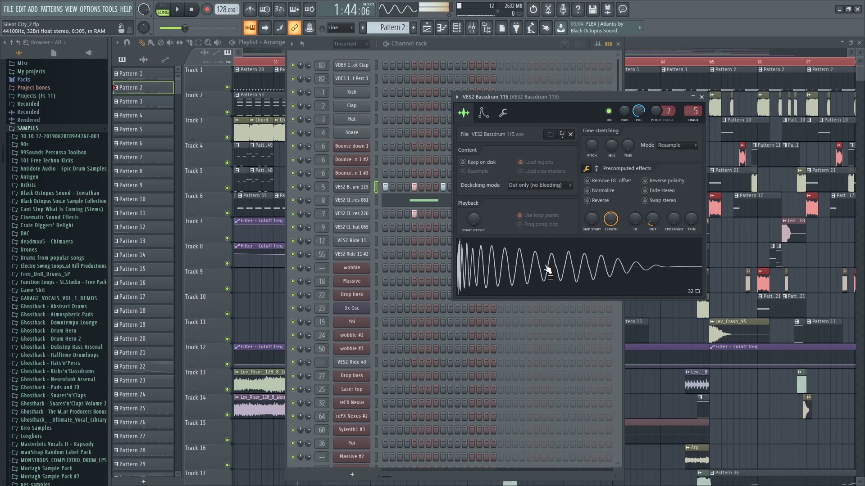
{"action": "left_click_drag", "start_coordinate": [538, 101], "coordinate": [602, 101]}
Open the VES2 Claps & Snares 226 channel's sample settings, audition the neighbouring clap channel, and examine the clap waveform
{"action": "left_click", "coordinate": [359, 214]}
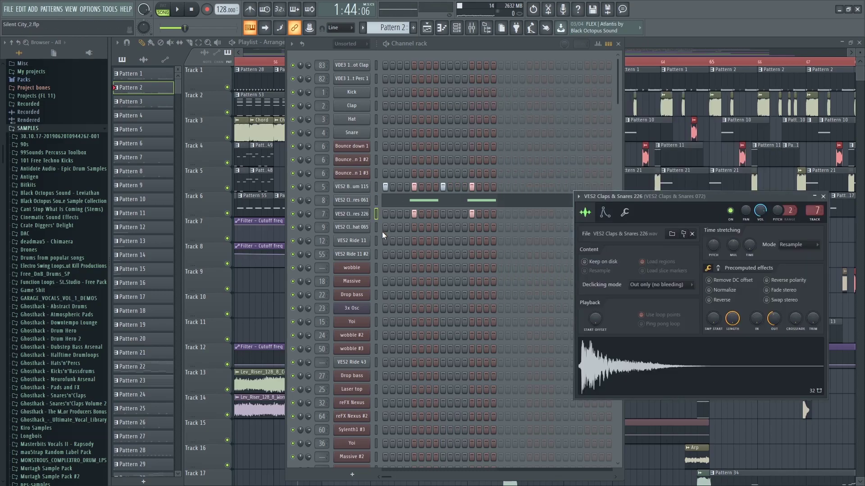
{"action": "left_click", "coordinate": [351, 203]}
{"action": "left_click", "coordinate": [368, 215]}
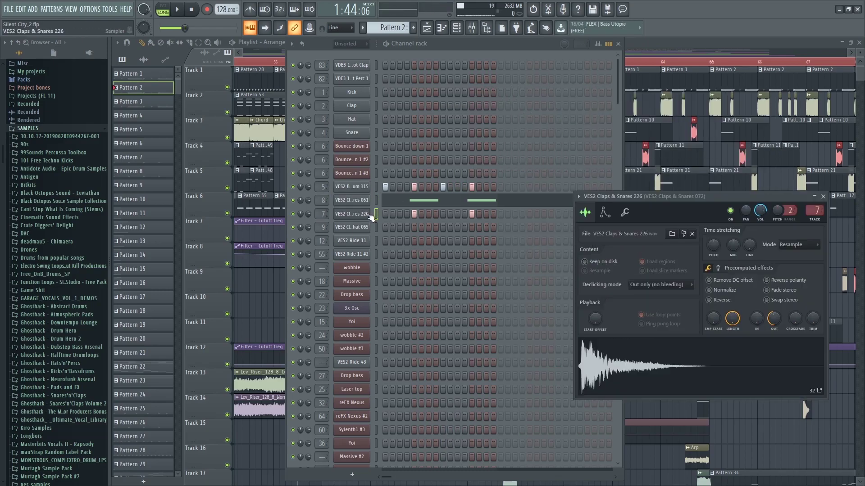
Open the Rhodz_Drum_Collection sample folder and audition samples from its Kick, Clap and Snare subfolders
{"action": "left_click_drag", "start_coordinate": [677, 196], "coordinate": [701, 153]}
{"action": "left_click_drag", "start_coordinate": [479, 55], "coordinate": [538, 60]}
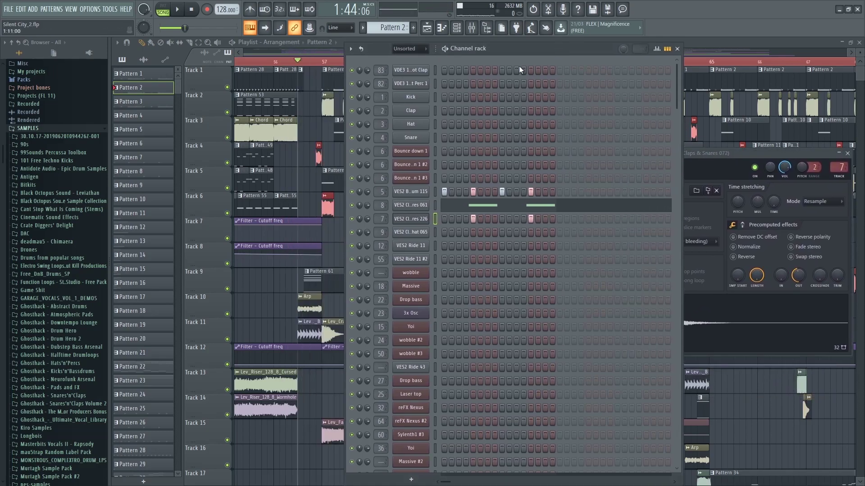
{"action": "scroll", "coordinate": [67, 182], "scroll_direction": "down", "scroll_amount": 10}
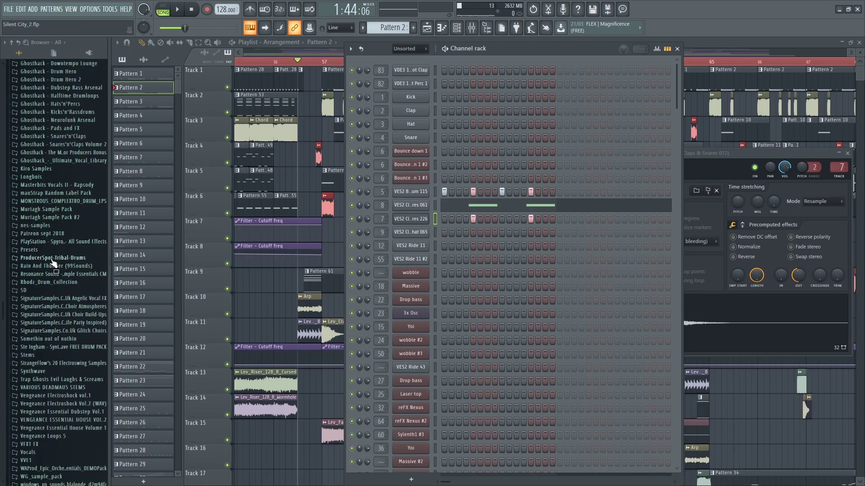
{"action": "left_click", "coordinate": [58, 284]}
{"action": "scroll", "coordinate": [67, 241], "scroll_direction": "down", "scroll_amount": 4}
{"action": "left_click", "coordinate": [34, 213]}
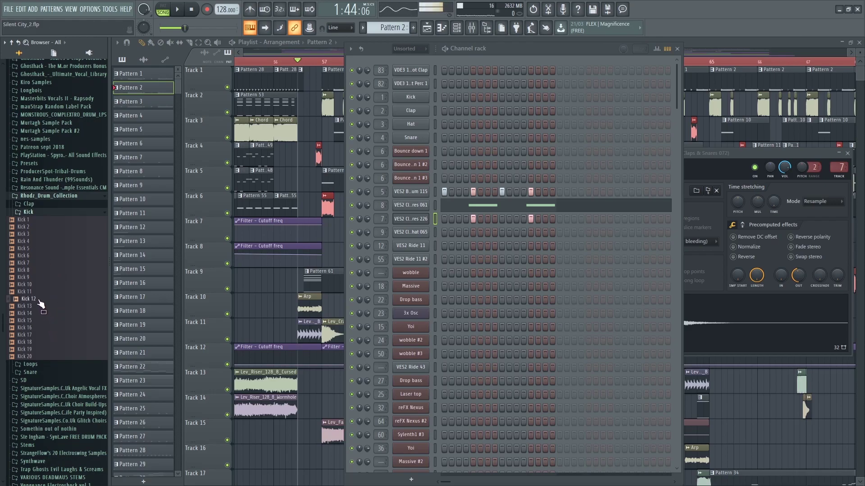
{"action": "left_click", "coordinate": [45, 204]}
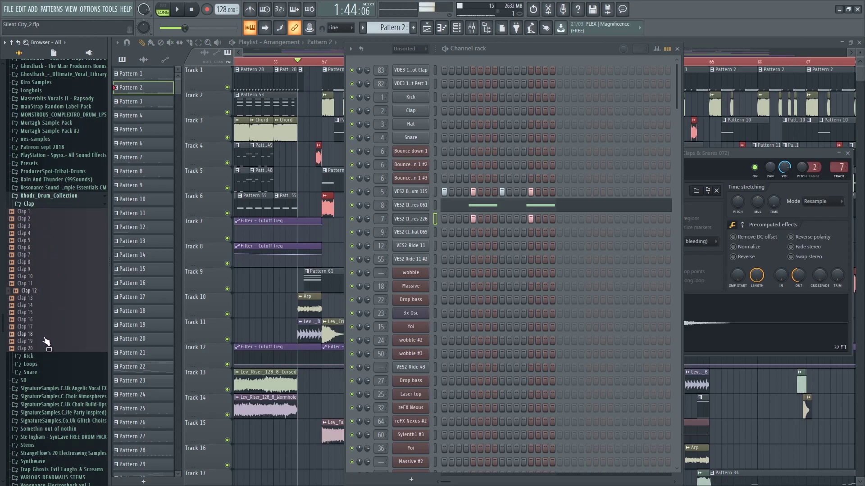
{"action": "left_click", "coordinate": [41, 371]}
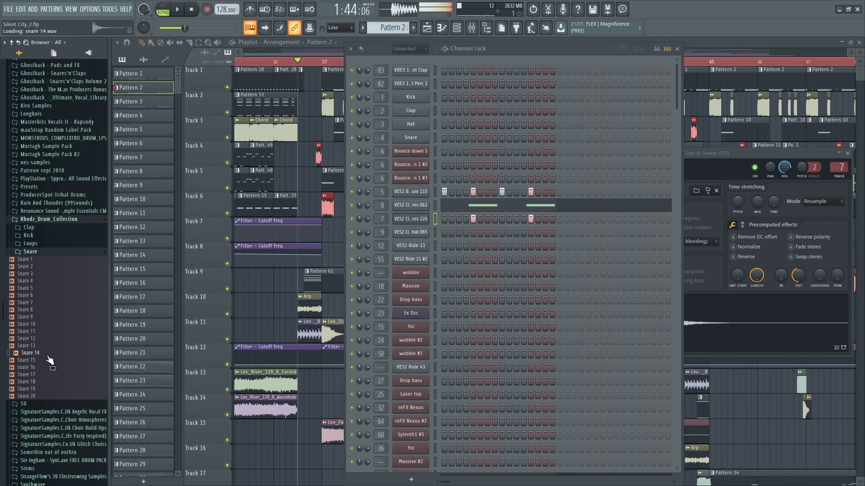
Return to the playlist, view the VES2 Bassdrum 115 notes of Pattern 2 in the piano roll, and close it
{"action": "left_click", "coordinate": [780, 41]}
{"action": "scroll", "coordinate": [322, 132], "scroll_direction": "down", "scroll_amount": 3}
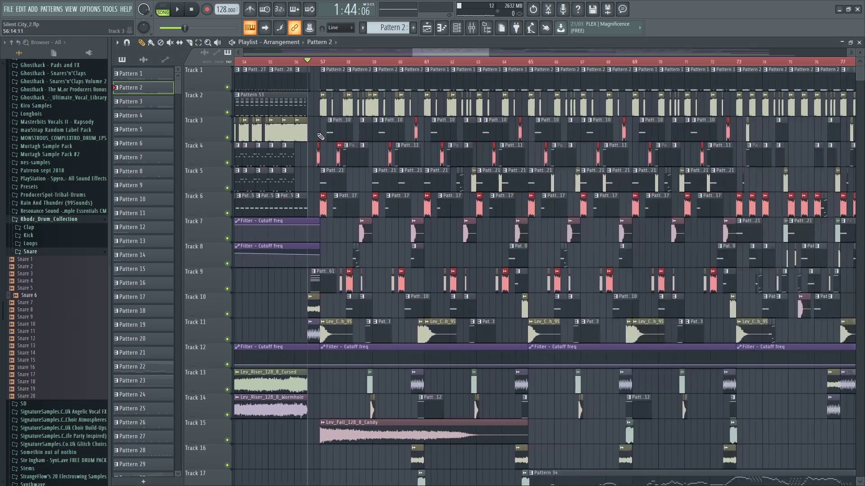
{"action": "scroll", "coordinate": [388, 138], "scroll_direction": "down", "scroll_amount": 2}
{"action": "scroll", "coordinate": [389, 138], "scroll_direction": "down", "scroll_amount": 3}
{"action": "scroll", "coordinate": [364, 84], "scroll_direction": "up", "scroll_amount": 3}
{"action": "double_click", "coordinate": [345, 82]}
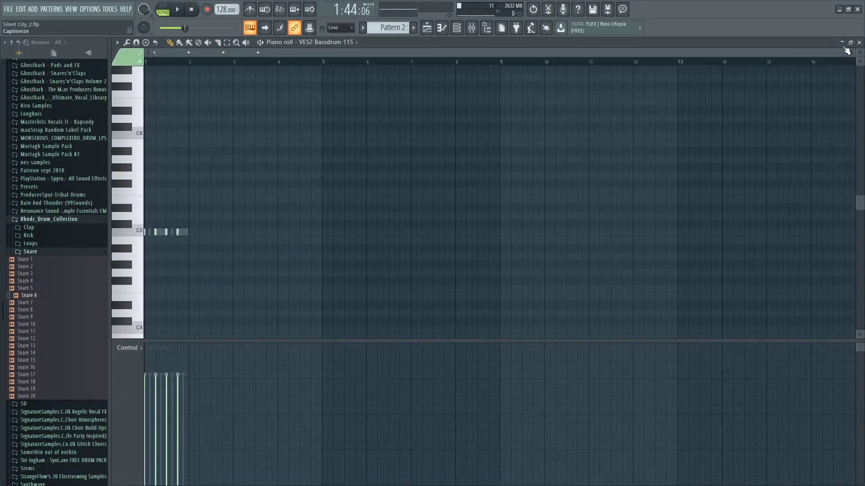
{"action": "left_click", "coordinate": [859, 42]}
{"action": "left_click", "coordinate": [752, 42]}
Examine the Silent City_2 arrangement around bar 57, from the upper tracks down to the automation clips
{"action": "scroll", "coordinate": [487, 198], "scroll_direction": "down", "scroll_amount": 4}
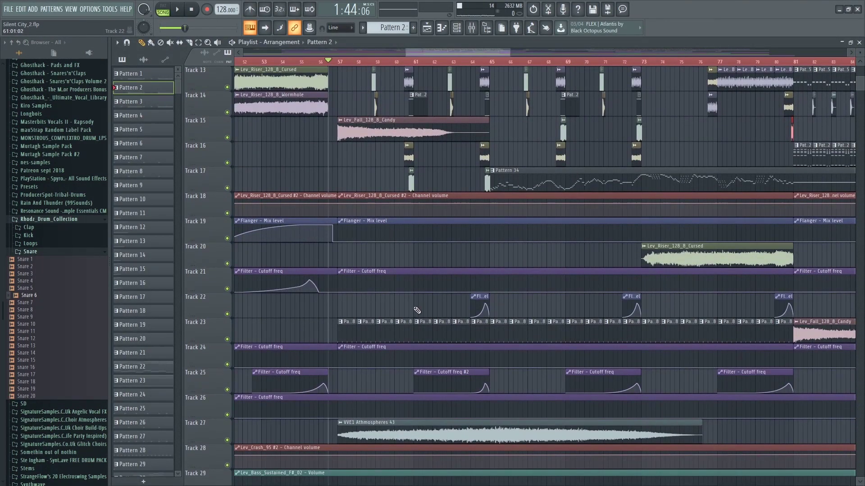
{"action": "scroll", "coordinate": [438, 310], "scroll_direction": "up", "scroll_amount": 3}
{"action": "scroll", "coordinate": [465, 302], "scroll_direction": "down", "scroll_amount": 8}
{"action": "scroll", "coordinate": [471, 252], "scroll_direction": "up", "scroll_amount": 4}
{"action": "scroll", "coordinate": [465, 236], "scroll_direction": "up", "scroll_amount": 4}
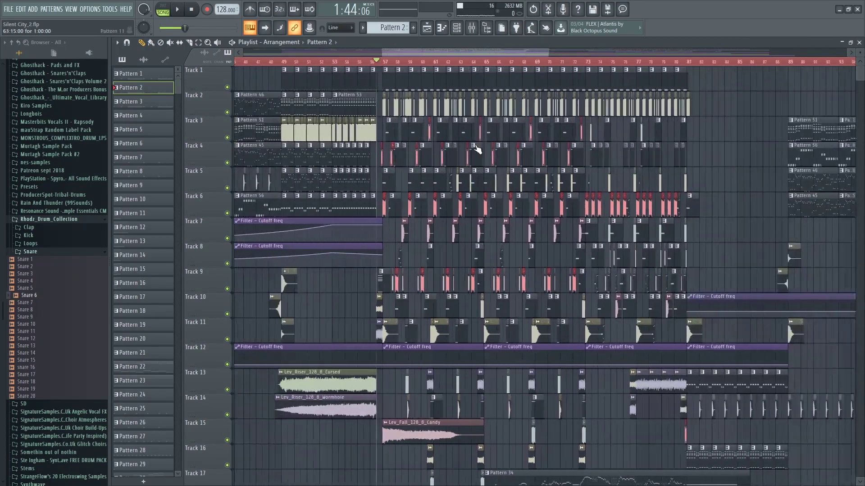
{"action": "scroll", "coordinate": [477, 149], "scroll_direction": "up", "scroll_amount": 6}
{"action": "scroll", "coordinate": [507, 149], "scroll_direction": "up", "scroll_amount": 2}
{"action": "scroll", "coordinate": [359, 155], "scroll_direction": "down", "scroll_amount": 2}
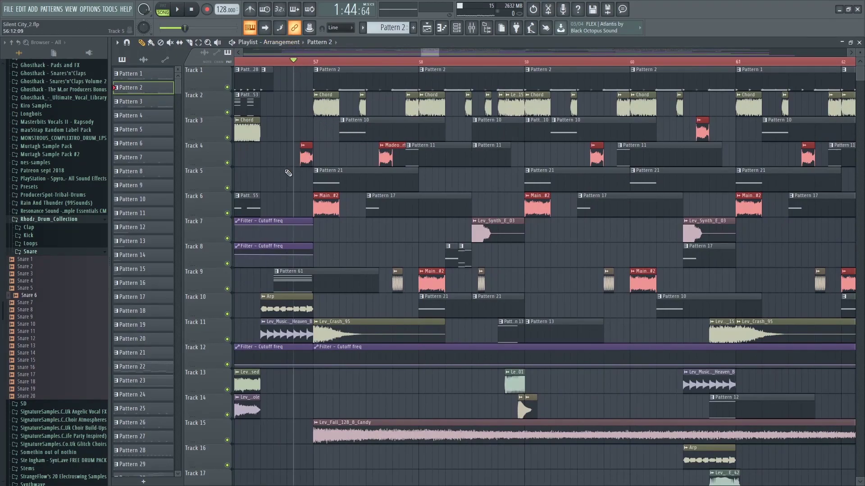
Solo Track 4 to single out its clips around bar 57, and restore the other tracks
{"action": "scroll", "coordinate": [290, 183], "scroll_direction": "up", "scroll_amount": 2}
{"action": "right_click", "coordinate": [227, 163]}
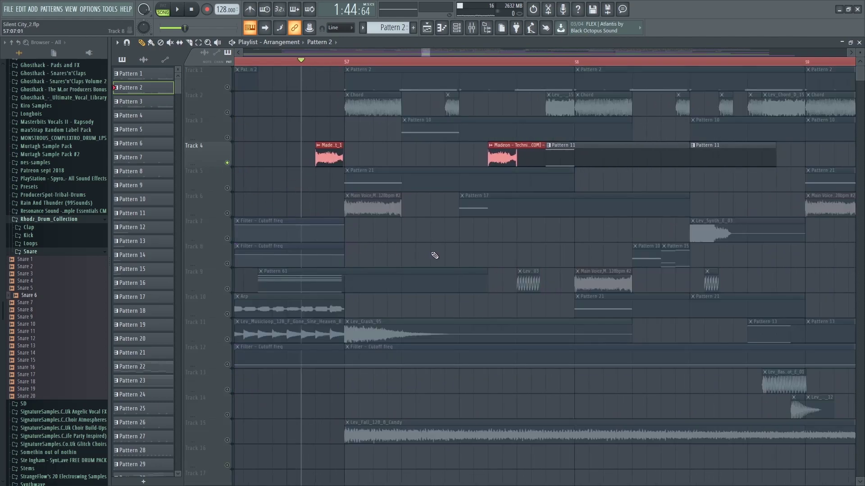
{"action": "right_click", "coordinate": [227, 163]}
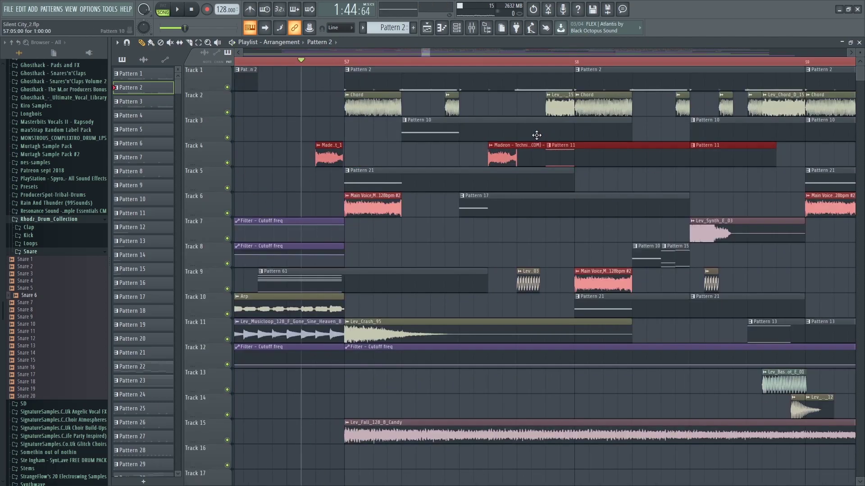
Examine how the short clips are layered from bar 57 to bar 77, including the automation tracks below
{"action": "scroll", "coordinate": [554, 148], "scroll_direction": "down", "scroll_amount": 3}
{"action": "scroll", "coordinate": [569, 181], "scroll_direction": "up", "scroll_amount": 3}
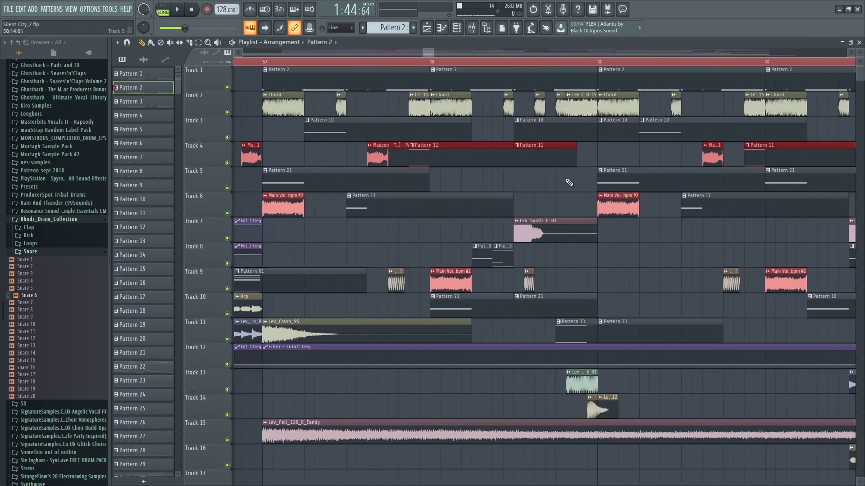
{"action": "scroll", "coordinate": [467, 166], "scroll_direction": "down", "scroll_amount": 3}
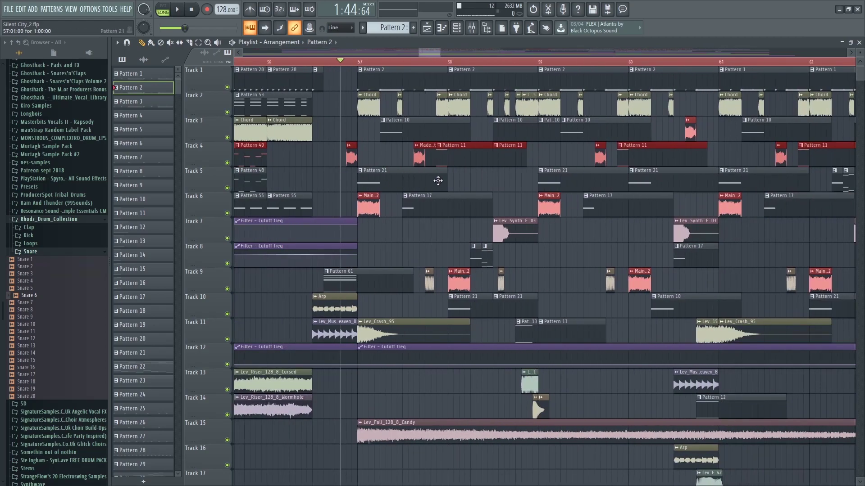
{"action": "scroll", "coordinate": [381, 187], "scroll_direction": "down", "scroll_amount": 5}
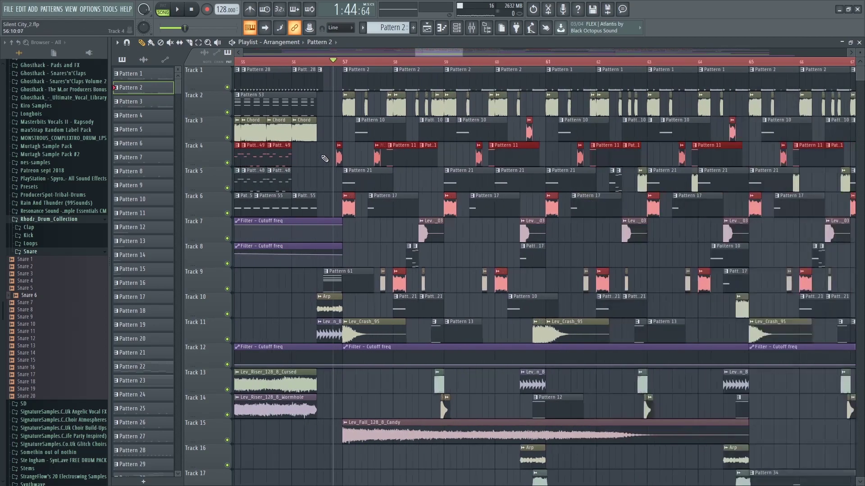
{"action": "scroll", "coordinate": [504, 191], "scroll_direction": "down", "scroll_amount": 5}
{"action": "scroll", "coordinate": [509, 190], "scroll_direction": "down", "scroll_amount": 10}
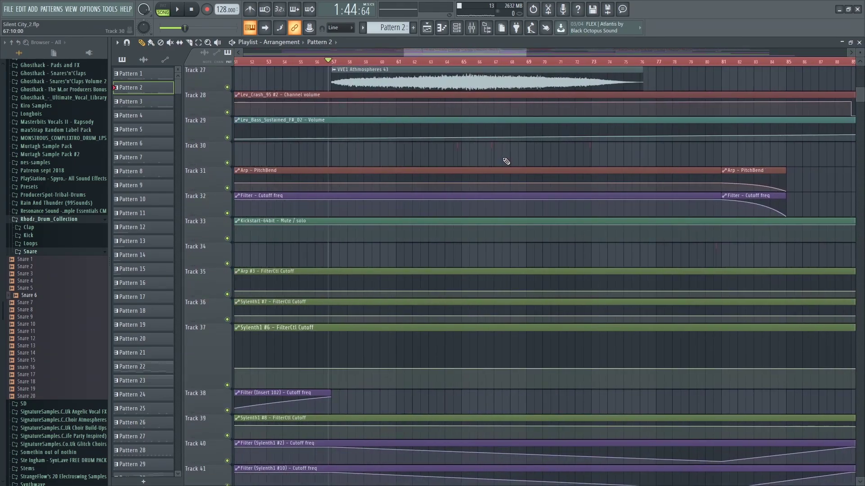
{"action": "scroll", "coordinate": [507, 162], "scroll_direction": "up", "scroll_amount": 12}
{"action": "scroll", "coordinate": [601, 177], "scroll_direction": "up", "scroll_amount": 4}
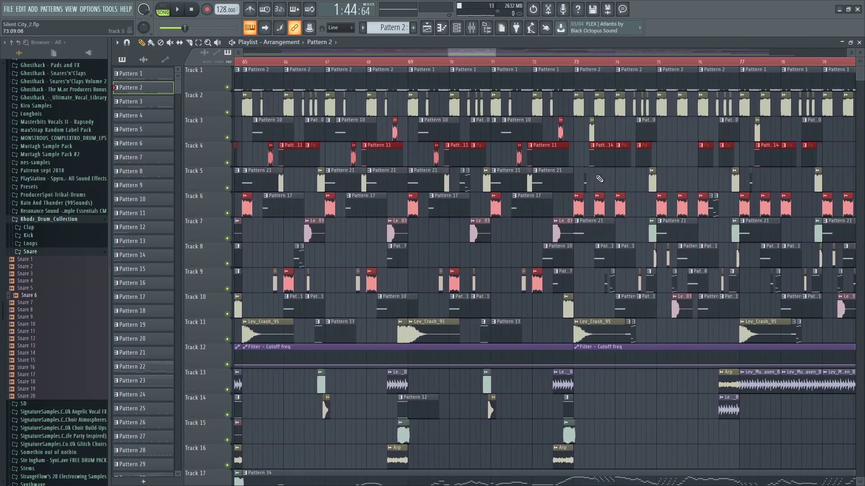
{"action": "scroll", "coordinate": [480, 179], "scroll_direction": "down", "scroll_amount": 5}
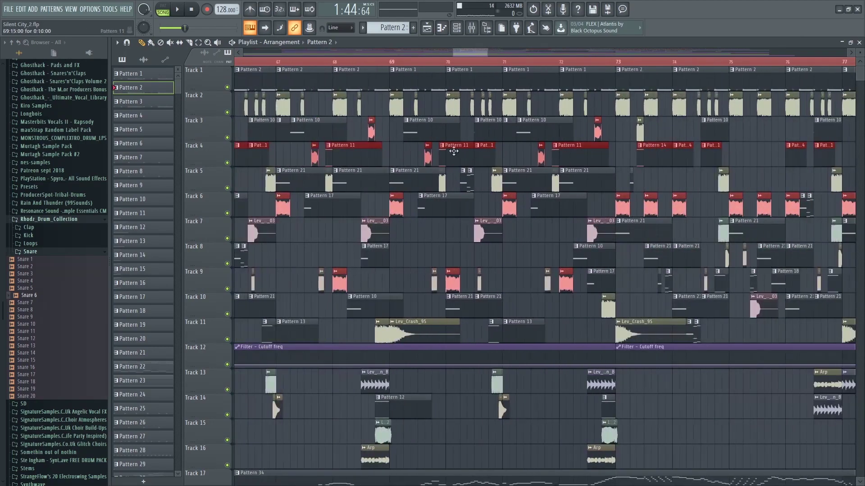
{"action": "scroll", "coordinate": [536, 160], "scroll_direction": "down", "scroll_amount": 6}
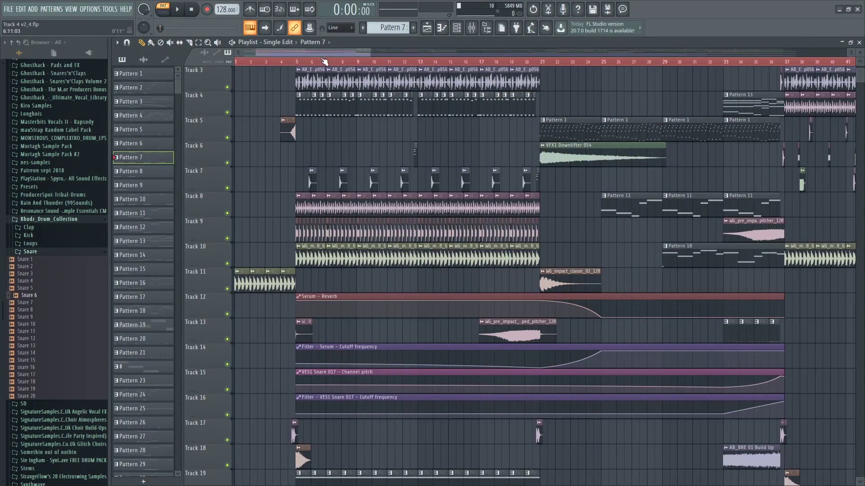
In the Track 4 v2_4 project, inspect the arrangement from bar 5, open Pattern 5 from Track 1, and close its piano roll
{"action": "scroll", "coordinate": [243, 138], "scroll_direction": "up", "scroll_amount": 5}
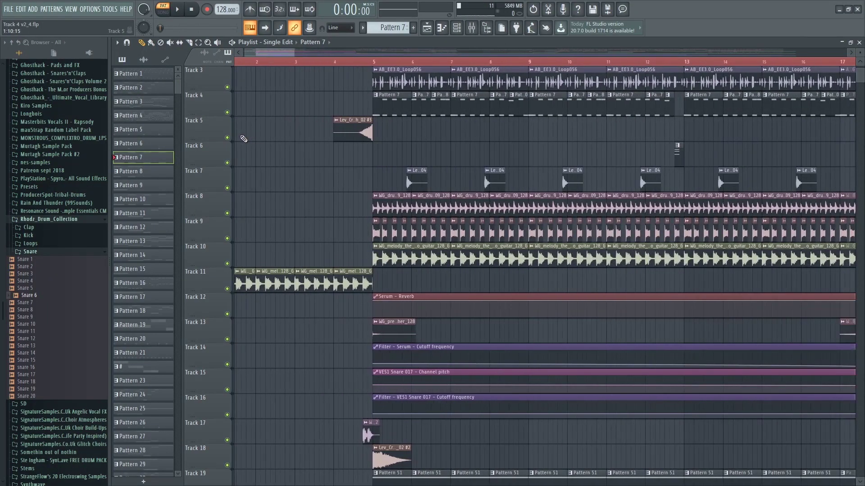
{"action": "scroll", "coordinate": [356, 135], "scroll_direction": "up", "scroll_amount": 3}
{"action": "scroll", "coordinate": [381, 158], "scroll_direction": "up", "scroll_amount": 1}
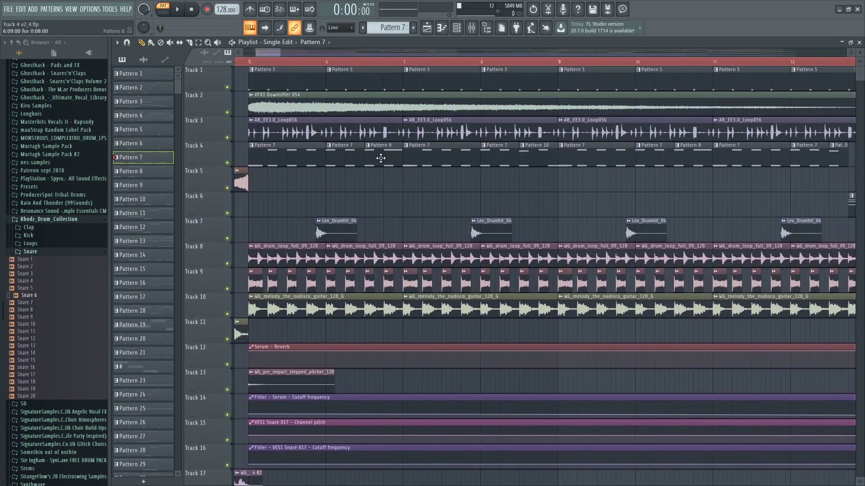
{"action": "scroll", "coordinate": [274, 90], "scroll_direction": "down", "scroll_amount": 4}
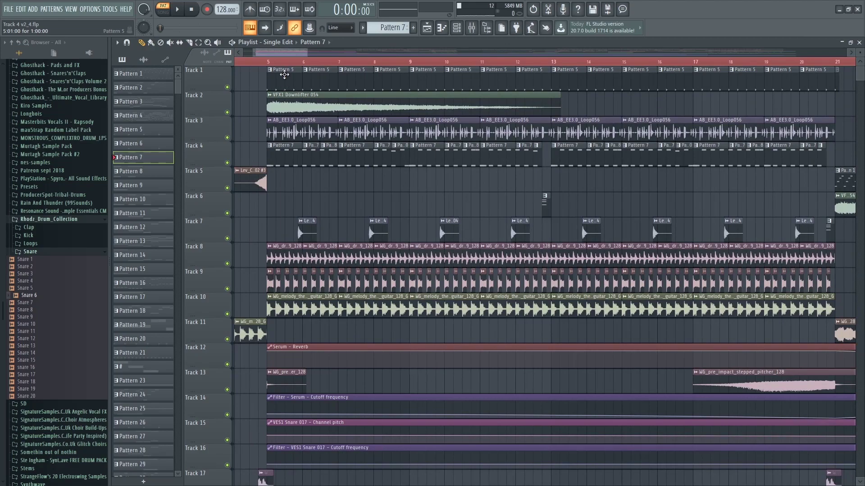
{"action": "double_click", "coordinate": [284, 75]}
{"action": "left_click", "coordinate": [859, 42]}
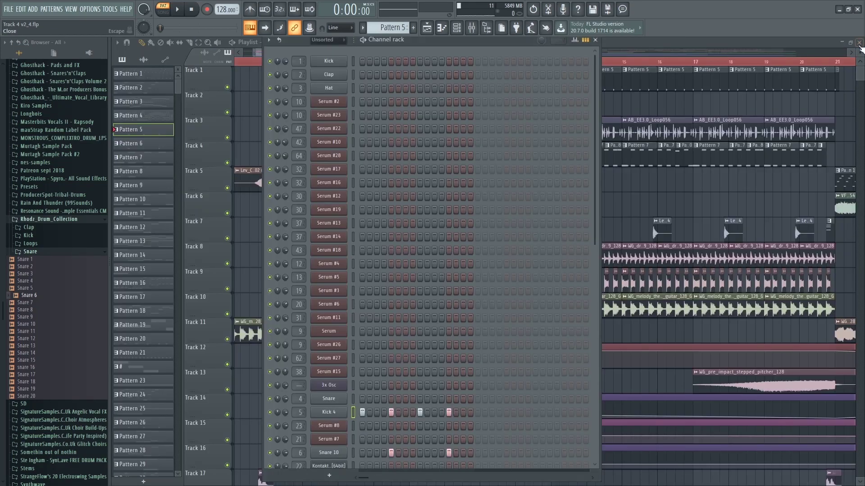
Inspect the Kick 4 and Snare 10 channels' sample settings, and audition Kick 4 from the Rhodz_Drum_Collection Kick folder
{"action": "left_click_drag", "start_coordinate": [596, 176], "coordinate": [597, 283]}
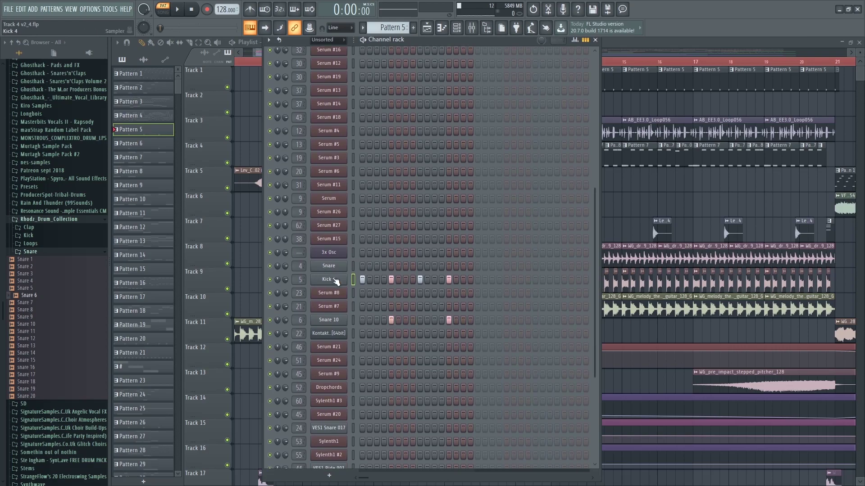
{"action": "left_click", "coordinate": [336, 280]}
{"action": "left_click_drag", "start_coordinate": [590, 183], "coordinate": [547, 58]}
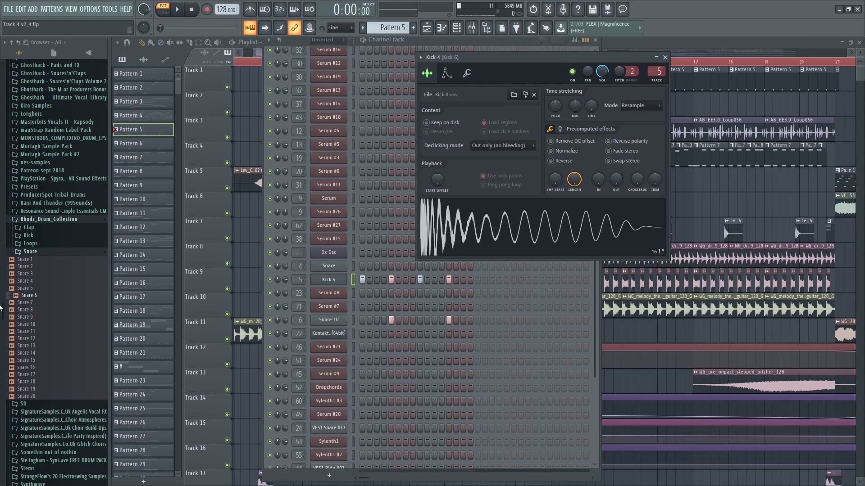
{"action": "left_click", "coordinate": [48, 236]}
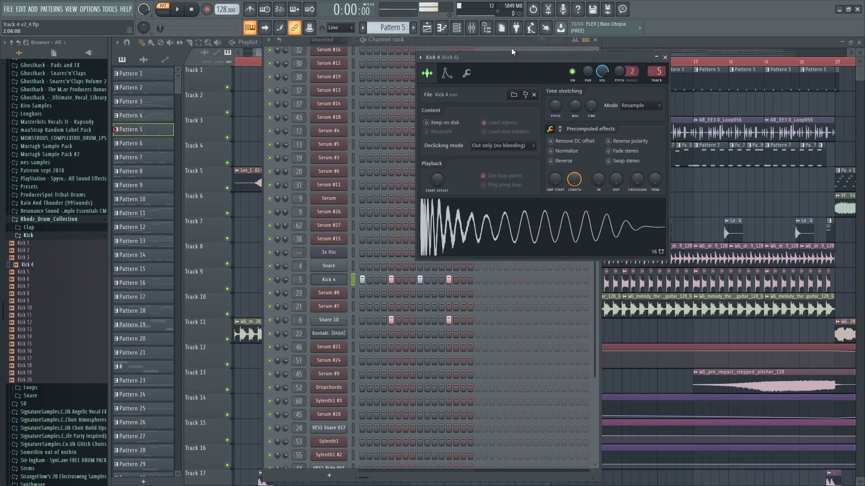
{"action": "left_click", "coordinate": [444, 42]}
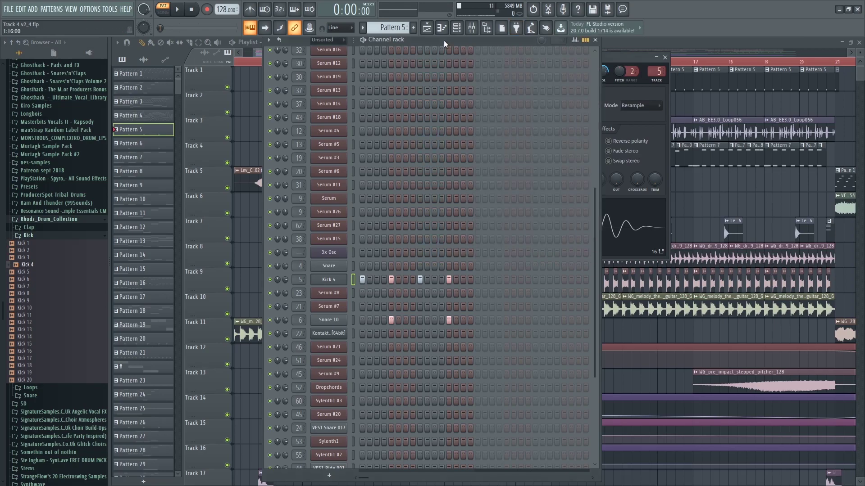
{"action": "left_click", "coordinate": [316, 322]}
Browse the Black Octopus Sound - Leviathan drum folders and audition Lev_Kick samples, including Lev_Kick_D_012 and Lev_Kick_E_003
{"action": "scroll", "coordinate": [39, 228], "scroll_direction": "up", "scroll_amount": 10}
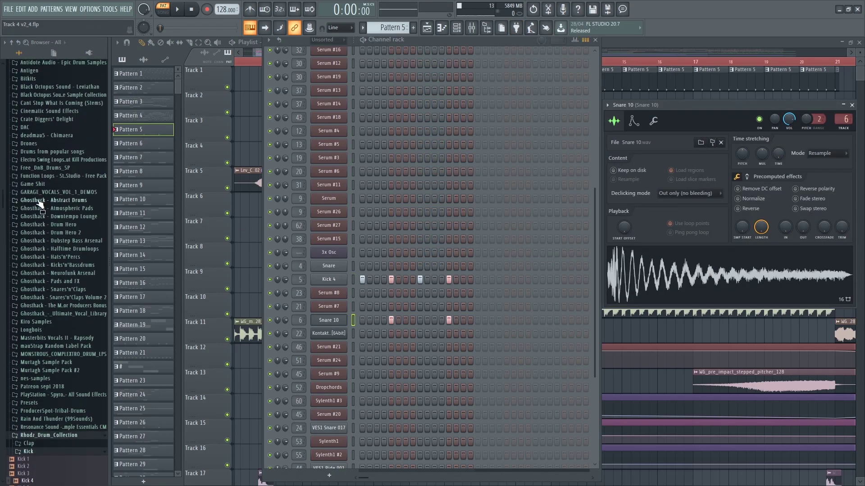
{"action": "scroll", "coordinate": [39, 204], "scroll_direction": "up", "scroll_amount": 5}
{"action": "left_click", "coordinate": [59, 216]}
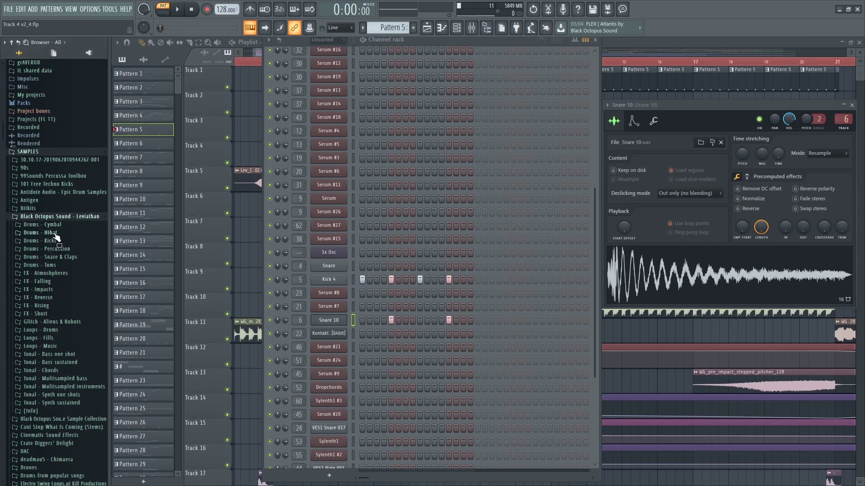
{"action": "left_click", "coordinate": [57, 233]}
{"action": "left_click", "coordinate": [51, 257]}
{"action": "scroll", "coordinate": [67, 234], "scroll_direction": "down", "scroll_amount": 10}
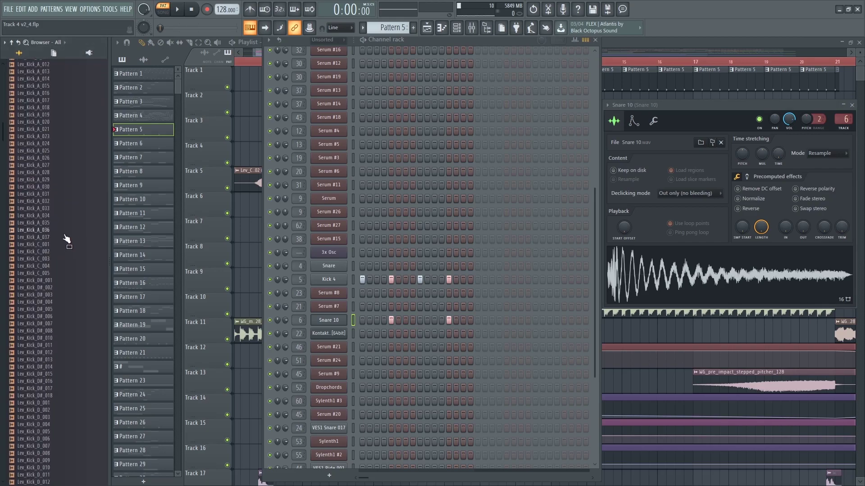
{"action": "scroll", "coordinate": [48, 301], "scroll_direction": "down", "scroll_amount": 6}
{"action": "left_click", "coordinate": [49, 274]}
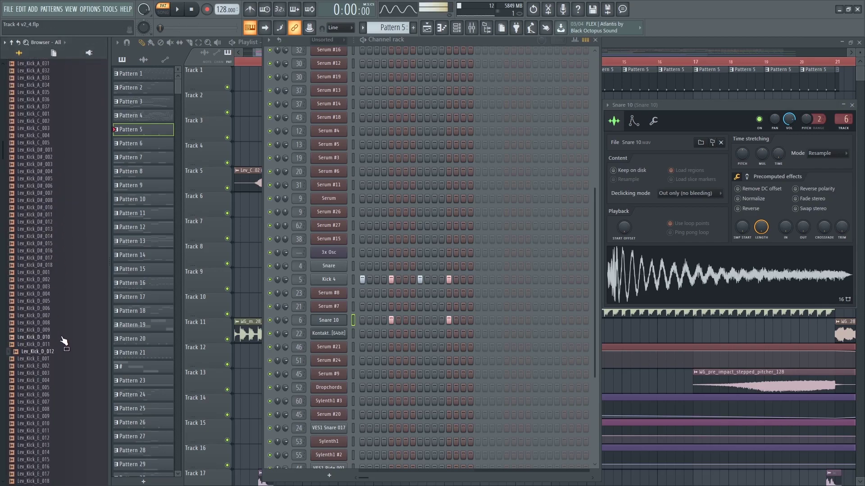
Return to the playlist, open Pattern 5's Kick 4 notes in the piano roll, and play the pattern
{"action": "left_click", "coordinate": [661, 44]}
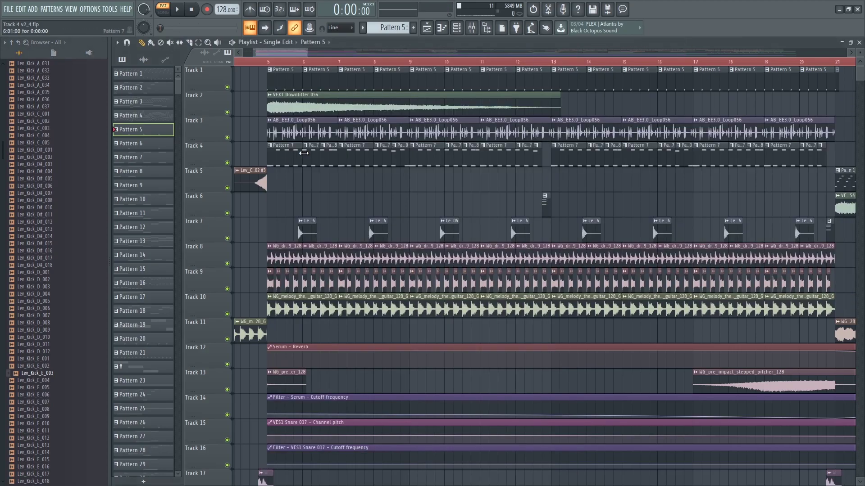
{"action": "scroll", "coordinate": [339, 178], "scroll_direction": "down", "scroll_amount": 3}
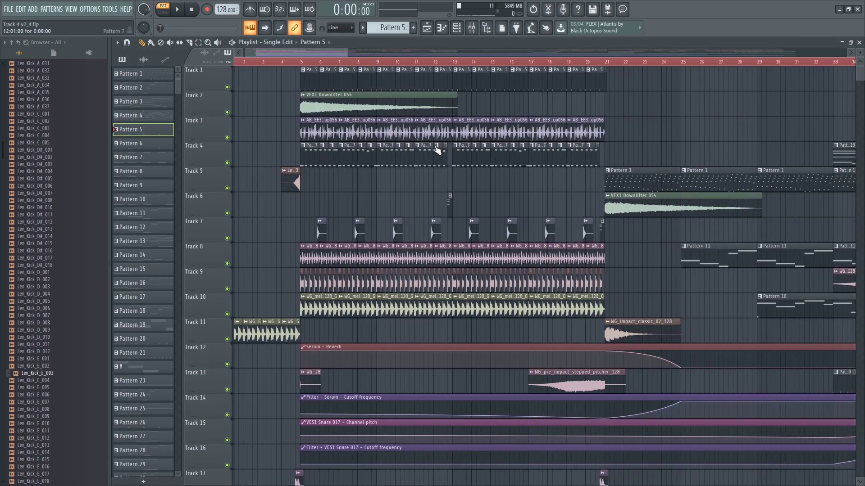
{"action": "scroll", "coordinate": [302, 81], "scroll_direction": "up", "scroll_amount": 4}
{"action": "double_click", "coordinate": [315, 81]}
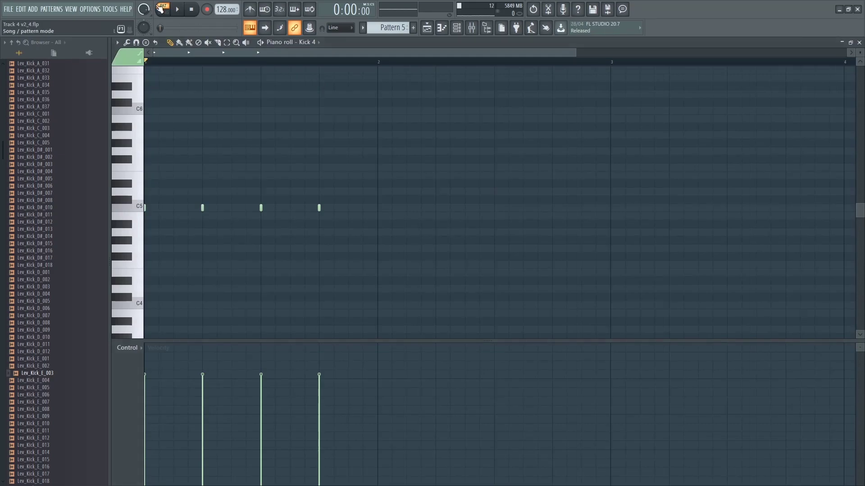
{"action": "left_click", "coordinate": [181, 11]}
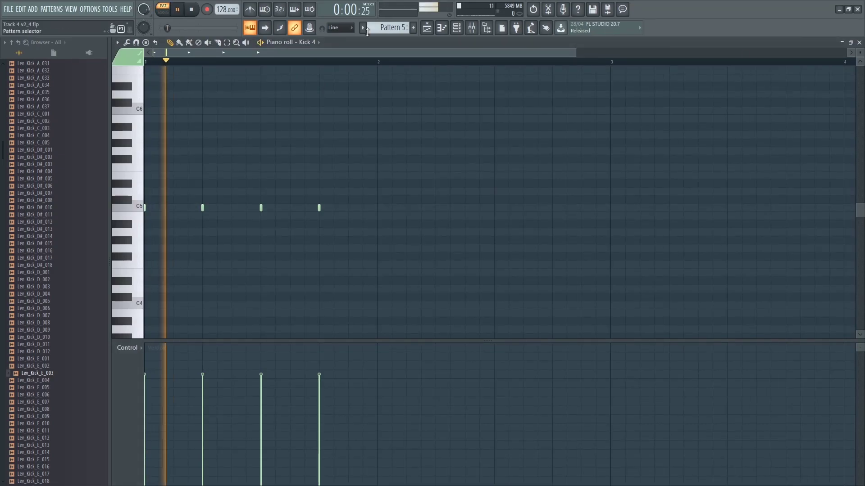
Close the Kick 4 piano roll and look over the playlist tracks of the section starting at bar 5
{"action": "left_click", "coordinate": [858, 42]}
{"action": "left_click", "coordinate": [595, 40]}
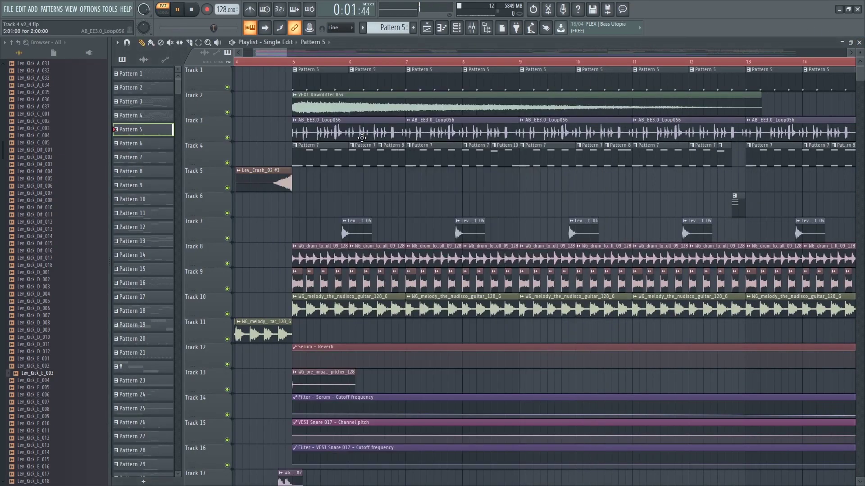
{"action": "scroll", "coordinate": [380, 137], "scroll_direction": "down", "scroll_amount": 4}
{"action": "scroll", "coordinate": [380, 136], "scroll_direction": "down", "scroll_amount": 5}
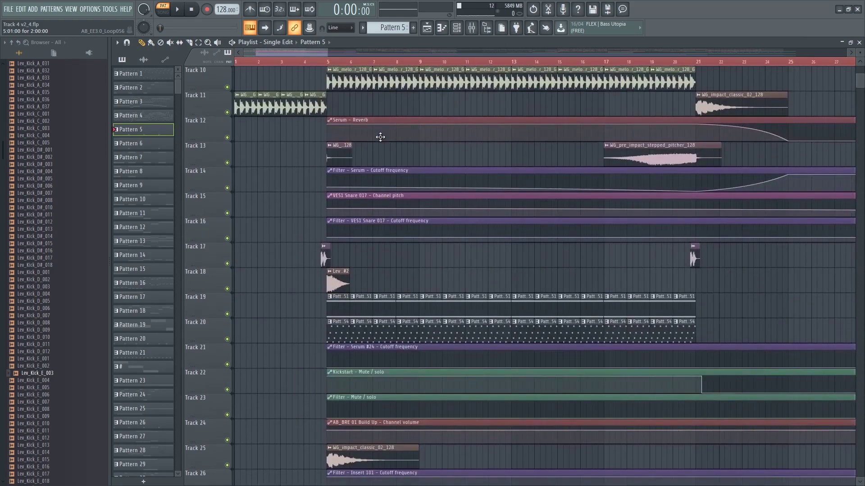
{"action": "scroll", "coordinate": [381, 137], "scroll_direction": "down", "scroll_amount": 3}
{"action": "scroll", "coordinate": [381, 137], "scroll_direction": "up", "scroll_amount": 8}
{"action": "scroll", "coordinate": [377, 133], "scroll_direction": "up", "scroll_amount": 3}
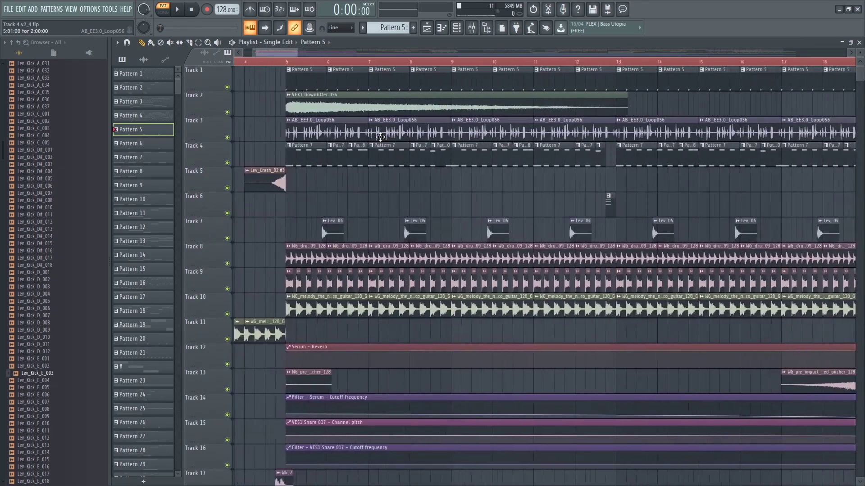
{"action": "scroll", "coordinate": [287, 125], "scroll_direction": "up", "scroll_amount": 3}
{"action": "scroll", "coordinate": [331, 125], "scroll_direction": "down", "scroll_amount": 3}
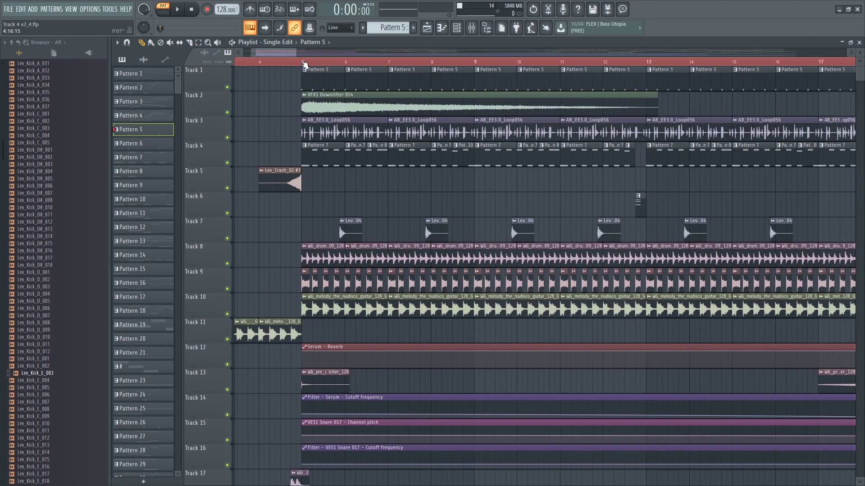
Play Track 3 solo from bar 5 and inspect the AB_EE3.0_Loop056 clip's sample settings
{"action": "right_click", "coordinate": [227, 138]}
{"action": "key", "text": "space"}
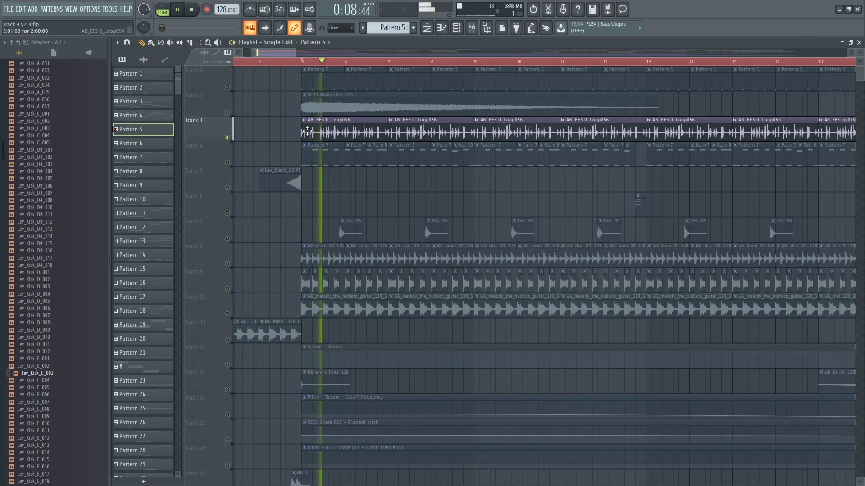
{"action": "double_click", "coordinate": [321, 130]}
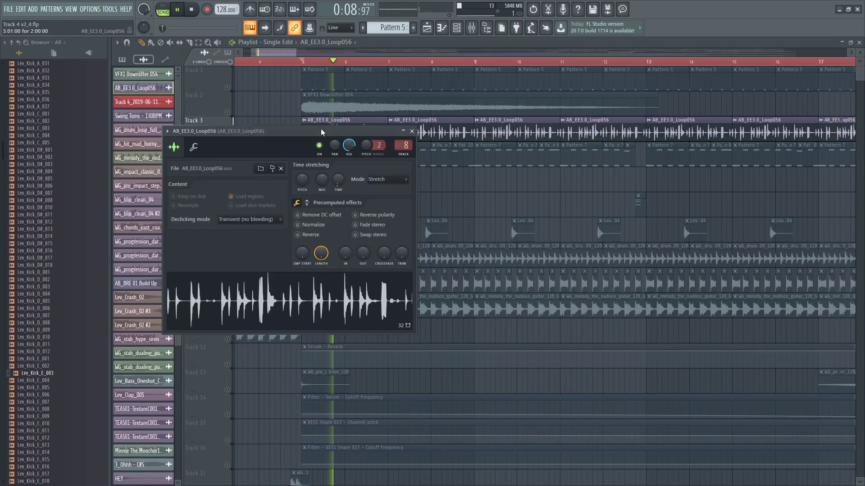
{"action": "left_click", "coordinate": [412, 131]}
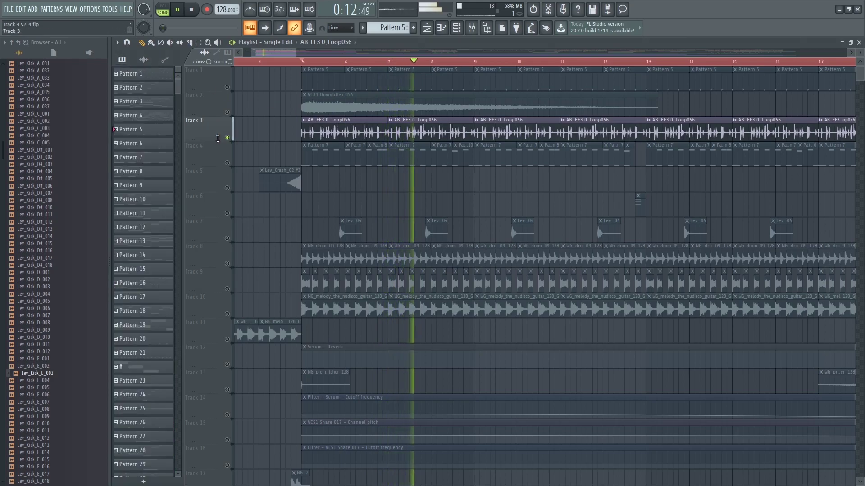
{"action": "right_click", "coordinate": [228, 137]}
{"action": "key", "text": "space"}
Solo Track 1, enable Tracks 3 and 4 alongside it, and briefly play them from bar 5
{"action": "right_click", "coordinate": [227, 87]}
{"action": "left_click", "coordinate": [227, 137]}
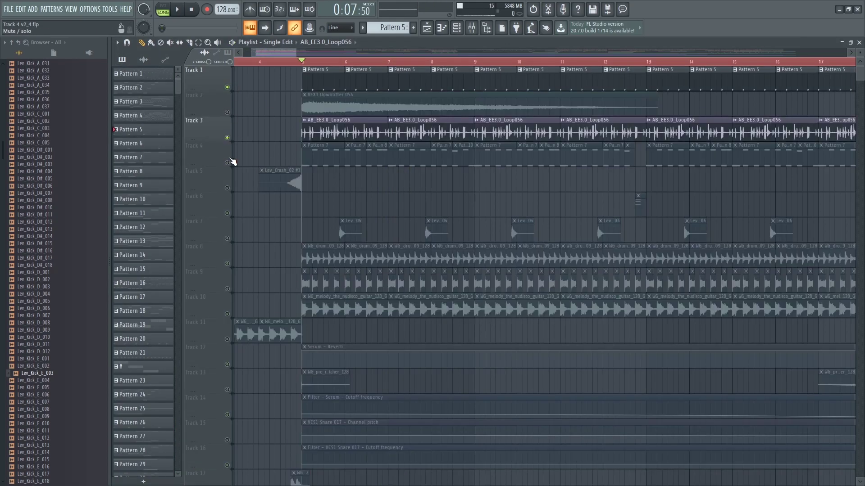
{"action": "left_click", "coordinate": [227, 163]}
{"action": "scroll", "coordinate": [380, 138], "scroll_direction": "down", "scroll_amount": 5}
{"action": "key", "text": "space"}
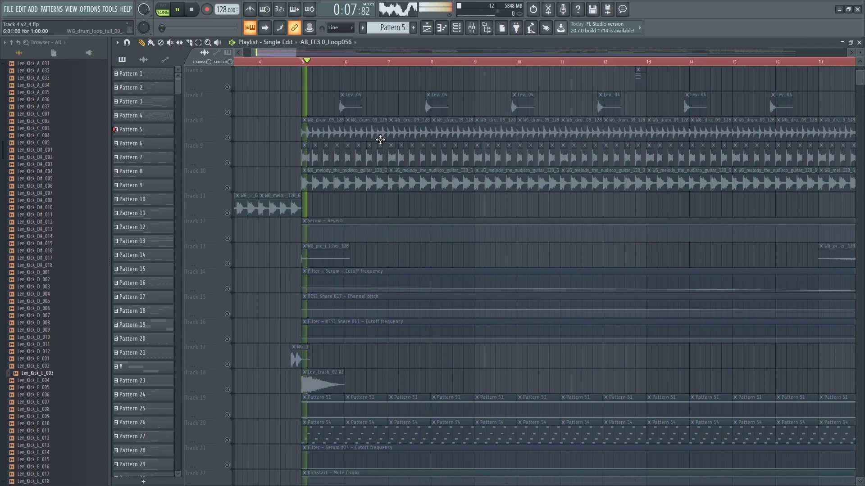
{"action": "key", "text": "space"}
{"action": "scroll", "coordinate": [380, 137], "scroll_direction": "up", "scroll_amount": 5}
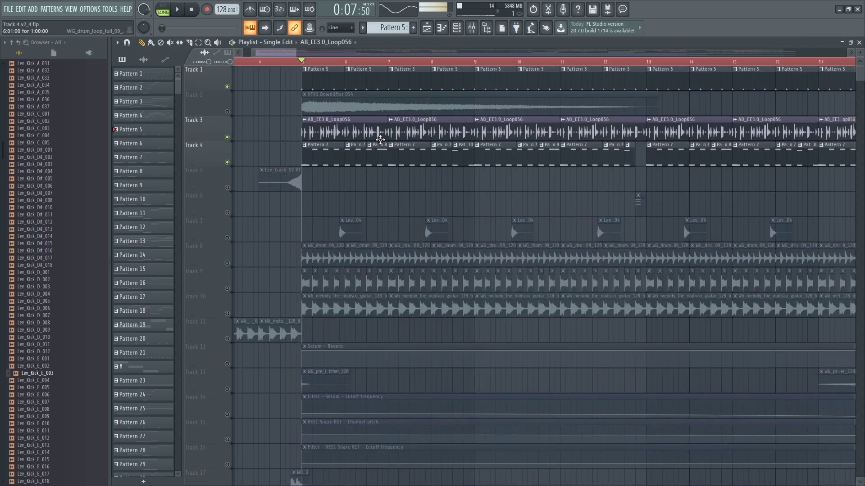
Mute Track 4 and play the Pattern 5 kick with AB_EE3.0_Loop056 from bar 5
{"action": "left_click", "coordinate": [227, 163]}
{"action": "left_click", "coordinate": [227, 87]}
{"action": "key", "text": "space"}
{"action": "left_click", "coordinate": [227, 87]}
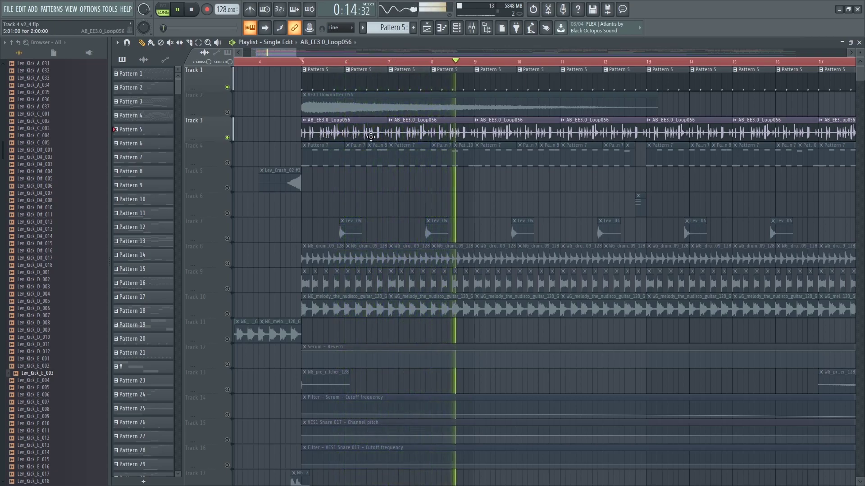
{"action": "scroll", "coordinate": [433, 158], "scroll_direction": "down", "scroll_amount": 2}
{"action": "scroll", "coordinate": [451, 171], "scroll_direction": "down", "scroll_amount": 3}
{"action": "scroll", "coordinate": [460, 176], "scroll_direction": "up", "scroll_amount": 5}
{"action": "key", "text": "space"}
Make all tracks audible again and inspect the sample settings of WG_drum_loop_full_09_128 in the section after bar 37
{"action": "double_click", "coordinate": [231, 154]}
{"action": "right_click", "coordinate": [230, 138]}
{"action": "right_click", "coordinate": [229, 138]}
{"action": "scroll", "coordinate": [450, 131], "scroll_direction": "down", "scroll_amount": 3}
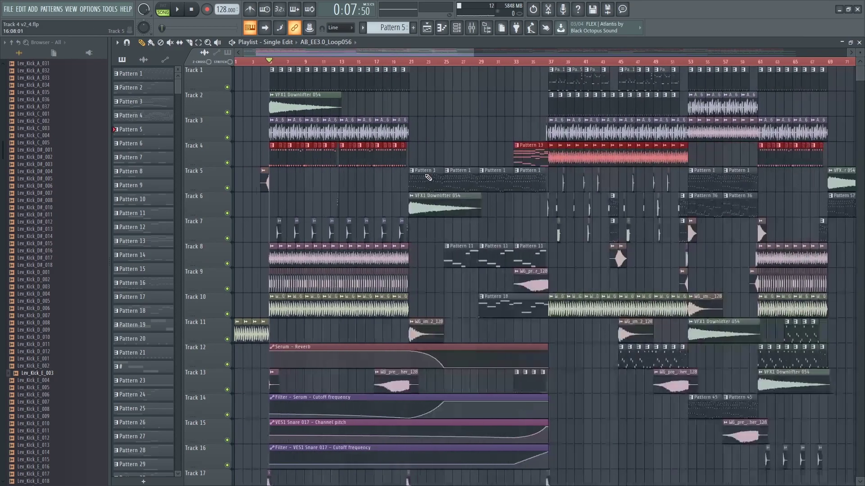
{"action": "scroll", "coordinate": [585, 126], "scroll_direction": "up", "scroll_amount": 2}
{"action": "left_click", "coordinate": [504, 110]}
{"action": "scroll", "coordinate": [654, 177], "scroll_direction": "down", "scroll_amount": 9}
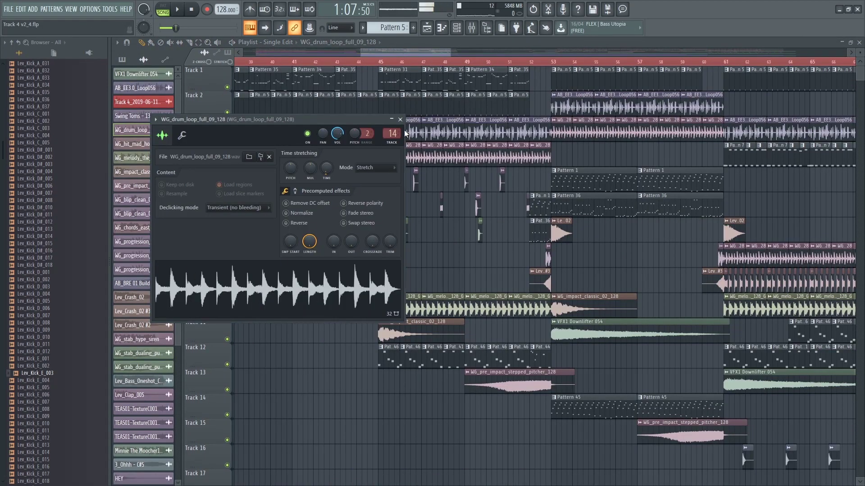
{"action": "left_click", "coordinate": [400, 120]}
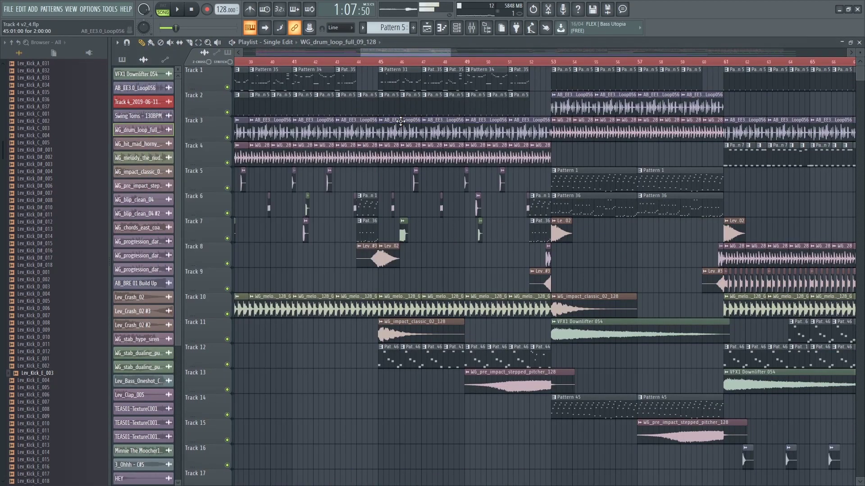
Play Track 4's WG_drum_loop_full_09_128 solo from bar 37 and end the solo
{"action": "scroll", "coordinate": [496, 161], "scroll_direction": "up", "scroll_amount": 4}
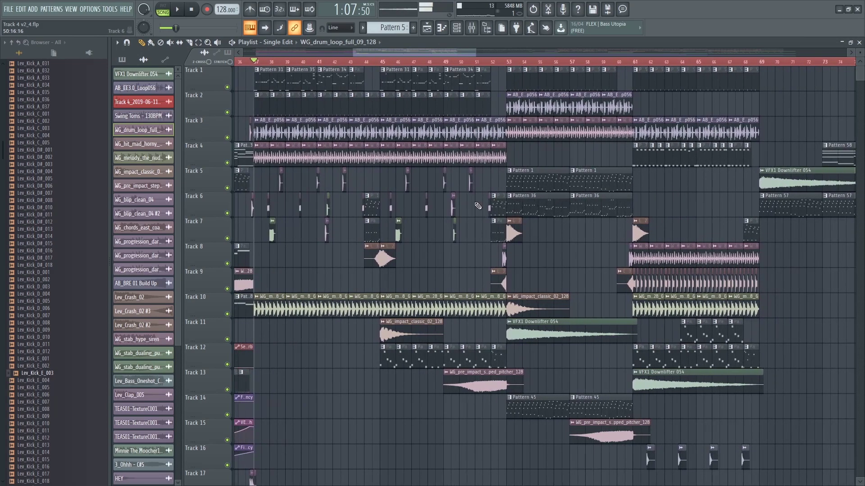
{"action": "scroll", "coordinate": [373, 50], "scroll_direction": "up", "scroll_amount": 5}
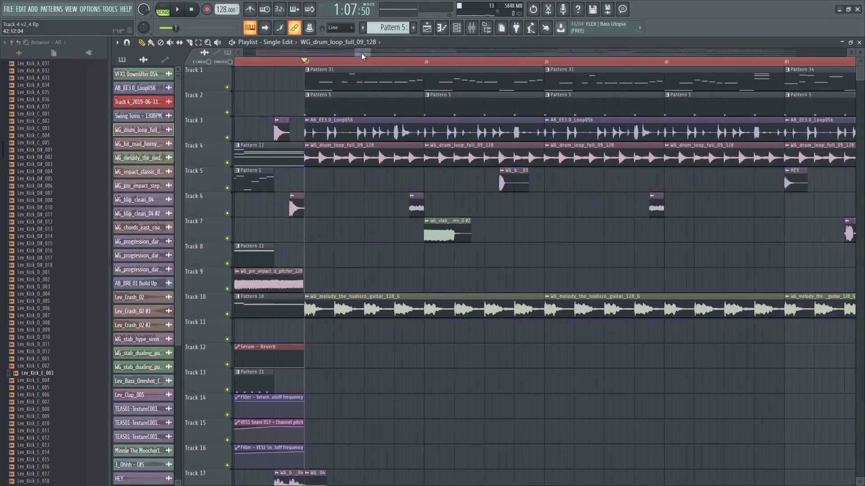
{"action": "right_click", "coordinate": [227, 163]}
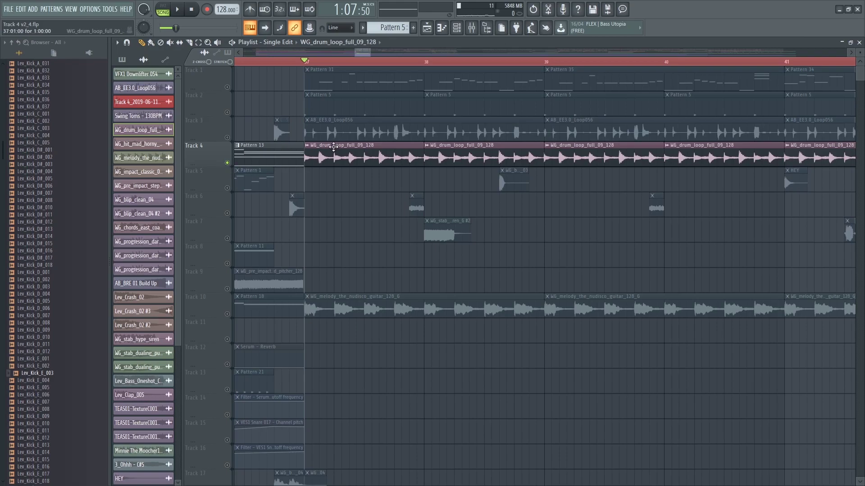
{"action": "scroll", "coordinate": [315, 162], "scroll_direction": "up", "scroll_amount": 2}
{"action": "key", "text": "space"}
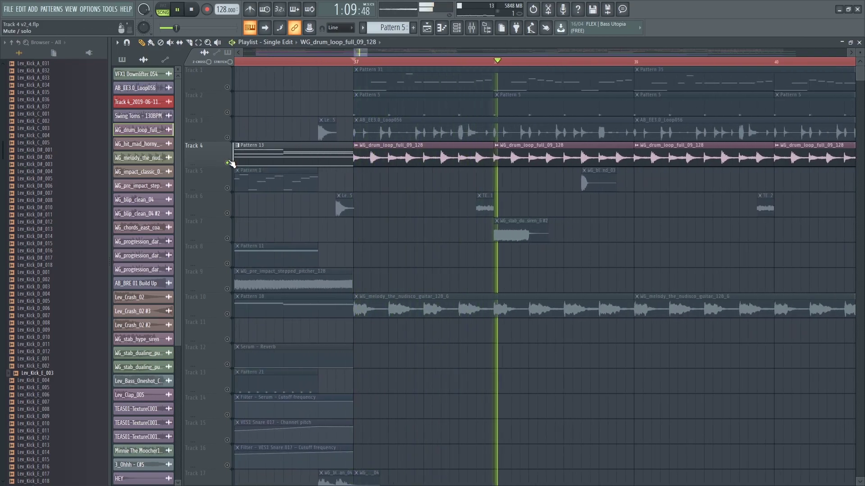
{"action": "key", "text": "space"}
{"action": "right_click", "coordinate": [227, 163]}
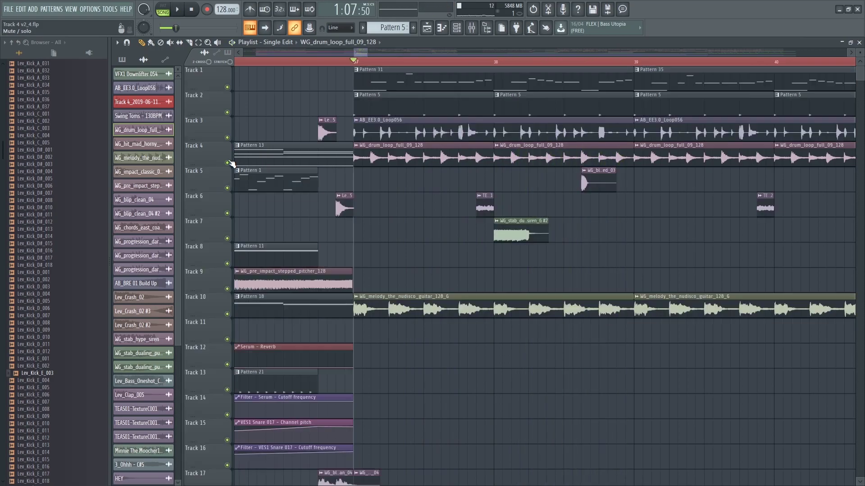
Play Tracks 2, 3 and 4 together from bar 37, with the other tracks muted
{"action": "right_click", "coordinate": [227, 112]}
{"action": "left_click", "coordinate": [227, 138]}
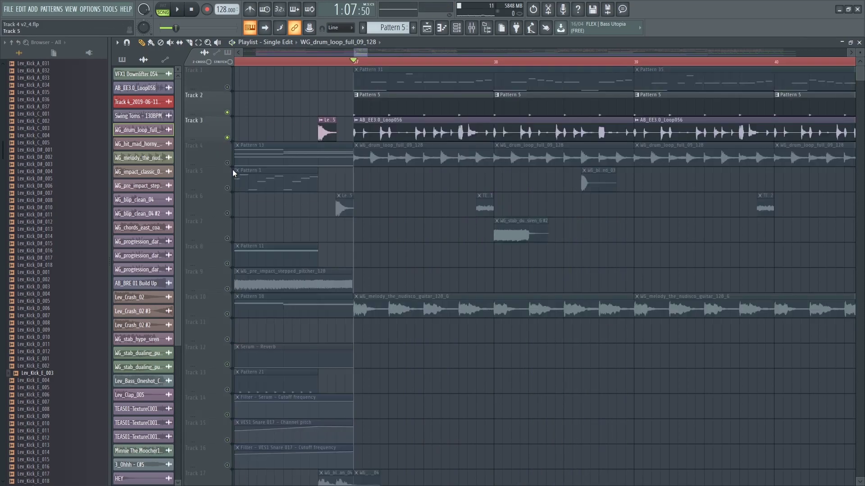
{"action": "left_click", "coordinate": [227, 162]}
{"action": "key", "text": "space"}
Return to the bar 5 section and isolate Track 7 to hear Lev_Drumhit_04 from just before bar 6, restoring all tracks after listening
{"action": "scroll", "coordinate": [348, 181], "scroll_direction": "down", "scroll_amount": 4}
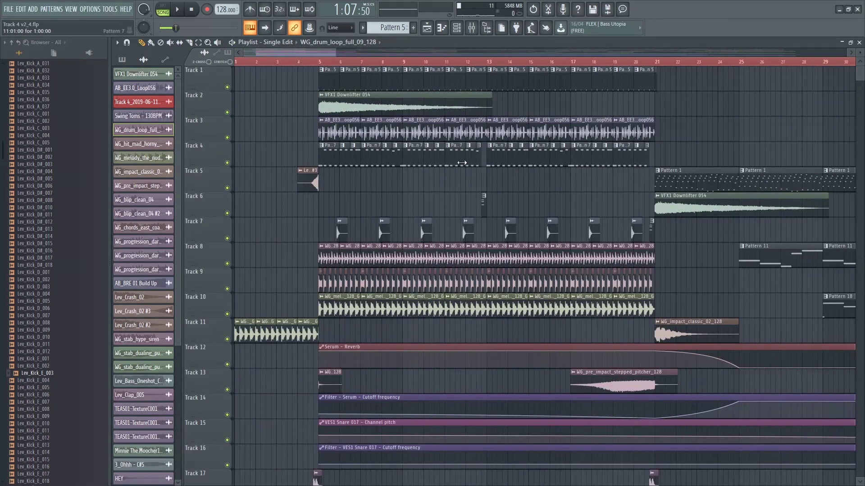
{"action": "scroll", "coordinate": [462, 163], "scroll_direction": "up", "scroll_amount": 5}
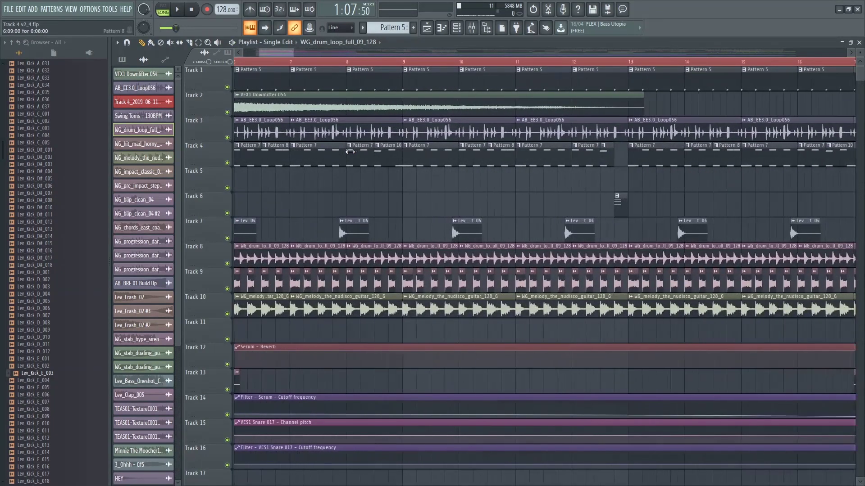
{"action": "scroll", "coordinate": [498, 157], "scroll_direction": "up", "scroll_amount": 3}
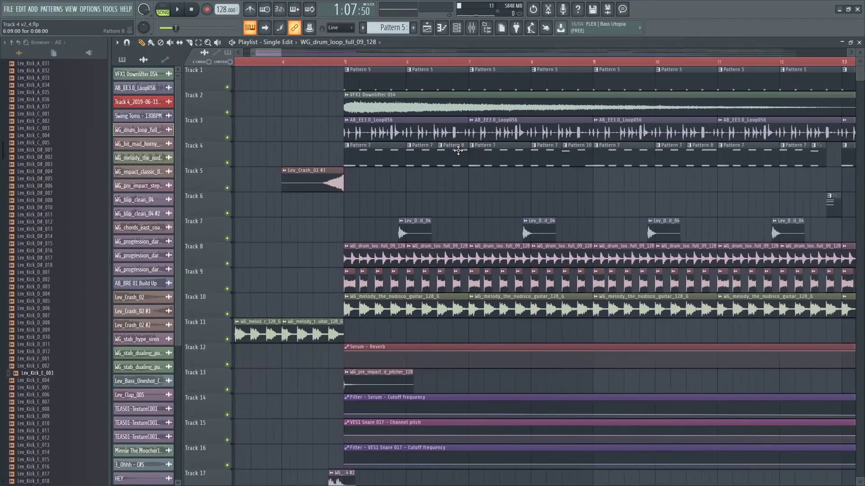
{"action": "right_click", "coordinate": [228, 87]}
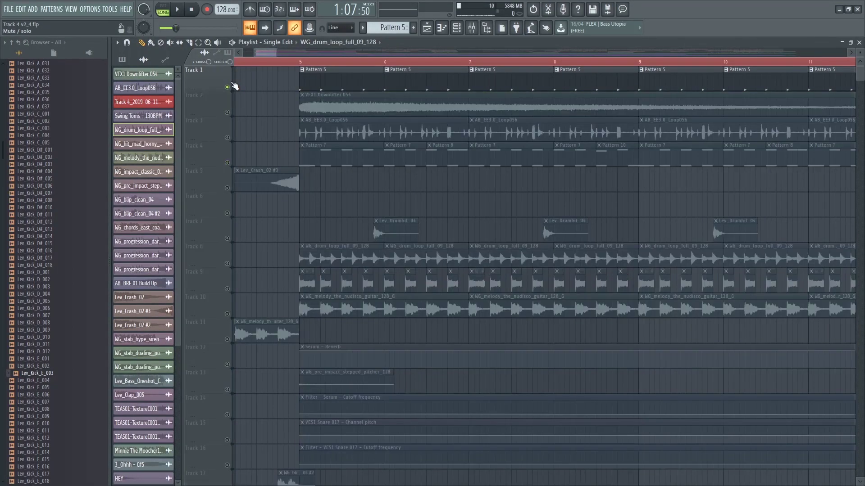
{"action": "left_click", "coordinate": [226, 138]}
{"action": "left_click", "coordinate": [227, 238]}
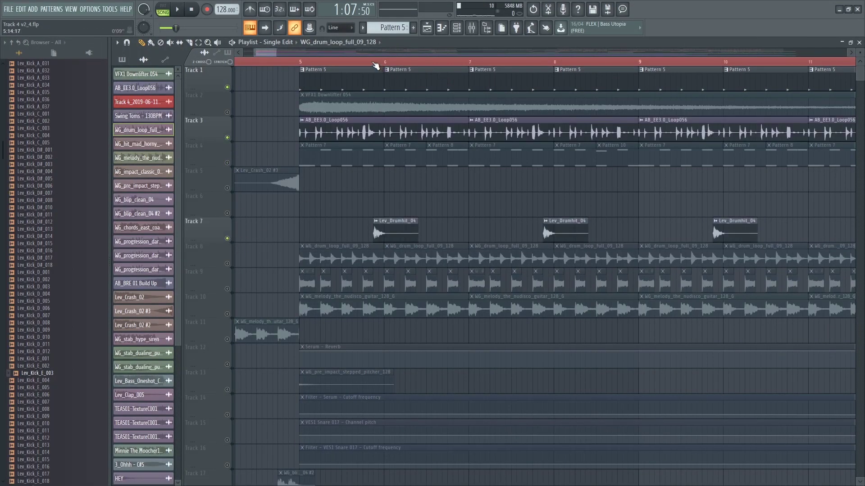
{"action": "right_click", "coordinate": [228, 238]}
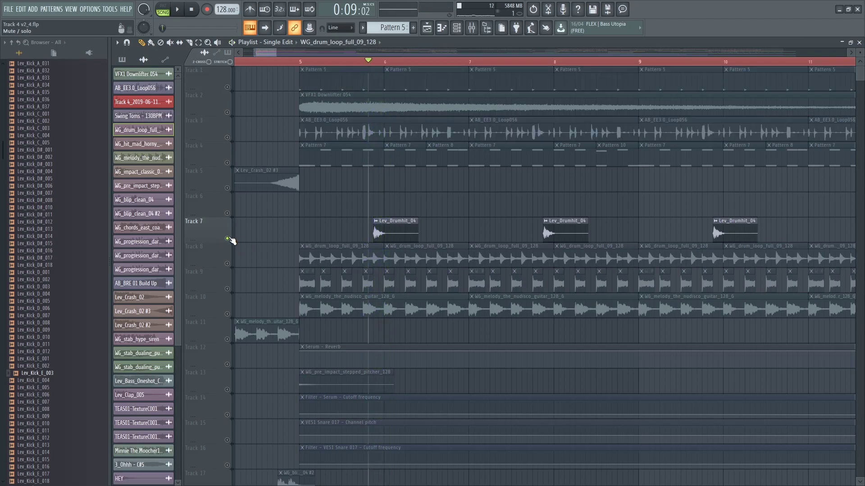
{"action": "right_click", "coordinate": [227, 238]}
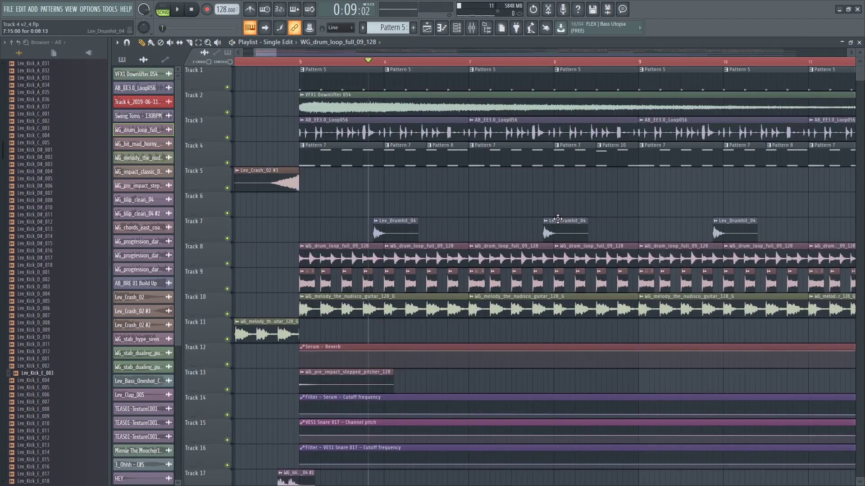
Solo Track 1 in the section from bar 5 and enable Tracks 3 and 7 with it
{"action": "scroll", "coordinate": [562, 200], "scroll_direction": "up", "scroll_amount": 3}
{"action": "scroll", "coordinate": [465, 188], "scroll_direction": "down", "scroll_amount": 4}
{"action": "scroll", "coordinate": [342, 202], "scroll_direction": "up", "scroll_amount": 3}
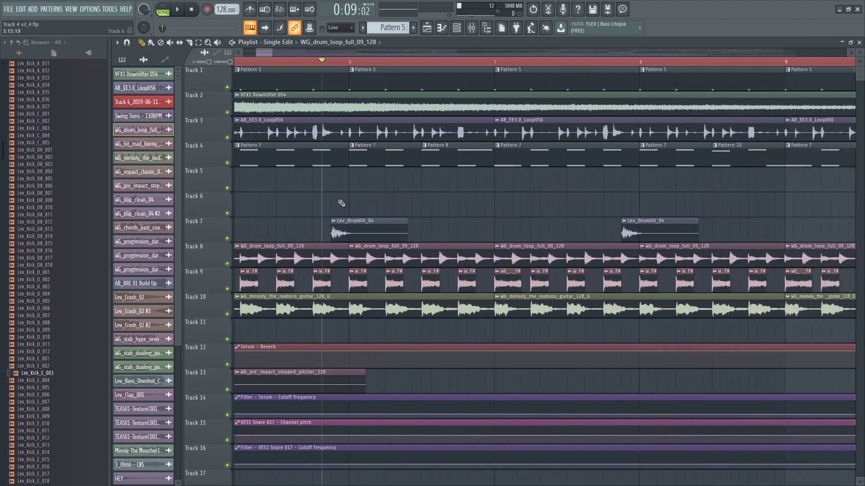
{"action": "scroll", "coordinate": [341, 203], "scroll_direction": "down", "scroll_amount": 2}
{"action": "scroll", "coordinate": [256, 192], "scroll_direction": "down", "scroll_amount": 1}
{"action": "scroll", "coordinate": [353, 154], "scroll_direction": "down", "scroll_amount": 3}
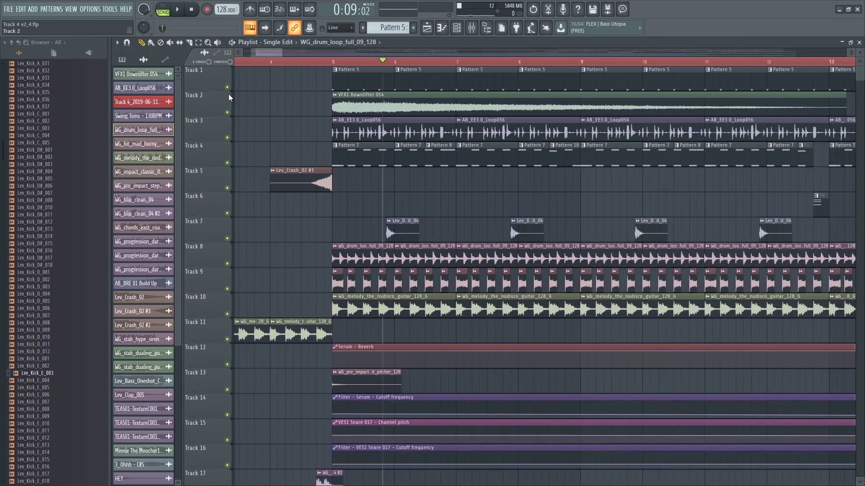
{"action": "right_click", "coordinate": [227, 88]}
{"action": "left_click", "coordinate": [227, 138]}
{"action": "left_click", "coordinate": [227, 238]}
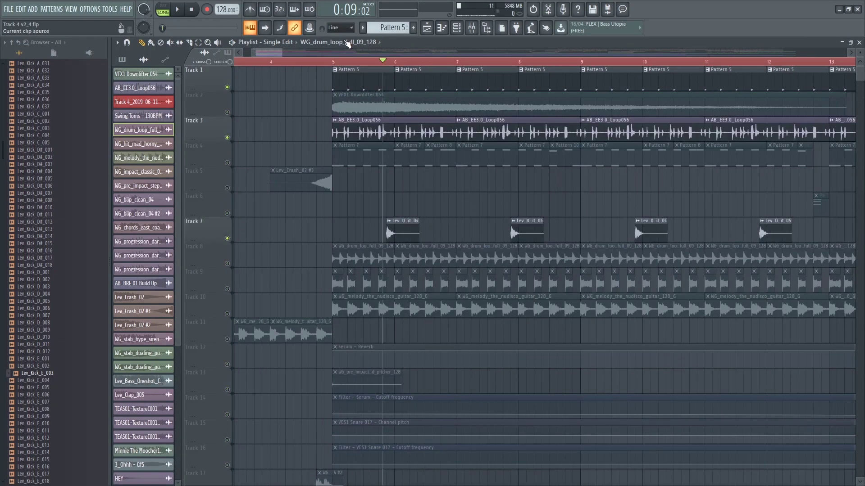
Play the Pattern 5 kick, AB_EE3.0_Loop056 and Lev_Drumhit_04 layers together from bar 5
{"action": "key", "text": "space"}
{"action": "scroll", "coordinate": [393, 153], "scroll_direction": "up", "scroll_amount": 2}
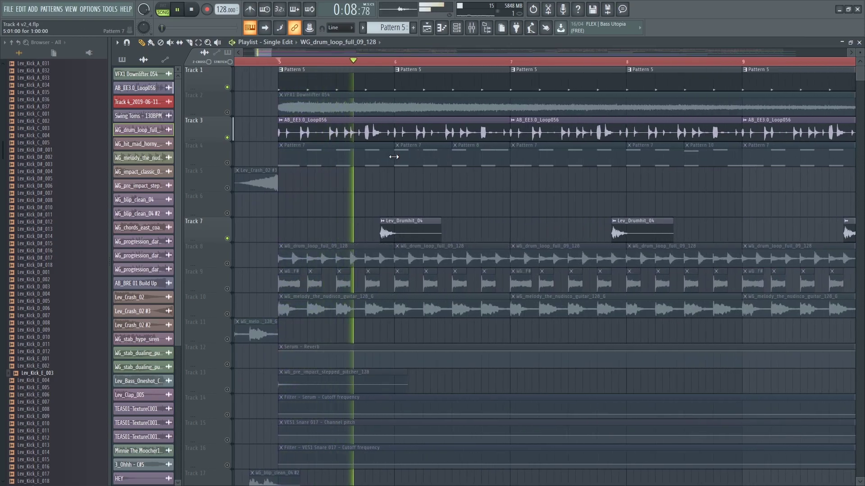
{"action": "scroll", "coordinate": [392, 160], "scroll_direction": "down", "scroll_amount": 1}
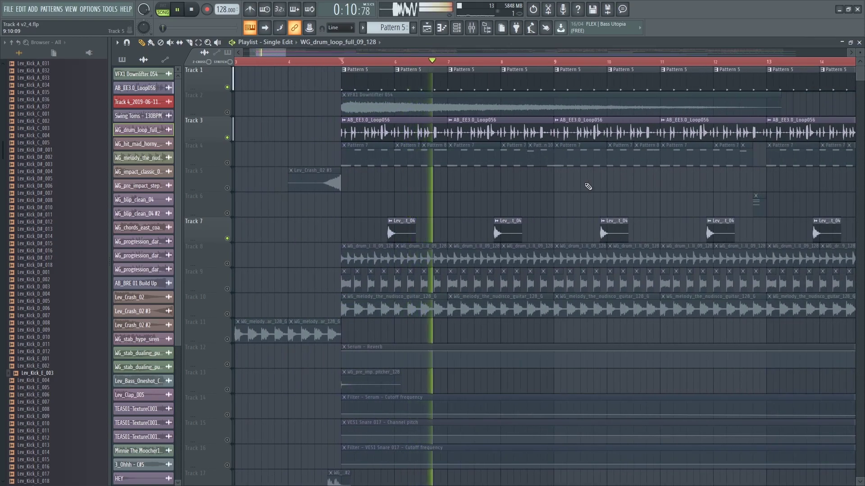
{"action": "scroll", "coordinate": [463, 184], "scroll_direction": "down", "scroll_amount": 2}
{"action": "scroll", "coordinate": [378, 183], "scroll_direction": "up", "scroll_amount": 3}
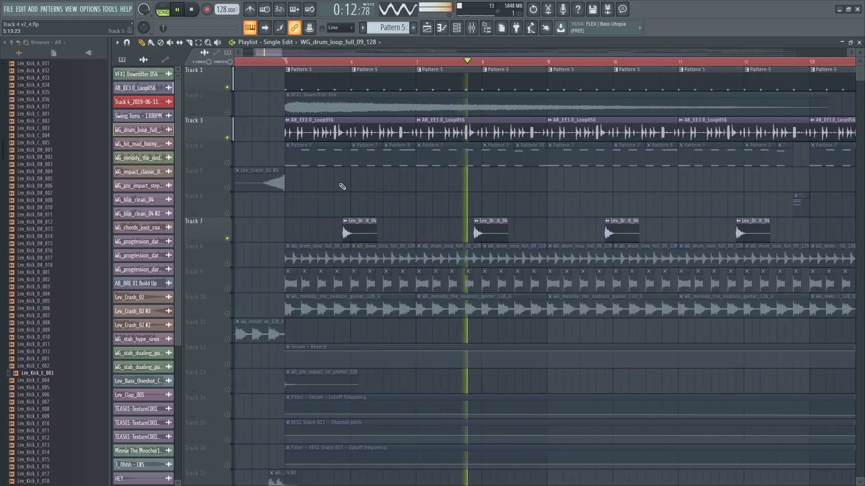
{"action": "scroll", "coordinate": [299, 180], "scroll_direction": "up", "scroll_amount": 3}
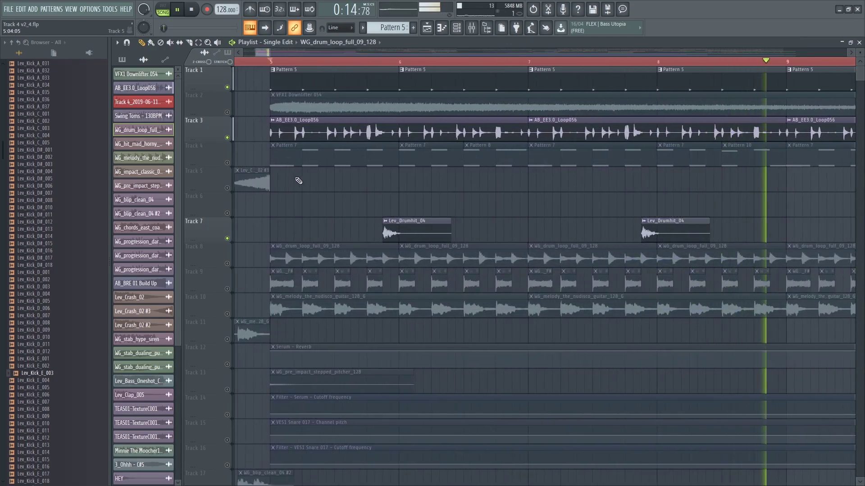
{"action": "key", "text": "space"}
Enable Track 4 alongside the drum layers, then view the Lev_Drumhit_04 sample's channel settings and close them
{"action": "left_click", "coordinate": [227, 163]}
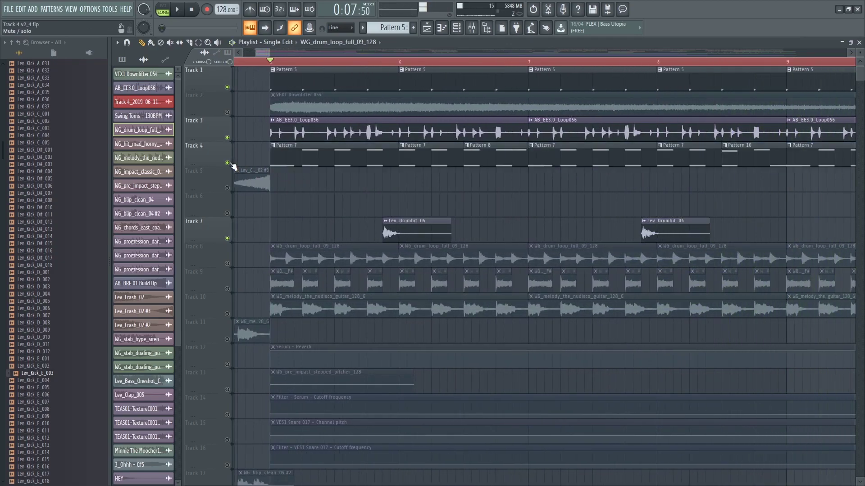
{"action": "scroll", "coordinate": [378, 171], "scroll_direction": "down", "scroll_amount": 1}
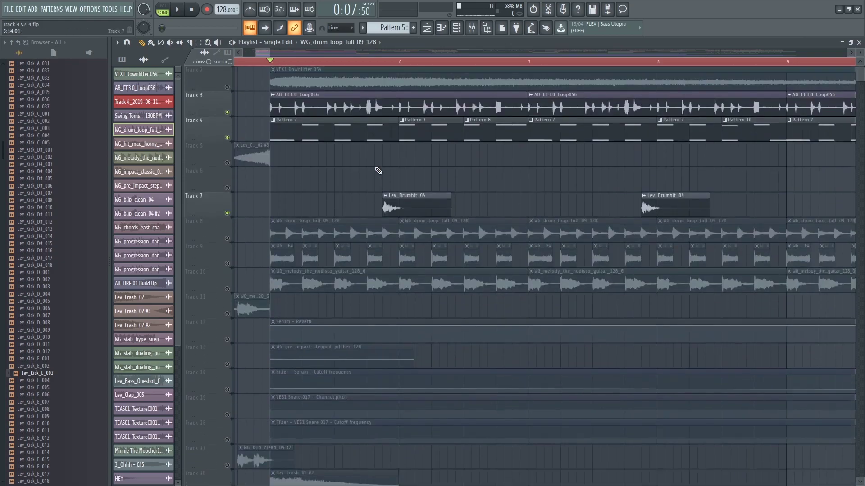
{"action": "double_click", "coordinate": [391, 196]}
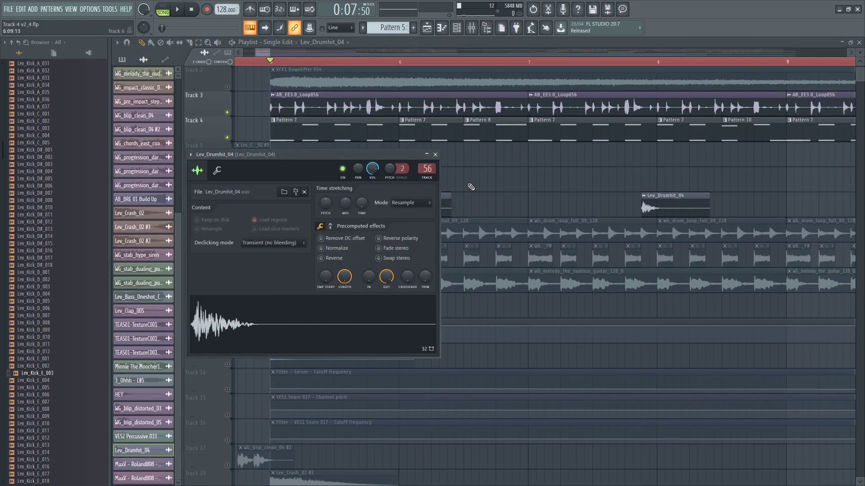
{"action": "left_click", "coordinate": [432, 157]}
Restore all tracks and play the full mix from bar 5
{"action": "right_click", "coordinate": [227, 138]}
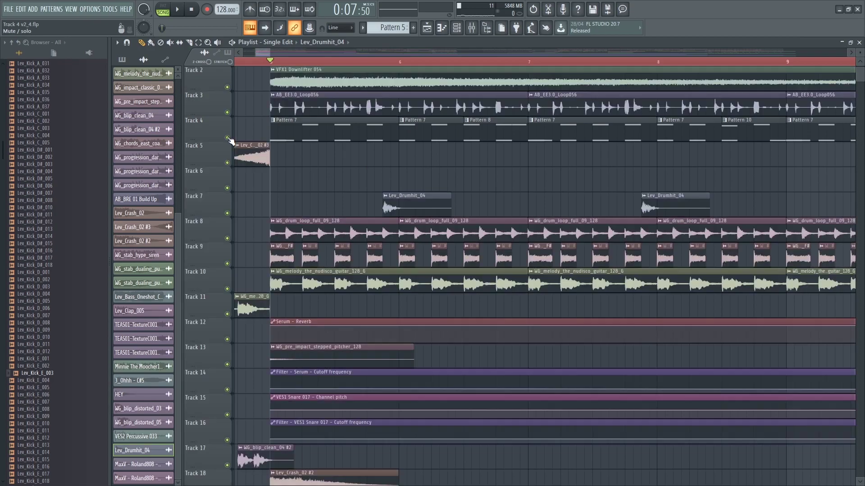
{"action": "key", "text": "space"}
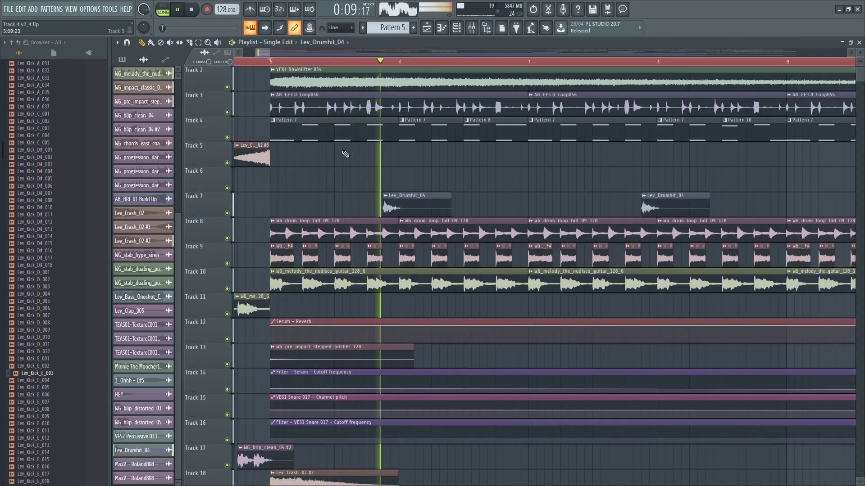
{"action": "scroll", "coordinate": [394, 158], "scroll_direction": "down", "scroll_amount": 2}
{"action": "key", "text": "space"}
Inspect the notes of the Pattern 8 clip on Track 4, then return to the playlist arrangement
{"action": "scroll", "coordinate": [453, 130], "scroll_direction": "up", "scroll_amount": 3}
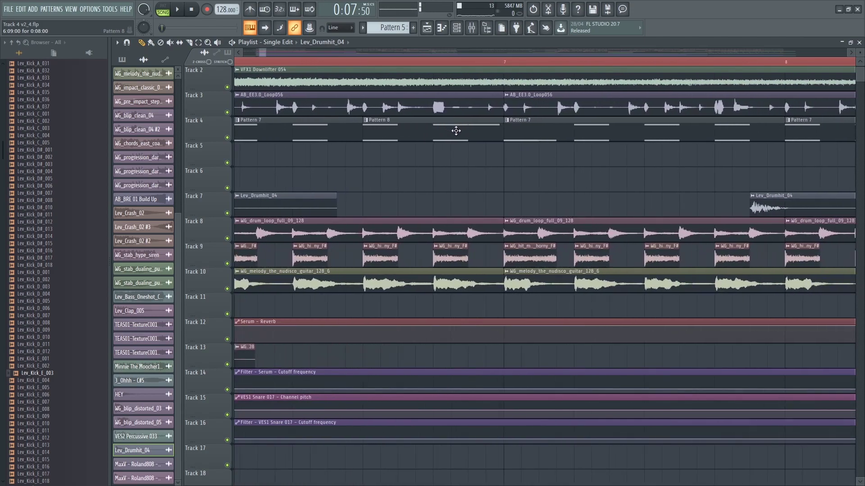
{"action": "double_click", "coordinate": [445, 131]}
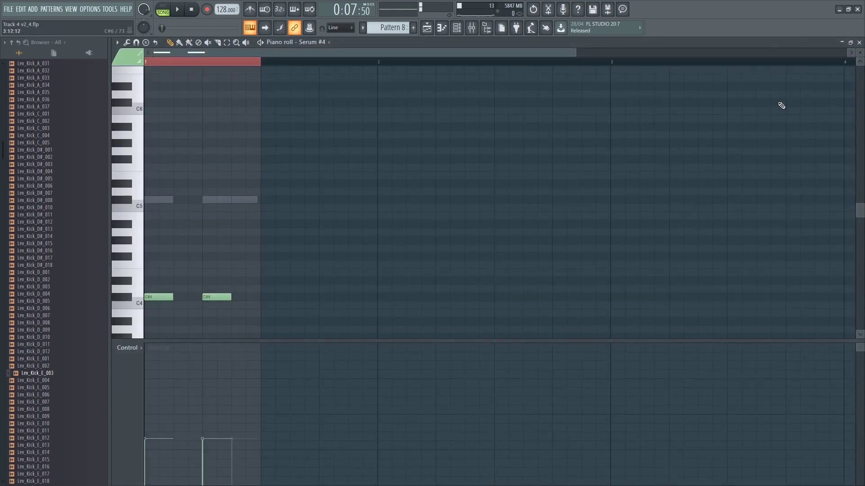
{"action": "left_click", "coordinate": [859, 42]}
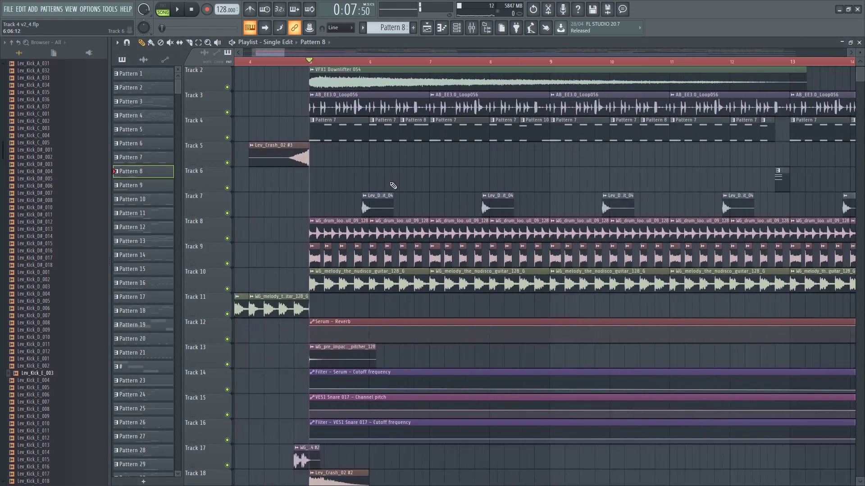
{"action": "scroll", "coordinate": [344, 137], "scroll_direction": "up", "scroll_amount": 3}
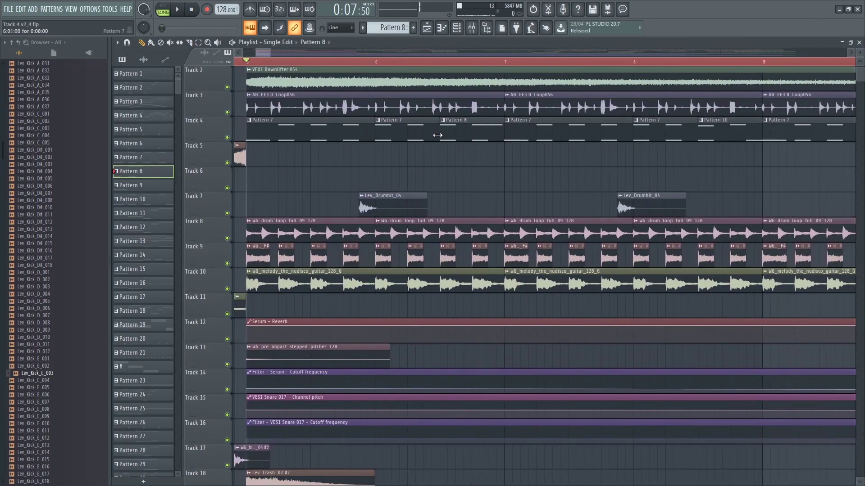
{"action": "scroll", "coordinate": [437, 118], "scroll_direction": "down", "scroll_amount": 4}
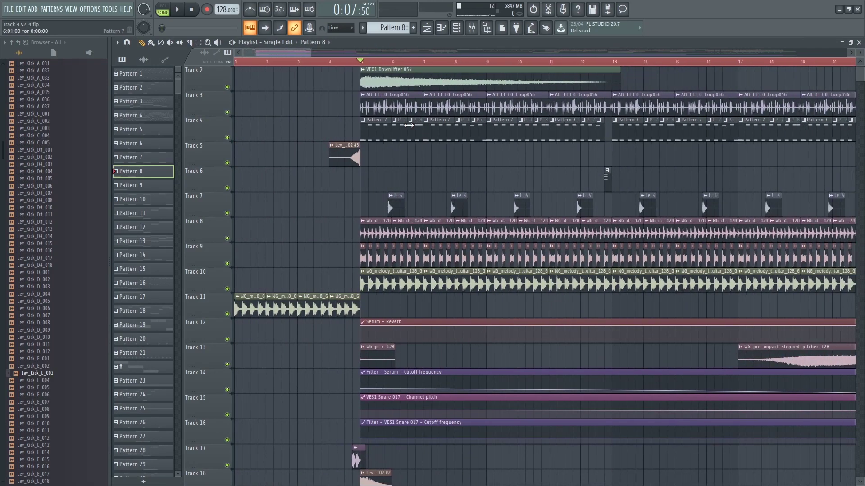
{"action": "scroll", "coordinate": [408, 125], "scroll_direction": "down", "scroll_amount": 5}
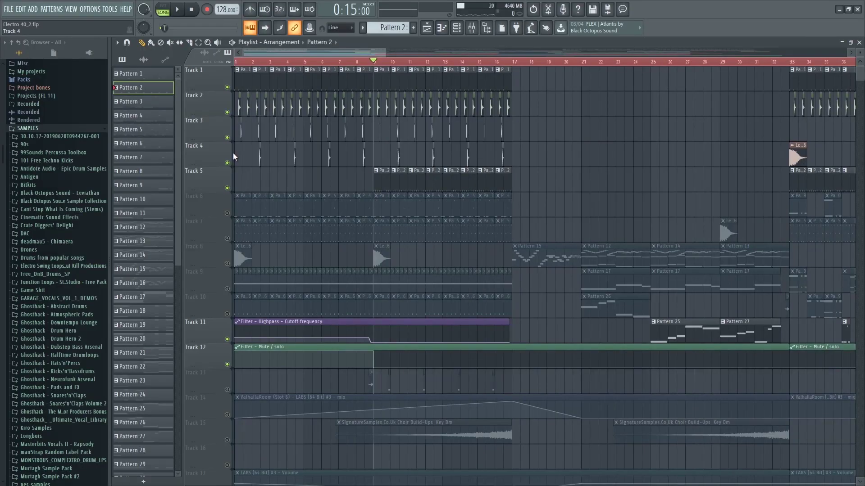
Set the playhead to bar 33 of the Electro 40_2 arrangement, briefly solo Track 6, and restore all tracks
{"action": "scroll", "coordinate": [233, 154], "scroll_direction": "down", "scroll_amount": 2}
{"action": "scroll", "coordinate": [233, 154], "scroll_direction": "up", "scroll_amount": 2}
{"action": "scroll", "coordinate": [333, 172], "scroll_direction": "down", "scroll_amount": 3}
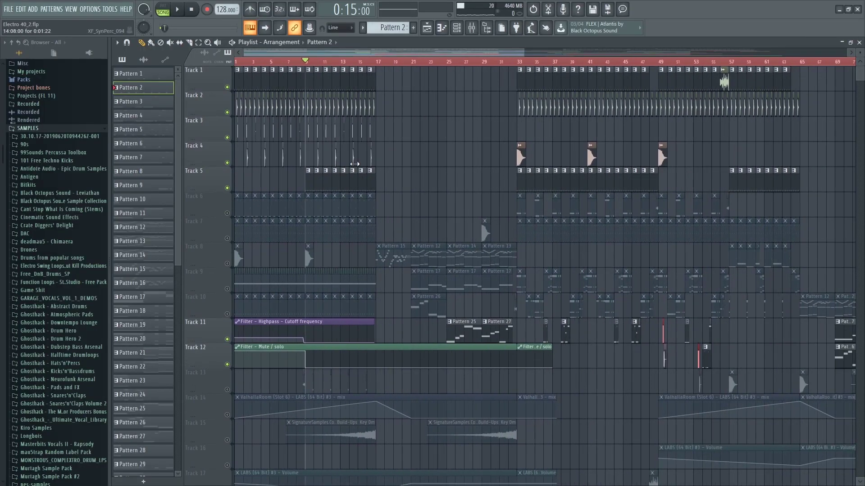
{"action": "scroll", "coordinate": [667, 162], "scroll_direction": "up", "scroll_amount": 2}
{"action": "scroll", "coordinate": [506, 157], "scroll_direction": "up", "scroll_amount": 3}
{"action": "left_click", "coordinate": [362, 62]}
{"action": "scroll", "coordinate": [396, 153], "scroll_direction": "up", "scroll_amount": 3}
{"action": "right_click", "coordinate": [227, 214]}
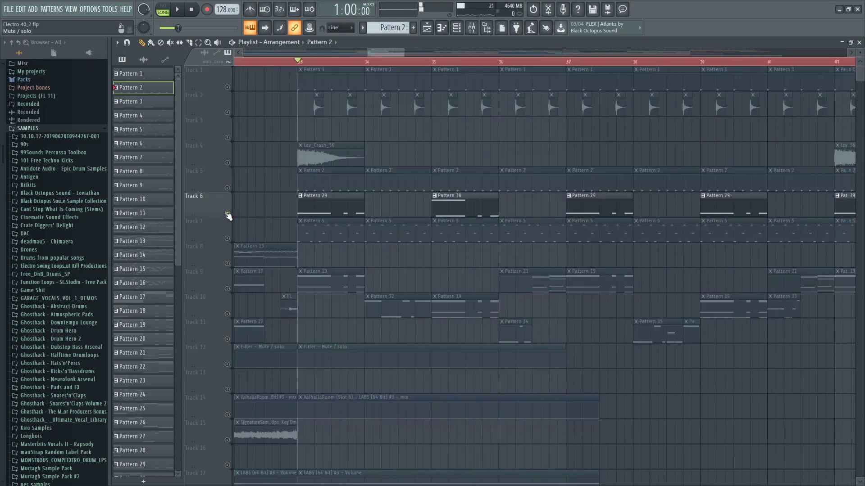
{"action": "right_click", "coordinate": [228, 214]}
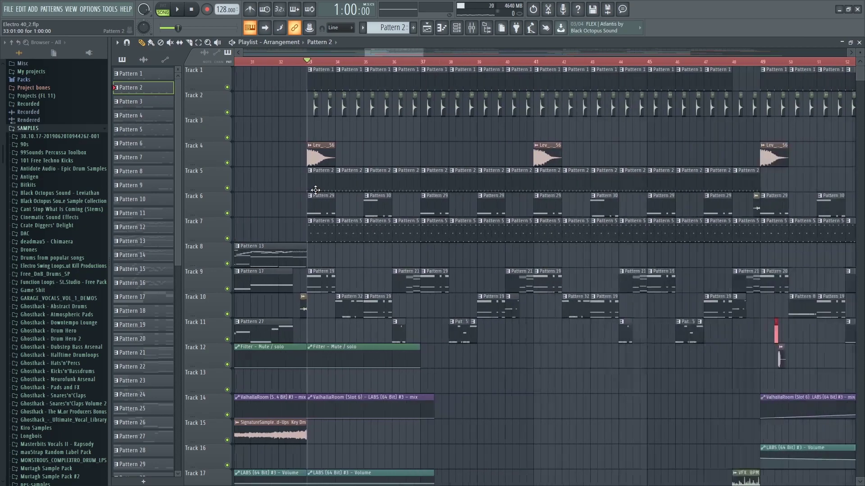
Inspect the Pattern 29 notes from Track 6 in the piano roll and return to the playlist
{"action": "double_click", "coordinate": [324, 215]}
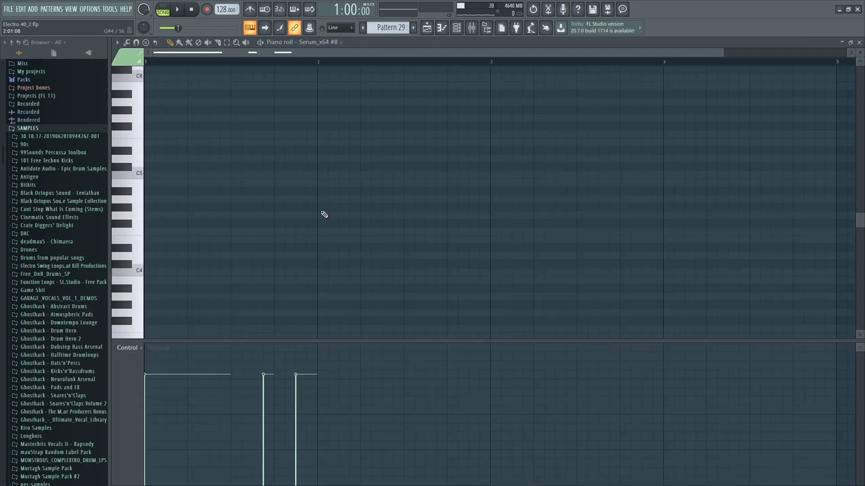
{"action": "left_click", "coordinate": [860, 43]}
{"action": "left_click_drag", "start_coordinate": [509, 56], "coordinate": [525, 122]}
{"action": "left_click", "coordinate": [525, 44]}
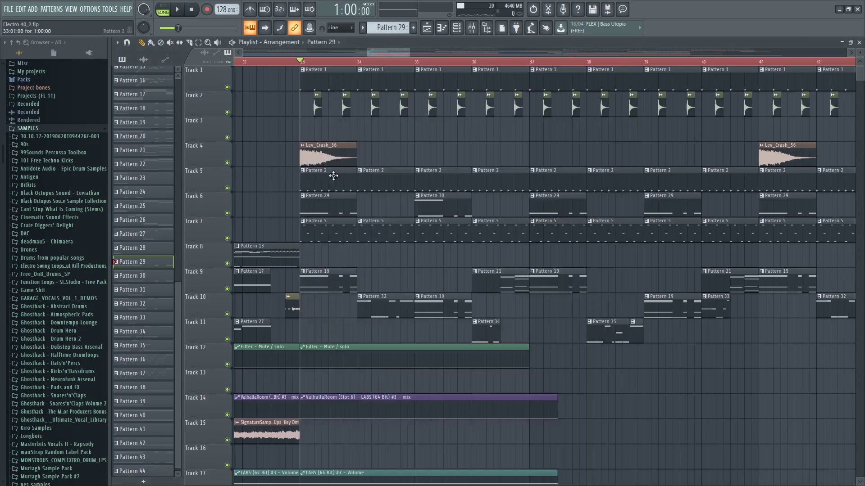
Play the full Electro 40_2 mix briefly from bar 33
{"action": "scroll", "coordinate": [322, 263], "scroll_direction": "down", "scroll_amount": 4}
{"action": "scroll", "coordinate": [322, 263], "scroll_direction": "up", "scroll_amount": 3}
{"action": "scroll", "coordinate": [325, 260], "scroll_direction": "up", "scroll_amount": 3}
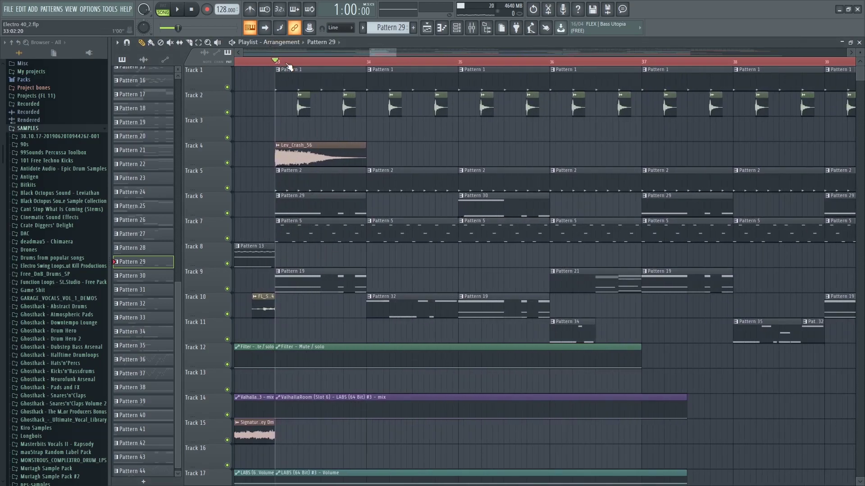
{"action": "key", "text": "space"}
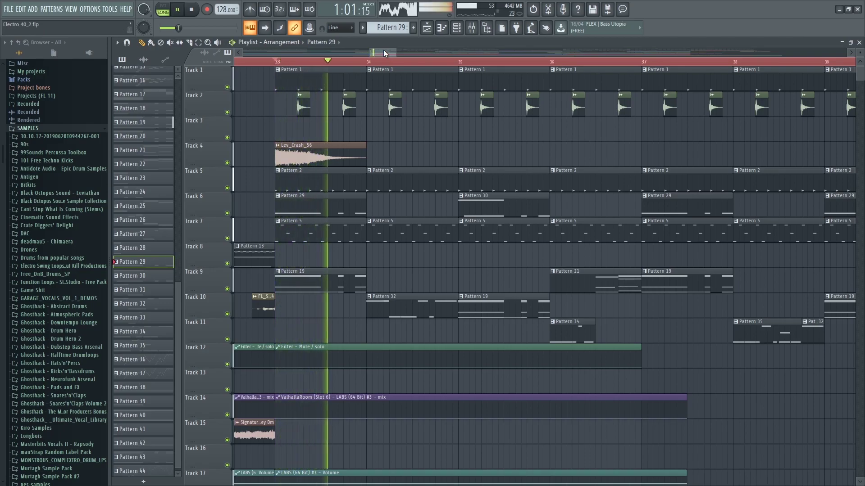
{"action": "key", "text": "space"}
{"action": "left_click_drag", "start_coordinate": [383, 50], "coordinate": [384, 49]}
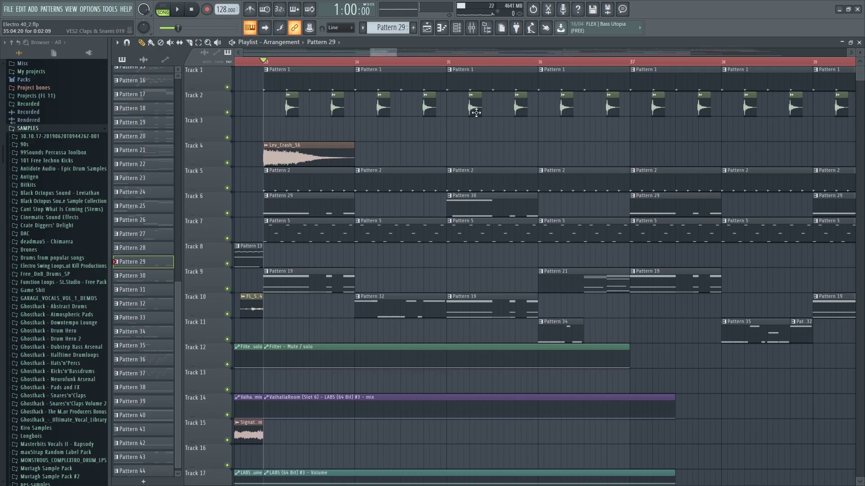
Examine the arrangement around bar 33, comparing the clap, crash and pattern clips with the sections before and after
{"action": "scroll", "coordinate": [493, 117], "scroll_direction": "down", "scroll_amount": 6}
{"action": "scroll", "coordinate": [468, 162], "scroll_direction": "down", "scroll_amount": 5}
{"action": "scroll", "coordinate": [466, 155], "scroll_direction": "up", "scroll_amount": 8}
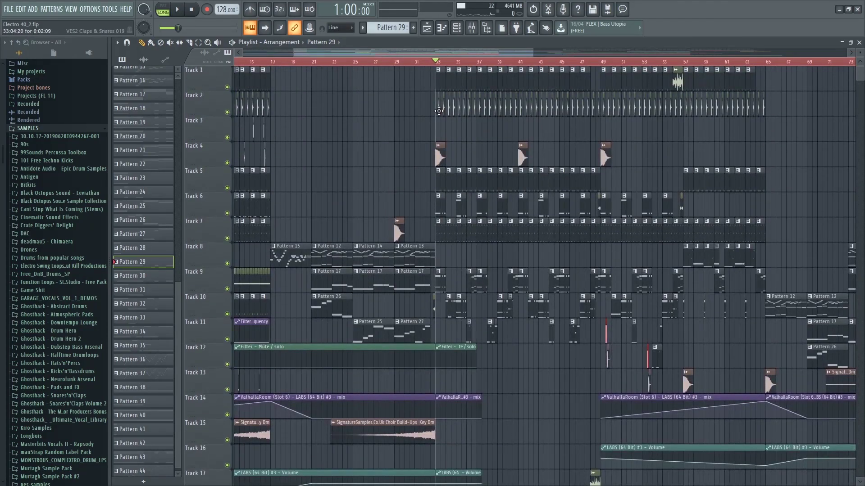
{"action": "scroll", "coordinate": [419, 135], "scroll_direction": "up", "scroll_amount": 4}
{"action": "scroll", "coordinate": [421, 145], "scroll_direction": "up", "scroll_amount": 3}
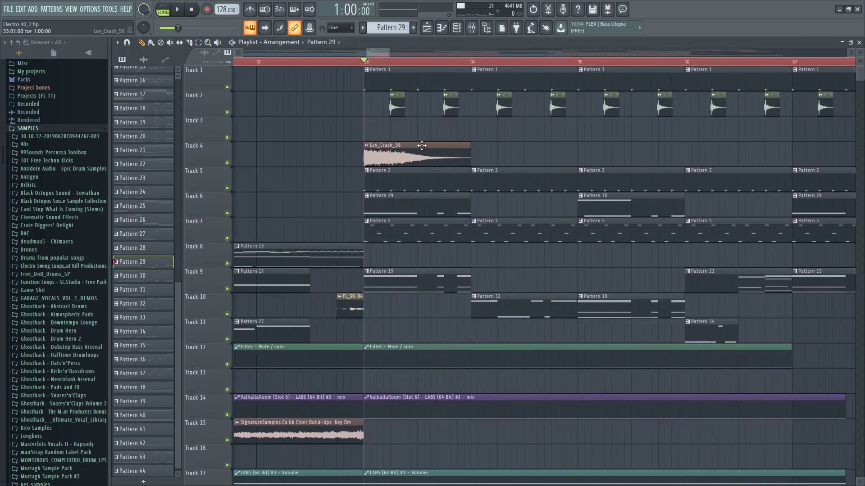
{"action": "scroll", "coordinate": [421, 145], "scroll_direction": "down", "scroll_amount": 5}
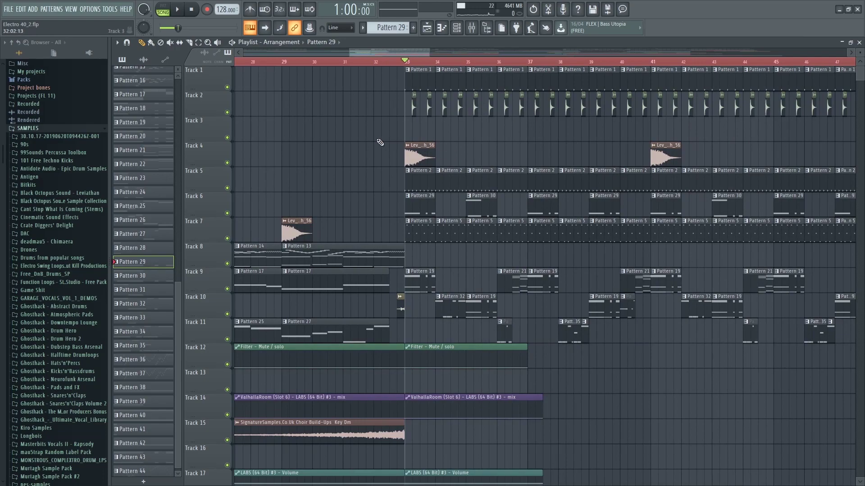
{"action": "scroll", "coordinate": [380, 143], "scroll_direction": "right", "scroll_amount": 3}
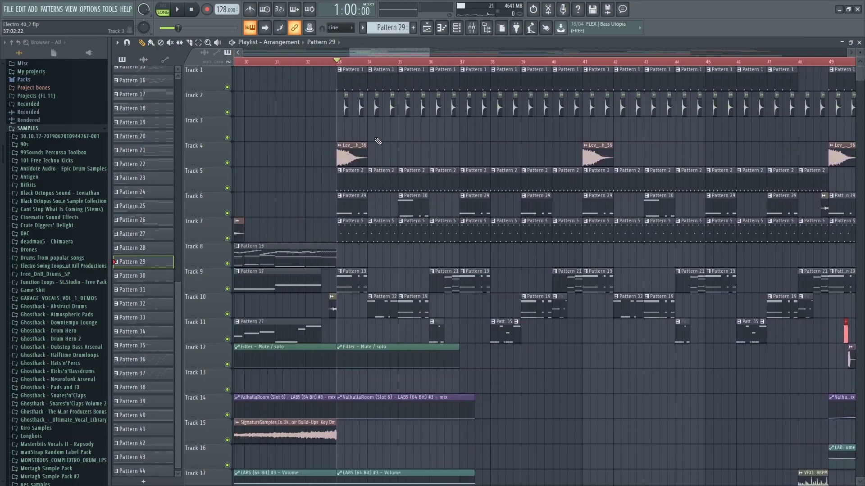
{"action": "scroll", "coordinate": [377, 141], "scroll_direction": "left", "scroll_amount": 3}
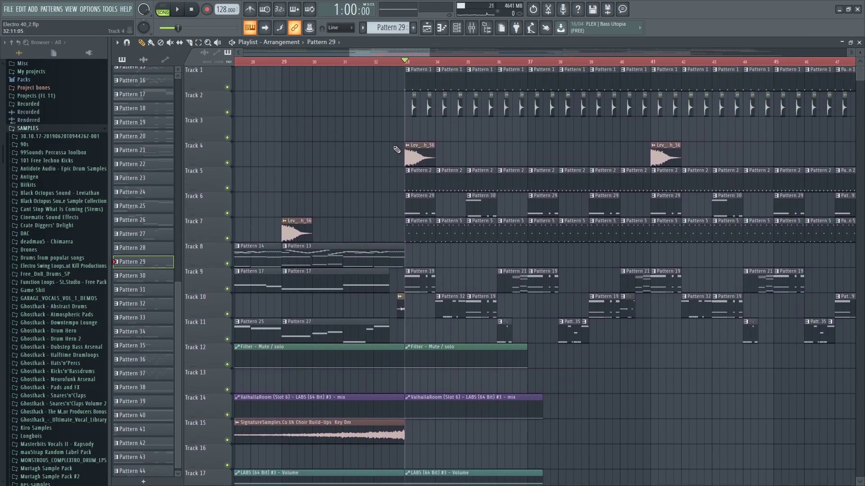
{"action": "scroll", "coordinate": [409, 184], "scroll_direction": "up", "scroll_amount": 4}
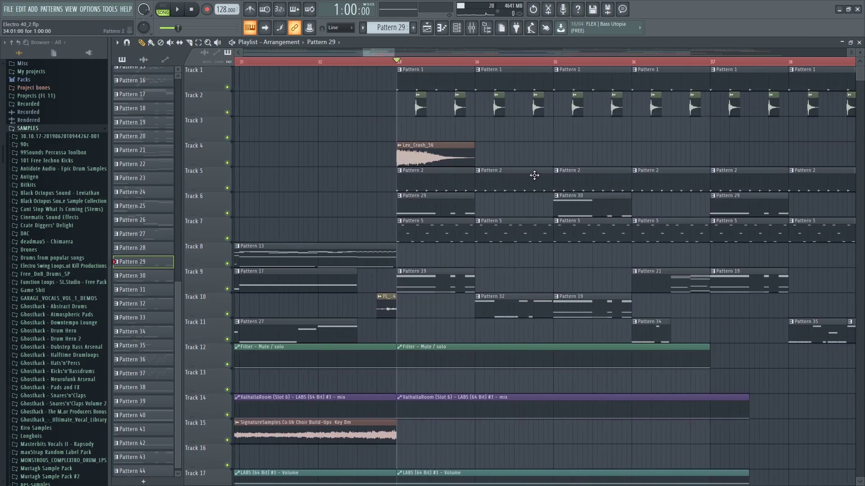
{"action": "scroll", "coordinate": [535, 181], "scroll_direction": "up", "scroll_amount": 3}
{"action": "scroll", "coordinate": [367, 185], "scroll_direction": "down", "scroll_amount": 4}
{"action": "scroll", "coordinate": [384, 185], "scroll_direction": "down", "scroll_amount": 2}
{"action": "scroll", "coordinate": [397, 302], "scroll_direction": "up", "scroll_amount": 2}
Open Pattern 32 from Track 10 and view its Serum channels in the Channel rack, moved aside, then hide the rack
{"action": "double_click", "coordinate": [424, 300]}
{"action": "left_click", "coordinate": [842, 42]}
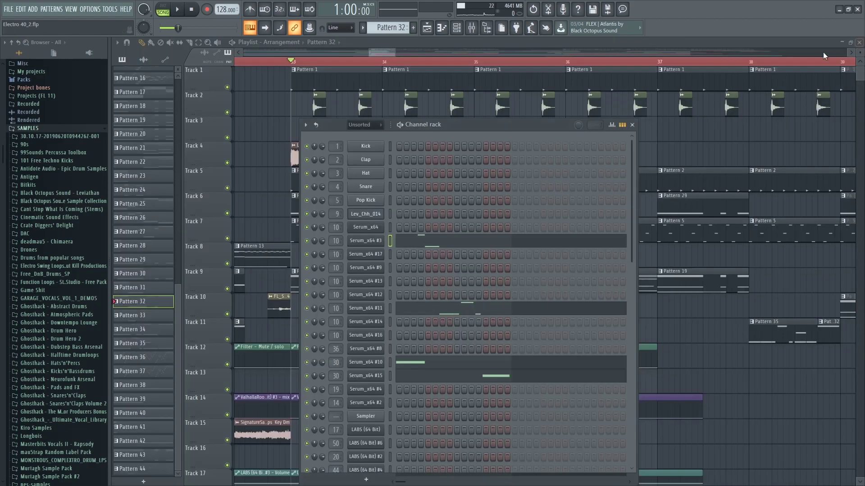
{"action": "left_click_drag", "start_coordinate": [514, 128], "coordinate": [722, 78]}
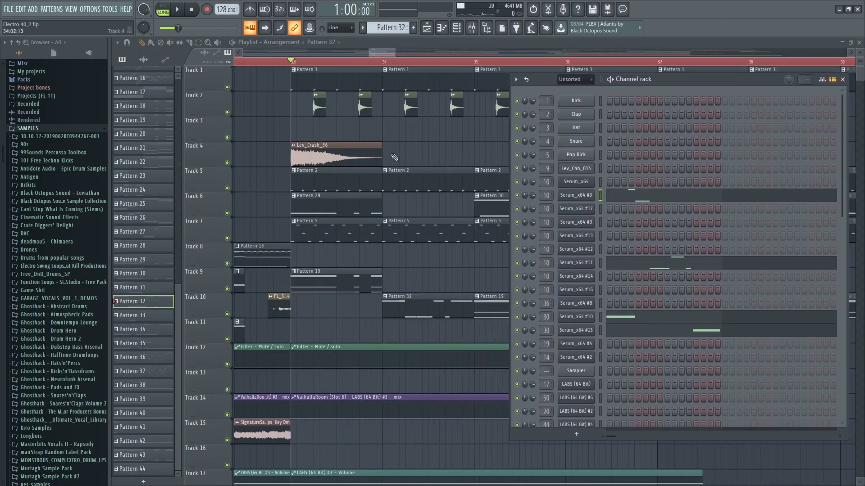
{"action": "key", "text": "F6"}
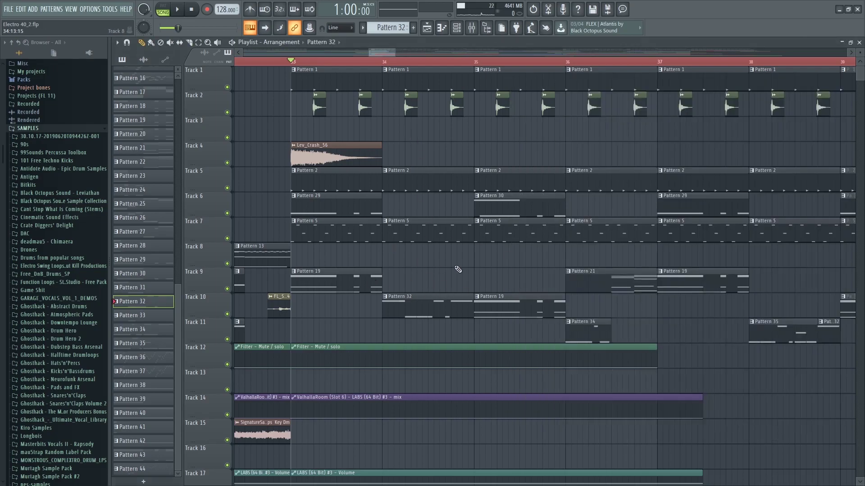
Place the playhead at bar 34 and play the section containing Pattern 32
{"action": "left_click", "coordinate": [385, 60]}
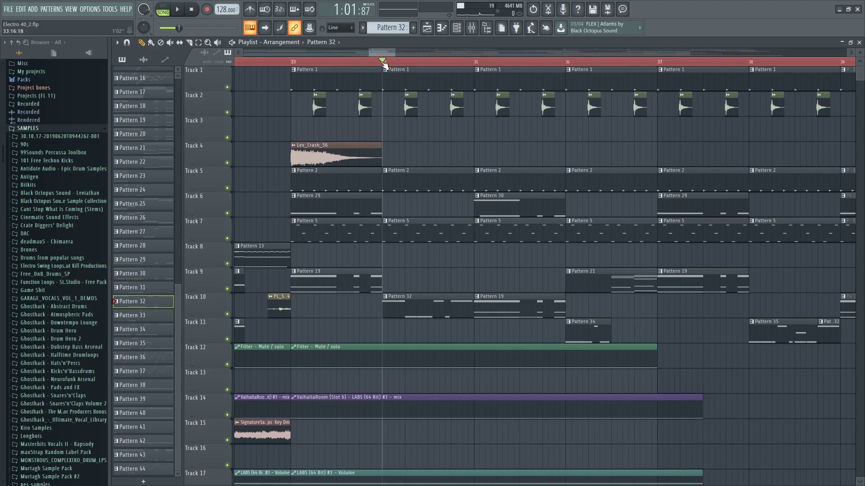
{"action": "left_click", "coordinate": [291, 60]}
{"action": "left_click", "coordinate": [386, 63]}
{"action": "key", "text": "space"}
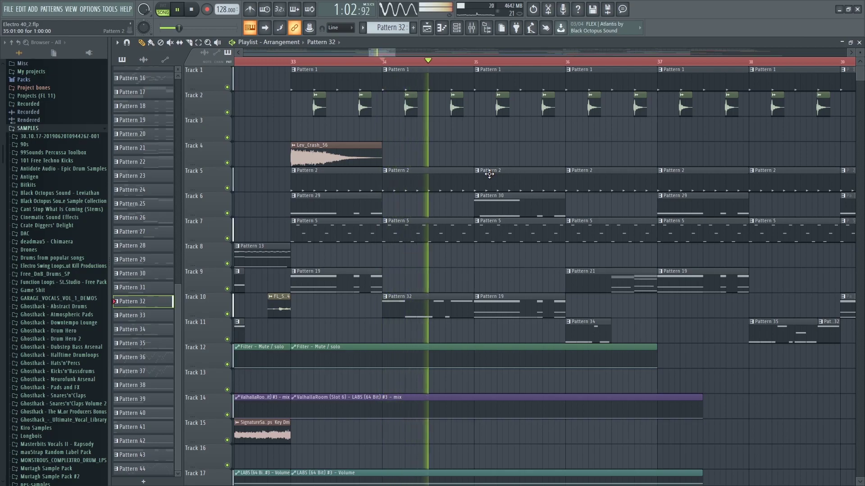
{"action": "key", "text": "space"}
Inspect Pattern 32's Serum_x64 #3 notes in the piano roll, then close it
{"action": "scroll", "coordinate": [448, 166], "scroll_direction": "down", "scroll_amount": 4}
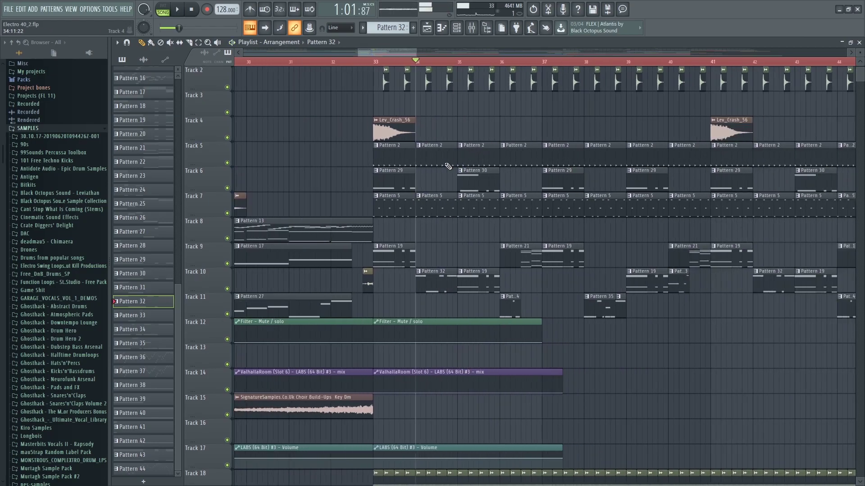
{"action": "scroll", "coordinate": [448, 166], "scroll_direction": "down", "scroll_amount": 2}
{"action": "scroll", "coordinate": [445, 248], "scroll_direction": "up", "scroll_amount": 6}
{"action": "double_click", "coordinate": [454, 282]}
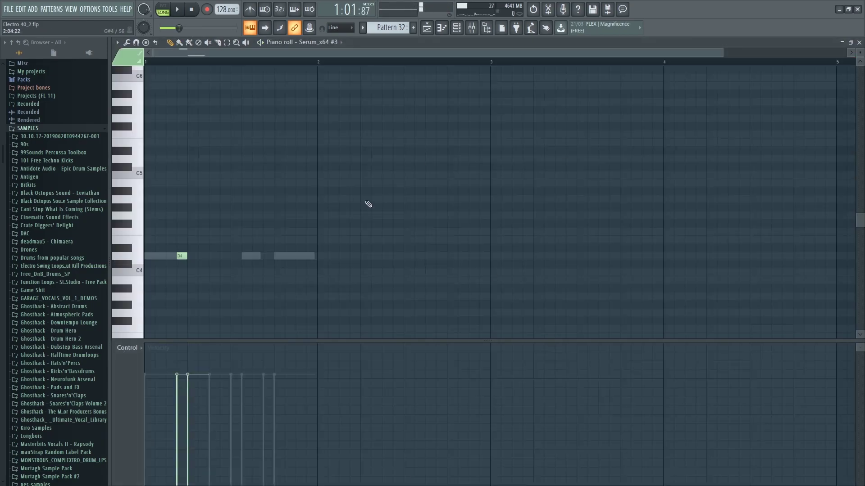
{"action": "scroll", "coordinate": [194, 204], "scroll_direction": "down", "scroll_amount": 2}
{"action": "left_click", "coordinate": [859, 42]}
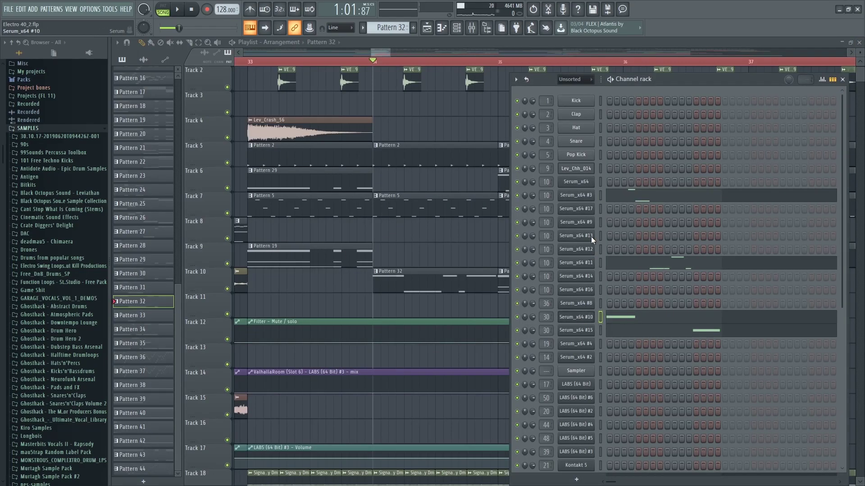
Reopen the Serum_x64 #3 notes of Pattern 32 from the Channel rack and delete the short D4 note
{"action": "left_click", "coordinate": [613, 195]}
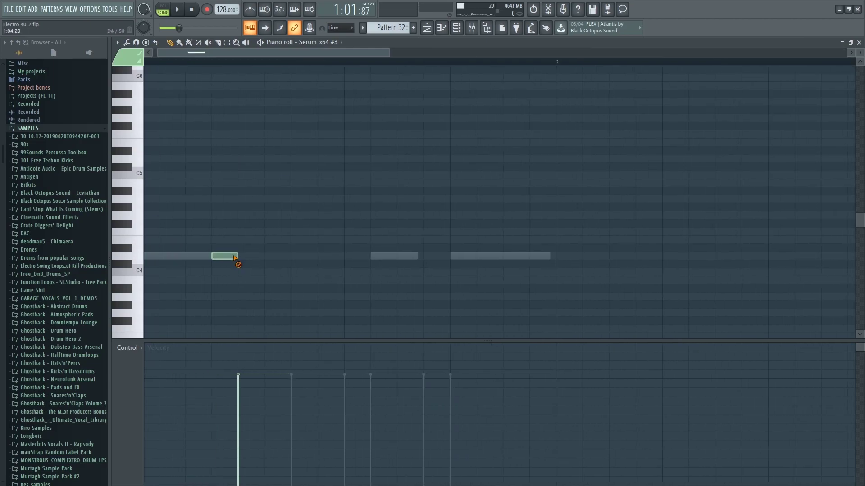
{"action": "scroll", "coordinate": [498, 135], "scroll_direction": "down", "scroll_amount": 2}
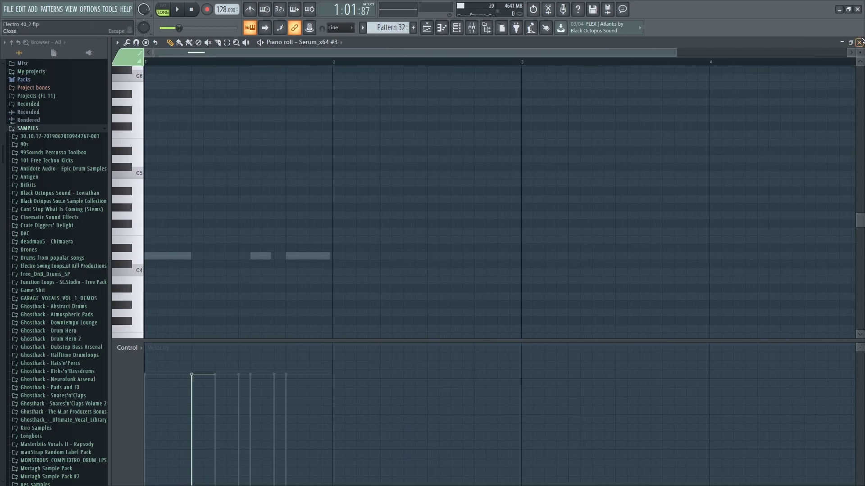
Close the piano roll and play the playlist section from bar 34 twice, stopping playback after each listen
{"action": "left_click", "coordinate": [859, 41]}
{"action": "left_click", "coordinate": [387, 49]}
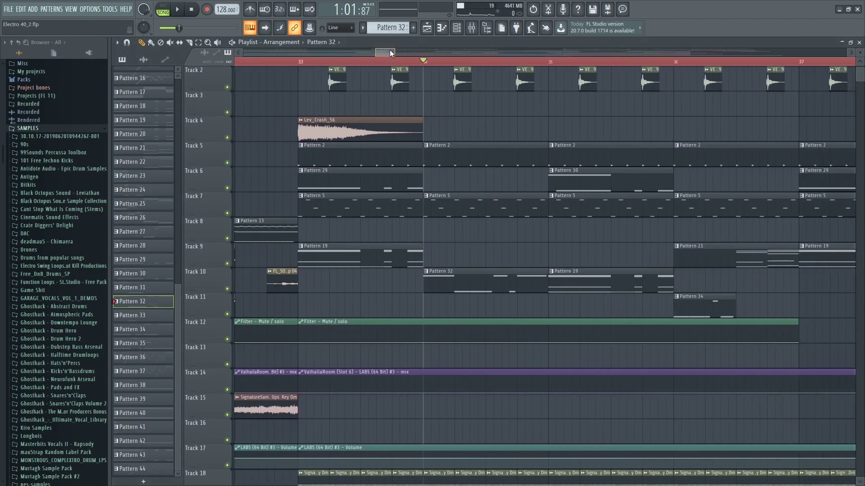
{"action": "left_click_drag", "start_coordinate": [387, 50], "coordinate": [381, 50]}
{"action": "key", "text": "space"}
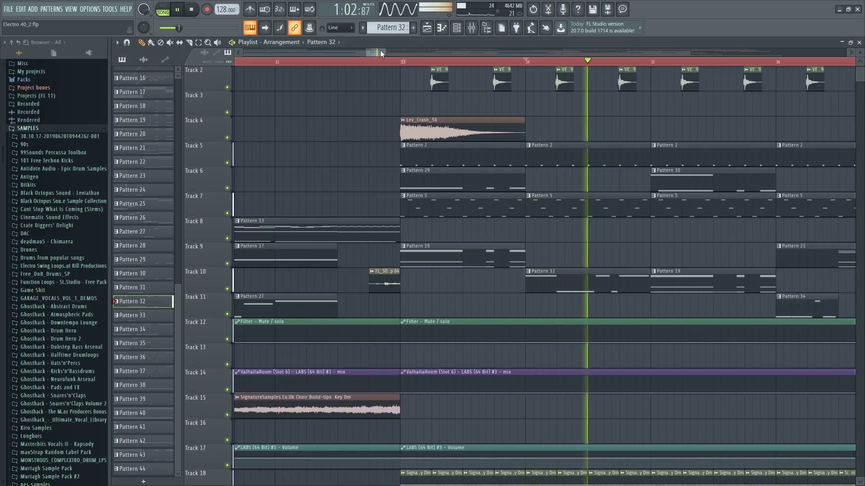
{"action": "key", "text": "space"}
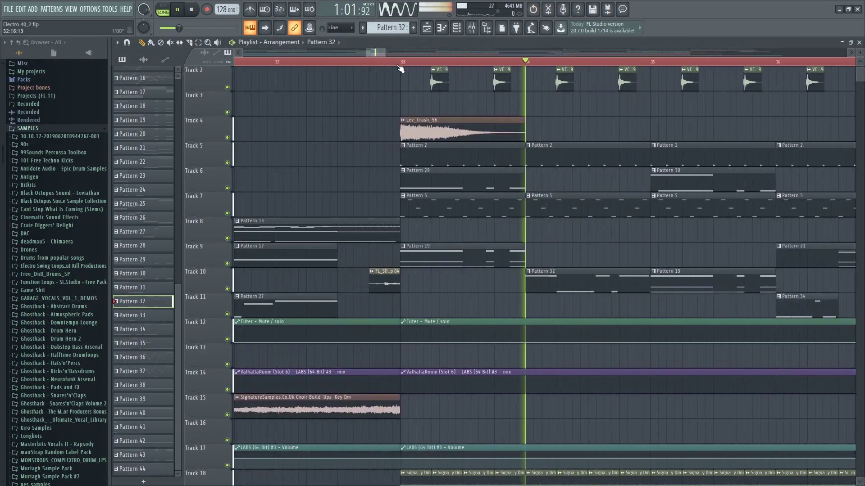
{"action": "key", "text": "space"}
Examine how the patterns and audio clips are arranged in the playlist around bars 33 to 49
{"action": "scroll", "coordinate": [488, 188], "scroll_direction": "down", "scroll_amount": 5}
{"action": "scroll", "coordinate": [412, 273], "scroll_direction": "up", "scroll_amount": 5}
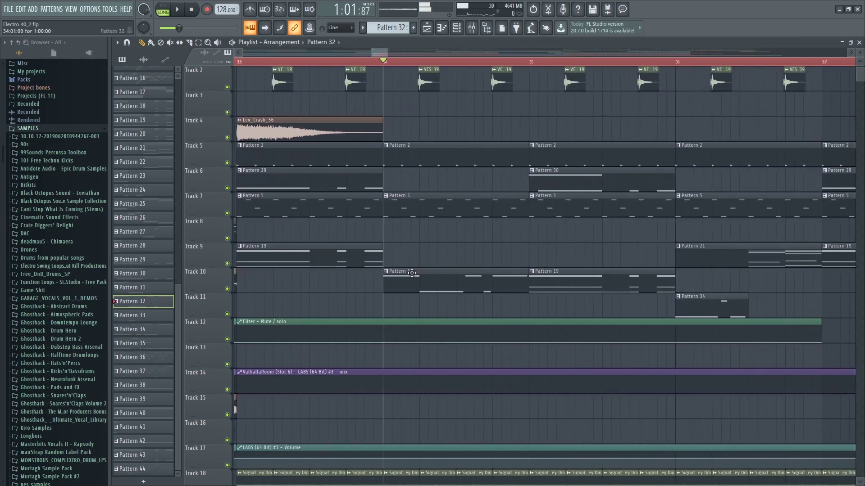
{"action": "scroll", "coordinate": [431, 193], "scroll_direction": "up", "scroll_amount": 1}
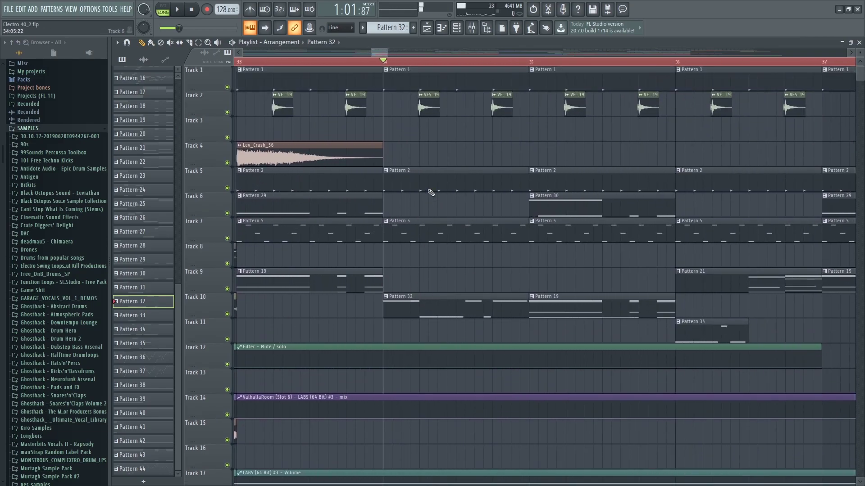
{"action": "scroll", "coordinate": [431, 193], "scroll_direction": "down", "scroll_amount": 5}
{"action": "scroll", "coordinate": [501, 193], "scroll_direction": "down", "scroll_amount": 3}
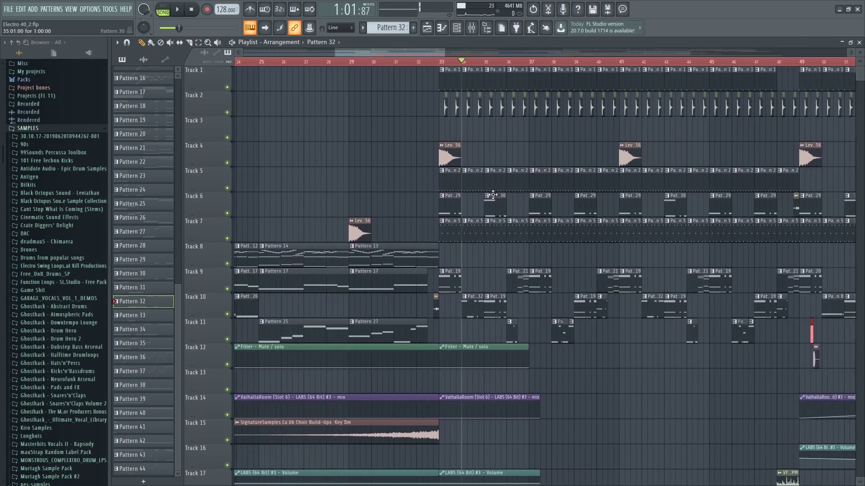
{"action": "scroll", "coordinate": [435, 232], "scroll_direction": "down", "scroll_amount": 5}
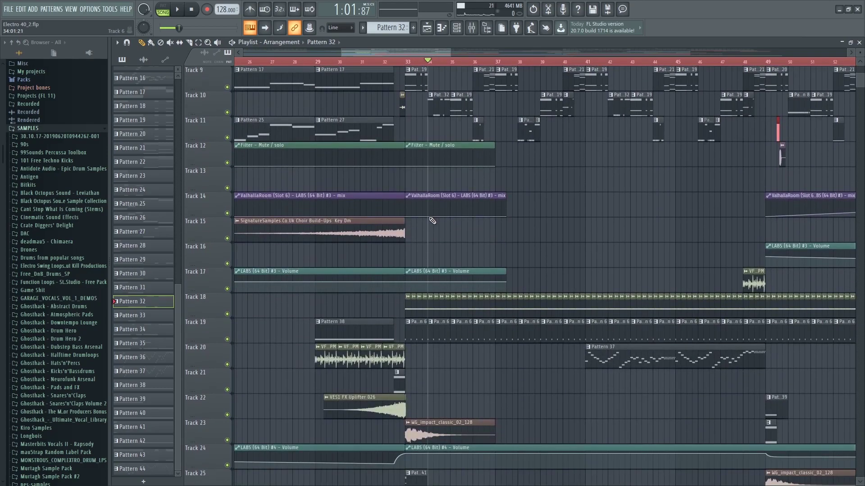
{"action": "scroll", "coordinate": [433, 220], "scroll_direction": "up", "scroll_amount": 5}
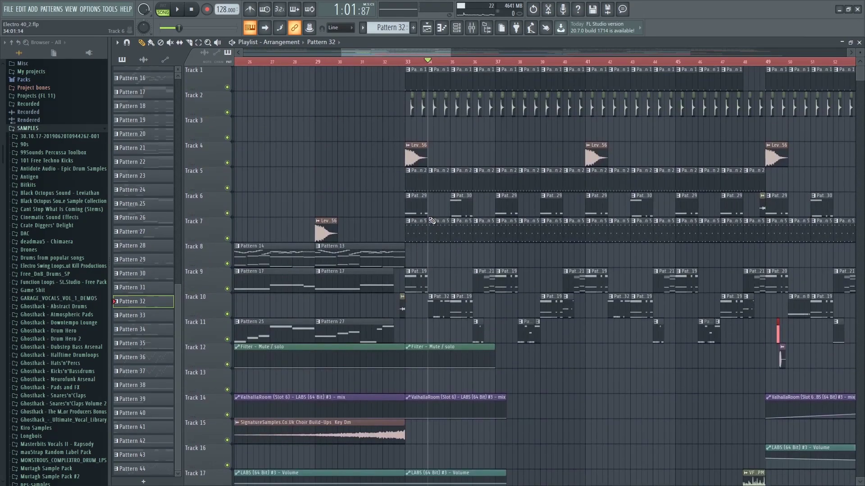
{"action": "scroll", "coordinate": [426, 195], "scroll_direction": "up", "scroll_amount": 3}
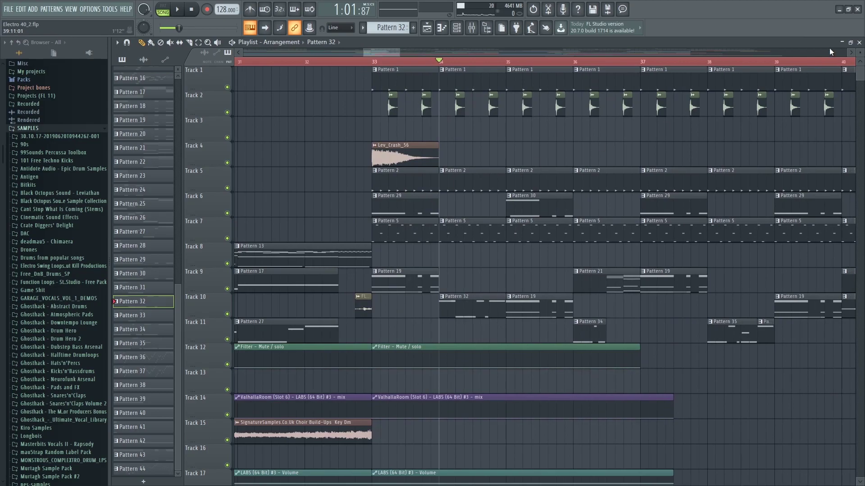
Close the playlist, move the Channel rack clear and add a new Serum channel
{"action": "left_click", "coordinate": [859, 42]}
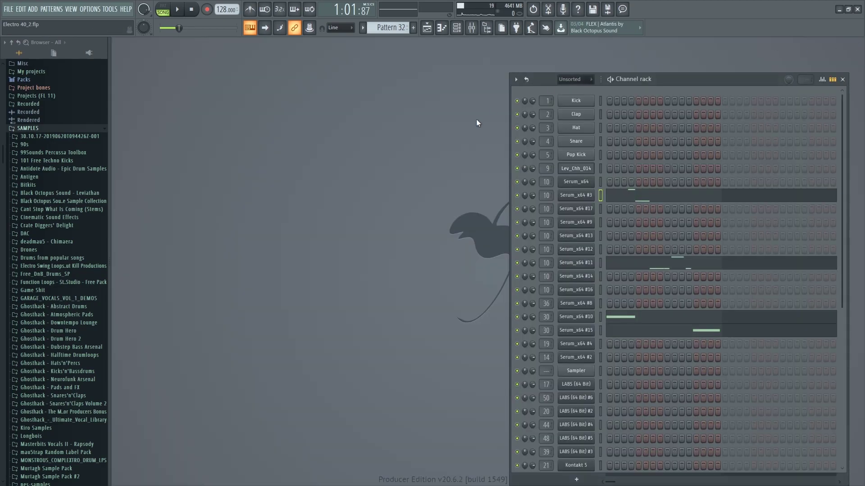
{"action": "left_click_drag", "start_coordinate": [696, 78], "coordinate": [566, 51]}
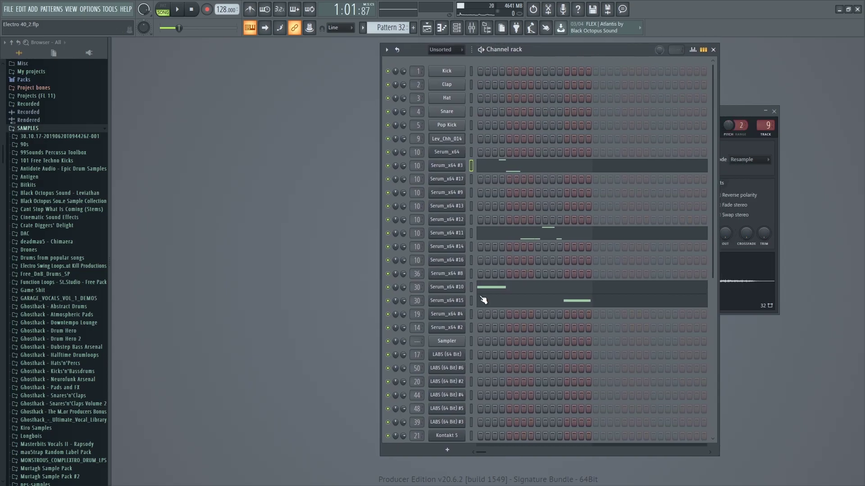
{"action": "scroll", "coordinate": [708, 289], "scroll_direction": "down", "scroll_amount": 5}
{"action": "left_click", "coordinate": [458, 429]}
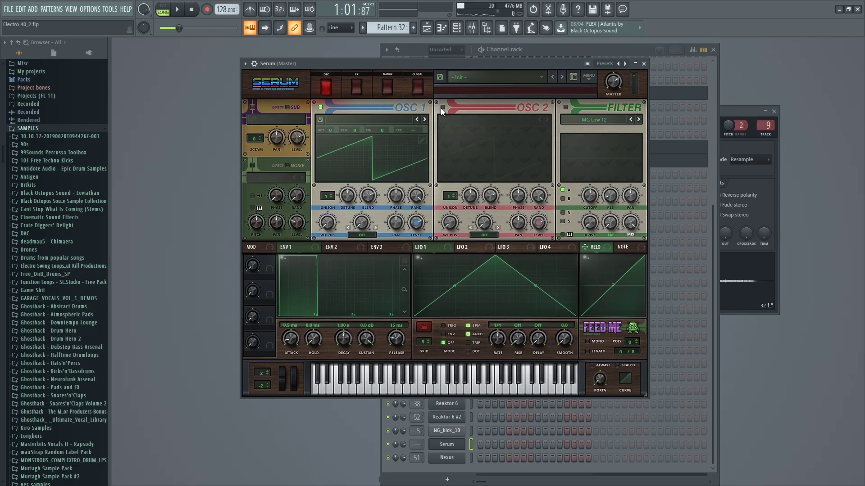
Enable OSC 2 and load Basic Shapes in both oscillators, setting OSC 1's wavetable position to 4
{"action": "left_click", "coordinate": [443, 108]}
{"action": "left_click", "coordinate": [353, 124]}
{"action": "left_click", "coordinate": [499, 176]}
{"action": "left_click_drag", "start_coordinate": [326, 222], "coordinate": [328, 179]}
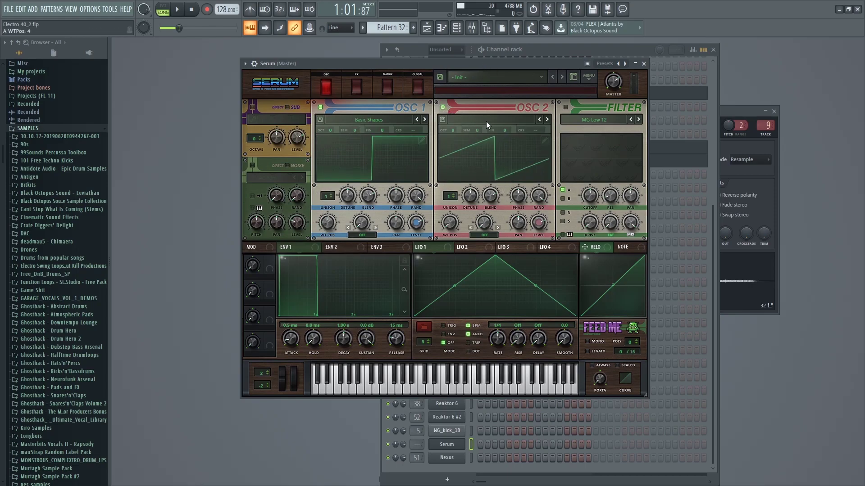
{"action": "left_click_drag", "start_coordinate": [472, 64], "coordinate": [499, 57]}
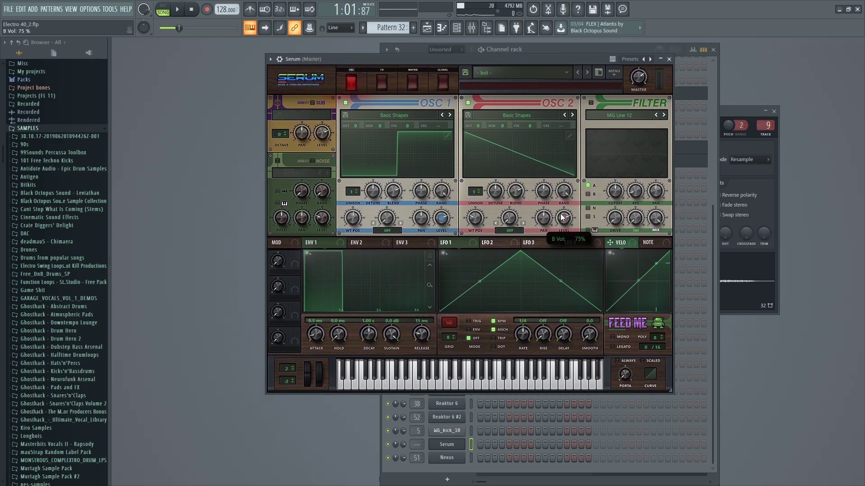
{"action": "left_click", "coordinate": [391, 50]}
{"action": "left_click_drag", "start_coordinate": [361, 59], "coordinate": [382, 77]}
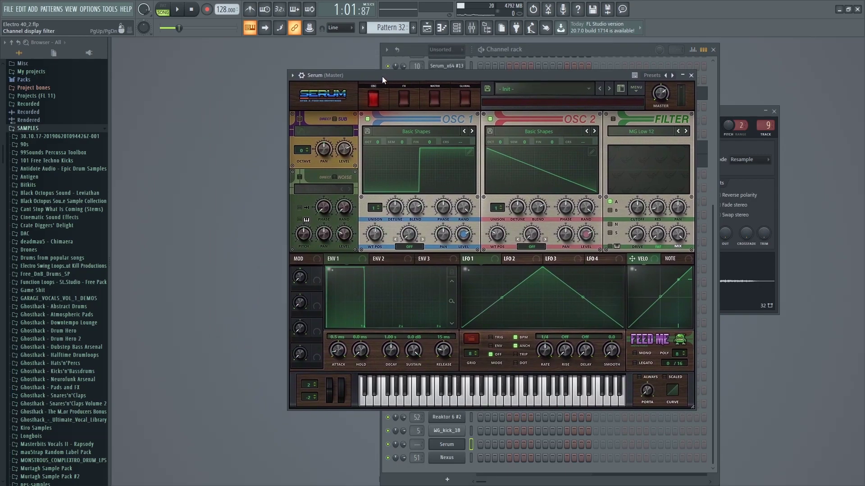
{"action": "left_click_drag", "start_coordinate": [435, 72], "coordinate": [405, 66]}
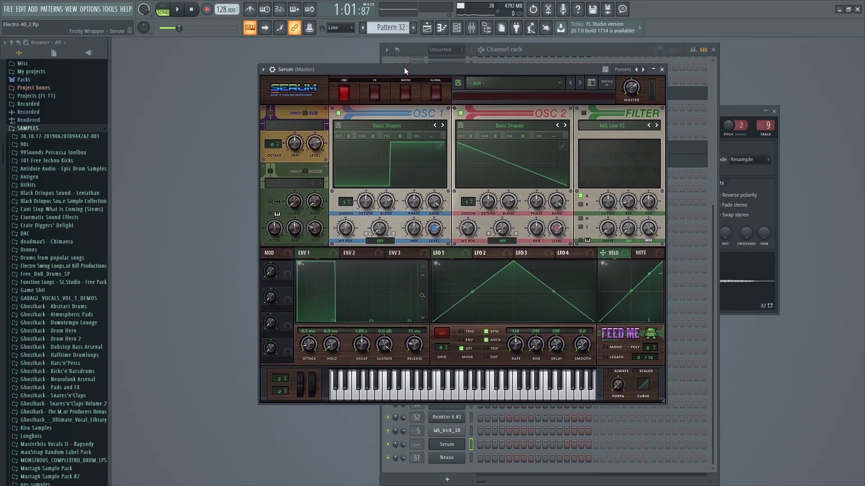
Set OSC 1 to octave -2 and OSC 2 to octave -1, with envelope 1's release at 0.0 ms
{"action": "left_click_drag", "start_coordinate": [348, 134], "coordinate": [350, 155]}
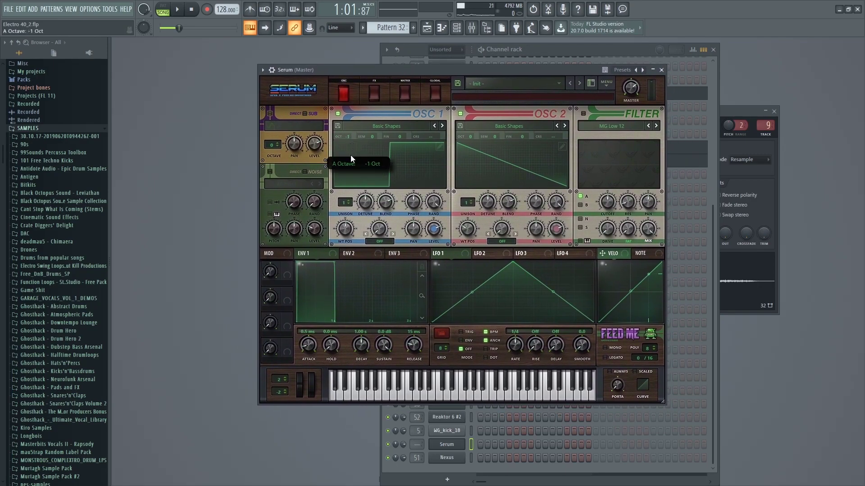
{"action": "left_click_drag", "start_coordinate": [472, 132], "coordinate": [473, 153]}
{"action": "left_click_drag", "start_coordinate": [502, 65], "coordinate": [463, 72]}
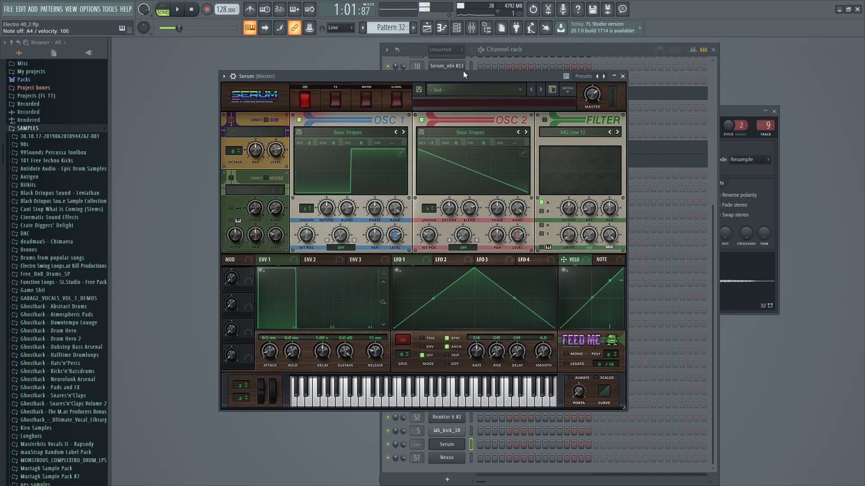
{"action": "left_click_drag", "start_coordinate": [379, 353], "coordinate": [380, 360]}
{"action": "mouse_move", "coordinate": [504, 75]}
{"action": "left_mouse_down"}
{"action": "mouse_move", "coordinate": [539, 77]}
{"action": "mouse_move", "coordinate": [529, 64]}
{"action": "mouse_move", "coordinate": [591, 63]}
{"action": "mouse_move", "coordinate": [539, 61]}
{"action": "mouse_move", "coordinate": [539, 45]}
{"action": "mouse_move", "coordinate": [551, 69]}
{"action": "mouse_move", "coordinate": [494, 67]}
{"action": "mouse_move", "coordinate": [515, 74]}
{"action": "left_mouse_up"}
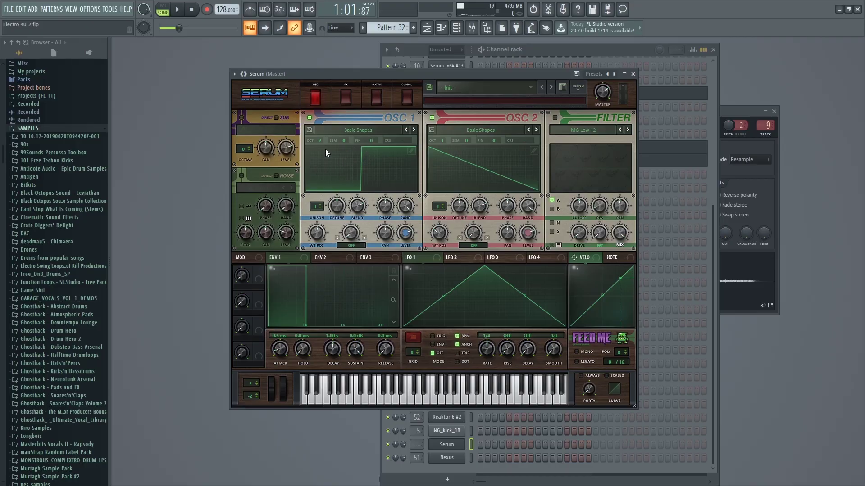
Check Serum's effects page, then return to the oscillators and raise OSC 2's unison voices
{"action": "left_click_drag", "start_coordinate": [460, 74], "coordinate": [434, 64]}
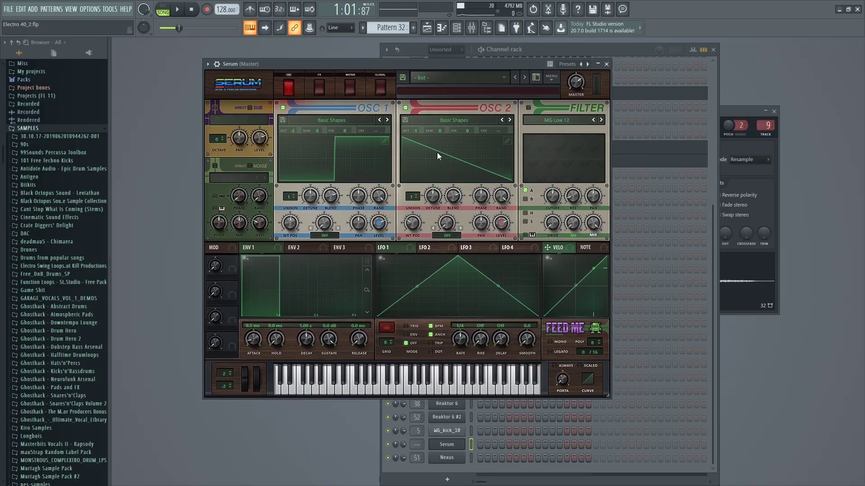
{"action": "left_click", "coordinate": [319, 88]}
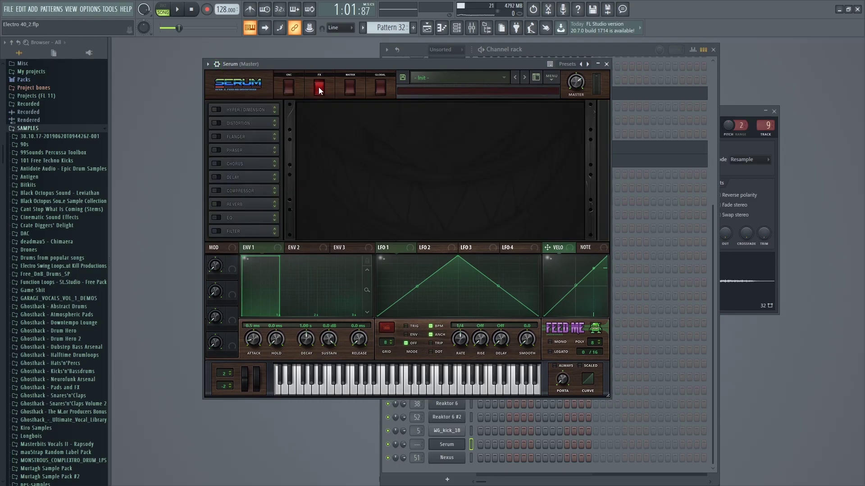
{"action": "left_click", "coordinate": [282, 85]}
{"action": "mouse_move", "coordinate": [320, 61]}
{"action": "left_mouse_down"}
{"action": "mouse_move", "coordinate": [349, 59]}
{"action": "mouse_move", "coordinate": [333, 63]}
{"action": "left_mouse_up"}
{"action": "left_click", "coordinate": [342, 85]}
{"action": "left_click", "coordinate": [315, 83]}
{"action": "left_click_drag", "start_coordinate": [426, 194], "coordinate": [427, 182]}
{"action": "left_click_drag", "start_coordinate": [458, 63], "coordinate": [471, 64]}
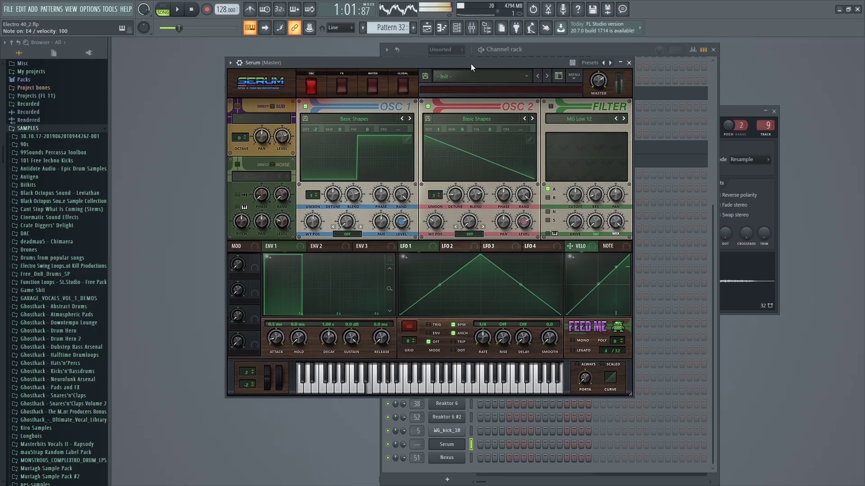
{"action": "left_click", "coordinate": [550, 106]}
{"action": "left_click_drag", "start_coordinate": [565, 195], "coordinate": [571, 178]}
{"action": "left_click_drag", "start_coordinate": [513, 67], "coordinate": [541, 63]}
{"action": "left_click", "coordinate": [553, 107]}
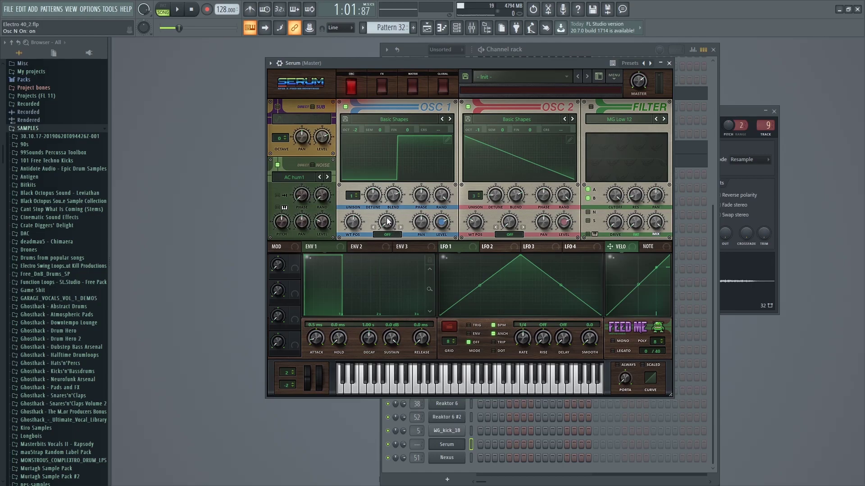
Switch Serum's noise oscillator to another sample and lower its level
{"action": "left_click", "coordinate": [382, 60]}
{"action": "key", "text": "v"}
{"action": "left_click", "coordinate": [328, 177]}
{"action": "left_click_drag", "start_coordinate": [325, 219], "coordinate": [325, 225]}
Enable Serum's distortion effect with the HardClip type and a raised drive, and test the sound with notes
{"action": "left_click", "coordinate": [382, 84]}
{"action": "left_click_drag", "start_coordinate": [377, 63], "coordinate": [289, 63]}
{"action": "left_click", "coordinate": [232, 122]}
{"action": "left_click_drag", "start_coordinate": [482, 115], "coordinate": [482, 50]}
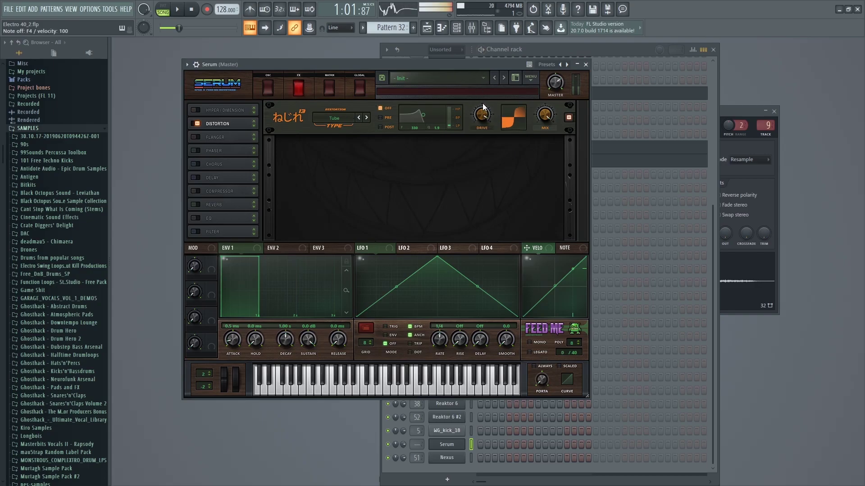
{"action": "left_click", "coordinate": [333, 118]}
{"action": "left_click", "coordinate": [331, 157]}
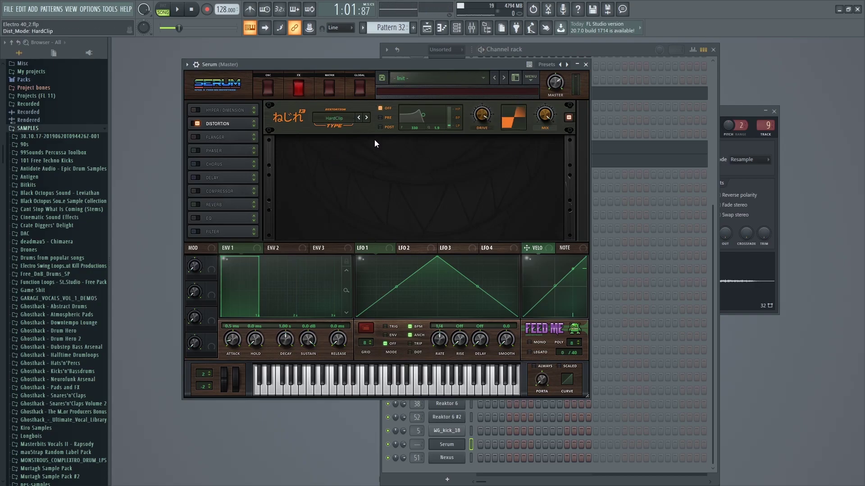
{"action": "key", "text": "v"}
{"action": "left_click", "coordinate": [481, 113]}
{"action": "key", "text": "v"}
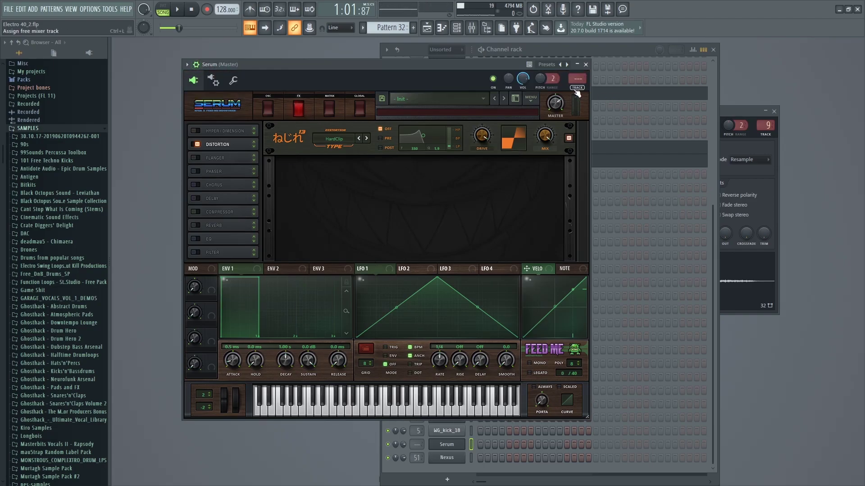
Route the Serum channel to a free mixer track, move its window aside and bring the Channel rack forward
{"action": "left_click", "coordinate": [577, 90]}
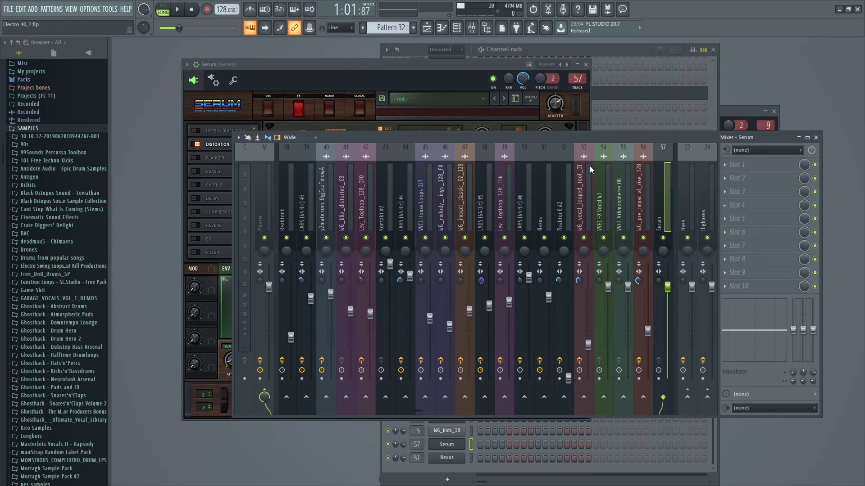
{"action": "left_click", "coordinate": [485, 73]}
{"action": "left_click_drag", "start_coordinate": [435, 62], "coordinate": [560, 239]}
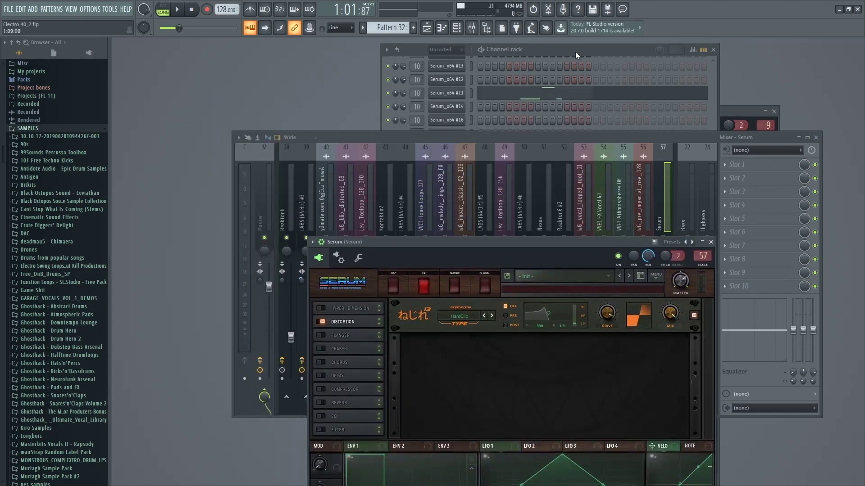
{"action": "left_click", "coordinate": [575, 53]}
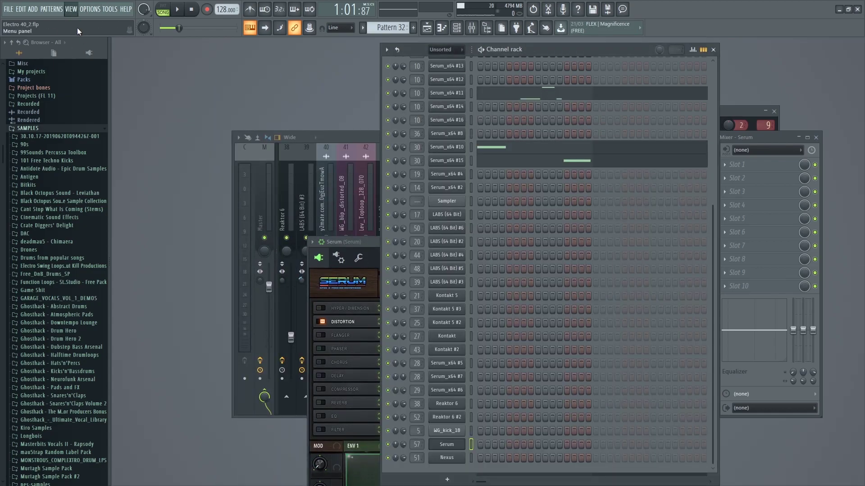
Select Pattern 29 from Track 6 and view the oscillators and effects of its Serum_x64 #8 channel
{"action": "key", "text": "F5"}
{"action": "left_click", "coordinate": [407, 203]}
{"action": "left_click", "coordinate": [859, 42]}
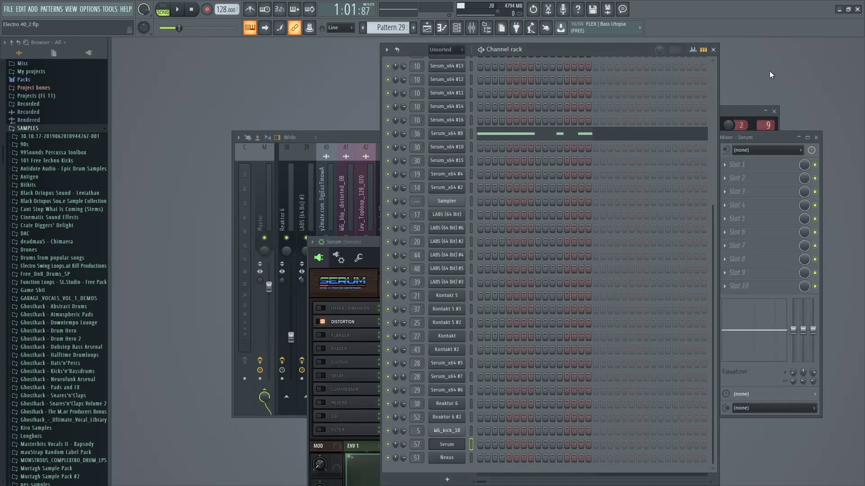
{"action": "left_click", "coordinate": [515, 129]}
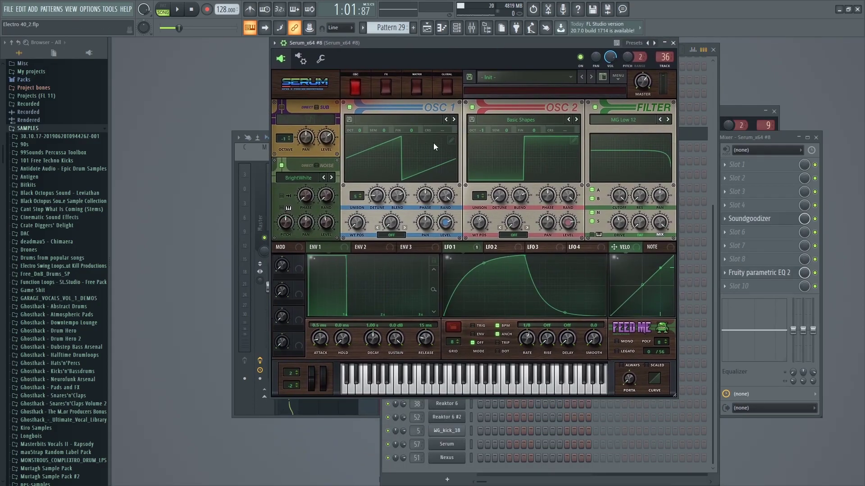
{"action": "left_click", "coordinate": [386, 87]}
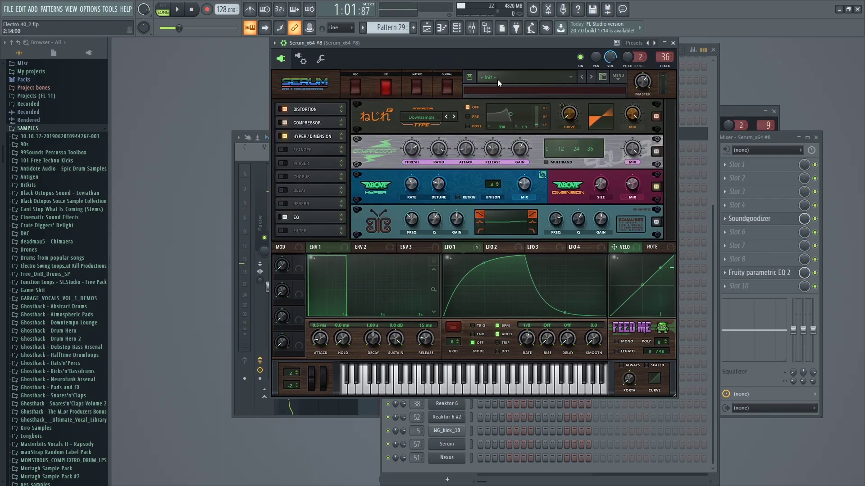
View the Soundgoodizer on Serum_x64 #8's mixer track and move its window clear of the effect slots
{"action": "left_click_drag", "start_coordinate": [498, 41], "coordinate": [412, 46]}
{"action": "key", "text": "F9"}
{"action": "left_click", "coordinate": [749, 218]}
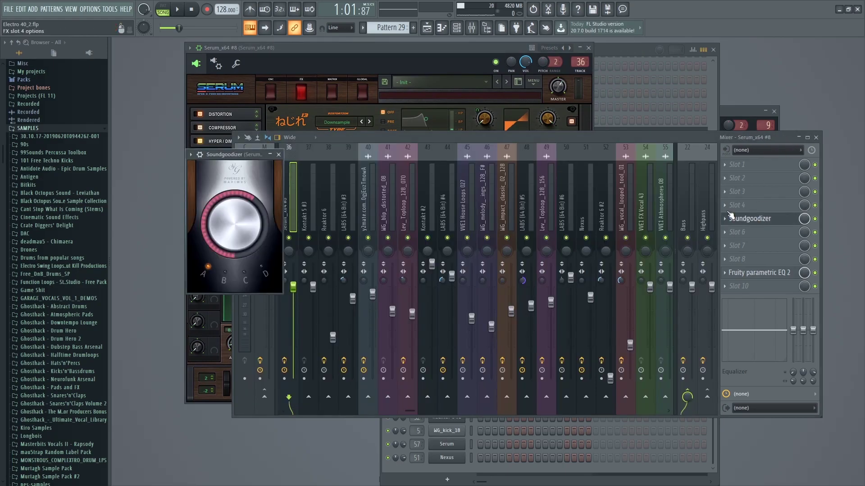
{"action": "left_click_drag", "start_coordinate": [242, 155], "coordinate": [454, 135]}
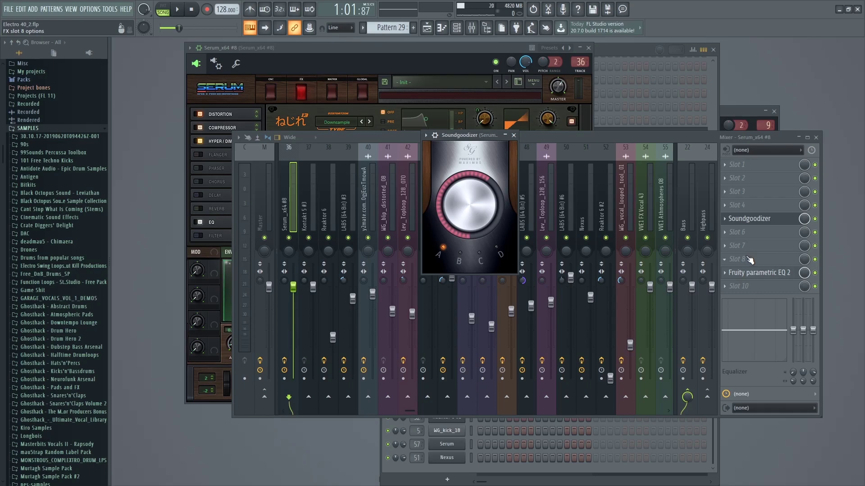
{"action": "left_click_drag", "start_coordinate": [468, 135], "coordinate": [452, 127]}
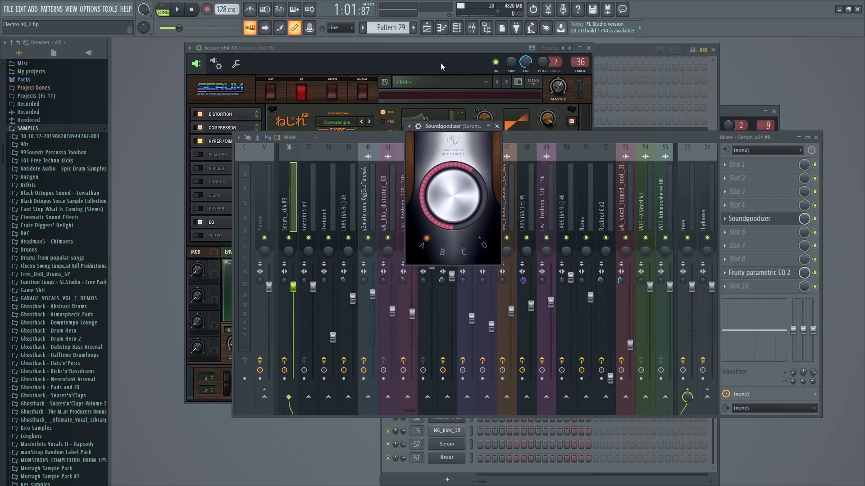
Move the Soundgoodizer window aside and examine the playlist clips on the upper tracks around bar 33
{"action": "left_click_drag", "start_coordinate": [452, 126], "coordinate": [470, 104]}
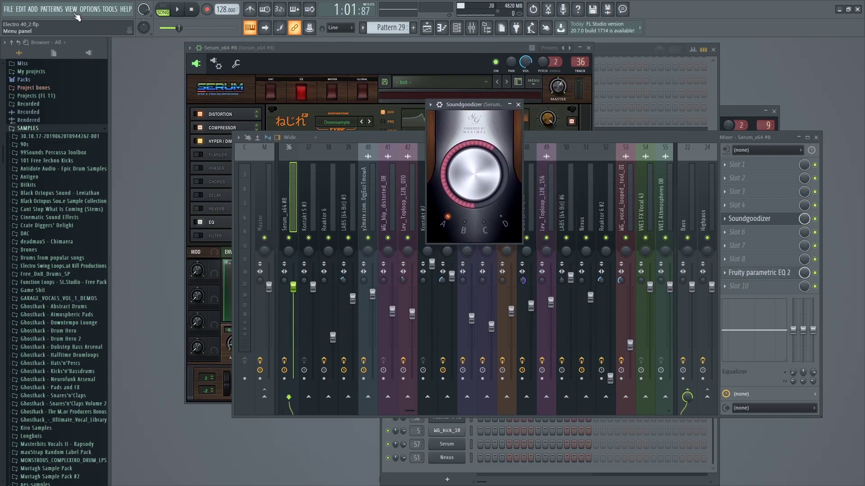
{"action": "key", "text": "F5"}
{"action": "scroll", "coordinate": [439, 170], "scroll_direction": "down", "scroll_amount": 9}
{"action": "scroll", "coordinate": [439, 170], "scroll_direction": "up", "scroll_amount": 7}
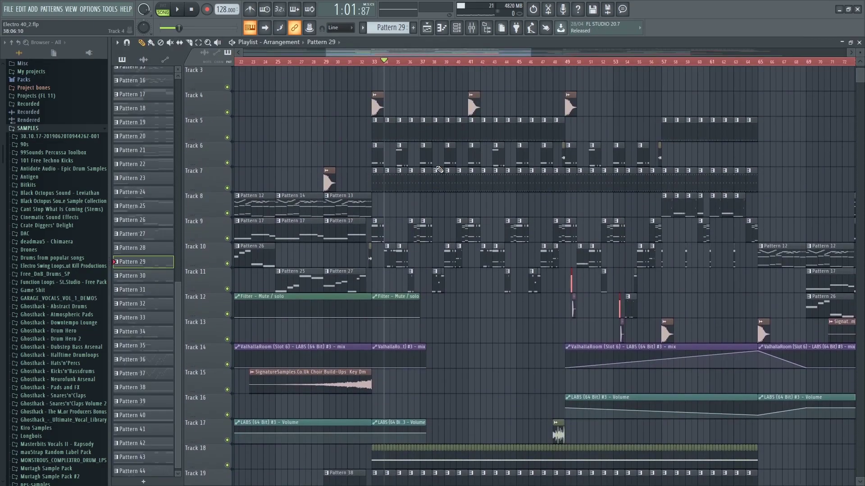
{"action": "scroll", "coordinate": [439, 170], "scroll_direction": "up", "scroll_amount": 6}
{"action": "scroll", "coordinate": [369, 168], "scroll_direction": "up", "scroll_amount": 2}
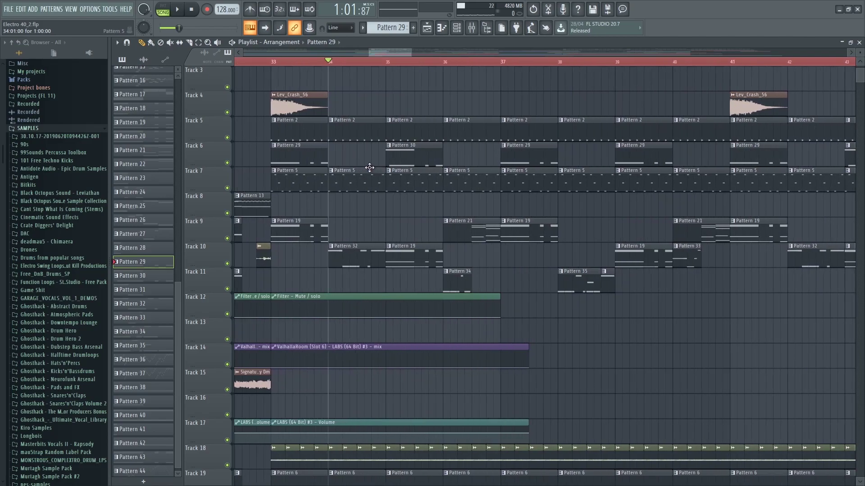
{"action": "scroll", "coordinate": [369, 168], "scroll_direction": "up", "scroll_amount": 2}
{"action": "scroll", "coordinate": [386, 170], "scroll_direction": "down", "scroll_amount": 2}
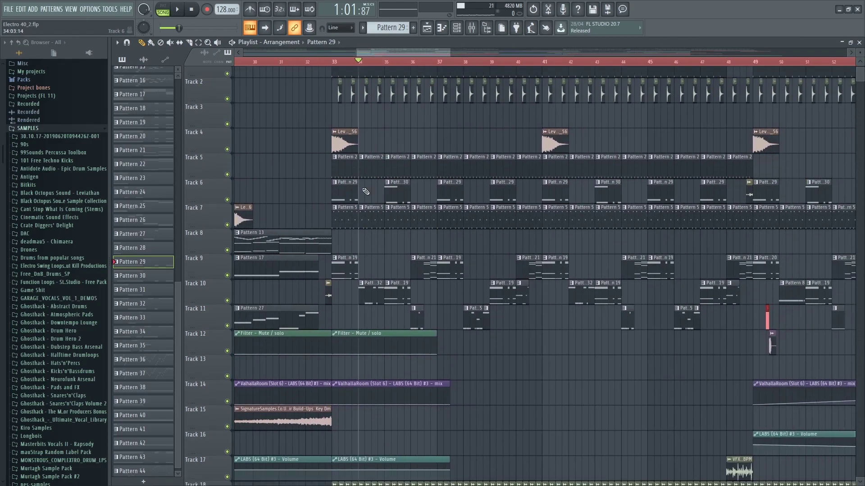
{"action": "scroll", "coordinate": [357, 184], "scroll_direction": "down", "scroll_amount": 3}
View the Serum_x64 #2 notes of Pattern 5 from Track 7, play them, and return to the playlist
{"action": "double_click", "coordinate": [350, 159]}
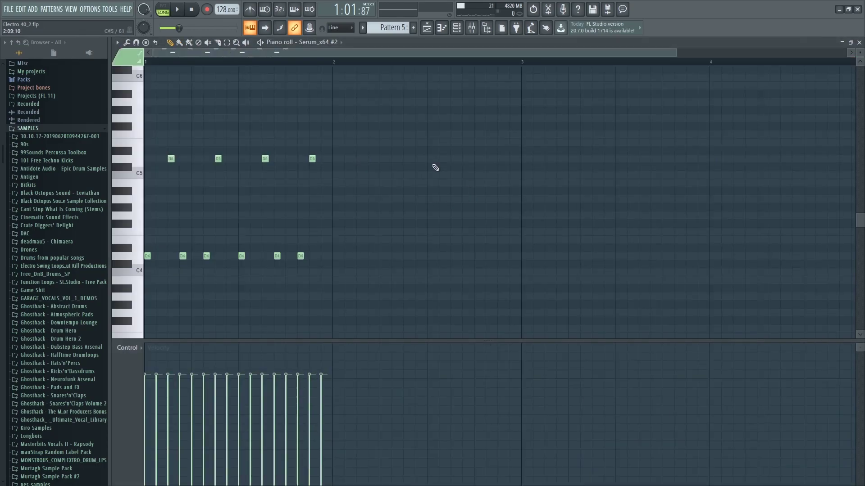
{"action": "scroll", "coordinate": [288, 145], "scroll_direction": "up", "scroll_amount": 2}
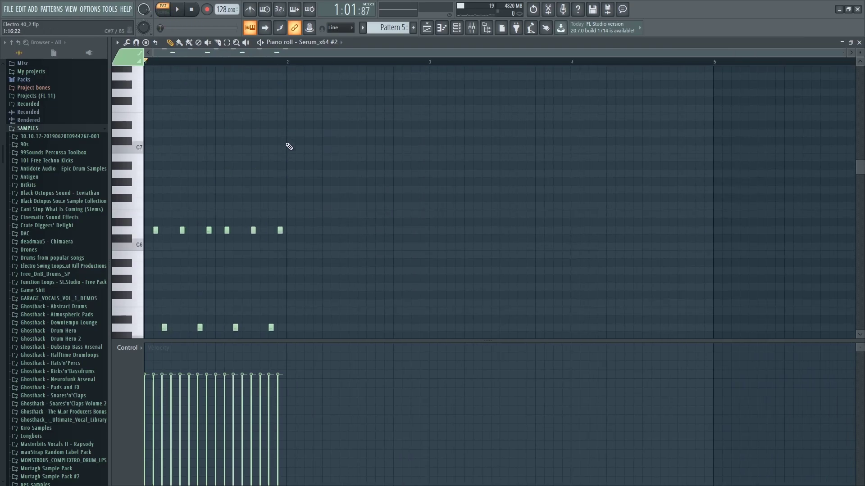
{"action": "key", "text": "space"}
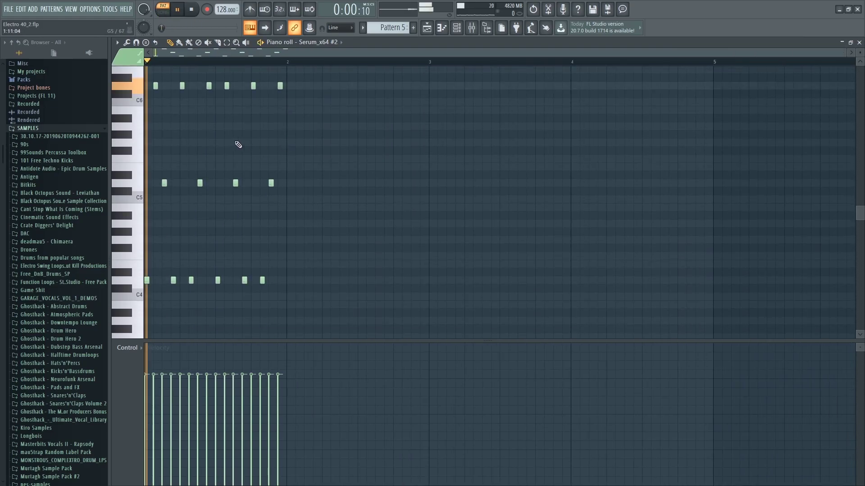
{"action": "left_click", "coordinate": [861, 42]}
{"action": "key", "text": "space"}
{"action": "left_click", "coordinate": [713, 50]}
Select Pattern 19 from Track 9 and open its Kontakt 5 #2 notes in the piano roll
{"action": "scroll", "coordinate": [405, 135], "scroll_direction": "down", "scroll_amount": 4}
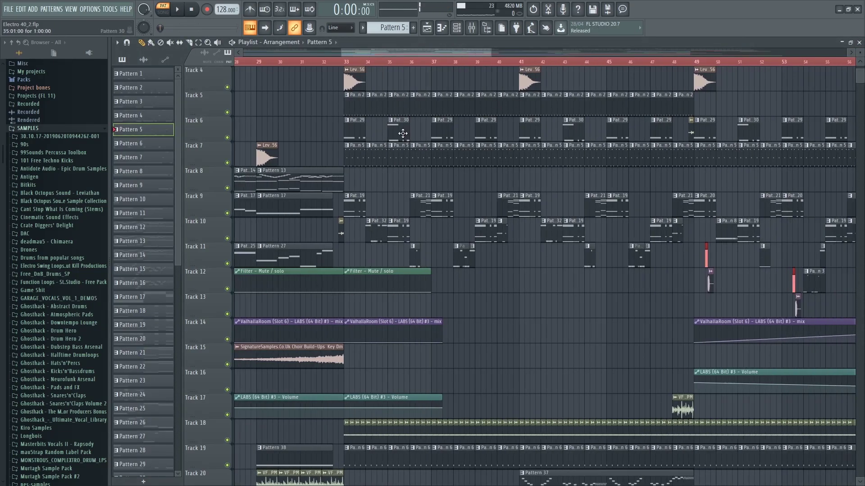
{"action": "scroll", "coordinate": [398, 136], "scroll_direction": "down", "scroll_amount": 5}
{"action": "scroll", "coordinate": [388, 214], "scroll_direction": "up", "scroll_amount": 5}
{"action": "scroll", "coordinate": [374, 124], "scroll_direction": "down", "scroll_amount": 3}
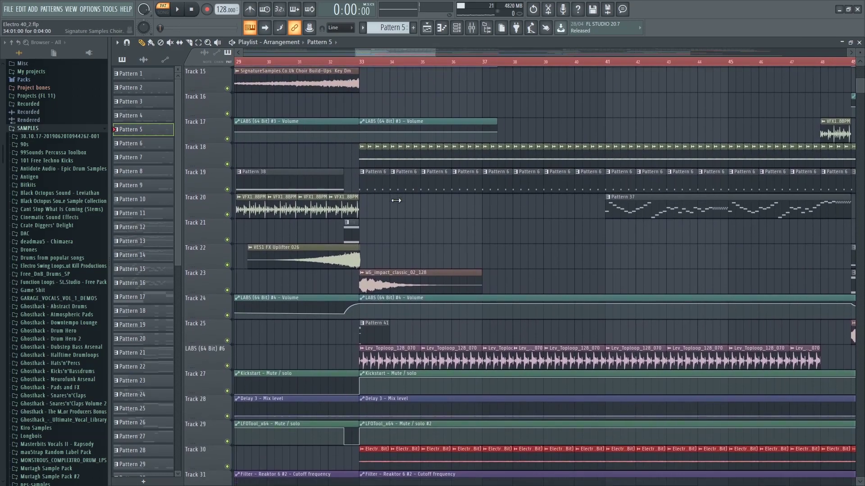
{"action": "scroll", "coordinate": [419, 122], "scroll_direction": "up", "scroll_amount": 15}
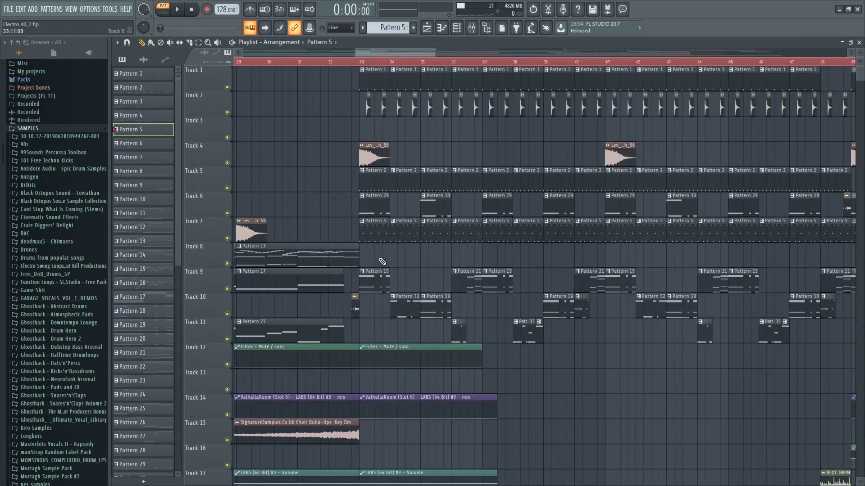
{"action": "double_click", "coordinate": [381, 276]}
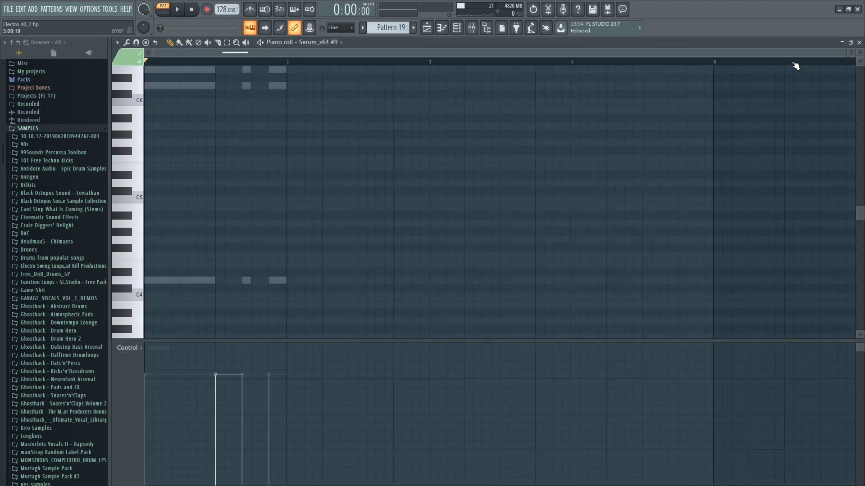
{"action": "left_click", "coordinate": [859, 42]}
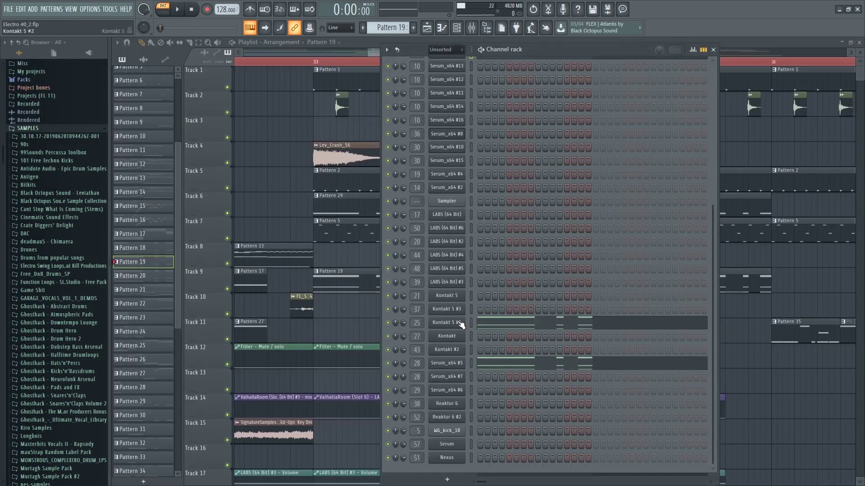
{"action": "scroll", "coordinate": [451, 270], "scroll_direction": "up", "scroll_amount": 5}
{"action": "scroll", "coordinate": [446, 252], "scroll_direction": "down", "scroll_amount": 5}
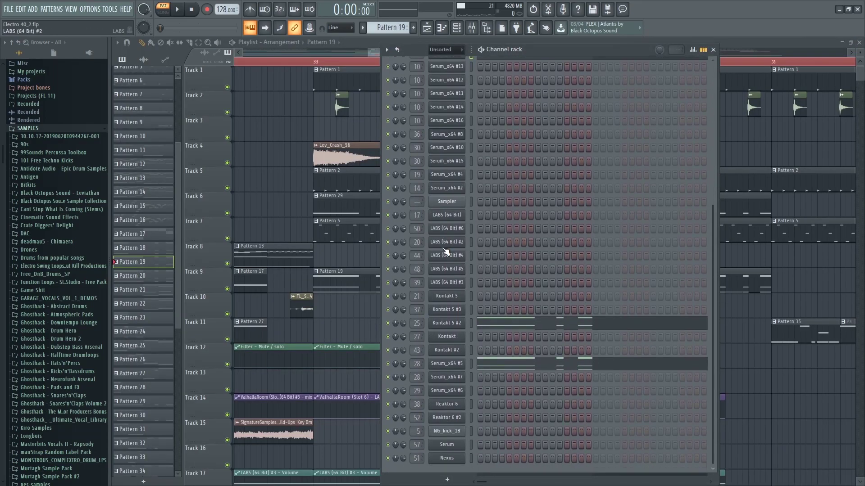
{"action": "left_click", "coordinate": [470, 321]}
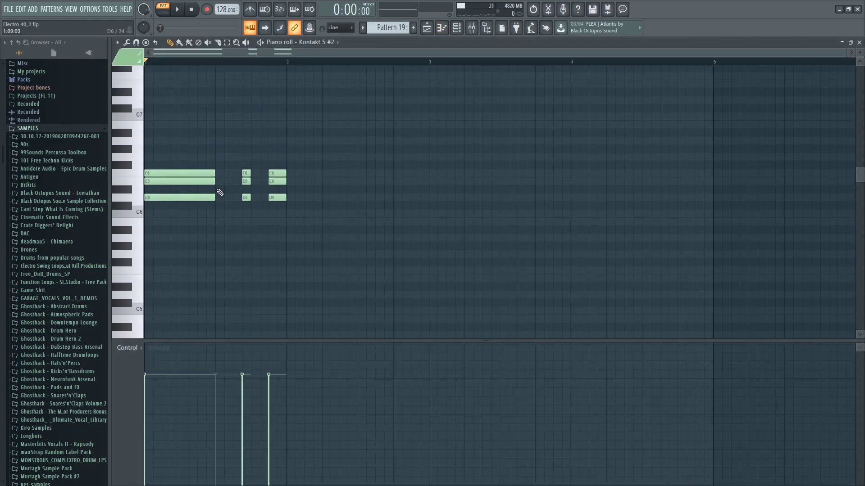
Audition the D6, F6, D4 and E6 notes of the Kontakt 5 #2 chord one at a time
{"action": "scroll", "coordinate": [149, 157], "scroll_direction": "down", "scroll_amount": 4}
{"action": "scroll", "coordinate": [140, 111], "scroll_direction": "up", "scroll_amount": 3}
{"action": "left_click", "coordinate": [138, 183]}
{"action": "left_click", "coordinate": [140, 159]}
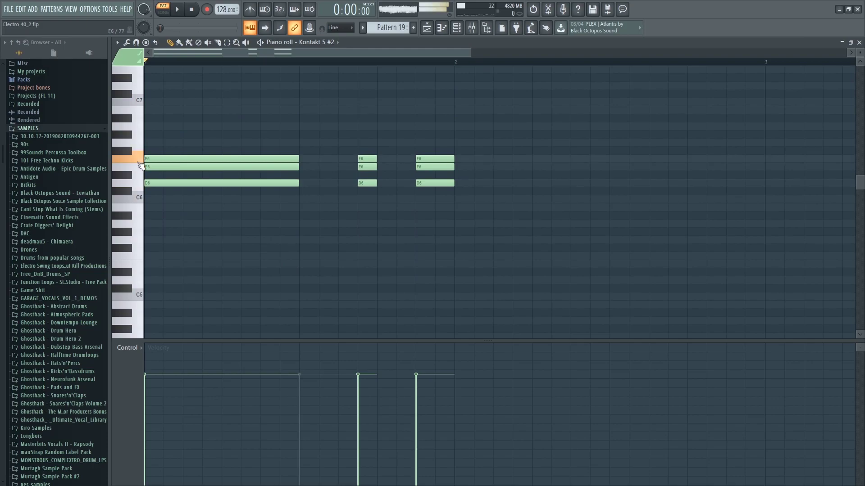
{"action": "scroll", "coordinate": [139, 167], "scroll_direction": "down", "scroll_amount": 5}
{"action": "left_click", "coordinate": [137, 256]}
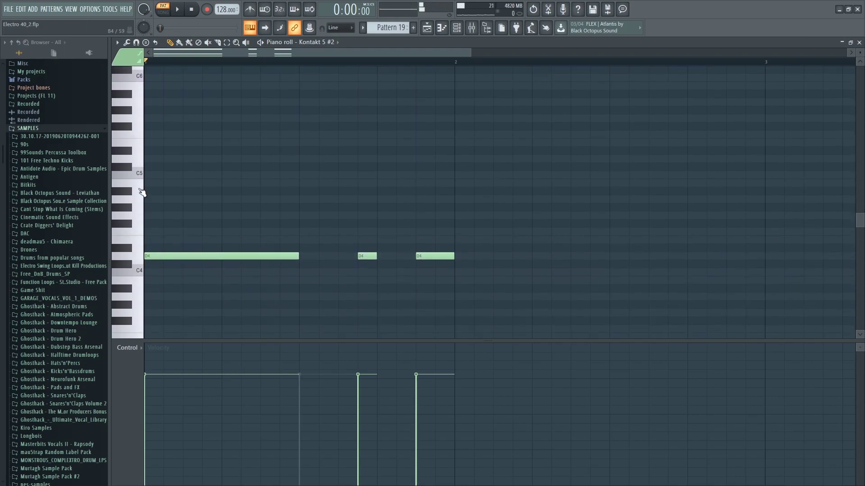
{"action": "scroll", "coordinate": [141, 193], "scroll_direction": "up", "scroll_amount": 6}
{"action": "left_click", "coordinate": [136, 194]}
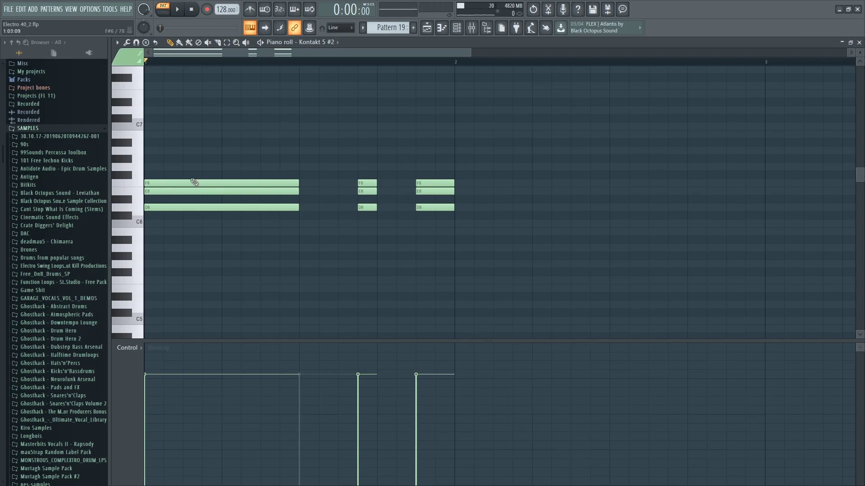
Mute the E6 notes in the Kontakt 5 #2 chord and close the piano roll
{"action": "scroll", "coordinate": [203, 140], "scroll_direction": "down", "scroll_amount": 1}
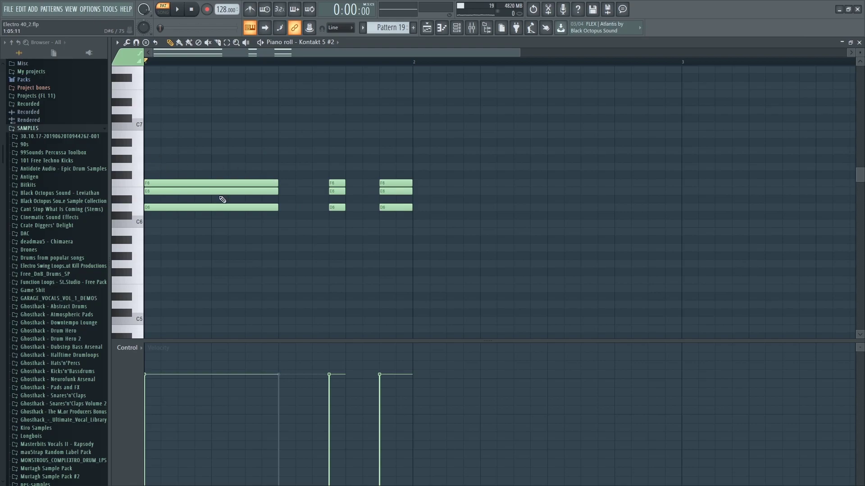
{"action": "left_click_drag", "start_coordinate": [452, 193], "coordinate": [268, 189]}
{"action": "key", "text": "alt+m"}
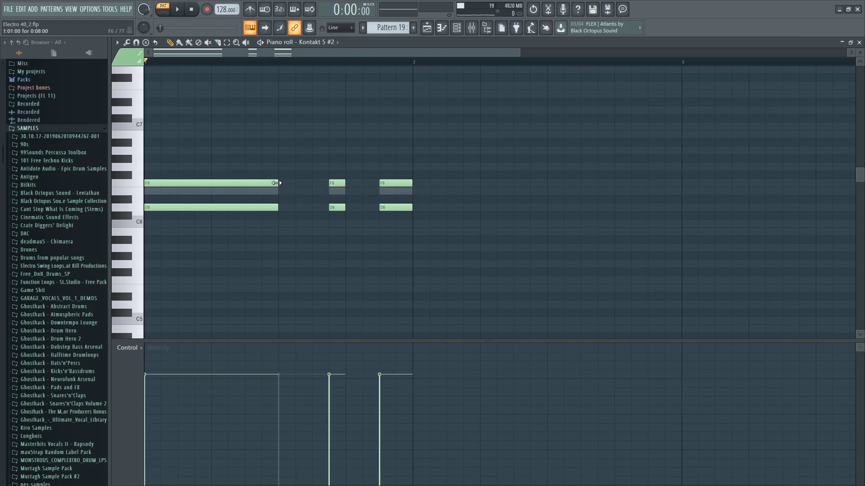
{"action": "left_click", "coordinate": [859, 42]}
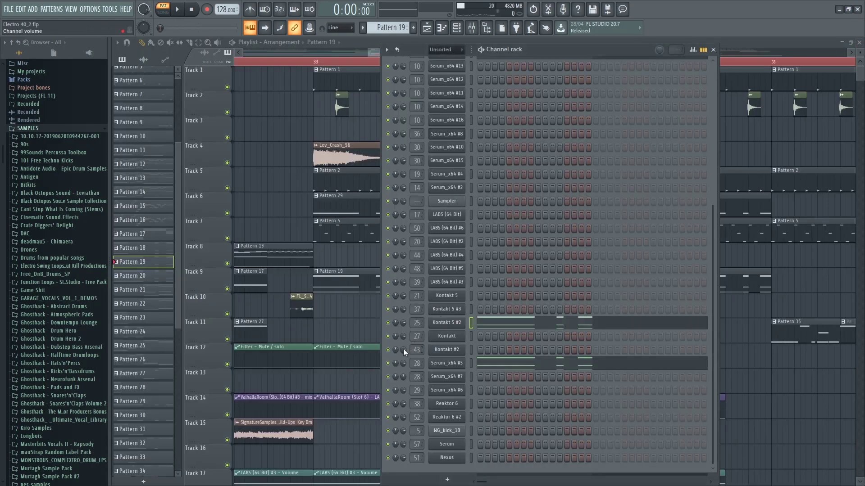
Reopen the Kontakt 5 #2 notes and play the pattern with the E6 notes unmuted
{"action": "left_click", "coordinate": [493, 323]}
{"action": "key", "text": "space"}
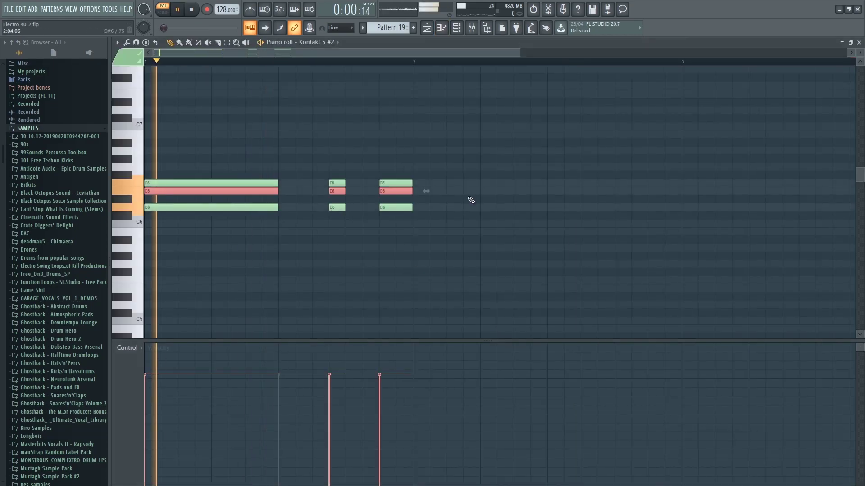
{"action": "left_click", "coordinate": [860, 42]}
Look over the Kontakt 5 #2 chord notes across the octaves and close the piano roll
{"action": "left_click", "coordinate": [483, 323]}
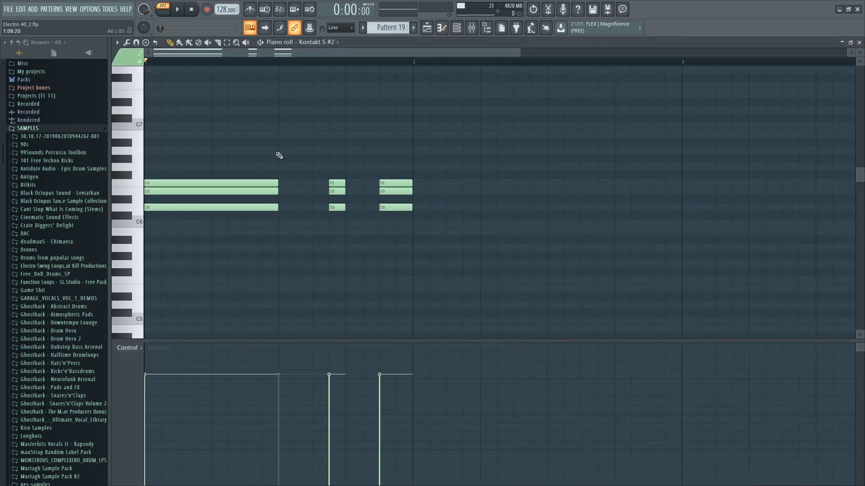
{"action": "scroll", "coordinate": [409, 115], "scroll_direction": "down", "scroll_amount": 7}
{"action": "scroll", "coordinate": [407, 116], "scroll_direction": "up", "scroll_amount": 6}
{"action": "scroll", "coordinate": [407, 118], "scroll_direction": "down", "scroll_amount": 3}
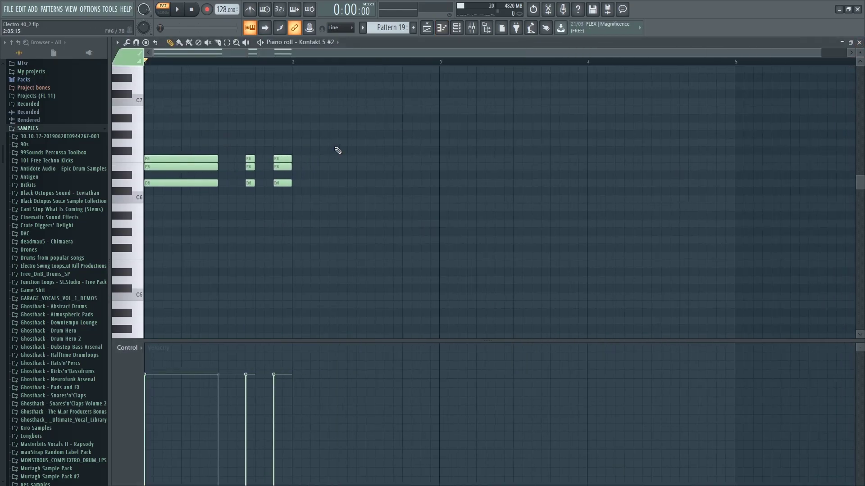
{"action": "scroll", "coordinate": [287, 146], "scroll_direction": "down", "scroll_amount": 7}
{"action": "left_click", "coordinate": [858, 43]}
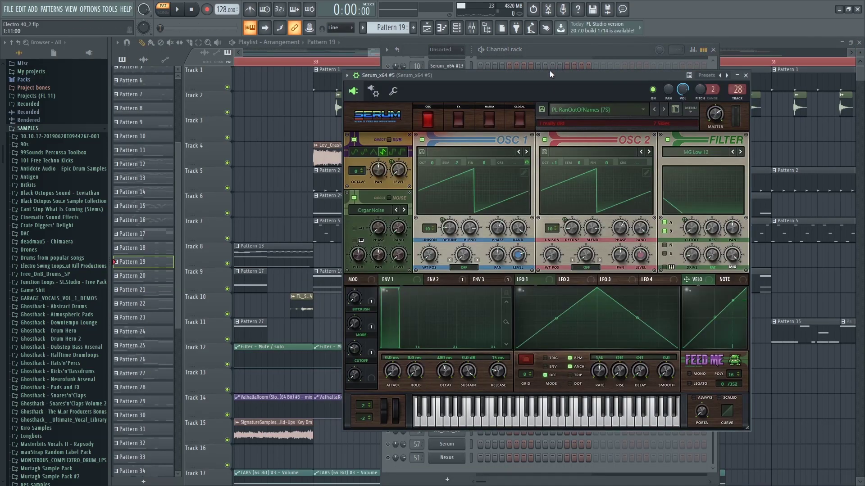
Move the Serum_x64 #5 window aside and solo its channel in the Channel rack
{"action": "left_click_drag", "start_coordinate": [549, 71], "coordinate": [845, 113]}
{"action": "key", "text": "c"}
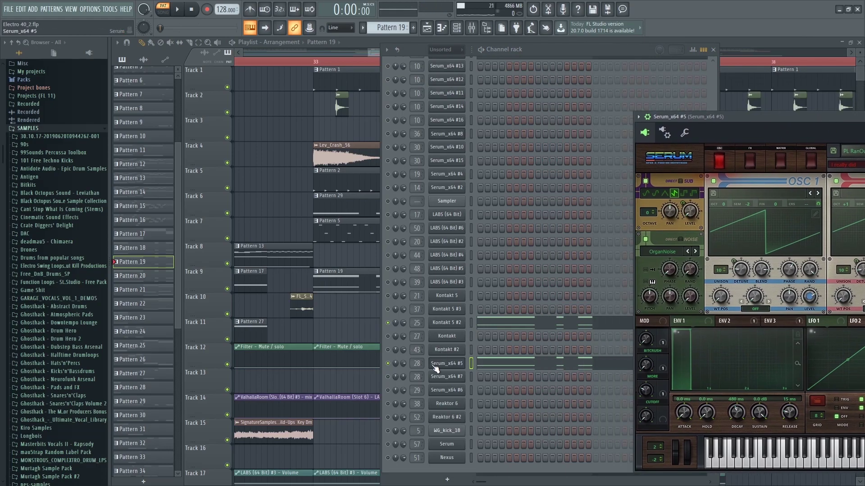
{"action": "left_click", "coordinate": [391, 367]}
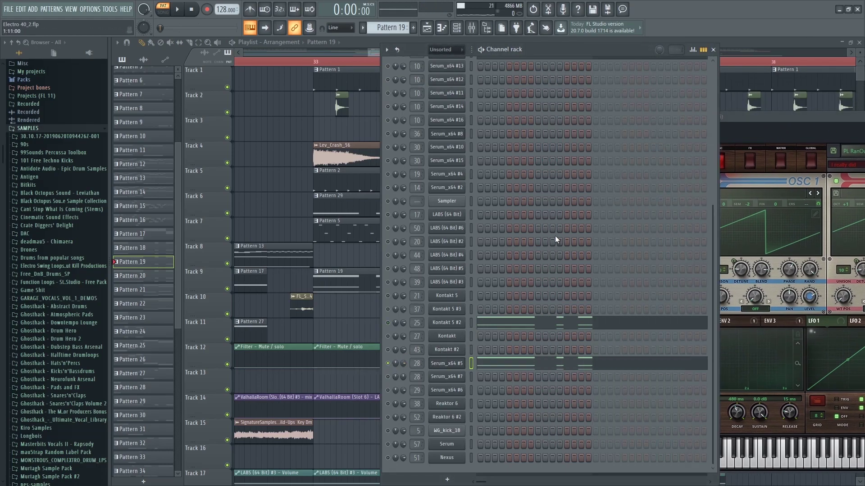
View the Serum_x64 #5 notes of Pattern 19 across the octaves and close the piano roll
{"action": "left_click", "coordinate": [481, 363]}
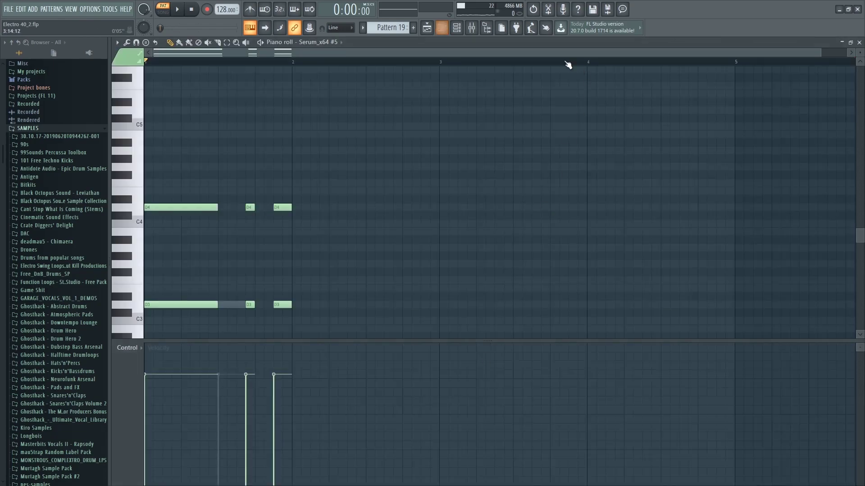
{"action": "scroll", "coordinate": [631, 131], "scroll_direction": "up", "scroll_amount": 5}
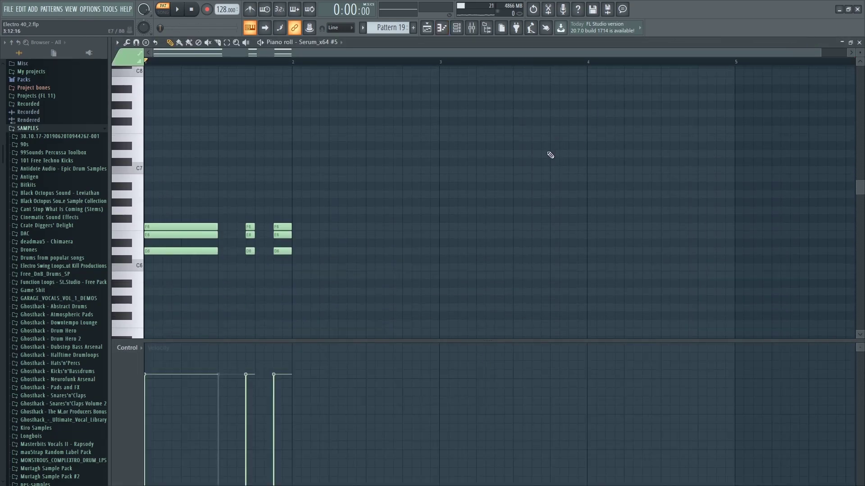
{"action": "scroll", "coordinate": [546, 156], "scroll_direction": "down", "scroll_amount": 3}
{"action": "scroll", "coordinate": [313, 195], "scroll_direction": "up", "scroll_amount": 6}
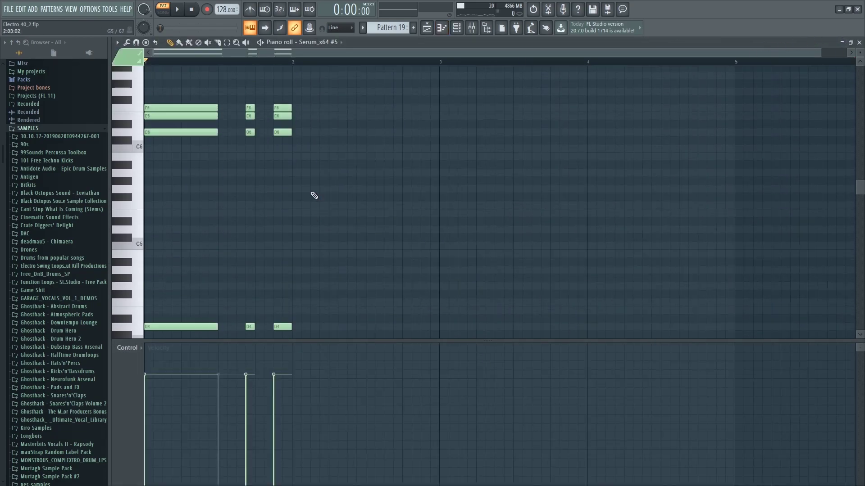
{"action": "left_click", "coordinate": [859, 42]}
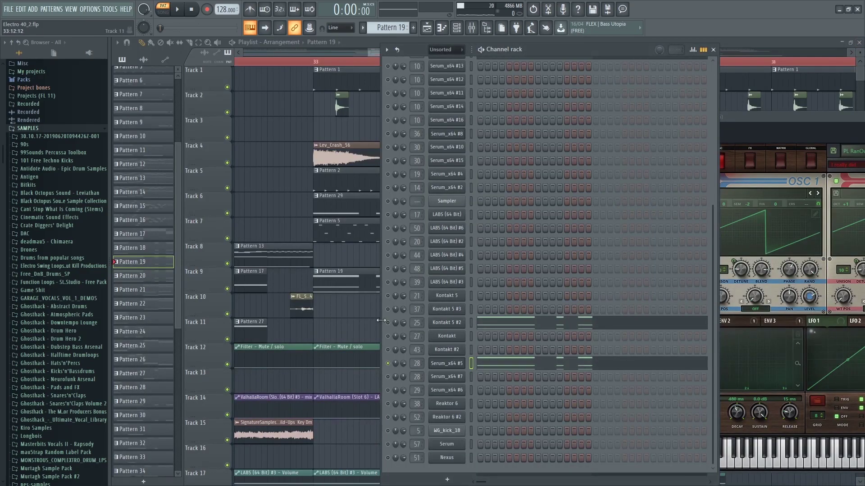
Play Pattern 19 with the Kontakt 5 #2 and Serum_x64 #5 layers together and stop playback
{"action": "left_click_drag", "start_coordinate": [710, 302], "coordinate": [712, 327]}
{"action": "key", "text": "space"}
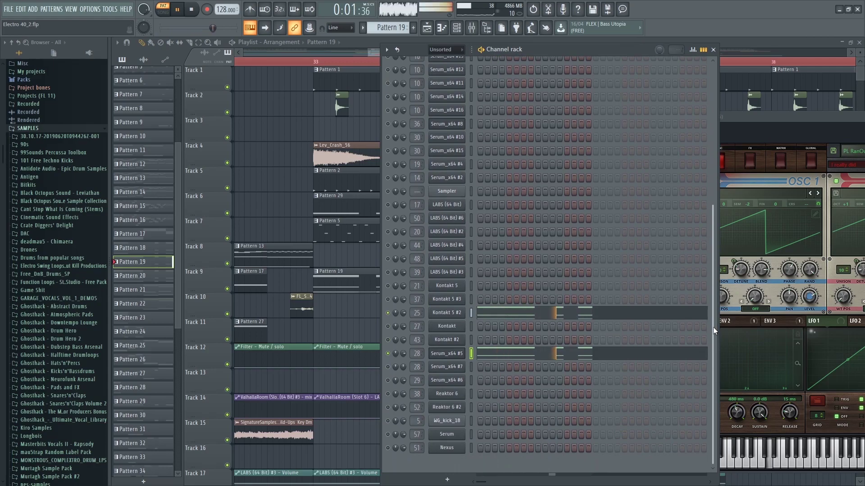
{"action": "key", "text": "space"}
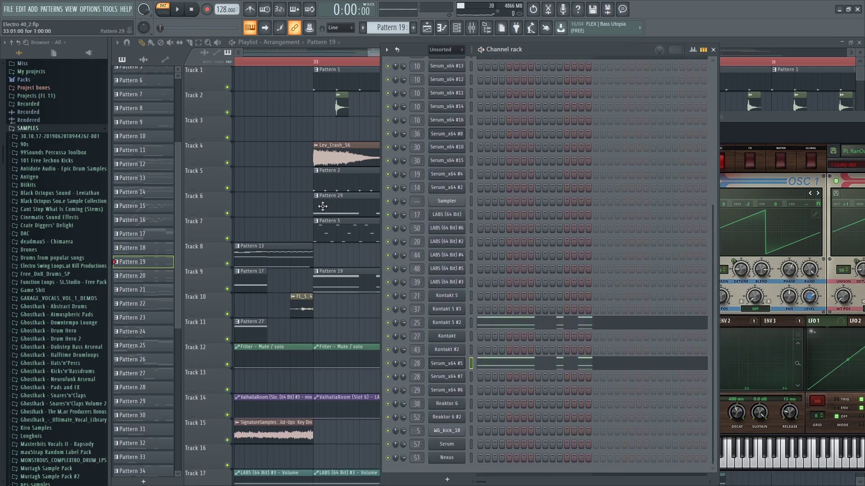
Select Pattern 29 from Track 6 and cue the playlist just before bar 33 in song mode
{"action": "double_click", "coordinate": [323, 206]}
{"action": "left_click", "coordinate": [860, 42]}
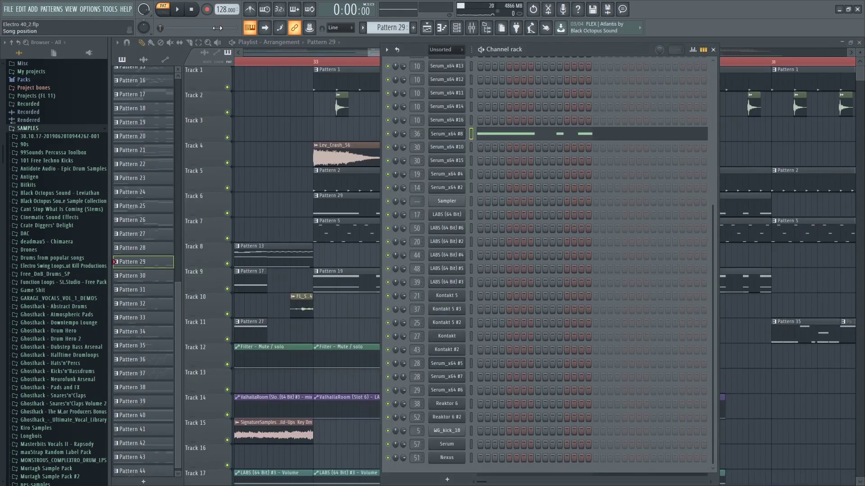
{"action": "left_click", "coordinate": [171, 11]}
{"action": "left_click", "coordinate": [310, 56]}
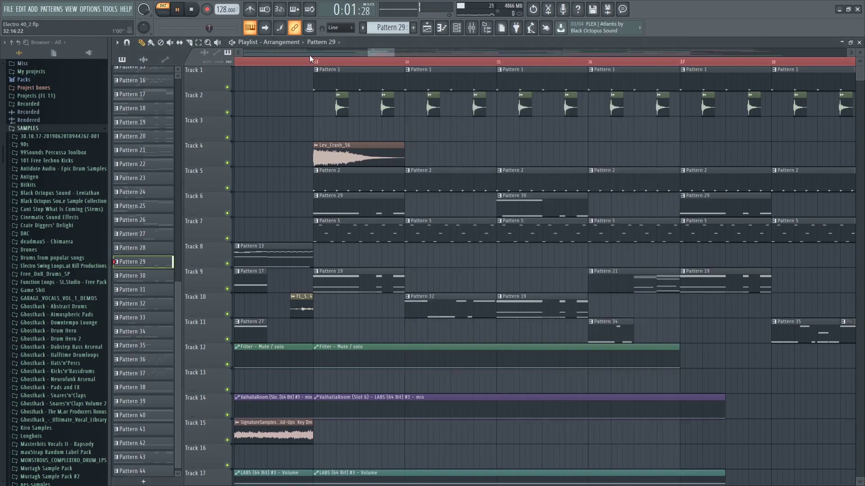
{"action": "key", "text": "space"}
{"action": "left_click", "coordinate": [302, 62]}
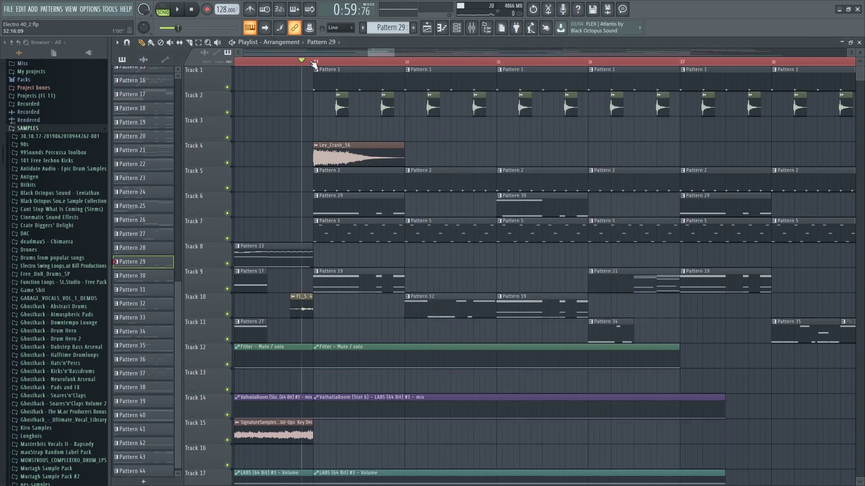
Play the arrangement from just before bar 33 in song mode, following the layers across the tracks, and stop playback
{"action": "key", "text": "space"}
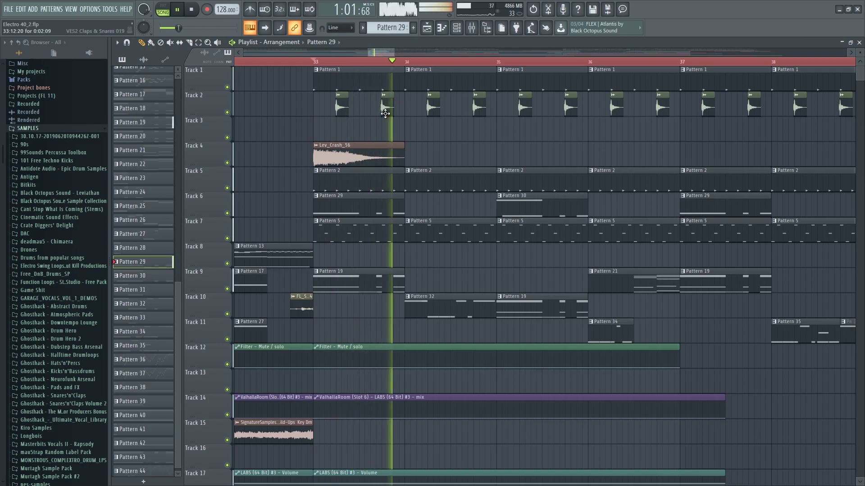
{"action": "scroll", "coordinate": [463, 139], "scroll_direction": "down", "scroll_amount": 3}
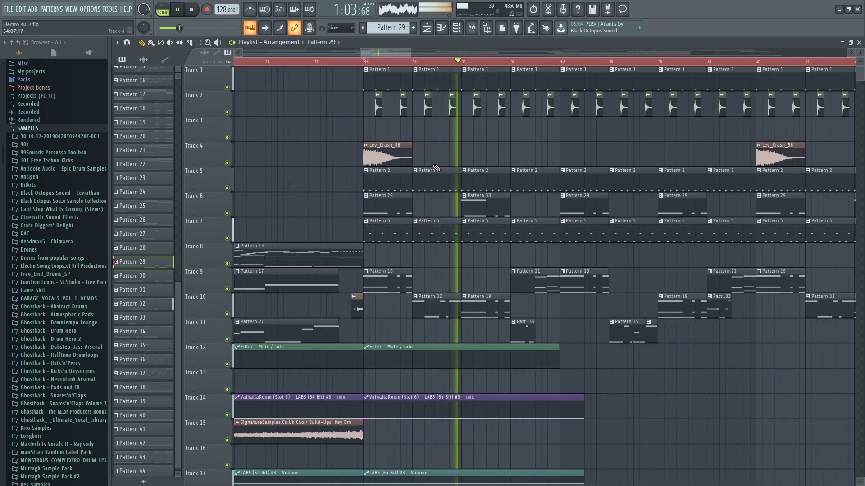
{"action": "scroll", "coordinate": [439, 169], "scroll_direction": "down", "scroll_amount": 1}
{"action": "scroll", "coordinate": [580, 195], "scroll_direction": "up", "scroll_amount": 1}
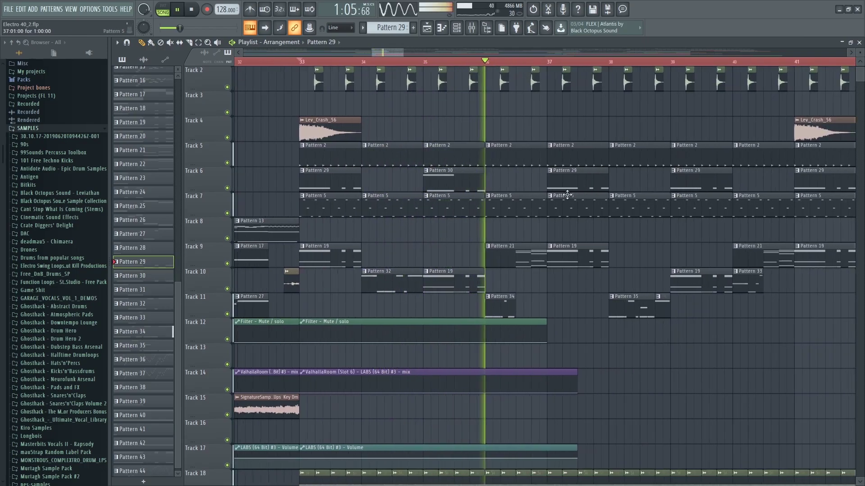
{"action": "scroll", "coordinate": [537, 195], "scroll_direction": "up", "scroll_amount": 1}
{"action": "scroll", "coordinate": [536, 196], "scroll_direction": "down", "scroll_amount": 1}
{"action": "key", "text": "space"}
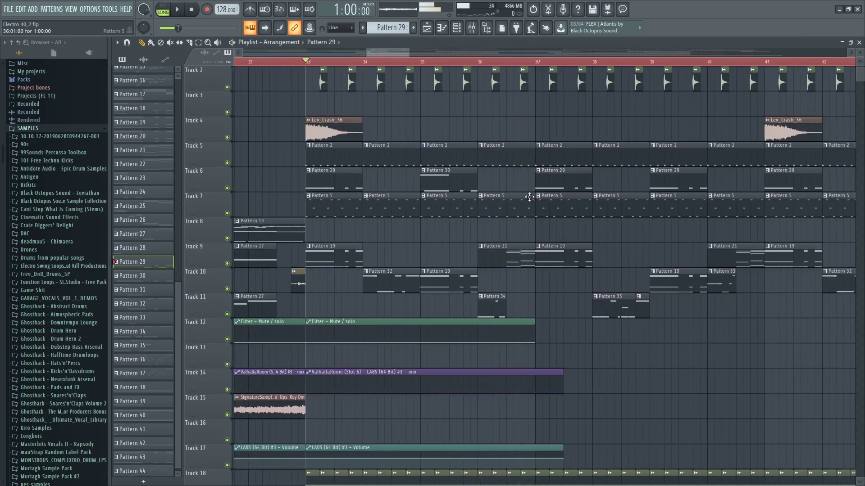
Examine how the drum, bass and chord clips are arranged across the playlist tracks from bar 33 onward
{"action": "scroll", "coordinate": [489, 193], "scroll_direction": "down", "scroll_amount": 3}
{"action": "scroll", "coordinate": [428, 187], "scroll_direction": "down", "scroll_amount": 2}
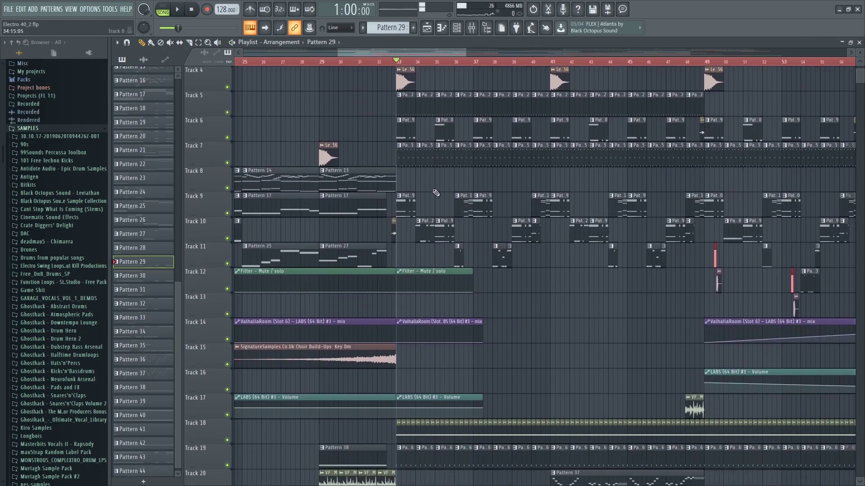
{"action": "scroll", "coordinate": [427, 196], "scroll_direction": "up", "scroll_amount": 2}
{"action": "scroll", "coordinate": [427, 197], "scroll_direction": "up", "scroll_amount": 2}
{"action": "scroll", "coordinate": [401, 70], "scroll_direction": "up", "scroll_amount": 3}
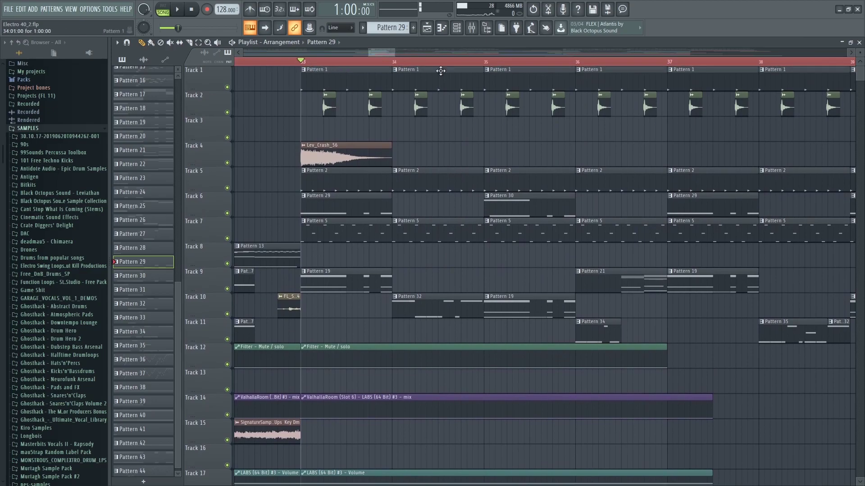
{"action": "scroll", "coordinate": [387, 174], "scroll_direction": "down", "scroll_amount": 4}
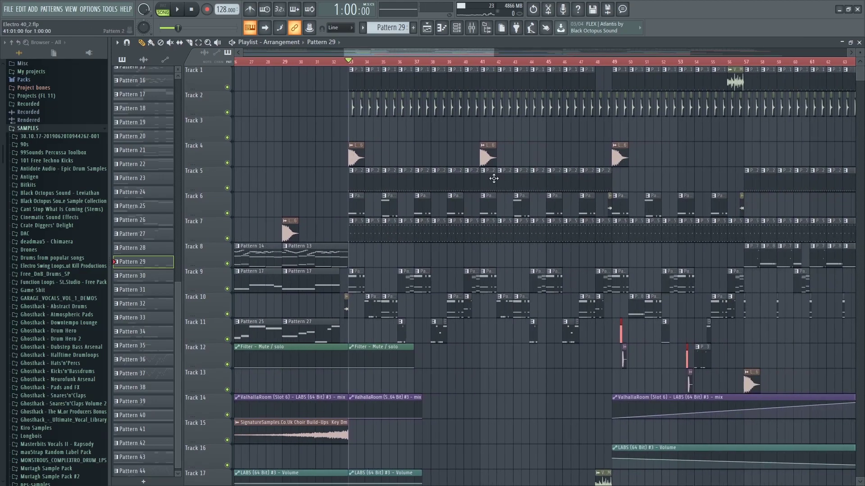
{"action": "scroll", "coordinate": [398, 170], "scroll_direction": "down", "scroll_amount": 3}
{"action": "scroll", "coordinate": [398, 171], "scroll_direction": "up", "scroll_amount": 3}
{"action": "scroll", "coordinate": [397, 223], "scroll_direction": "up", "scroll_amount": 4}
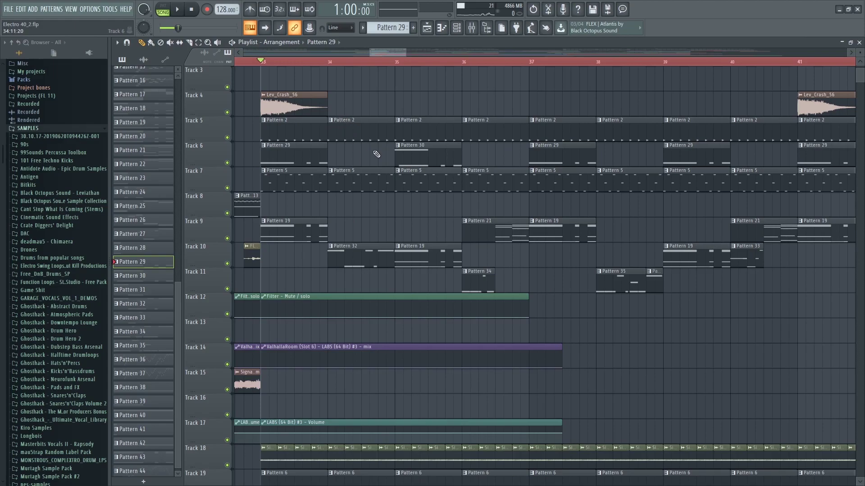
{"action": "scroll", "coordinate": [427, 103], "scroll_direction": "down", "scroll_amount": 4}
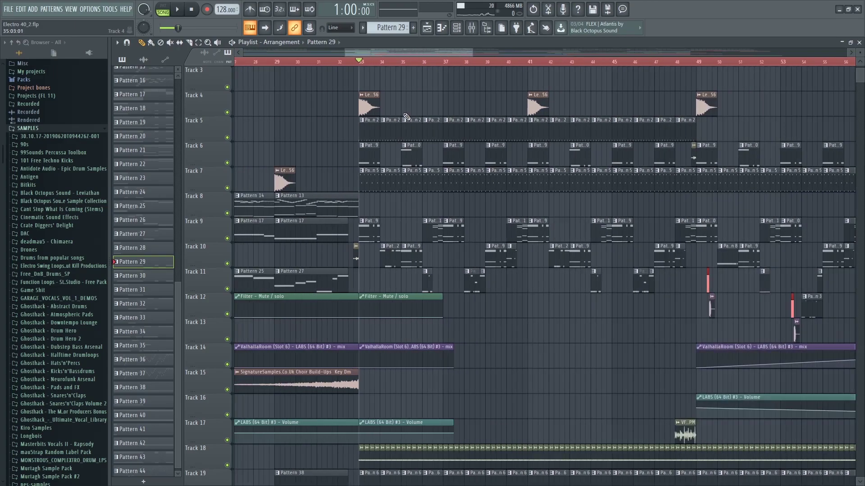
{"action": "scroll", "coordinate": [407, 116], "scroll_direction": "down", "scroll_amount": 3}
{"action": "scroll", "coordinate": [406, 116], "scroll_direction": "up", "scroll_amount": 3}
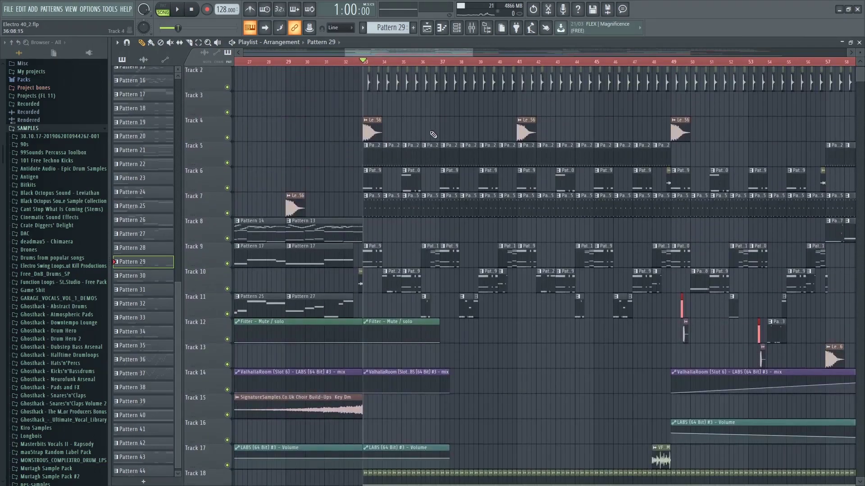
{"action": "scroll", "coordinate": [432, 128], "scroll_direction": "up", "scroll_amount": 4}
{"action": "scroll", "coordinate": [392, 195], "scroll_direction": "down", "scroll_amount": 3}
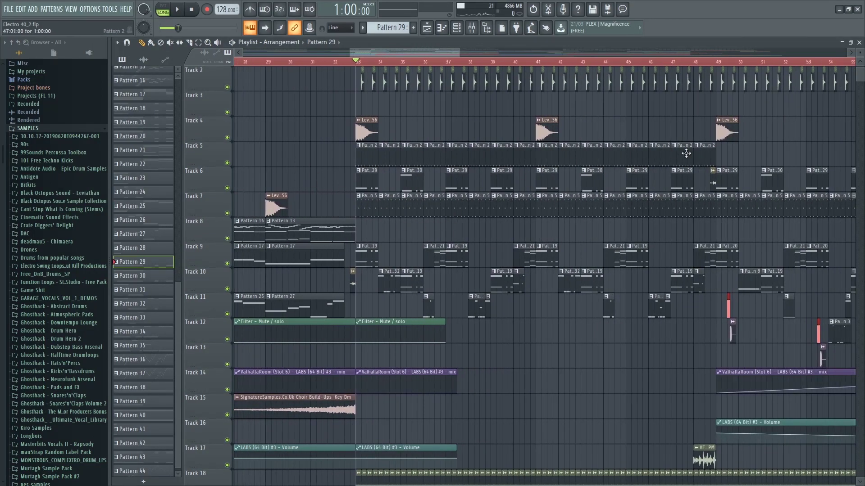
{"action": "scroll", "coordinate": [481, 179], "scroll_direction": "up", "scroll_amount": 1}
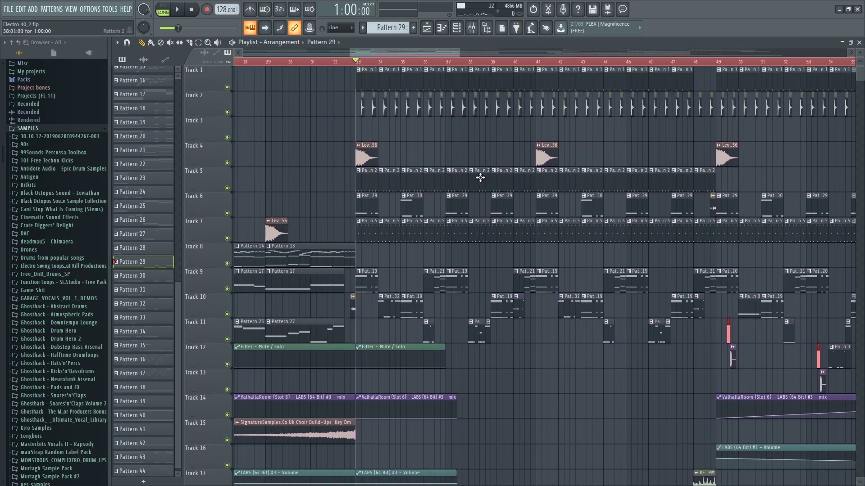
{"action": "scroll", "coordinate": [480, 178], "scroll_direction": "down", "scroll_amount": 3}
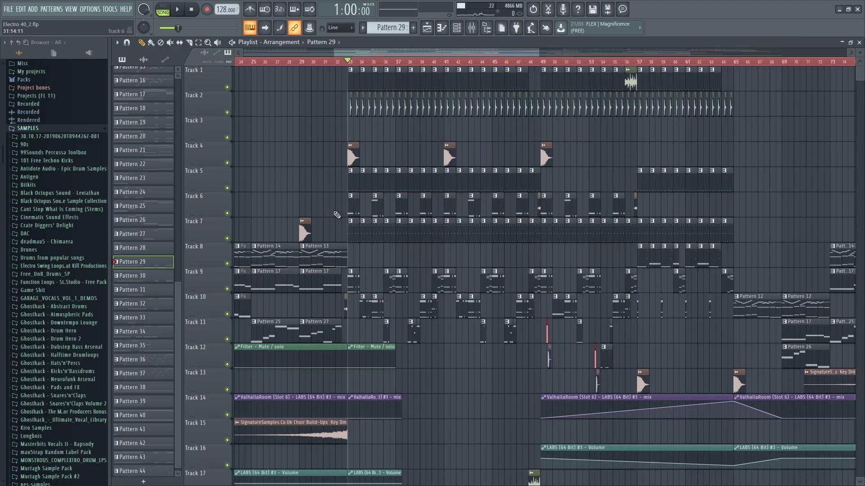
{"action": "scroll", "coordinate": [394, 201], "scroll_direction": "up", "scroll_amount": 5}
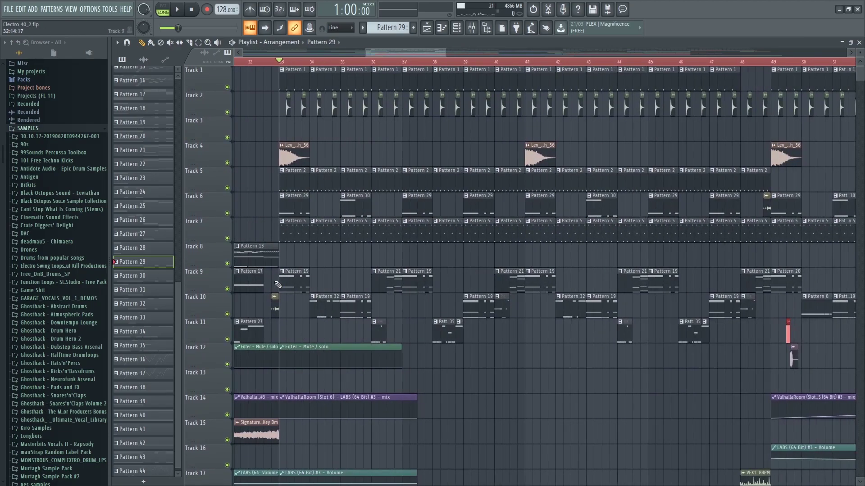
{"action": "scroll", "coordinate": [276, 270], "scroll_direction": "up", "scroll_amount": 1}
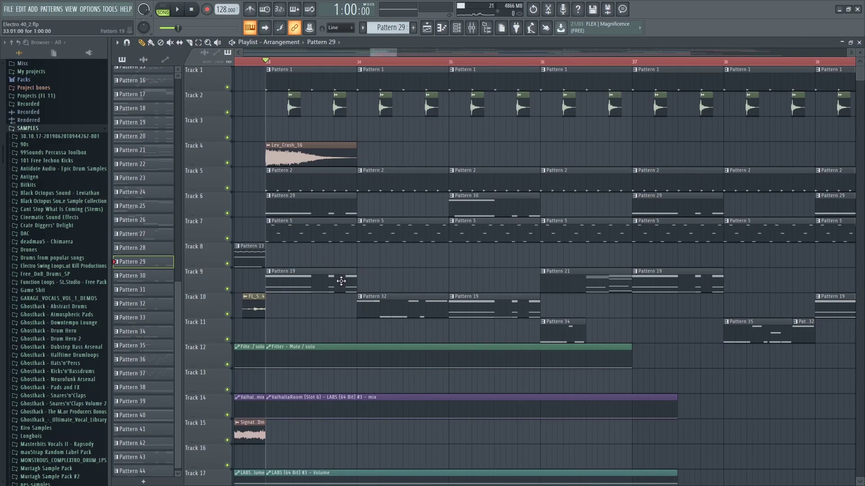
Select Pattern 3 from Track 6 at the song's start, play it in pattern mode while viewing its channel, and stop
{"action": "left_click", "coordinate": [859, 42]}
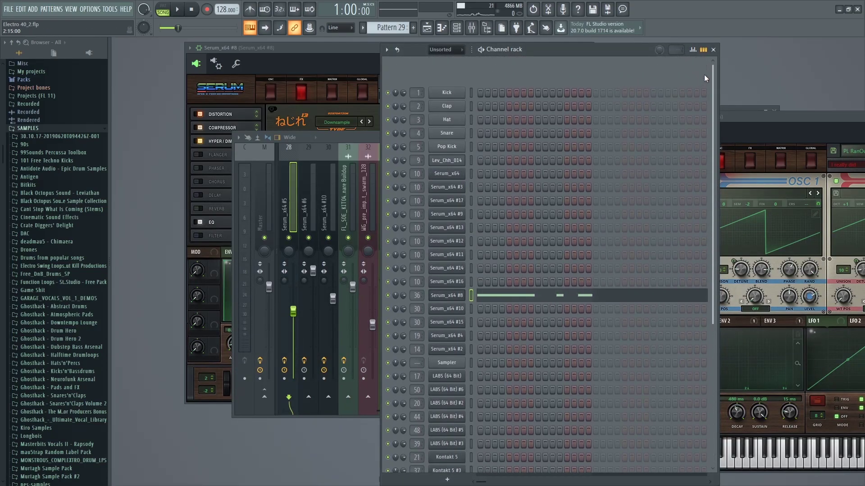
{"action": "key", "text": "F5"}
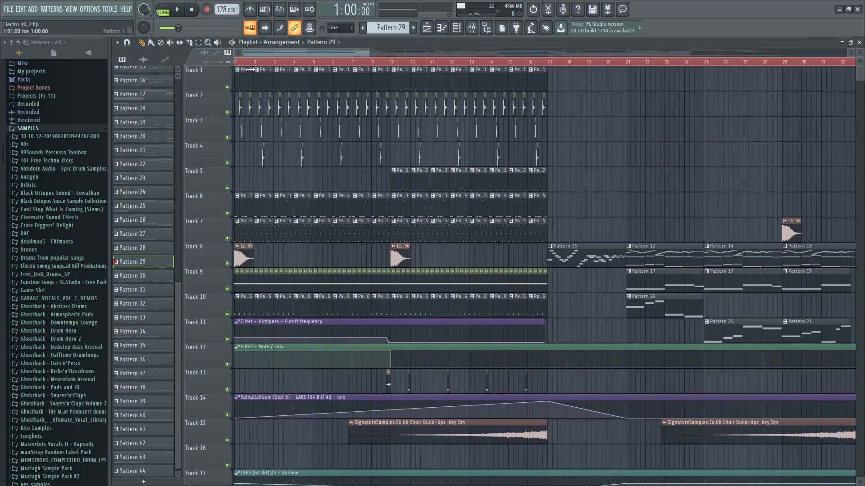
{"action": "left_click", "coordinate": [235, 63]}
{"action": "scroll", "coordinate": [256, 180], "scroll_direction": "up", "scroll_amount": 5}
{"action": "left_click", "coordinate": [264, 199]}
{"action": "key", "text": "l"}
{"action": "key", "text": "space"}
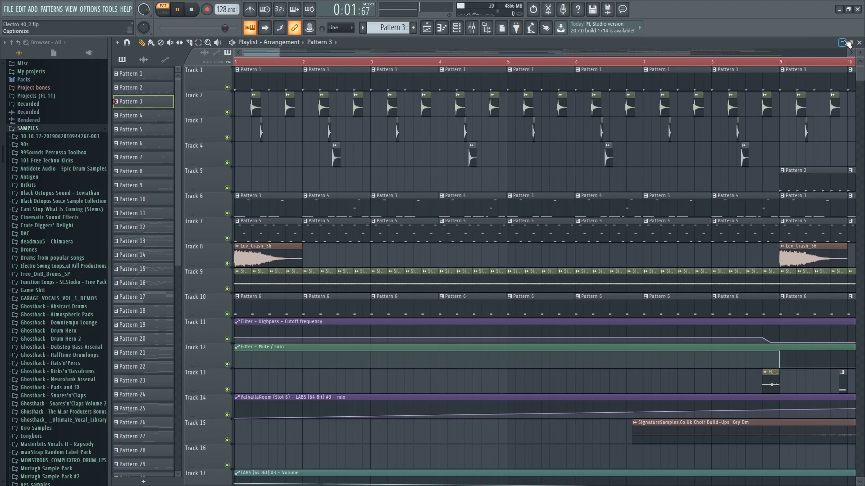
{"action": "key", "text": "F5"}
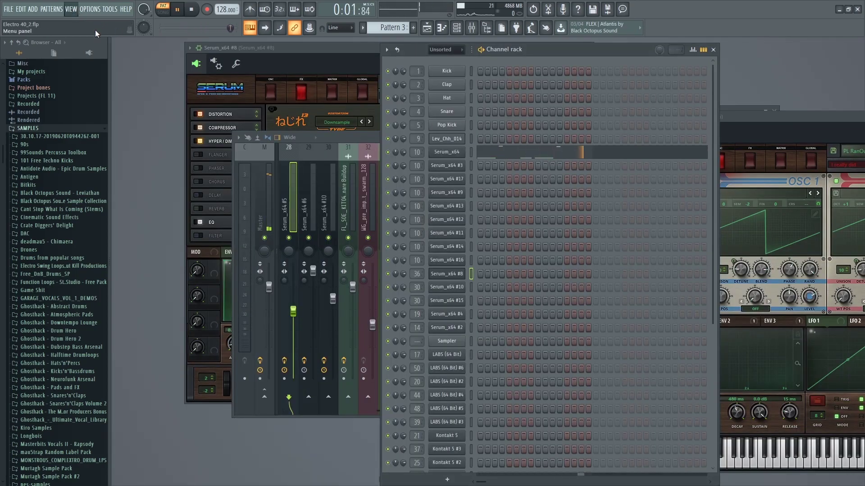
{"action": "key", "text": "F5"}
{"action": "key", "text": "space"}
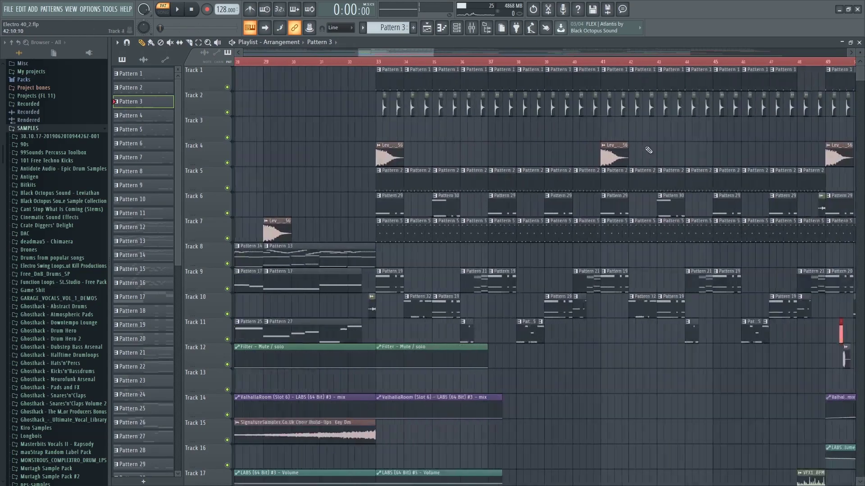
Cue song mode at bar 33 and select Pattern 29 from Track 6
{"action": "key", "text": "F5"}
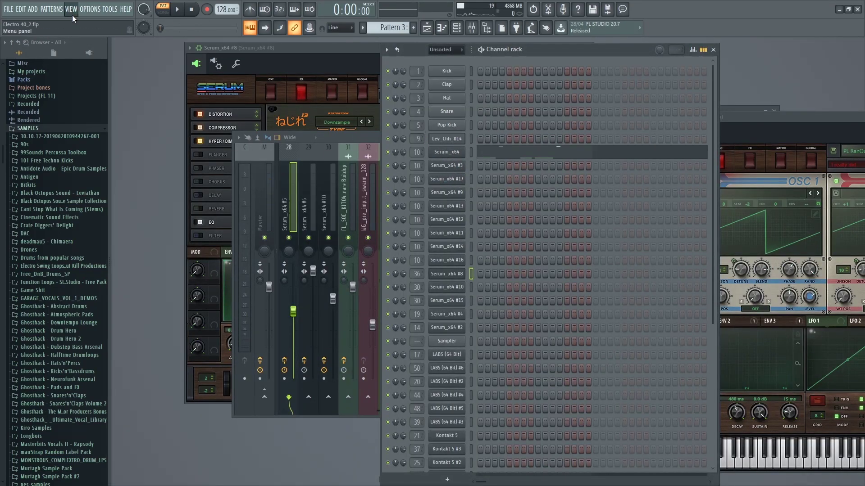
{"action": "key", "text": "F5"}
{"action": "left_click_drag", "start_coordinate": [283, 64], "coordinate": [294, 64]}
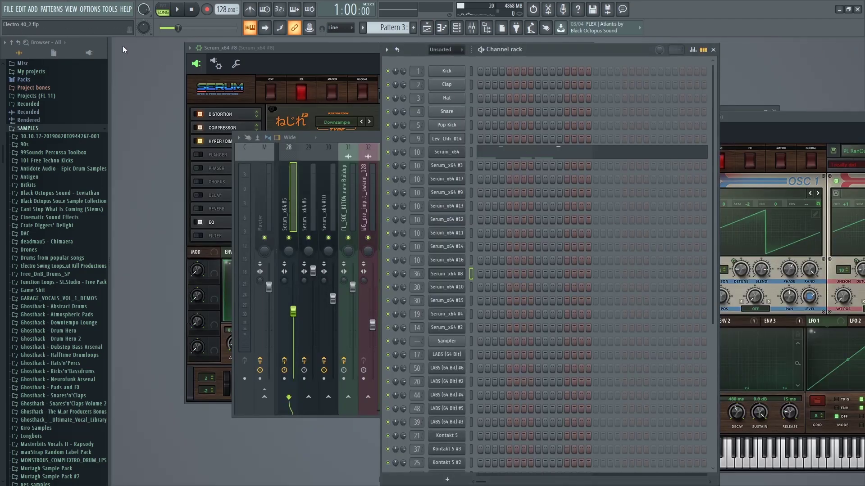
{"action": "key", "text": "F5"}
{"action": "left_click", "coordinate": [345, 202]}
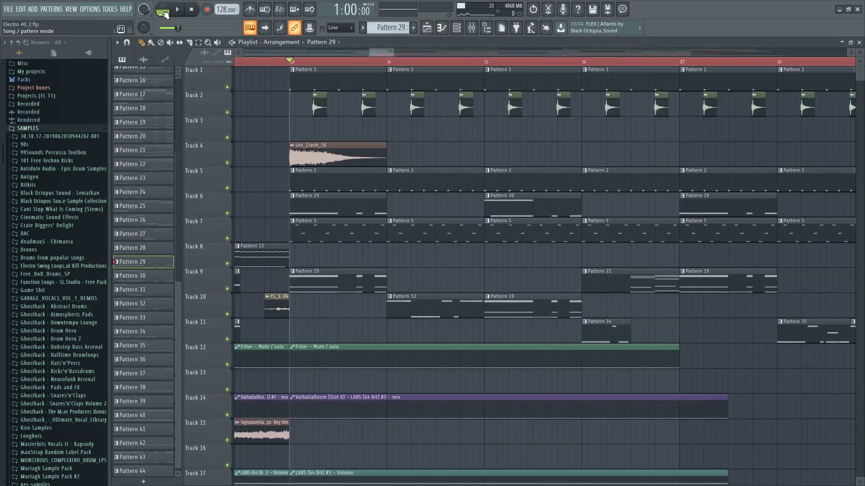
Select Pattern 32 from Track 10, play it alone while viewing its Serum channels, and return to the playlist
{"action": "left_click", "coordinate": [435, 297]}
{"action": "left_click", "coordinate": [859, 43]}
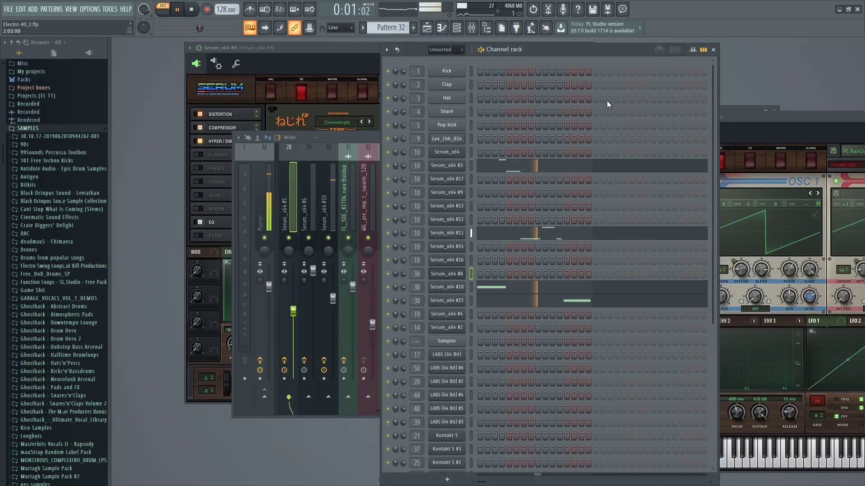
{"action": "key", "text": "F7"}
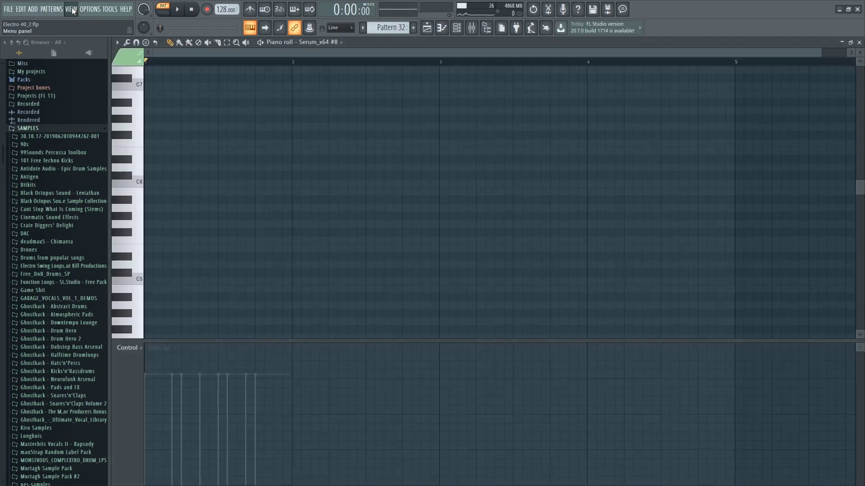
{"action": "key", "text": "F5"}
Play the song from bar 33 into the Pattern 32 section and stop playback
{"action": "key", "text": "space"}
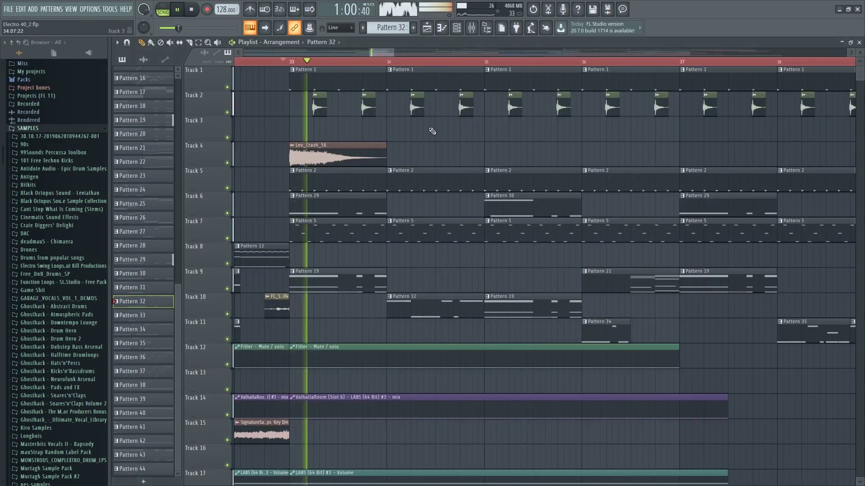
{"action": "scroll", "coordinate": [403, 177], "scroll_direction": "up", "scroll_amount": 5}
{"action": "scroll", "coordinate": [404, 177], "scroll_direction": "down", "scroll_amount": 6}
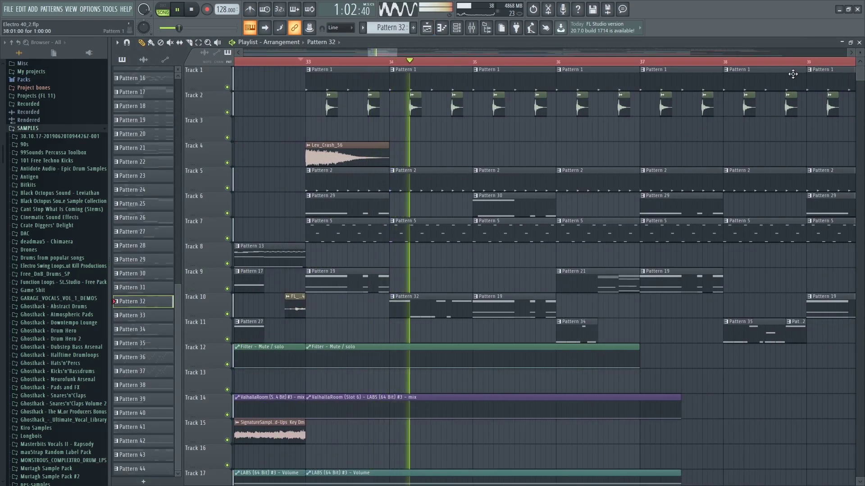
{"action": "key", "text": "space"}
View the Serum_x64 #3 patch's oscillators and effects, and bring the Channel rack back to the front
{"action": "left_click", "coordinate": [859, 42]}
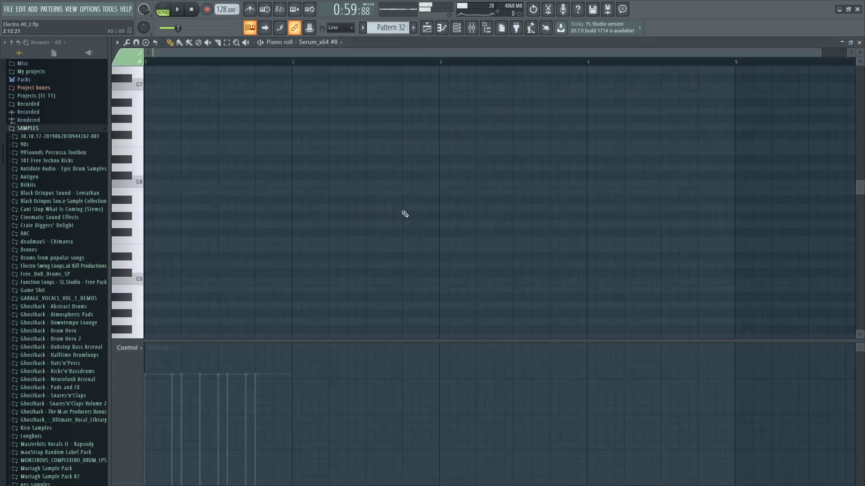
{"action": "left_click", "coordinate": [859, 43]}
{"action": "left_click_drag", "start_coordinate": [712, 209], "coordinate": [730, 115]}
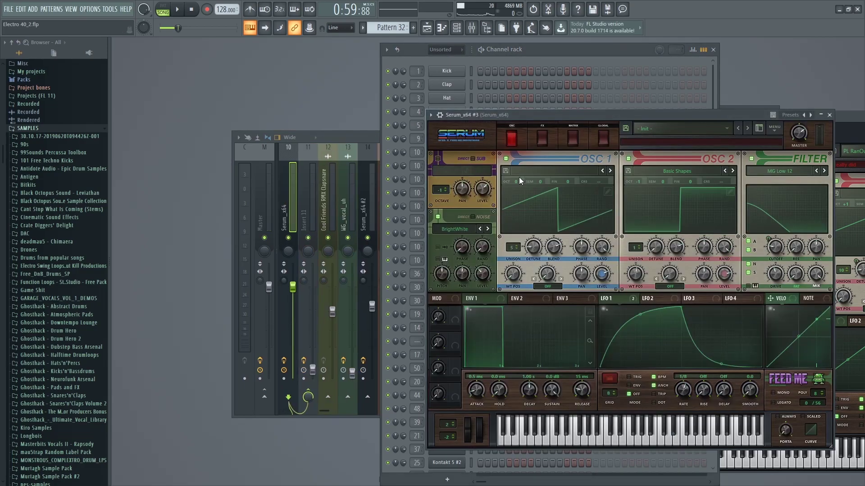
{"action": "left_click_drag", "start_coordinate": [590, 112], "coordinate": [467, 77]}
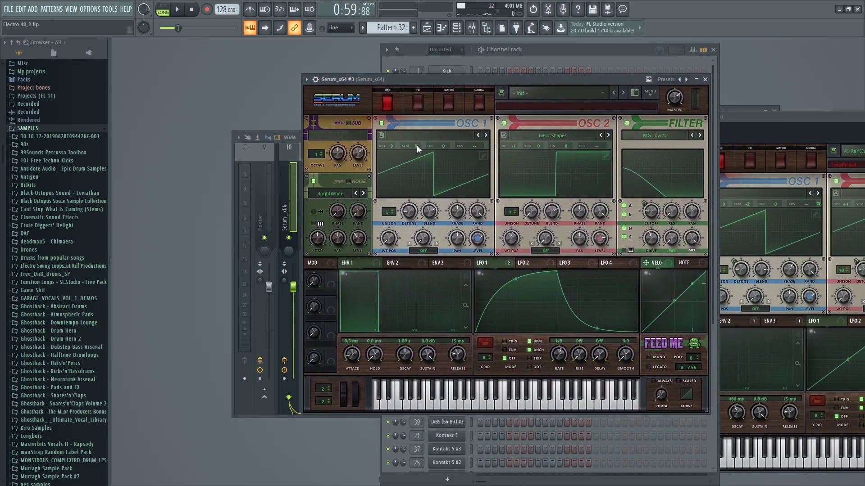
{"action": "left_click", "coordinate": [418, 103]}
{"action": "left_click_drag", "start_coordinate": [459, 77], "coordinate": [658, 159]}
{"action": "left_click", "coordinate": [600, 47]}
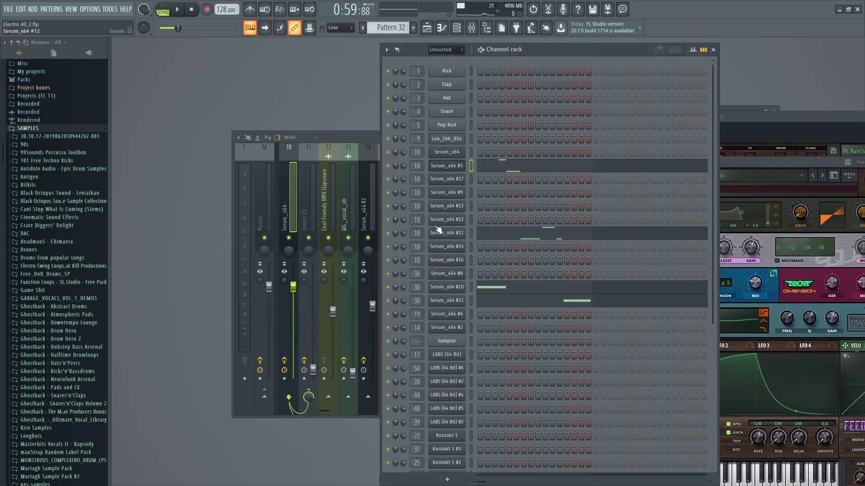
View the Serum_x64 #10 oscillator patch used in Pattern 32 and return to the playlist arrangement around bar 33
{"action": "left_click", "coordinate": [191, 10]}
{"action": "left_click", "coordinate": [447, 287]}
{"action": "left_click_drag", "start_coordinate": [488, 71], "coordinate": [506, 66]}
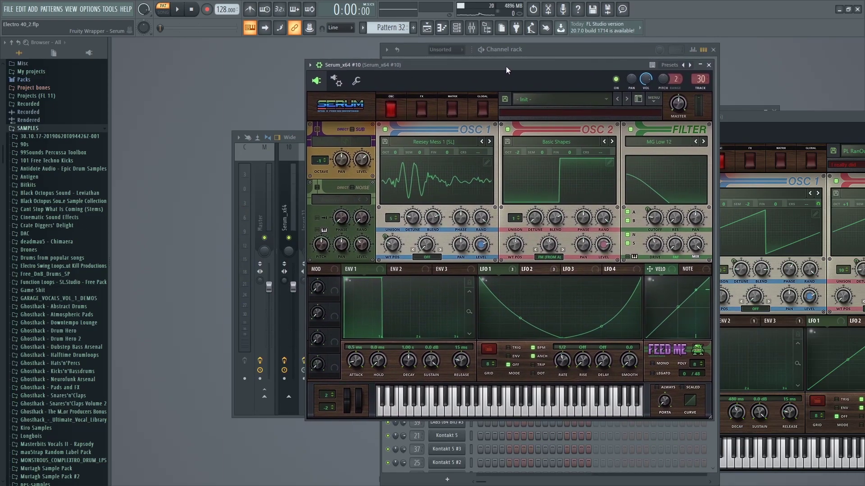
{"action": "left_click_drag", "start_coordinate": [506, 67], "coordinate": [534, 50]}
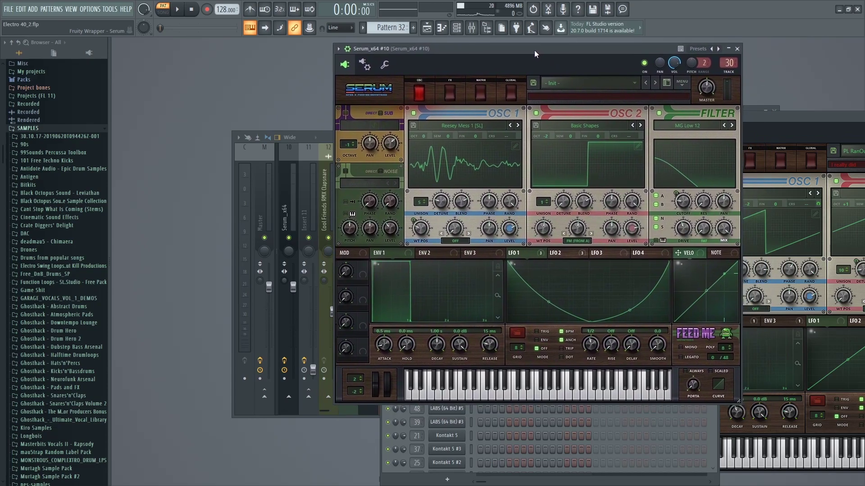
{"action": "left_click_drag", "start_coordinate": [534, 50], "coordinate": [556, 46]}
{"action": "key", "text": "F5"}
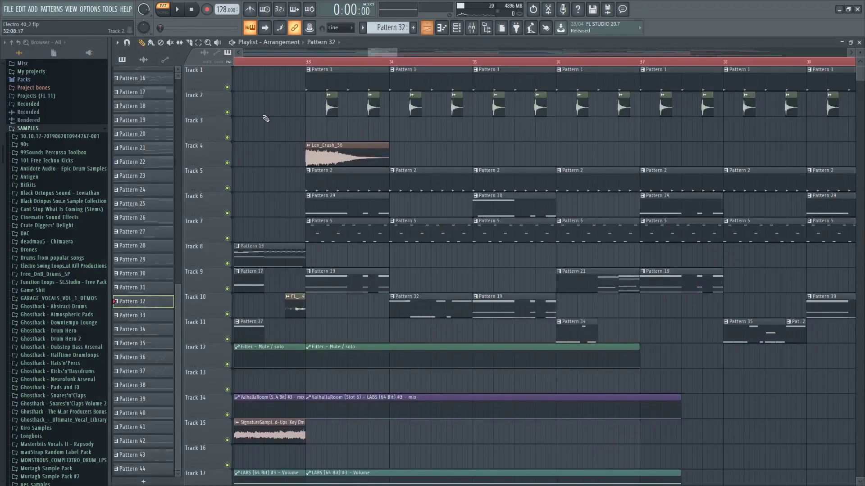
{"action": "scroll", "coordinate": [403, 136], "scroll_direction": "down", "scroll_amount": 6}
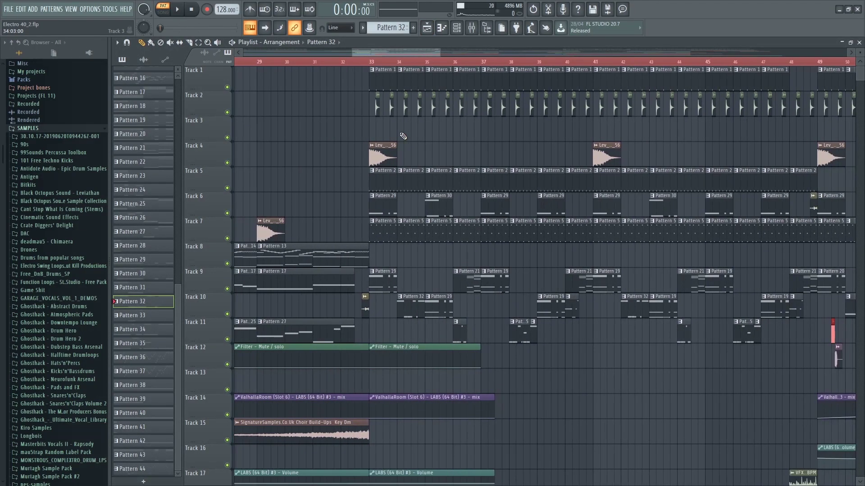
Hide the playlist and move the Channel rack aside to uncover the Serum_x64 #10 patch
{"action": "scroll", "coordinate": [369, 177], "scroll_direction": "up", "scroll_amount": 5}
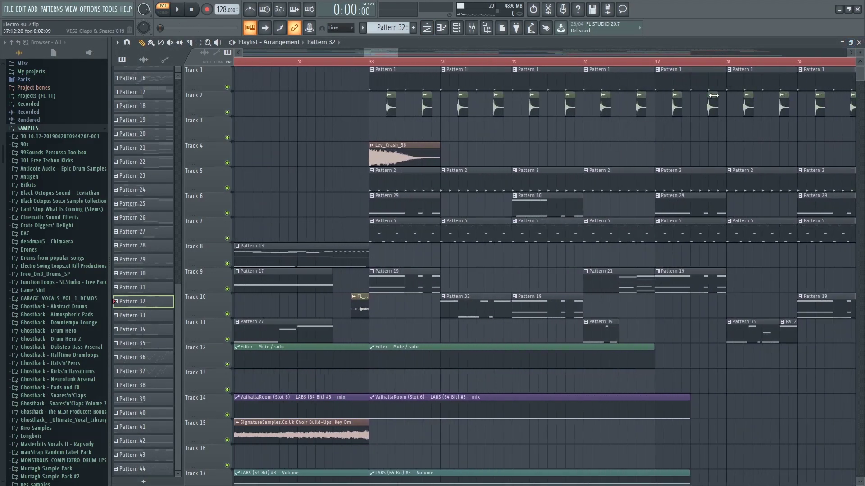
{"action": "left_click", "coordinate": [851, 43]}
{"action": "left_click_drag", "start_coordinate": [528, 45], "coordinate": [711, 70]}
{"action": "left_click", "coordinate": [581, 53]}
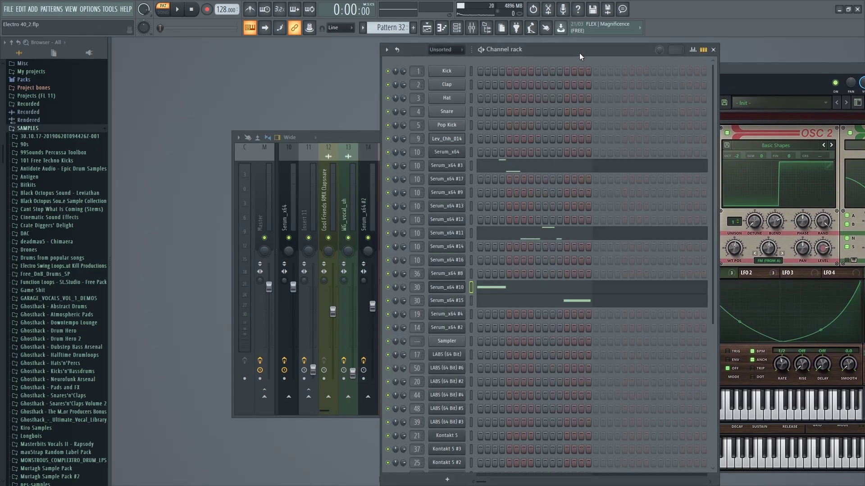
{"action": "left_click_drag", "start_coordinate": [581, 53], "coordinate": [452, 42]}
Review Pattern 32's Serum channels in the Channel rack alongside the Serum_x64 #10 oscillators and filter, and return to the playlist
{"action": "mouse_move", "coordinate": [582, 113]}
{"action": "left_mouse_down"}
{"action": "mouse_move", "coordinate": [583, 277]}
{"action": "mouse_move", "coordinate": [593, 119]}
{"action": "left_mouse_up"}
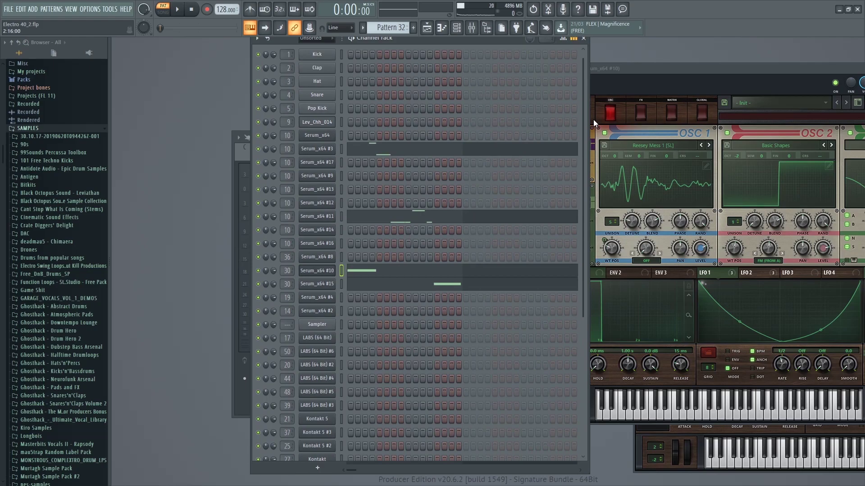
{"action": "left_click_drag", "start_coordinate": [584, 115], "coordinate": [467, 88]}
{"action": "left_click", "coordinate": [469, 46]}
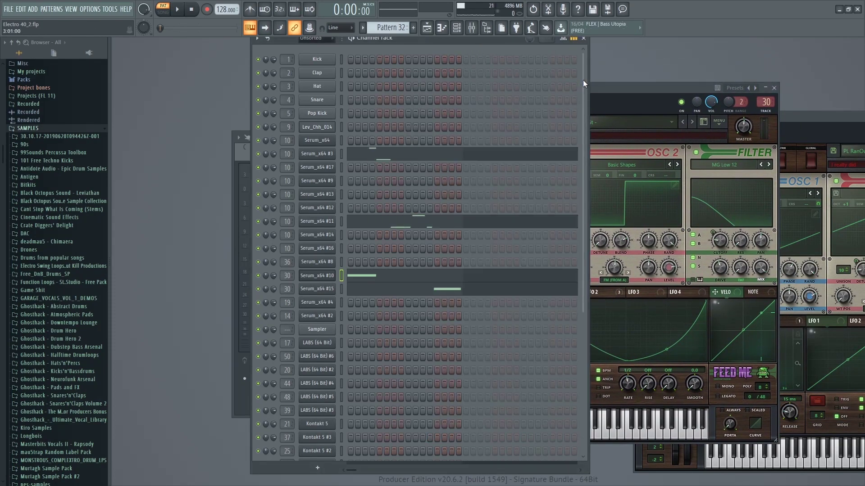
{"action": "mouse_move", "coordinate": [423, 40]}
{"action": "left_mouse_down"}
{"action": "mouse_move", "coordinate": [430, 109]}
{"action": "mouse_move", "coordinate": [432, 46]}
{"action": "left_mouse_up"}
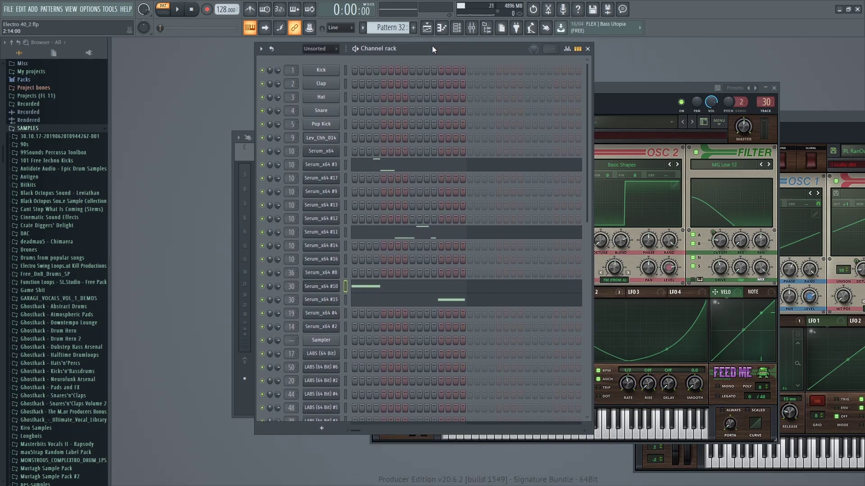
{"action": "mouse_move", "coordinate": [586, 137]}
{"action": "left_mouse_down"}
{"action": "mouse_move", "coordinate": [585, 275]}
{"action": "mouse_move", "coordinate": [595, 196]}
{"action": "mouse_move", "coordinate": [593, 145]}
{"action": "mouse_move", "coordinate": [582, 194]}
{"action": "mouse_move", "coordinate": [585, 114]}
{"action": "mouse_move", "coordinate": [584, 129]}
{"action": "left_mouse_up"}
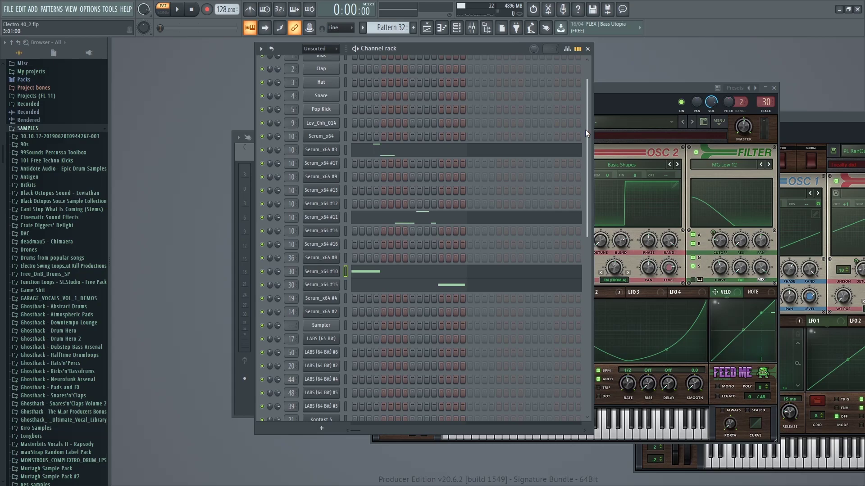
{"action": "key", "text": "F5"}
Solo Track 18 in the playlist and enable Tracks 19, 34 and 30 alongside it
{"action": "scroll", "coordinate": [462, 229], "scroll_direction": "down", "scroll_amount": 8}
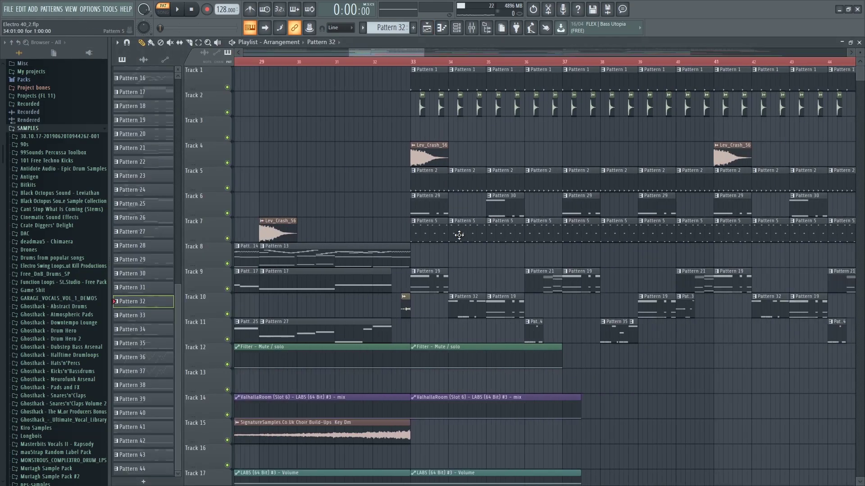
{"action": "scroll", "coordinate": [508, 231], "scroll_direction": "down", "scroll_amount": 3}
{"action": "scroll", "coordinate": [508, 232], "scroll_direction": "up", "scroll_amount": 5}
{"action": "scroll", "coordinate": [453, 201], "scroll_direction": "down", "scroll_amount": 4}
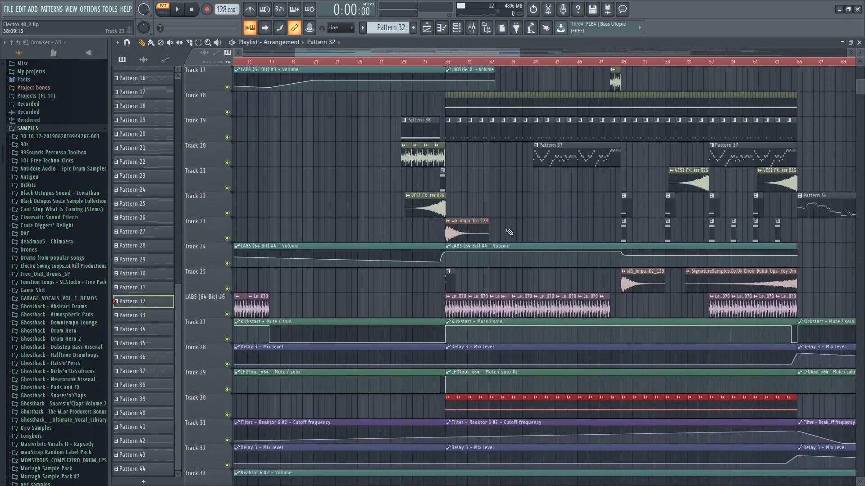
{"action": "scroll", "coordinate": [351, 159], "scroll_direction": "down", "scroll_amount": 1}
{"action": "scroll", "coordinate": [331, 157], "scroll_direction": "up", "scroll_amount": 1}
{"action": "right_click", "coordinate": [227, 113]}
{"action": "left_click", "coordinate": [227, 136]}
{"action": "scroll", "coordinate": [266, 260], "scroll_direction": "down", "scroll_amount": 1}
{"action": "scroll", "coordinate": [269, 263], "scroll_direction": "down", "scroll_amount": 3}
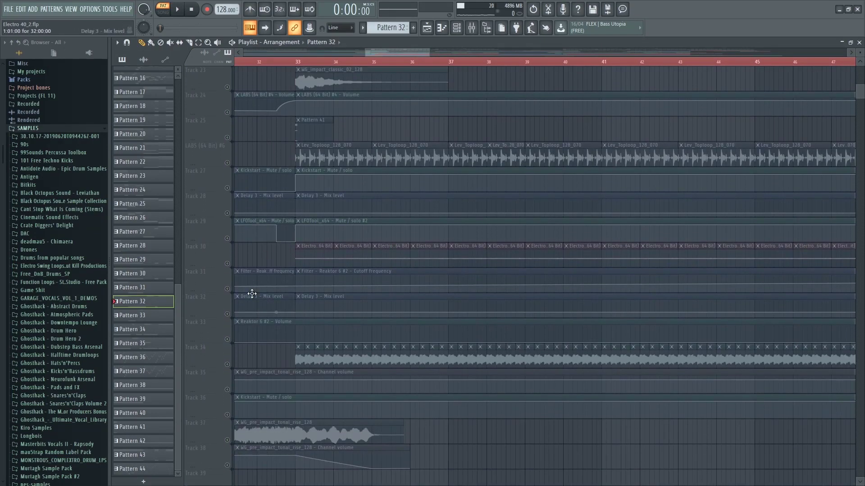
{"action": "left_click", "coordinate": [227, 364]}
{"action": "left_click", "coordinate": [228, 264]}
Play Tracks 18, 19, 30 and 34 together in song mode from bar 33 and stop playback
{"action": "scroll", "coordinate": [353, 170], "scroll_direction": "up", "scroll_amount": 3}
{"action": "key", "text": "space"}
{"action": "scroll", "coordinate": [280, 231], "scroll_direction": "down", "scroll_amount": 6}
{"action": "scroll", "coordinate": [281, 233], "scroll_direction": "up", "scroll_amount": 10}
{"action": "key", "text": "space"}
Examine the clips on Tracks 30 and 34 across the whole arrangement
{"action": "scroll", "coordinate": [293, 189], "scroll_direction": "down", "scroll_amount": 5}
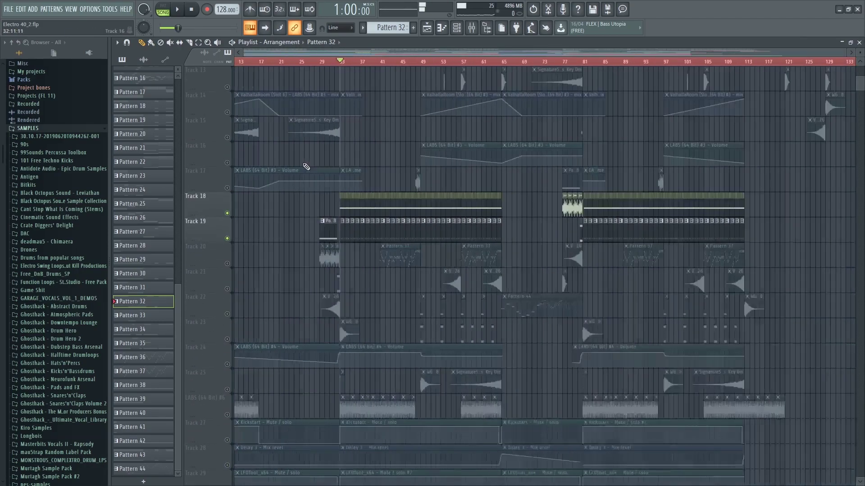
{"action": "scroll", "coordinate": [266, 225], "scroll_direction": "down", "scroll_amount": 4}
{"action": "scroll", "coordinate": [228, 306], "scroll_direction": "down", "scroll_amount": 2}
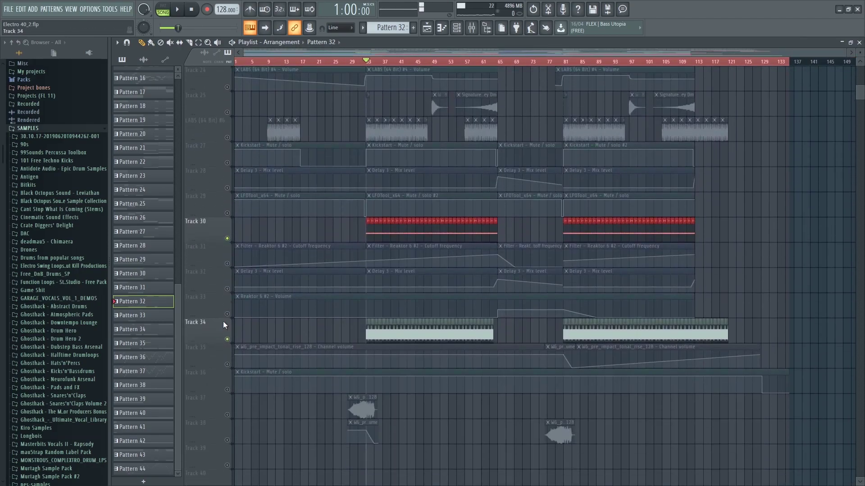
Unmute Track 33 and play the drop from bar 33 with only the active tracks audible
{"action": "left_click", "coordinate": [227, 314]}
{"action": "scroll", "coordinate": [353, 270], "scroll_direction": "up", "scroll_amount": 3}
{"action": "key", "text": "space"}
{"action": "scroll", "coordinate": [507, 199], "scroll_direction": "up", "scroll_amount": 10}
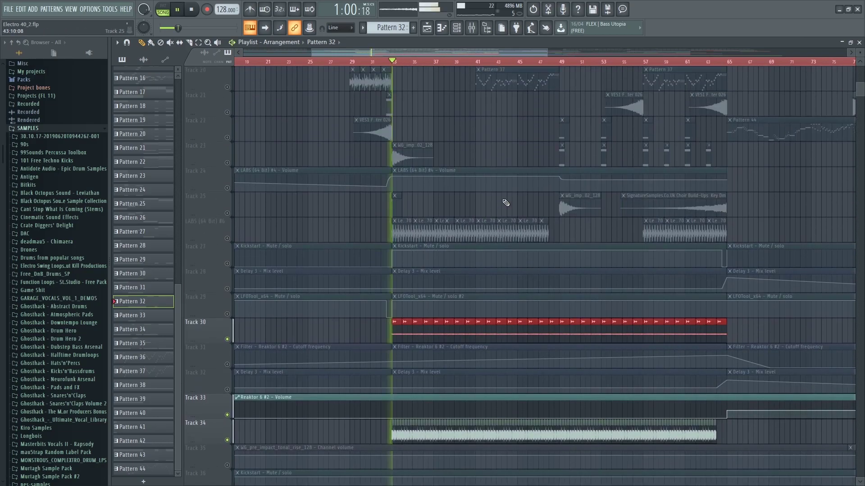
{"action": "scroll", "coordinate": [478, 206], "scroll_direction": "up", "scroll_amount": 3}
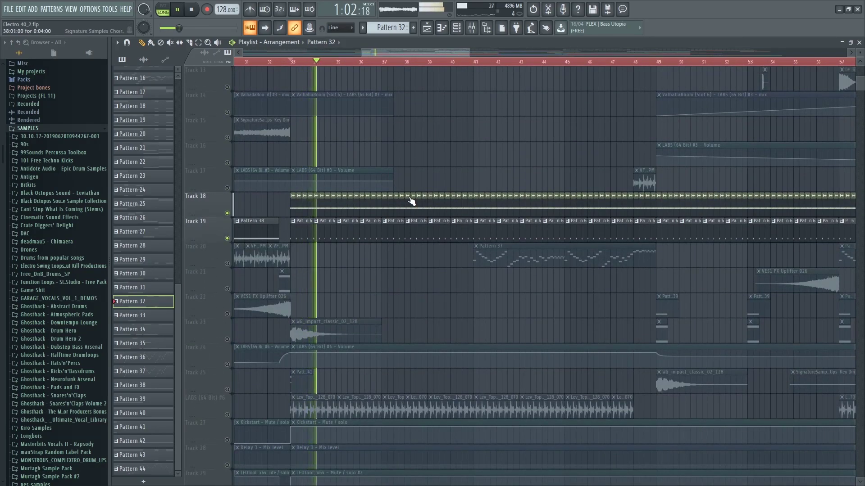
{"action": "scroll", "coordinate": [411, 202], "scroll_direction": "up", "scroll_amount": 2}
{"action": "scroll", "coordinate": [411, 205], "scroll_direction": "down", "scroll_amount": 2}
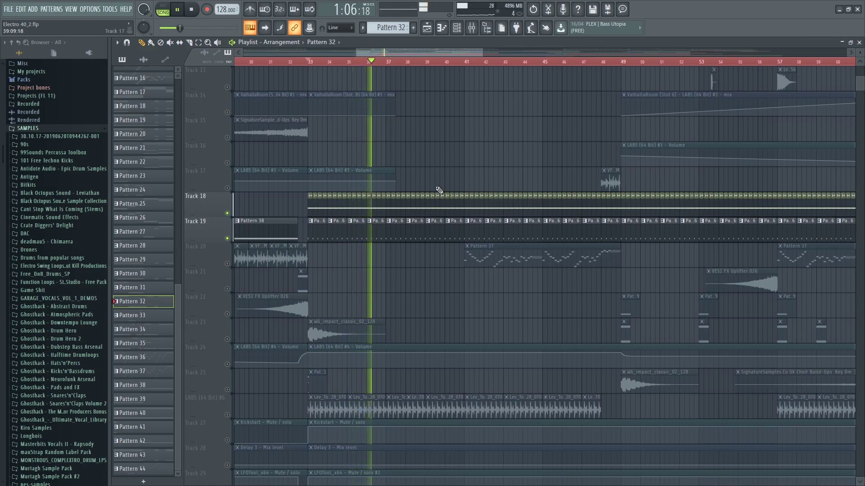
{"action": "scroll", "coordinate": [428, 185], "scroll_direction": "up", "scroll_amount": 4}
{"action": "key", "text": "space"}
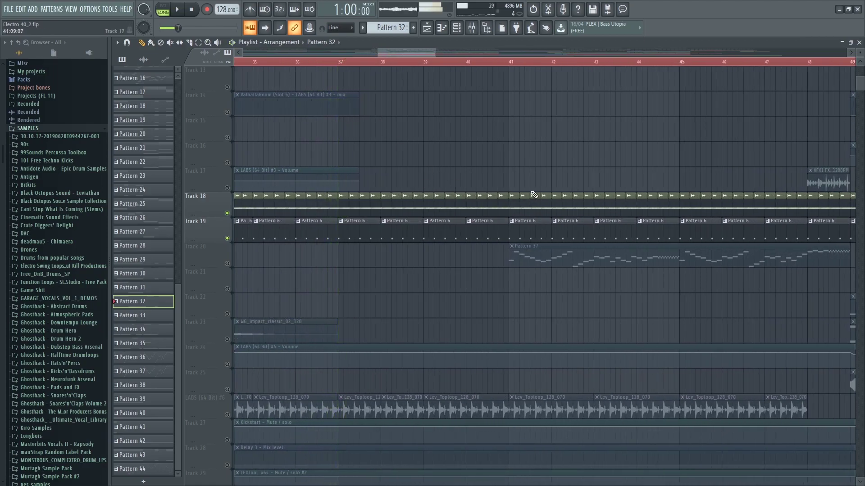
Unmute all playlist tracks together and play the full drop from bar 33
{"action": "scroll", "coordinate": [483, 201], "scroll_direction": "down", "scroll_amount": 4}
{"action": "scroll", "coordinate": [450, 225], "scroll_direction": "down", "scroll_amount": 2}
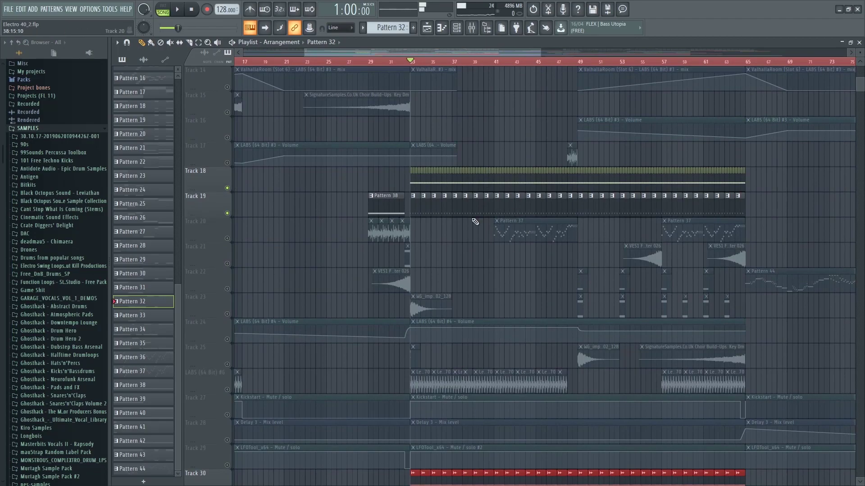
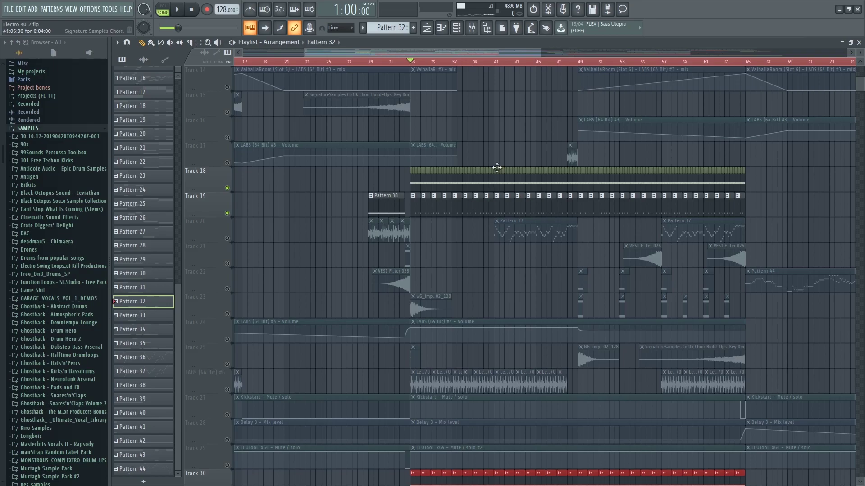
{"action": "scroll", "coordinate": [476, 53], "scroll_direction": "right", "scroll_amount": 2}
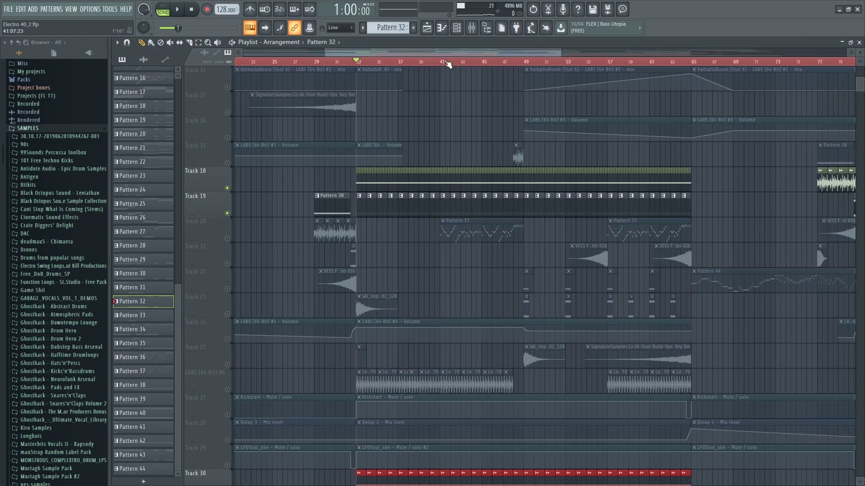
{"action": "scroll", "coordinate": [420, 121], "scroll_direction": "up", "scroll_amount": 4}
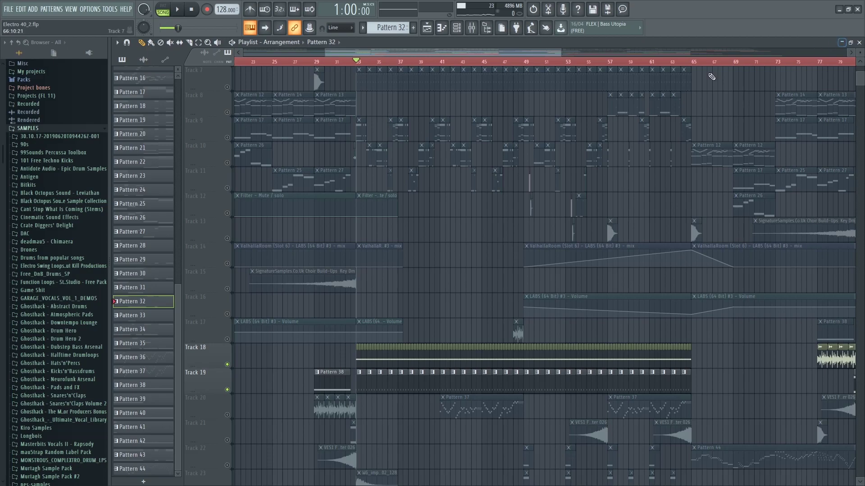
{"action": "scroll", "coordinate": [445, 170], "scroll_direction": "down", "scroll_amount": 4}
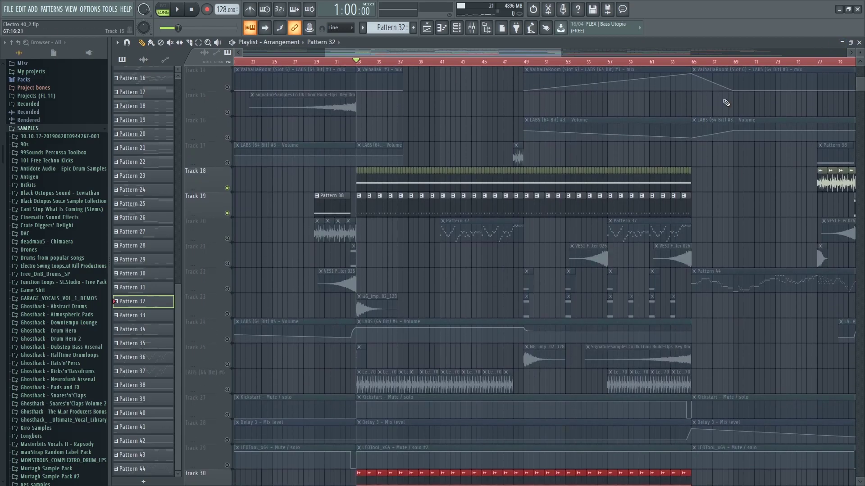
{"action": "right_click", "coordinate": [227, 189]}
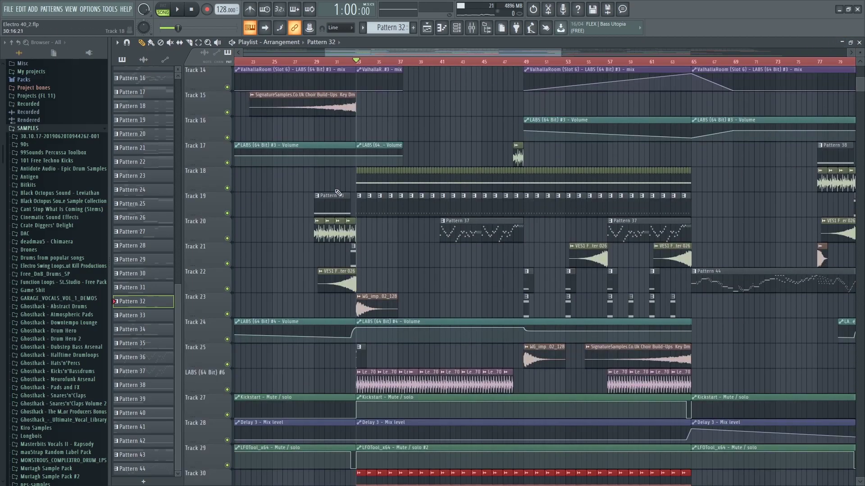
{"action": "key", "text": "space"}
{"action": "scroll", "coordinate": [339, 194], "scroll_direction": "up", "scroll_amount": 5}
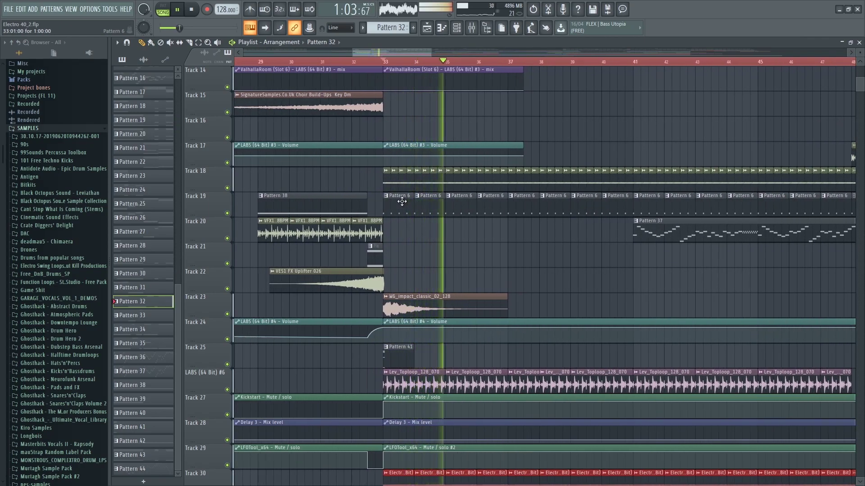
{"action": "key", "text": "space"}
Mute Tracks 18, 19, 30 and 34 in the playlist
{"action": "left_click", "coordinate": [227, 188]}
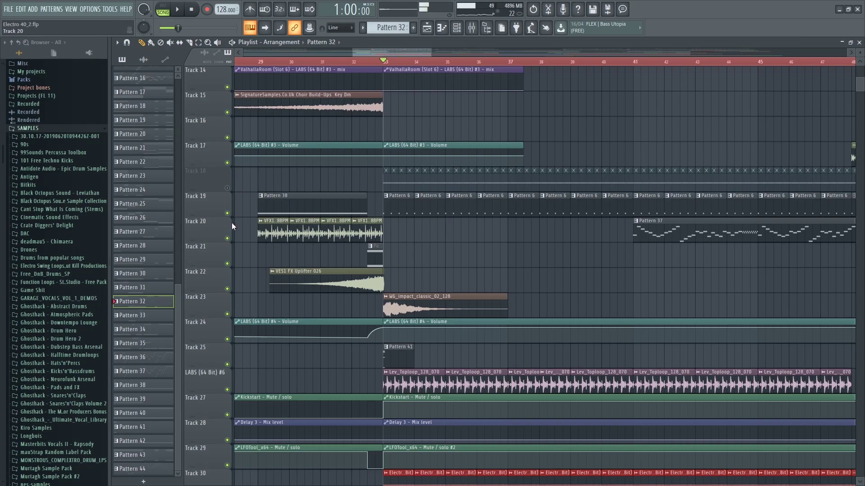
{"action": "scroll", "coordinate": [231, 221], "scroll_direction": "down", "scroll_amount": 3}
{"action": "left_click", "coordinate": [232, 354]}
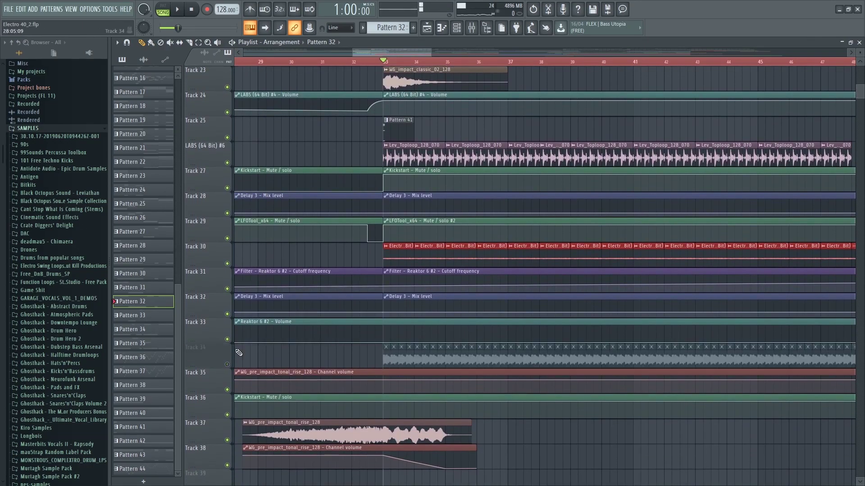
{"action": "left_click", "coordinate": [226, 263]}
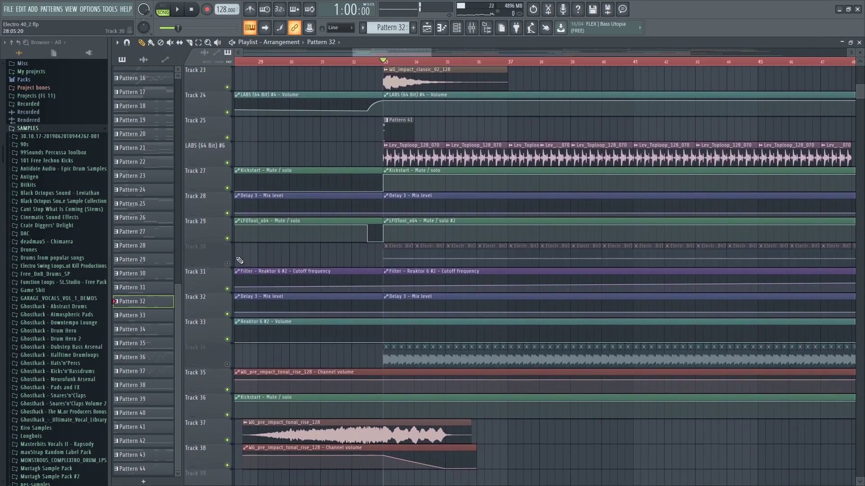
{"action": "scroll", "coordinate": [265, 231], "scroll_direction": "down", "scroll_amount": 3}
{"action": "scroll", "coordinate": [265, 230], "scroll_direction": "up", "scroll_amount": 10}
{"action": "scroll", "coordinate": [265, 228], "scroll_direction": "down", "scroll_amount": 2}
{"action": "scroll", "coordinate": [265, 227], "scroll_direction": "down", "scroll_amount": 3}
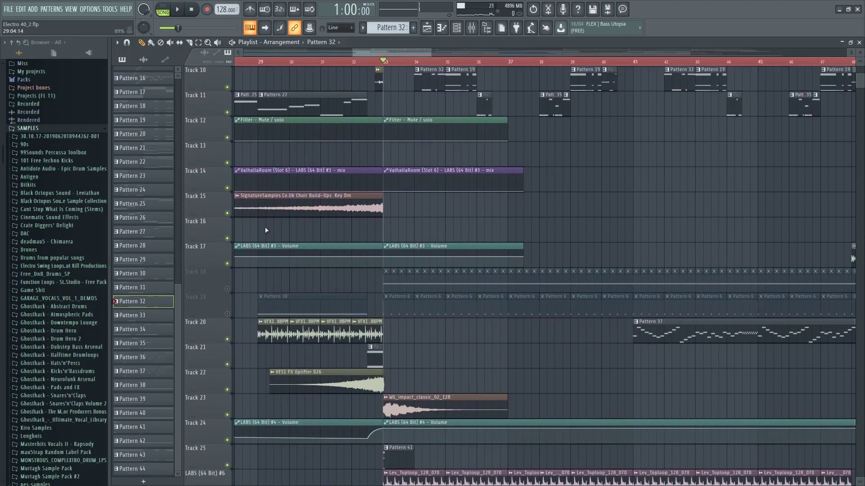
Play the drop from bar 33 without the muted layers, muting Track 7 as well during playback
{"action": "key", "text": "space"}
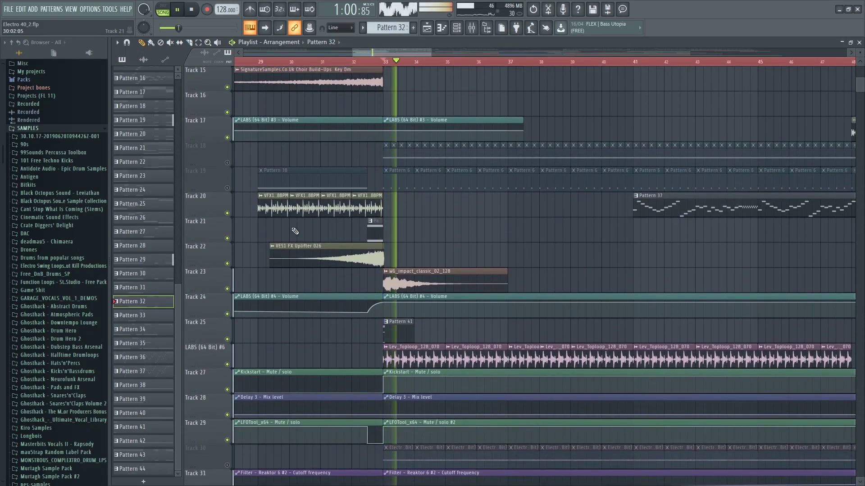
{"action": "scroll", "coordinate": [360, 224], "scroll_direction": "up", "scroll_amount": 1}
{"action": "scroll", "coordinate": [369, 221], "scroll_direction": "up", "scroll_amount": 2}
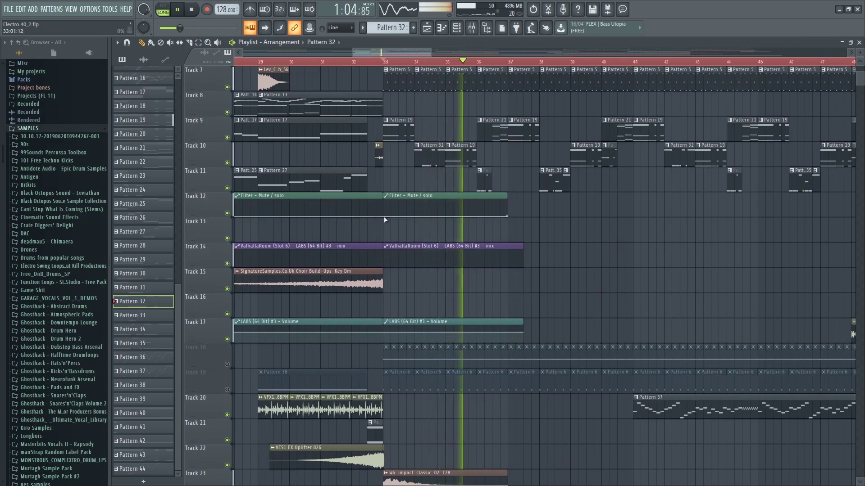
{"action": "scroll", "coordinate": [400, 232], "scroll_direction": "down", "scroll_amount": 3}
{"action": "scroll", "coordinate": [392, 233], "scroll_direction": "up", "scroll_amount": 2}
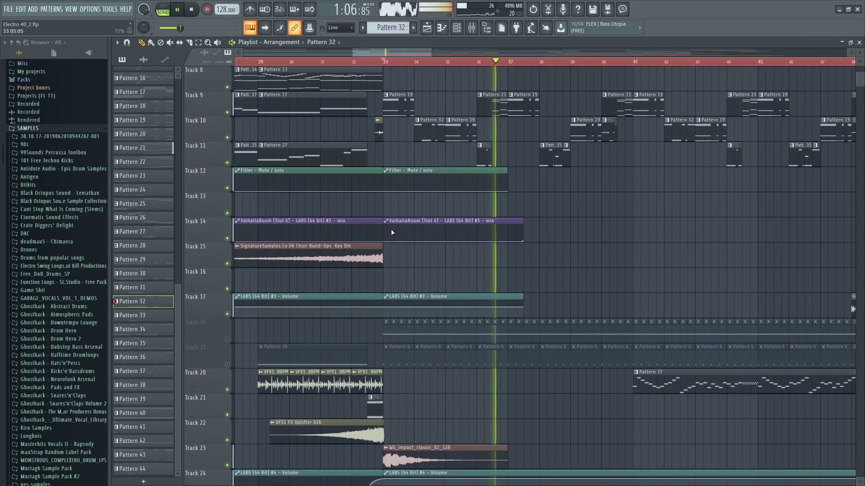
{"action": "scroll", "coordinate": [270, 206], "scroll_direction": "up", "scroll_amount": 2}
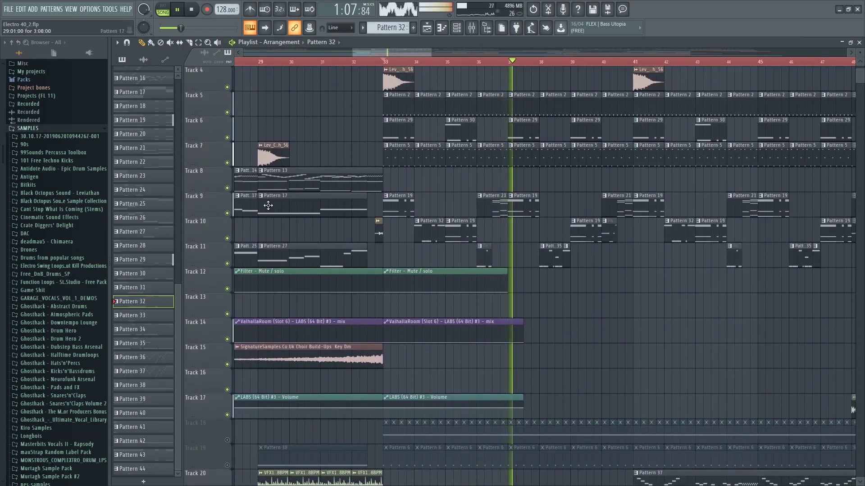
{"action": "left_click", "coordinate": [227, 163]}
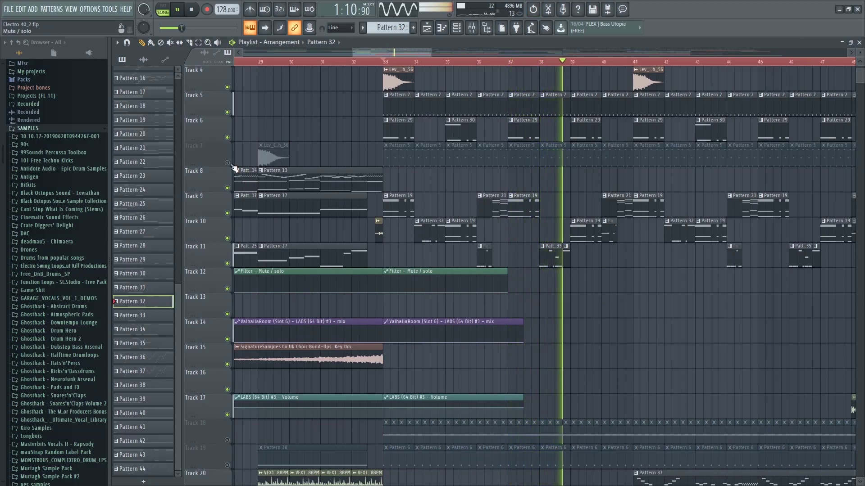
{"action": "scroll", "coordinate": [389, 204], "scroll_direction": "down", "scroll_amount": 1}
{"action": "scroll", "coordinate": [388, 204], "scroll_direction": "down", "scroll_amount": 2}
{"action": "scroll", "coordinate": [514, 193], "scroll_direction": "up", "scroll_amount": 3}
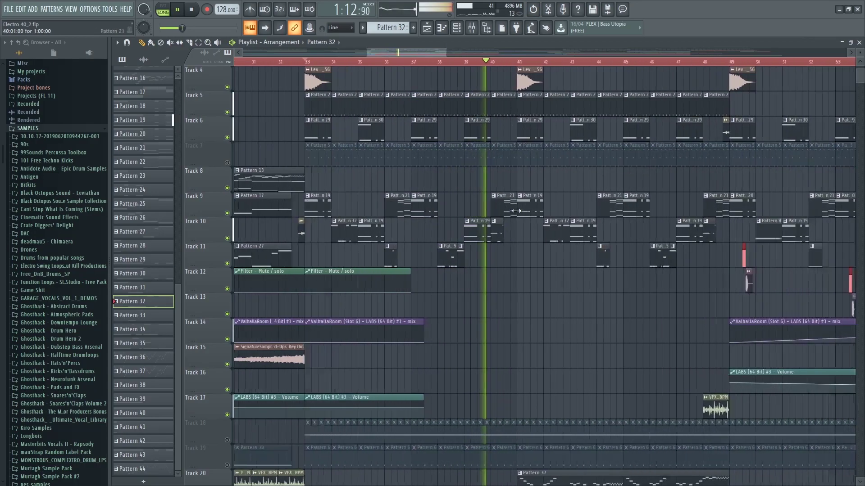
{"action": "key", "text": "space"}
Unmute every playlist track again, including Tracks 7, 18, 19, 30 and 34
{"action": "right_click", "coordinate": [228, 162]}
{"action": "right_click", "coordinate": [227, 162]}
{"action": "scroll", "coordinate": [360, 176], "scroll_direction": "down", "scroll_amount": 5}
{"action": "scroll", "coordinate": [360, 176], "scroll_direction": "down", "scroll_amount": 4}
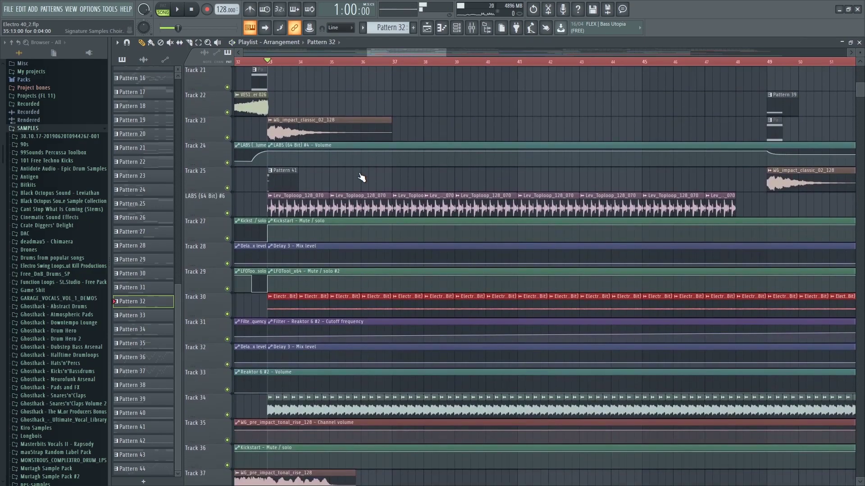
{"action": "scroll", "coordinate": [474, 219], "scroll_direction": "down", "scroll_amount": 4}
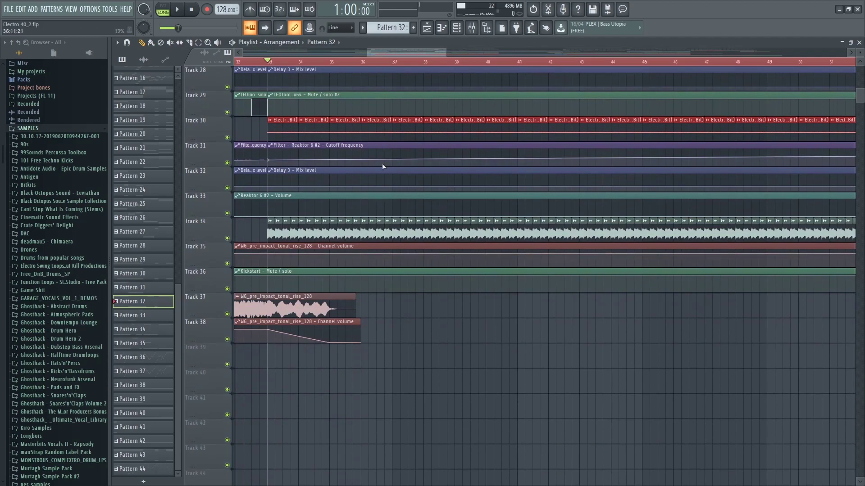
Examine how the drop's patterns, samples and automation clips are layered across the playlist tracks from bar 33 on
{"action": "scroll", "coordinate": [383, 161], "scroll_direction": "up", "scroll_amount": 15}
{"action": "mouse_move", "coordinate": [419, 51]}
{"action": "left_mouse_down"}
{"action": "mouse_move", "coordinate": [439, 51]}
{"action": "mouse_move", "coordinate": [401, 51]}
{"action": "mouse_move", "coordinate": [416, 52]}
{"action": "left_mouse_up"}
{"action": "scroll", "coordinate": [366, 195], "scroll_direction": "down", "scroll_amount": 9}
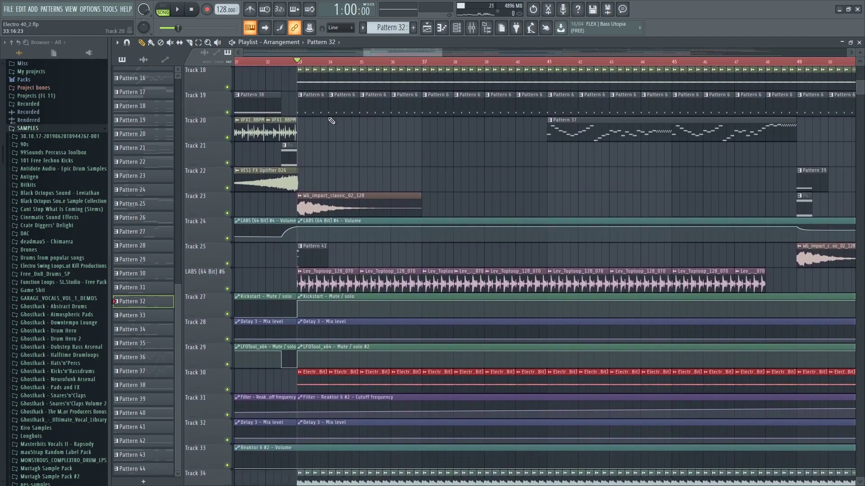
{"action": "scroll", "coordinate": [522, 156], "scroll_direction": "up", "scroll_amount": 9}
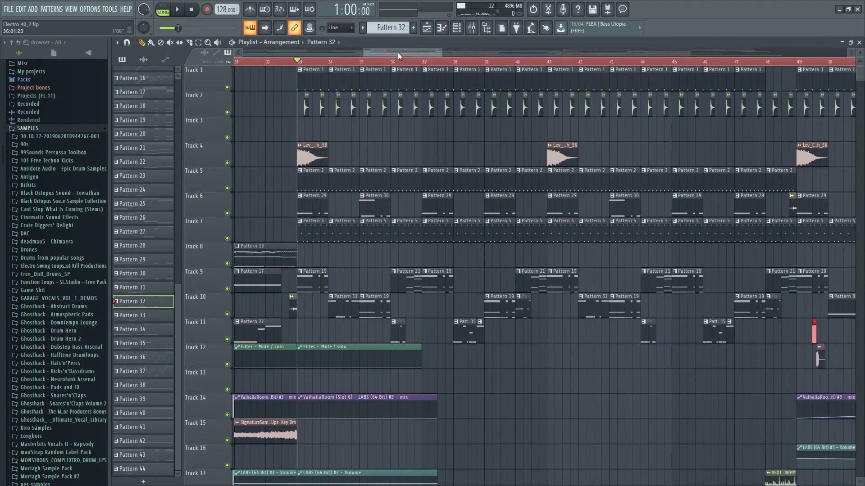
{"action": "mouse_move", "coordinate": [398, 52]}
{"action": "left_mouse_down"}
{"action": "mouse_move", "coordinate": [378, 53]}
{"action": "mouse_move", "coordinate": [429, 68]}
{"action": "mouse_move", "coordinate": [395, 60]}
{"action": "left_mouse_up"}
{"action": "scroll", "coordinate": [388, 67], "scroll_direction": "up", "scroll_amount": 4}
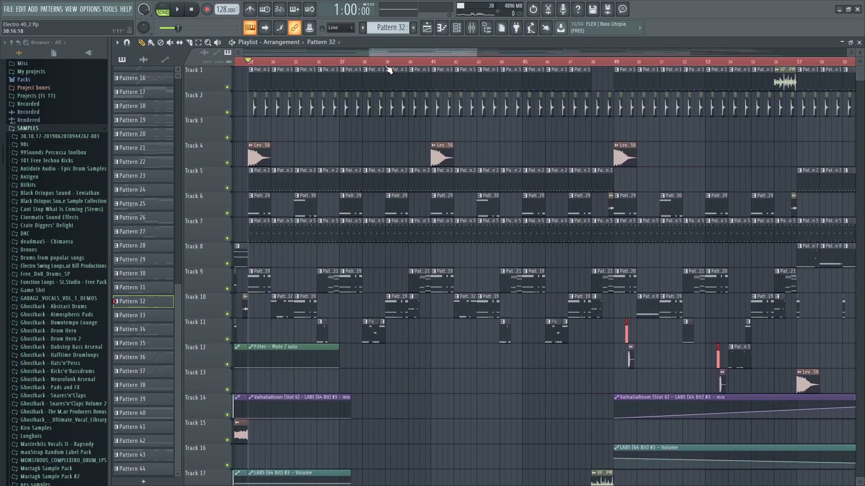
{"action": "scroll", "coordinate": [335, 169], "scroll_direction": "down", "scroll_amount": 1}
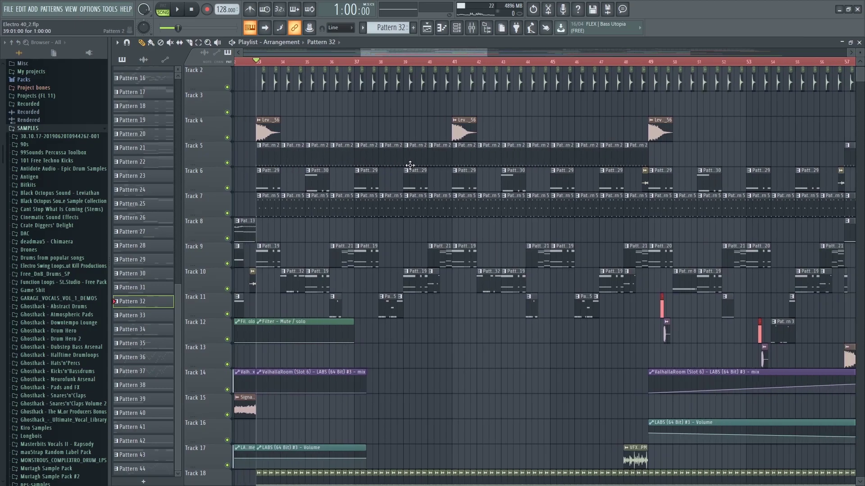
{"action": "scroll", "coordinate": [286, 175], "scroll_direction": "down", "scroll_amount": 8}
{"action": "scroll", "coordinate": [349, 63], "scroll_direction": "up", "scroll_amount": 2}
{"action": "scroll", "coordinate": [351, 67], "scroll_direction": "up", "scroll_amount": 8}
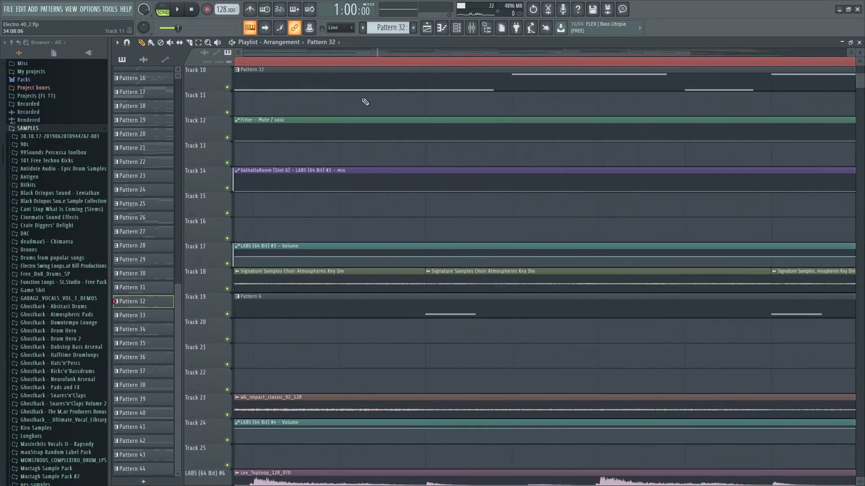
{"action": "scroll", "coordinate": [365, 102], "scroll_direction": "down", "scroll_amount": 9}
{"action": "scroll", "coordinate": [370, 92], "scroll_direction": "up", "scroll_amount": 7}
{"action": "scroll", "coordinate": [381, 83], "scroll_direction": "up", "scroll_amount": 2}
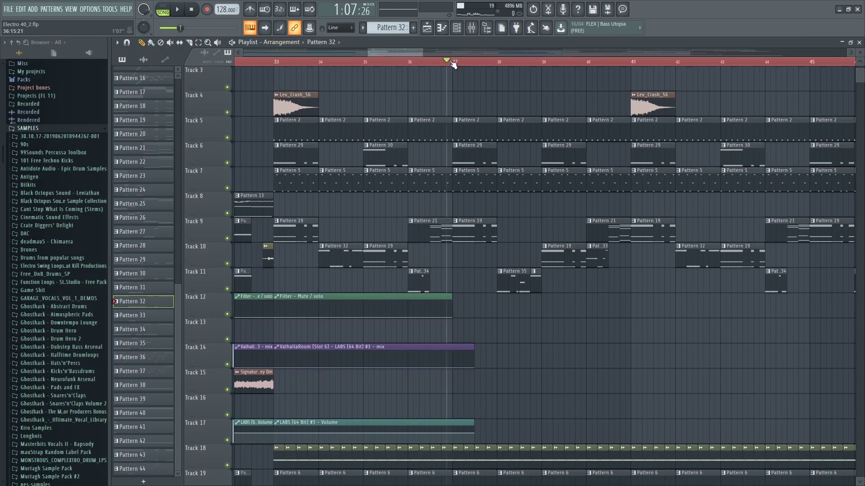
Move the playhead to bar 37 and select the time range from bar 33 to bar 41 across all tracks
{"action": "left_click", "coordinate": [449, 56]}
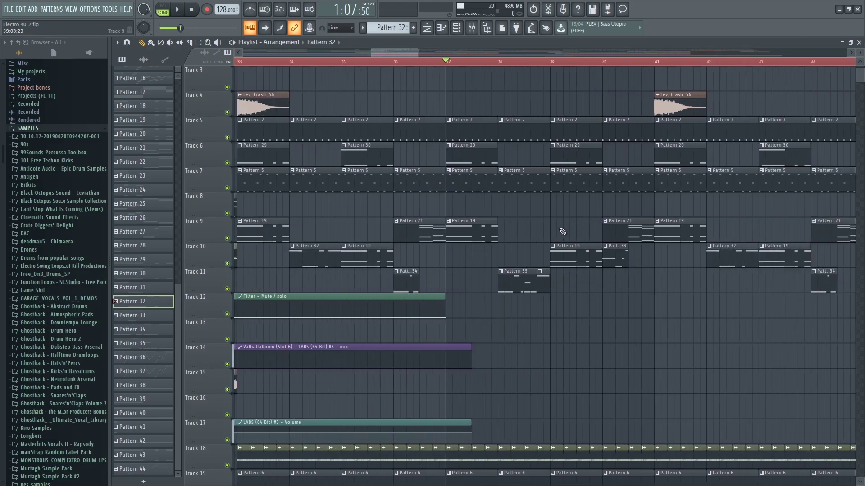
{"action": "scroll", "coordinate": [562, 232], "scroll_direction": "down", "scroll_amount": 5}
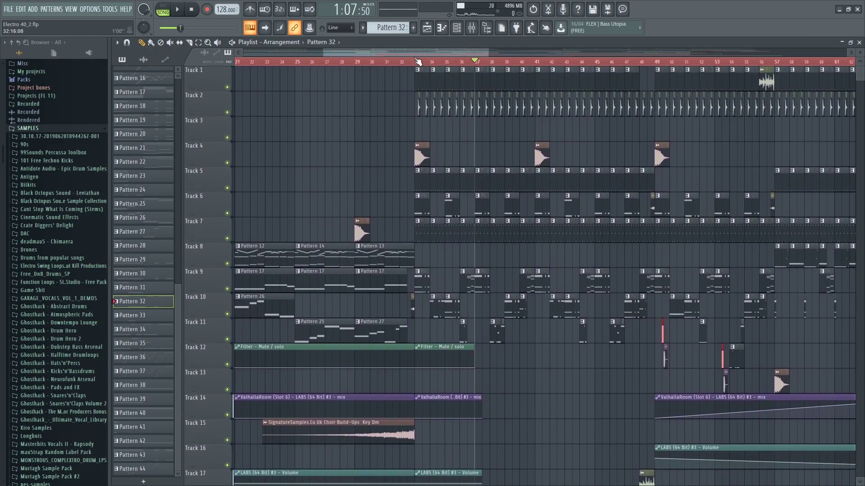
{"action": "left_click_drag", "start_coordinate": [415, 60], "coordinate": [517, 64]}
{"action": "scroll", "coordinate": [496, 136], "scroll_direction": "right", "scroll_amount": 5}
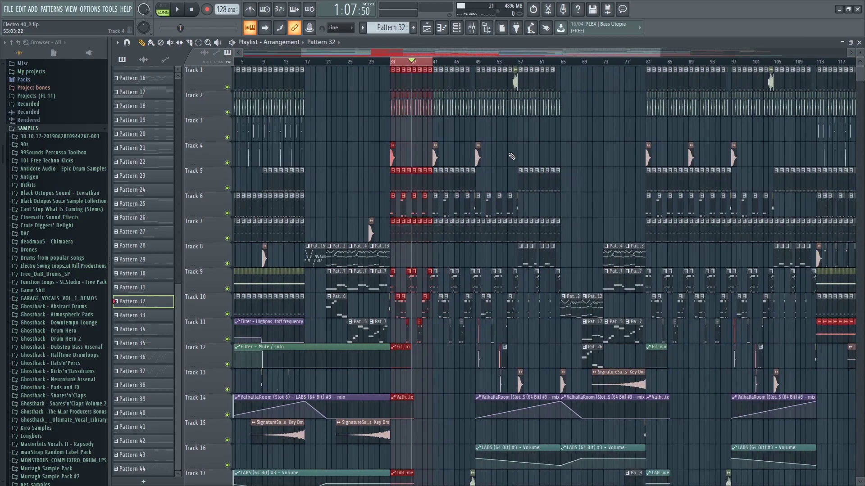
{"action": "scroll", "coordinate": [463, 188], "scroll_direction": "up", "scroll_amount": 2}
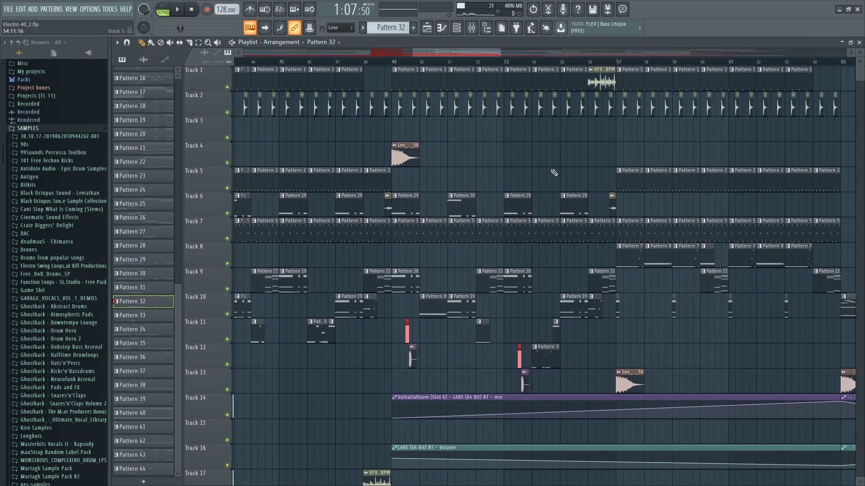
{"action": "scroll", "coordinate": [559, 162], "scroll_direction": "down", "scroll_amount": 4}
Clear the time selection and examine the clips on Tracks 9 to 34 through the drop and the following sections
{"action": "right_click", "coordinate": [502, 63]}
{"action": "scroll", "coordinate": [522, 174], "scroll_direction": "up", "scroll_amount": 3}
{"action": "scroll", "coordinate": [521, 177], "scroll_direction": "down", "scroll_amount": 6}
{"action": "scroll", "coordinate": [442, 191], "scroll_direction": "down", "scroll_amount": 2}
{"action": "scroll", "coordinate": [396, 243], "scroll_direction": "up", "scroll_amount": 3}
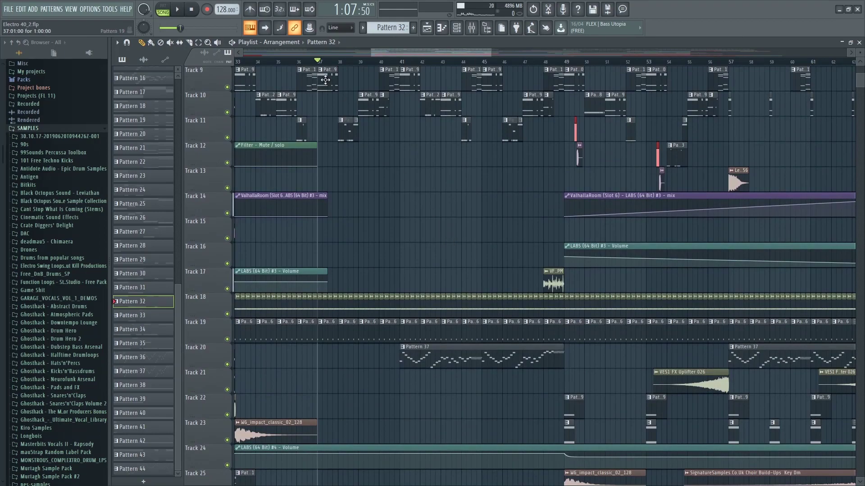
{"action": "scroll", "coordinate": [396, 189], "scroll_direction": "down", "scroll_amount": 4}
{"action": "scroll", "coordinate": [405, 207], "scroll_direction": "down", "scroll_amount": 3}
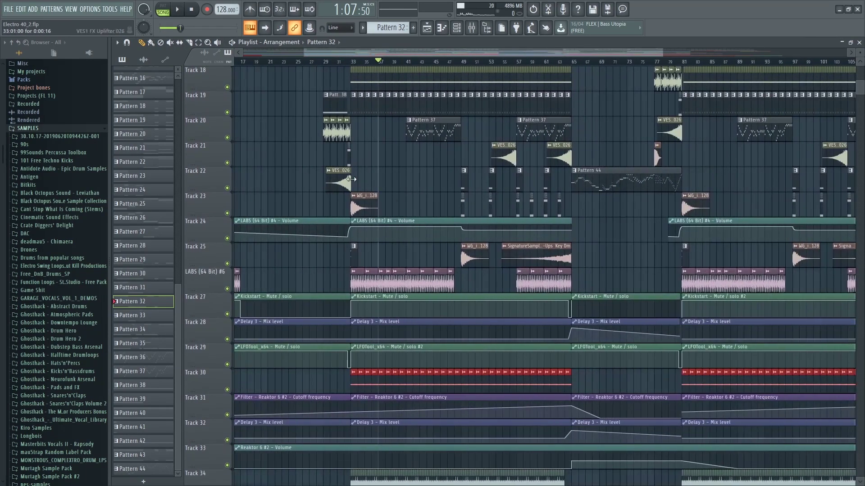
Move the playhead to bar 41 and play the arrangement from there
{"action": "scroll", "coordinate": [366, 176], "scroll_direction": "up", "scroll_amount": 3}
{"action": "scroll", "coordinate": [374, 135], "scroll_direction": "up", "scroll_amount": 3}
{"action": "scroll", "coordinate": [334, 74], "scroll_direction": "up", "scroll_amount": 3}
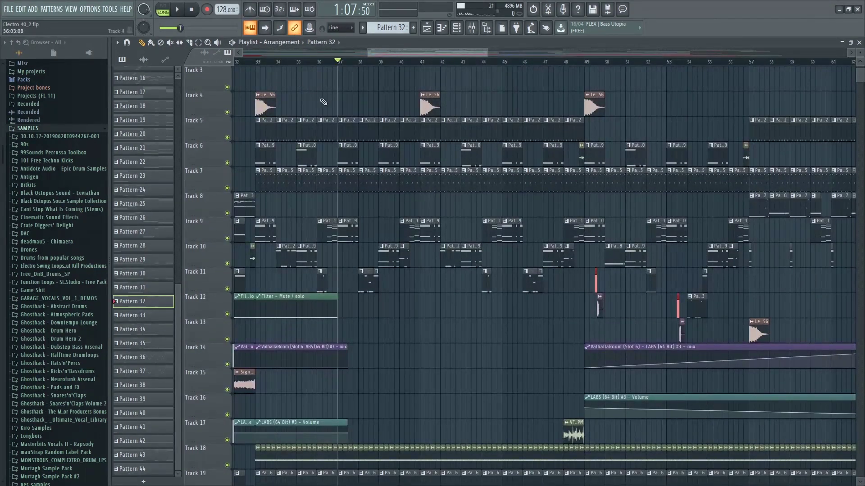
{"action": "left_click", "coordinate": [435, 62]}
{"action": "scroll", "coordinate": [475, 225], "scroll_direction": "down", "scroll_amount": 4}
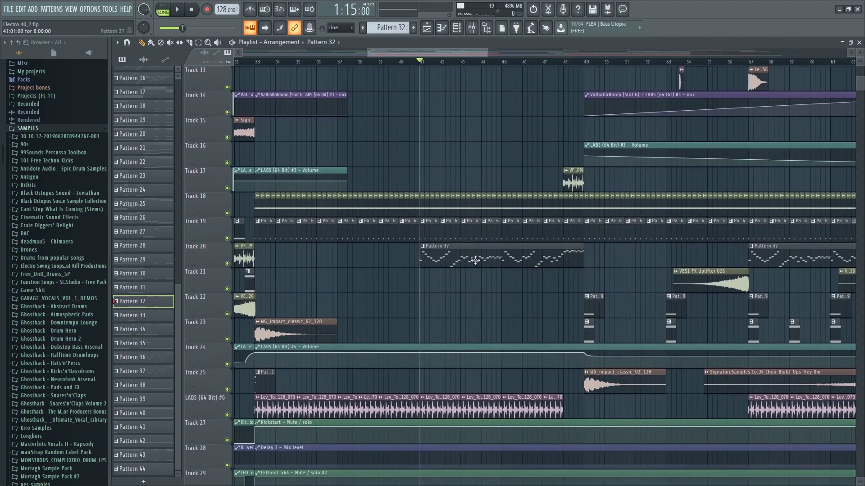
{"action": "scroll", "coordinate": [626, 232], "scroll_direction": "up", "scroll_amount": 3}
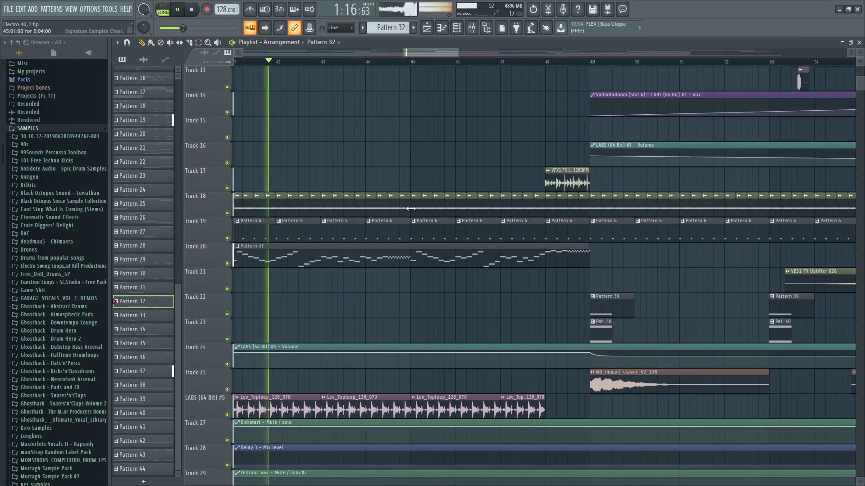
Follow the playback from bar 41 towards bar 49, examining the clips on Tracks 5 to 27, and stop it
{"action": "scroll", "coordinate": [411, 209], "scroll_direction": "up", "scroll_amount": 3}
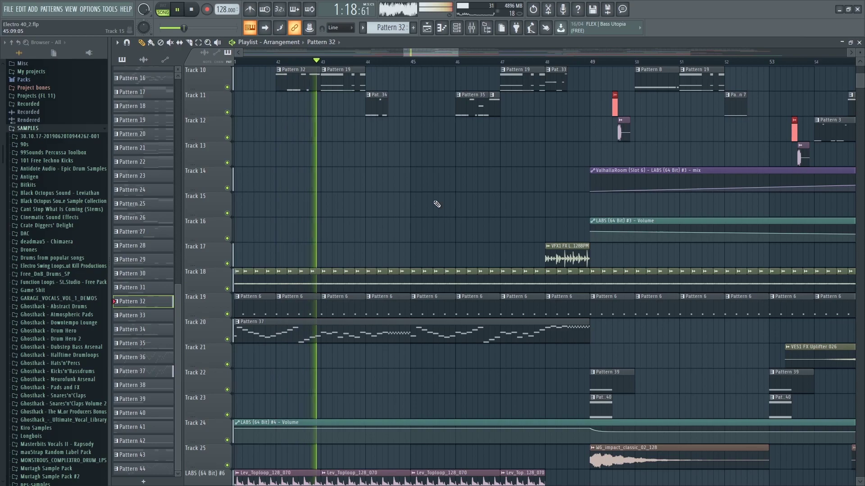
{"action": "scroll", "coordinate": [428, 199], "scroll_direction": "up", "scroll_amount": 5}
{"action": "scroll", "coordinate": [428, 199], "scroll_direction": "down", "scroll_amount": 4}
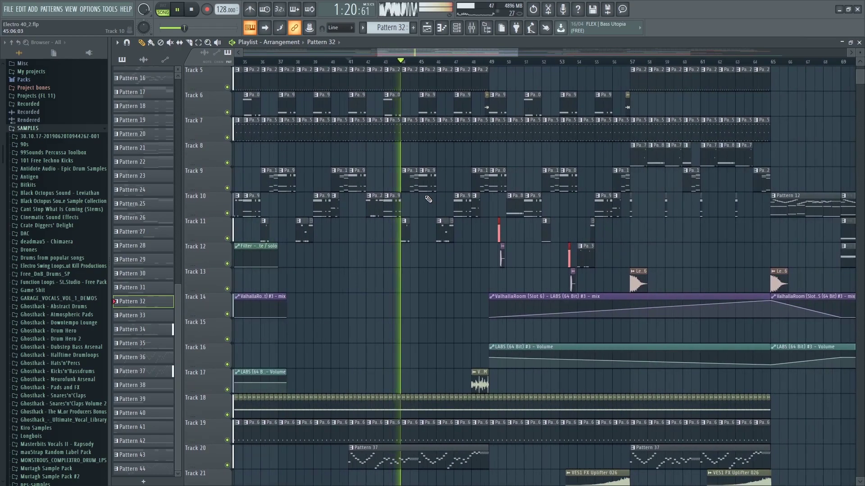
{"action": "scroll", "coordinate": [427, 198], "scroll_direction": "down", "scroll_amount": 6}
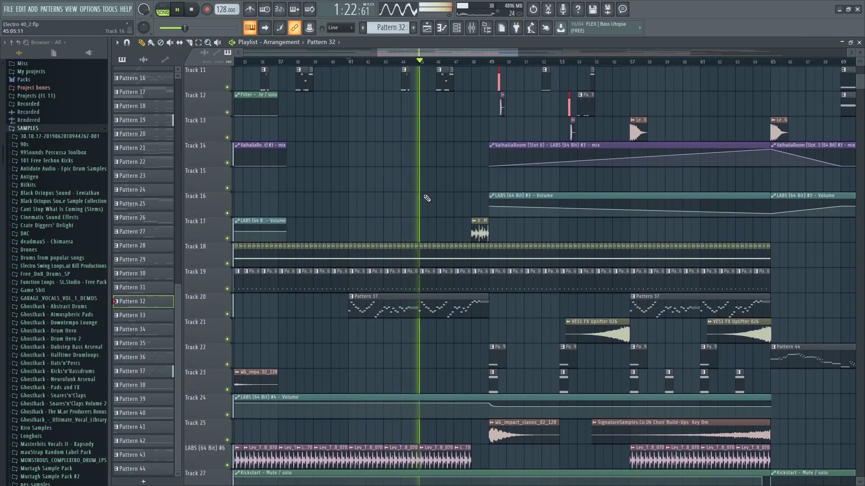
{"action": "scroll", "coordinate": [428, 199], "scroll_direction": "up", "scroll_amount": 2}
{"action": "scroll", "coordinate": [427, 198], "scroll_direction": "up", "scroll_amount": 3}
{"action": "scroll", "coordinate": [427, 198], "scroll_direction": "up", "scroll_amount": 1}
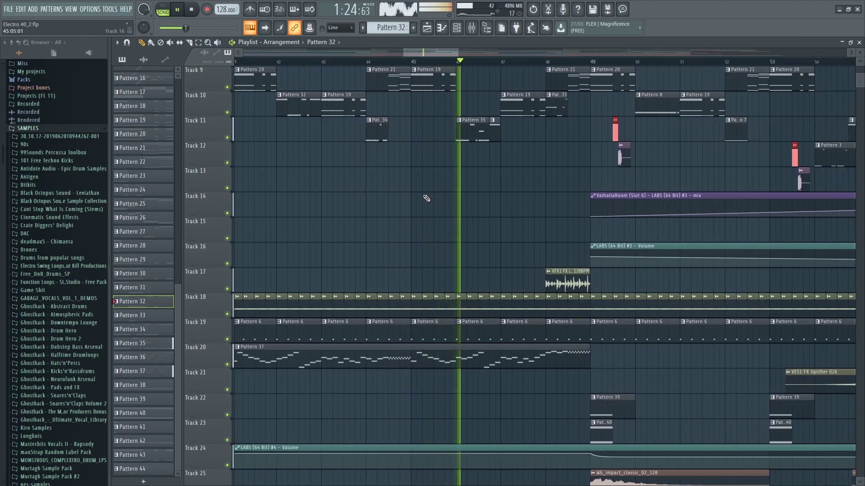
{"action": "scroll", "coordinate": [427, 199], "scroll_direction": "down", "scroll_amount": 3}
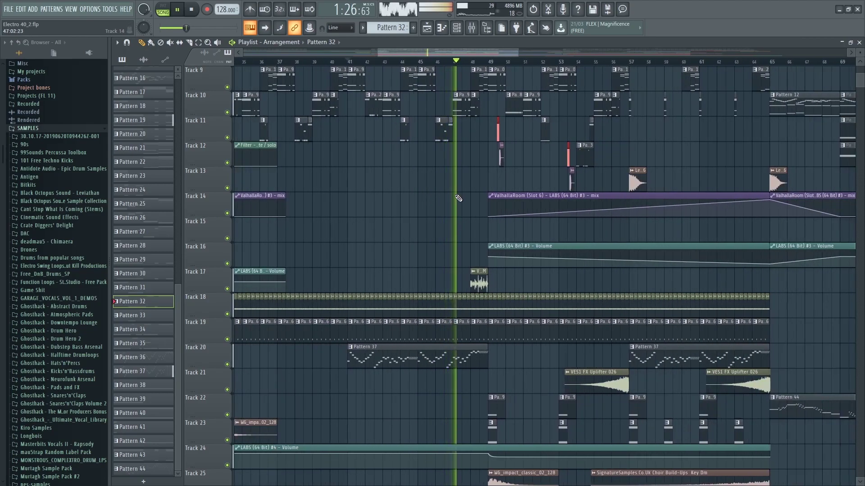
{"action": "scroll", "coordinate": [458, 198], "scroll_direction": "up", "scroll_amount": 4}
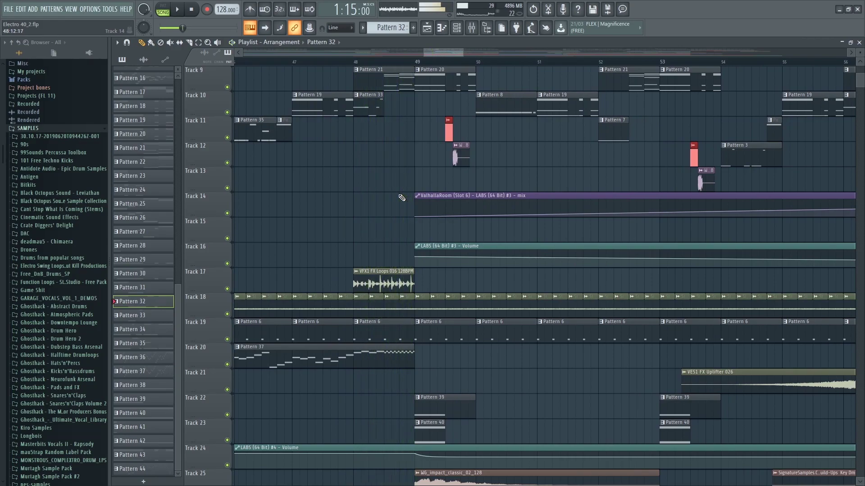
Examine how the clips on Tracks 1 to 33 are arranged from bar 49 to bar 65
{"action": "scroll", "coordinate": [401, 198], "scroll_direction": "down", "scroll_amount": 10}
{"action": "scroll", "coordinate": [401, 198], "scroll_direction": "down", "scroll_amount": 3}
{"action": "scroll", "coordinate": [402, 199], "scroll_direction": "up", "scroll_amount": 8}
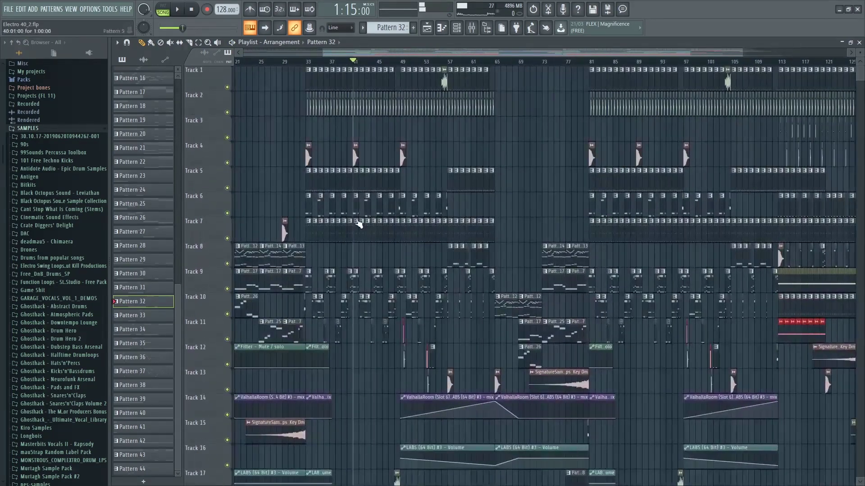
{"action": "scroll", "coordinate": [336, 218], "scroll_direction": "up", "scroll_amount": 3}
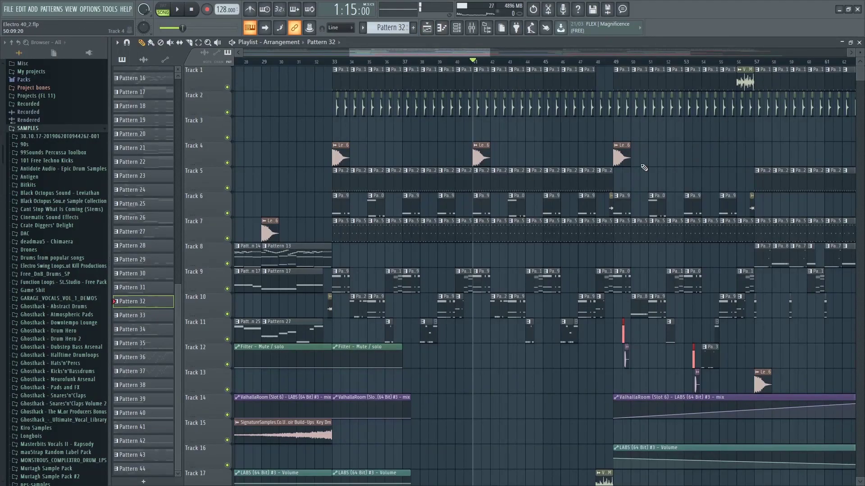
{"action": "scroll", "coordinate": [380, 147], "scroll_direction": "down", "scroll_amount": 5}
{"action": "scroll", "coordinate": [378, 147], "scroll_direction": "up", "scroll_amount": 5}
{"action": "scroll", "coordinate": [283, 175], "scroll_direction": "down", "scroll_amount": 2}
{"action": "scroll", "coordinate": [472, 227], "scroll_direction": "up", "scroll_amount": 3}
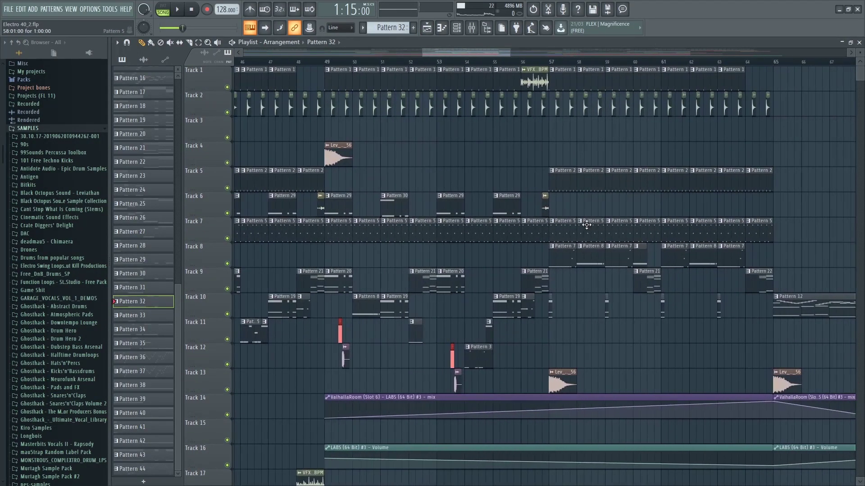
{"action": "scroll", "coordinate": [407, 234], "scroll_direction": "down", "scroll_amount": 5}
{"action": "scroll", "coordinate": [387, 198], "scroll_direction": "down", "scroll_amount": 3}
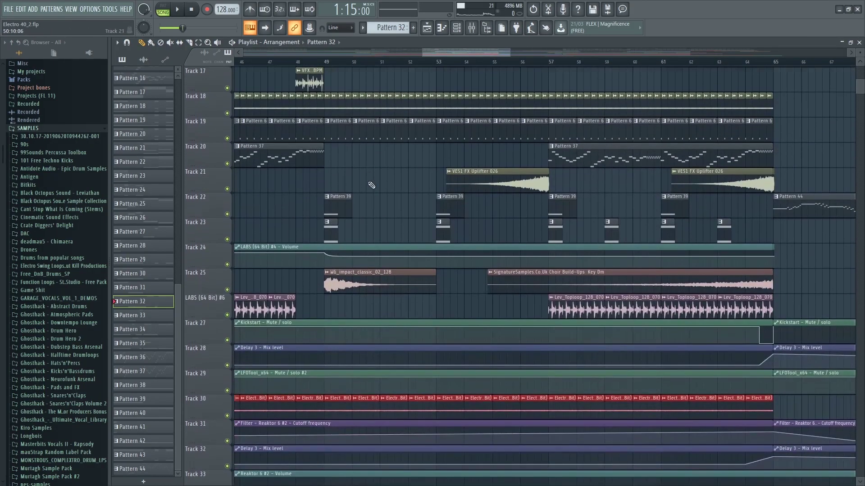
Move the playhead to bar 49 and play the second part of the drop
{"action": "scroll", "coordinate": [371, 187], "scroll_direction": "up", "scroll_amount": 8}
{"action": "scroll", "coordinate": [360, 158], "scroll_direction": "down", "scroll_amount": 10}
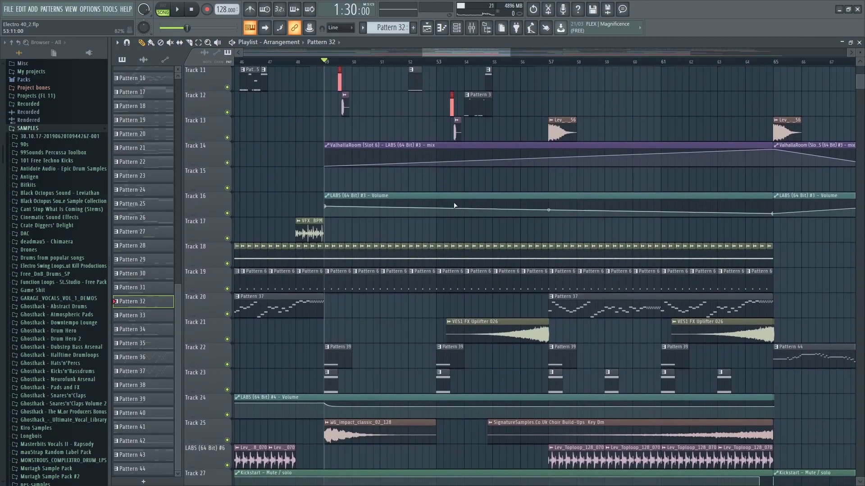
{"action": "scroll", "coordinate": [281, 145], "scroll_direction": "up", "scroll_amount": 4}
{"action": "scroll", "coordinate": [384, 179], "scroll_direction": "up", "scroll_amount": 3}
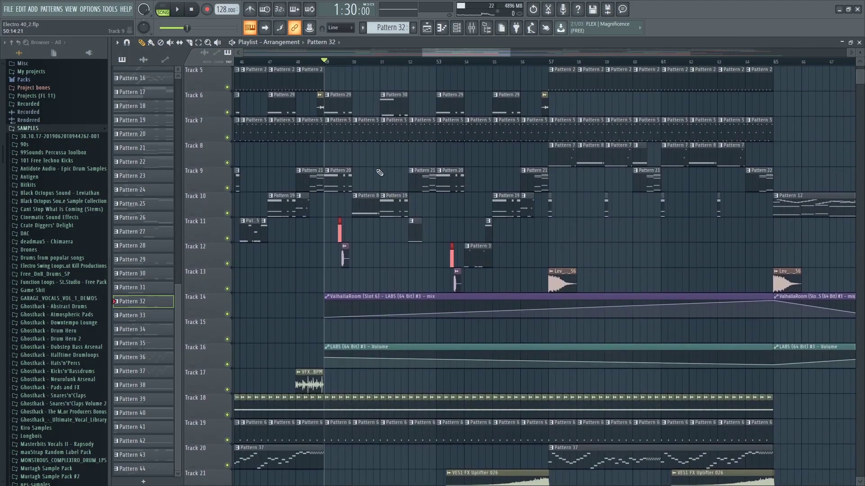
{"action": "scroll", "coordinate": [357, 166], "scroll_direction": "up", "scroll_amount": 3, "text": "ctrl"}
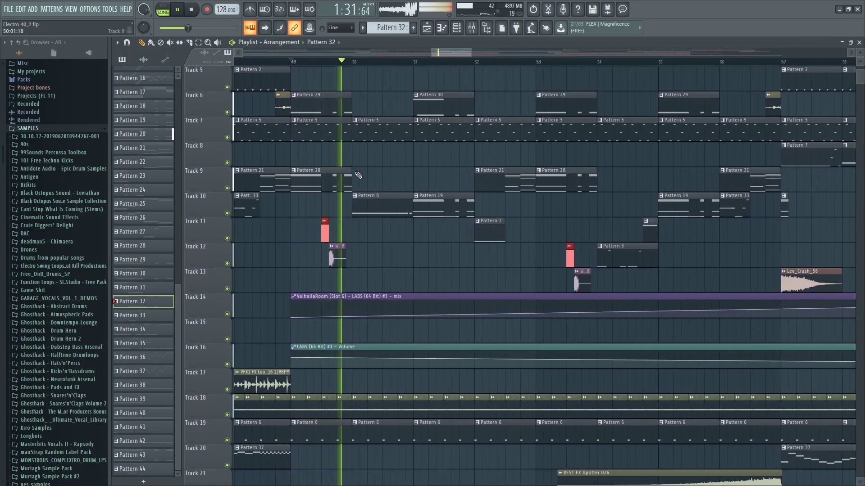
Follow the playback from bar 49 to bar 65, examining the pattern, sample and automation clips, and stop it
{"action": "scroll", "coordinate": [401, 169], "scroll_direction": "down", "scroll_amount": 2, "text": "ctrl"}
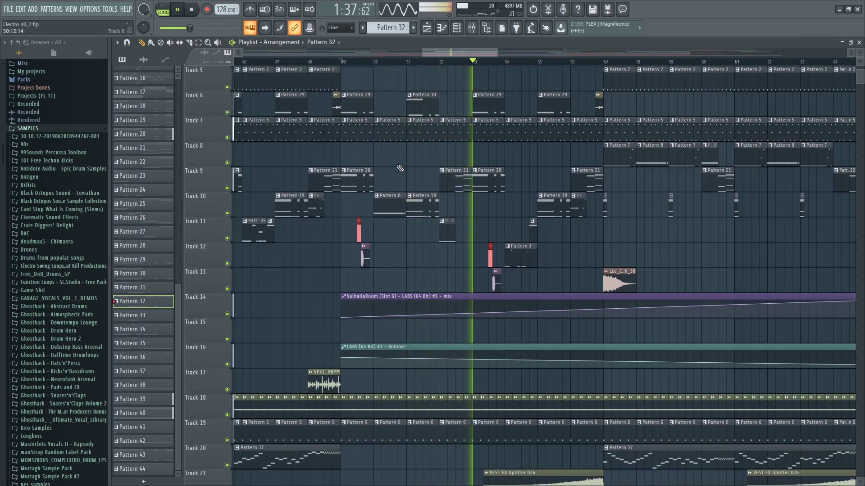
{"action": "scroll", "coordinate": [566, 181], "scroll_direction": "up", "scroll_amount": 5, "text": "ctrl"}
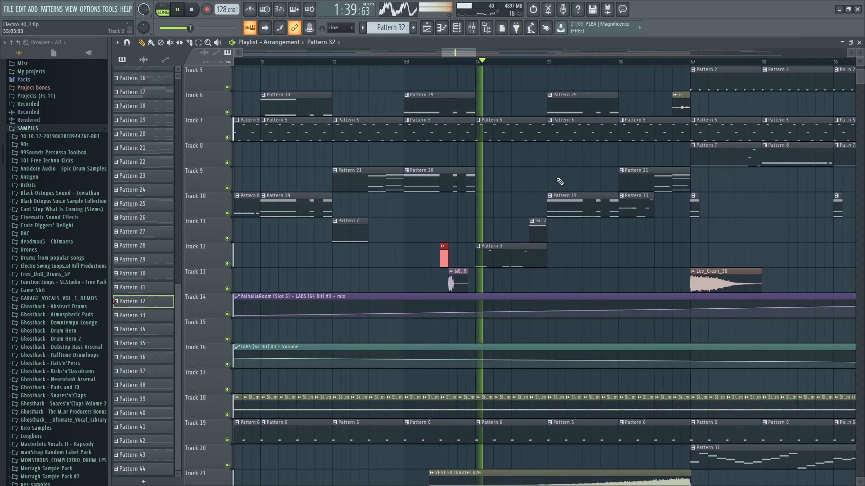
{"action": "scroll", "coordinate": [455, 173], "scroll_direction": "down", "scroll_amount": 4, "text": "ctrl"}
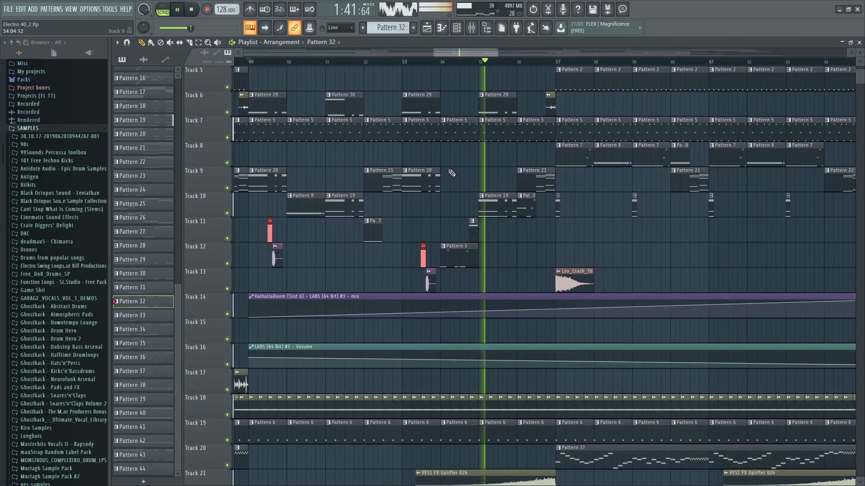
{"action": "scroll", "coordinate": [452, 173], "scroll_direction": "down", "scroll_amount": 1, "text": "ctrl"}
{"action": "scroll", "coordinate": [452, 172], "scroll_direction": "down", "scroll_amount": 2, "text": "ctrl"}
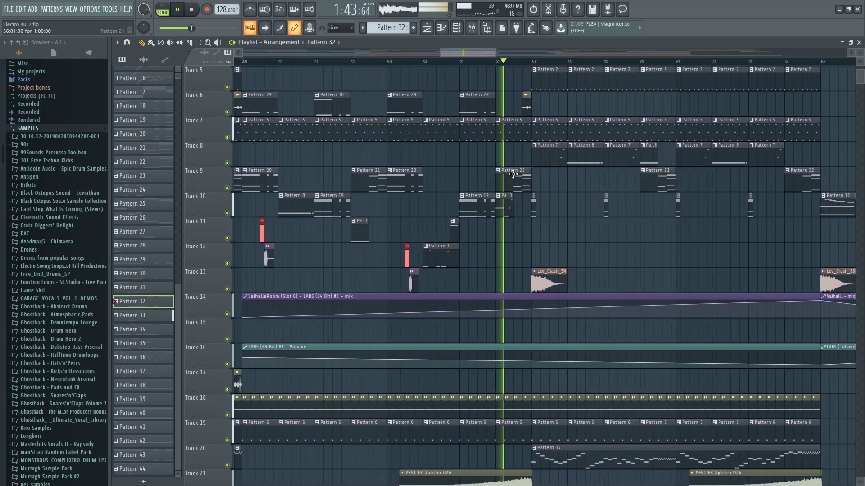
{"action": "scroll", "coordinate": [481, 174], "scroll_direction": "down", "scroll_amount": 4}
{"action": "scroll", "coordinate": [481, 174], "scroll_direction": "down", "scroll_amount": 5}
{"action": "scroll", "coordinate": [473, 173], "scroll_direction": "up", "scroll_amount": 13}
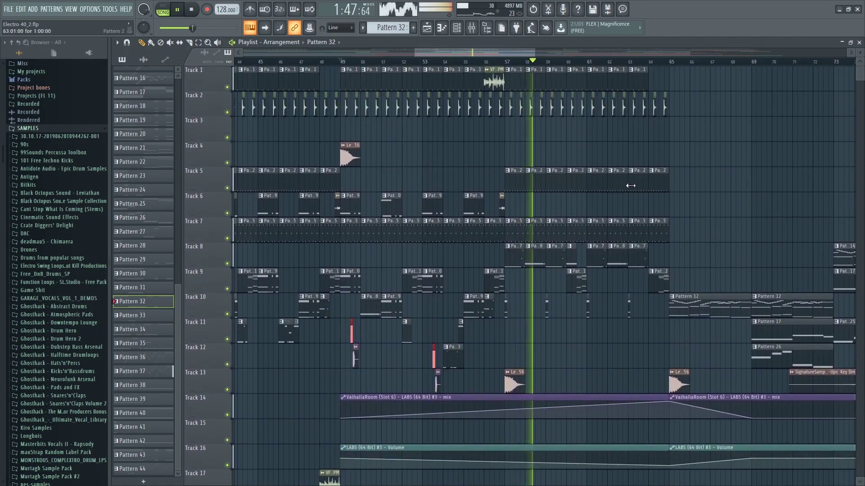
{"action": "scroll", "coordinate": [590, 183], "scroll_direction": "up", "scroll_amount": 3, "text": "ctrl"}
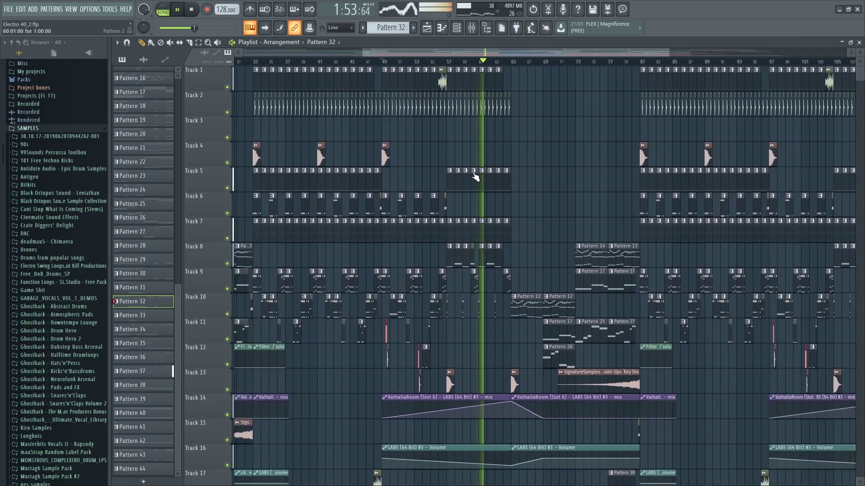
{"action": "scroll", "coordinate": [445, 175], "scroll_direction": "down", "scroll_amount": 3}
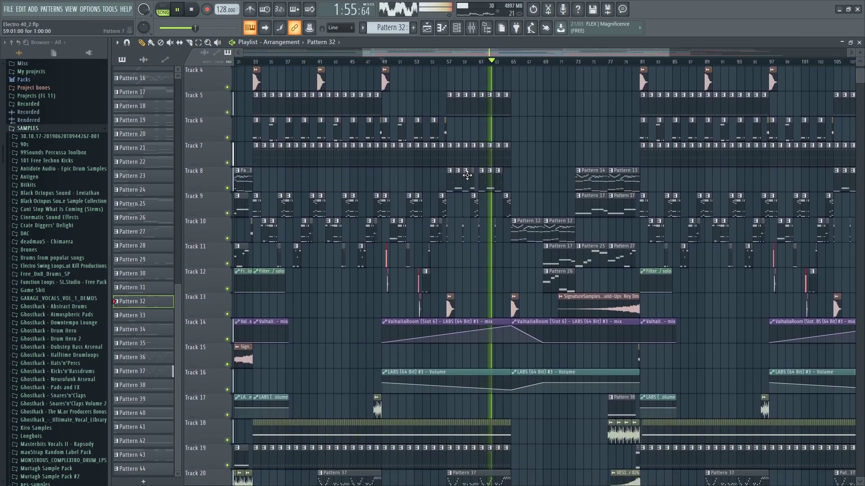
{"action": "scroll", "coordinate": [467, 175], "scroll_direction": "up", "scroll_amount": 3}
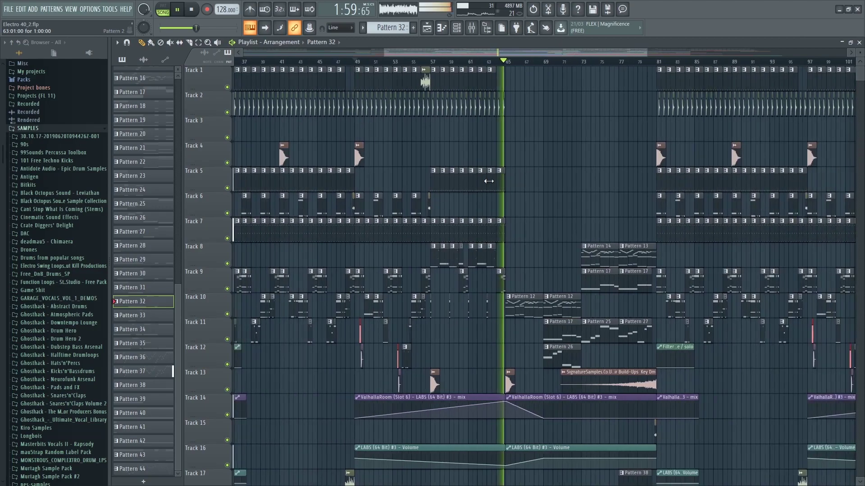
Compare the drop's clips with the surrounding sections across Tracks 1 to 23 of the whole arrangement
{"action": "scroll", "coordinate": [488, 181], "scroll_direction": "down", "scroll_amount": 6}
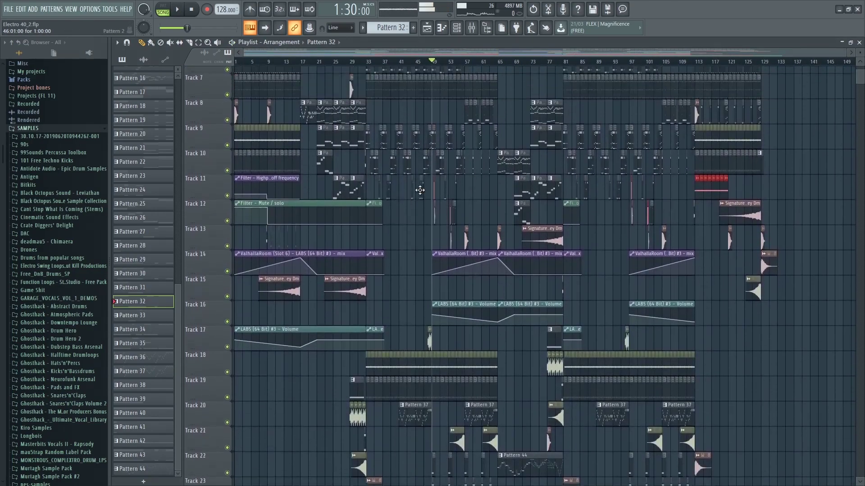
{"action": "scroll", "coordinate": [673, 199], "scroll_direction": "up", "scroll_amount": 8}
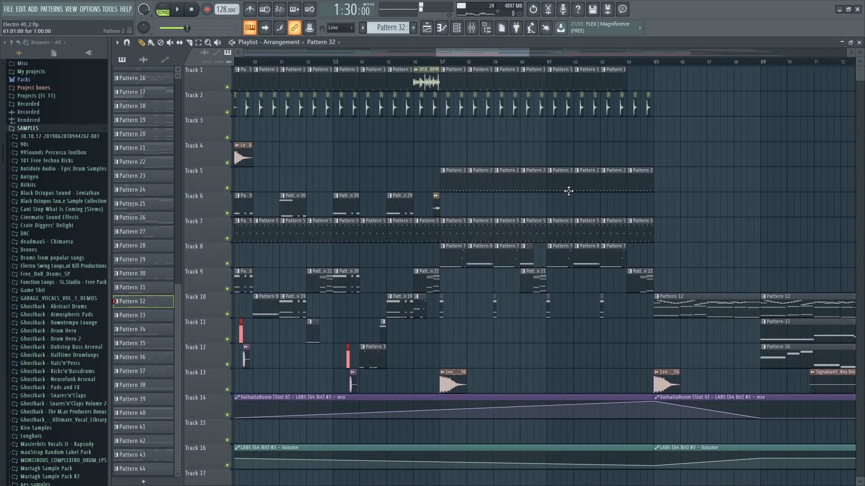
{"action": "scroll", "coordinate": [436, 167], "scroll_direction": "down", "scroll_amount": 7}
{"action": "scroll", "coordinate": [436, 168], "scroll_direction": "up", "scroll_amount": 4}
{"action": "scroll", "coordinate": [436, 168], "scroll_direction": "down", "scroll_amount": 6}
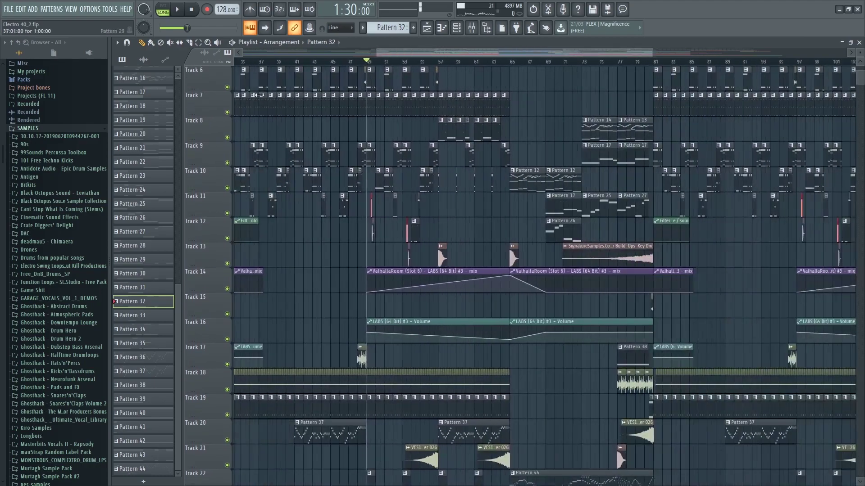
{"action": "scroll", "coordinate": [366, 157], "scroll_direction": "up", "scroll_amount": 4}
{"action": "scroll", "coordinate": [366, 157], "scroll_direction": "left", "scroll_amount": 5}
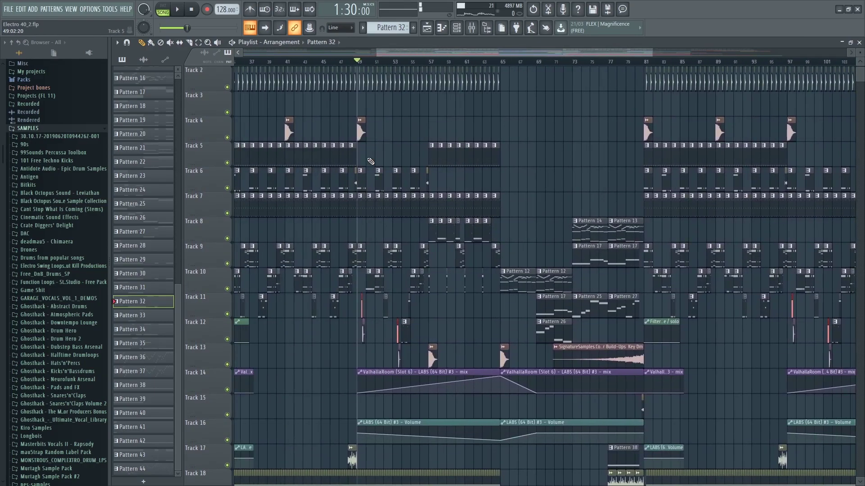
Move the playhead to bar 42 and examine the drop's clips on Tracks 2 to 29 between bars 33 and 65
{"action": "scroll", "coordinate": [475, 168], "scroll_direction": "up", "scroll_amount": 3}
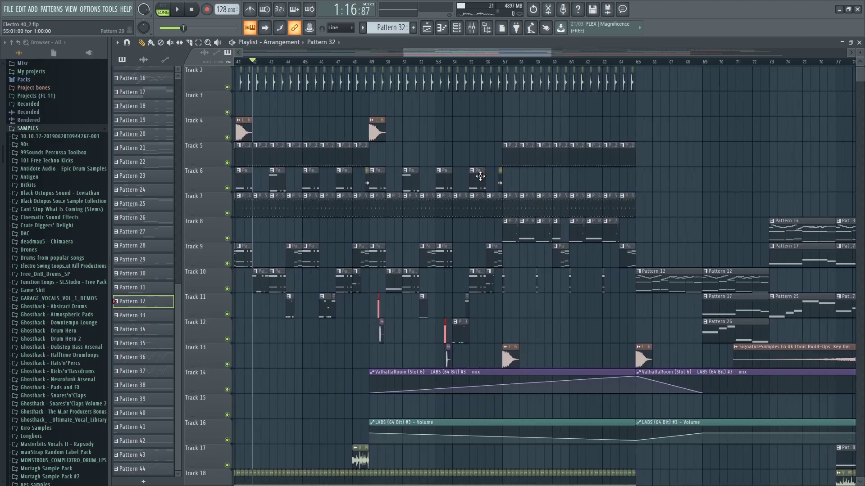
{"action": "scroll", "coordinate": [450, 179], "scroll_direction": "up", "scroll_amount": 1}
{"action": "scroll", "coordinate": [514, 162], "scroll_direction": "down", "scroll_amount": 18}
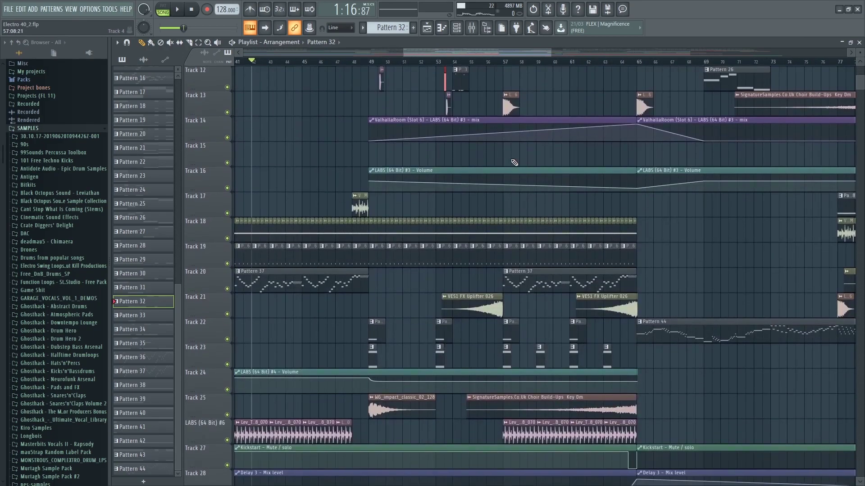
{"action": "scroll", "coordinate": [506, 171], "scroll_direction": "up", "scroll_amount": 6}
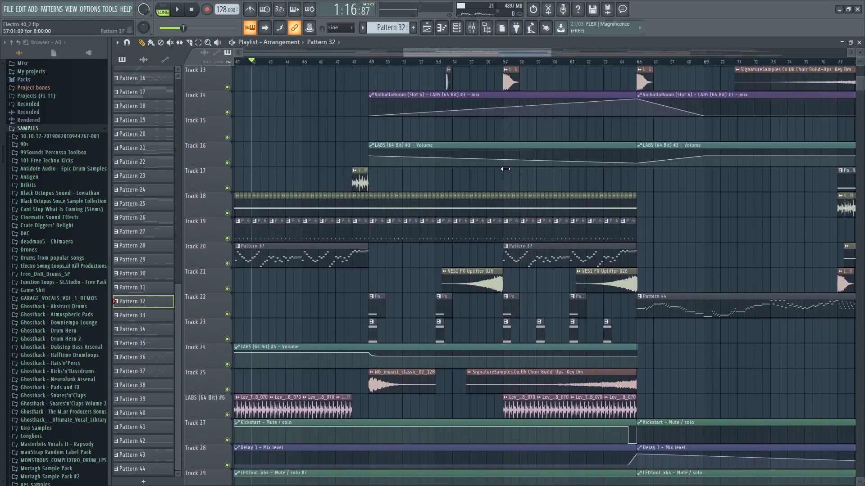
{"action": "scroll", "coordinate": [505, 169], "scroll_direction": "up", "scroll_amount": 10}
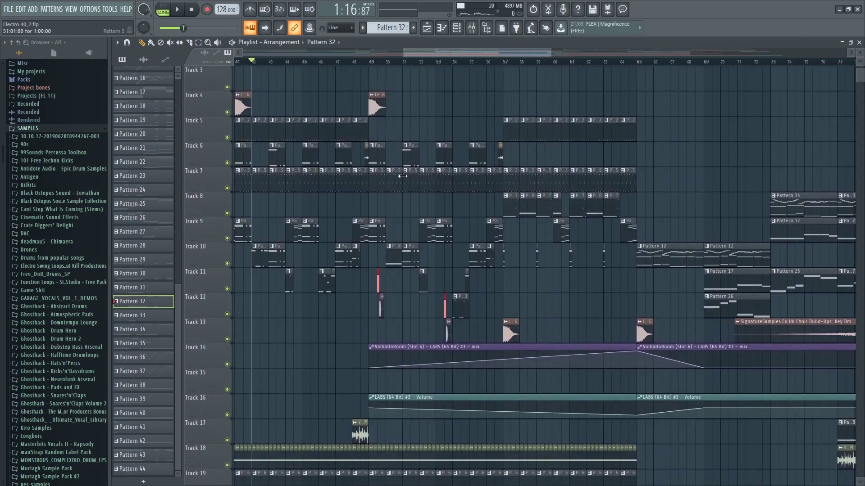
{"action": "mouse_move", "coordinate": [454, 53]}
{"action": "left_mouse_down"}
{"action": "mouse_move", "coordinate": [378, 53]}
{"action": "mouse_move", "coordinate": [454, 62]}
{"action": "left_mouse_up"}
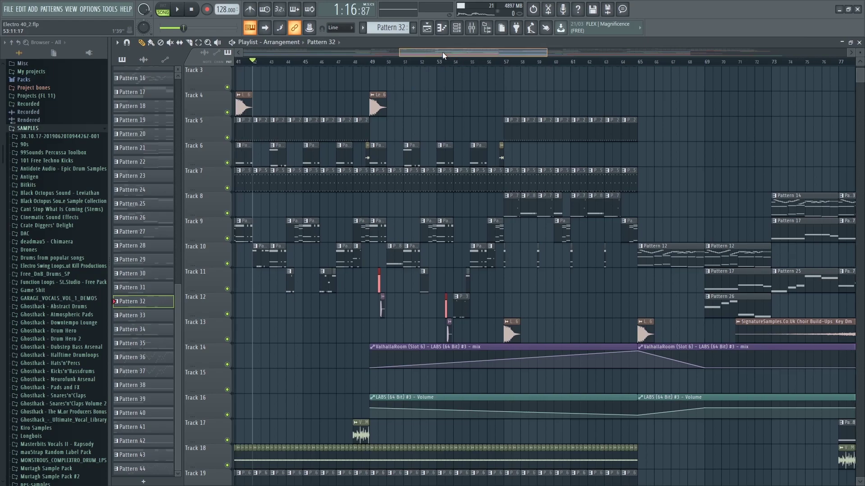
{"action": "left_click_drag", "start_coordinate": [444, 51], "coordinate": [439, 51]}
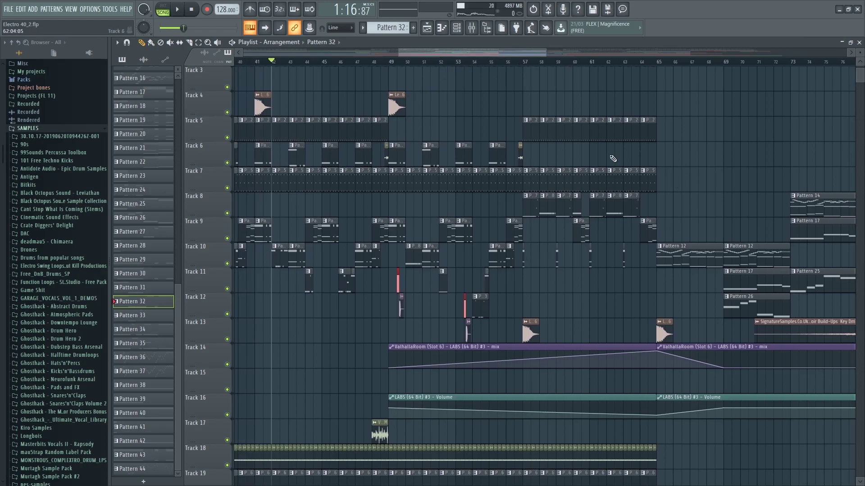
{"action": "left_click_drag", "start_coordinate": [493, 50], "coordinate": [433, 47]}
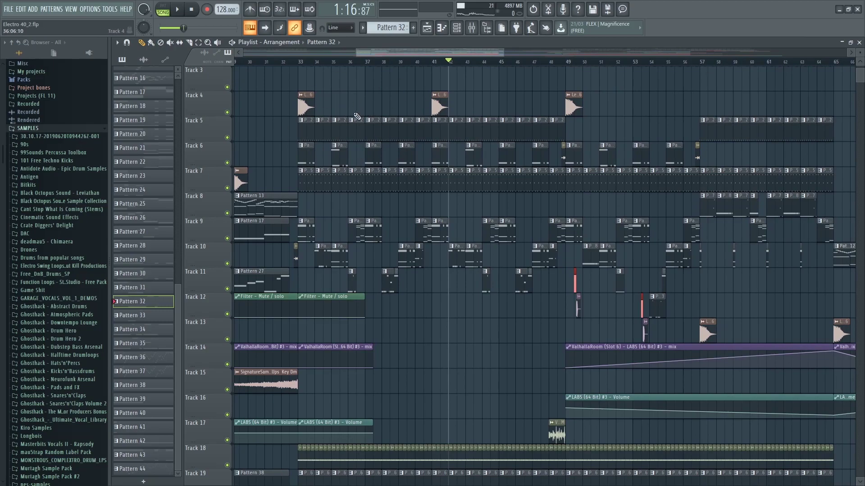
Examine the drop's clips on Tracks 1 to 23 and how they lead into the section from bar 65
{"action": "scroll", "coordinate": [357, 113], "scroll_direction": "down", "scroll_amount": 4}
{"action": "left_click_drag", "start_coordinate": [415, 51], "coordinate": [386, 51]}
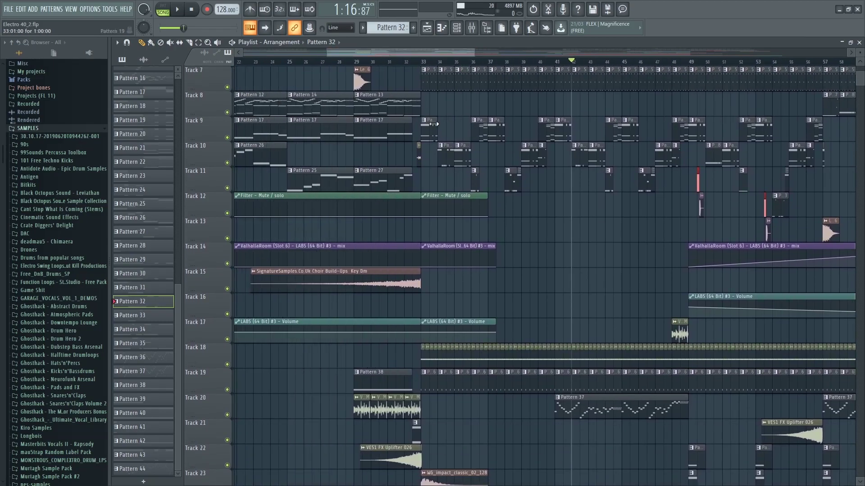
{"action": "scroll", "coordinate": [437, 134], "scroll_direction": "up", "scroll_amount": 6}
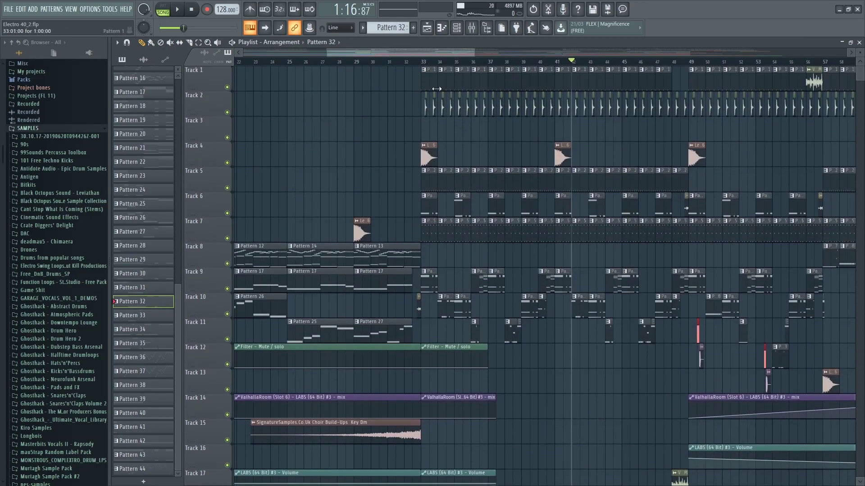
{"action": "scroll", "coordinate": [456, 63], "scroll_direction": "right", "scroll_amount": 3}
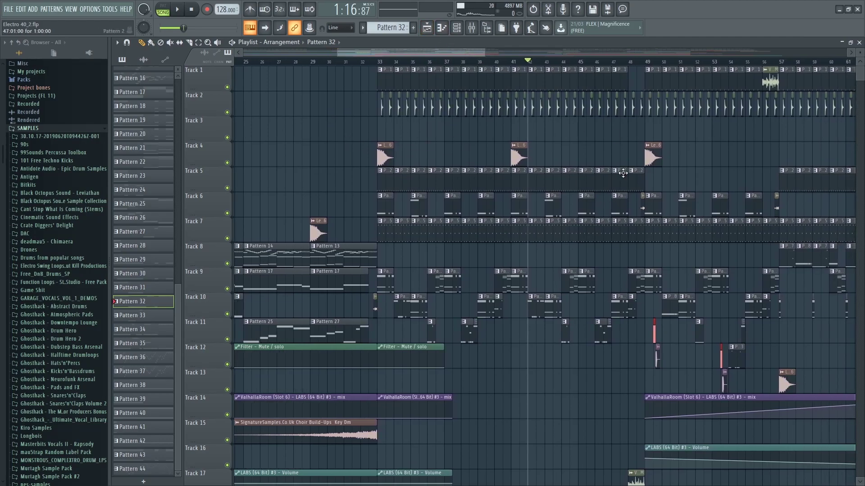
{"action": "left_click_drag", "start_coordinate": [444, 50], "coordinate": [505, 50]}
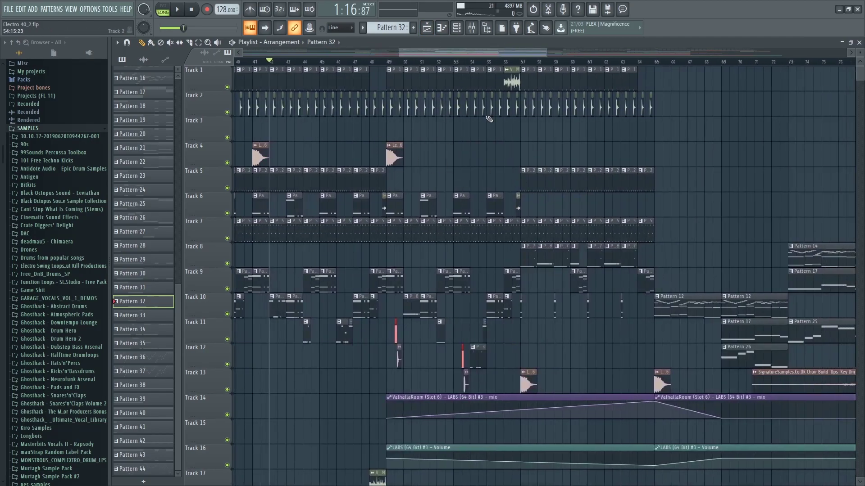
{"action": "scroll", "coordinate": [612, 202], "scroll_direction": "right", "scroll_amount": 4}
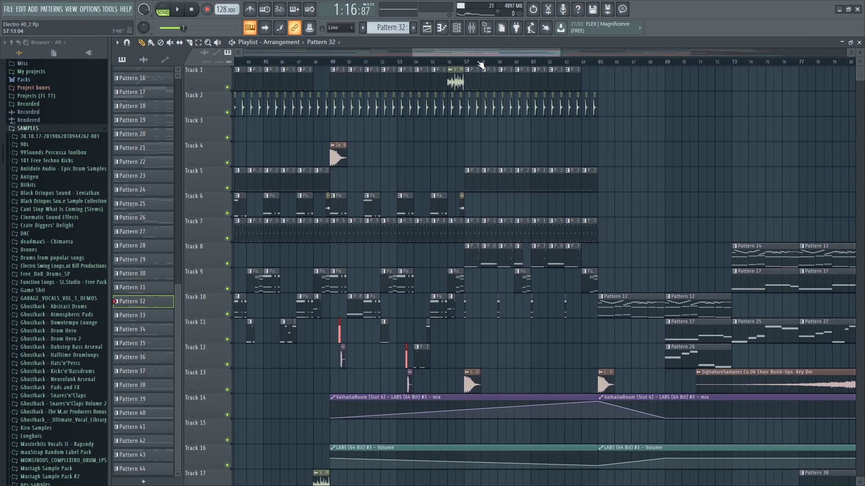
{"action": "left_click_drag", "start_coordinate": [485, 50], "coordinate": [447, 55]}
Examine the clips around the start of the Silent City_2 drop on Tracks 1 to 17 and play it from bar 57
{"action": "scroll", "coordinate": [449, 61], "scroll_direction": "down", "scroll_amount": 5}
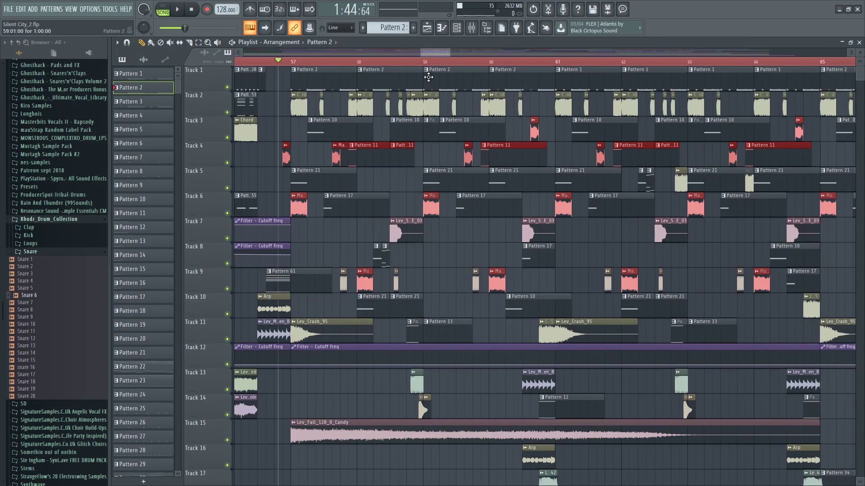
{"action": "scroll", "coordinate": [433, 165], "scroll_direction": "down", "scroll_amount": 6}
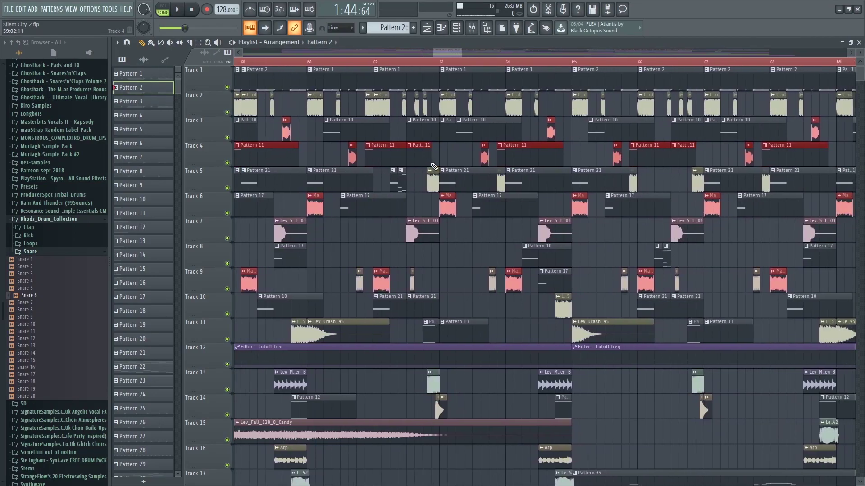
{"action": "scroll", "coordinate": [434, 165], "scroll_direction": "up", "scroll_amount": 10}
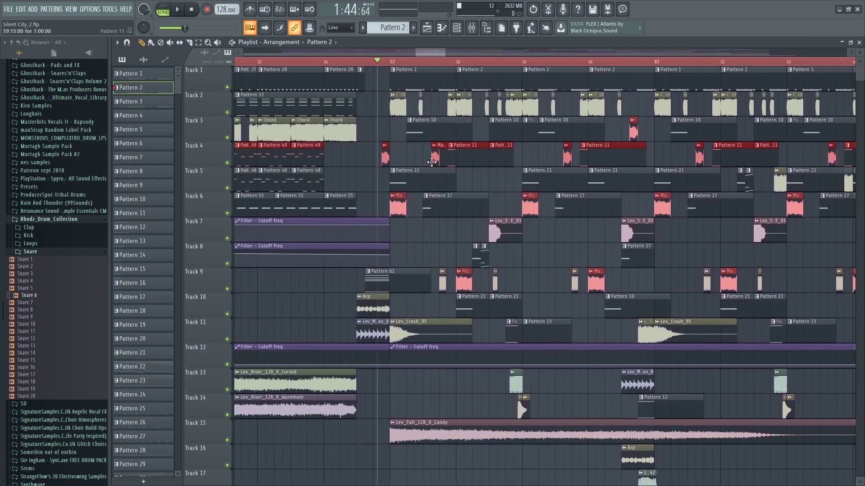
{"action": "scroll", "coordinate": [432, 162], "scroll_direction": "down", "scroll_amount": 4}
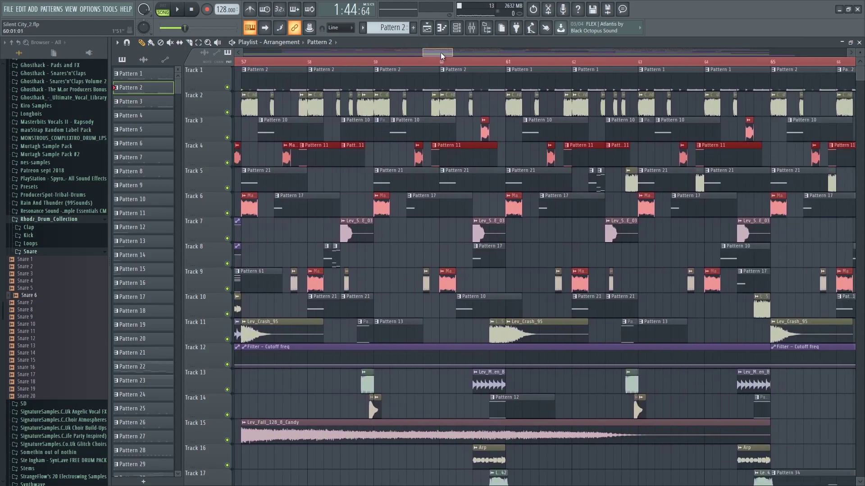
{"action": "left_click_drag", "start_coordinate": [441, 56], "coordinate": [436, 56]}
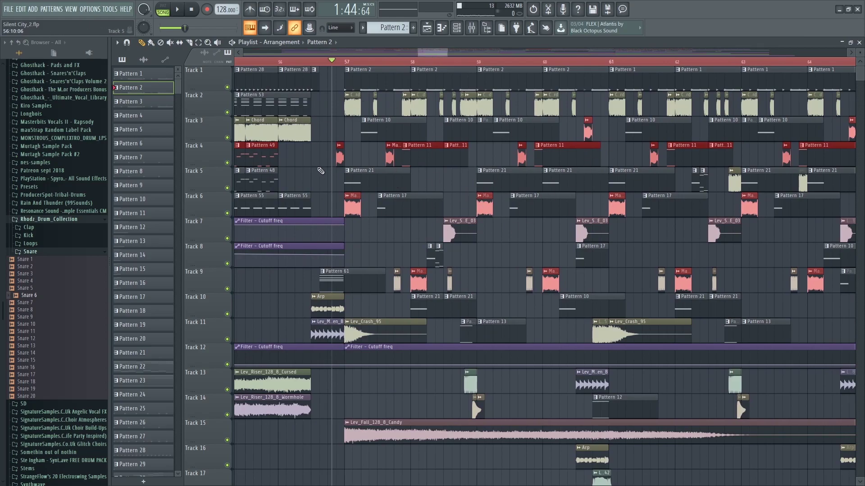
{"action": "scroll", "coordinate": [357, 168], "scroll_direction": "up", "scroll_amount": 2, "text": "ctrl"}
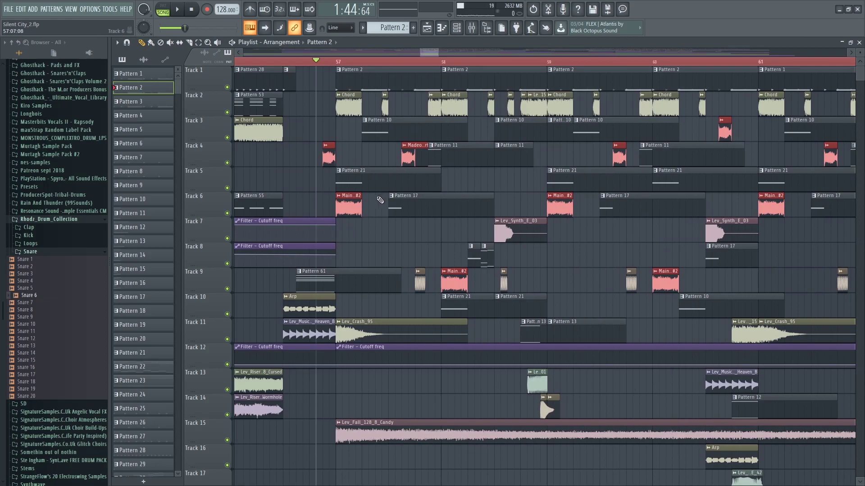
{"action": "scroll", "coordinate": [383, 197], "scroll_direction": "down", "scroll_amount": 2, "text": "ctrl"}
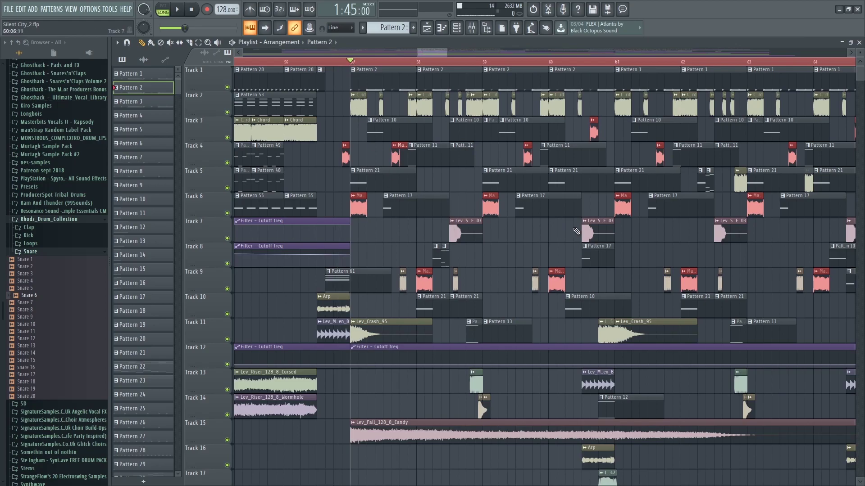
{"action": "key", "text": "space"}
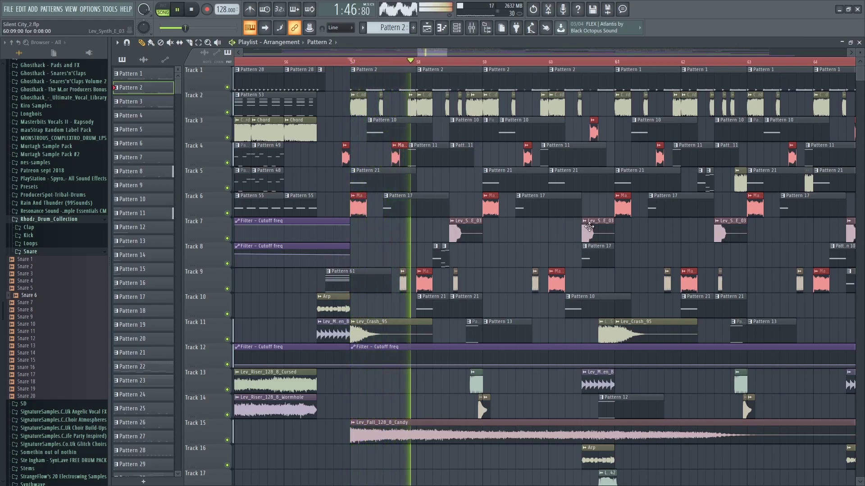
Follow the playback through the first part of the drop, examining the pattern, sample and automation clips on Tracks 1 to 24
{"action": "scroll", "coordinate": [417, 228], "scroll_direction": "down", "scroll_amount": 3, "text": "ctrl"}
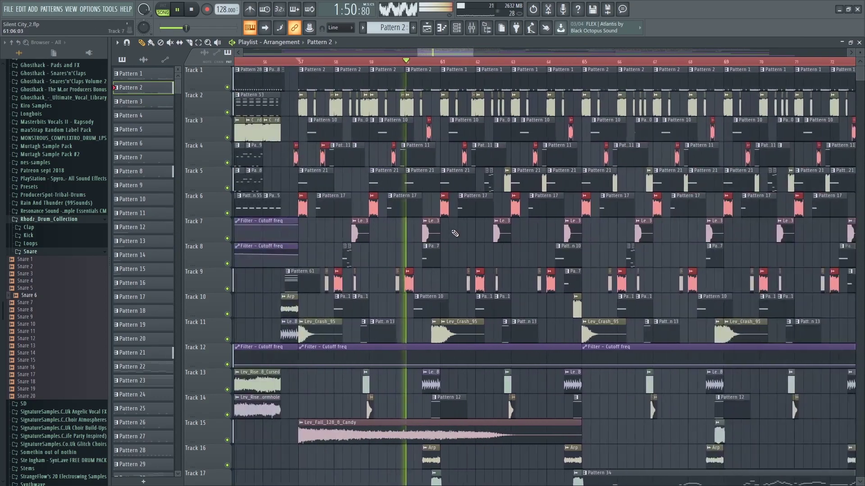
{"action": "scroll", "coordinate": [437, 232], "scroll_direction": "up", "scroll_amount": 1, "text": "ctrl"}
{"action": "scroll", "coordinate": [419, 232], "scroll_direction": "down", "scroll_amount": 4}
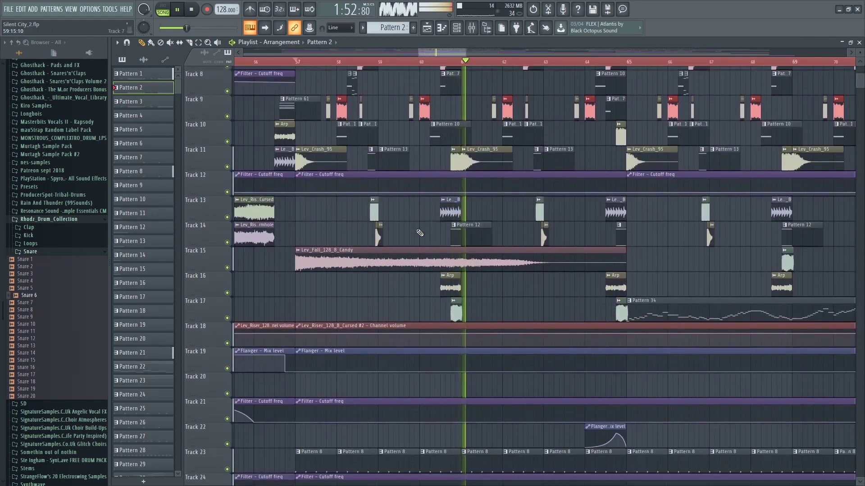
{"action": "scroll", "coordinate": [419, 233], "scroll_direction": "down", "scroll_amount": 3}
{"action": "scroll", "coordinate": [419, 233], "scroll_direction": "up", "scroll_amount": 8}
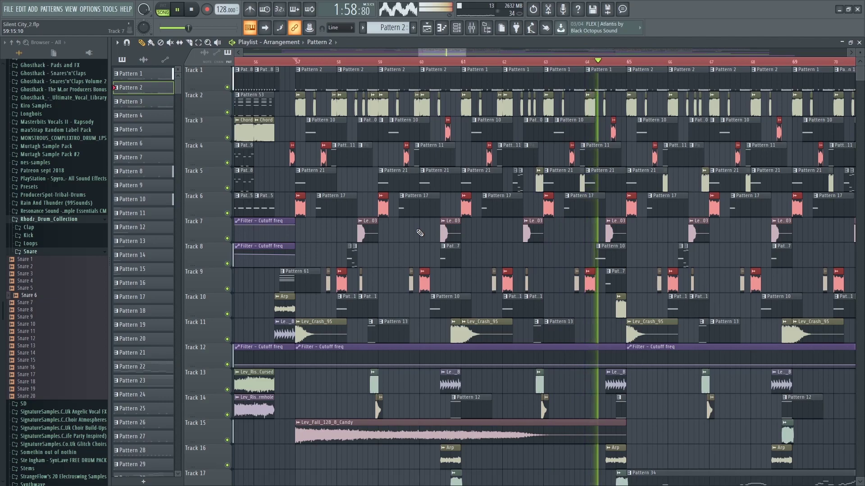
{"action": "scroll", "coordinate": [420, 233], "scroll_direction": "down", "scroll_amount": 4}
{"action": "scroll", "coordinate": [420, 233], "scroll_direction": "up", "scroll_amount": 4}
{"action": "scroll", "coordinate": [420, 233], "scroll_direction": "down", "scroll_amount": 2}
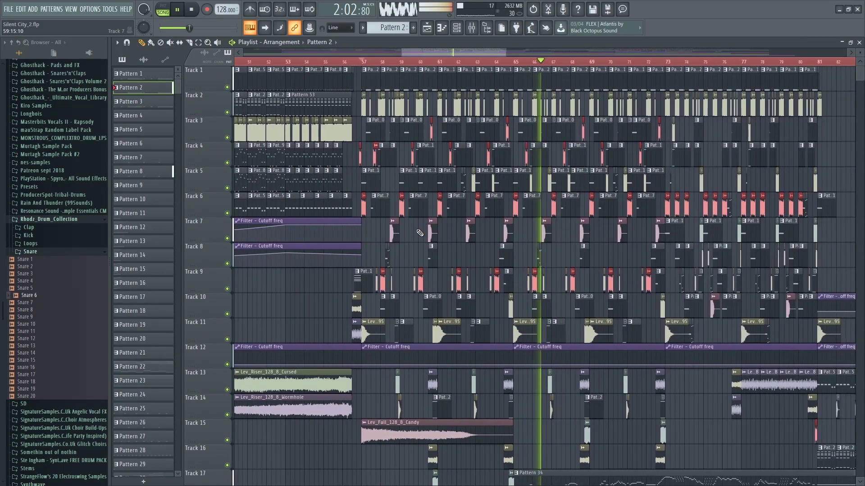
{"action": "scroll", "coordinate": [419, 233], "scroll_direction": "down", "scroll_amount": 2}
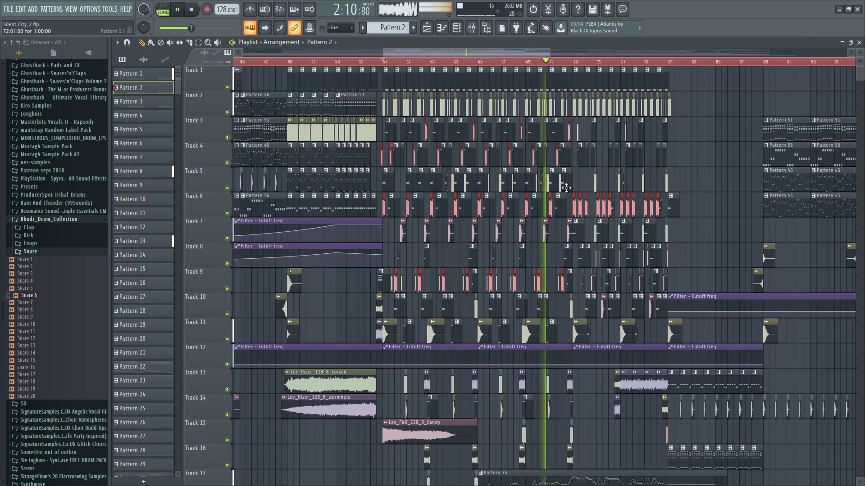
Follow the playback from bar 71 to bar 81, comparing the drop's second part with the surrounding sections, and stop it
{"action": "scroll", "coordinate": [566, 187], "scroll_direction": "up", "scroll_amount": 4}
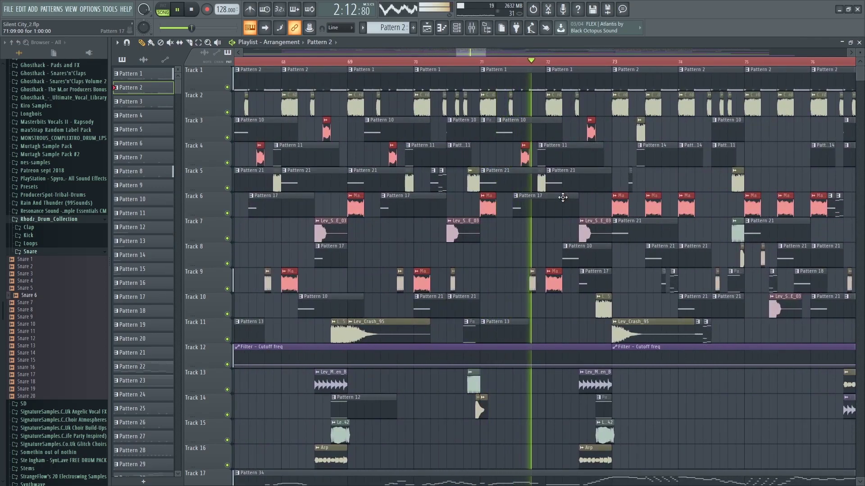
{"action": "scroll", "coordinate": [562, 197], "scroll_direction": "down", "scroll_amount": 5}
{"action": "scroll", "coordinate": [630, 205], "scroll_direction": "down", "scroll_amount": 3}
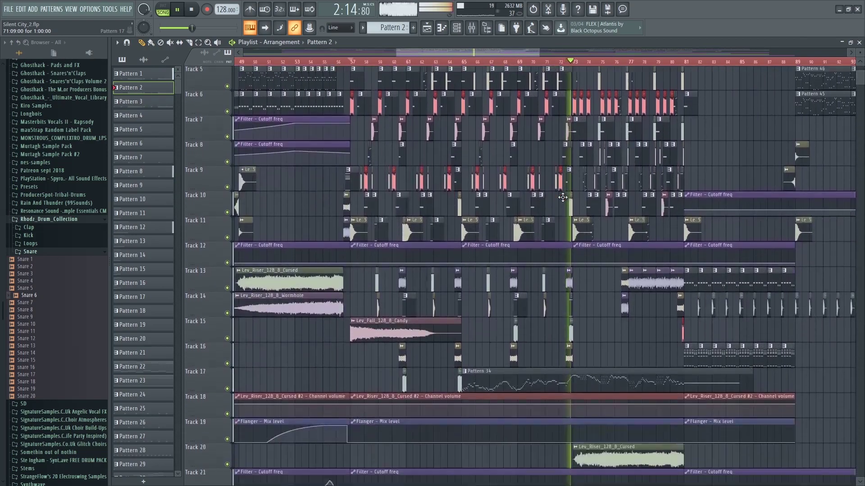
{"action": "scroll", "coordinate": [653, 210], "scroll_direction": "up", "scroll_amount": 5}
{"action": "scroll", "coordinate": [685, 213], "scroll_direction": "up", "scroll_amount": 4}
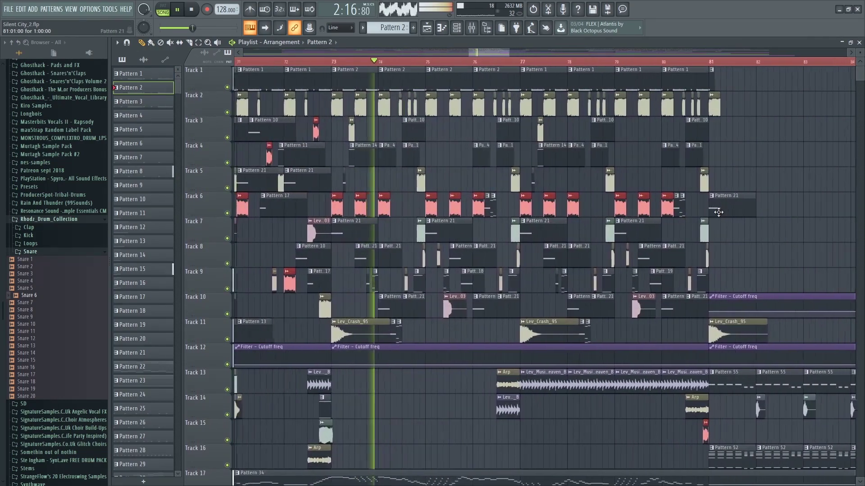
{"action": "scroll", "coordinate": [661, 211], "scroll_direction": "up", "scroll_amount": 2}
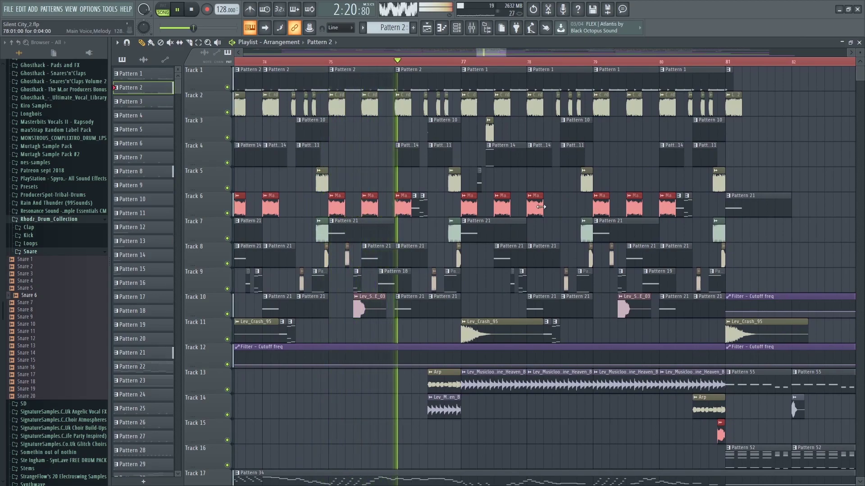
{"action": "scroll", "coordinate": [540, 207], "scroll_direction": "down", "scroll_amount": 4}
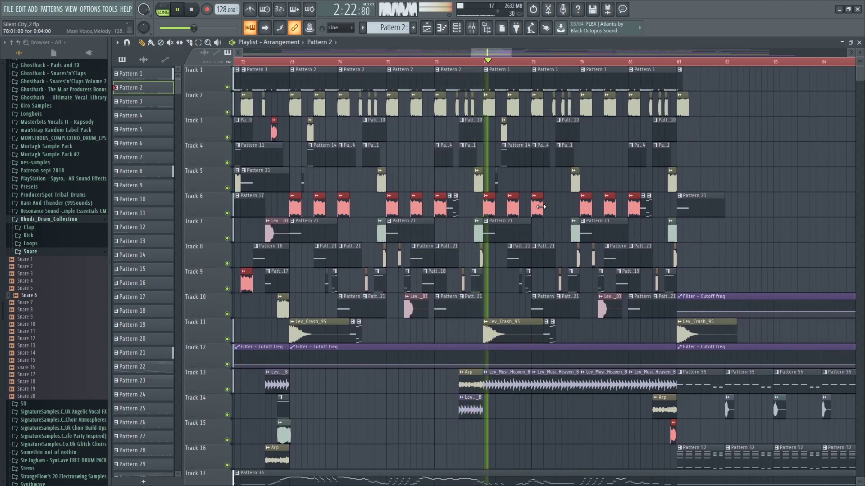
{"action": "scroll", "coordinate": [626, 217], "scroll_direction": "down", "scroll_amount": 1}
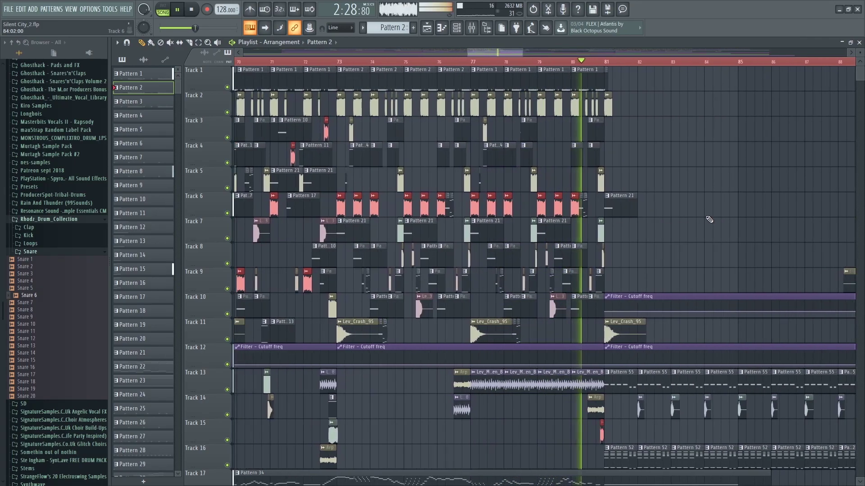
{"action": "scroll", "coordinate": [591, 210], "scroll_direction": "down", "scroll_amount": 8}
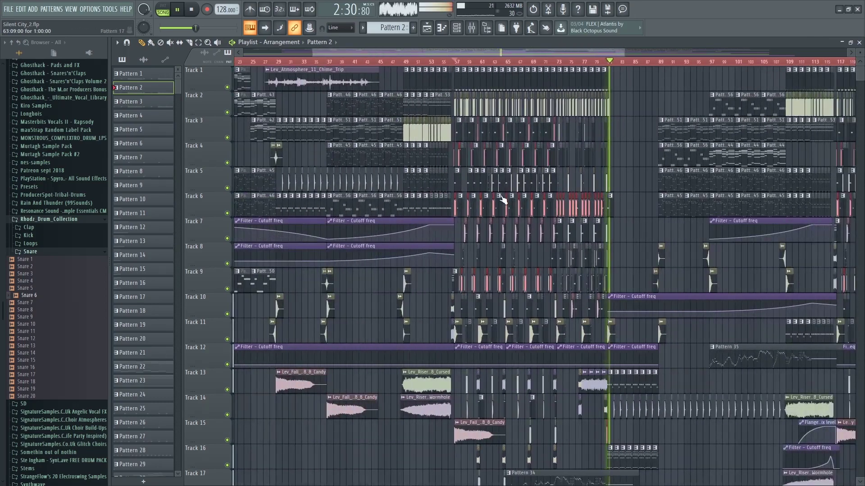
{"action": "key", "text": "space"}
Inspect the drop's opening bars on Tracks 1 to 26, replay them from bar 57 and stop the playback
{"action": "scroll", "coordinate": [498, 176], "scroll_direction": "up", "scroll_amount": 6}
{"action": "scroll", "coordinate": [499, 176], "scroll_direction": "down", "scroll_amount": 3}
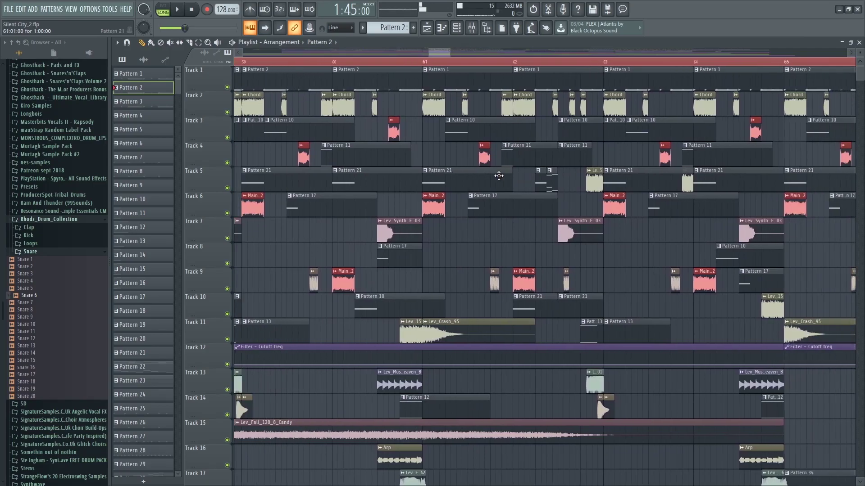
{"action": "scroll", "coordinate": [478, 165], "scroll_direction": "down", "scroll_amount": 5}
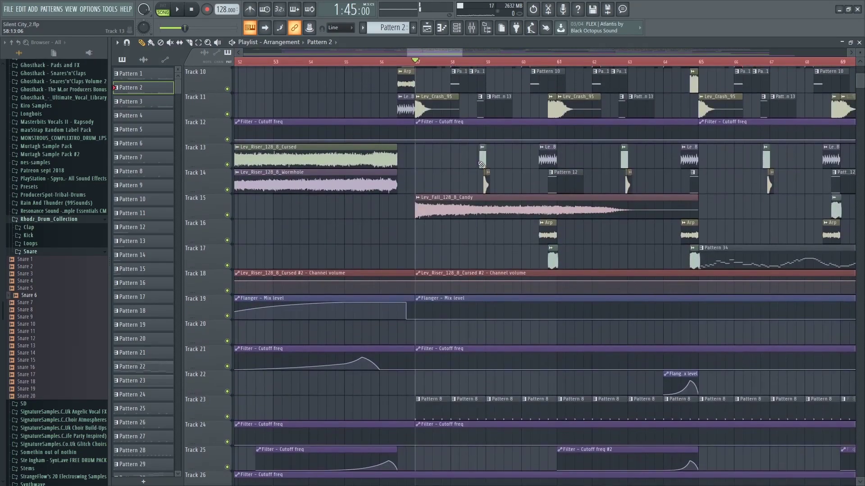
{"action": "scroll", "coordinate": [518, 181], "scroll_direction": "up", "scroll_amount": 5}
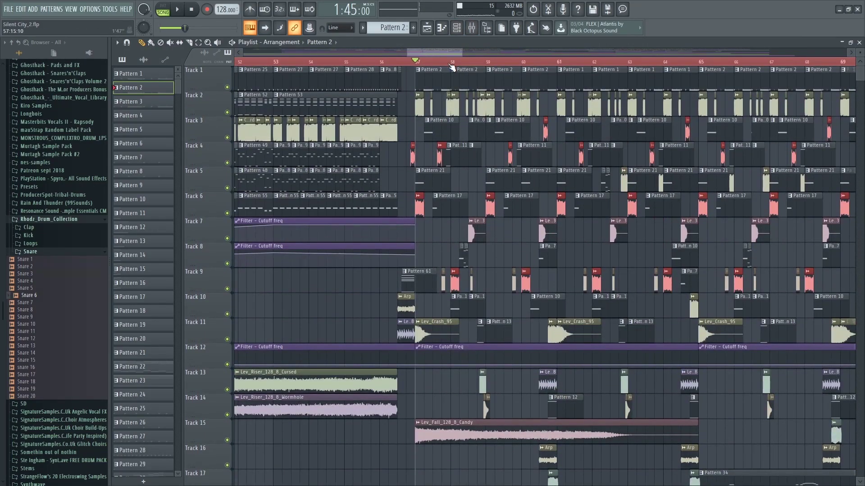
{"action": "scroll", "coordinate": [447, 55], "scroll_direction": "right", "scroll_amount": 2}
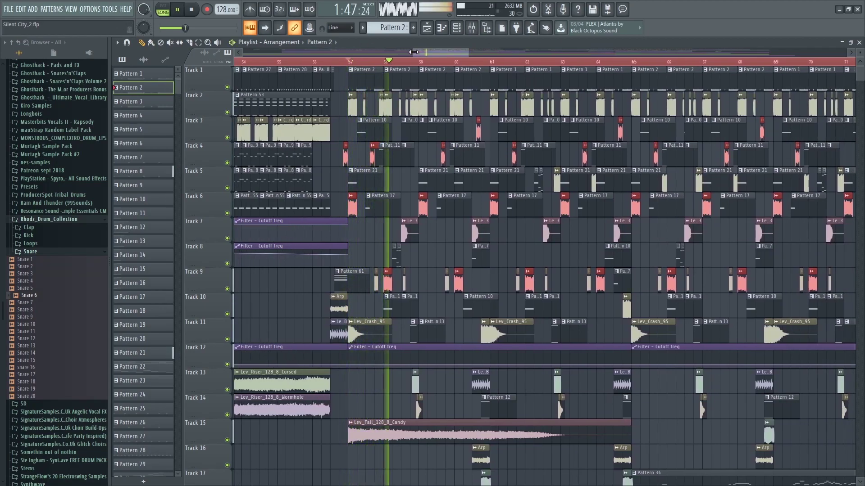
{"action": "scroll", "coordinate": [468, 135], "scroll_direction": "down", "scroll_amount": 2}
{"action": "scroll", "coordinate": [482, 151], "scroll_direction": "up", "scroll_amount": 2}
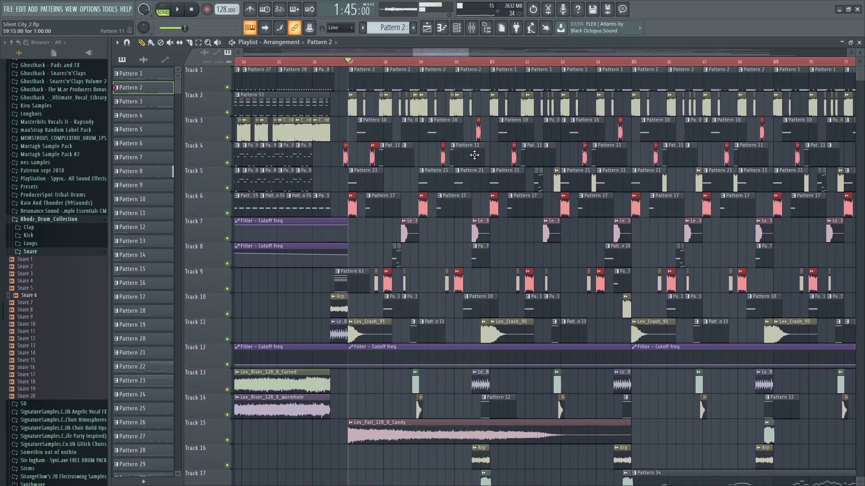
Examine the drop's sample and automation clips down to Track 27 between bars 57 and 81
{"action": "scroll", "coordinate": [478, 151], "scroll_direction": "down", "scroll_amount": 4}
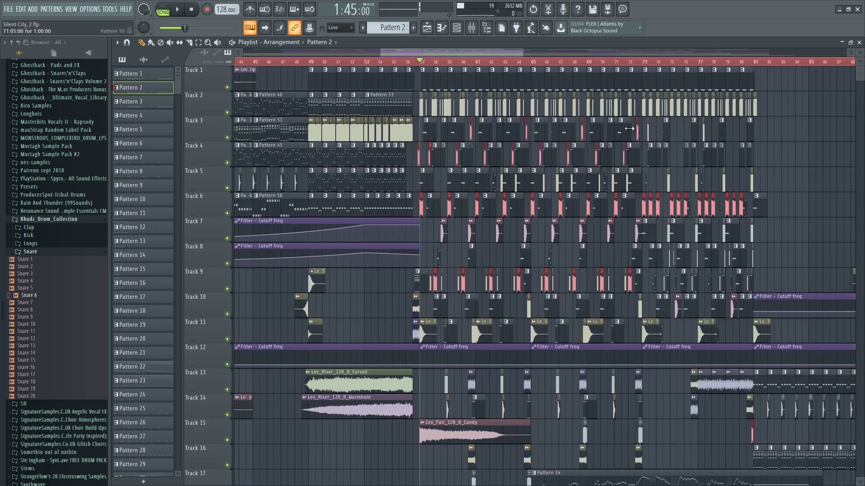
{"action": "scroll", "coordinate": [581, 135], "scroll_direction": "up", "scroll_amount": 4}
{"action": "left_click_drag", "start_coordinate": [466, 50], "coordinate": [475, 51]}
{"action": "scroll", "coordinate": [495, 164], "scroll_direction": "down", "scroll_amount": 3}
{"action": "scroll", "coordinate": [495, 163], "scroll_direction": "down", "scroll_amount": 5}
{"action": "scroll", "coordinate": [489, 174], "scroll_direction": "up", "scroll_amount": 4}
{"action": "scroll", "coordinate": [563, 110], "scroll_direction": "down", "scroll_amount": 3}
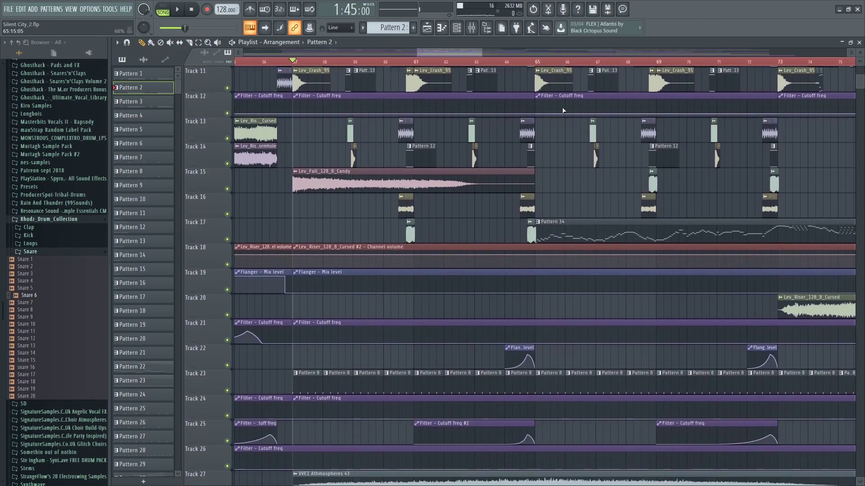
{"action": "scroll", "coordinate": [563, 110], "scroll_direction": "down", "scroll_amount": 4}
{"action": "scroll", "coordinate": [559, 117], "scroll_direction": "up", "scroll_amount": 14}
Play the drop from bar 61 while checking the filter cutoff automation clips on Tracks 36 to 47
{"action": "scroll", "coordinate": [552, 126], "scroll_direction": "down", "scroll_amount": 3}
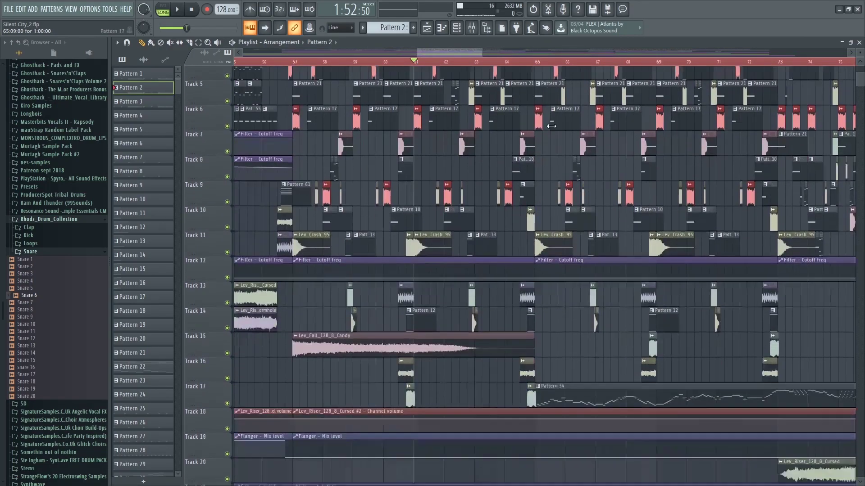
{"action": "scroll", "coordinate": [551, 127], "scroll_direction": "down", "scroll_amount": 20}
{"action": "key", "text": "space"}
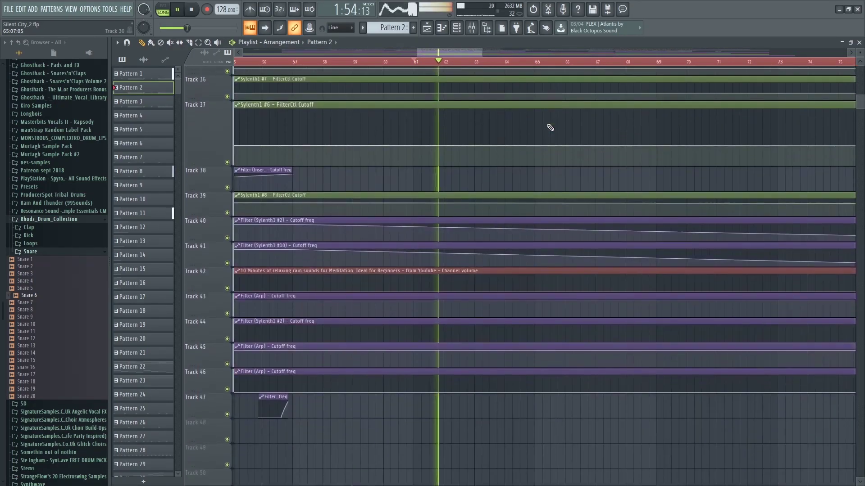
{"action": "scroll", "coordinate": [548, 127], "scroll_direction": "up", "scroll_amount": 20}
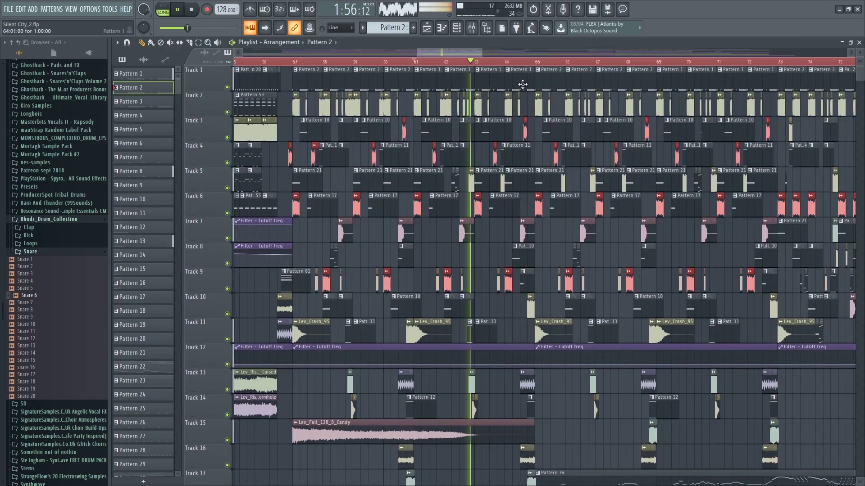
Stop the playback, place the song position at bar 65 and compare the drop's clips before and after bar 73
{"action": "key", "text": "space"}
{"action": "left_click", "coordinate": [535, 63]}
{"action": "scroll", "coordinate": [519, 172], "scroll_direction": "down", "scroll_amount": 5}
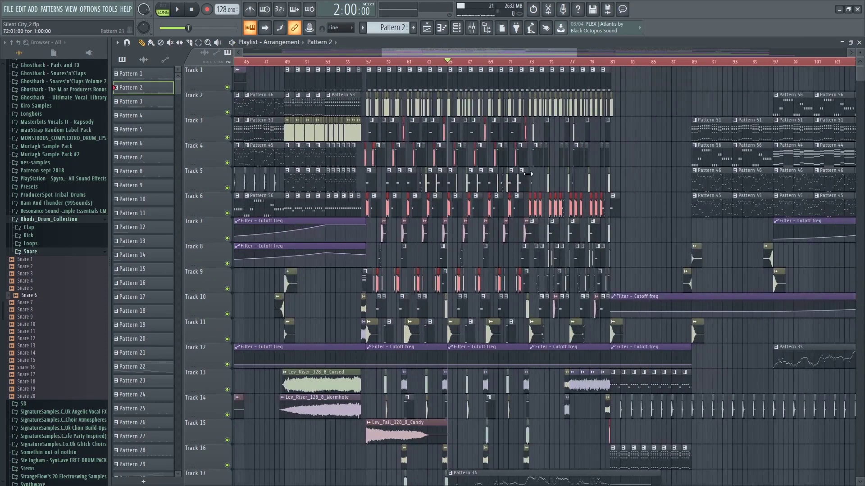
{"action": "scroll", "coordinate": [518, 173], "scroll_direction": "up", "scroll_amount": 5}
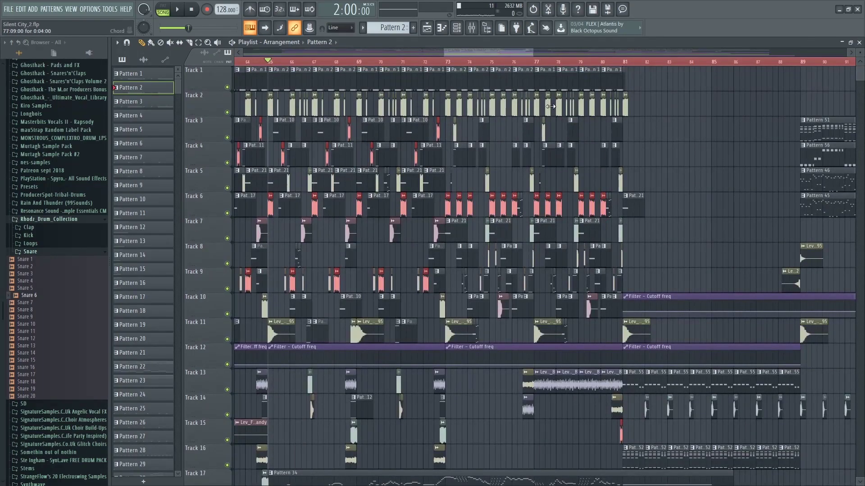
{"action": "scroll", "coordinate": [541, 112], "scroll_direction": "down", "scroll_amount": 6}
{"action": "scroll", "coordinate": [472, 86], "scroll_direction": "up", "scroll_amount": 6}
{"action": "scroll", "coordinate": [472, 86], "scroll_direction": "up", "scroll_amount": 5}
{"action": "scroll", "coordinate": [482, 128], "scroll_direction": "down", "scroll_amount": 5}
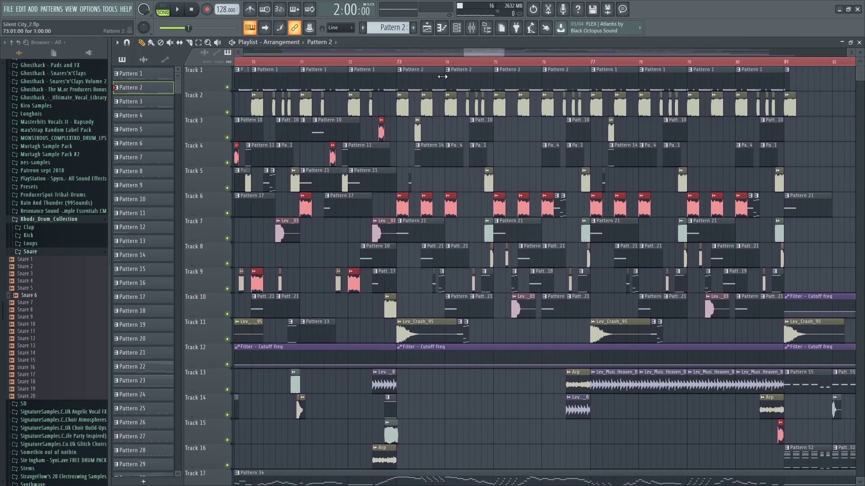
Examine how the clips on Tracks 1 to 16 are layered in the drop's first part from bar 57
{"action": "left_click_drag", "start_coordinate": [503, 53], "coordinate": [445, 61]}
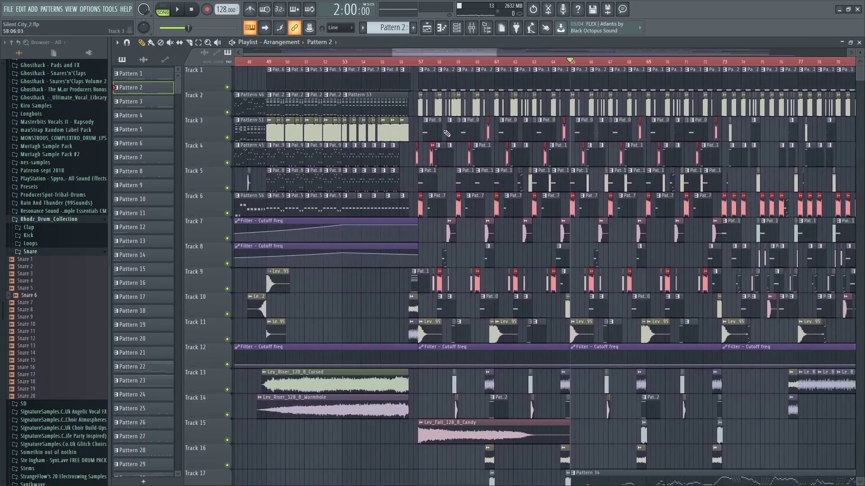
{"action": "scroll", "coordinate": [468, 118], "scroll_direction": "up", "scroll_amount": 5}
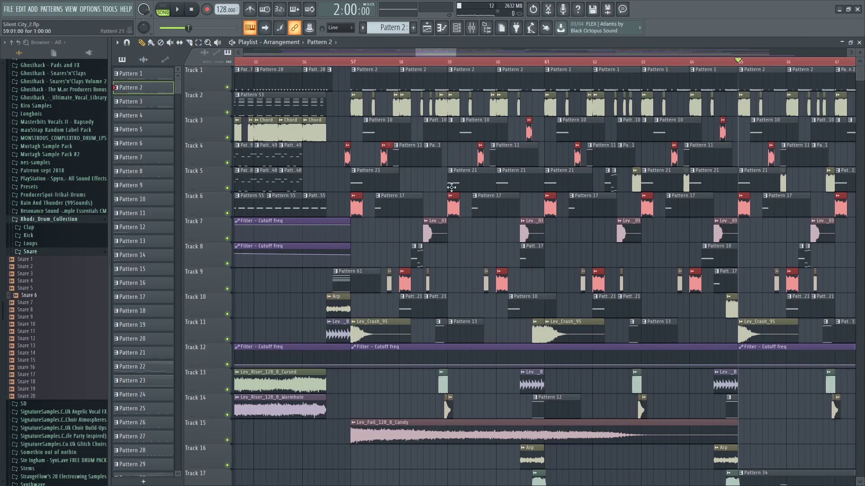
{"action": "scroll", "coordinate": [476, 214], "scroll_direction": "down", "scroll_amount": 7}
{"action": "left_click_drag", "start_coordinate": [474, 53], "coordinate": [509, 50]}
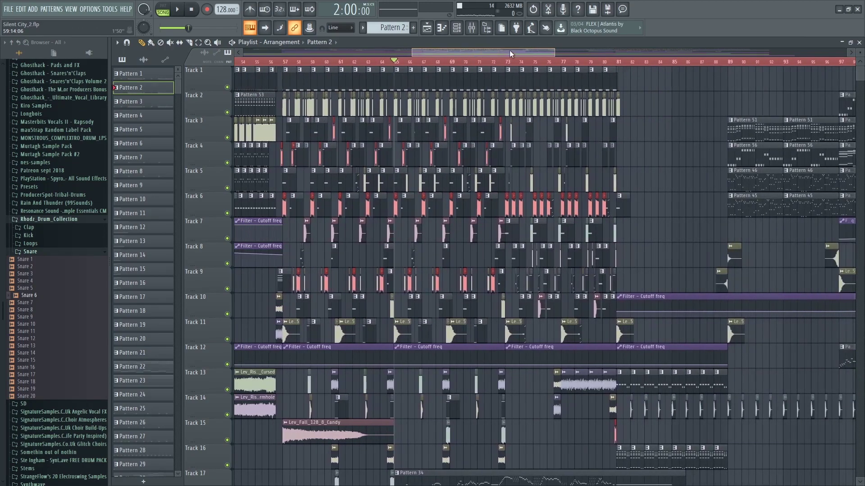
{"action": "scroll", "coordinate": [484, 159], "scroll_direction": "up", "scroll_amount": 2}
{"action": "scroll", "coordinate": [543, 152], "scroll_direction": "down", "scroll_amount": 4}
{"action": "scroll", "coordinate": [522, 153], "scroll_direction": "up", "scroll_amount": 3}
{"action": "scroll", "coordinate": [279, 158], "scroll_direction": "up", "scroll_amount": 3}
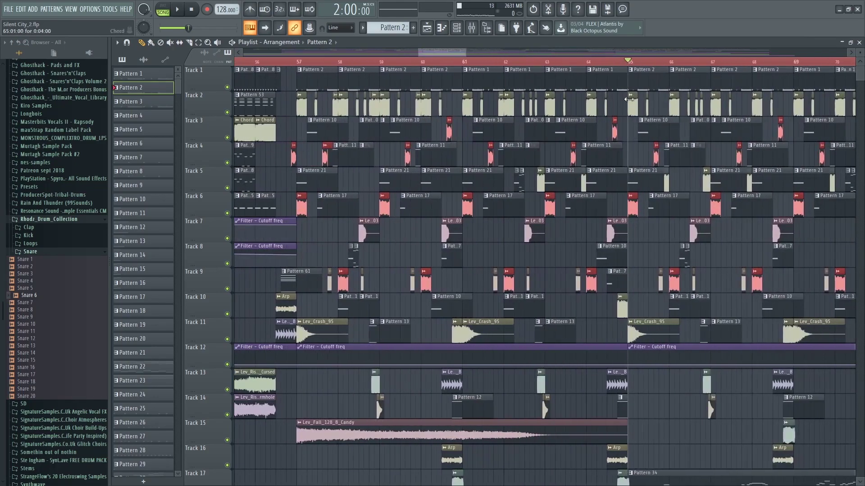
Pick Pattern 21 from Track 5 and inspect the Drop bass channel's note in the piano roll
{"action": "left_click", "coordinate": [306, 181]}
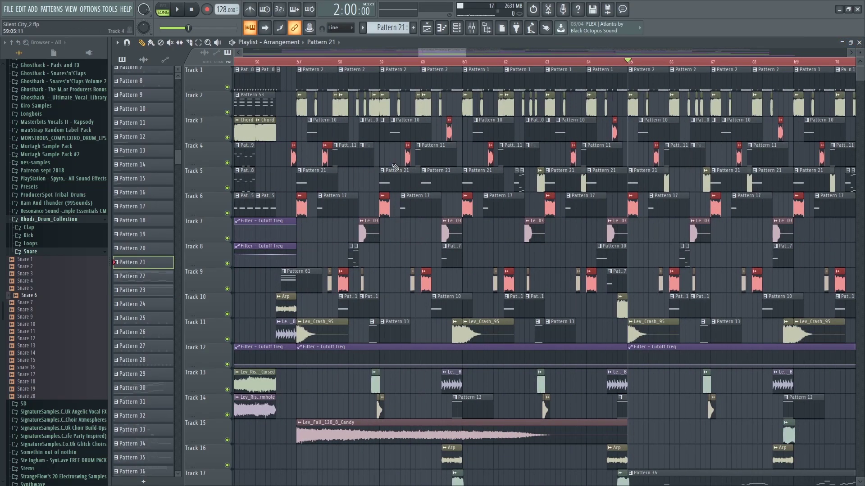
{"action": "left_click", "coordinate": [859, 42]}
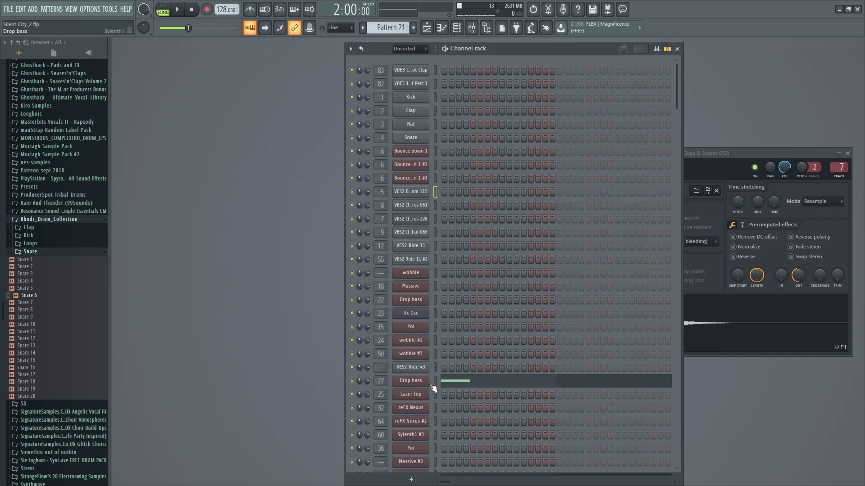
{"action": "left_click", "coordinate": [446, 378]}
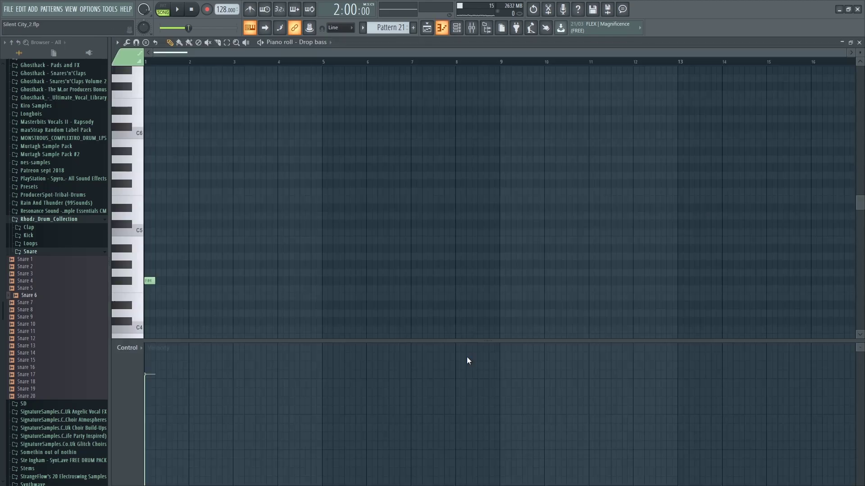
{"action": "left_click", "coordinate": [858, 42]}
Open the Drop bass channel's Sylenth1 and compare the oscillator settings of Part A and Part B
{"action": "left_click", "coordinate": [419, 381]}
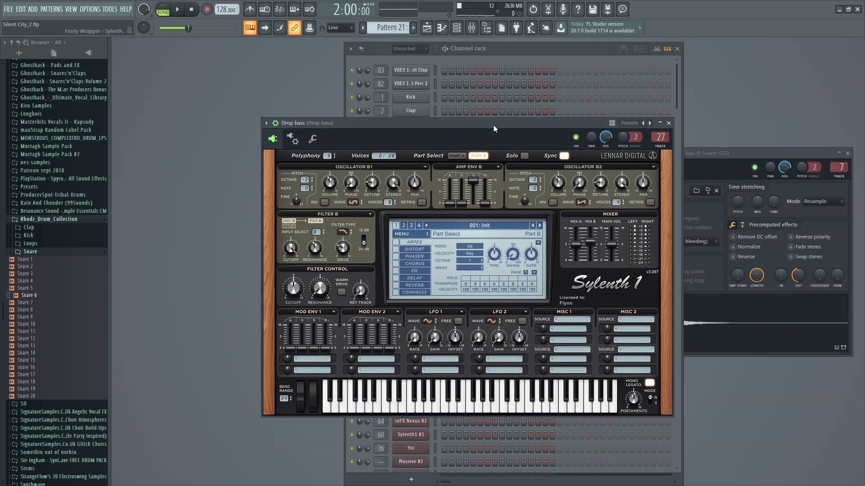
{"action": "left_click_drag", "start_coordinate": [493, 125], "coordinate": [553, 50]}
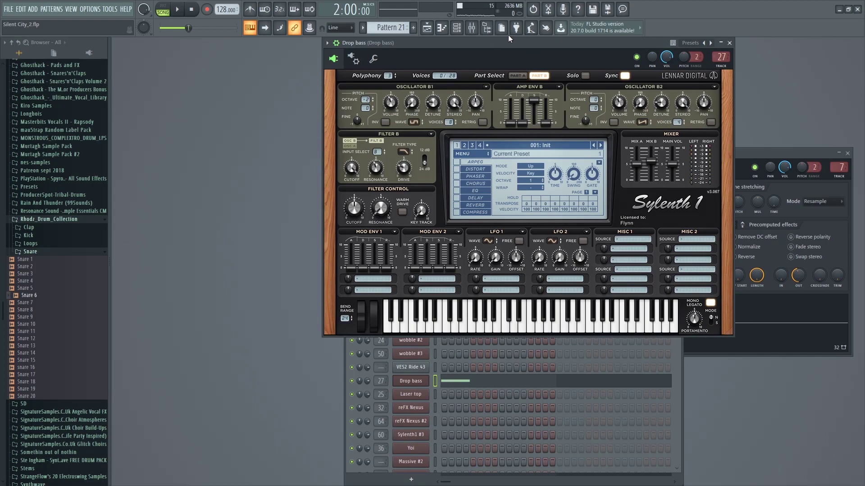
{"action": "left_click_drag", "start_coordinate": [518, 45], "coordinate": [458, 45]}
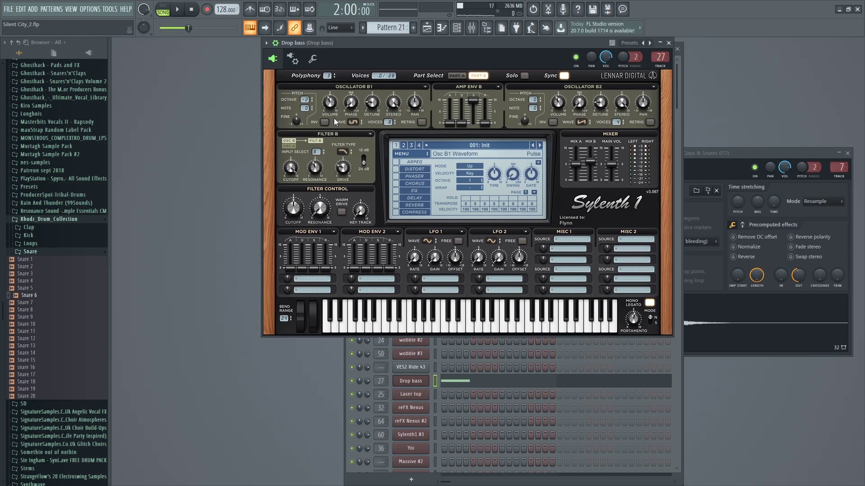
{"action": "left_click", "coordinate": [456, 75]}
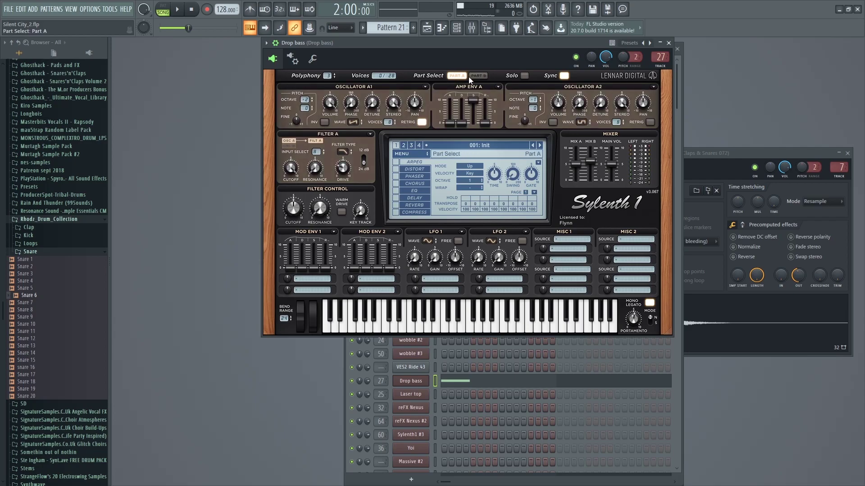
{"action": "left_click", "coordinate": [479, 76]}
{"action": "left_click", "coordinate": [457, 76]}
{"action": "left_click_drag", "start_coordinate": [472, 44], "coordinate": [484, 51]}
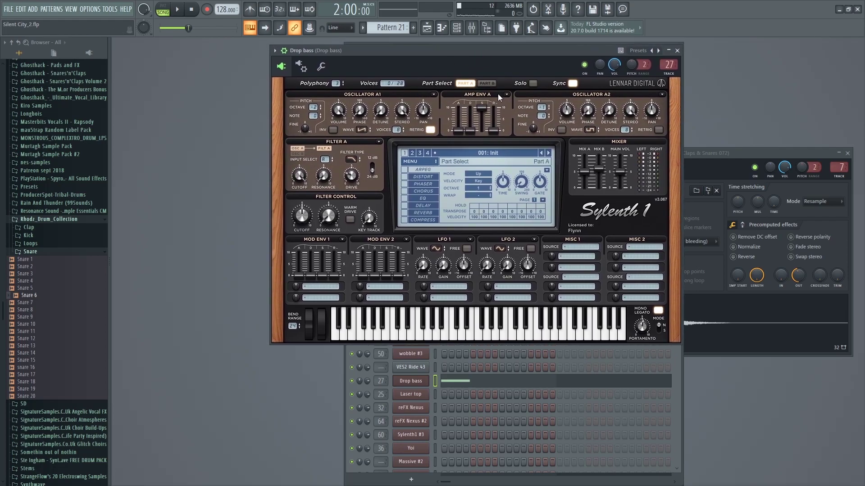
{"action": "left_click", "coordinate": [485, 83]}
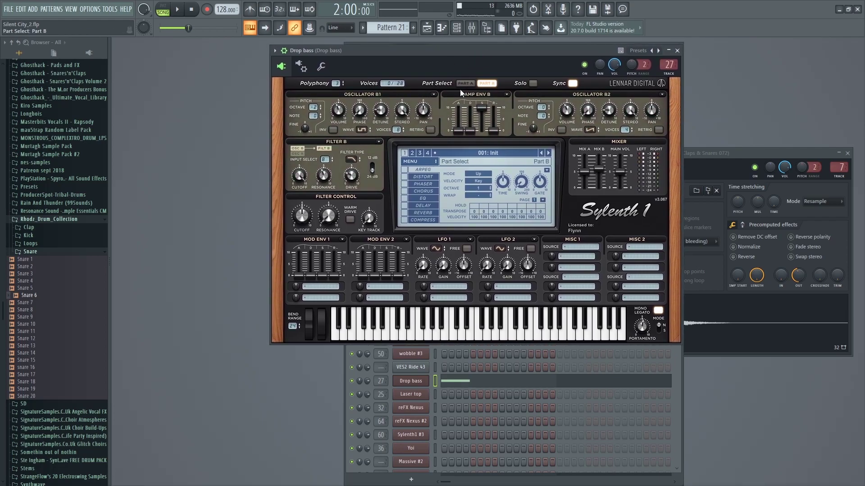
{"action": "left_click", "coordinate": [466, 84]}
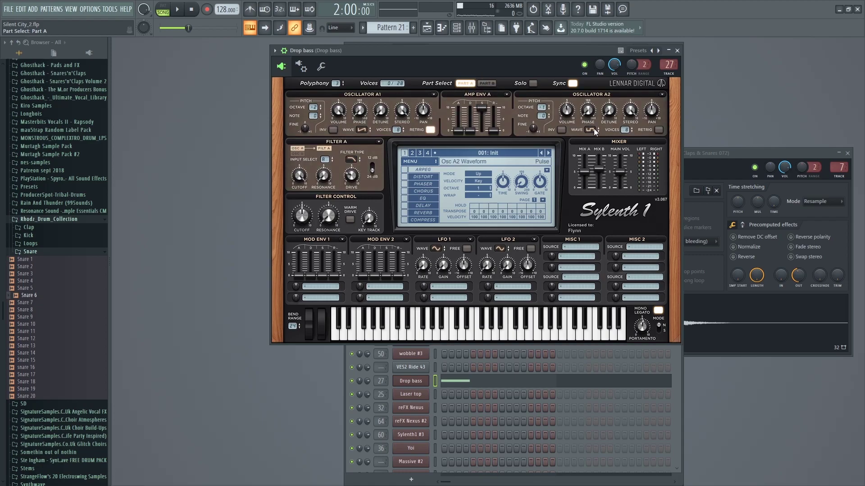
{"action": "left_click", "coordinate": [464, 83]}
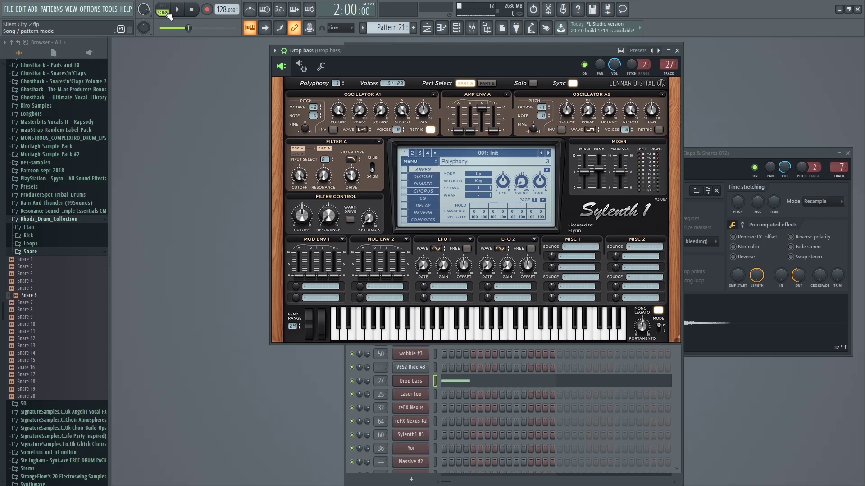
Audition the Drop bass sound at several pitches on the Sylenth1 keyboard
{"action": "left_click", "coordinate": [426, 331]}
{"action": "left_click", "coordinate": [459, 331]}
{"action": "left_click", "coordinate": [383, 330]}
{"action": "left_click", "coordinate": [429, 334]}
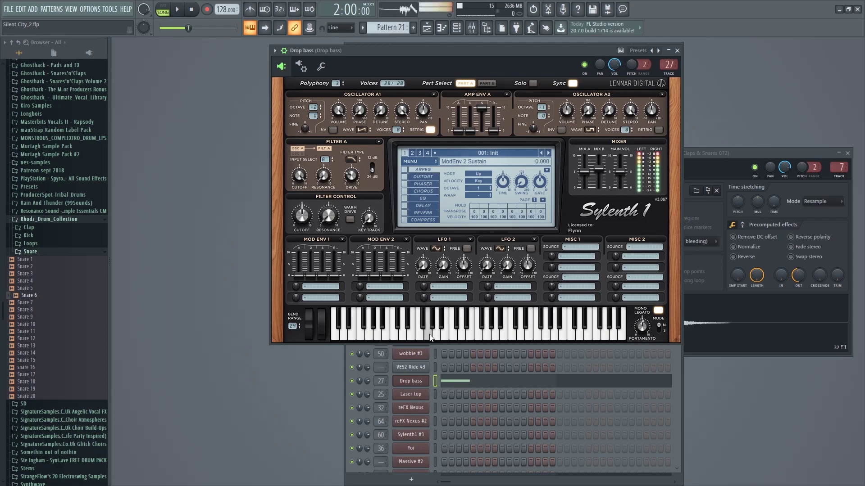
Show mixer track 27 and inspect the Soundgoodizer and Fruity parametric EQ 2 on the Drop bass
{"action": "left_click", "coordinate": [668, 65]}
{"action": "left_click", "coordinate": [795, 159]}
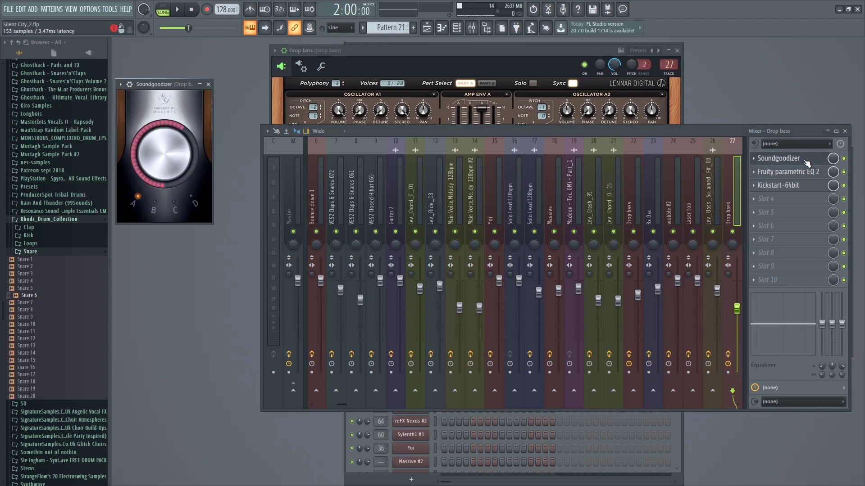
{"action": "left_click", "coordinate": [791, 172]}
{"action": "left_click_drag", "start_coordinate": [295, 96], "coordinate": [354, 124]}
{"action": "left_click_drag", "start_coordinate": [408, 51], "coordinate": [518, 159]}
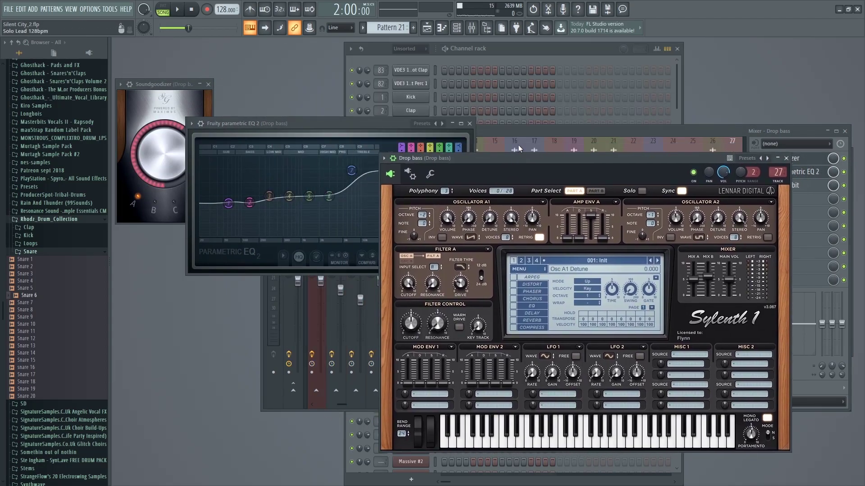
{"action": "left_click_drag", "start_coordinate": [665, 131], "coordinate": [593, 101]}
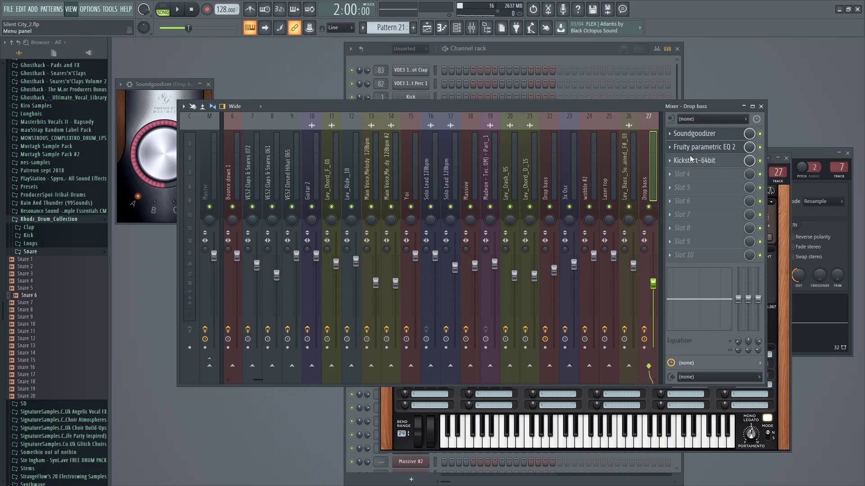
{"action": "left_click_drag", "start_coordinate": [328, 101], "coordinate": [315, 86]}
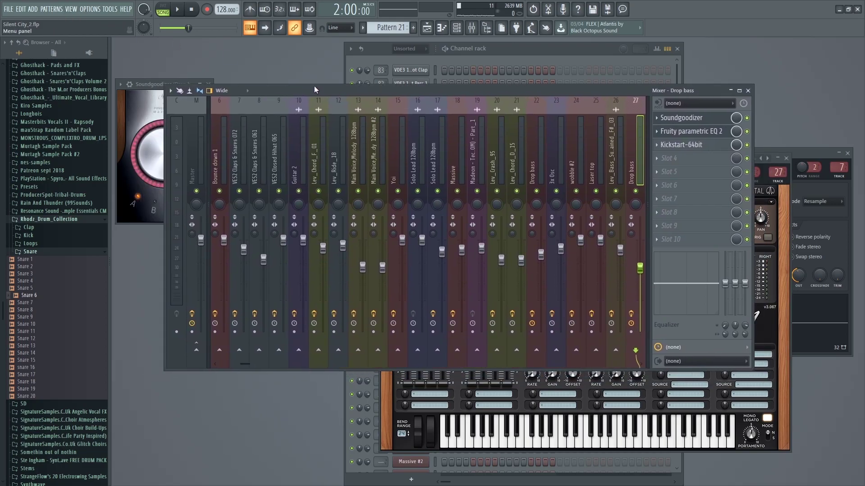
{"action": "left_click_drag", "start_coordinate": [393, 89], "coordinate": [451, 86]}
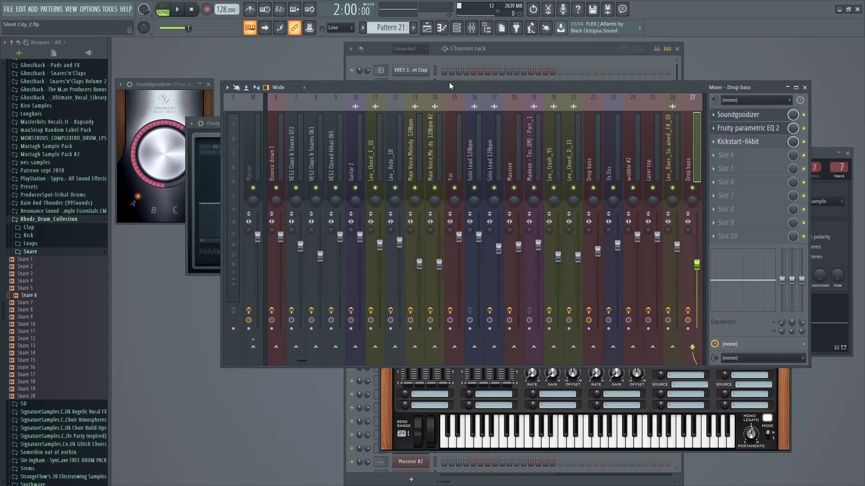
{"action": "mouse_move", "coordinate": [437, 87]}
{"action": "left_mouse_down"}
{"action": "mouse_move", "coordinate": [452, 84]}
{"action": "mouse_move", "coordinate": [437, 79]}
{"action": "left_mouse_up"}
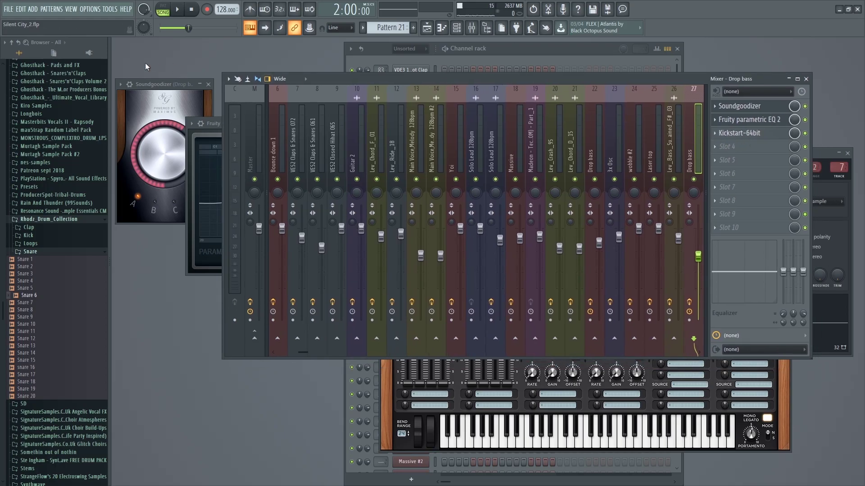
{"action": "left_click_drag", "start_coordinate": [361, 80], "coordinate": [322, 76]}
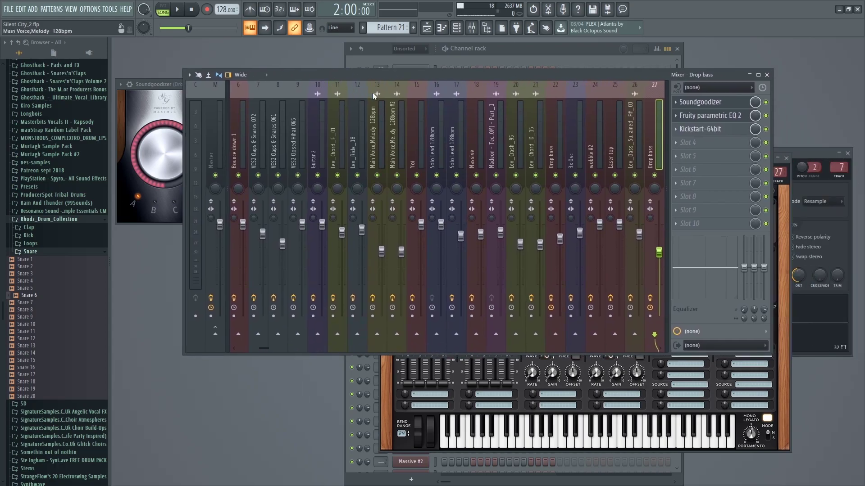
{"action": "left_click_drag", "start_coordinate": [347, 74], "coordinate": [365, 87]}
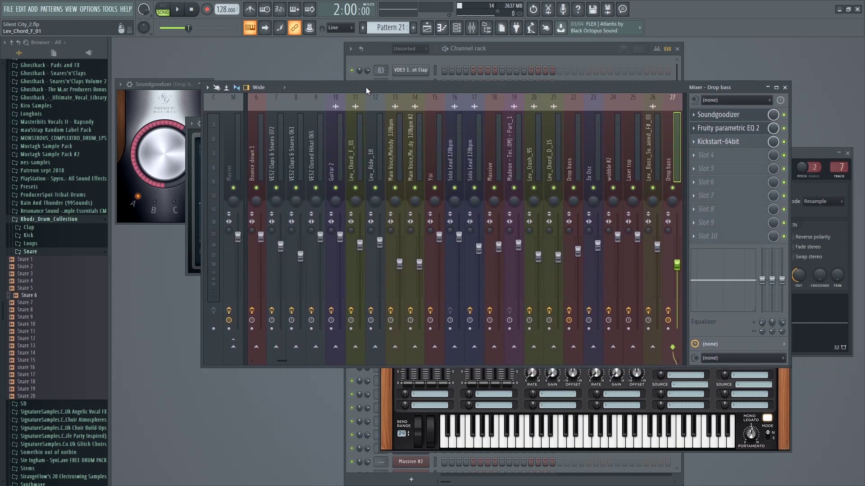
Open the Kickstart-64bit effect on the Drop bass mixer track and examine its sidechain curve
{"action": "left_click", "coordinate": [730, 142]}
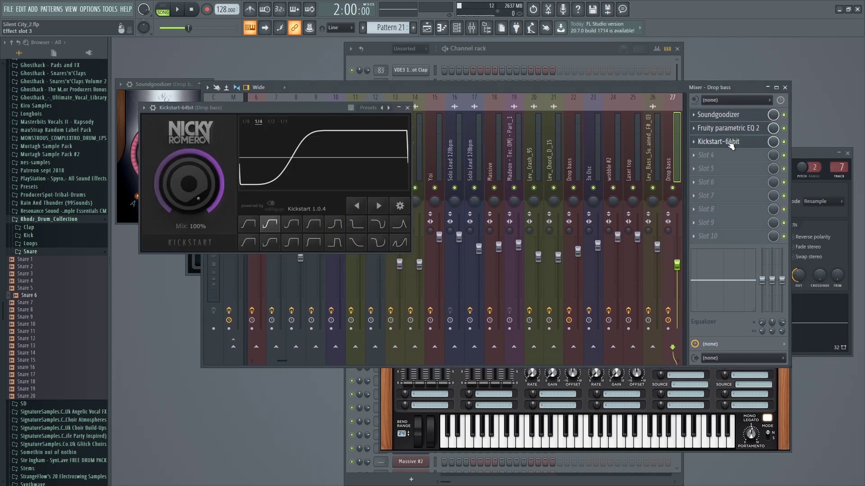
{"action": "left_click_drag", "start_coordinate": [235, 109], "coordinate": [488, 146]}
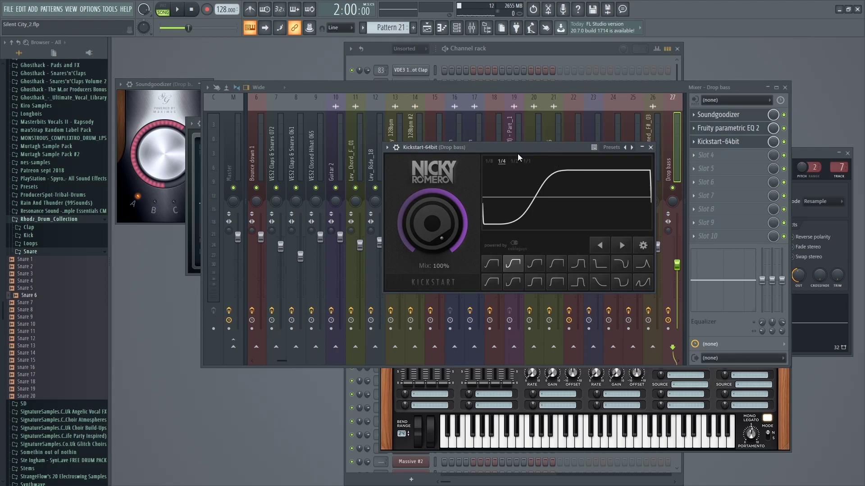
{"action": "left_click_drag", "start_coordinate": [519, 146], "coordinate": [449, 128]}
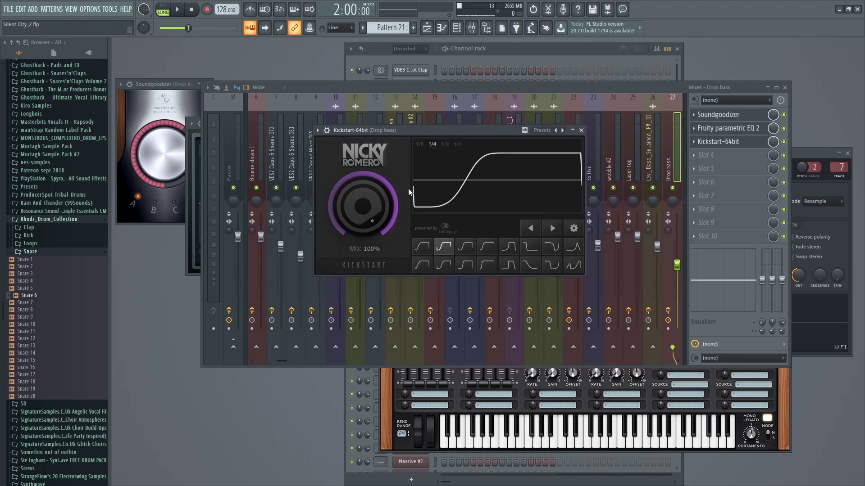
Switch to pattern mode, play Pattern 21 on its own and stop it
{"action": "left_click", "coordinate": [163, 10]}
{"action": "left_click", "coordinate": [178, 10]}
{"action": "left_click", "coordinate": [190, 7]}
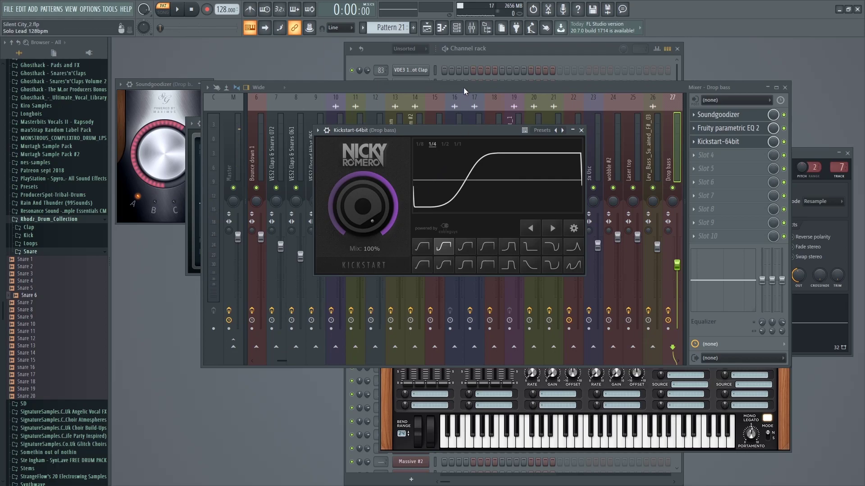
Move the Kickstart window aside and look through the mixer tracks around the Drop bass, up to track 37
{"action": "left_click_drag", "start_coordinate": [434, 134], "coordinate": [608, 151]}
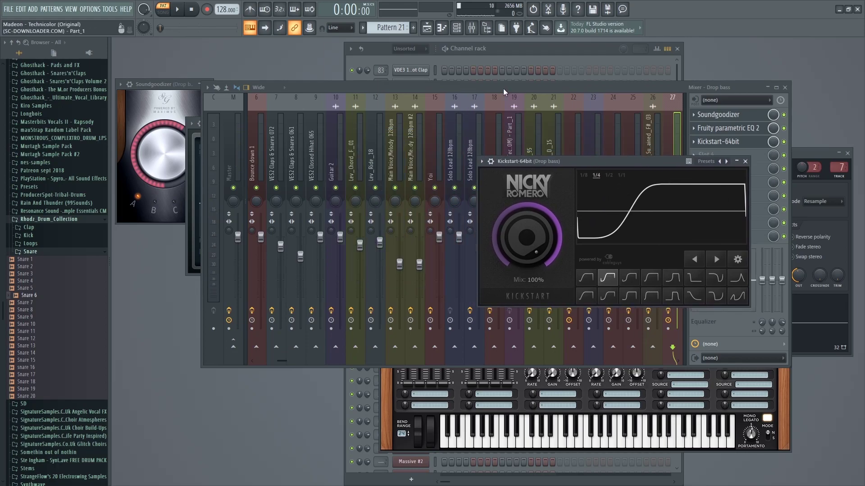
{"action": "left_click_drag", "start_coordinate": [503, 88], "coordinate": [495, 85]}
{"action": "scroll", "coordinate": [512, 120], "scroll_direction": "down", "scroll_amount": 1}
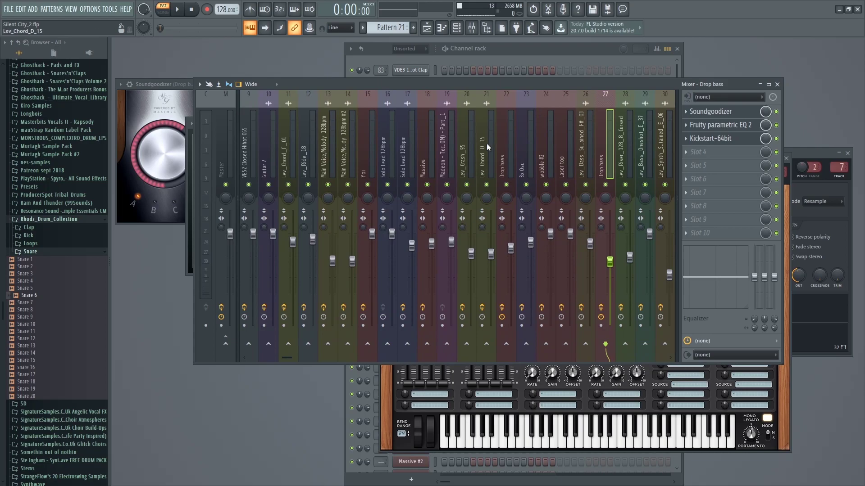
{"action": "scroll", "coordinate": [387, 129], "scroll_direction": "down", "scroll_amount": 2}
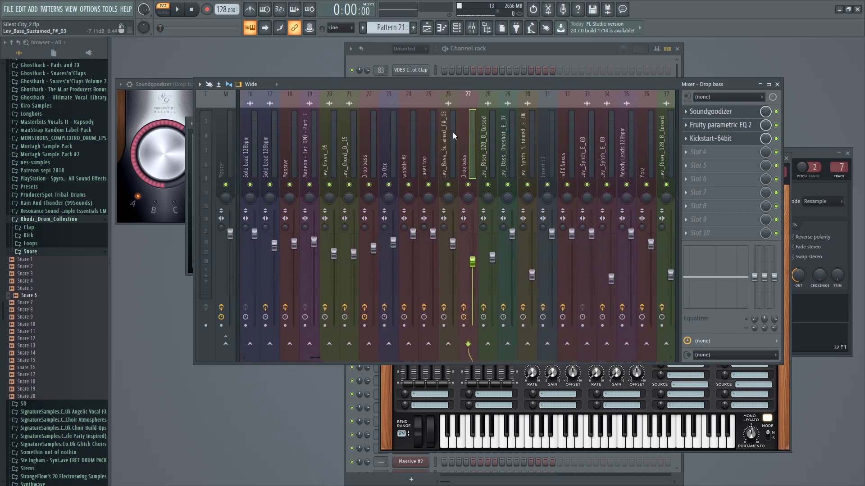
{"action": "scroll", "coordinate": [480, 129], "scroll_direction": "up", "scroll_amount": 2}
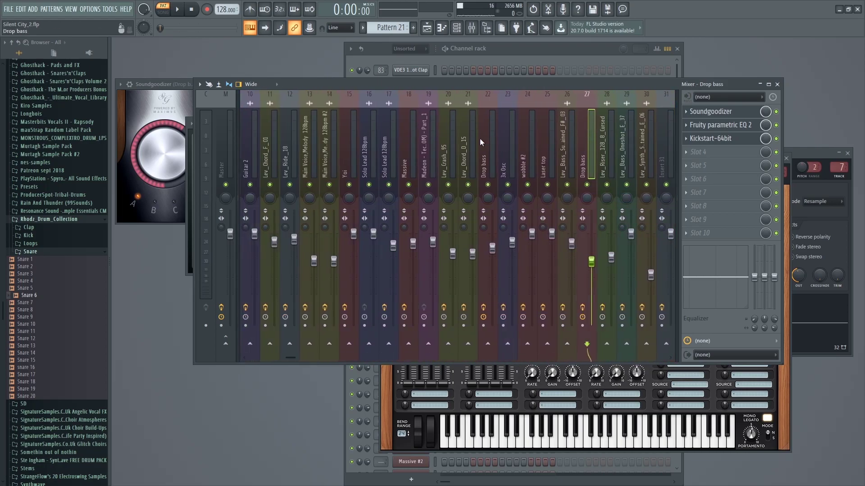
Look back through the mixer tracks, reopen Kickstart-64bit on the Drop bass and place its window so the sidechain curve is in view
{"action": "scroll", "coordinate": [447, 136], "scroll_direction": "up", "scroll_amount": 2}
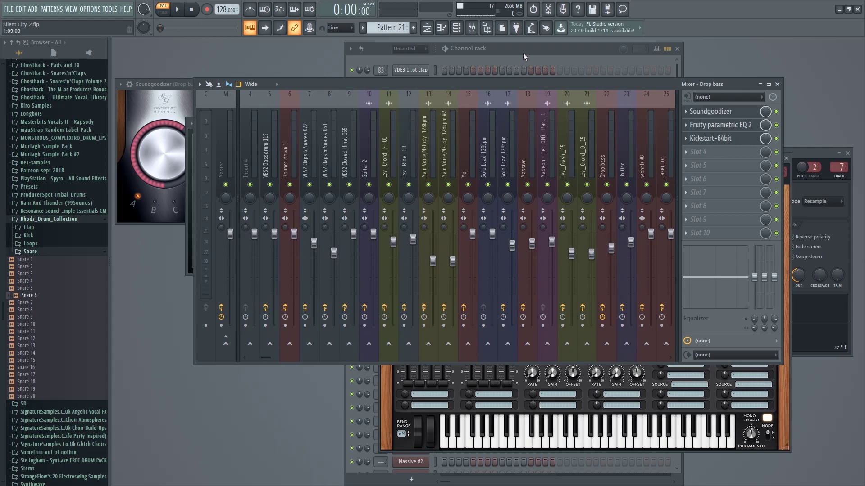
{"action": "scroll", "coordinate": [564, 118], "scroll_direction": "down", "scroll_amount": 1}
{"action": "left_click", "coordinate": [725, 141]}
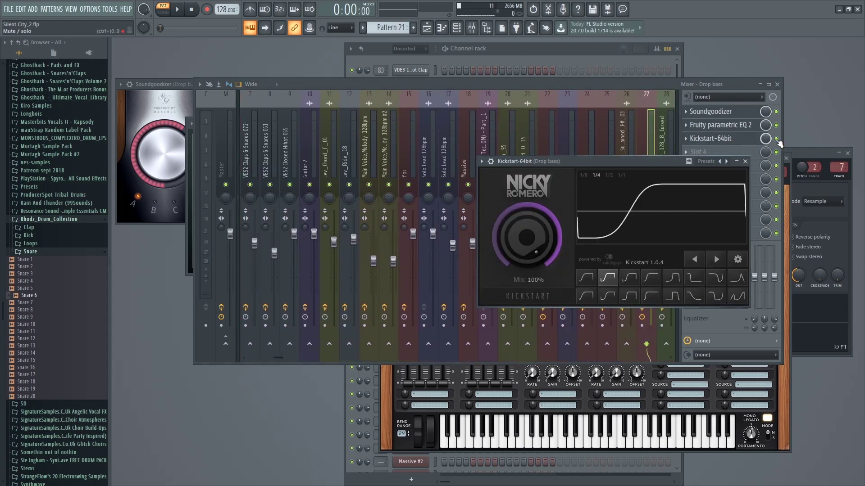
{"action": "left_click", "coordinate": [725, 141]}
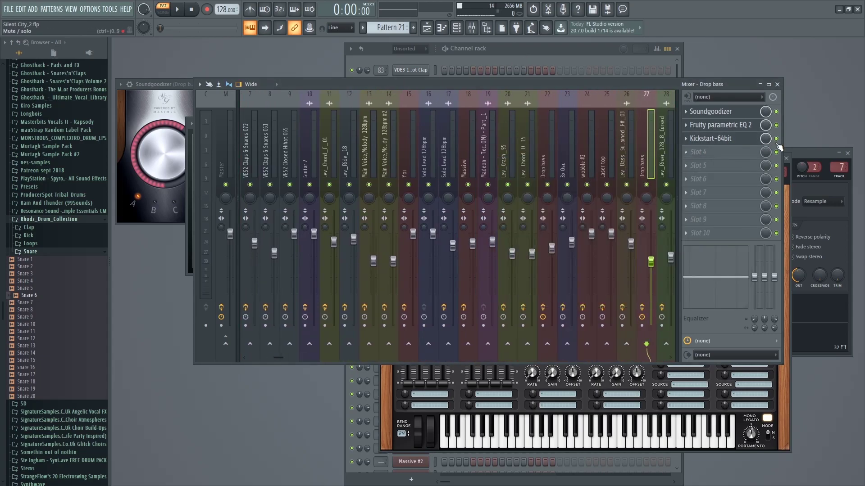
{"action": "left_click", "coordinate": [725, 140]}
{"action": "left_click_drag", "start_coordinate": [584, 155], "coordinate": [439, 114]}
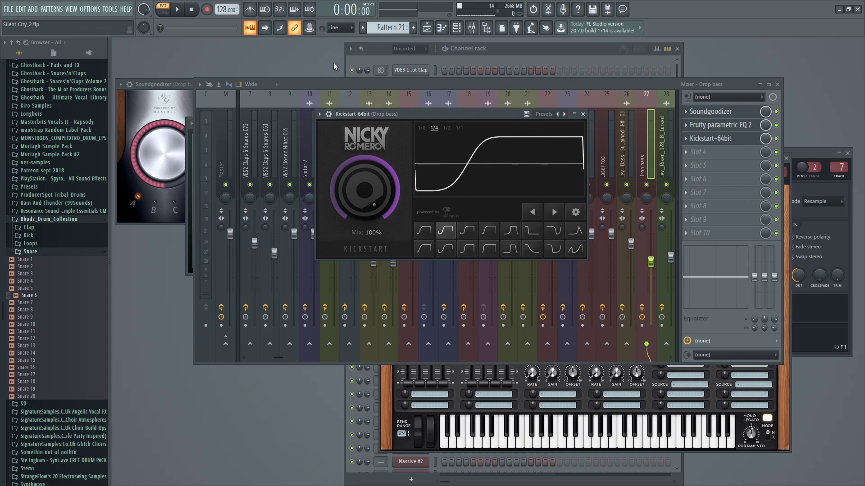
{"action": "left_click_drag", "start_coordinate": [446, 114], "coordinate": [454, 135]}
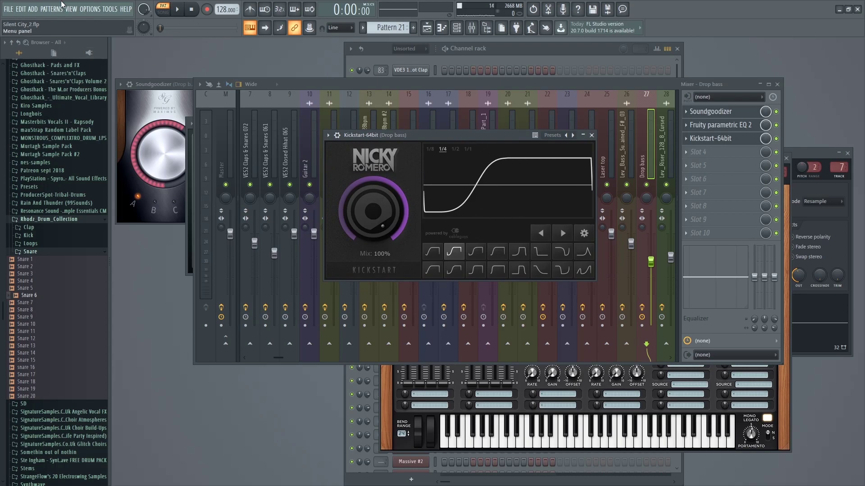
Show the drop from bar 57 in the playlist, select Pattern 10 and switch to pattern mode
{"action": "left_click", "coordinate": [84, 32]}
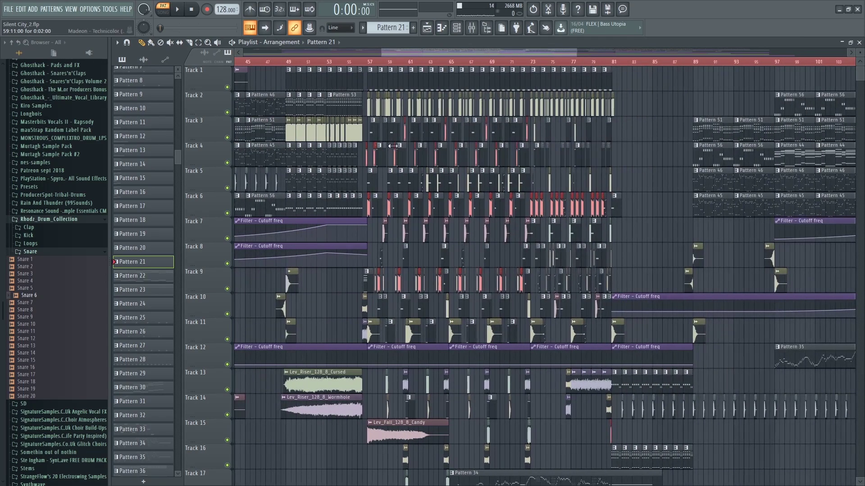
{"action": "scroll", "coordinate": [360, 118], "scroll_direction": "up", "scroll_amount": 4}
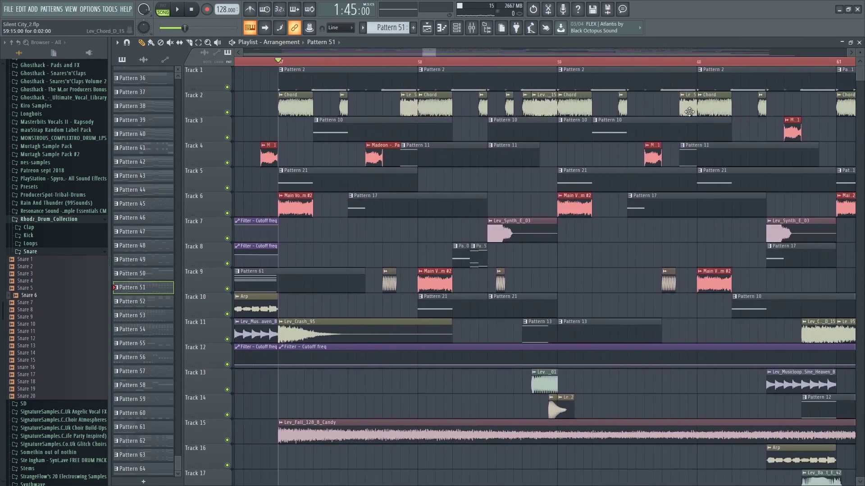
{"action": "left_click", "coordinate": [858, 42]}
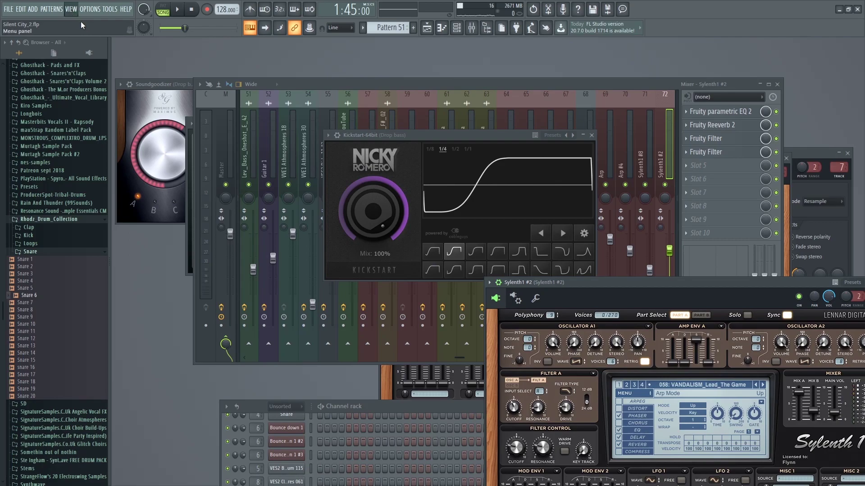
{"action": "key", "text": "F5"}
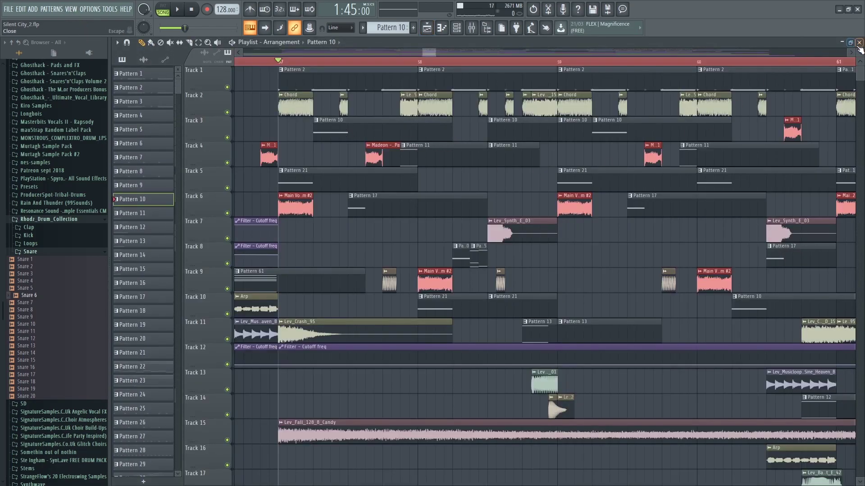
{"action": "key", "text": "F5"}
{"action": "left_click", "coordinate": [162, 9]}
{"action": "key", "text": "F5"}
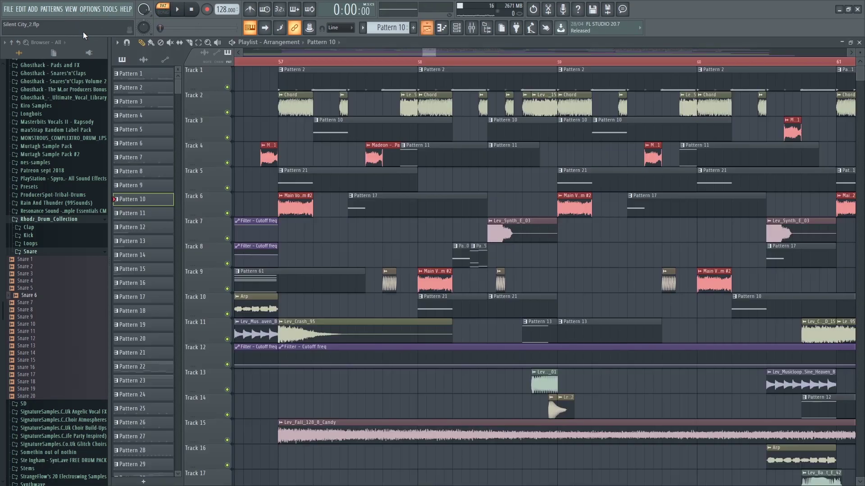
{"action": "key", "text": "F5"}
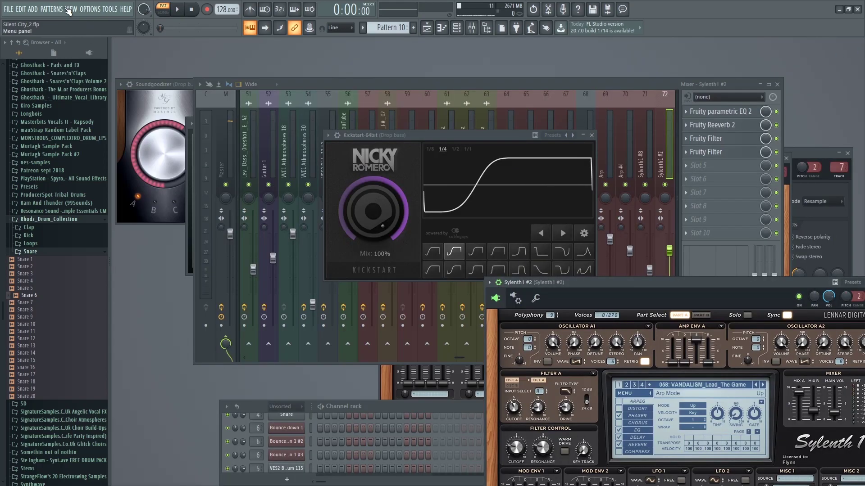
Bring up the channel rack, enlarge it to list more channels, and open the Massive synth with its window moved aside
{"action": "key", "text": "F6"}
{"action": "key", "text": "F9"}
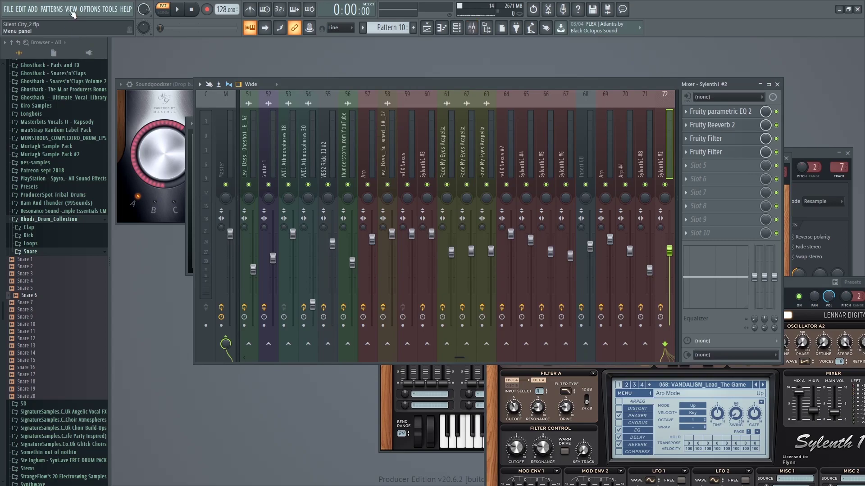
{"action": "key", "text": "F6"}
{"action": "left_click_drag", "start_coordinate": [402, 406], "coordinate": [474, 96]}
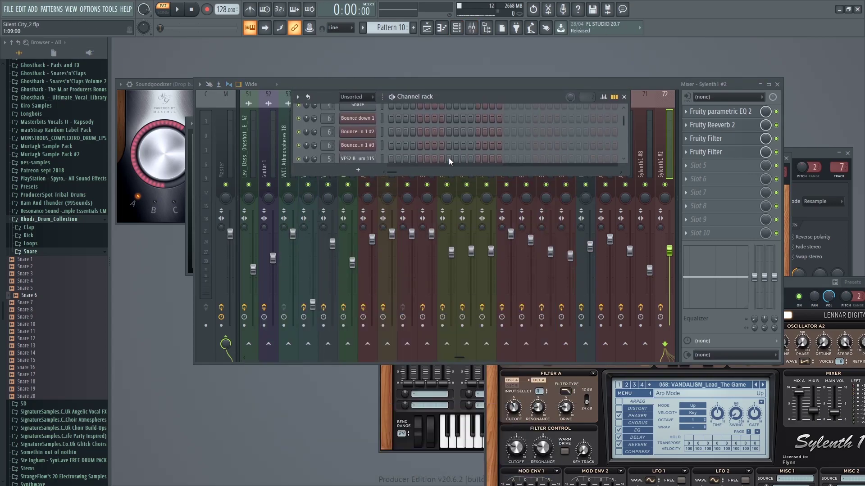
{"action": "left_click_drag", "start_coordinate": [329, 174], "coordinate": [379, 249]}
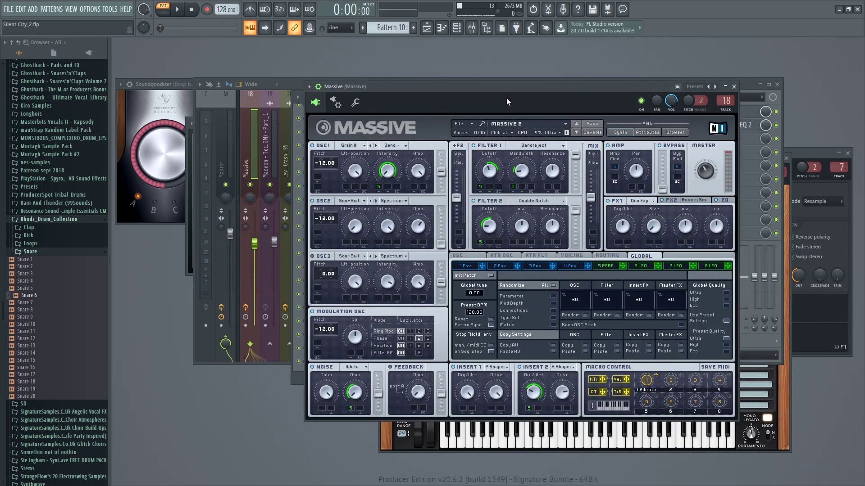
{"action": "left_click_drag", "start_coordinate": [512, 88], "coordinate": [723, 86]}
Open the Massive notes of Pattern 10 in the piano roll, audition F#4 and close the piano roll
{"action": "left_click", "coordinate": [388, 253]}
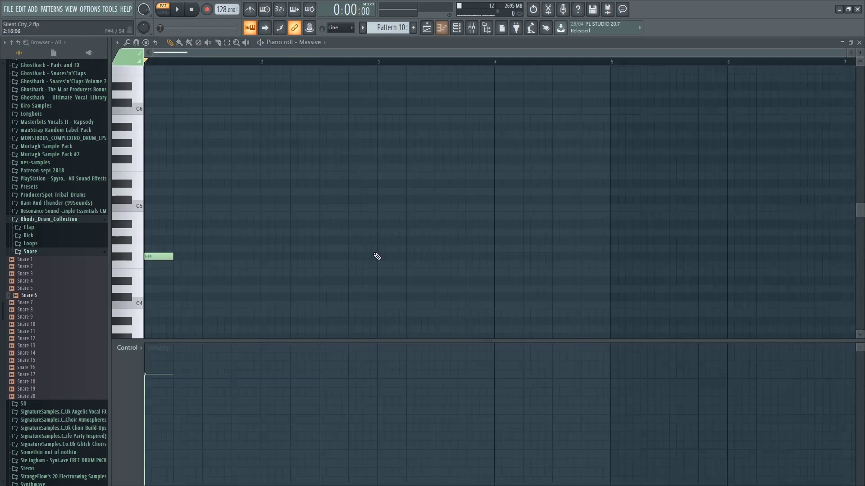
{"action": "left_click", "coordinate": [130, 263]}
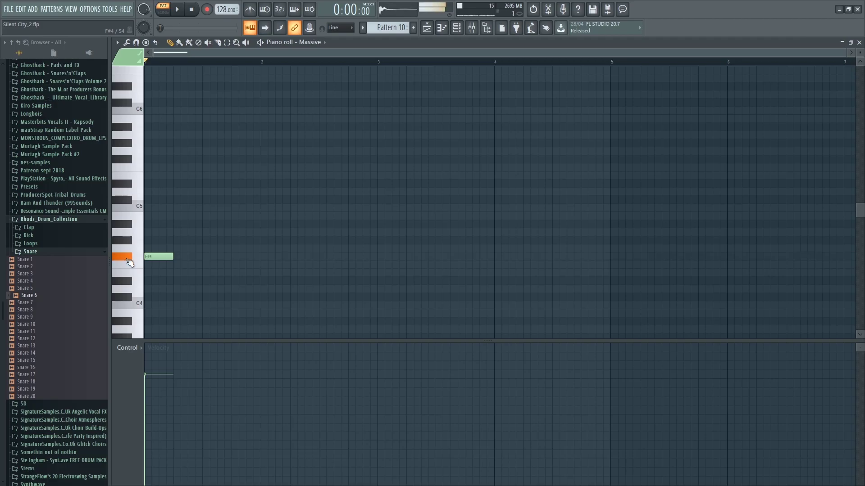
{"action": "left_click", "coordinate": [842, 42]}
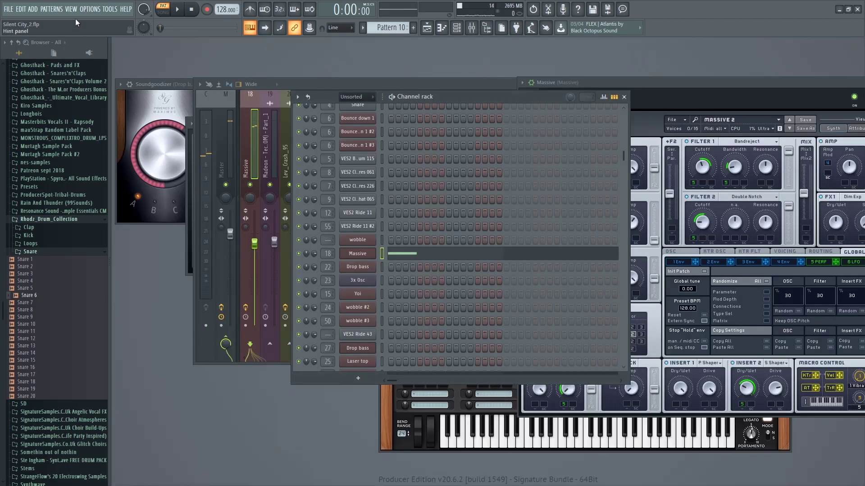
Open Pattern 17 from the playlist to inspect and hear the wobble #2 notes, and return to the arrangement
{"action": "key", "text": "F5"}
{"action": "left_click", "coordinate": [405, 208]}
{"action": "double_click", "coordinate": [405, 208]}
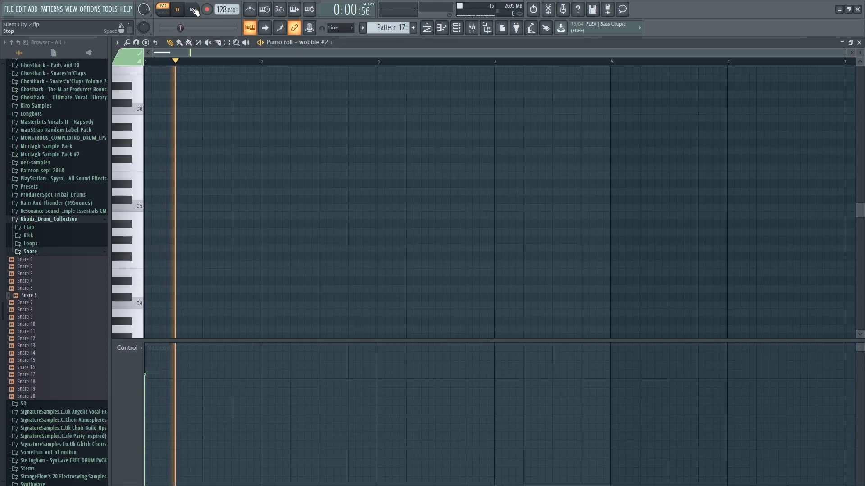
{"action": "left_click", "coordinate": [859, 42]}
{"action": "key", "text": "F6"}
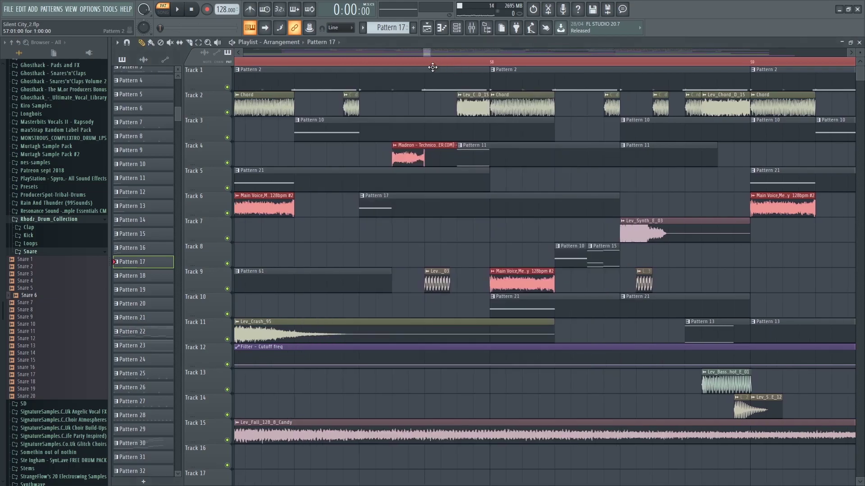
Play the drop from bar 57 in song mode and stop it
{"action": "scroll", "coordinate": [356, 63], "scroll_direction": "down", "scroll_amount": 3}
{"action": "key", "text": "space"}
{"action": "scroll", "coordinate": [414, 136], "scroll_direction": "up", "scroll_amount": 3}
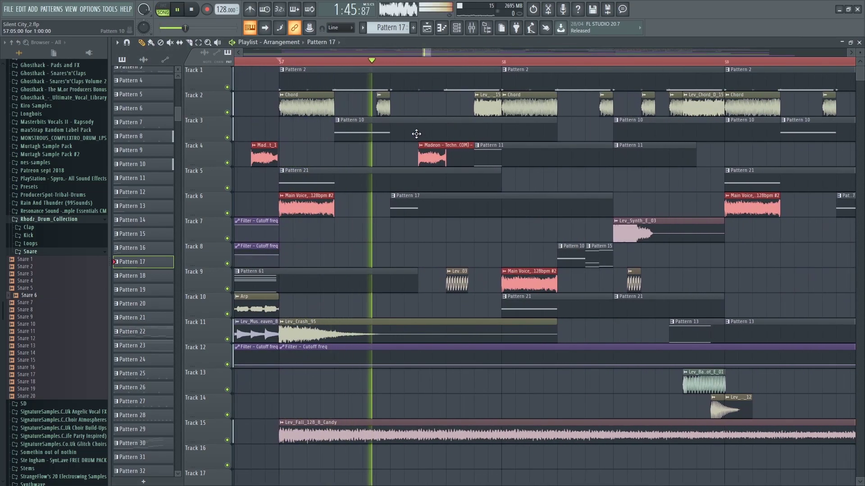
{"action": "key", "text": "space"}
Examine how the chord, vocal, bass and effect clips alternate across the drop from bar 57 in the playlist
{"action": "scroll", "coordinate": [373, 168], "scroll_direction": "down", "scroll_amount": 4}
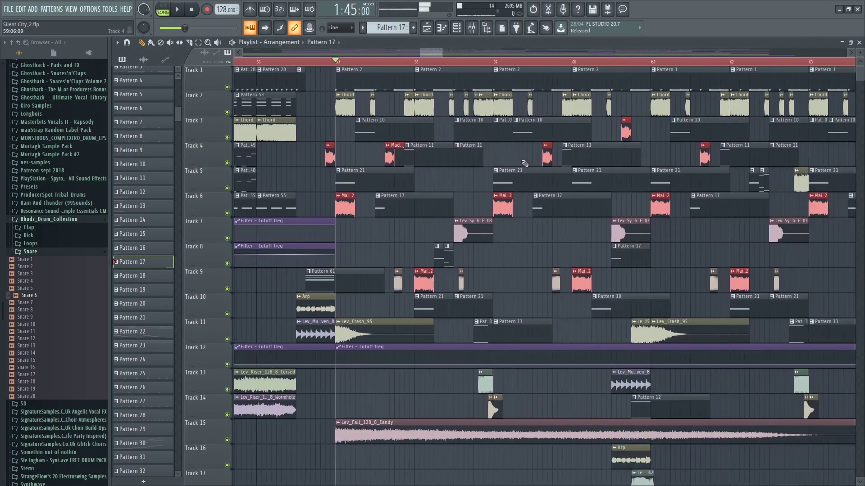
{"action": "scroll", "coordinate": [525, 164], "scroll_direction": "up", "scroll_amount": 2}
{"action": "scroll", "coordinate": [283, 155], "scroll_direction": "up", "scroll_amount": 2}
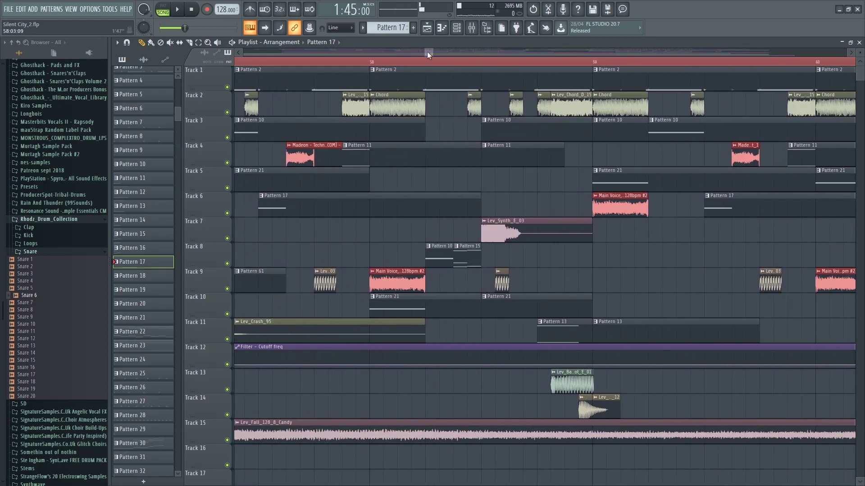
{"action": "mouse_move", "coordinate": [433, 53]}
{"action": "left_mouse_down"}
{"action": "mouse_move", "coordinate": [447, 53]}
{"action": "mouse_move", "coordinate": [425, 52]}
{"action": "left_mouse_up"}
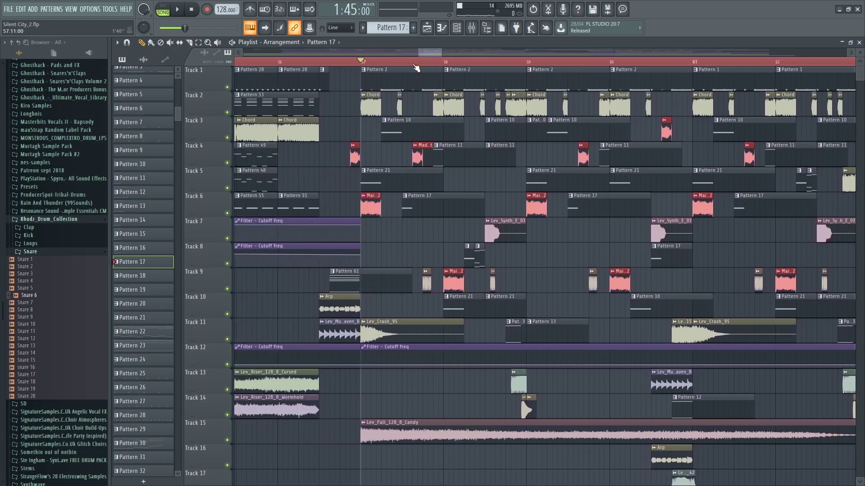
{"action": "scroll", "coordinate": [409, 64], "scroll_direction": "up", "scroll_amount": 3}
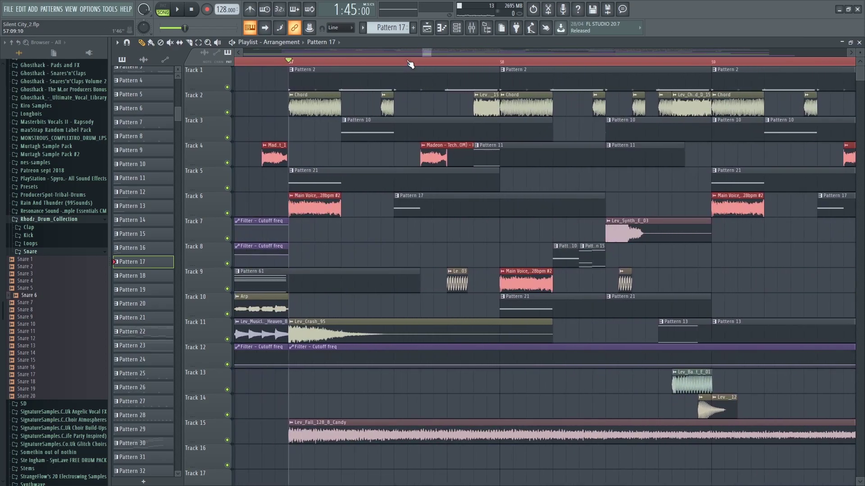
{"action": "scroll", "coordinate": [413, 60], "scroll_direction": "down", "scroll_amount": 3}
{"action": "left_click_drag", "start_coordinate": [434, 52], "coordinate": [436, 50]}
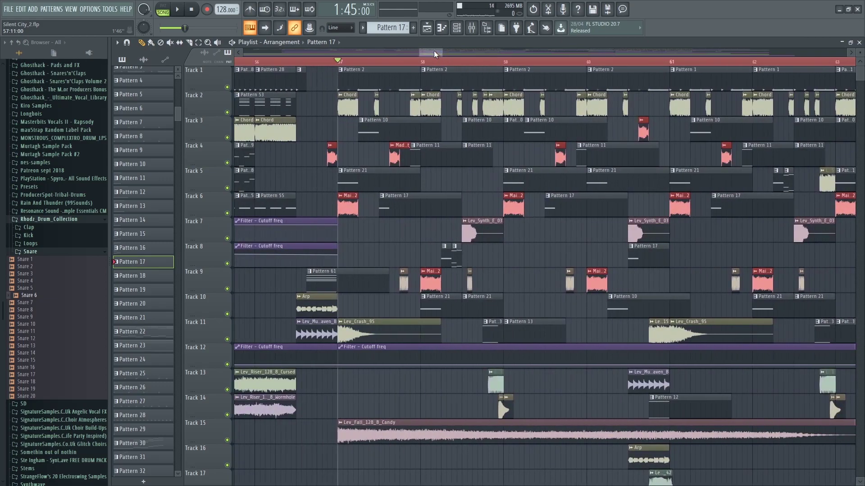
{"action": "left_click_drag", "start_coordinate": [434, 53], "coordinate": [434, 52]}
{"action": "left_click_drag", "start_coordinate": [428, 53], "coordinate": [429, 53]}
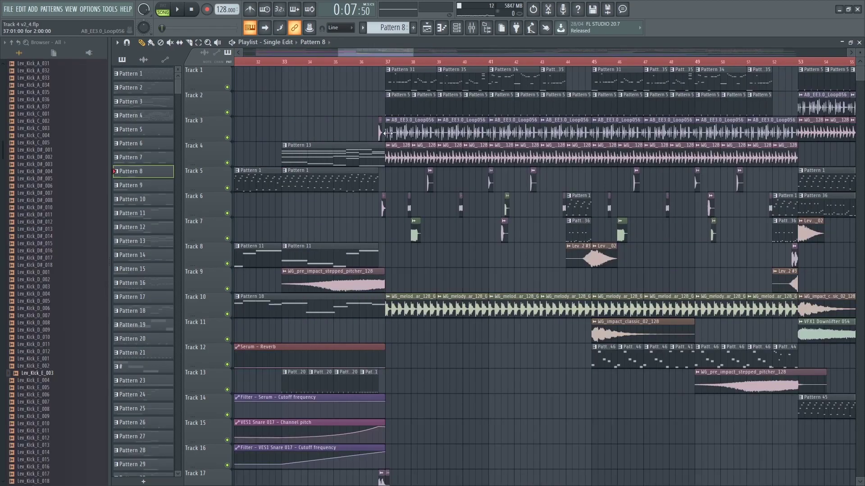
In the Track 4 v2_4 project, open Pattern 31 at the drop, inspect the Serum #23 notes and close the piano roll
{"action": "scroll", "coordinate": [385, 105], "scroll_direction": "up", "scroll_amount": 3}
{"action": "left_click_drag", "start_coordinate": [375, 54], "coordinate": [377, 53]}
{"action": "left_click", "coordinate": [340, 61]}
{"action": "left_click", "coordinate": [345, 63]}
{"action": "double_click", "coordinate": [363, 88]}
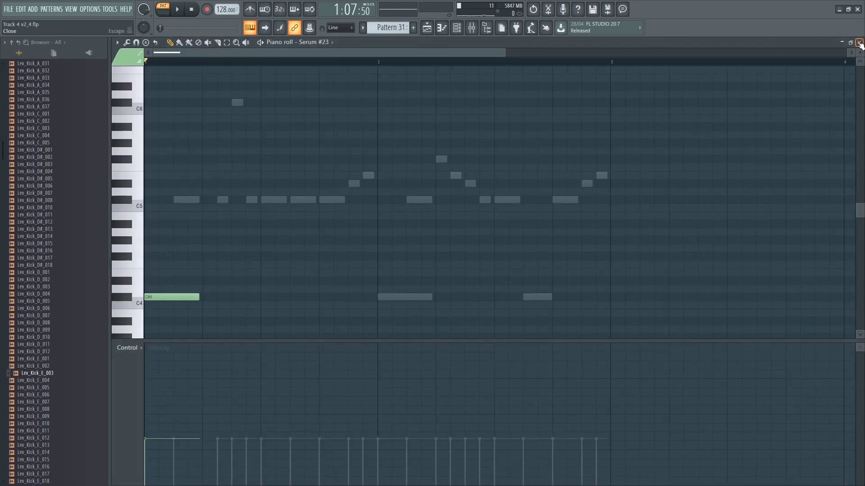
{"action": "left_click", "coordinate": [859, 43]}
Play Pattern 31 on its own, stop it and look through the channel rack for the Serum channels it uses
{"action": "key", "text": "space"}
{"action": "left_click_drag", "start_coordinate": [595, 160], "coordinate": [594, 78]}
{"action": "key", "text": "space"}
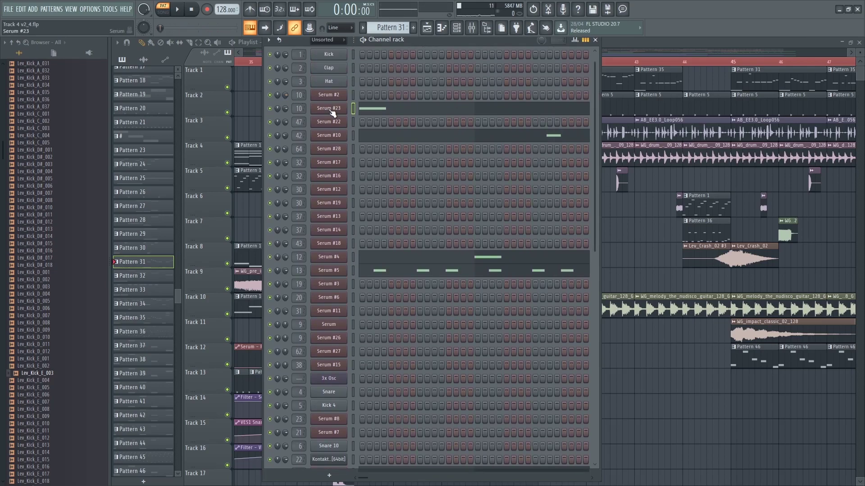
{"action": "left_click_drag", "start_coordinate": [593, 160], "coordinate": [582, 294]}
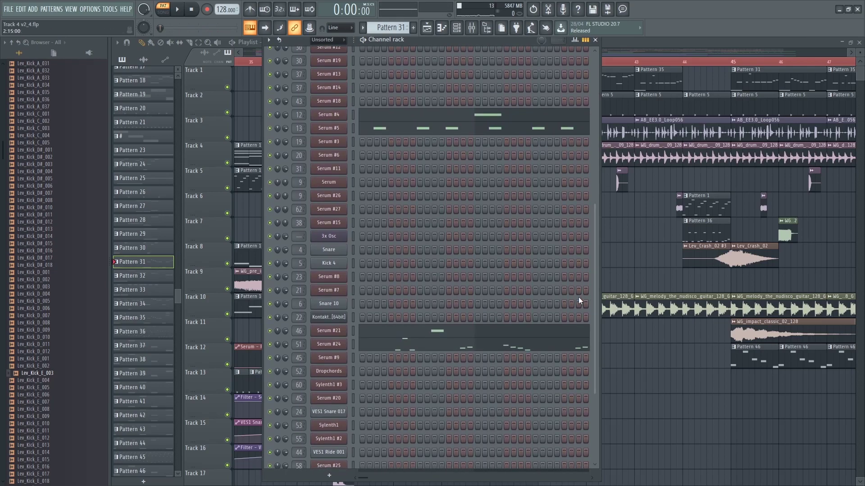
Open the Serum #5 synth and play Pattern 31 to watch its oscillators and filter, then stop playback
{"action": "left_click", "coordinate": [331, 132]}
{"action": "key", "text": "space"}
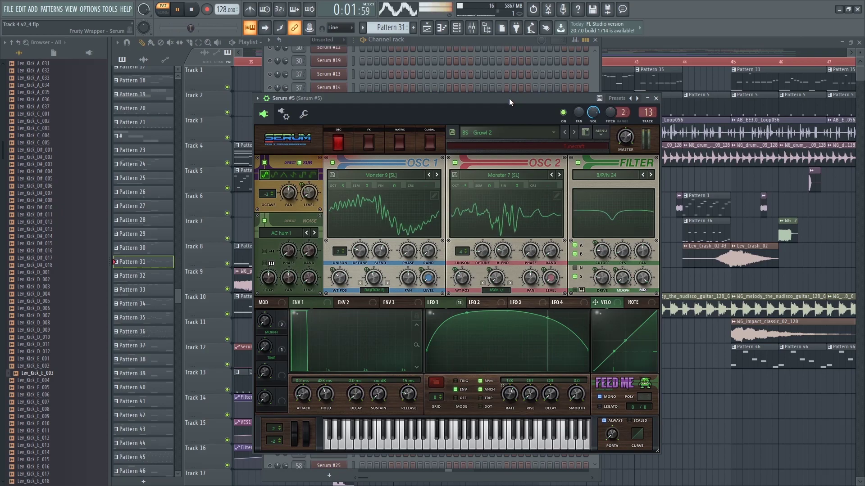
{"action": "left_click_drag", "start_coordinate": [509, 98], "coordinate": [512, 75]}
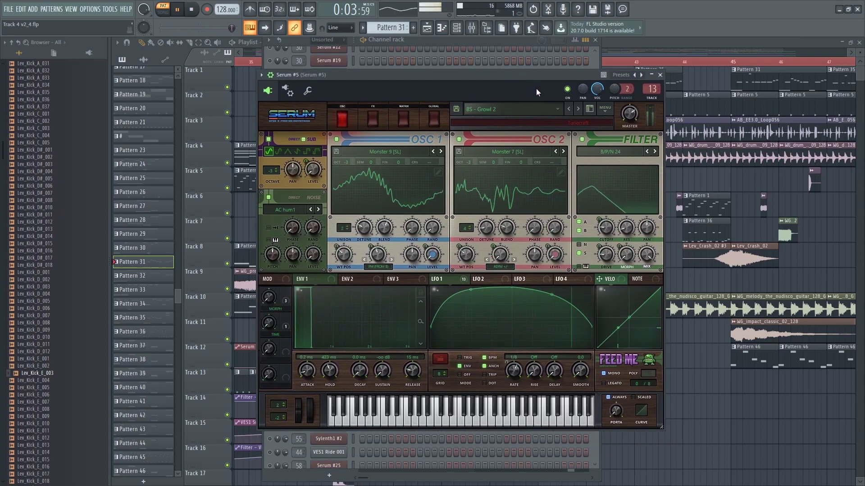
{"action": "key", "text": "space"}
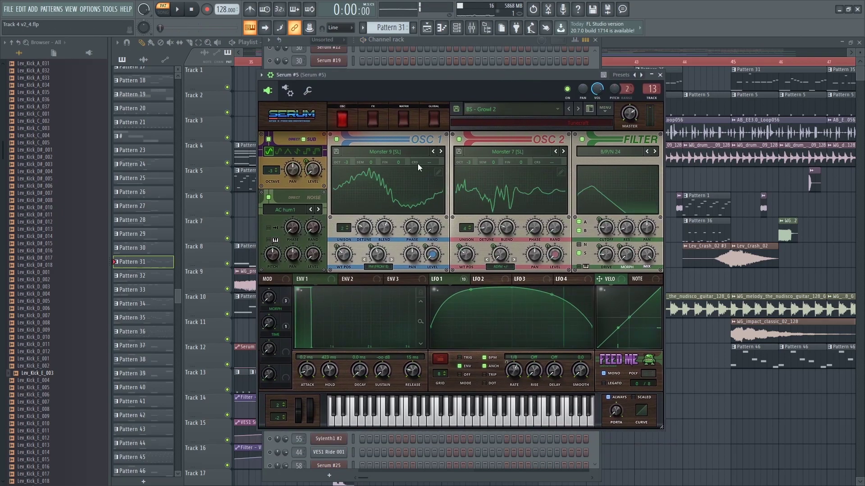
Show mixer track 13 for Serum #5, open its Vocodex effect and move the window aside to examine the settings
{"action": "double_click", "coordinate": [653, 88]}
{"action": "left_click_drag", "start_coordinate": [710, 304], "coordinate": [602, 97]}
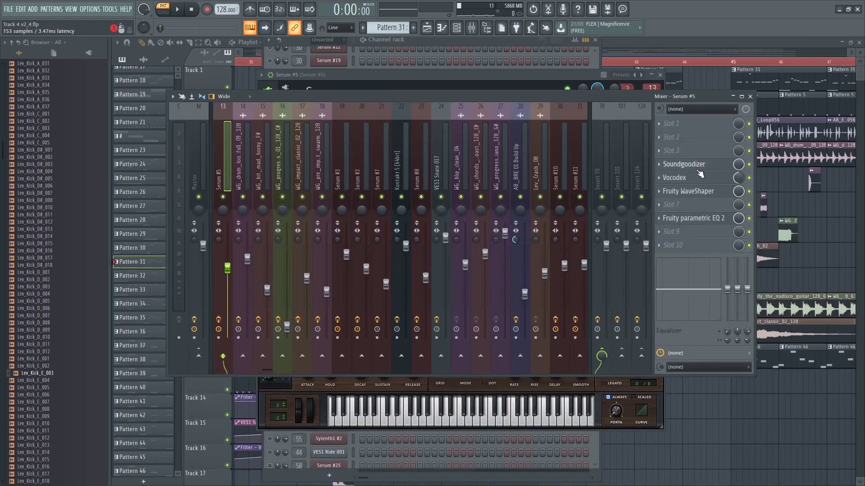
{"action": "left_click", "coordinate": [674, 178]}
{"action": "left_click_drag", "start_coordinate": [275, 85], "coordinate": [496, 84]}
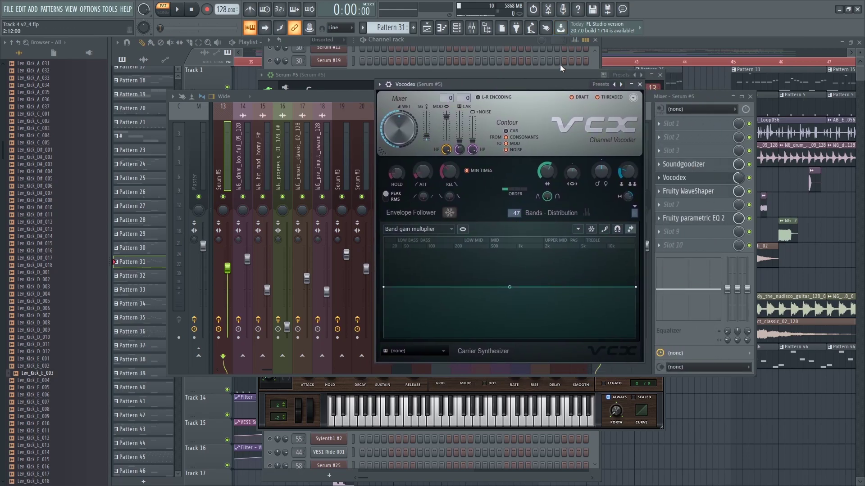
{"action": "left_click_drag", "start_coordinate": [514, 84], "coordinate": [528, 99]}
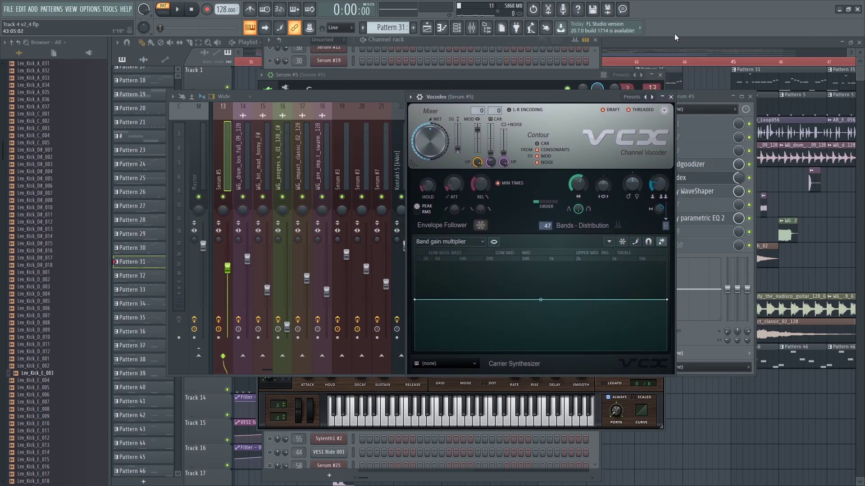
Hide the playlist, move the Vocodex, mixer and Serum #5 windows aside and bring the channel rack forward
{"action": "left_click", "coordinate": [657, 48]}
{"action": "left_click", "coordinate": [841, 42]}
{"action": "left_click_drag", "start_coordinate": [556, 87], "coordinate": [382, 129]}
{"action": "left_click_drag", "start_coordinate": [434, 101], "coordinate": [457, 207]}
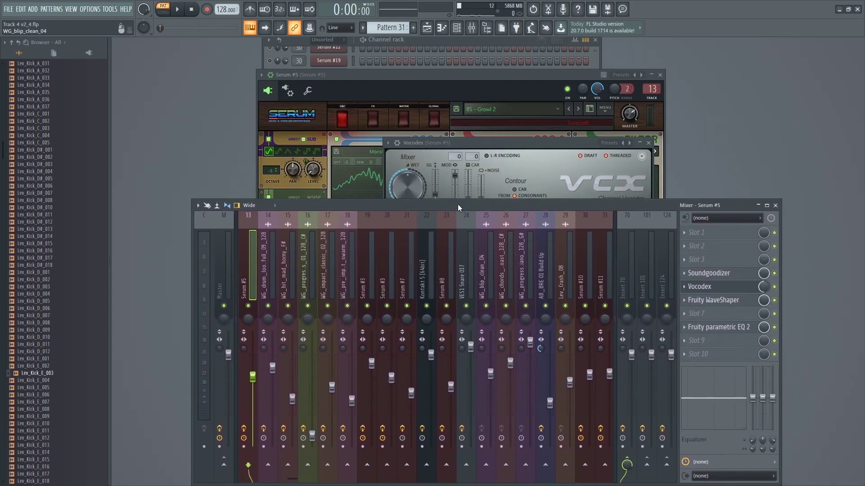
{"action": "left_click_drag", "start_coordinate": [392, 75], "coordinate": [863, 266]}
{"action": "left_click", "coordinate": [593, 111]}
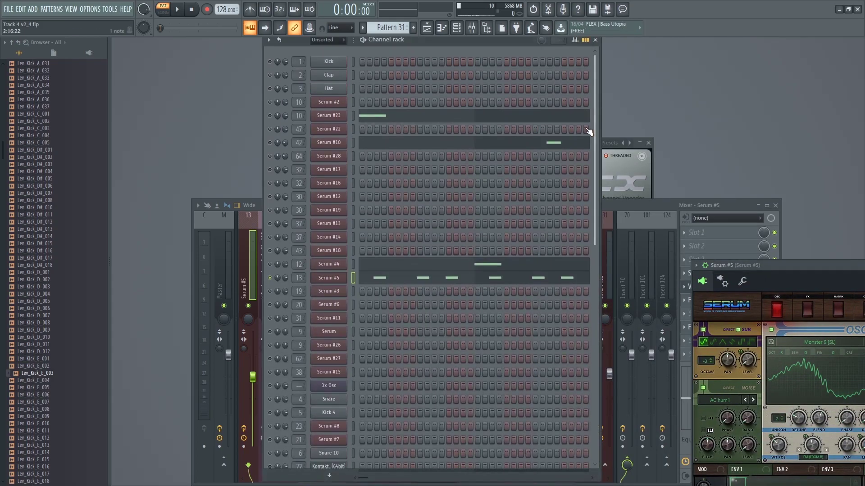
Open the Serum #24 synth from the channel rack and inspect the Soundgoodizer effect on its mixer track 51
{"action": "scroll", "coordinate": [321, 276], "scroll_direction": "down", "scroll_amount": 5}
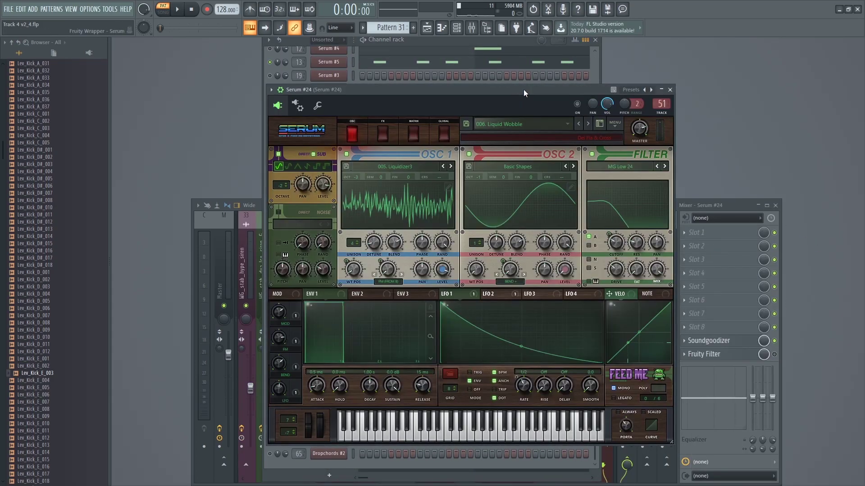
{"action": "left_click_drag", "start_coordinate": [523, 89], "coordinate": [668, 55]}
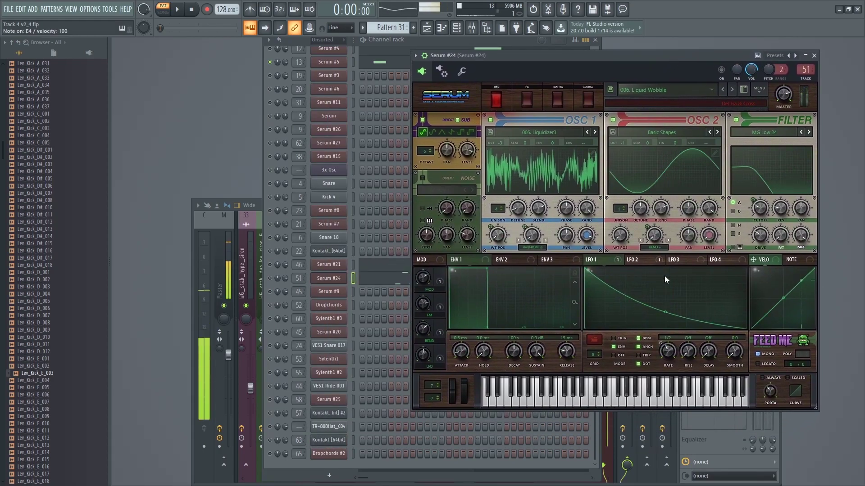
{"action": "left_click", "coordinate": [806, 69]}
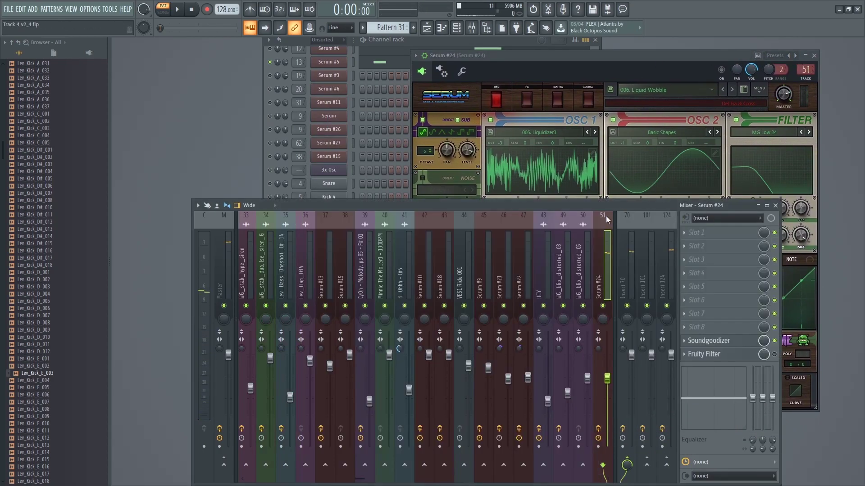
{"action": "left_click", "coordinate": [736, 345]}
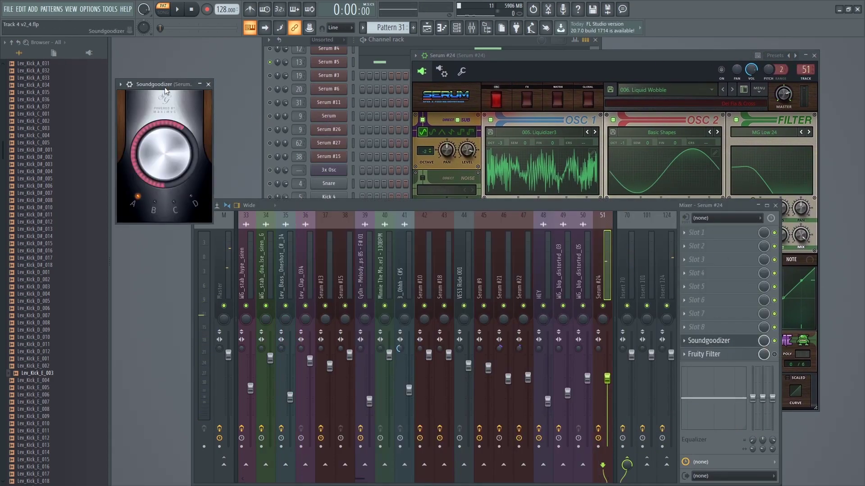
{"action": "left_click_drag", "start_coordinate": [158, 87], "coordinate": [411, 142]}
Return to the playlist and play the arrangement in song mode from the drop at bar 37, following its clips
{"action": "key", "text": "F5"}
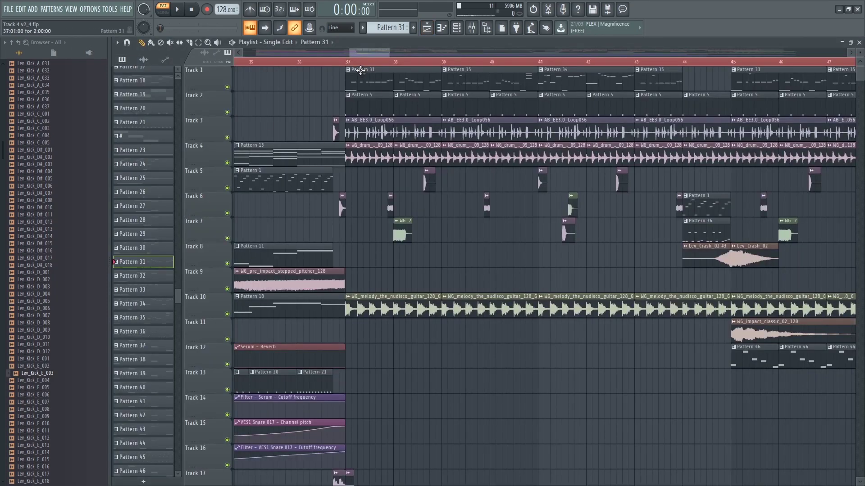
{"action": "scroll", "coordinate": [362, 72], "scroll_direction": "up", "scroll_amount": 3}
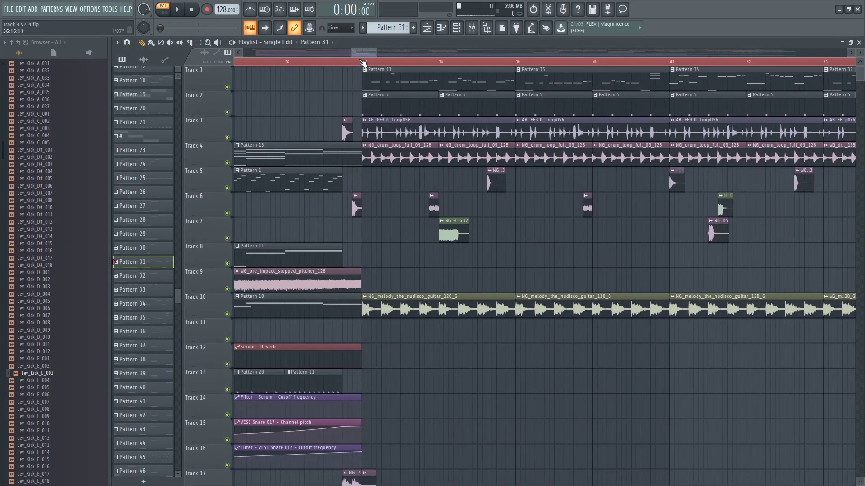
{"action": "key", "text": "space"}
{"action": "scroll", "coordinate": [698, 247], "scroll_direction": "up", "scroll_amount": 2}
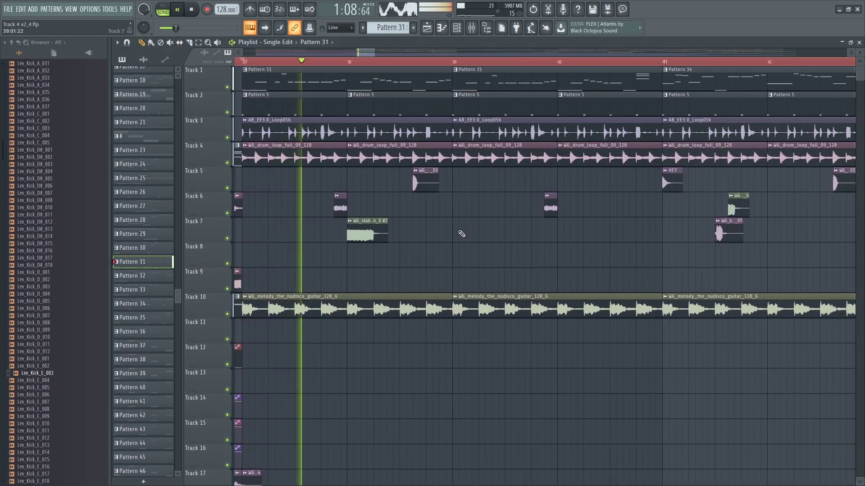
{"action": "scroll", "coordinate": [467, 218], "scroll_direction": "down", "scroll_amount": 3}
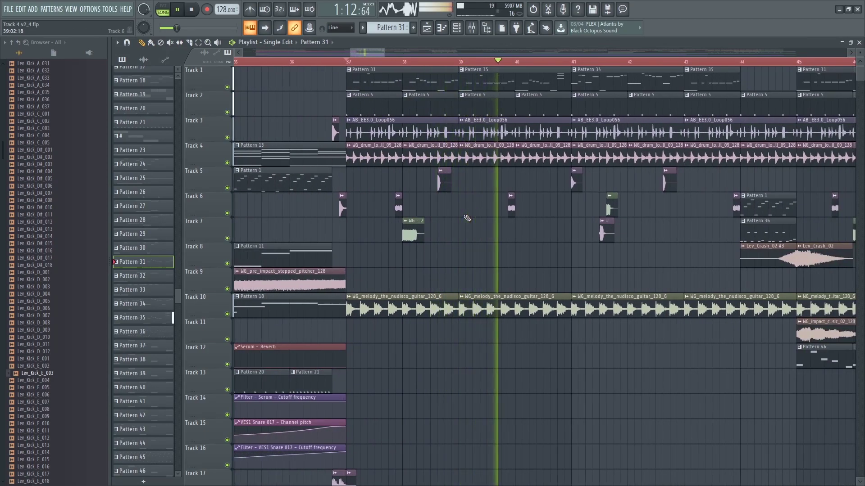
{"action": "scroll", "coordinate": [402, 205], "scroll_direction": "down", "scroll_amount": 3}
{"action": "scroll", "coordinate": [517, 217], "scroll_direction": "up", "scroll_amount": 4}
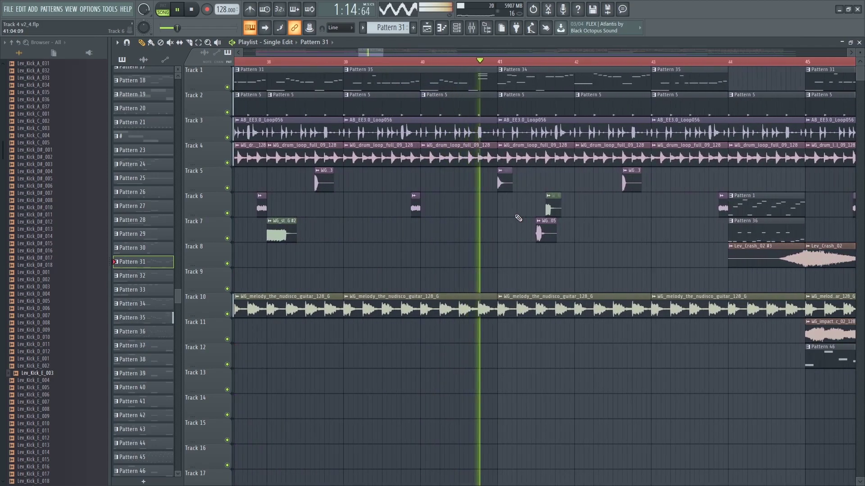
{"action": "scroll", "coordinate": [496, 217], "scroll_direction": "down", "scroll_amount": 1}
{"action": "scroll", "coordinate": [496, 218], "scroll_direction": "down", "scroll_amount": 2}
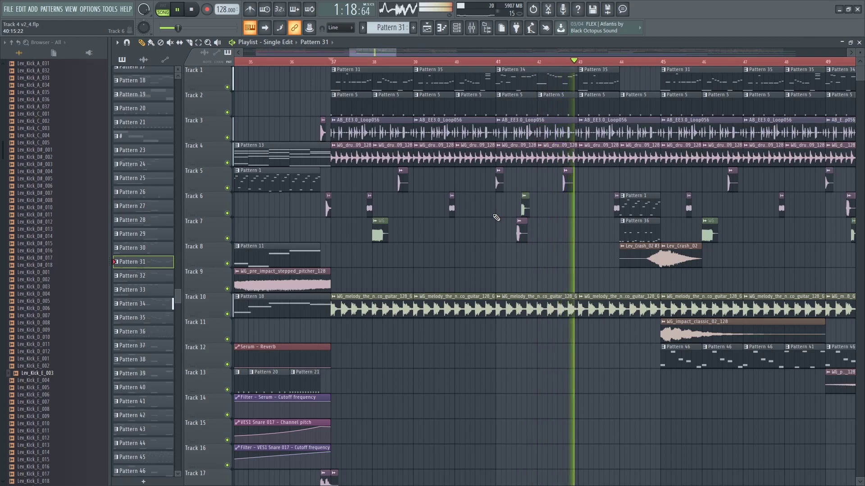
{"action": "scroll", "coordinate": [701, 225], "scroll_direction": "down", "scroll_amount": 3}
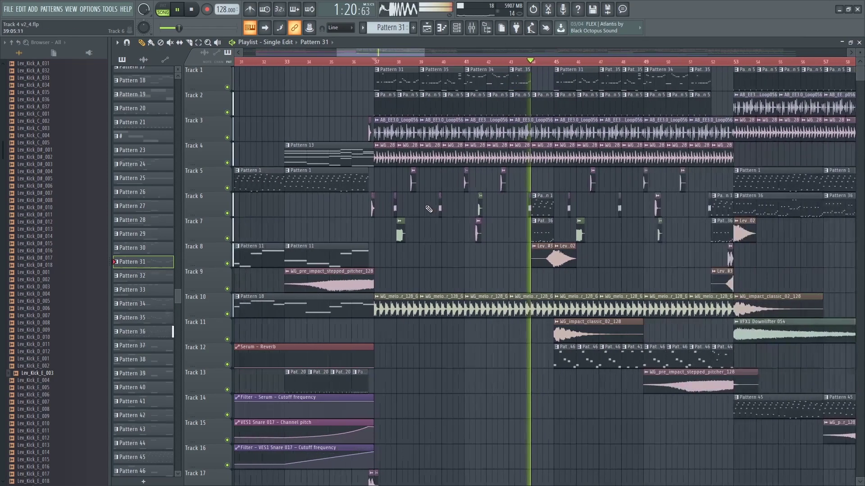
{"action": "scroll", "coordinate": [700, 225], "scroll_direction": "up", "scroll_amount": 3}
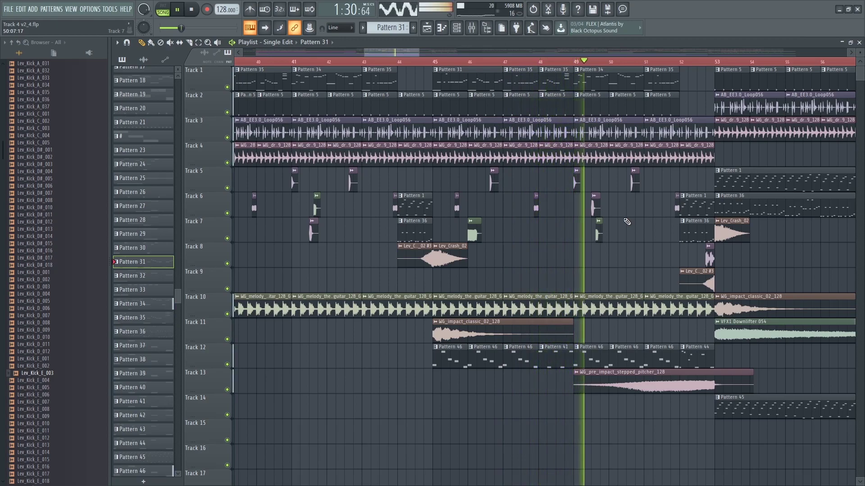
Follow the playing arrangement through the sections from bar 53 to bar 69, then stop playback
{"action": "scroll", "coordinate": [433, 204], "scroll_direction": "down", "scroll_amount": 5}
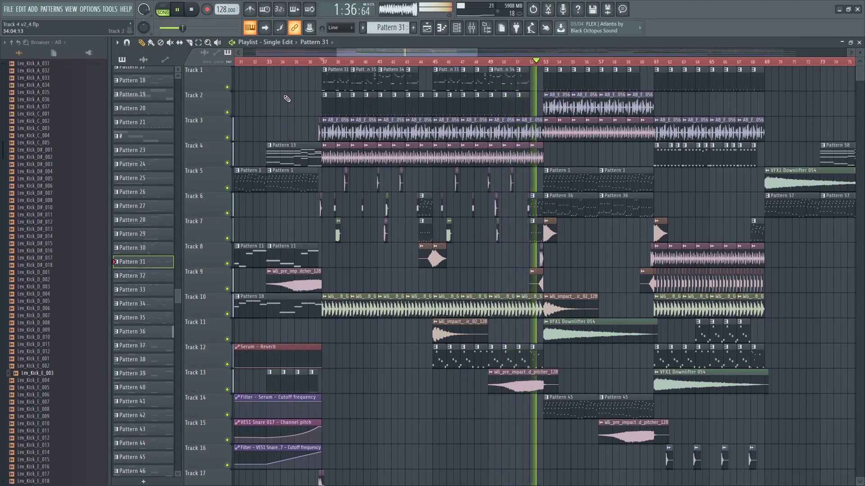
{"action": "scroll", "coordinate": [287, 99], "scroll_direction": "down", "scroll_amount": 2}
{"action": "scroll", "coordinate": [287, 99], "scroll_direction": "up", "scroll_amount": 1}
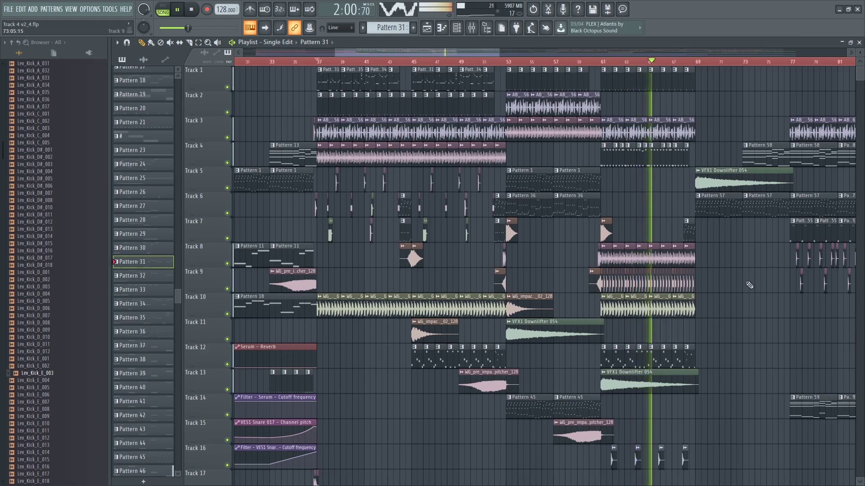
{"action": "scroll", "coordinate": [773, 287], "scroll_direction": "up", "scroll_amount": 3}
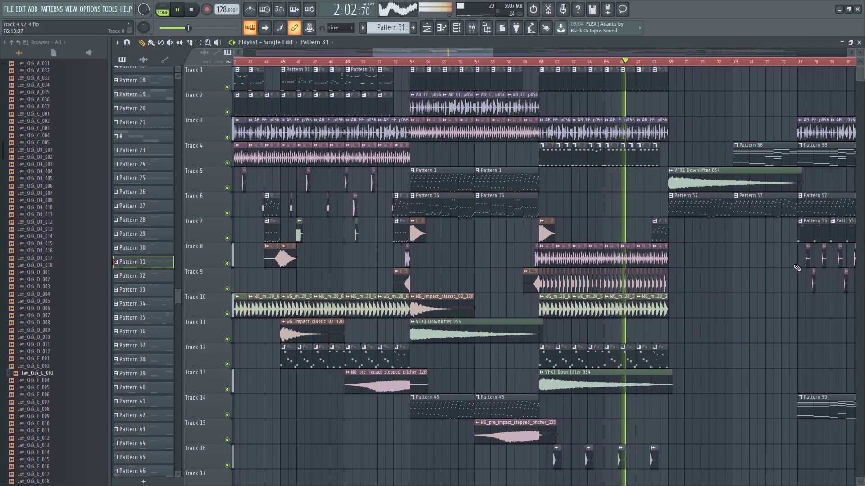
{"action": "scroll", "coordinate": [799, 266], "scroll_direction": "up", "scroll_amount": 1}
{"action": "scroll", "coordinate": [799, 266], "scroll_direction": "up", "scroll_amount": 1}
{"action": "scroll", "coordinate": [743, 252], "scroll_direction": "up", "scroll_amount": 1}
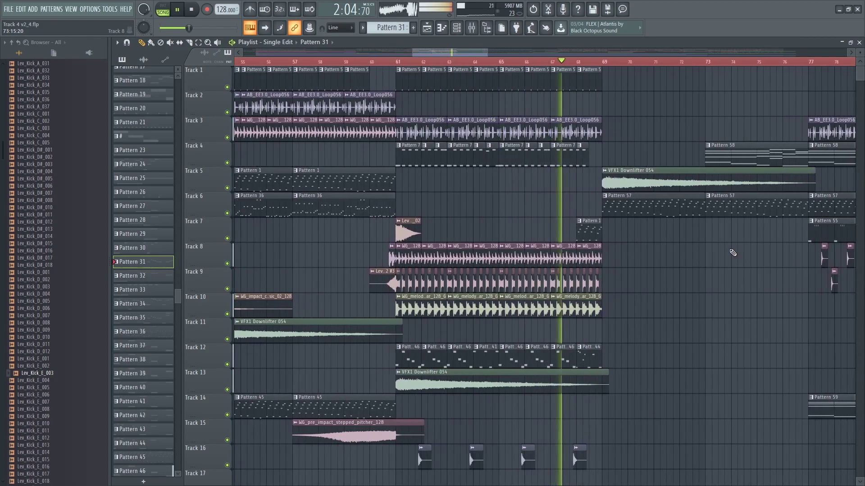
{"action": "scroll", "coordinate": [688, 245], "scroll_direction": "down", "scroll_amount": 3}
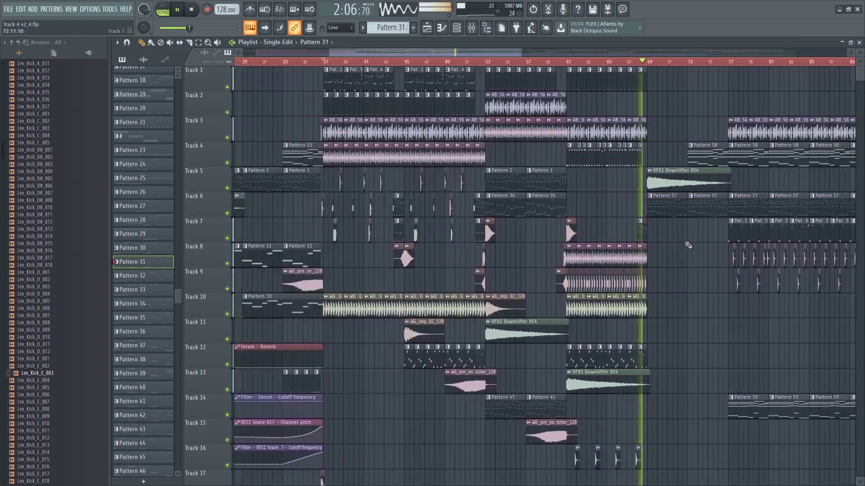
{"action": "key", "text": "space"}
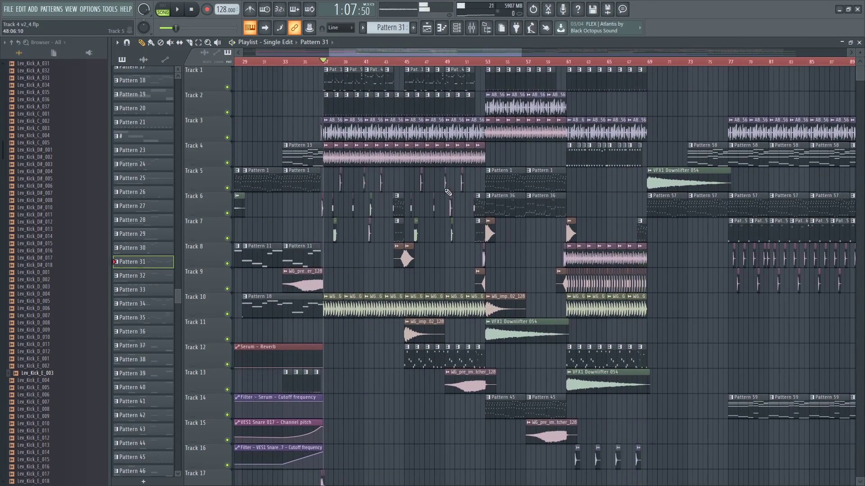
Examine how the AB_EE3.0_Loop056 and WG_drum_loop_full_09_128 clips are layered across the drop from bar 37
{"action": "scroll", "coordinate": [374, 178], "scroll_direction": "down", "scroll_amount": 3}
{"action": "scroll", "coordinate": [344, 198], "scroll_direction": "up", "scroll_amount": 3}
{"action": "scroll", "coordinate": [347, 113], "scroll_direction": "up", "scroll_amount": 3}
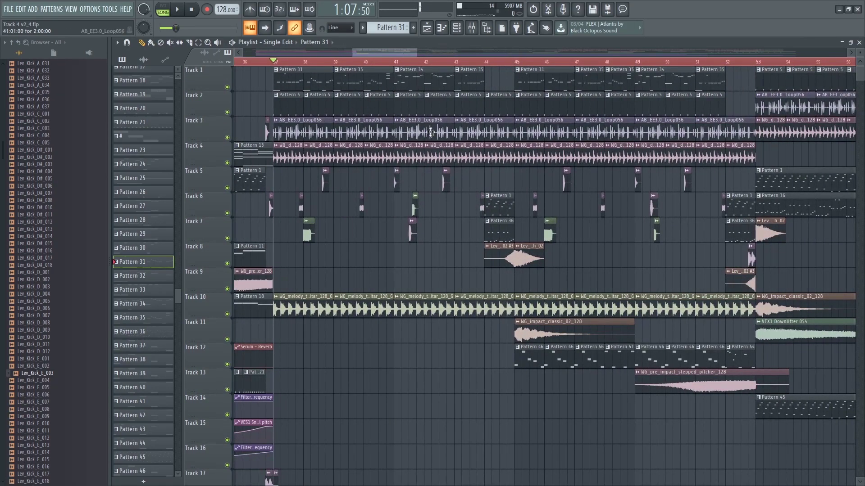
{"action": "scroll", "coordinate": [397, 122], "scroll_direction": "down", "scroll_amount": 4}
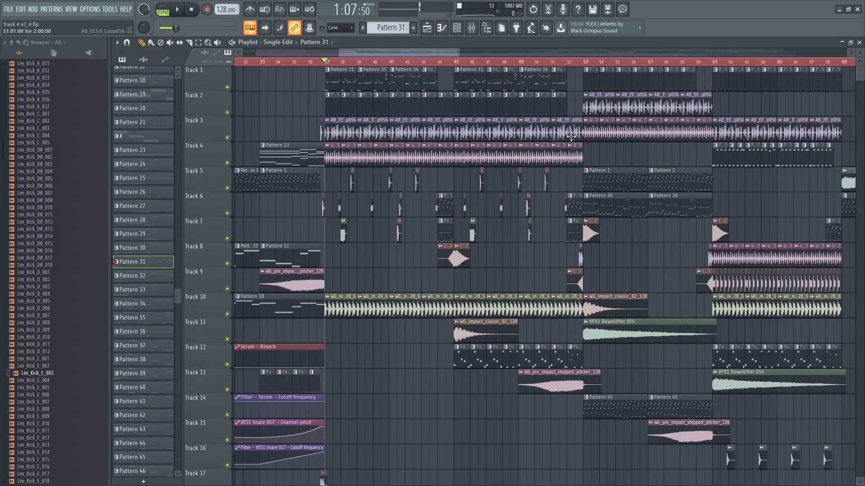
{"action": "scroll", "coordinate": [540, 185], "scroll_direction": "up", "scroll_amount": 1}
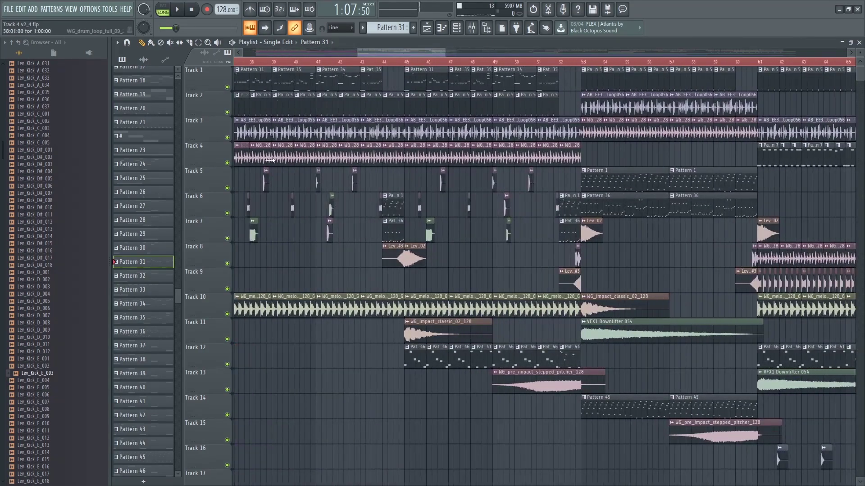
{"action": "scroll", "coordinate": [399, 103], "scroll_direction": "down", "scroll_amount": 3}
{"action": "scroll", "coordinate": [298, 83], "scroll_direction": "up", "scroll_amount": 5}
Open Pattern 31 at the drop to view its Serum #23 notes, then return to the playlist
{"action": "double_click", "coordinate": [358, 77]}
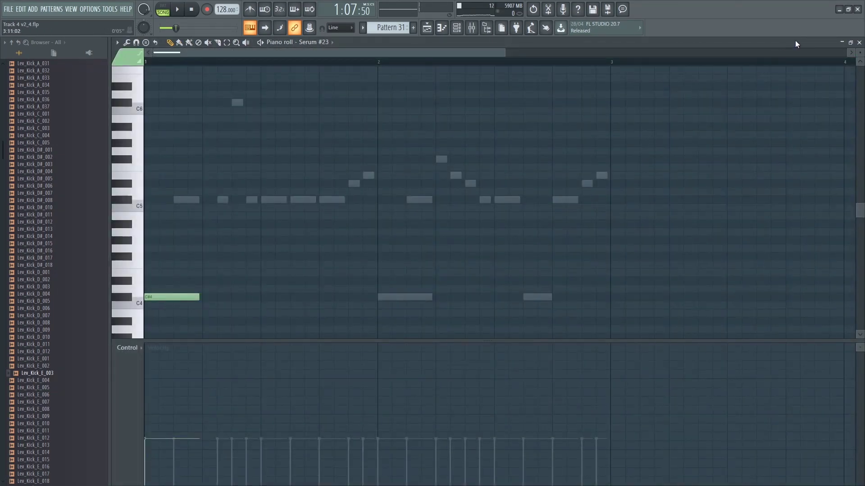
{"action": "left_click", "coordinate": [861, 43]}
{"action": "left_click", "coordinate": [669, 42]}
{"action": "scroll", "coordinate": [482, 93], "scroll_direction": "down", "scroll_amount": 1}
{"action": "scroll", "coordinate": [396, 85], "scroll_direction": "up", "scroll_amount": 4}
Reopen Pattern 31, play it on its own in pattern mode and close its piano roll and the channel rack
{"action": "double_click", "coordinate": [337, 77]}
{"action": "left_click", "coordinate": [163, 8]}
{"action": "key", "text": "space"}
{"action": "left_click", "coordinate": [858, 42]}
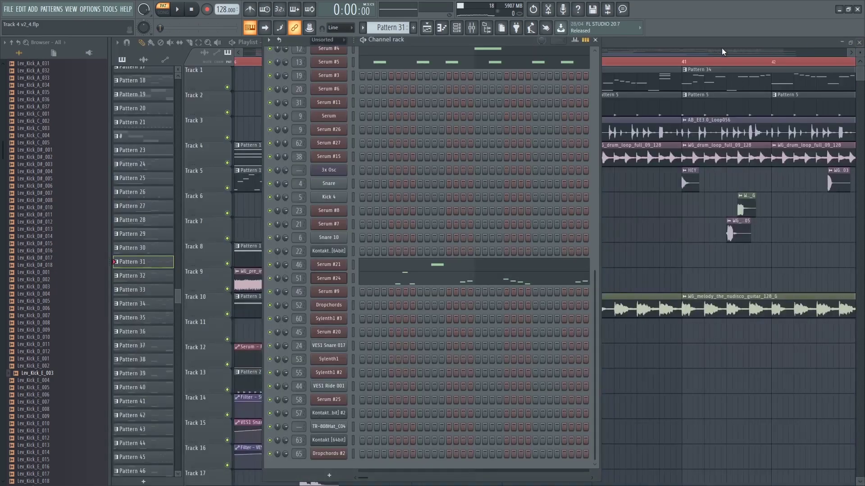
{"action": "left_click", "coordinate": [642, 46]}
Compare the build-up and drop clips around bar 37 and play a short bit in song mode from that bar
{"action": "scroll", "coordinate": [387, 107], "scroll_direction": "down", "scroll_amount": 3}
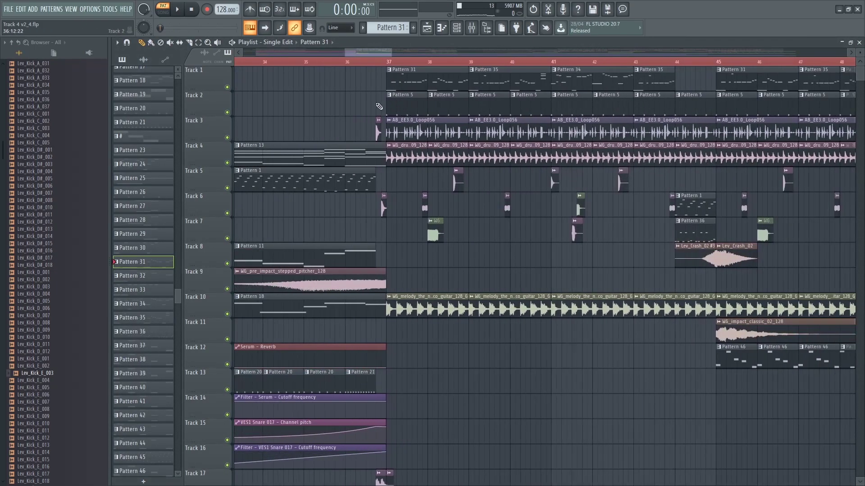
{"action": "scroll", "coordinate": [387, 107], "scroll_direction": "down", "scroll_amount": 5}
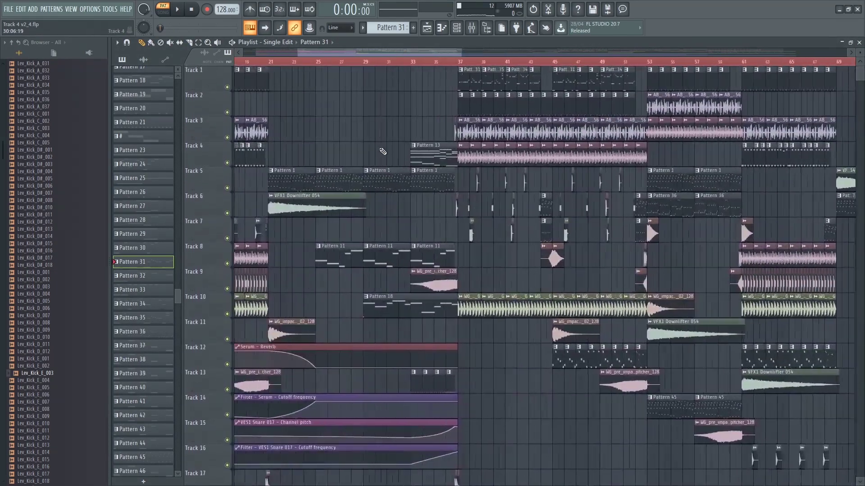
{"action": "scroll", "coordinate": [442, 159], "scroll_direction": "up", "scroll_amount": 4}
{"action": "scroll", "coordinate": [445, 160], "scroll_direction": "down", "scroll_amount": 3}
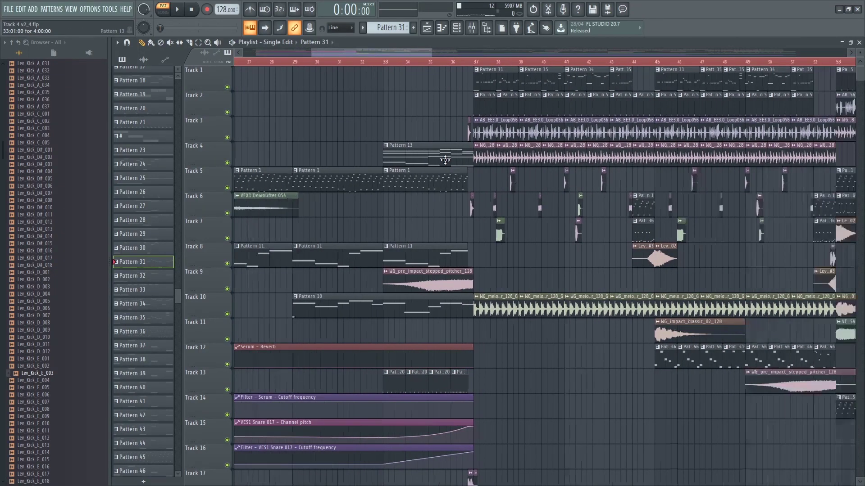
{"action": "scroll", "coordinate": [651, 160], "scroll_direction": "up", "scroll_amount": 3}
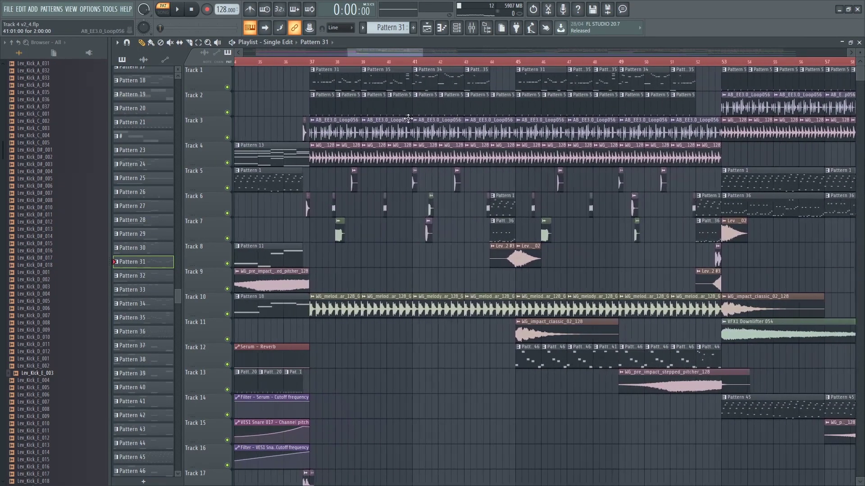
{"action": "scroll", "coordinate": [308, 64], "scroll_direction": "up", "scroll_amount": 4}
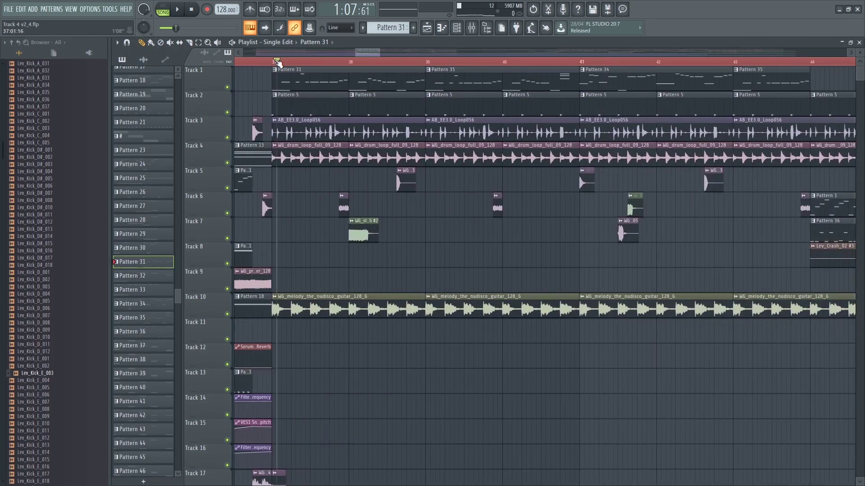
{"action": "scroll", "coordinate": [299, 126], "scroll_direction": "up", "scroll_amount": 4}
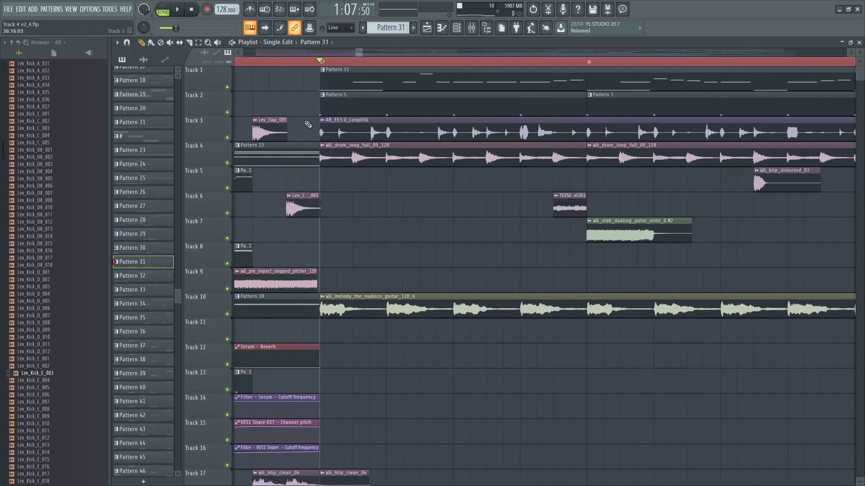
{"action": "key", "text": "space"}
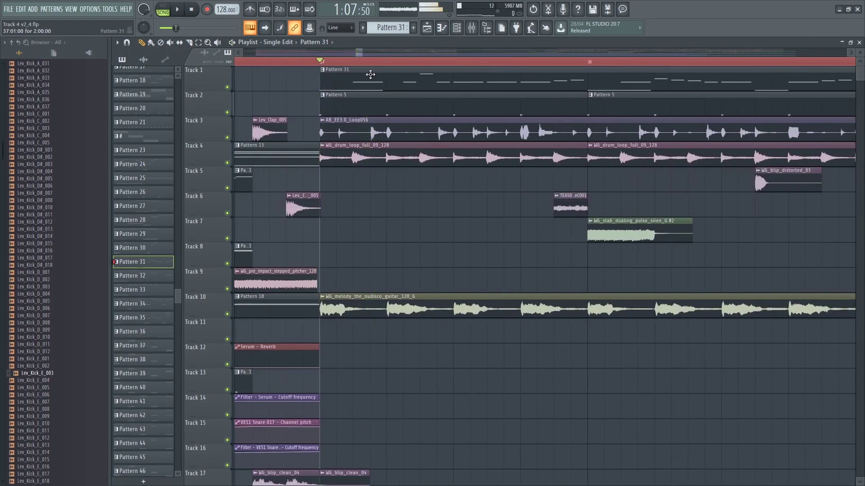
Look through the drop's crash, impact and automation clips on the lower playlist tracks, then play from bar 37
{"action": "scroll", "coordinate": [357, 71], "scroll_direction": "down", "scroll_amount": 4}
{"action": "scroll", "coordinate": [415, 166], "scroll_direction": "down", "scroll_amount": 5}
{"action": "scroll", "coordinate": [397, 135], "scroll_direction": "up", "scroll_amount": 5}
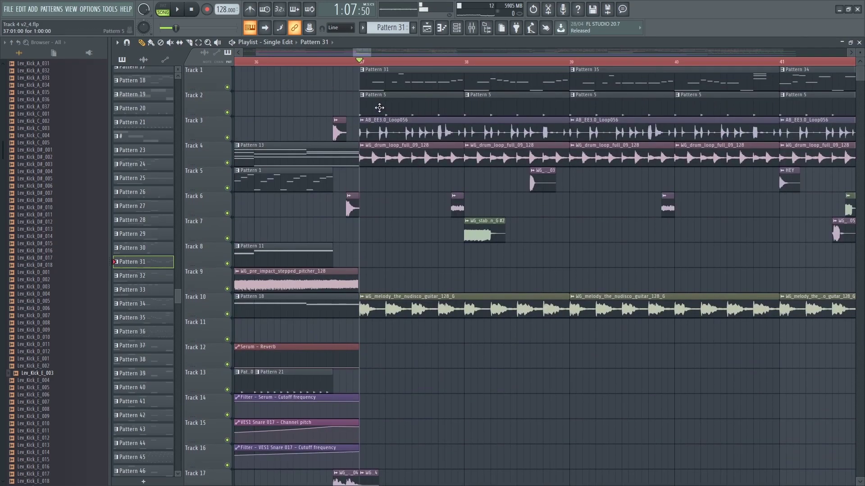
{"action": "scroll", "coordinate": [379, 107], "scroll_direction": "down", "scroll_amount": 2}
{"action": "scroll", "coordinate": [383, 83], "scroll_direction": "down", "scroll_amount": 12}
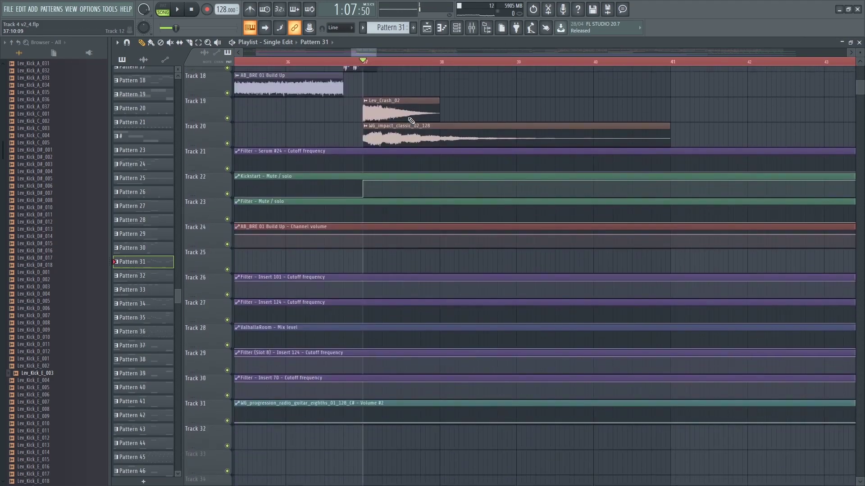
{"action": "scroll", "coordinate": [401, 121], "scroll_direction": "up", "scroll_amount": 12}
{"action": "key", "text": "space"}
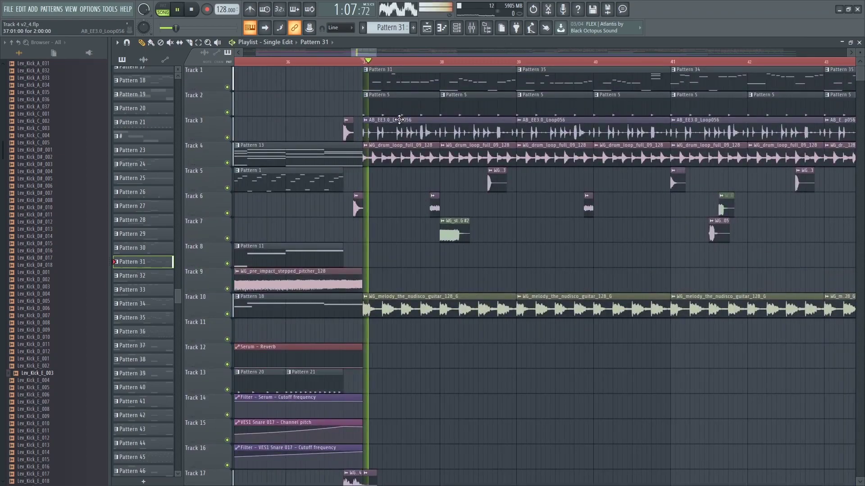
Replay the transition into the drop from just before bar 37 in song mode, then stop playback
{"action": "key", "text": "space"}
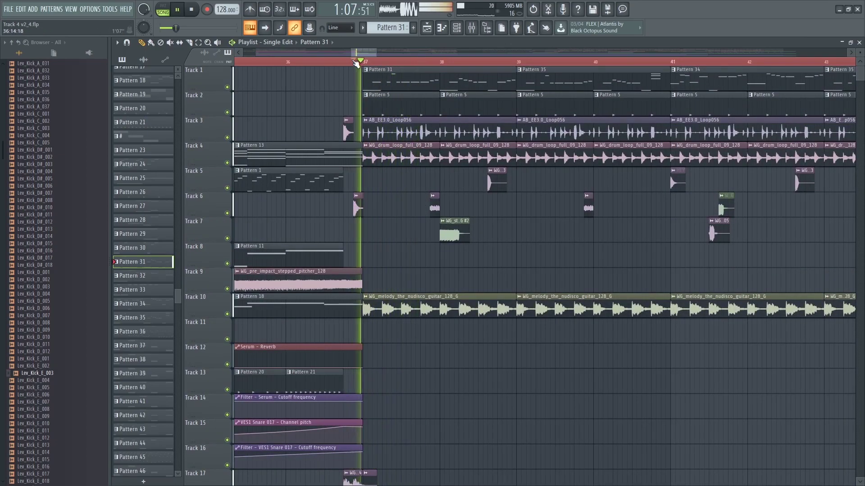
{"action": "key", "text": "space"}
{"action": "scroll", "coordinate": [407, 102], "scroll_direction": "down", "scroll_amount": 1}
{"action": "scroll", "coordinate": [405, 140], "scroll_direction": "up", "scroll_amount": 2}
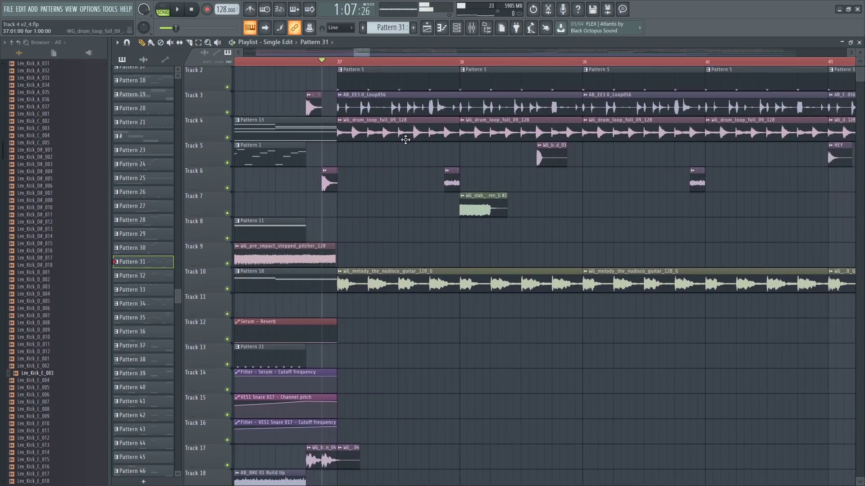
{"action": "scroll", "coordinate": [411, 159], "scroll_direction": "up", "scroll_amount": 1}
{"action": "scroll", "coordinate": [416, 169], "scroll_direction": "down", "scroll_amount": 2}
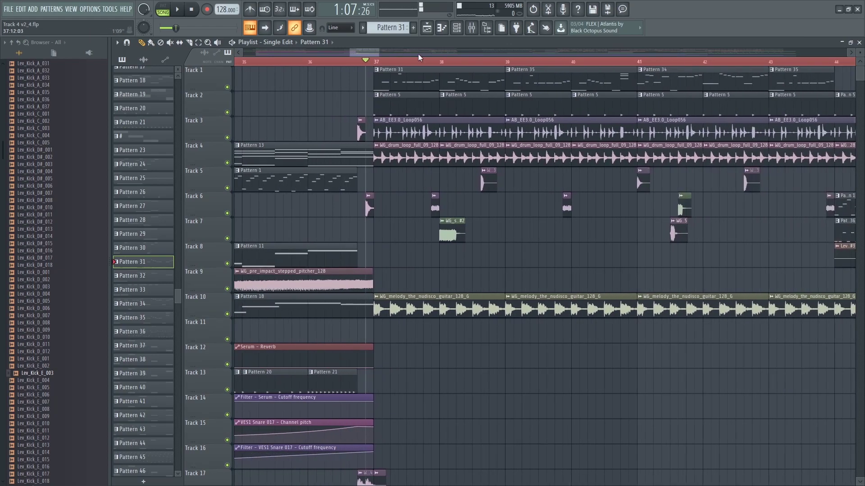
Open the sample settings of the WG_stab_dualing_pulse_siren_G #2 clip at bar 38, then close them
{"action": "scroll", "coordinate": [448, 201], "scroll_direction": "up", "scroll_amount": 3}
{"action": "double_click", "coordinate": [457, 222]}
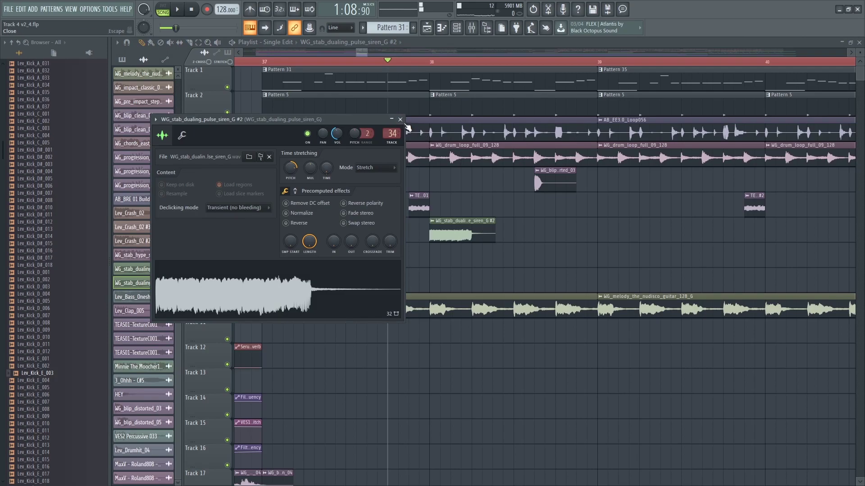
{"action": "left_click", "coordinate": [400, 120]}
{"action": "scroll", "coordinate": [560, 200], "scroll_direction": "down", "scroll_amount": 5}
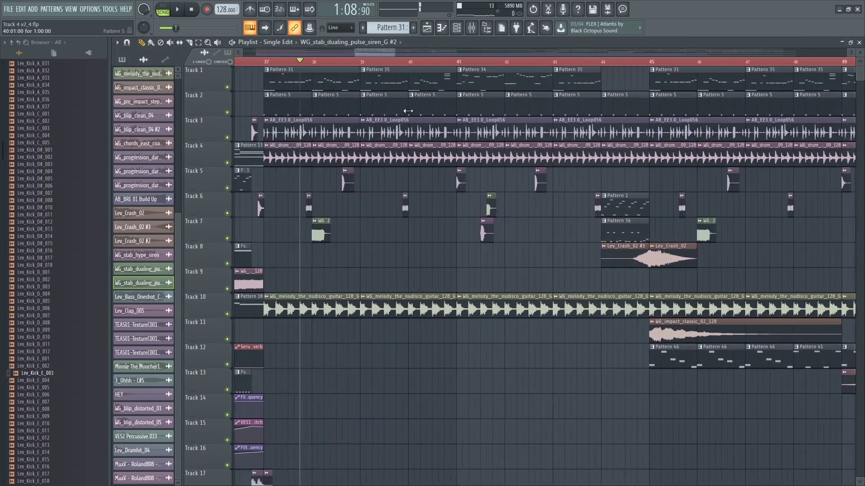
Play Pattern 31 and Pattern 35 from Track 1 on their own in pattern mode, then stop playback
{"action": "left_click", "coordinate": [392, 83]}
{"action": "left_click", "coordinate": [312, 78]}
{"action": "left_click", "coordinate": [167, 9]}
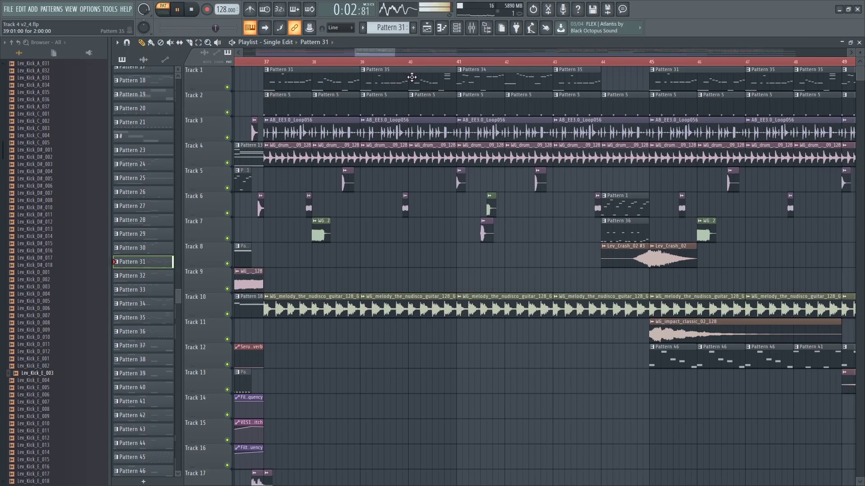
{"action": "left_click", "coordinate": [412, 77]}
{"action": "key", "text": "space"}
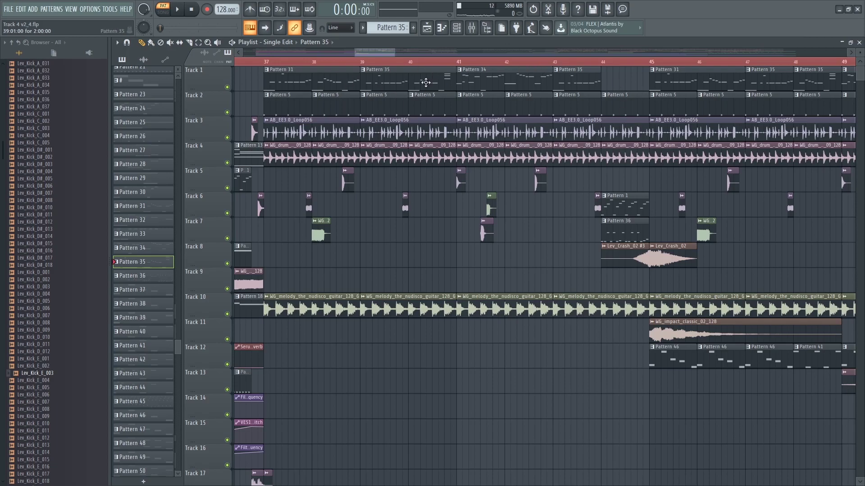
Solo Track 12, play its Pattern 46 layer in song mode from bar 45, then stop and unsolo the track
{"action": "scroll", "coordinate": [420, 124], "scroll_direction": "down", "scroll_amount": 5}
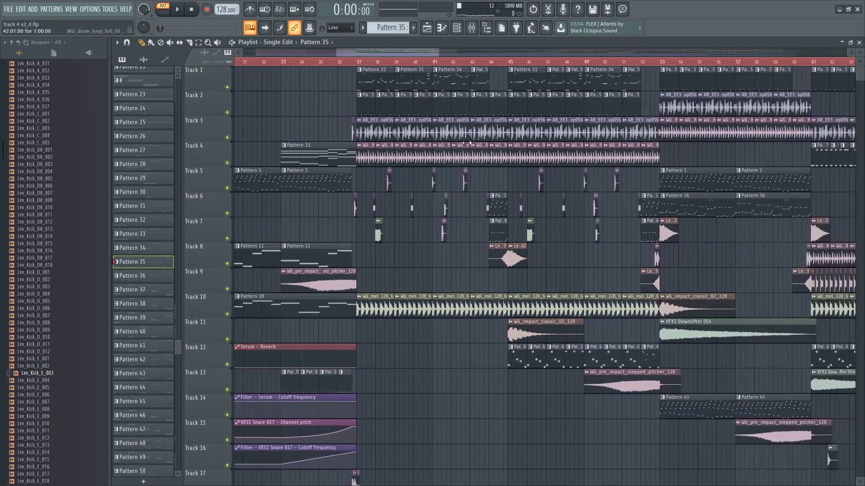
{"action": "scroll", "coordinate": [537, 181], "scroll_direction": "up", "scroll_amount": 4}
{"action": "scroll", "coordinate": [456, 229], "scroll_direction": "down", "scroll_amount": 5}
{"action": "left_click", "coordinate": [227, 239], "text": "ctrl"}
{"action": "key", "text": "space"}
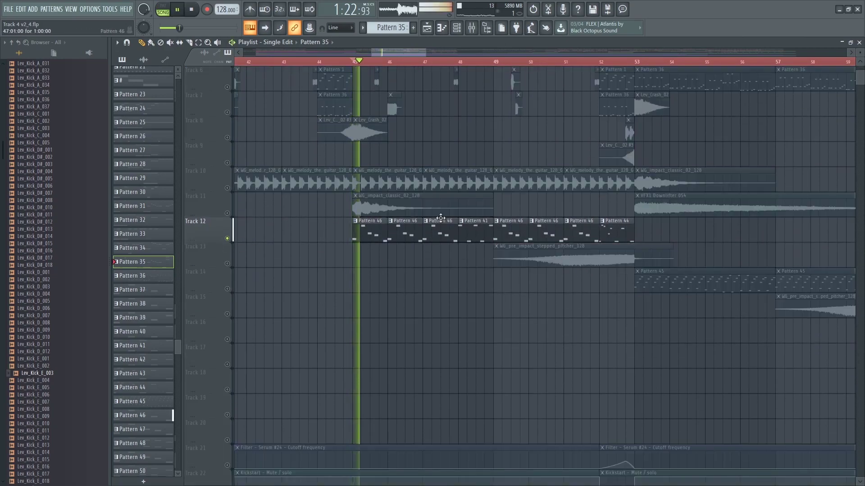
{"action": "scroll", "coordinate": [469, 190], "scroll_direction": "up", "scroll_amount": 5}
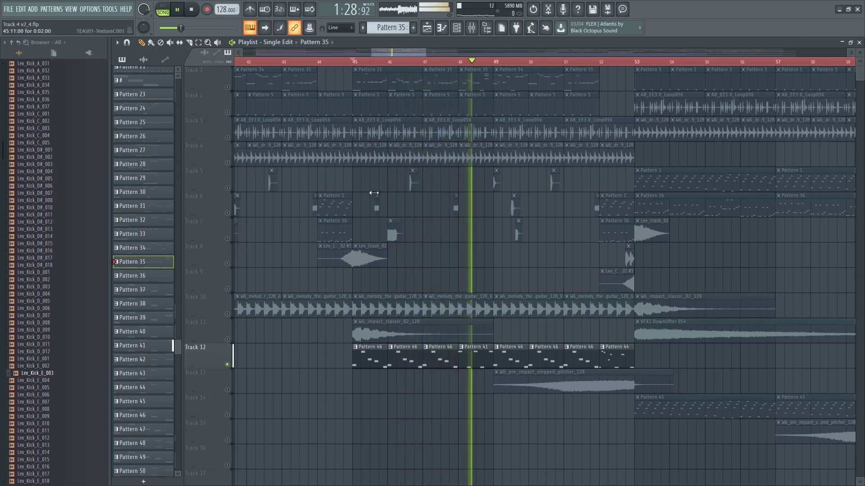
{"action": "key", "text": "space"}
{"action": "left_click", "coordinate": [226, 365], "text": "ctrl"}
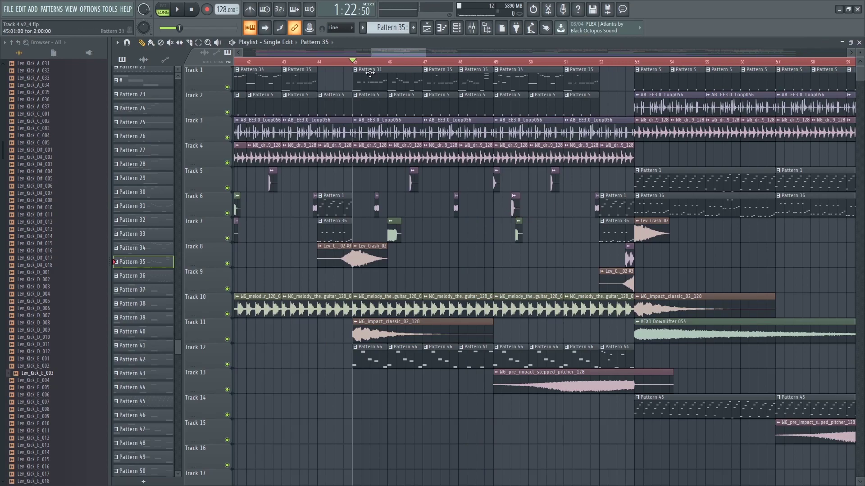
Open Pattern 31 at bar 45 to view its channels, close it and look over the automation clips on the lower tracks
{"action": "scroll", "coordinate": [445, 229], "scroll_direction": "down", "scroll_amount": 6}
{"action": "scroll", "coordinate": [410, 160], "scroll_direction": "up", "scroll_amount": 6}
{"action": "double_click", "coordinate": [383, 70]}
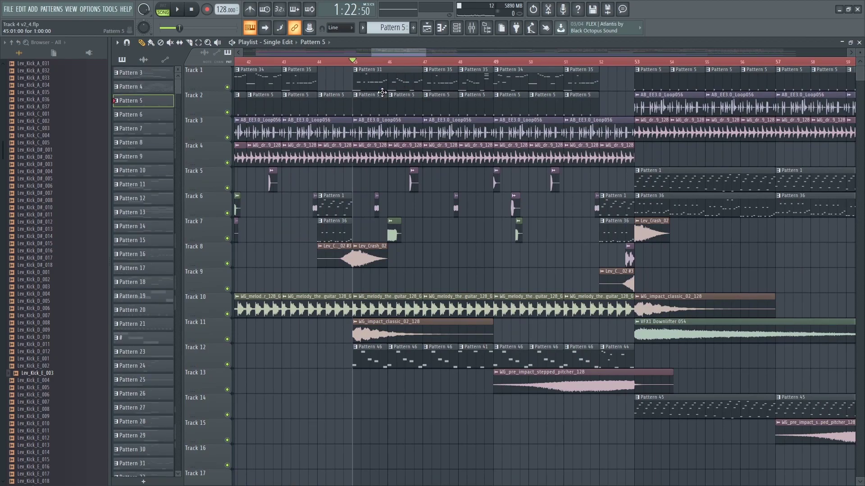
{"action": "left_click", "coordinate": [859, 42]}
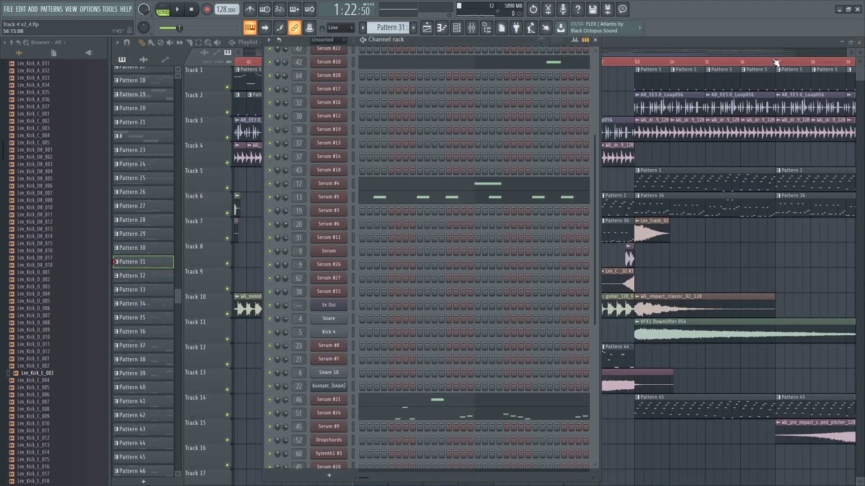
{"action": "left_click", "coordinate": [669, 43]}
{"action": "scroll", "coordinate": [484, 109], "scroll_direction": "down", "scroll_amount": 12}
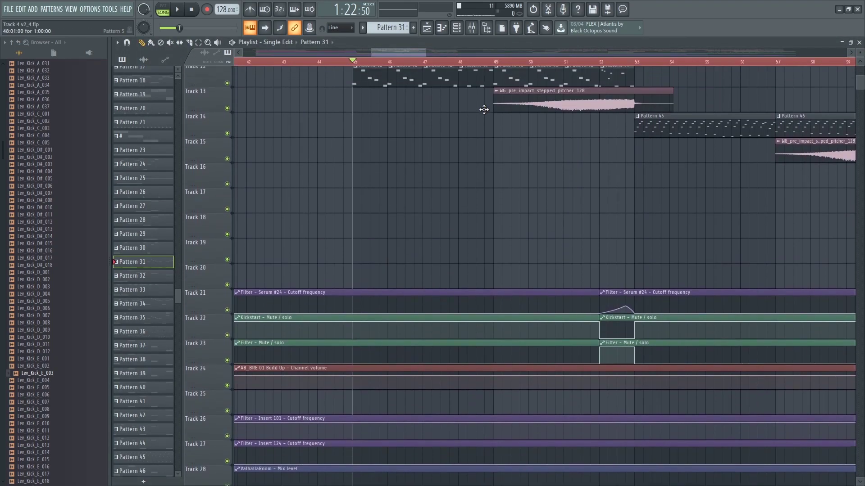
{"action": "scroll", "coordinate": [484, 110], "scroll_direction": "up", "scroll_amount": 12}
{"action": "scroll", "coordinate": [446, 180], "scroll_direction": "up", "scroll_amount": 4}
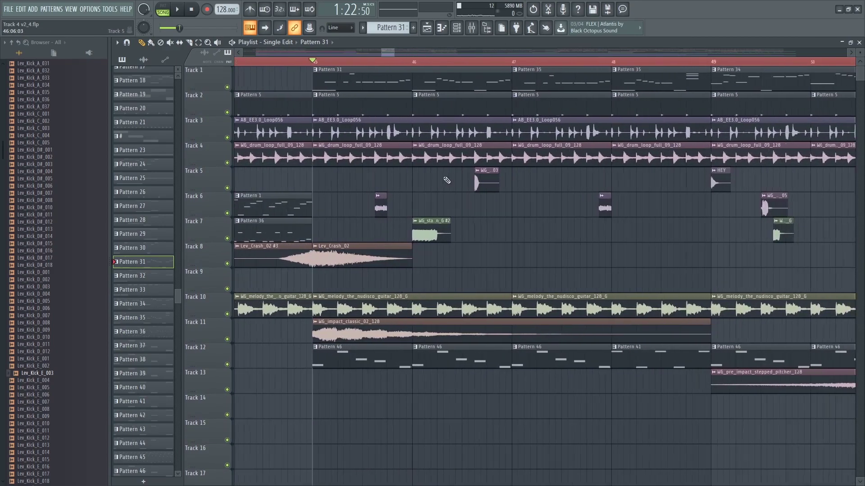
Solo Tracks 5, 6 and 7 together and play their effect clips from bar 45
{"action": "scroll", "coordinate": [446, 180], "scroll_direction": "down", "scroll_amount": 2}
{"action": "right_click", "coordinate": [226, 188]}
{"action": "left_click", "coordinate": [228, 213]}
{"action": "left_click", "coordinate": [227, 239]}
{"action": "left_click", "coordinate": [375, 62]}
{"action": "key", "text": "space"}
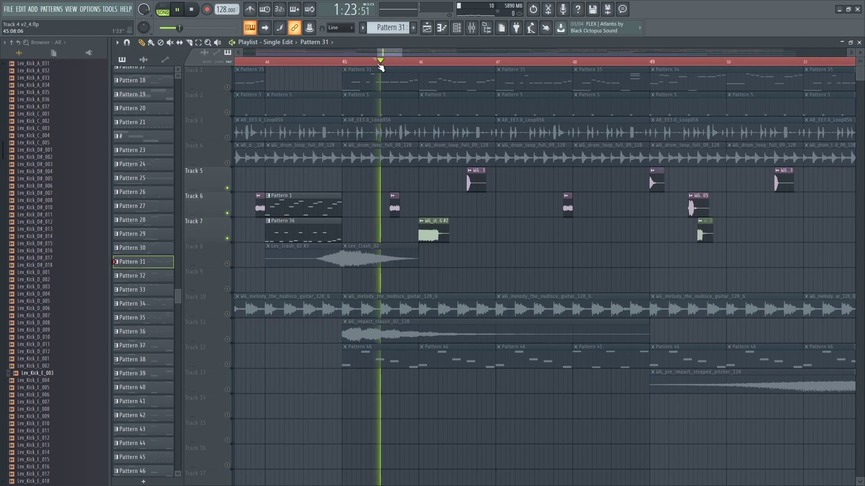
Follow the soloed effect clips through bar 51, then stop playback and turn all tracks back on
{"action": "scroll", "coordinate": [367, 177], "scroll_direction": "down", "scroll_amount": 3}
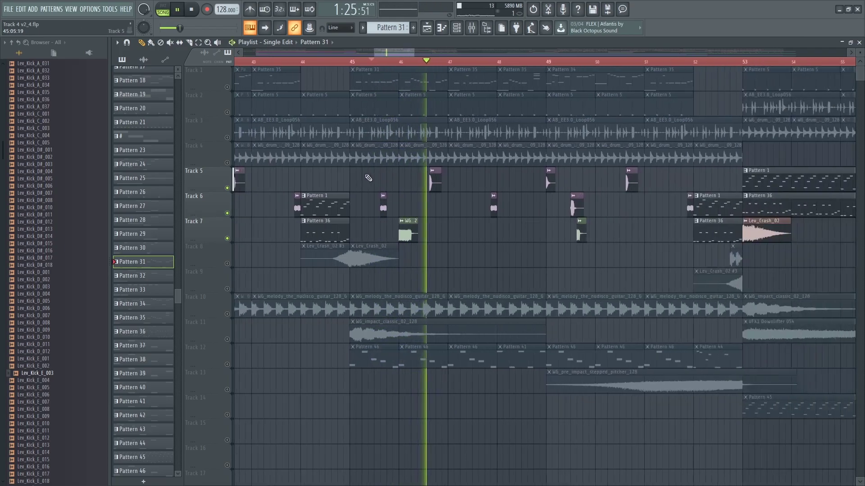
{"action": "scroll", "coordinate": [551, 191], "scroll_direction": "up", "scroll_amount": 3}
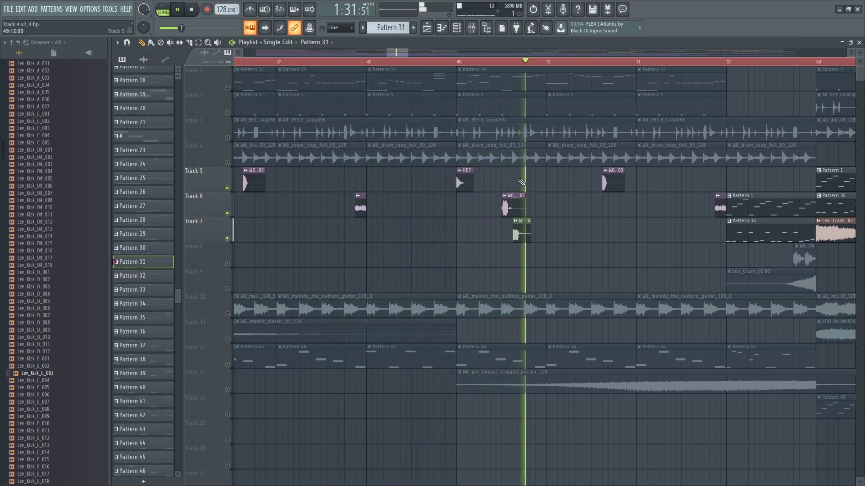
{"action": "scroll", "coordinate": [449, 177], "scroll_direction": "down", "scroll_amount": 2}
{"action": "scroll", "coordinate": [560, 178], "scroll_direction": "up", "scroll_amount": 4}
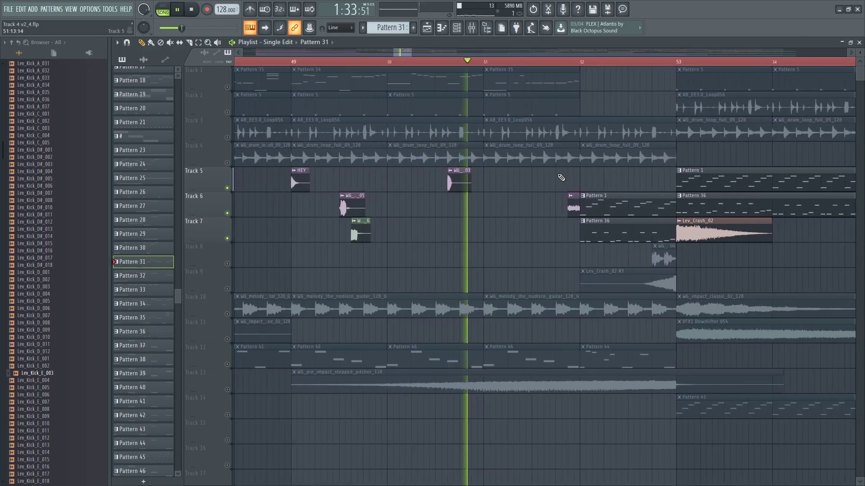
{"action": "key", "text": "space"}
{"action": "scroll", "coordinate": [244, 202], "scroll_direction": "down", "scroll_amount": 5}
{"action": "scroll", "coordinate": [235, 215], "scroll_direction": "up", "scroll_amount": 5}
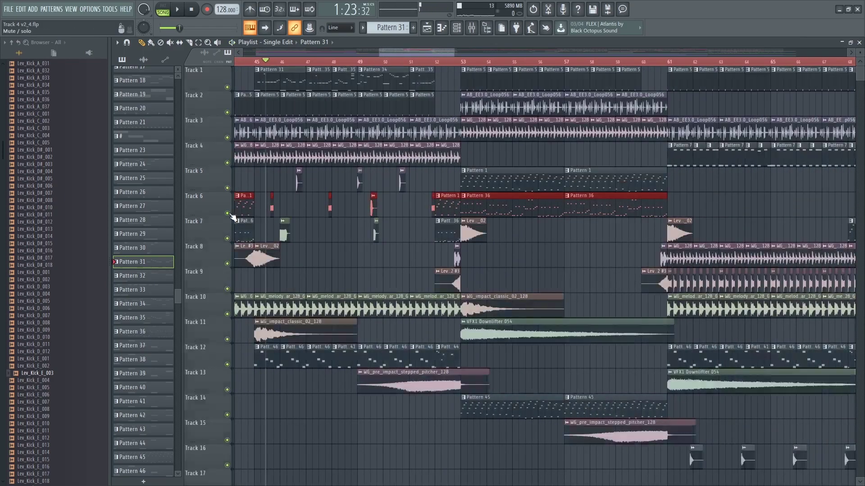
Examine how the drop's pattern, drum, effect and guitar clips are layered between bars 45 and 49
{"action": "scroll", "coordinate": [75, 191], "scroll_direction": "up", "scroll_amount": 15}
{"action": "scroll", "coordinate": [73, 188], "scroll_direction": "down", "scroll_amount": 10}
{"action": "scroll", "coordinate": [68, 203], "scroll_direction": "up", "scroll_amount": 12}
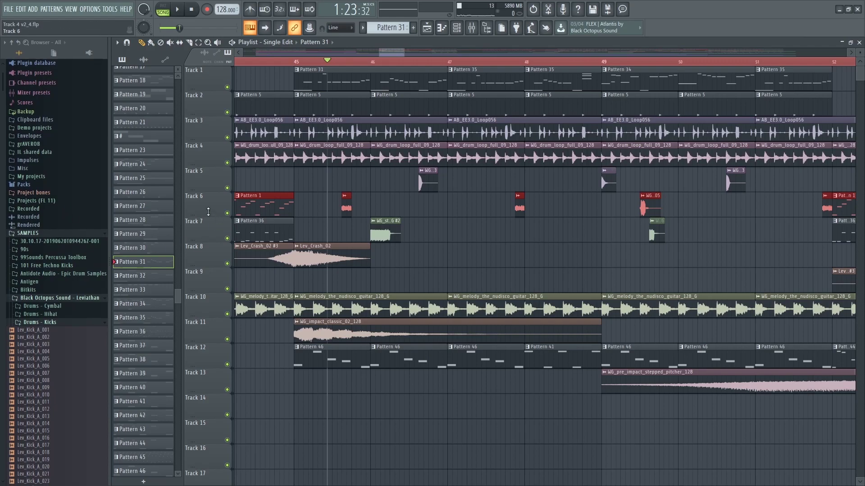
{"action": "left_click_drag", "start_coordinate": [394, 52], "coordinate": [388, 52]}
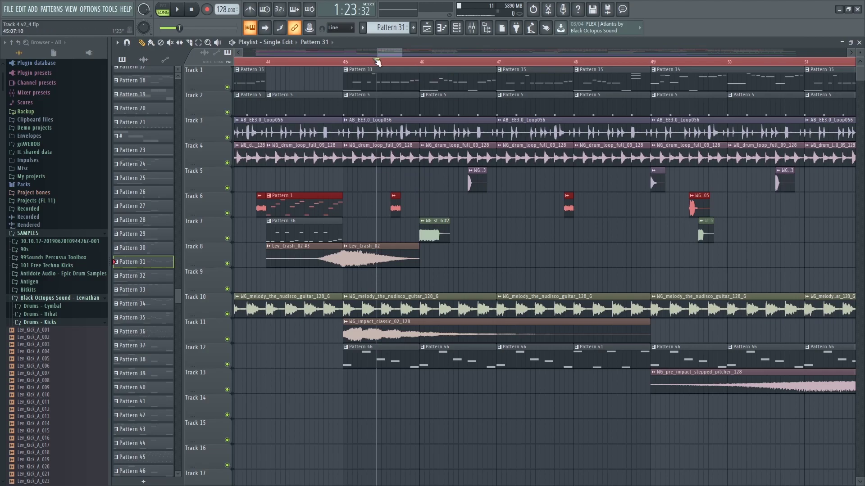
{"action": "left_click_drag", "start_coordinate": [383, 53], "coordinate": [387, 52]}
{"action": "scroll", "coordinate": [360, 131], "scroll_direction": "up", "scroll_amount": 4}
{"action": "scroll", "coordinate": [344, 139], "scroll_direction": "down", "scroll_amount": 4}
{"action": "scroll", "coordinate": [344, 139], "scroll_direction": "up", "scroll_amount": 2}
{"action": "scroll", "coordinate": [342, 144], "scroll_direction": "down", "scroll_amount": 2}
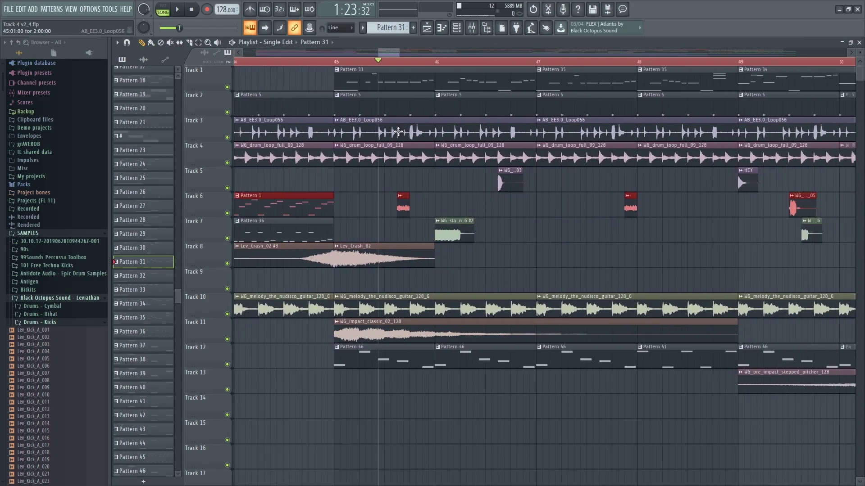
{"action": "scroll", "coordinate": [267, 81], "scroll_direction": "up", "scroll_amount": 3}
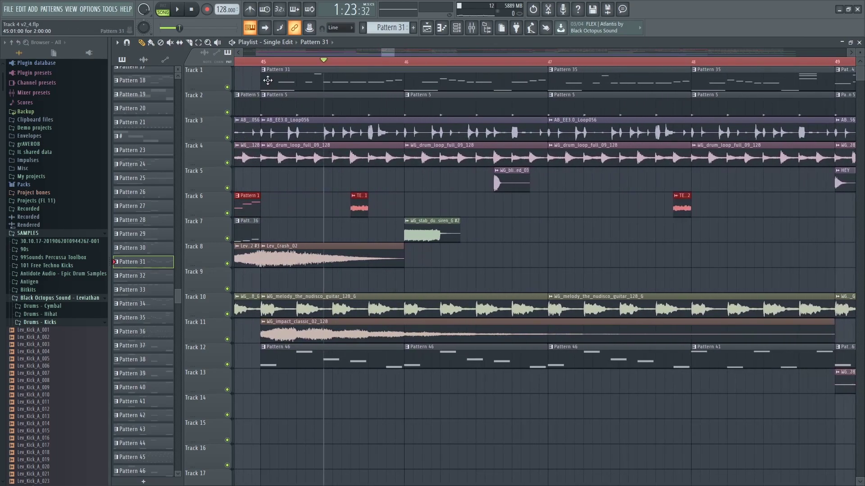
{"action": "scroll", "coordinate": [428, 121], "scroll_direction": "down", "scroll_amount": 7}
{"action": "scroll", "coordinate": [429, 121], "scroll_direction": "up", "scroll_amount": 6}
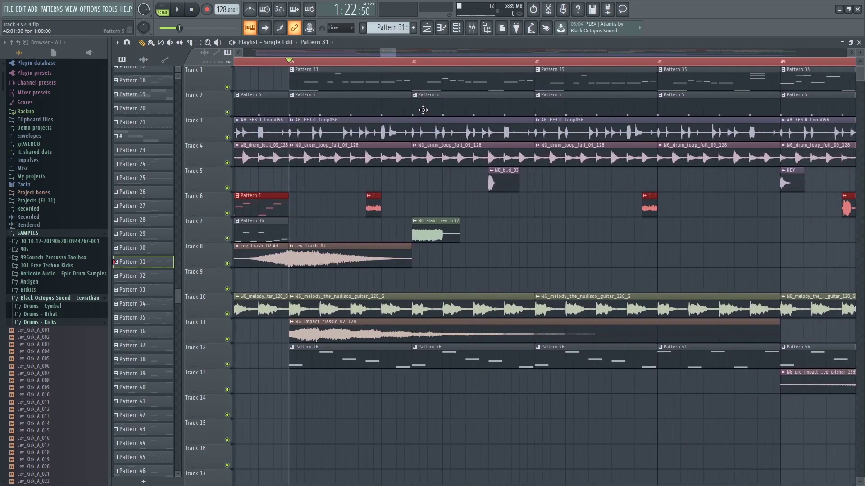
Play the full mix from bar 45, follow the earlier part of the drop around bars 40 to 42, then stop
{"action": "key", "text": "space"}
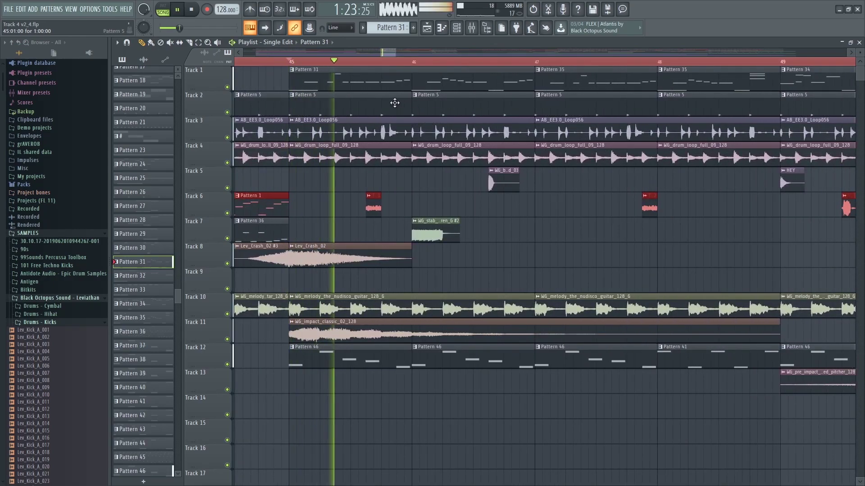
{"action": "scroll", "coordinate": [497, 122], "scroll_direction": "down", "scroll_amount": 8}
{"action": "scroll", "coordinate": [486, 135], "scroll_direction": "up", "scroll_amount": 7}
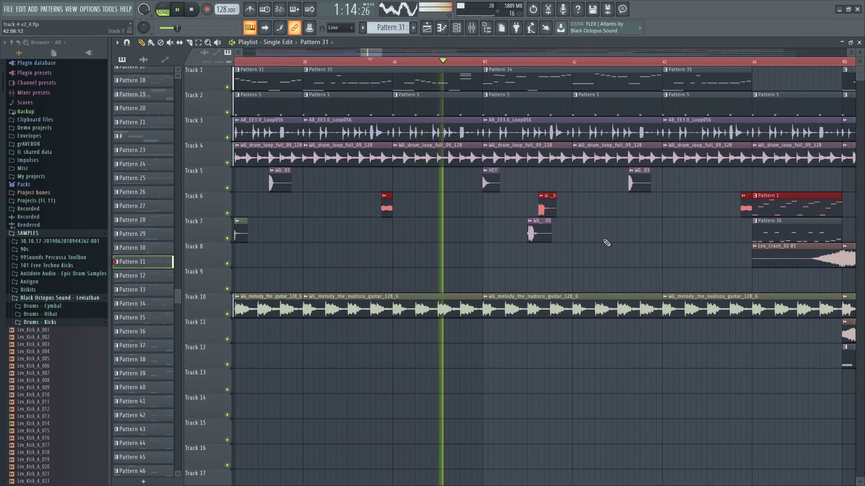
{"action": "scroll", "coordinate": [607, 243], "scroll_direction": "up", "scroll_amount": 4}
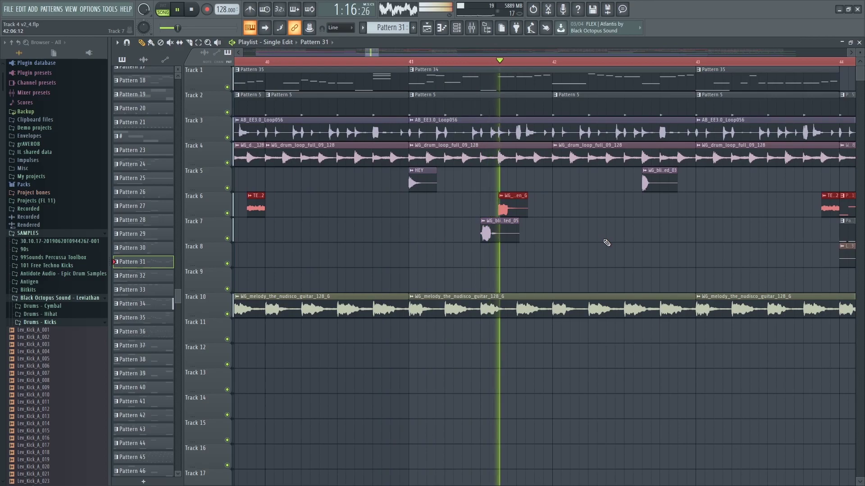
{"action": "scroll", "coordinate": [449, 230], "scroll_direction": "down", "scroll_amount": 5}
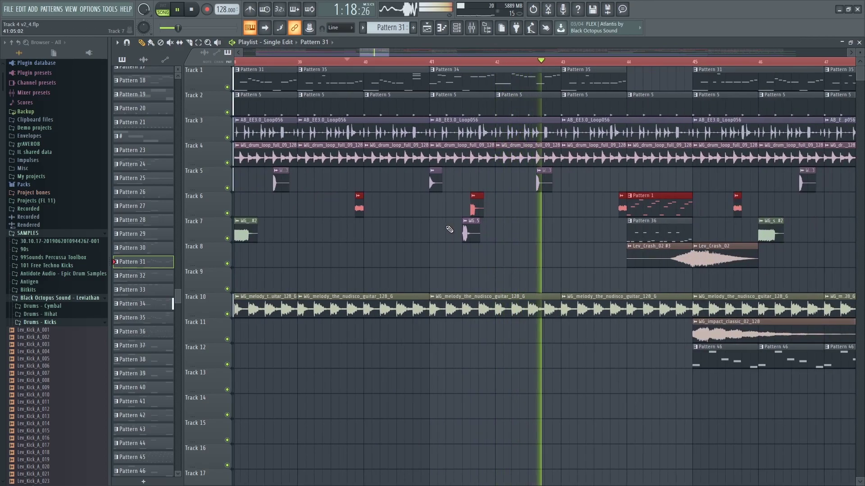
{"action": "scroll", "coordinate": [452, 231], "scroll_direction": "down", "scroll_amount": 5}
{"action": "key", "text": "space"}
Examine the placement of the short effect clips on Tracks 5 to 7 between bars 37 and 45
{"action": "scroll", "coordinate": [340, 227], "scroll_direction": "up", "scroll_amount": 6}
{"action": "scroll", "coordinate": [412, 159], "scroll_direction": "right", "scroll_amount": 3}
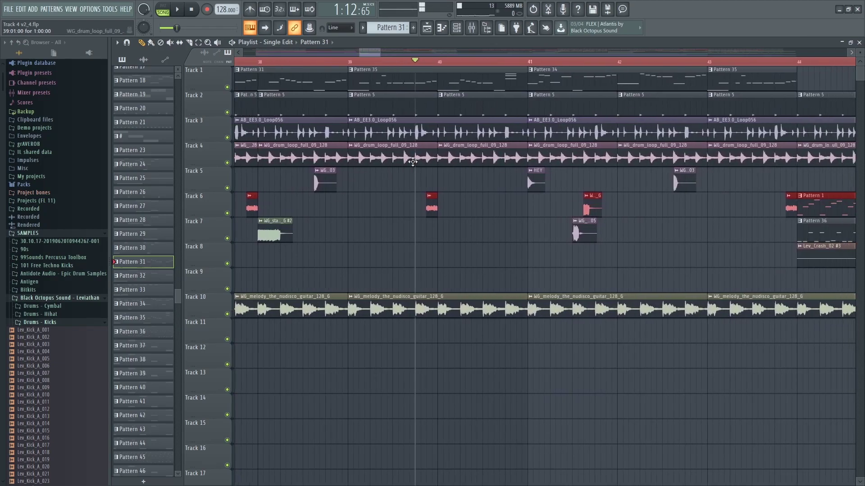
{"action": "scroll", "coordinate": [413, 162], "scroll_direction": "left", "scroll_amount": 4}
{"action": "scroll", "coordinate": [413, 162], "scroll_direction": "right", "scroll_amount": 2}
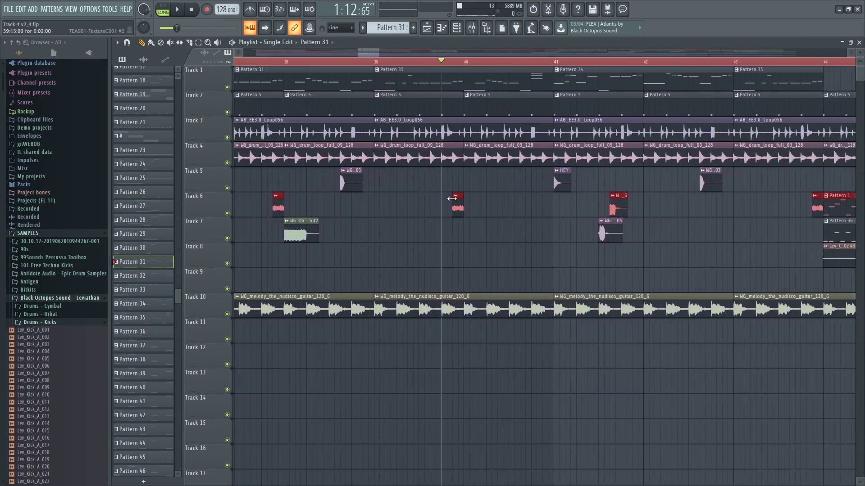
{"action": "scroll", "coordinate": [409, 79], "scroll_direction": "down", "scroll_amount": 4}
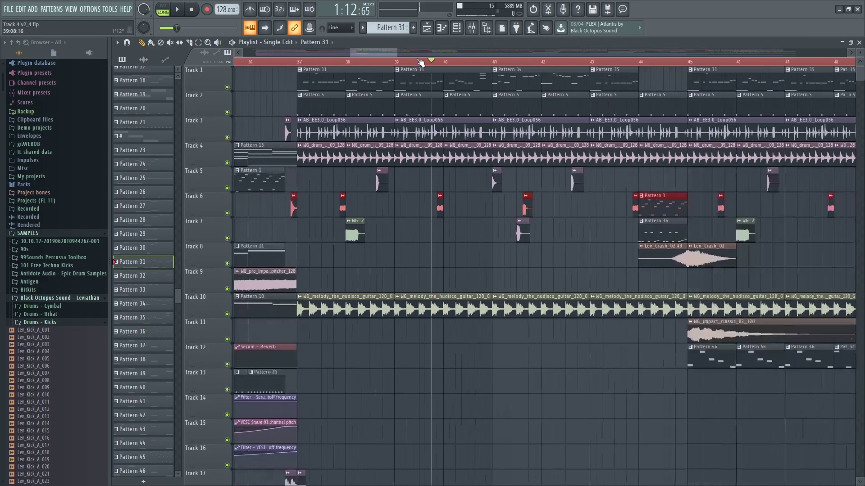
{"action": "scroll", "coordinate": [520, 203], "scroll_direction": "down", "scroll_amount": 5}
{"action": "scroll", "coordinate": [520, 204], "scroll_direction": "down", "scroll_amount": 4}
{"action": "scroll", "coordinate": [520, 203], "scroll_direction": "up", "scroll_amount": 10}
Solo Track 10 and open the channel settings of its nudisco guitar loop
{"action": "left_click", "coordinate": [228, 239], "text": "ctrl"}
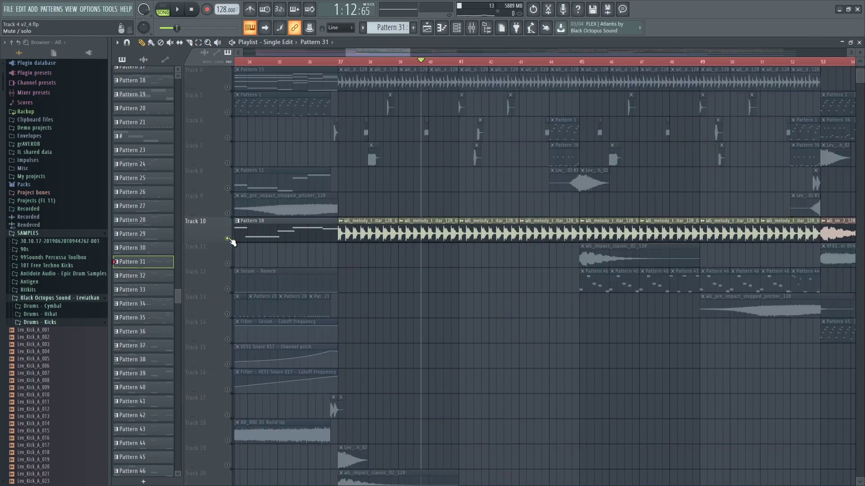
{"action": "double_click", "coordinate": [366, 233]}
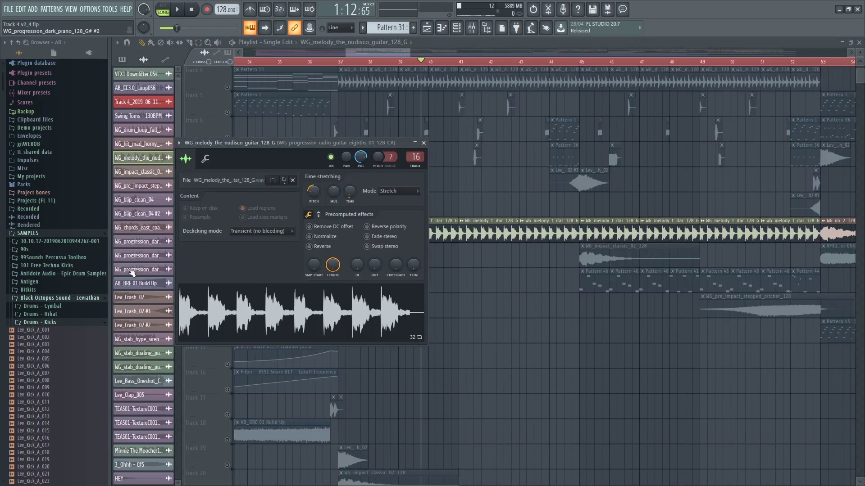
Find the WG_sample_pack folder in the sample library and open MELODIC PARTS & ARPS, then its CHORDS AND PROGRESSIONS subfolder
{"action": "scroll", "coordinate": [58, 279], "scroll_direction": "down", "scroll_amount": 20}
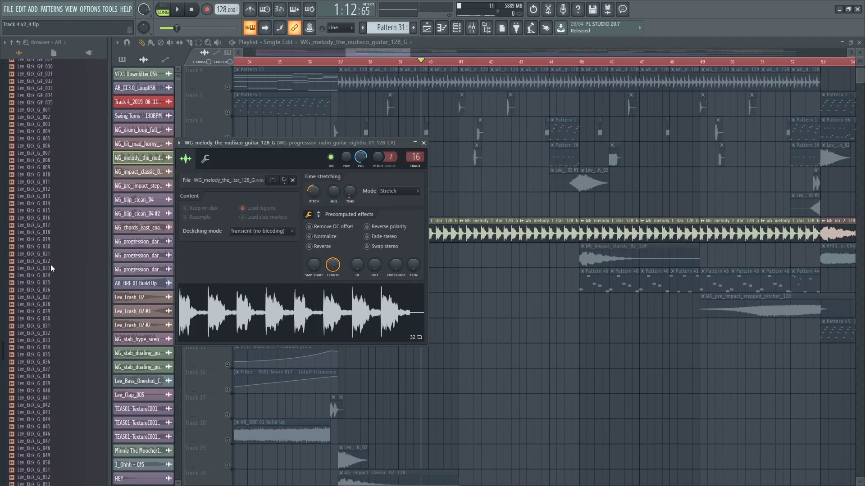
{"action": "scroll", "coordinate": [54, 280], "scroll_direction": "down", "scroll_amount": 20}
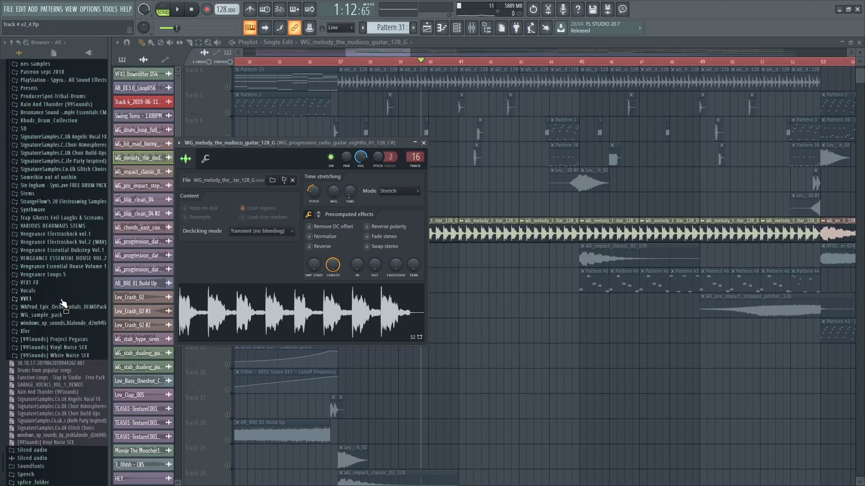
{"action": "left_click", "coordinate": [58, 315]}
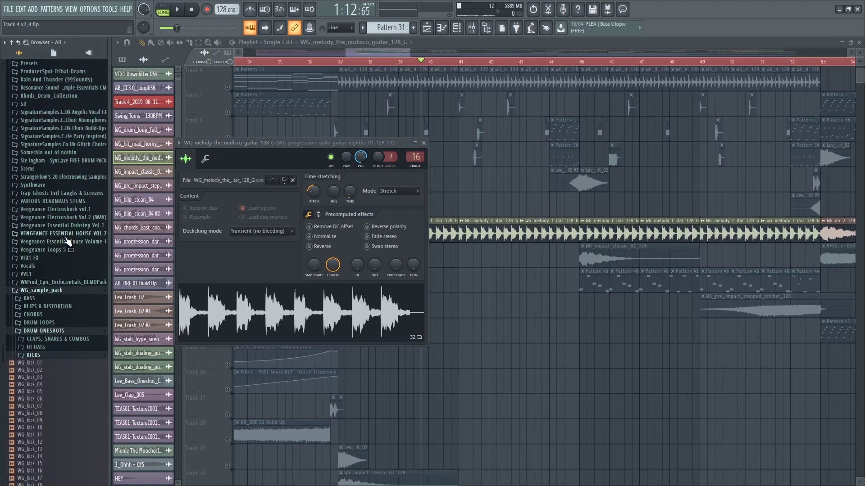
{"action": "scroll", "coordinate": [54, 235], "scroll_direction": "down", "scroll_amount": 4}
{"action": "left_click", "coordinate": [62, 246]}
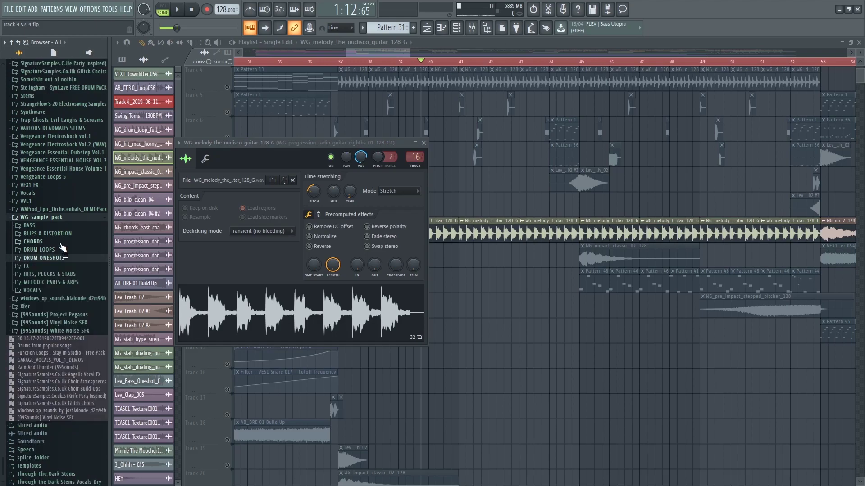
{"action": "left_click", "coordinate": [52, 282]}
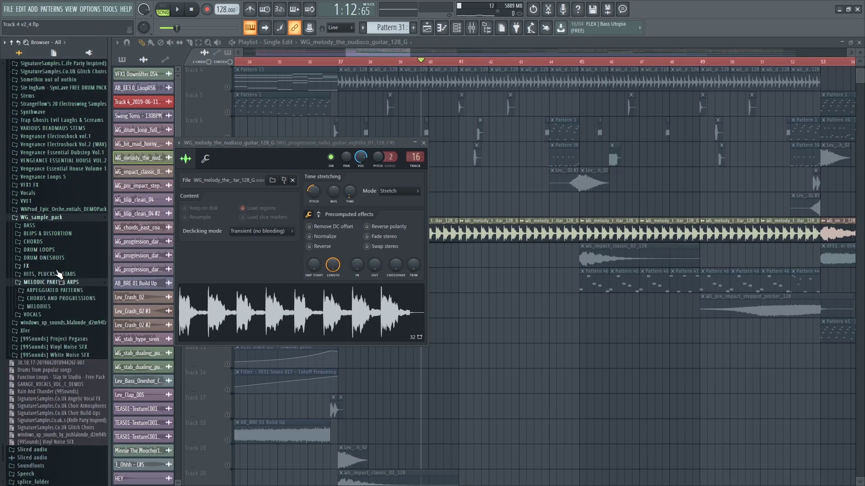
{"action": "left_click", "coordinate": [60, 299]}
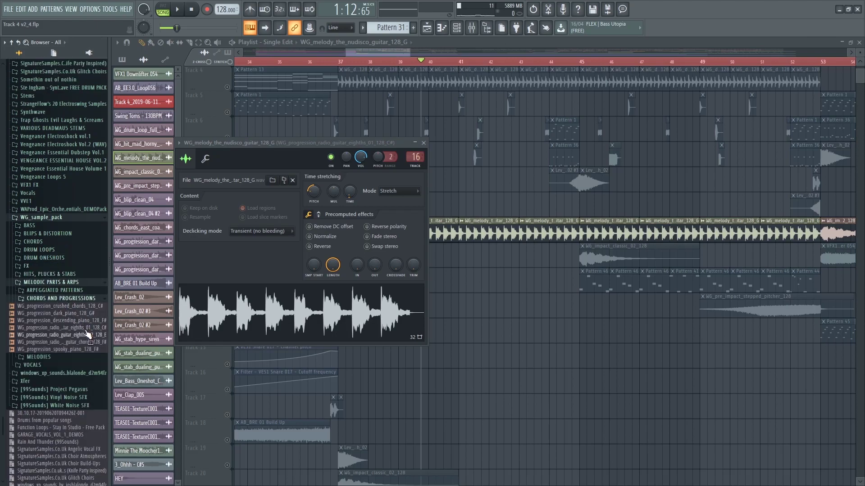
Open the pack's MELODIES folder and preview the WG_melody_the_nudisco_guitar_128_G sample
{"action": "left_click", "coordinate": [82, 358]}
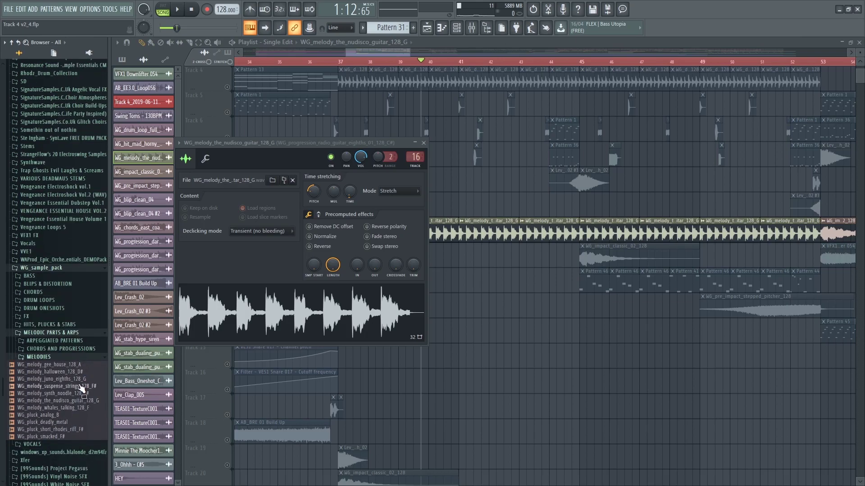
{"action": "left_click", "coordinate": [82, 402]}
{"action": "left_click_drag", "start_coordinate": [83, 407], "coordinate": [277, 326]}
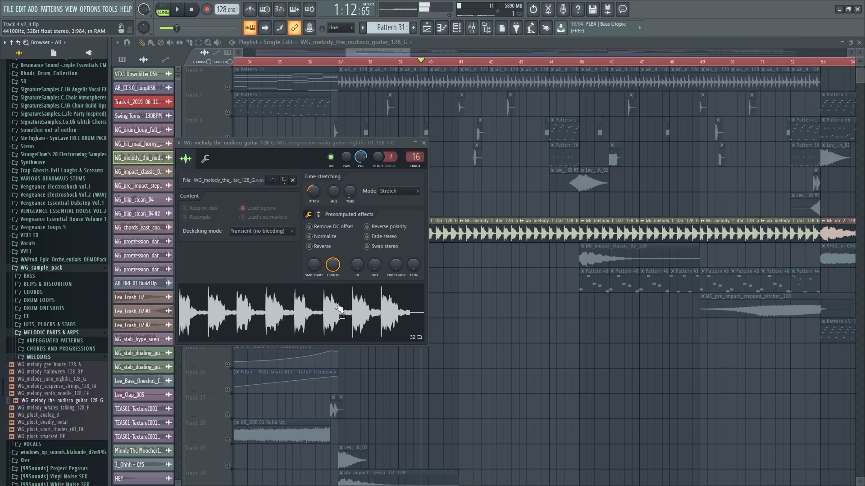
Play the soloed guitar loop on Track 10 from bar 37
{"action": "left_click_drag", "start_coordinate": [391, 53], "coordinate": [389, 53]}
{"action": "left_click", "coordinate": [359, 64]}
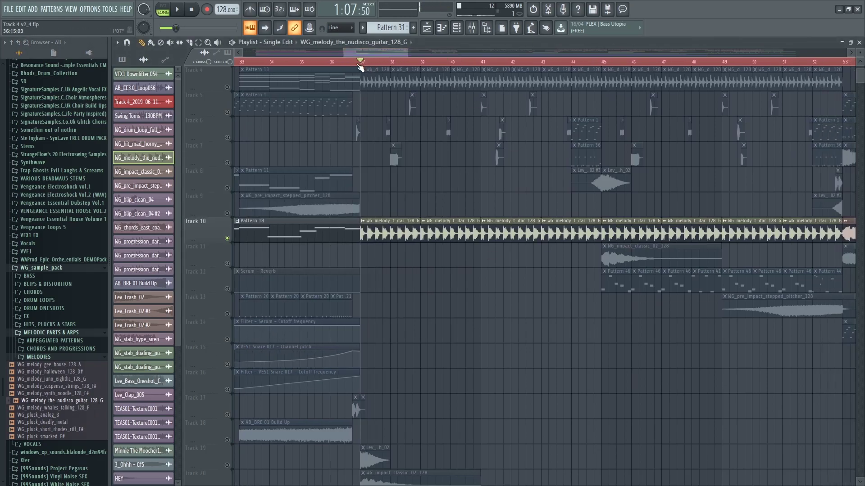
{"action": "scroll", "coordinate": [366, 265], "scroll_direction": "up", "scroll_amount": 4, "text": "ctrl"}
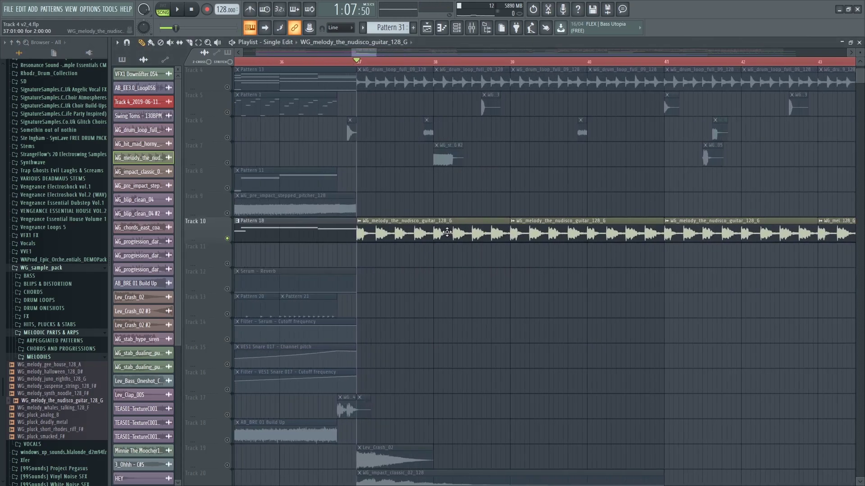
{"action": "key", "text": "space"}
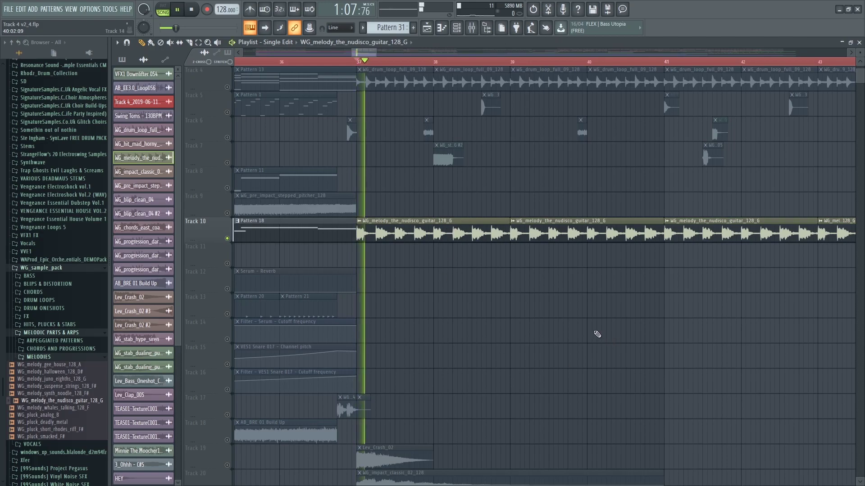
Follow the repeated guitar loop through the drop, turn all tracks back on and stop playback
{"action": "scroll", "coordinate": [277, 282], "scroll_direction": "down", "scroll_amount": 4, "text": "ctrl"}
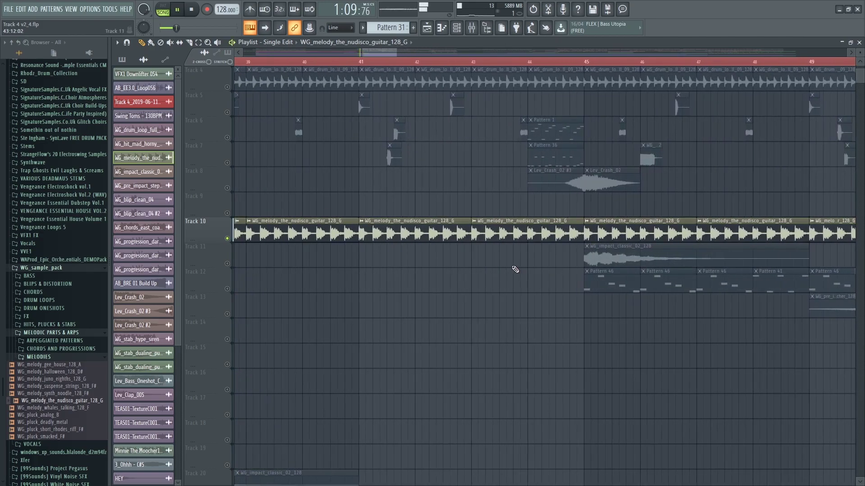
{"action": "scroll", "coordinate": [515, 270], "scroll_direction": "down", "scroll_amount": 2}
{"action": "scroll", "coordinate": [504, 269], "scroll_direction": "down", "scroll_amount": 3, "text": "ctrl"}
{"action": "scroll", "coordinate": [492, 268], "scroll_direction": "down", "scroll_amount": 2}
{"action": "scroll", "coordinate": [492, 269], "scroll_direction": "down", "scroll_amount": 1}
{"action": "scroll", "coordinate": [491, 269], "scroll_direction": "up", "scroll_amount": 5}
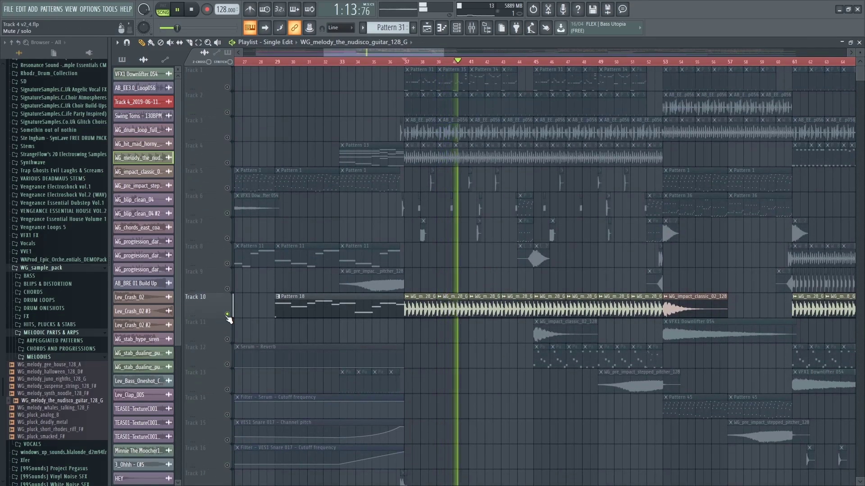
{"action": "right_click", "coordinate": [228, 314]}
{"action": "key", "text": "space"}
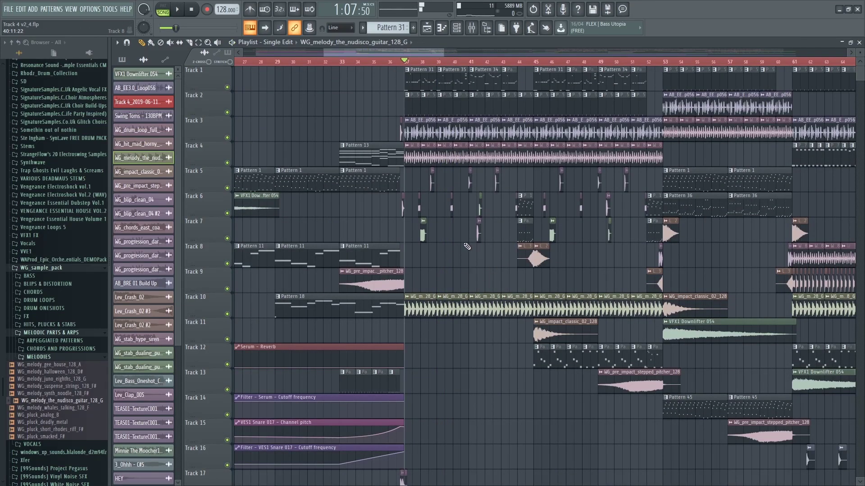
Examine the clip layout around the first drop and across the whole arrangement, including the automation tracks below
{"action": "scroll", "coordinate": [467, 246], "scroll_direction": "right", "scroll_amount": 2}
{"action": "scroll", "coordinate": [467, 246], "scroll_direction": "down", "scroll_amount": 2}
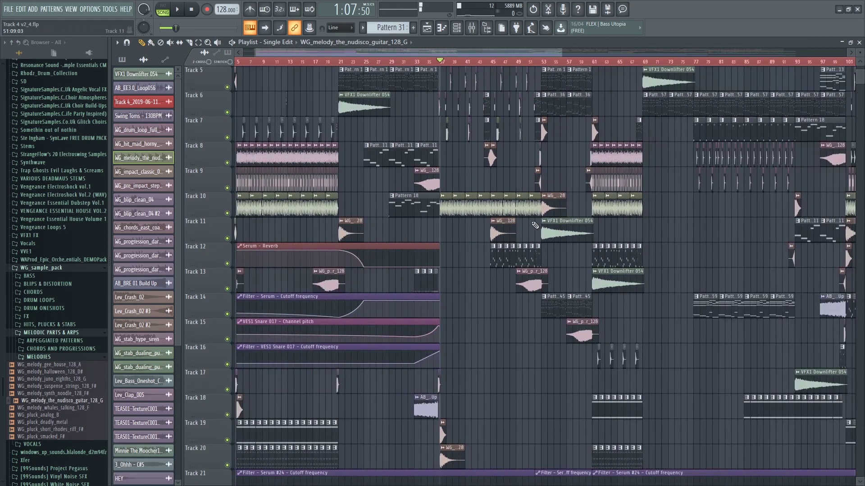
{"action": "scroll", "coordinate": [511, 178], "scroll_direction": "up", "scroll_amount": 2}
{"action": "scroll", "coordinate": [401, 235], "scroll_direction": "up", "scroll_amount": 3, "text": "ctrl"}
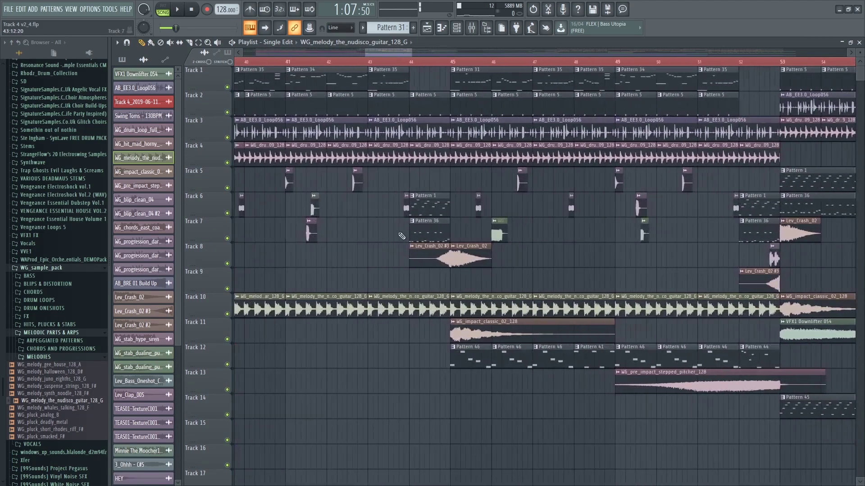
{"action": "scroll", "coordinate": [365, 289], "scroll_direction": "down", "scroll_amount": 3, "text": "ctrl"}
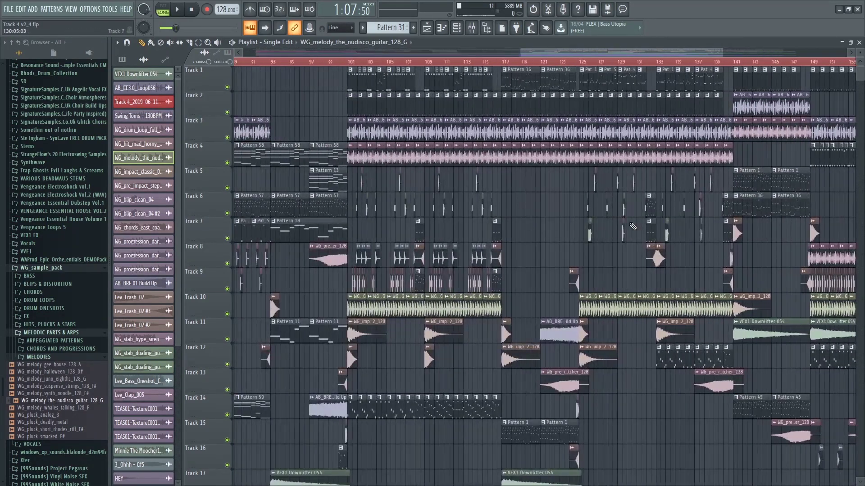
{"action": "scroll", "coordinate": [609, 233], "scroll_direction": "down", "scroll_amount": 4, "text": "ctrl"}
{"action": "scroll", "coordinate": [521, 115], "scroll_direction": "down", "scroll_amount": 2}
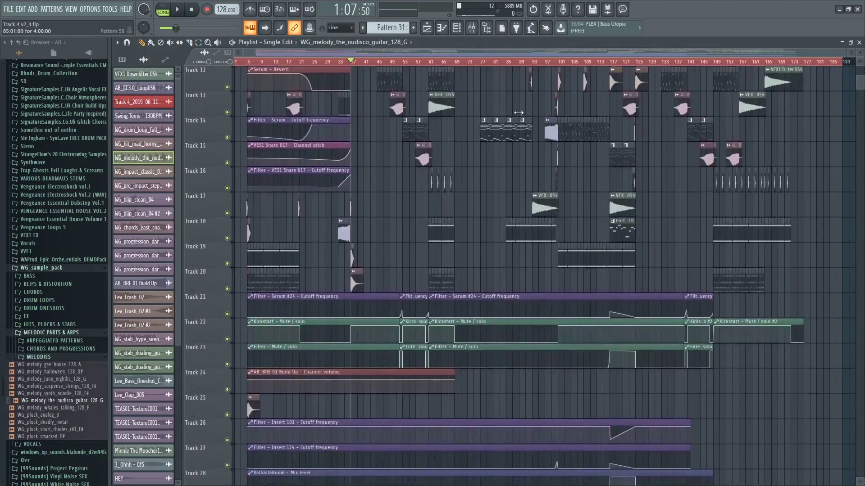
{"action": "scroll", "coordinate": [412, 79], "scroll_direction": "up", "scroll_amount": 8, "text": "ctrl"}
{"action": "scroll", "coordinate": [414, 80], "scroll_direction": "up", "scroll_amount": 2, "text": "ctrl"}
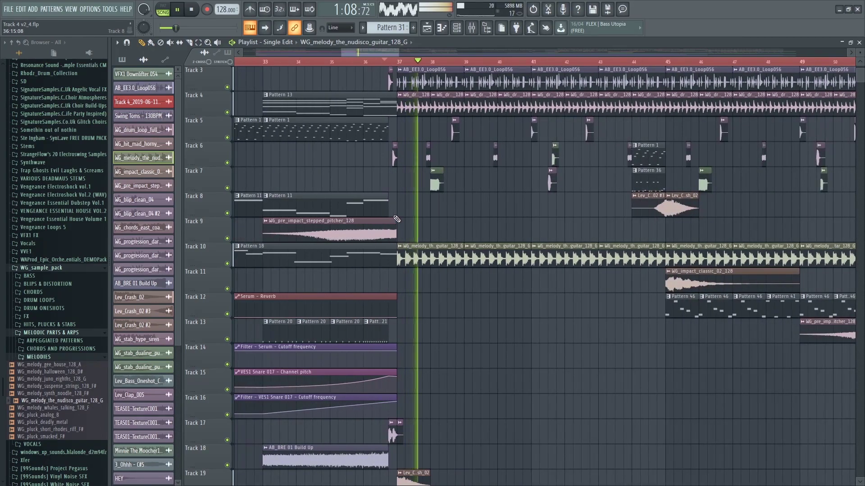
Play the full mix into the second drop, starting shortly before bar 101
{"action": "scroll", "coordinate": [389, 214], "scroll_direction": "down", "scroll_amount": 1}
{"action": "scroll", "coordinate": [682, 226], "scroll_direction": "up", "scroll_amount": 6}
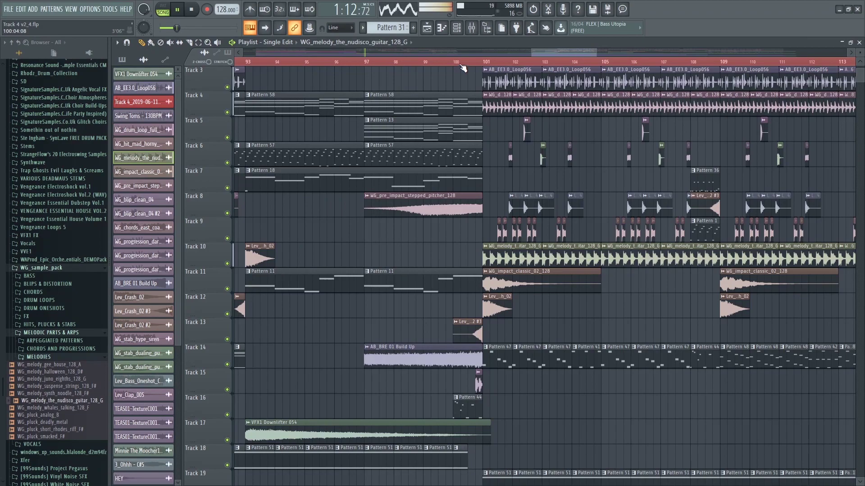
{"action": "scroll", "coordinate": [460, 126], "scroll_direction": "up", "scroll_amount": 4, "text": "ctrl"}
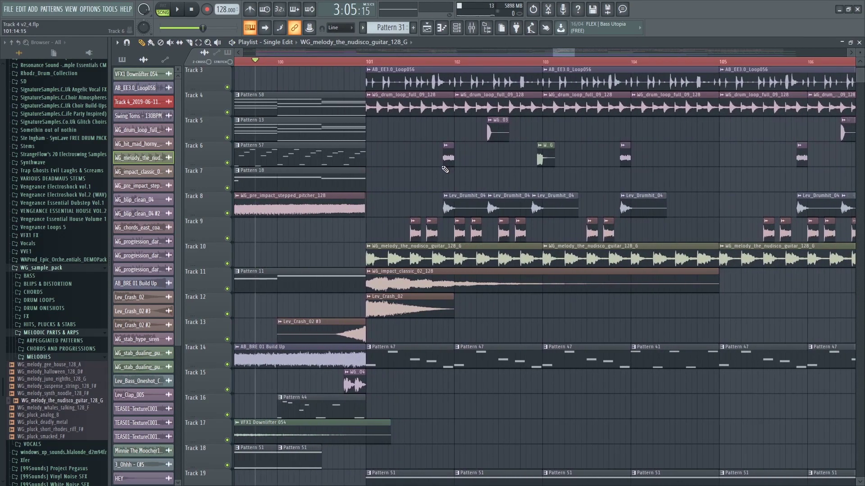
{"action": "key", "text": "space"}
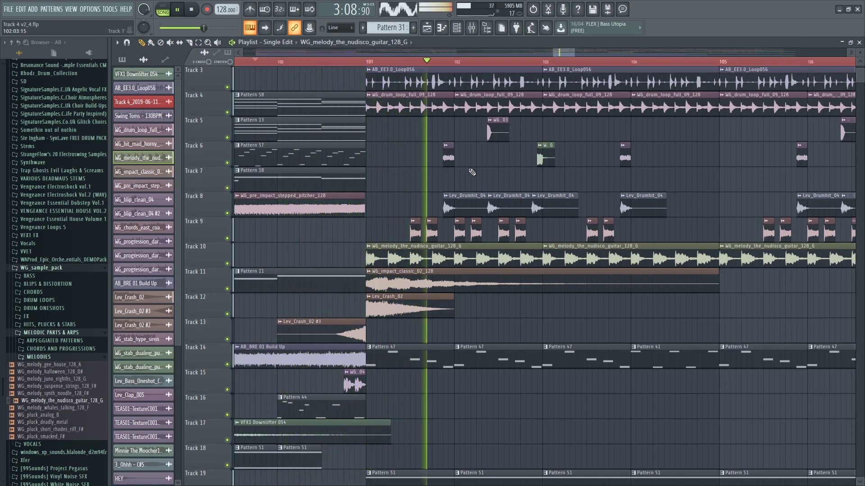
Follow the second drop during playback between bars 101 and 117, examining its drum, effect, guitar and pattern layers
{"action": "scroll", "coordinate": [496, 172], "scroll_direction": "down", "scroll_amount": 6, "text": "ctrl"}
{"action": "scroll", "coordinate": [545, 173], "scroll_direction": "down", "scroll_amount": 4}
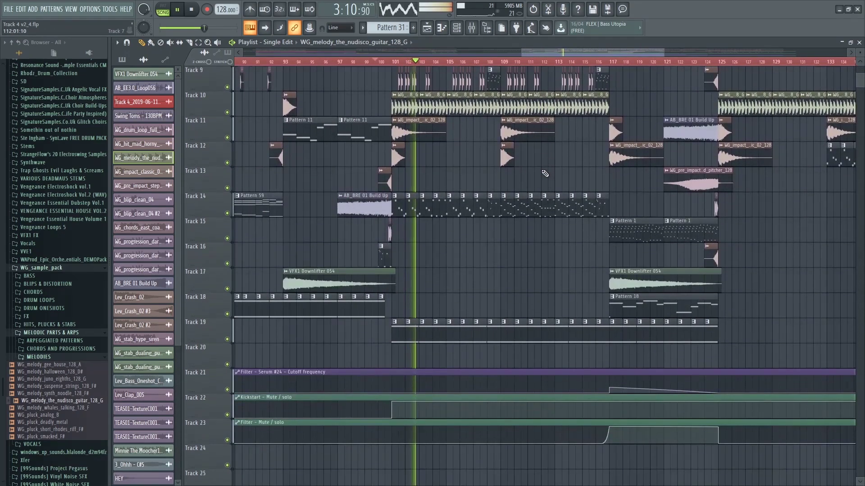
{"action": "scroll", "coordinate": [544, 173], "scroll_direction": "up", "scroll_amount": 5}
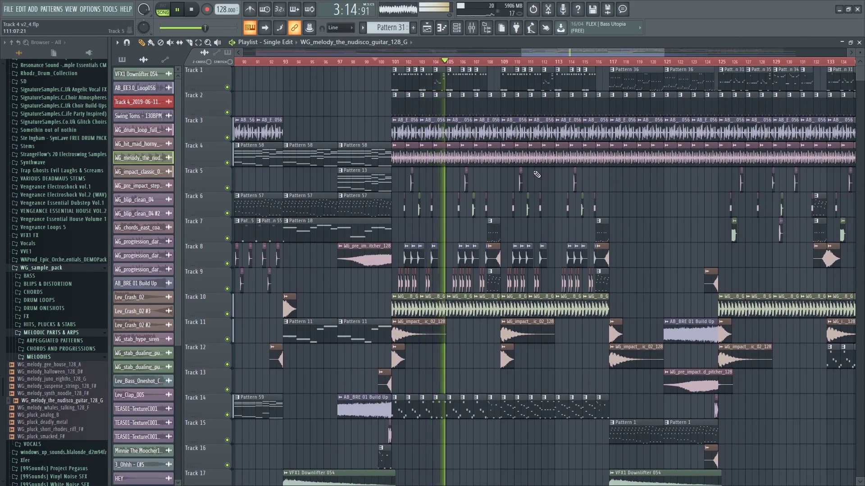
{"action": "scroll", "coordinate": [536, 173], "scroll_direction": "down", "scroll_amount": 4}
{"action": "scroll", "coordinate": [536, 173], "scroll_direction": "down", "scroll_amount": 2}
{"action": "scroll", "coordinate": [522, 171], "scroll_direction": "up", "scroll_amount": 7}
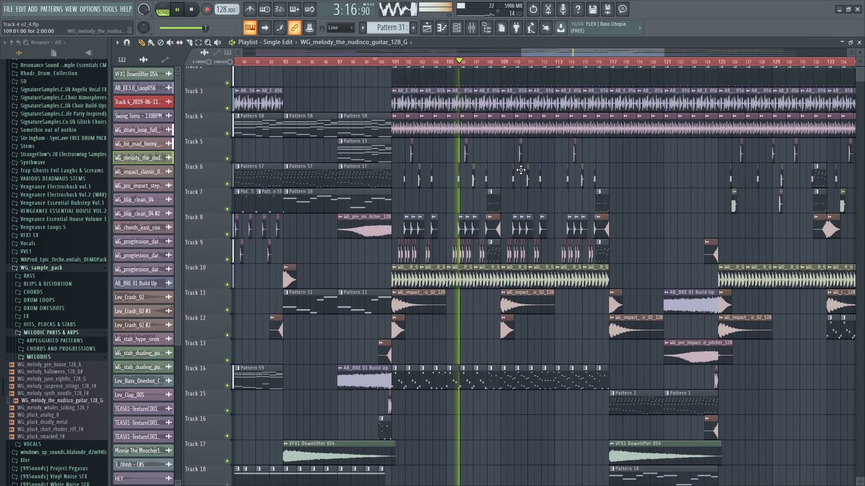
{"action": "scroll", "coordinate": [521, 169], "scroll_direction": "up", "scroll_amount": 5}
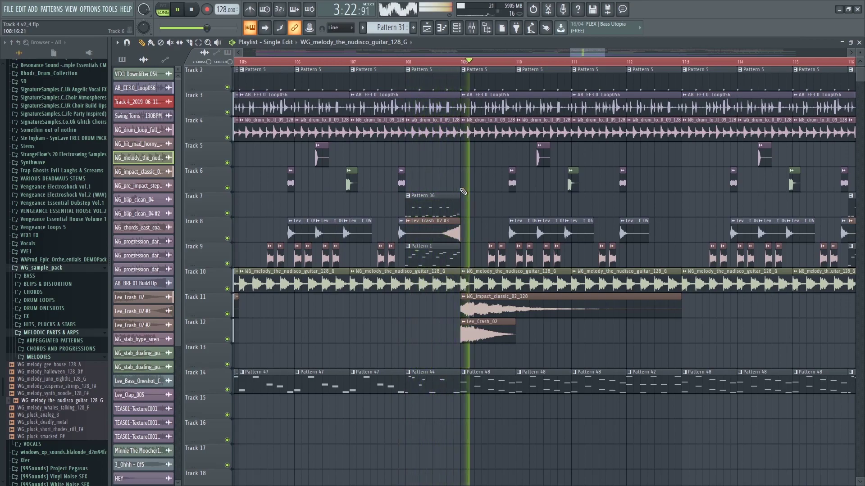
{"action": "scroll", "coordinate": [430, 193], "scroll_direction": "down", "scroll_amount": 2}
{"action": "scroll", "coordinate": [430, 193], "scroll_direction": "down", "scroll_amount": 2}
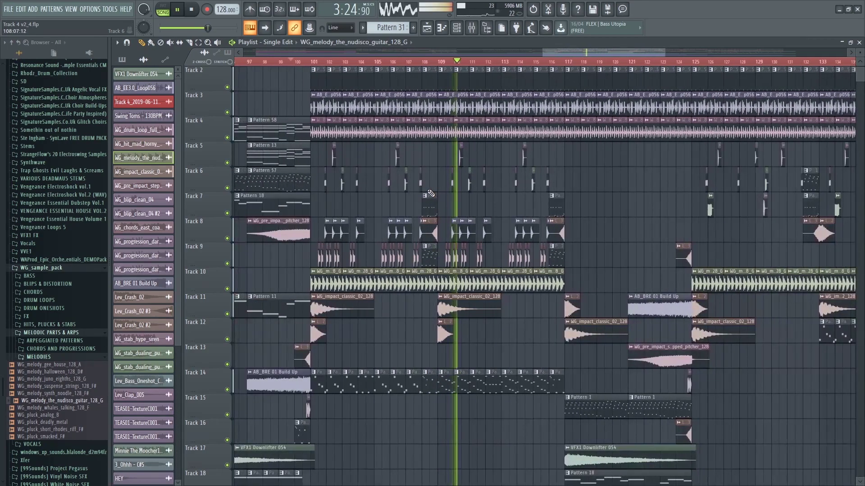
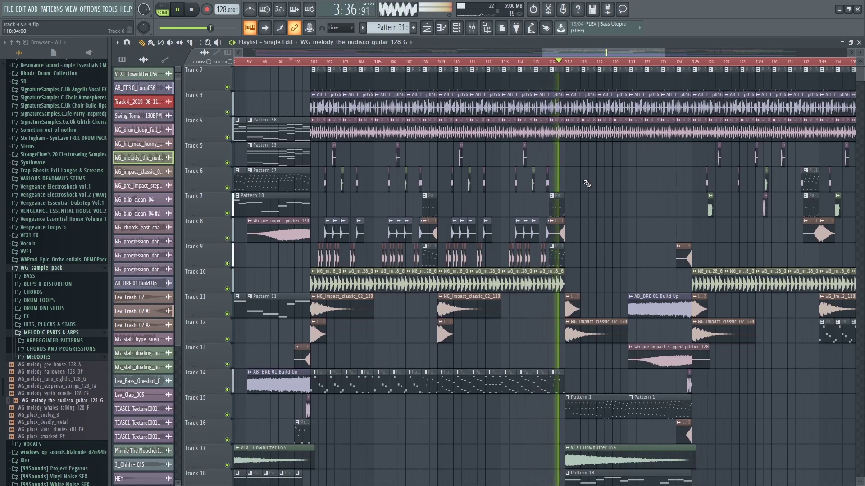
Stop playback and examine how the second drop's clips and the automation tracks sit within the whole arrangement
{"action": "scroll", "coordinate": [482, 175], "scroll_direction": "down", "scroll_amount": 5}
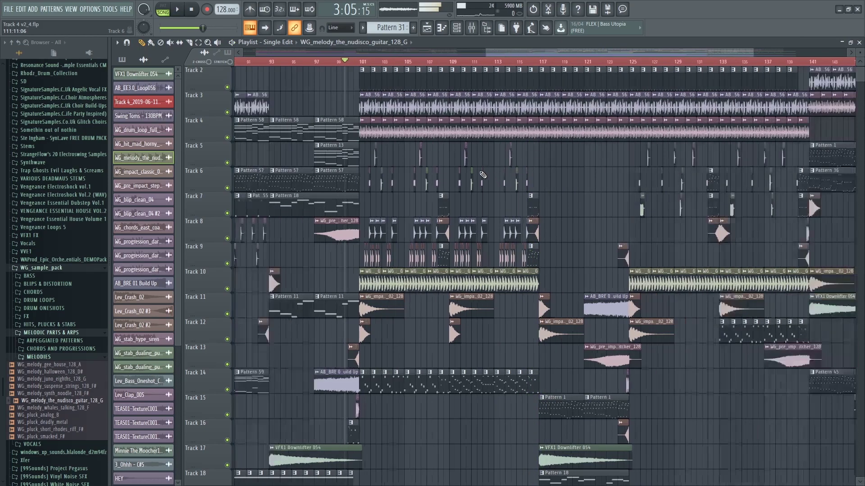
{"action": "scroll", "coordinate": [503, 176], "scroll_direction": "down", "scroll_amount": 4}
{"action": "scroll", "coordinate": [560, 180], "scroll_direction": "up", "scroll_amount": 5}
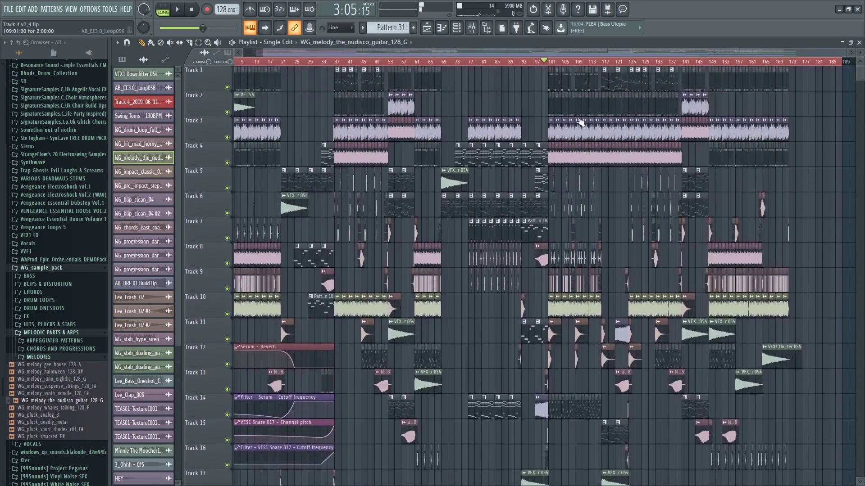
{"action": "scroll", "coordinate": [575, 65], "scroll_direction": "up", "scroll_amount": 3}
{"action": "mouse_move", "coordinate": [525, 55]}
{"action": "left_mouse_down"}
{"action": "mouse_move", "coordinate": [576, 51]}
{"action": "mouse_move", "coordinate": [603, 66]}
{"action": "mouse_move", "coordinate": [566, 63]}
{"action": "mouse_move", "coordinate": [709, 63]}
{"action": "mouse_move", "coordinate": [138, 88]}
{"action": "mouse_move", "coordinate": [533, 63]}
{"action": "left_mouse_up"}
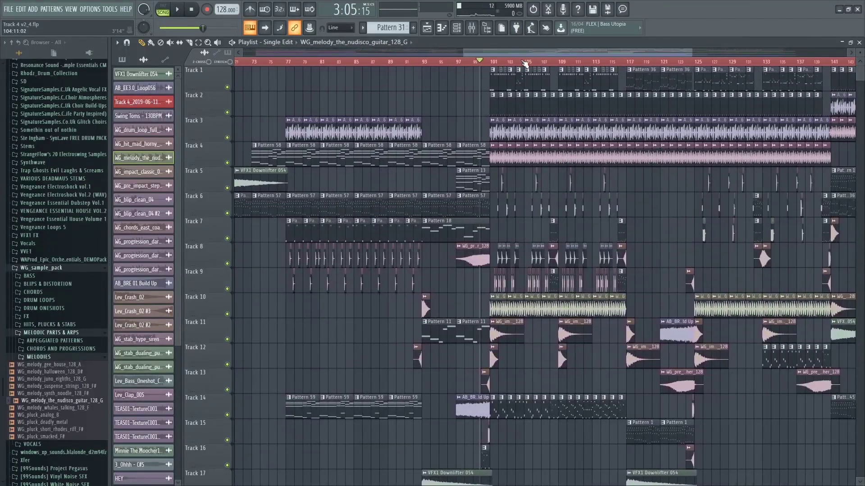
{"action": "scroll", "coordinate": [496, 62], "scroll_direction": "down", "scroll_amount": 5}
{"action": "scroll", "coordinate": [640, 178], "scroll_direction": "down", "scroll_amount": 4}
{"action": "scroll", "coordinate": [640, 178], "scroll_direction": "up", "scroll_amount": 4}
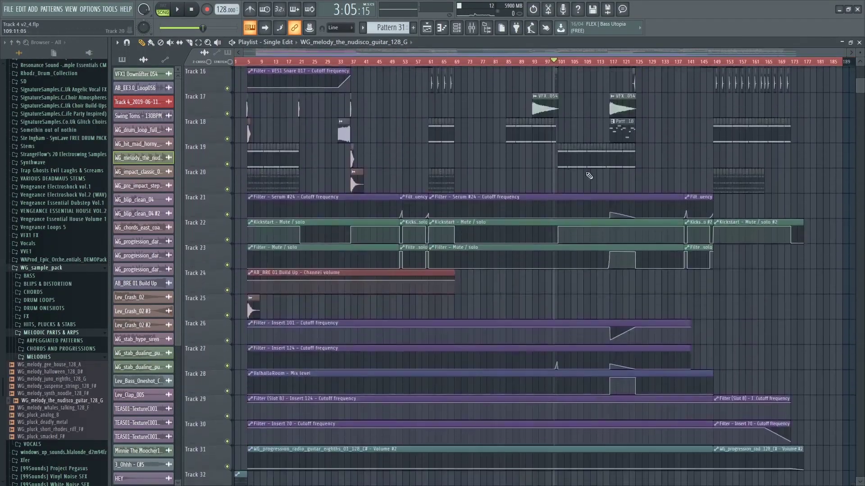
{"action": "scroll", "coordinate": [557, 53], "scroll_direction": "up", "scroll_amount": 6}
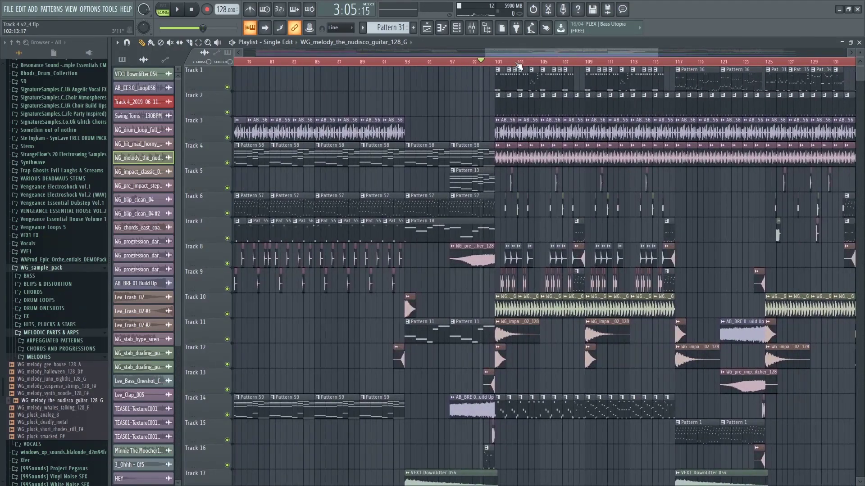
Open the Track 1 pattern clip at bar 101 in the piano roll, play Pattern 33 on its own, and return to the playlist
{"action": "scroll", "coordinate": [559, 54], "scroll_direction": "down", "scroll_amount": 6}
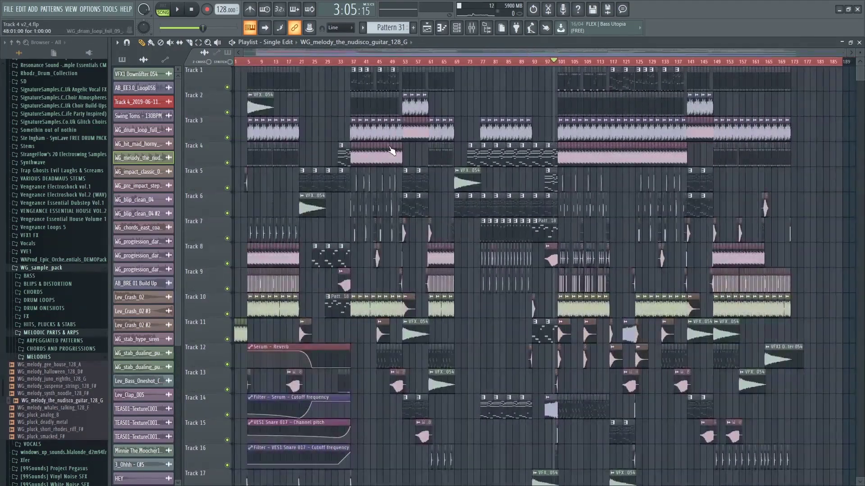
{"action": "scroll", "coordinate": [635, 54], "scroll_direction": "up", "scroll_amount": 2}
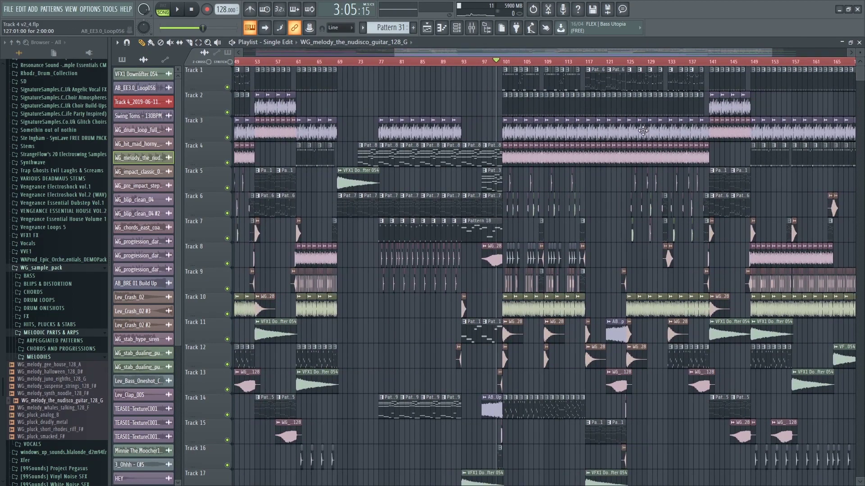
{"action": "scroll", "coordinate": [581, 58], "scroll_direction": "up", "scroll_amount": 4}
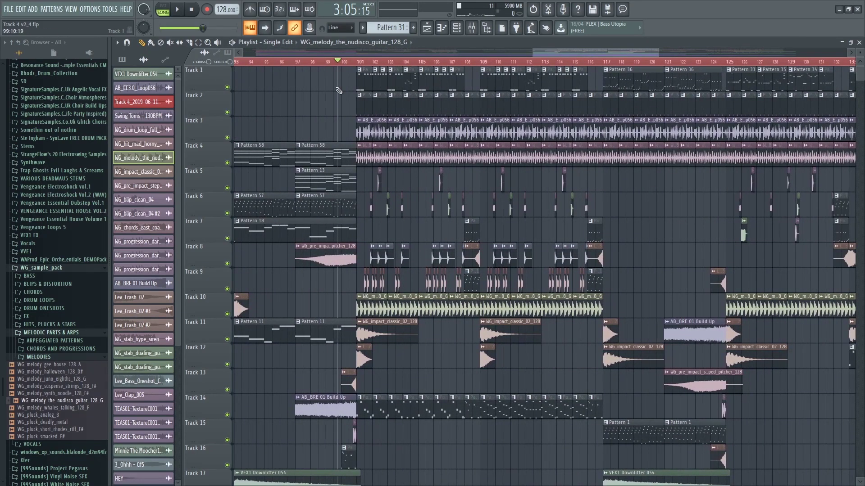
{"action": "double_click", "coordinate": [365, 78]}
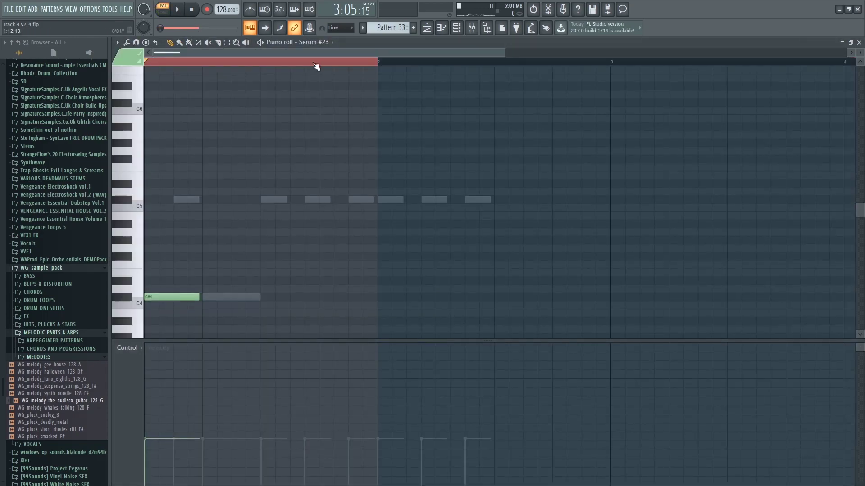
{"action": "key", "text": "space"}
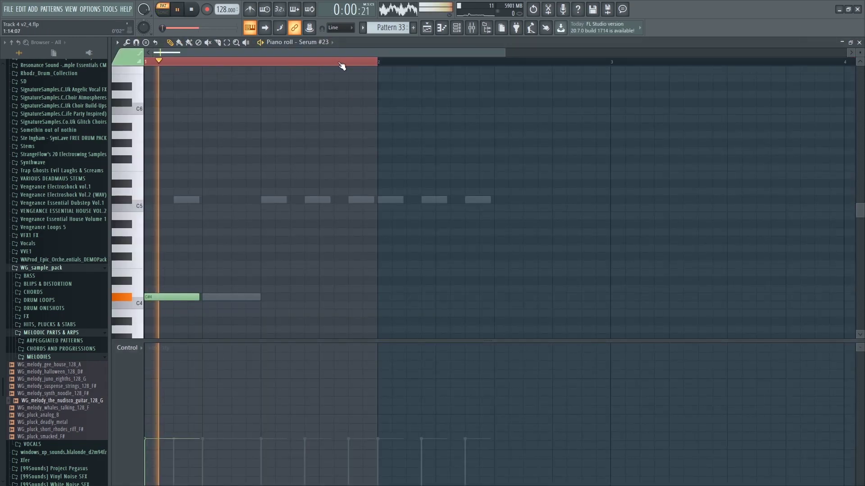
{"action": "right_click", "coordinate": [492, 62]}
{"action": "left_click", "coordinate": [859, 42]}
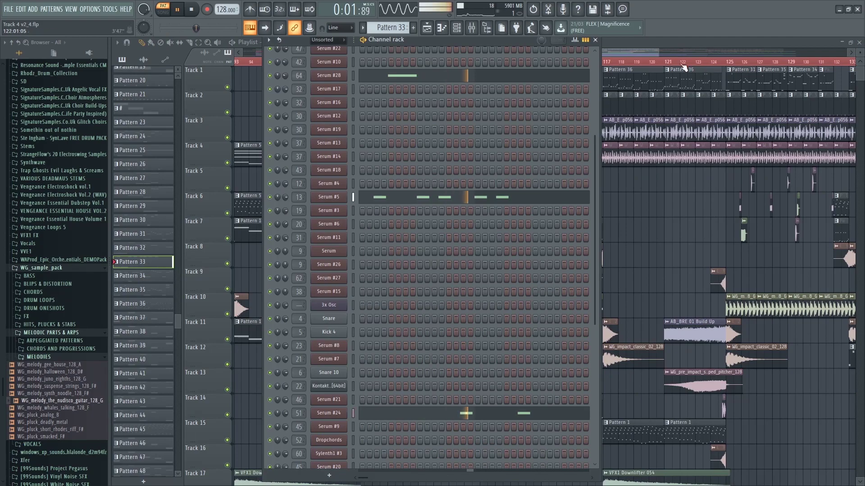
{"action": "left_click", "coordinate": [647, 54]}
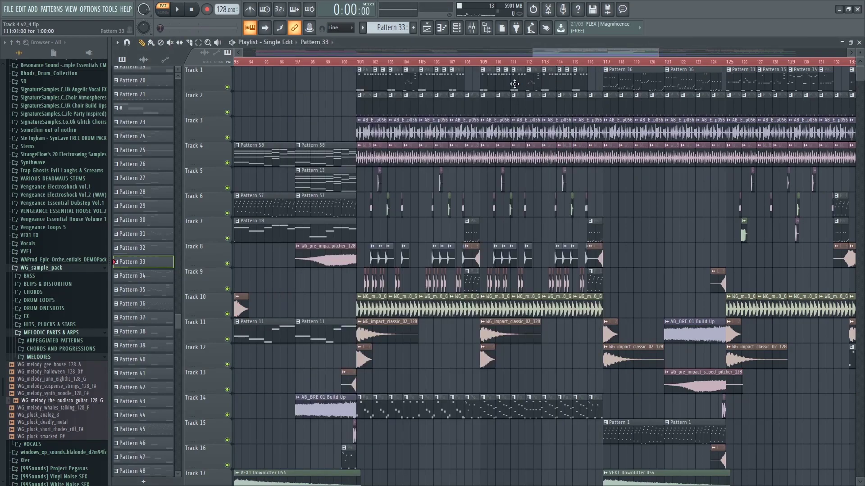
Play the full mix of the second drop's later section from bar 125 while viewing its layers, and stop playback
{"action": "scroll", "coordinate": [526, 83], "scroll_direction": "down", "scroll_amount": 4}
{"action": "scroll", "coordinate": [524, 89], "scroll_direction": "up", "scroll_amount": 5}
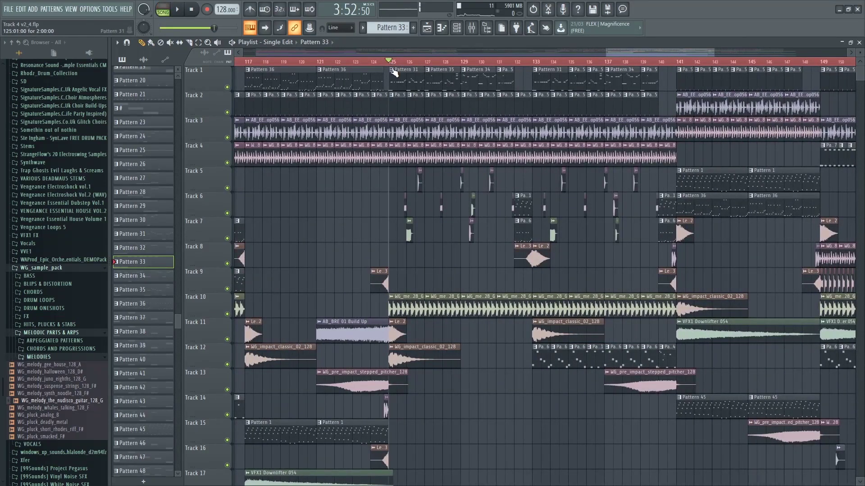
{"action": "key", "text": "space"}
{"action": "scroll", "coordinate": [398, 172], "scroll_direction": "down", "scroll_amount": 4}
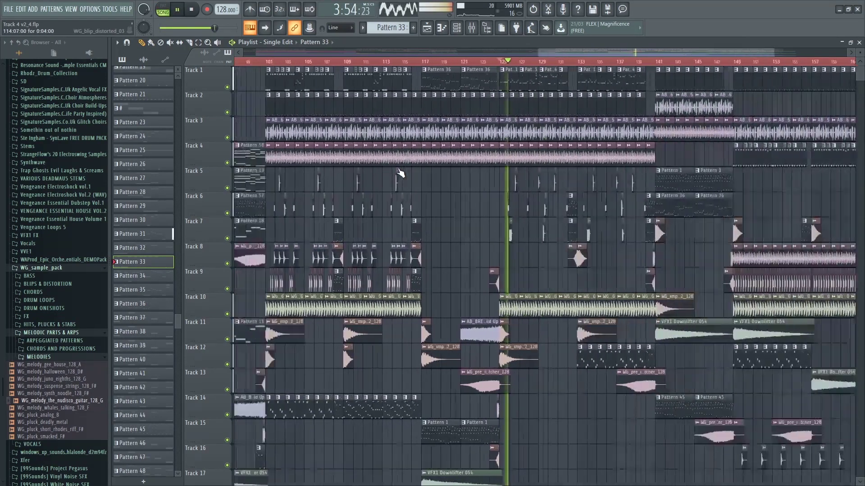
{"action": "scroll", "coordinate": [489, 165], "scroll_direction": "down", "scroll_amount": 4}
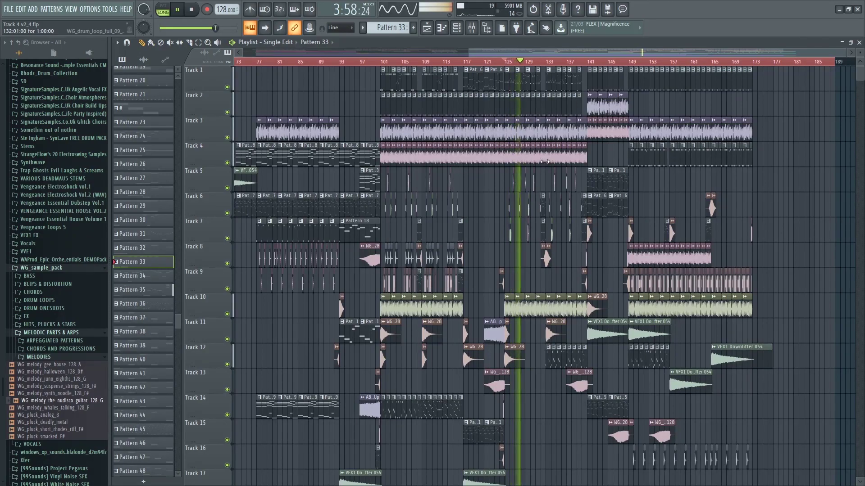
{"action": "scroll", "coordinate": [441, 158], "scroll_direction": "up", "scroll_amount": 3}
{"action": "key", "text": "space"}
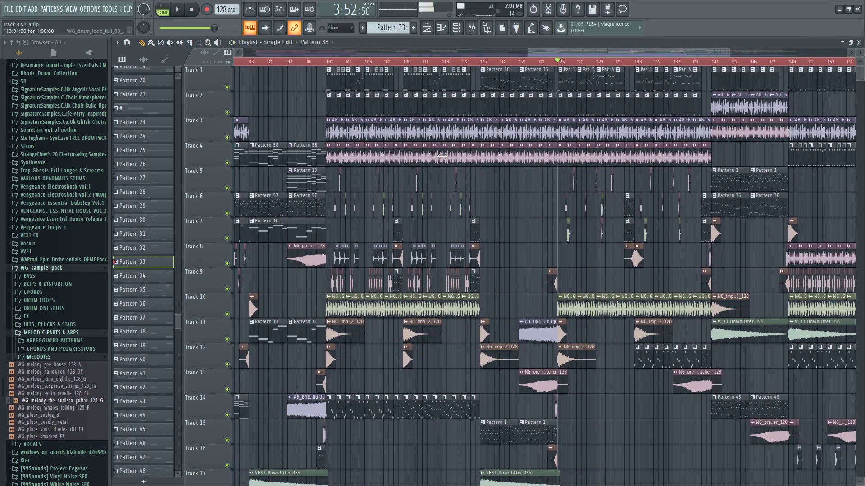
Compare the second drop's clip layers with the earlier sections and the closing part of the arrangement
{"action": "scroll", "coordinate": [500, 130], "scroll_direction": "down", "scroll_amount": 5}
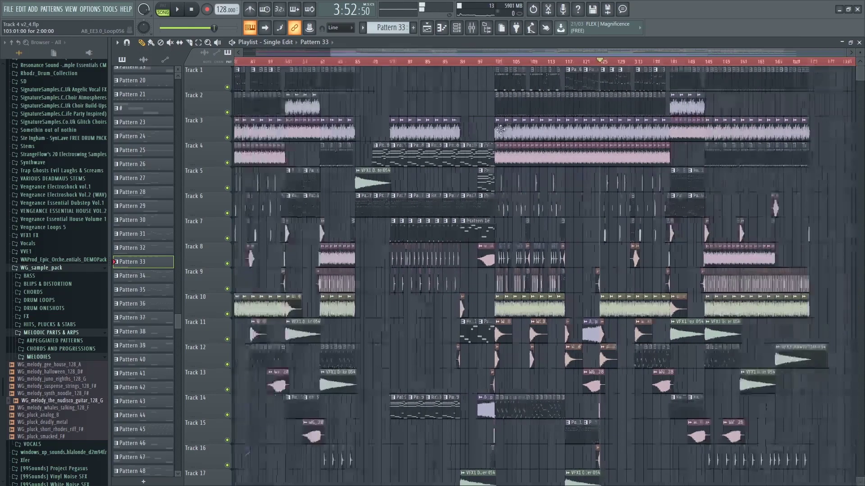
{"action": "left_click_drag", "start_coordinate": [551, 51], "coordinate": [582, 52]}
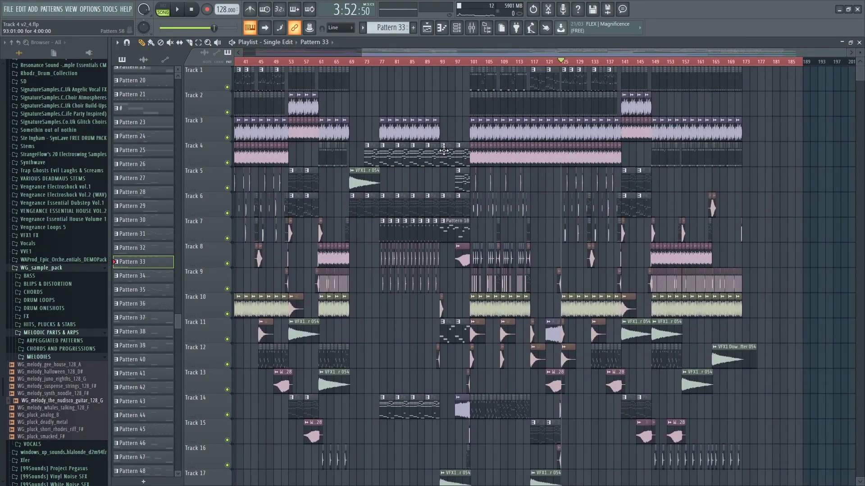
{"action": "scroll", "coordinate": [738, 143], "scroll_direction": "up", "scroll_amount": 3}
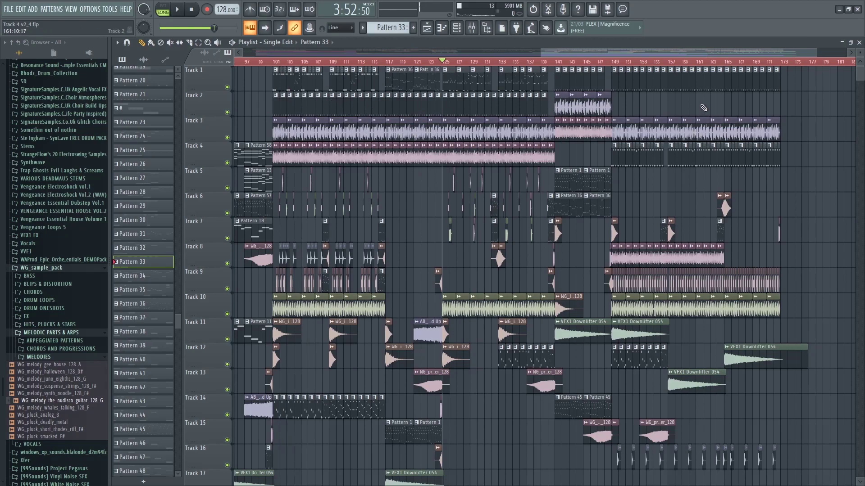
Examine the song's ending between bars 149 and 173, playing it briefly from bar 165, and compare it with the whole arrangement
{"action": "scroll", "coordinate": [806, 131], "scroll_direction": "up", "scroll_amount": 3}
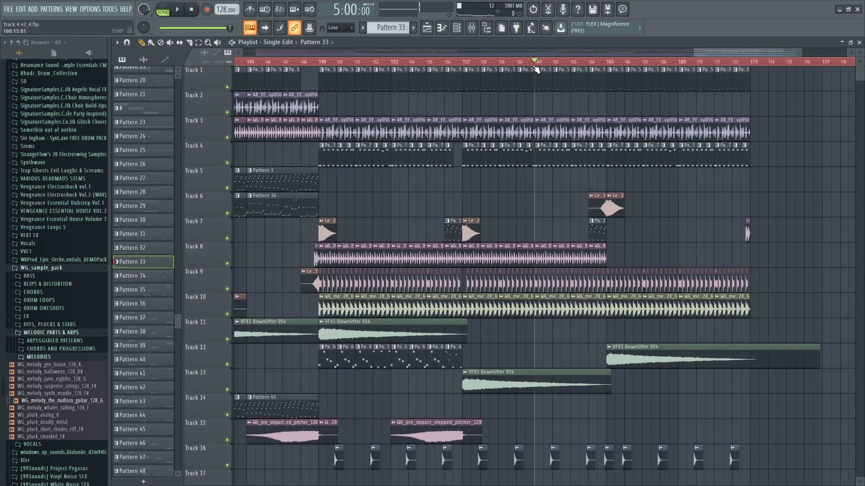
{"action": "scroll", "coordinate": [662, 126], "scroll_direction": "down", "scroll_amount": 5}
{"action": "scroll", "coordinate": [823, 158], "scroll_direction": "up", "scroll_amount": 3}
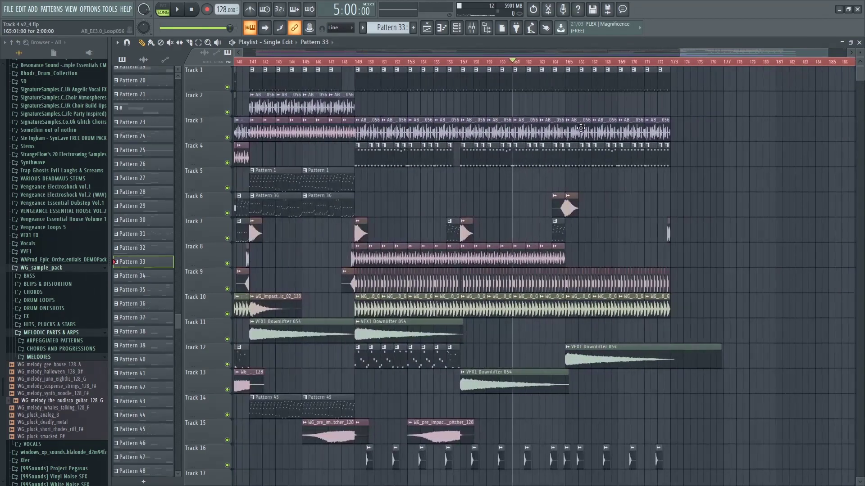
{"action": "scroll", "coordinate": [611, 150], "scroll_direction": "down", "scroll_amount": 2}
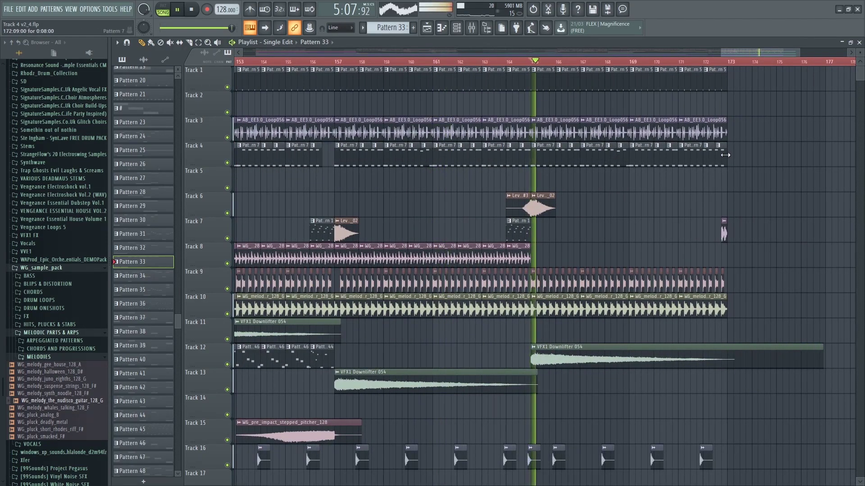
{"action": "scroll", "coordinate": [725, 156], "scroll_direction": "down", "scroll_amount": 2}
{"action": "scroll", "coordinate": [724, 157], "scroll_direction": "down", "scroll_amount": 3}
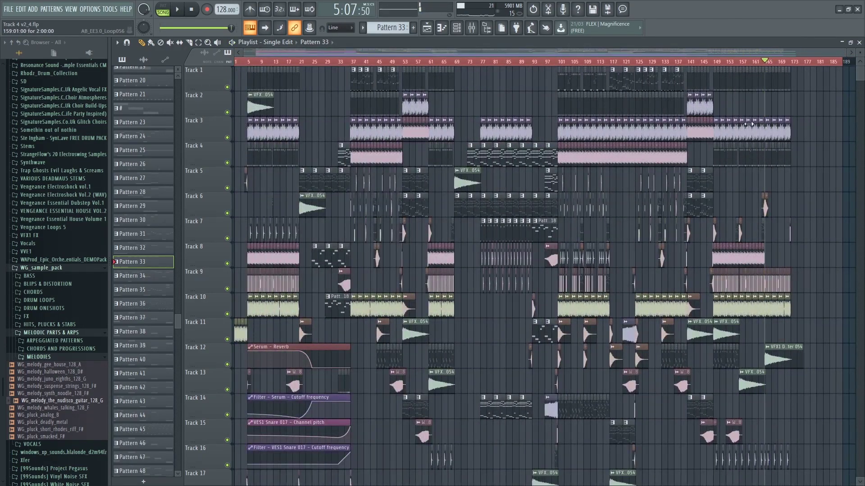
{"action": "scroll", "coordinate": [642, 117], "scroll_direction": "up", "scroll_amount": 3}
{"action": "left_click_drag", "start_coordinate": [474, 48], "coordinate": [579, 52]}
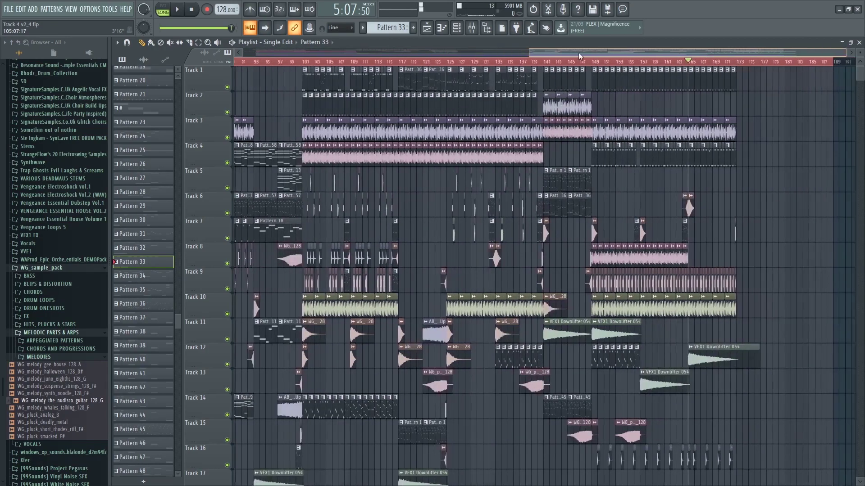
{"action": "scroll", "coordinate": [677, 171], "scroll_direction": "up", "scroll_amount": 2}
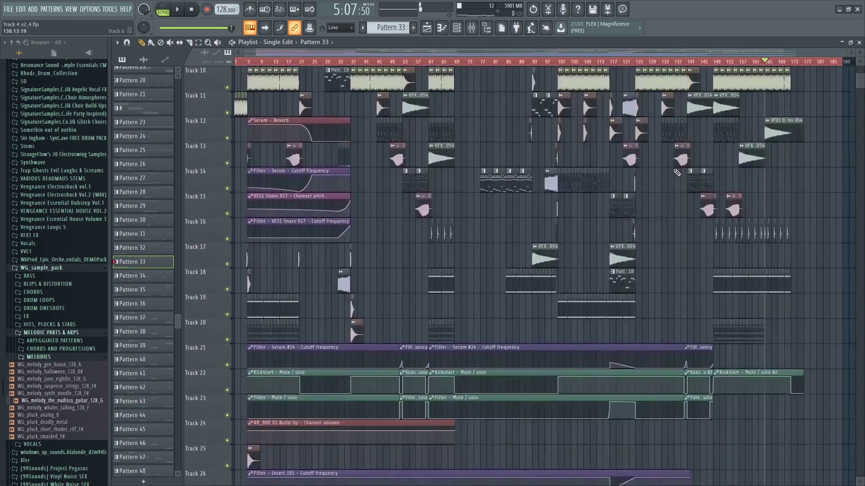
{"action": "scroll", "coordinate": [828, 193], "scroll_direction": "down", "scroll_amount": 4}
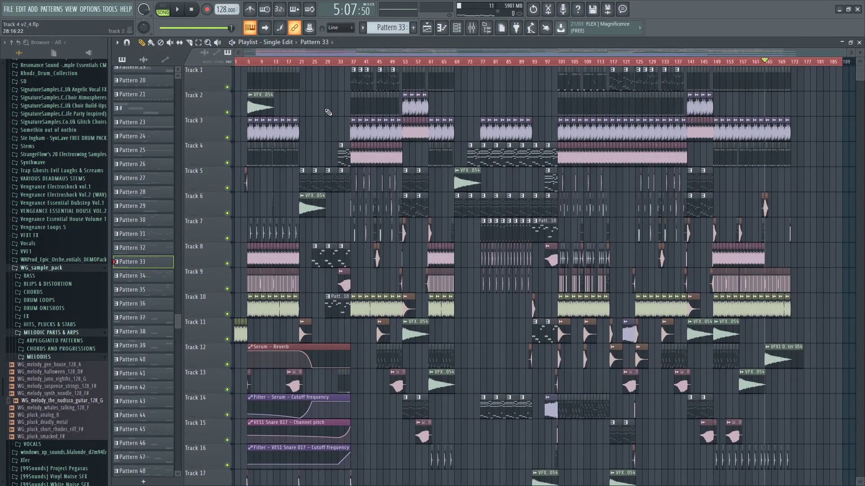
Examine the first breakdown and the drop that follows it, from bar 21 to bar 53
{"action": "scroll", "coordinate": [355, 100], "scroll_direction": "up", "scroll_amount": 6}
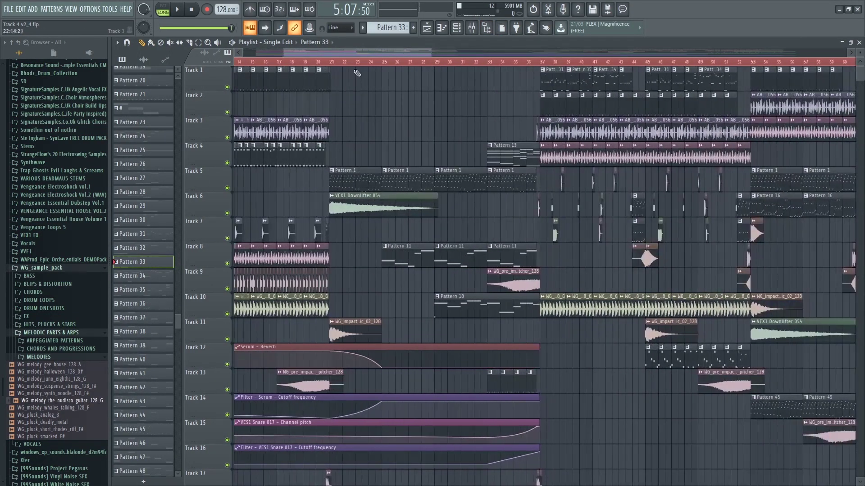
{"action": "left_click_drag", "start_coordinate": [360, 52], "coordinate": [392, 55]}
{"action": "scroll", "coordinate": [407, 64], "scroll_direction": "down", "scroll_amount": 2}
{"action": "scroll", "coordinate": [410, 67], "scroll_direction": "down", "scroll_amount": 1}
{"action": "scroll", "coordinate": [409, 63], "scroll_direction": "up", "scroll_amount": 3}
{"action": "scroll", "coordinate": [419, 62], "scroll_direction": "down", "scroll_amount": 6}
{"action": "scroll", "coordinate": [515, 65], "scroll_direction": "up", "scroll_amount": 3}
{"action": "scroll", "coordinate": [516, 67], "scroll_direction": "up", "scroll_amount": 2}
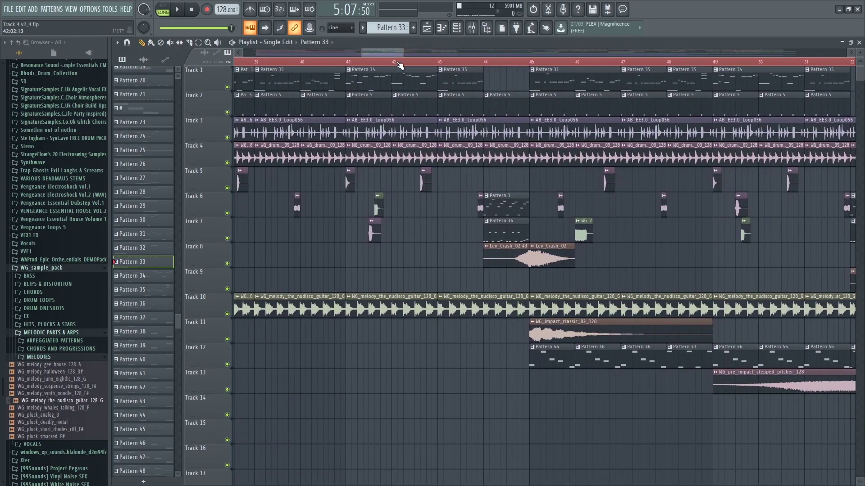
{"action": "scroll", "coordinate": [392, 63], "scroll_direction": "down", "scroll_amount": 5}
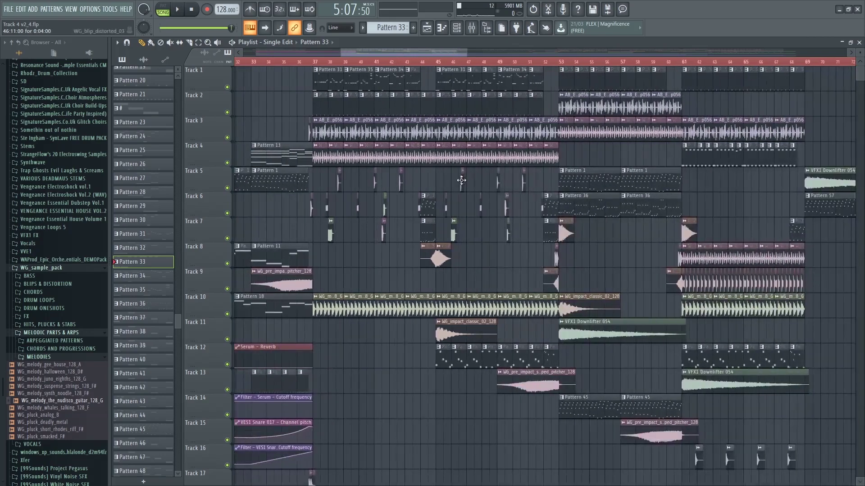
{"action": "left_click_drag", "start_coordinate": [375, 53], "coordinate": [329, 52]}
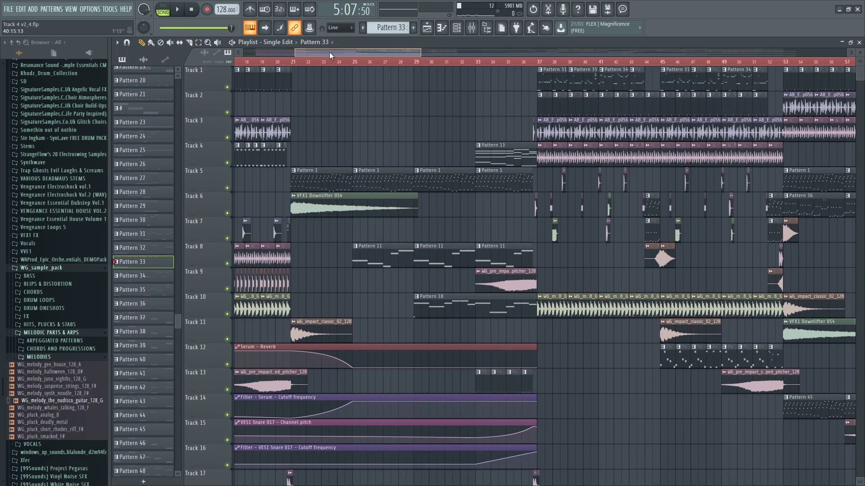
{"action": "left_click_drag", "start_coordinate": [345, 59], "coordinate": [351, 59]}
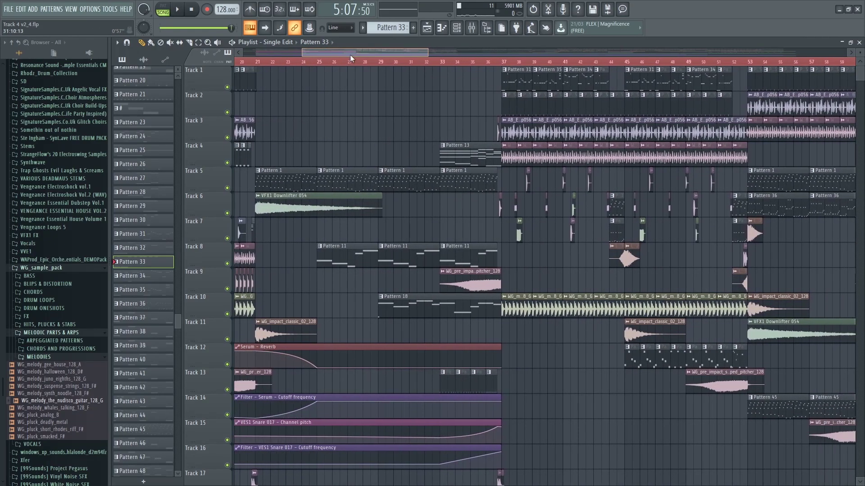
Select Pattern 1 from Track 5 and play the song from the fill at bar 44
{"action": "left_click", "coordinate": [332, 170]}
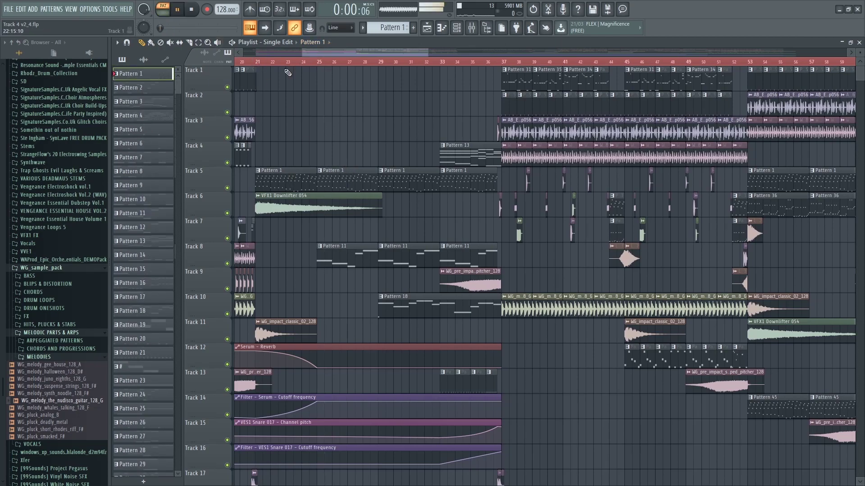
{"action": "scroll", "coordinate": [468, 130], "scroll_direction": "up", "scroll_amount": 5}
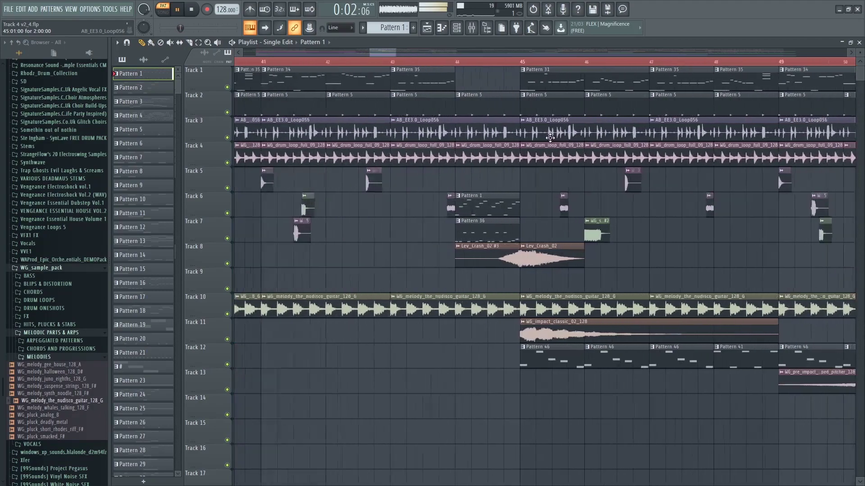
{"action": "left_click", "coordinate": [511, 63]}
{"action": "scroll", "coordinate": [542, 173], "scroll_direction": "up", "scroll_amount": 4}
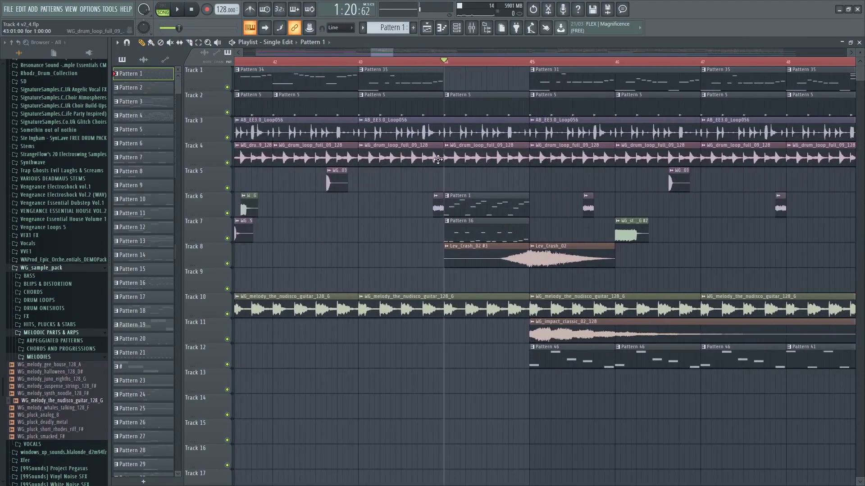
{"action": "key", "text": "space"}
{"action": "scroll", "coordinate": [553, 141], "scroll_direction": "down", "scroll_amount": 2}
{"action": "scroll", "coordinate": [554, 141], "scroll_direction": "down", "scroll_amount": 5}
{"action": "key", "text": "space"}
{"action": "scroll", "coordinate": [459, 138], "scroll_direction": "up", "scroll_amount": 2}
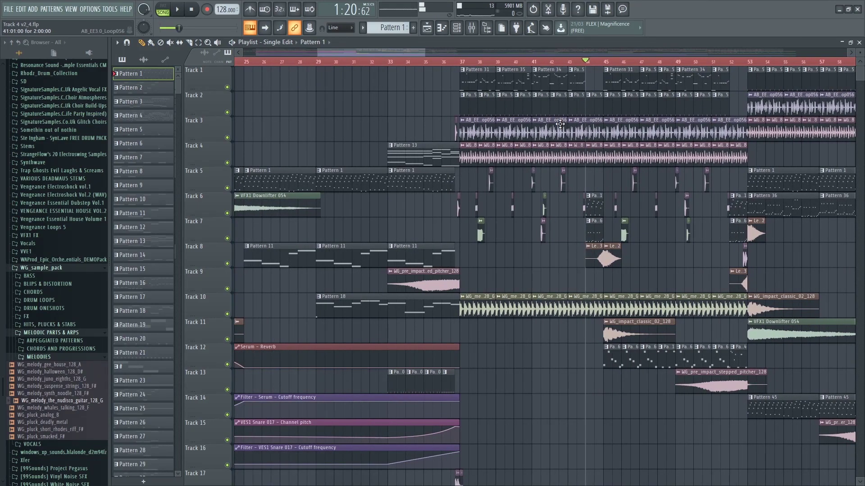
Play the breakdown from bar 29 and follow its build-up to the drop at bar 37
{"action": "scroll", "coordinate": [560, 125], "scroll_direction": "down", "scroll_amount": 4}
{"action": "scroll", "coordinate": [480, 146], "scroll_direction": "up", "scroll_amount": 3}
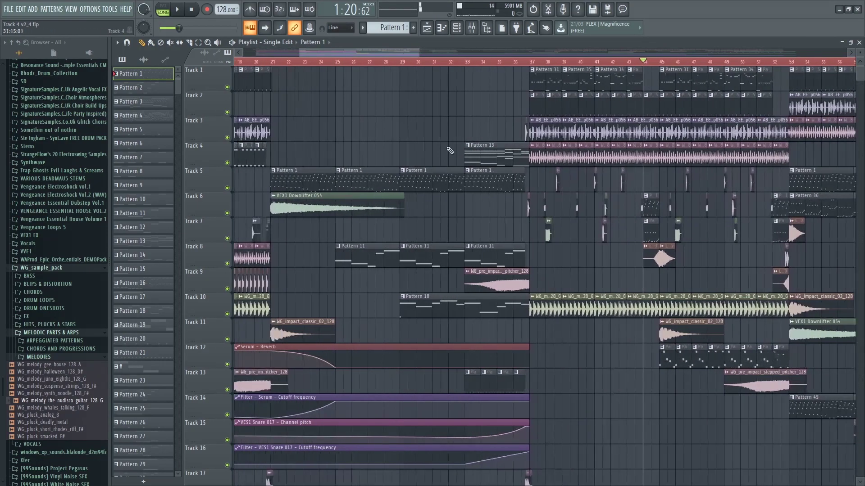
{"action": "scroll", "coordinate": [450, 169], "scroll_direction": "down", "scroll_amount": 3}
{"action": "scroll", "coordinate": [428, 181], "scroll_direction": "down", "scroll_amount": 3}
{"action": "scroll", "coordinate": [388, 186], "scroll_direction": "up", "scroll_amount": 4}
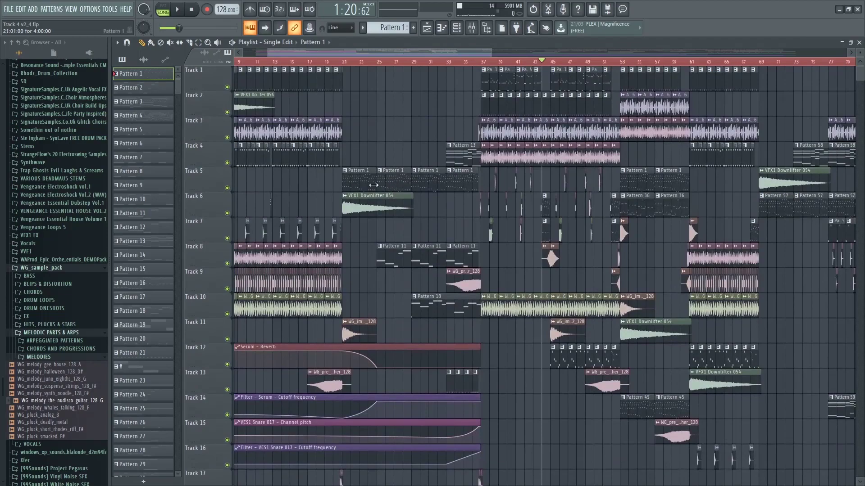
{"action": "scroll", "coordinate": [374, 186], "scroll_direction": "up", "scroll_amount": 3}
{"action": "scroll", "coordinate": [500, 174], "scroll_direction": "down", "scroll_amount": 6}
{"action": "scroll", "coordinate": [550, 171], "scroll_direction": "up", "scroll_amount": 5}
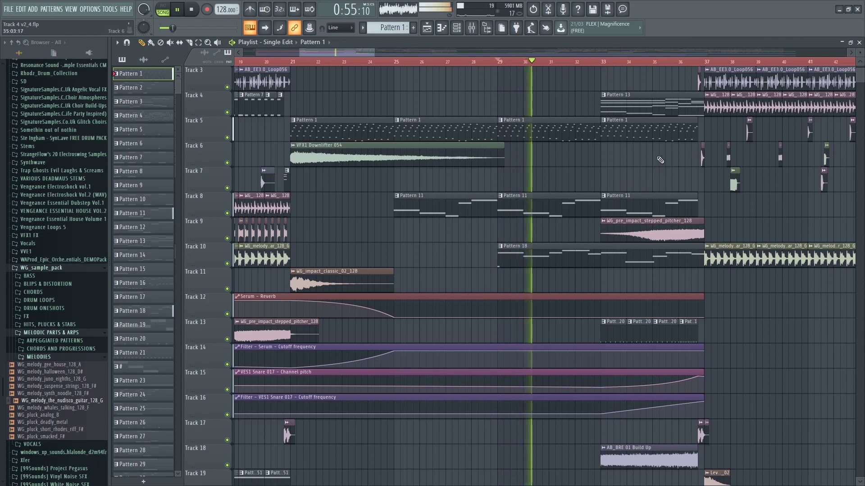
{"action": "scroll", "coordinate": [428, 135], "scroll_direction": "down", "scroll_amount": 3}
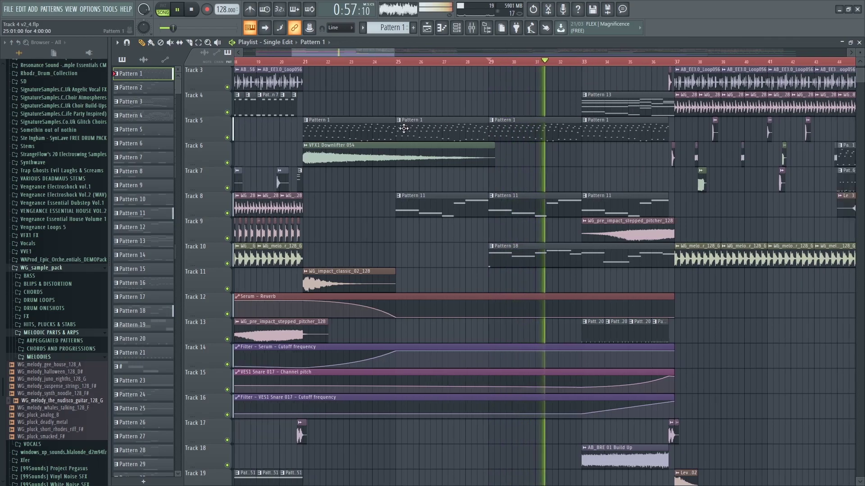
{"action": "scroll", "coordinate": [638, 154], "scroll_direction": "up", "scroll_amount": 3}
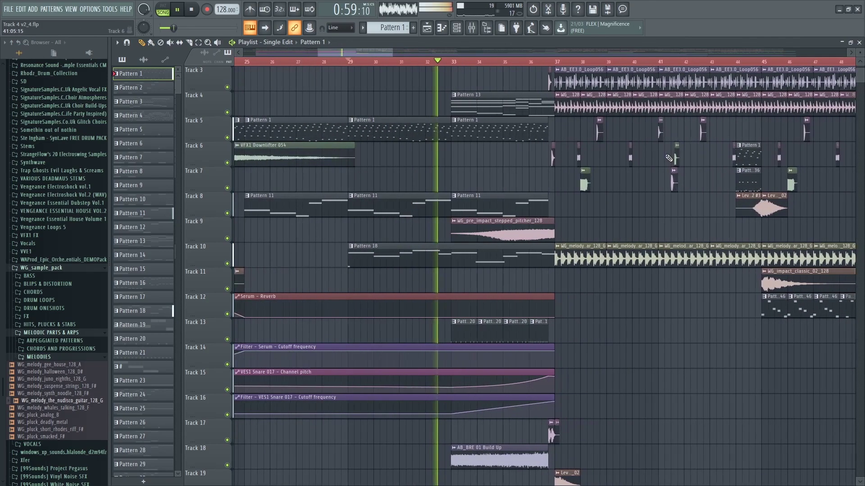
{"action": "scroll", "coordinate": [522, 142], "scroll_direction": "up", "scroll_amount": 1}
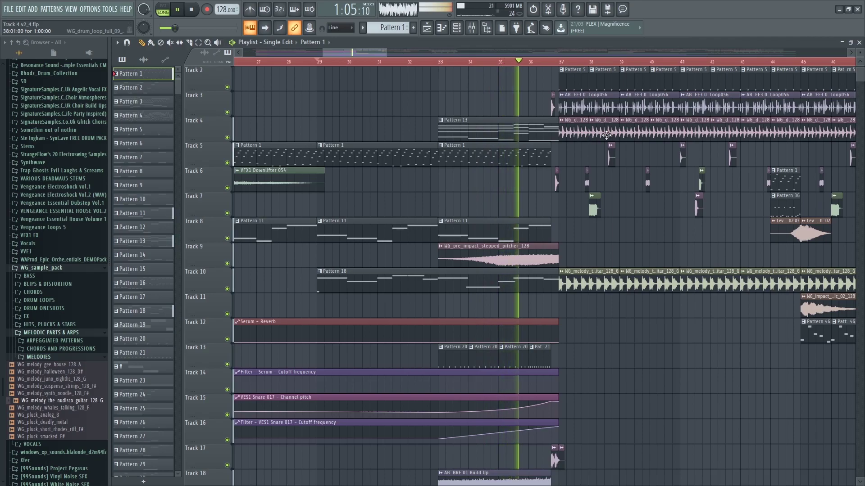
{"action": "scroll", "coordinate": [607, 135], "scroll_direction": "up", "scroll_amount": 2}
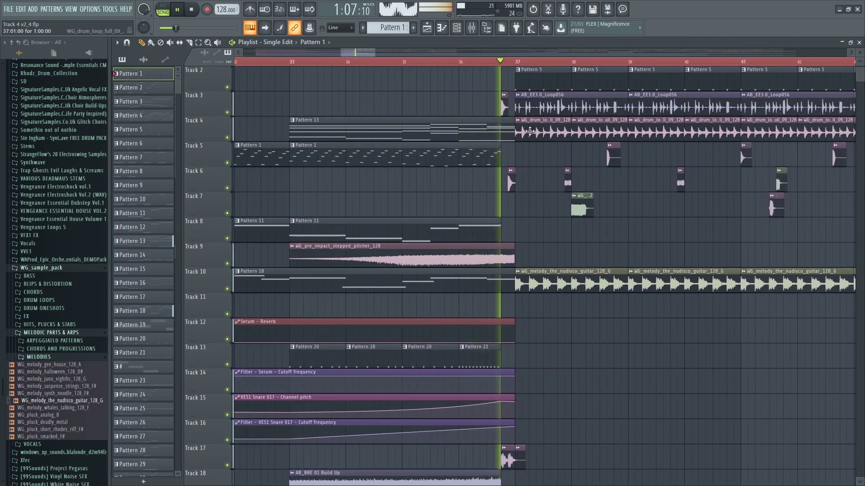
Examine the clips and automation around the transition at bar 37 and the layers of the drop up to bar 53
{"action": "scroll", "coordinate": [441, 119], "scroll_direction": "down", "scroll_amount": 4}
{"action": "scroll", "coordinate": [488, 170], "scroll_direction": "up", "scroll_amount": 2}
{"action": "scroll", "coordinate": [489, 170], "scroll_direction": "down", "scroll_amount": 3}
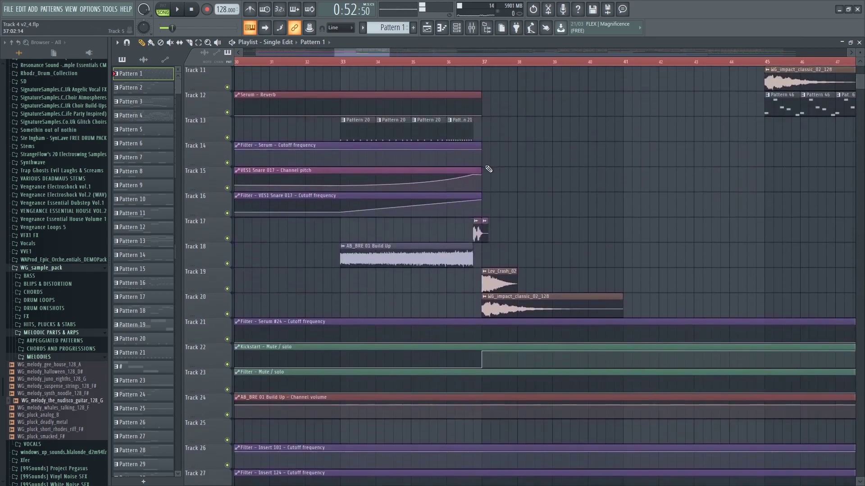
{"action": "scroll", "coordinate": [563, 148], "scroll_direction": "up", "scroll_amount": 3}
{"action": "scroll", "coordinate": [439, 80], "scroll_direction": "up", "scroll_amount": 2}
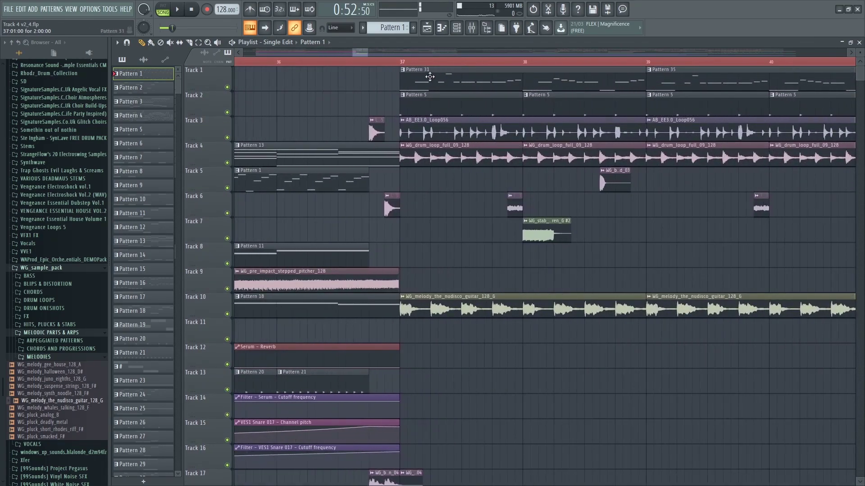
{"action": "scroll", "coordinate": [468, 85], "scroll_direction": "down", "scroll_amount": 5}
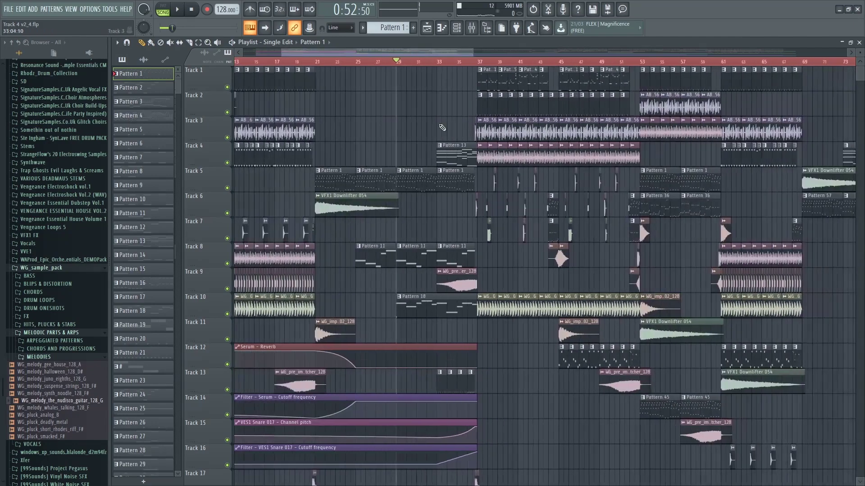
{"action": "scroll", "coordinate": [445, 133], "scroll_direction": "up", "scroll_amount": 3}
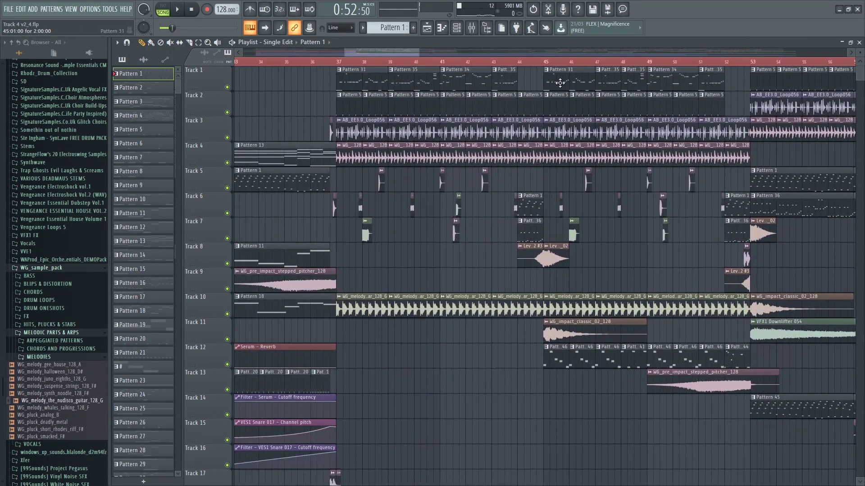
{"action": "scroll", "coordinate": [611, 128], "scroll_direction": "down", "scroll_amount": 1}
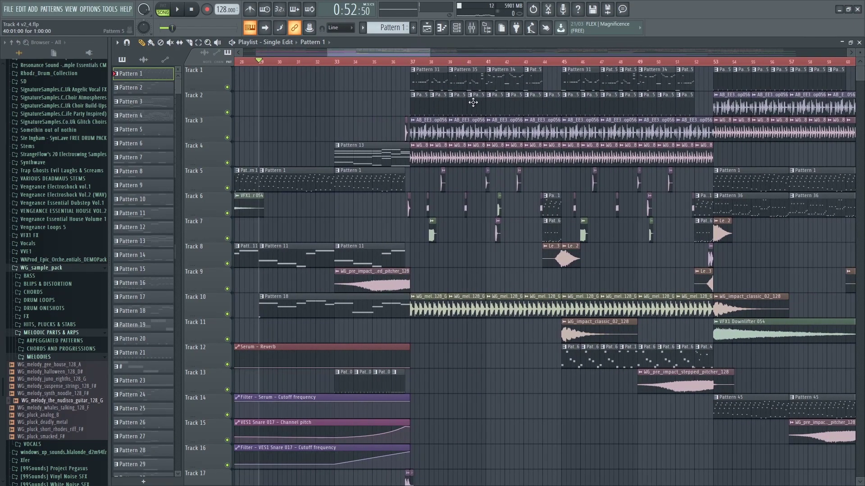
{"action": "left_click_drag", "start_coordinate": [402, 53], "coordinate": [370, 52]}
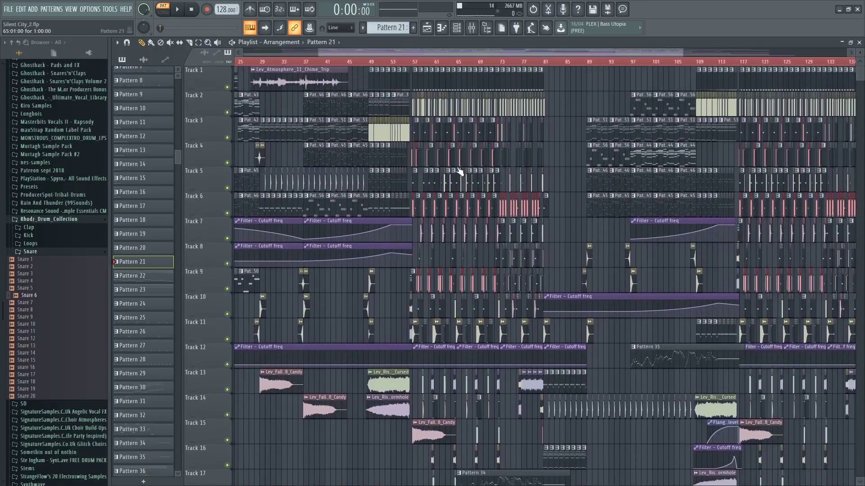
Examine the second breakdown and build-up of the Silent City_2 project, from bar 81 to bar 117
{"action": "scroll", "coordinate": [538, 131], "scroll_direction": "up", "scroll_amount": 3}
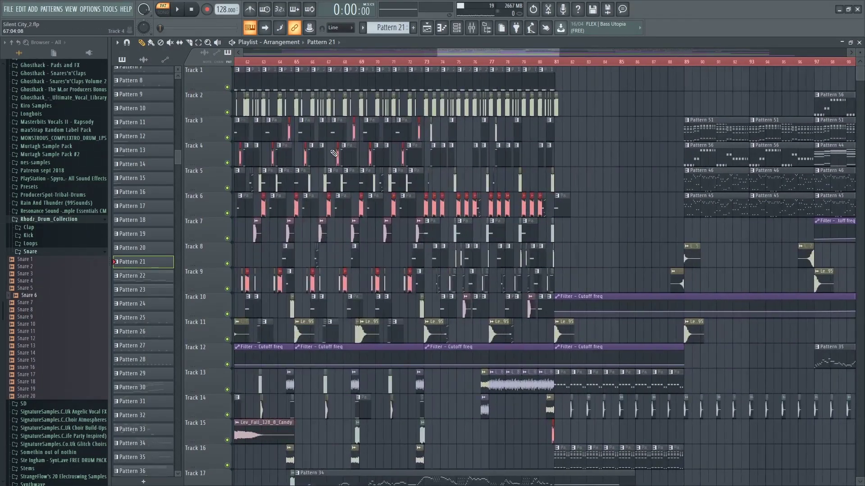
{"action": "scroll", "coordinate": [336, 154], "scroll_direction": "right", "scroll_amount": 6}
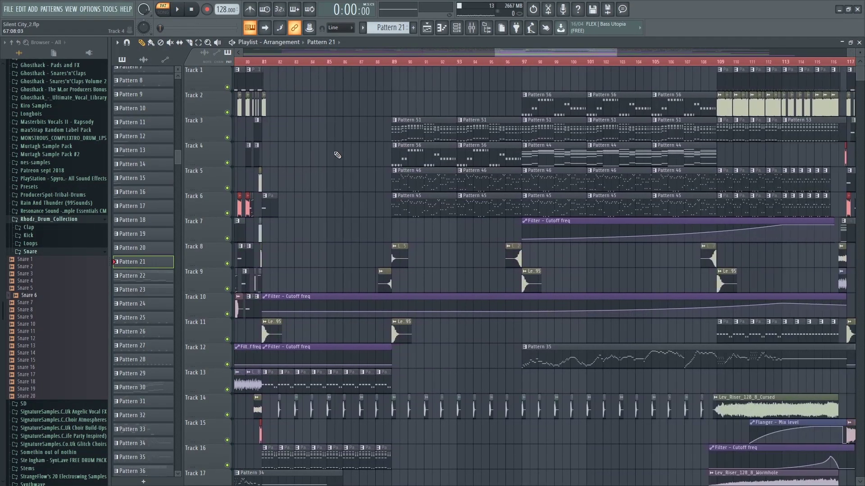
{"action": "scroll", "coordinate": [337, 155], "scroll_direction": "right", "scroll_amount": 3}
{"action": "scroll", "coordinate": [337, 154], "scroll_direction": "left", "scroll_amount": 4}
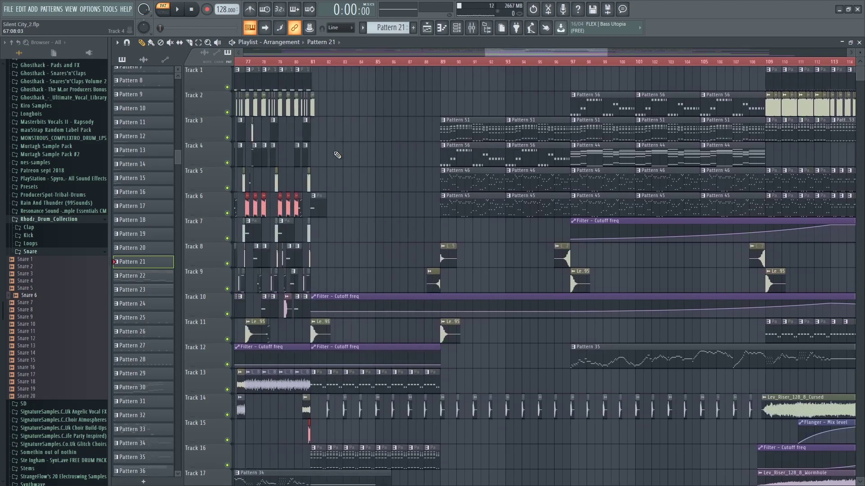
{"action": "scroll", "coordinate": [338, 155], "scroll_direction": "right", "scroll_amount": 1}
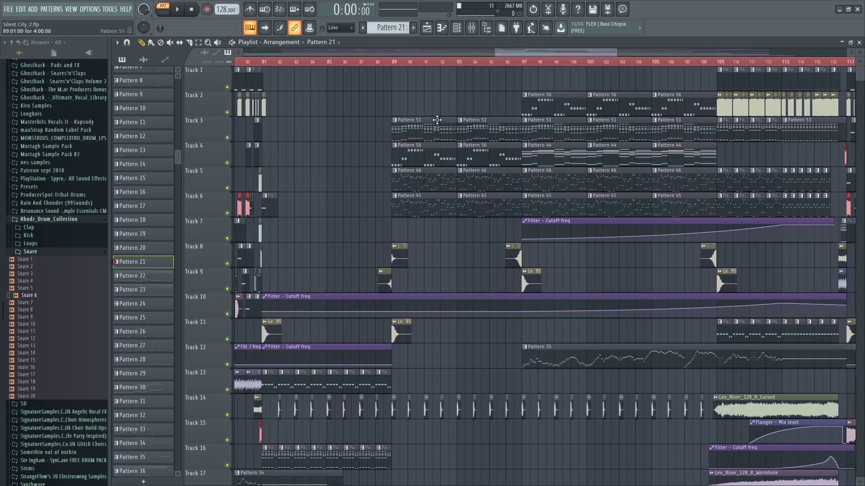
{"action": "mouse_move", "coordinate": [567, 50]}
{"action": "left_mouse_down"}
{"action": "mouse_move", "coordinate": [575, 50]}
{"action": "mouse_move", "coordinate": [552, 52]}
{"action": "mouse_move", "coordinate": [603, 49]}
{"action": "mouse_move", "coordinate": [534, 52]}
{"action": "mouse_move", "coordinate": [592, 53]}
{"action": "mouse_move", "coordinate": [570, 54]}
{"action": "left_mouse_up"}
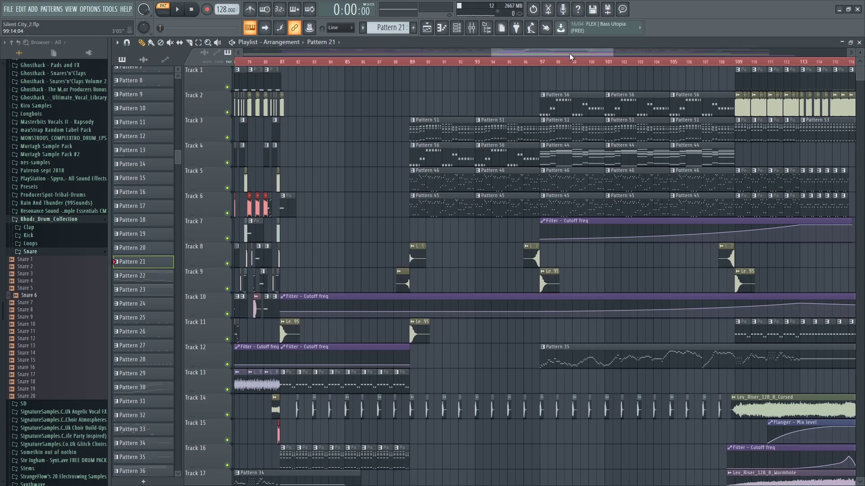
{"action": "left_click_drag", "start_coordinate": [569, 53], "coordinate": [549, 61]}
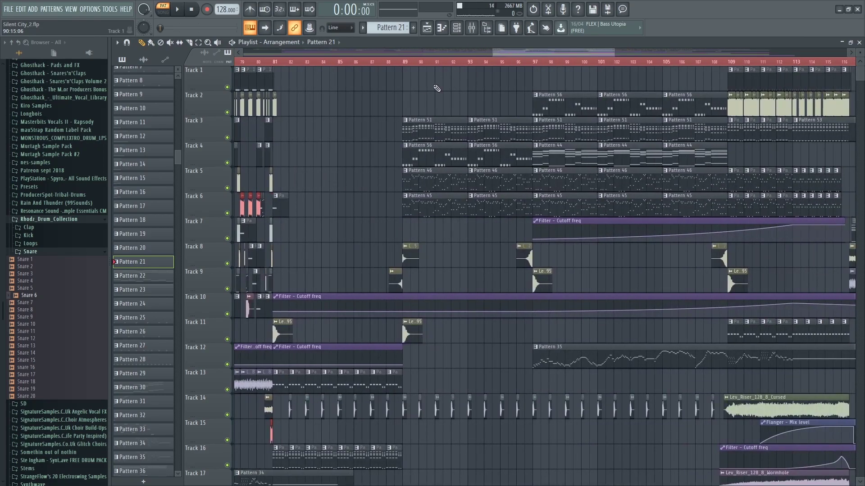
Open the Pattern 51 clip at bar 93 on Track 3 in the piano roll
{"action": "left_click_drag", "start_coordinate": [529, 51], "coordinate": [502, 55]}
{"action": "left_click_drag", "start_coordinate": [523, 53], "coordinate": [499, 61]}
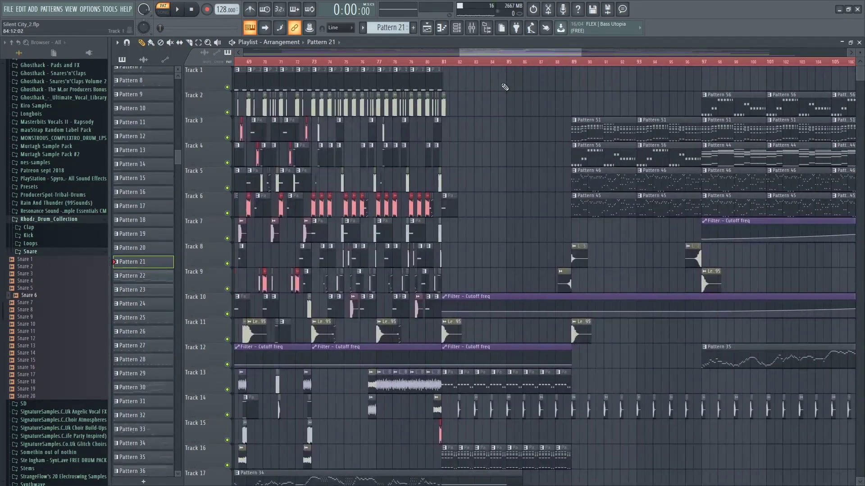
{"action": "scroll", "coordinate": [699, 116], "scroll_direction": "down", "scroll_amount": 3}
{"action": "scroll", "coordinate": [699, 116], "scroll_direction": "up", "scroll_amount": 3}
{"action": "scroll", "coordinate": [477, 129], "scroll_direction": "down", "scroll_amount": 3}
{"action": "scroll", "coordinate": [734, 134], "scroll_direction": "up", "scroll_amount": 3}
{"action": "scroll", "coordinate": [734, 133], "scroll_direction": "up", "scroll_amount": 2}
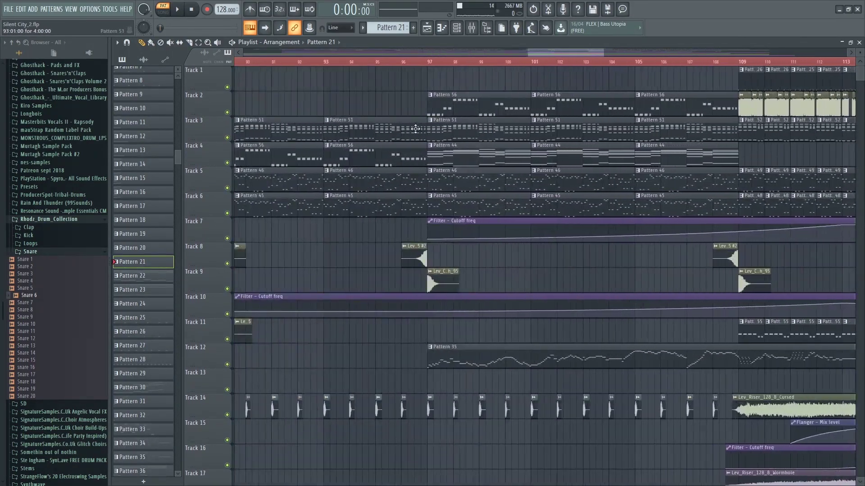
{"action": "scroll", "coordinate": [469, 131], "scroll_direction": "down", "scroll_amount": 2}
{"action": "double_click", "coordinate": [355, 127]}
Examine Pattern 51's chord notes across all octaves down to the bass notes and play its opening
{"action": "scroll", "coordinate": [460, 134], "scroll_direction": "down", "scroll_amount": 5}
{"action": "scroll", "coordinate": [462, 135], "scroll_direction": "up", "scroll_amount": 5}
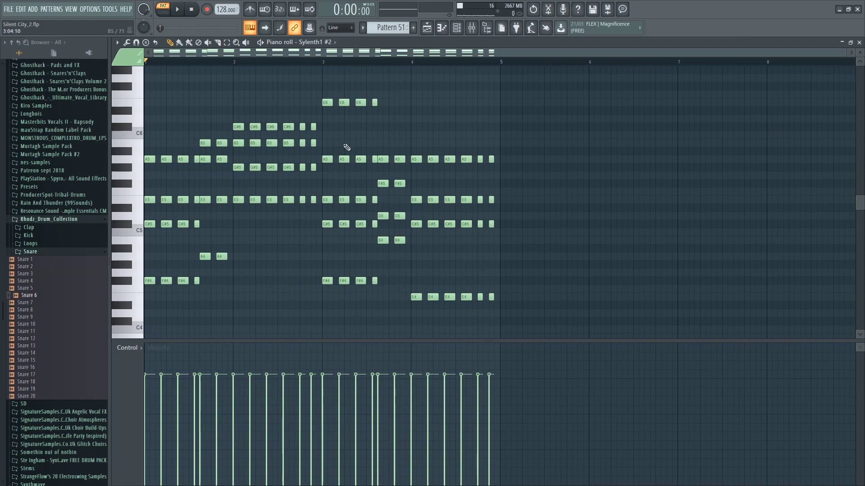
{"action": "scroll", "coordinate": [243, 99], "scroll_direction": "down", "scroll_amount": 5}
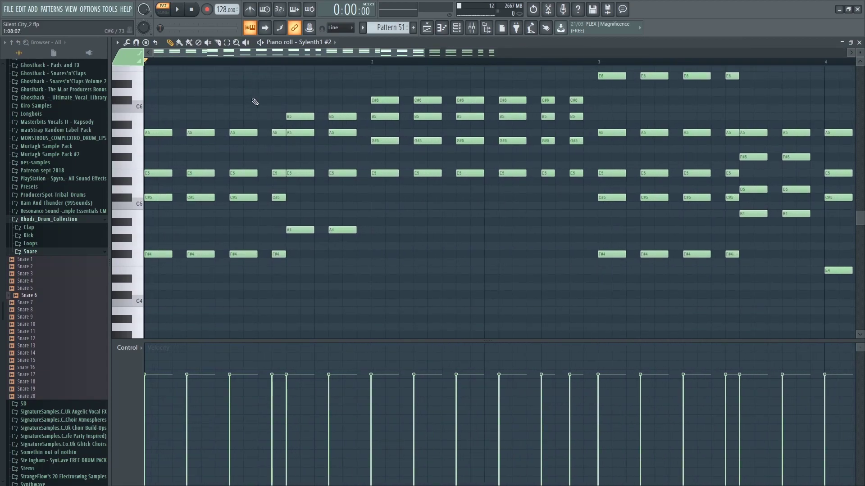
{"action": "scroll", "coordinate": [229, 163], "scroll_direction": "up", "scroll_amount": 5}
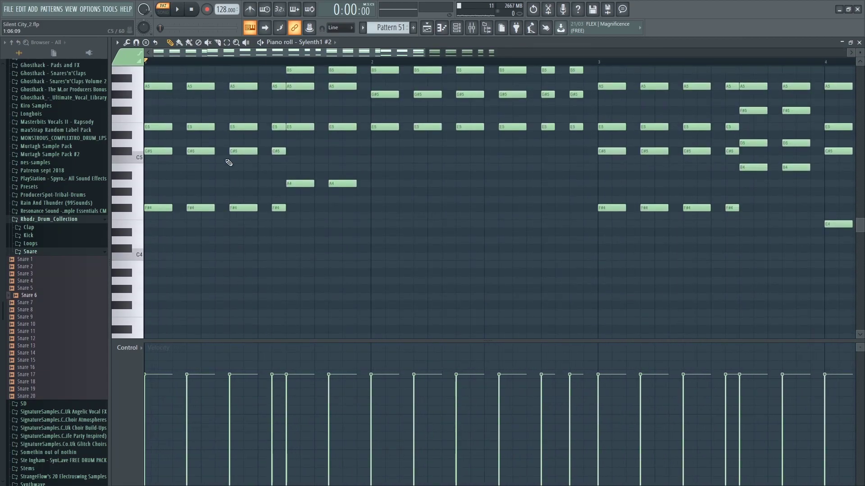
{"action": "scroll", "coordinate": [189, 134], "scroll_direction": "down", "scroll_amount": 6}
{"action": "scroll", "coordinate": [167, 108], "scroll_direction": "up", "scroll_amount": 4}
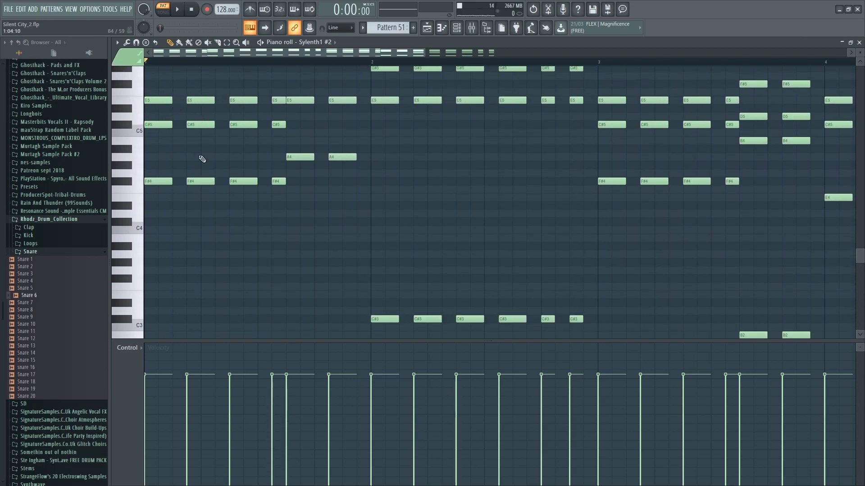
{"action": "scroll", "coordinate": [135, 189], "scroll_direction": "down", "scroll_amount": 2}
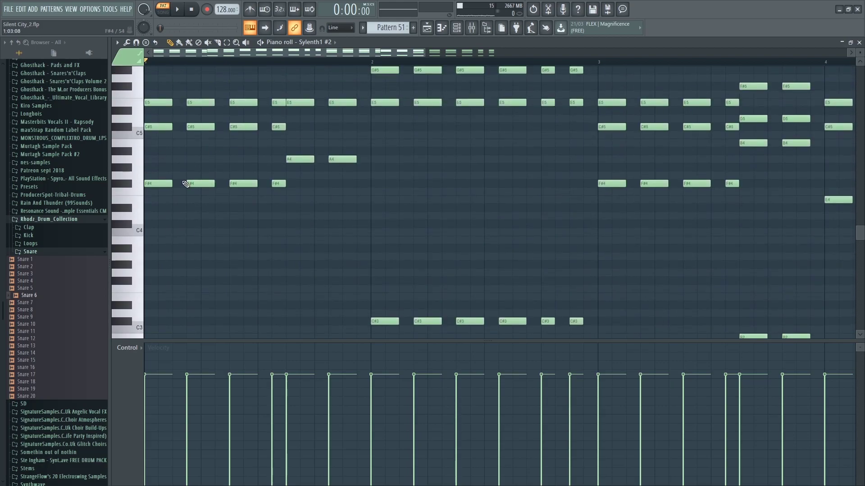
{"action": "scroll", "coordinate": [167, 171], "scroll_direction": "up", "scroll_amount": 3}
{"action": "scroll", "coordinate": [196, 135], "scroll_direction": "down", "scroll_amount": 3}
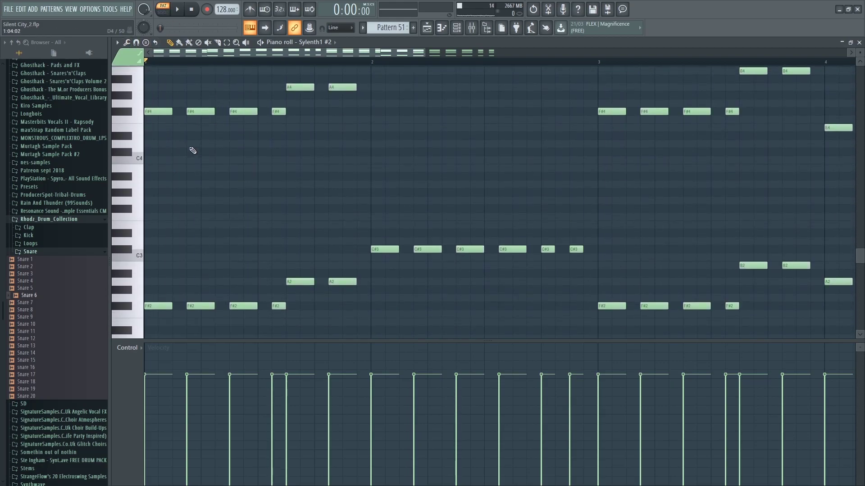
{"action": "scroll", "coordinate": [141, 198], "scroll_direction": "down", "scroll_amount": 7}
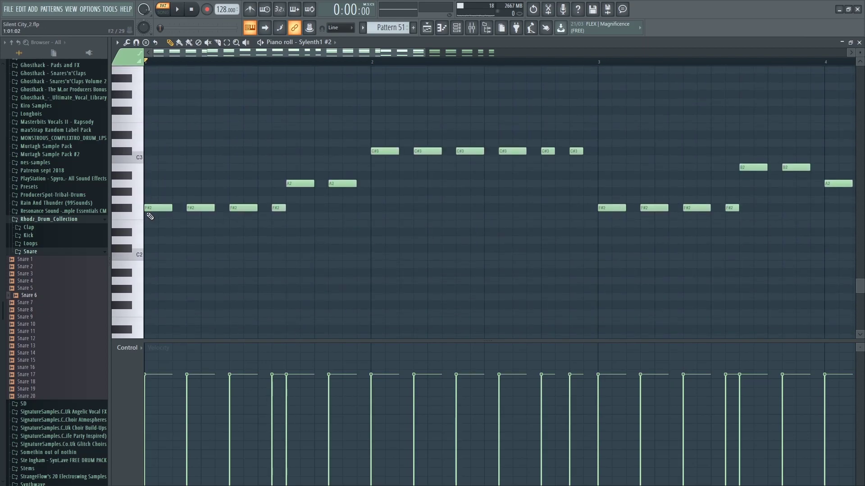
{"action": "scroll", "coordinate": [127, 198], "scroll_direction": "up", "scroll_amount": 7}
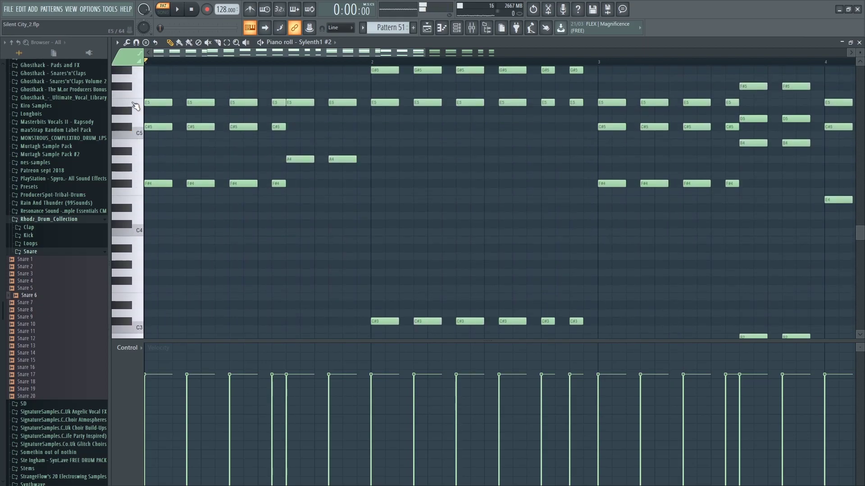
{"action": "scroll", "coordinate": [148, 128], "scroll_direction": "up", "scroll_amount": 3}
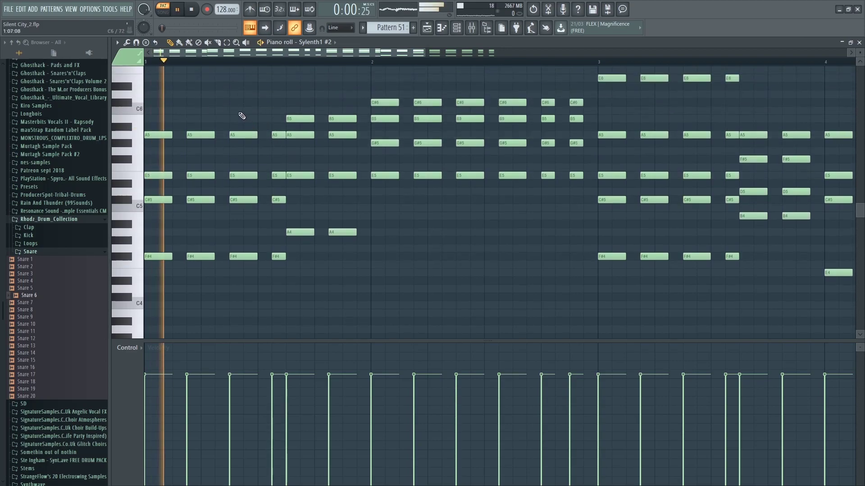
{"action": "key", "text": "space"}
{"action": "scroll", "coordinate": [383, 143], "scroll_direction": "down", "scroll_amount": 3}
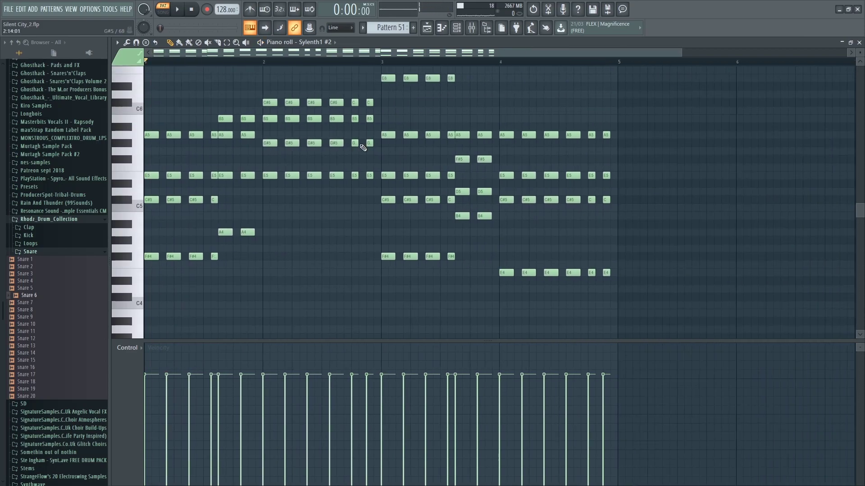
Close the piano roll, inspect the Sylenth1 #2 synth that plays Pattern 51, and return to the playlist
{"action": "left_click", "coordinate": [859, 43]}
{"action": "scroll", "coordinate": [406, 187], "scroll_direction": "down", "scroll_amount": 3}
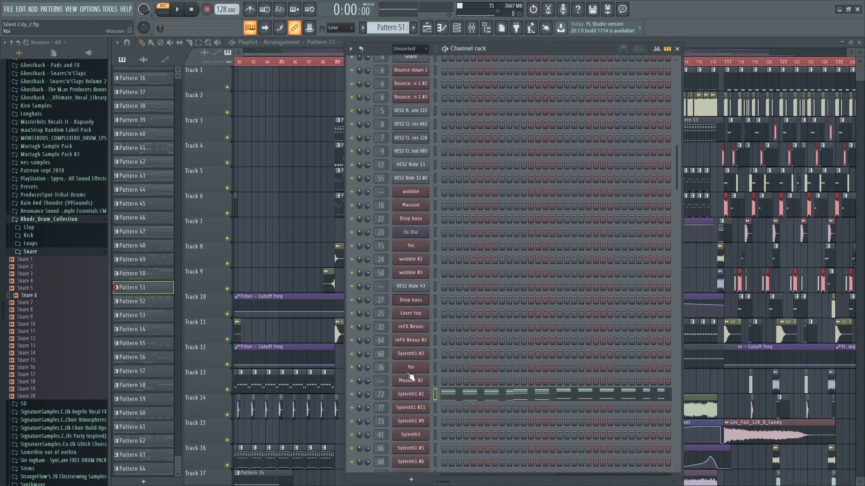
{"action": "left_click", "coordinate": [410, 394]}
{"action": "left_click_drag", "start_coordinate": [693, 256], "coordinate": [514, 72]}
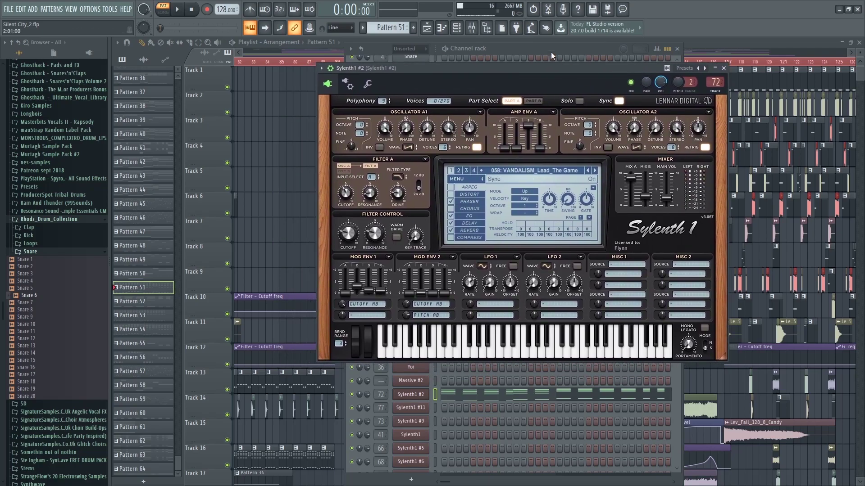
{"action": "left_click_drag", "start_coordinate": [593, 50], "coordinate": [469, 408]}
{"action": "left_click_drag", "start_coordinate": [517, 69], "coordinate": [487, 52]}
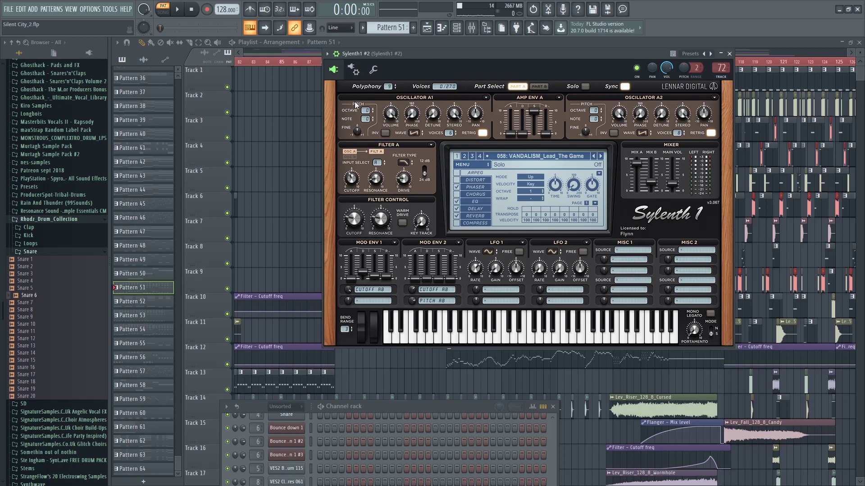
{"action": "left_click_drag", "start_coordinate": [494, 55], "coordinate": [657, 293]}
{"action": "mouse_move", "coordinate": [550, 53]}
{"action": "left_mouse_down"}
{"action": "mouse_move", "coordinate": [570, 53]}
{"action": "mouse_move", "coordinate": [529, 56]}
{"action": "mouse_move", "coordinate": [544, 53]}
{"action": "left_mouse_up"}
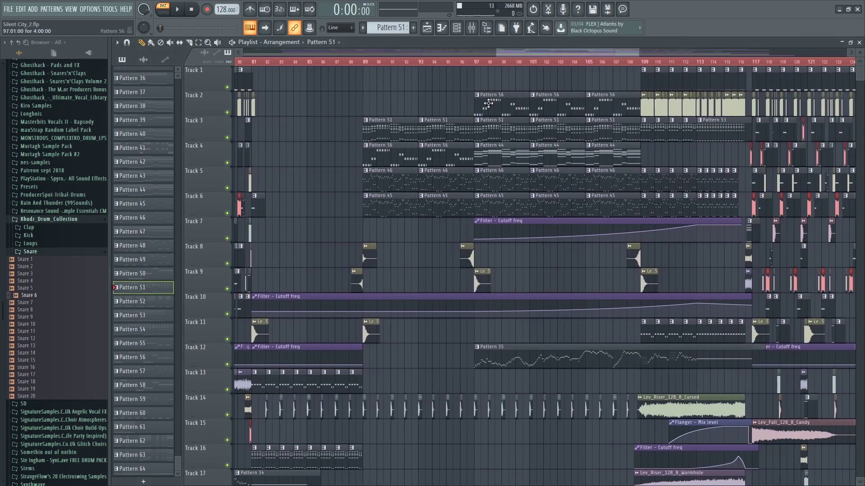
Play the song from bar 97 in the second breakdown, where Pattern 44 and Pattern 35 come in
{"action": "scroll", "coordinate": [525, 168], "scroll_direction": "down", "scroll_amount": 4}
{"action": "scroll", "coordinate": [590, 150], "scroll_direction": "down", "scroll_amount": 4}
{"action": "scroll", "coordinate": [562, 90], "scroll_direction": "up", "scroll_amount": 1}
{"action": "scroll", "coordinate": [554, 62], "scroll_direction": "up", "scroll_amount": 5}
{"action": "scroll", "coordinate": [491, 95], "scroll_direction": "down", "scroll_amount": 2}
{"action": "scroll", "coordinate": [721, 99], "scroll_direction": "up", "scroll_amount": 2}
{"action": "scroll", "coordinate": [383, 122], "scroll_direction": "up", "scroll_amount": 4}
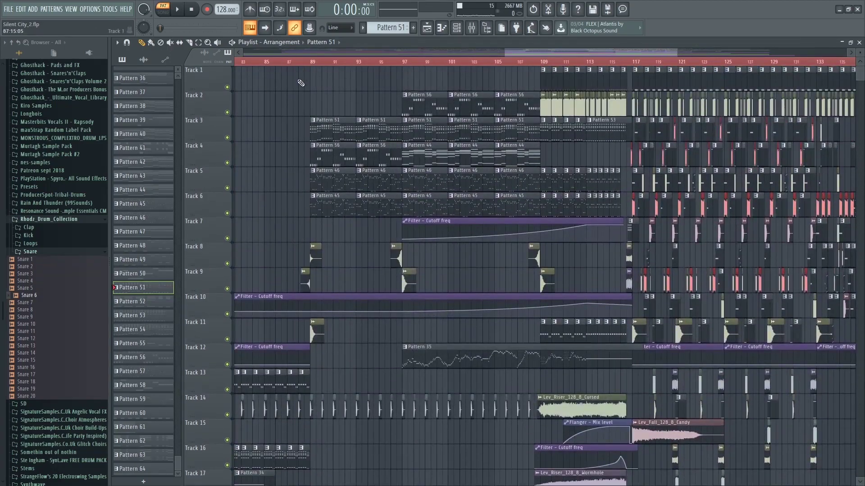
{"action": "scroll", "coordinate": [420, 70], "scroll_direction": "up", "scroll_amount": 3}
{"action": "scroll", "coordinate": [477, 141], "scroll_direction": "up", "scroll_amount": 3}
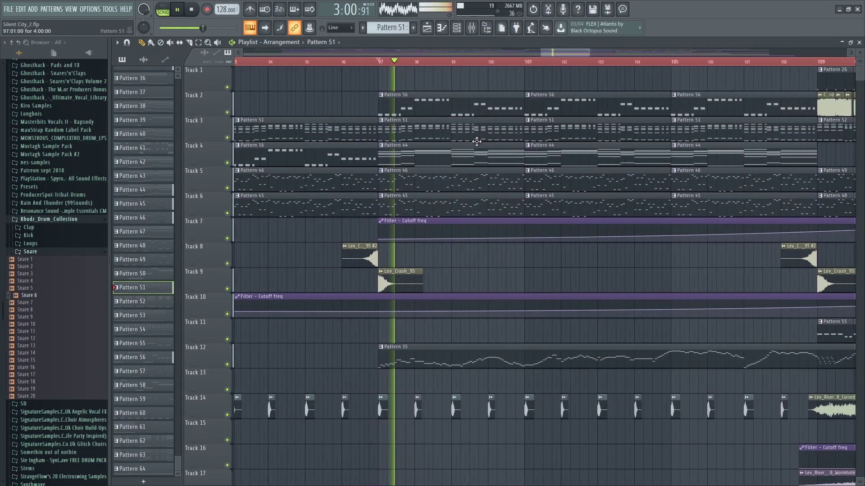
Follow the playback from bar 97 toward bar 109, examining the layered patterns and the rising filter cutoff automation
{"action": "scroll", "coordinate": [439, 143], "scroll_direction": "down", "scroll_amount": 4}
{"action": "scroll", "coordinate": [495, 143], "scroll_direction": "up", "scroll_amount": 2}
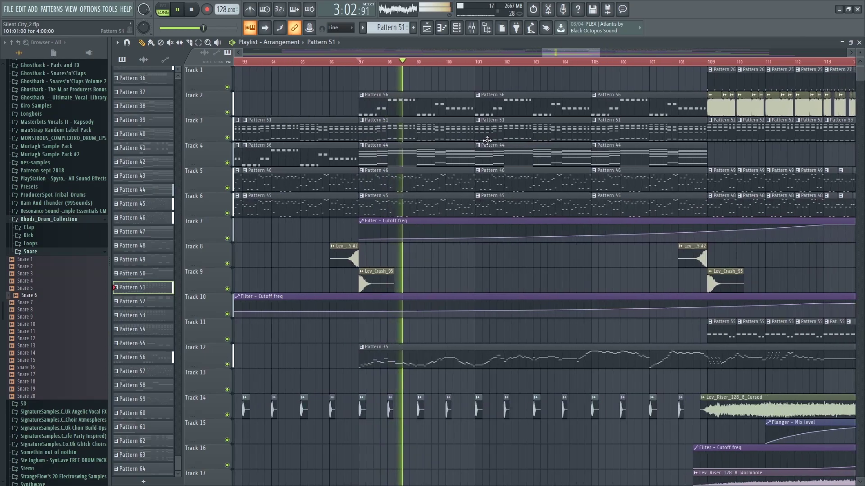
{"action": "scroll", "coordinate": [432, 137], "scroll_direction": "up", "scroll_amount": 2}
{"action": "scroll", "coordinate": [432, 138], "scroll_direction": "down", "scroll_amount": 3}
{"action": "scroll", "coordinate": [446, 141], "scroll_direction": "down", "scroll_amount": 3}
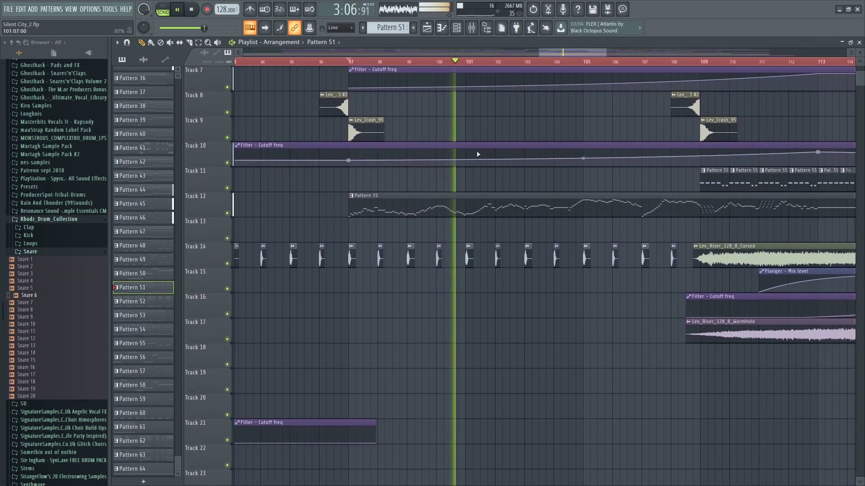
{"action": "scroll", "coordinate": [471, 155], "scroll_direction": "up", "scroll_amount": 4}
{"action": "scroll", "coordinate": [460, 156], "scroll_direction": "up", "scroll_amount": 3}
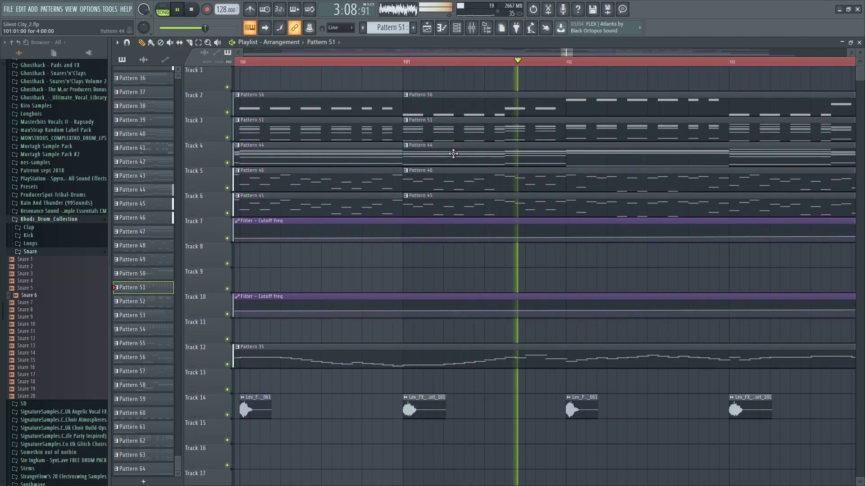
{"action": "scroll", "coordinate": [453, 153], "scroll_direction": "down", "scroll_amount": 5}
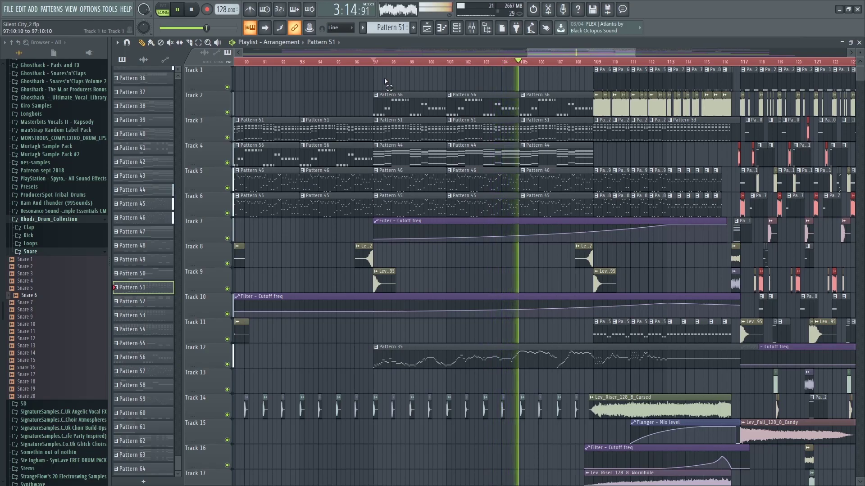
{"action": "scroll", "coordinate": [551, 132], "scroll_direction": "down", "scroll_amount": 4}
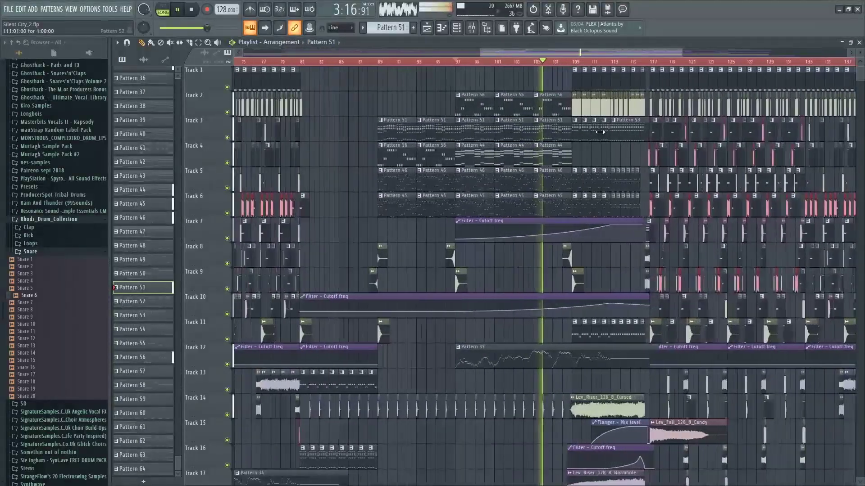
{"action": "scroll", "coordinate": [600, 132], "scroll_direction": "up", "scroll_amount": 4}
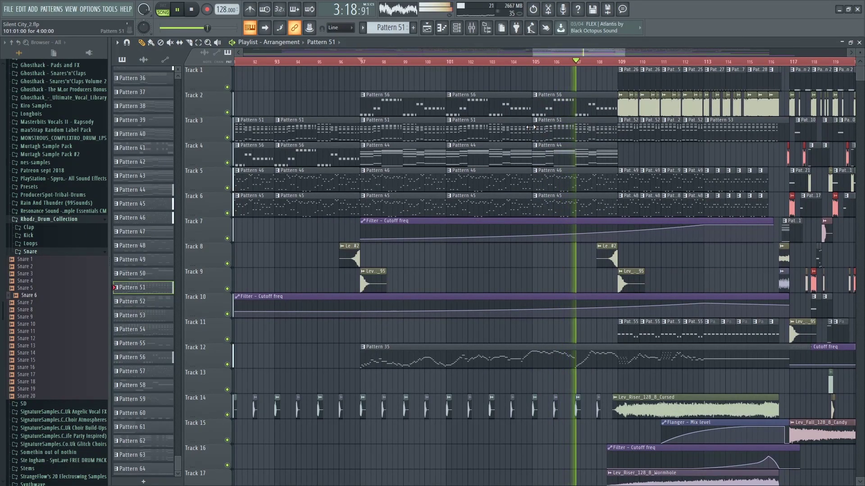
{"action": "scroll", "coordinate": [665, 178], "scroll_direction": "up", "scroll_amount": 3}
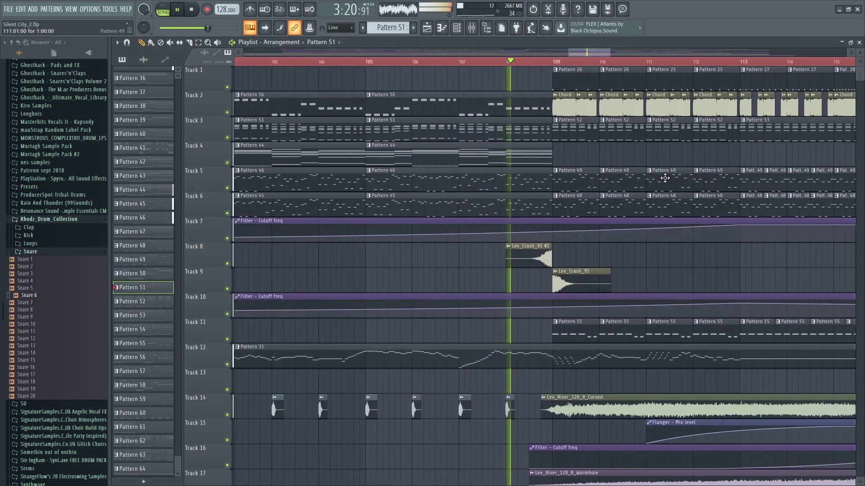
Follow the build-up from bar 109 to the fill before the drop at bar 117, and stop the playback
{"action": "scroll", "coordinate": [538, 171], "scroll_direction": "down", "scroll_amount": 4}
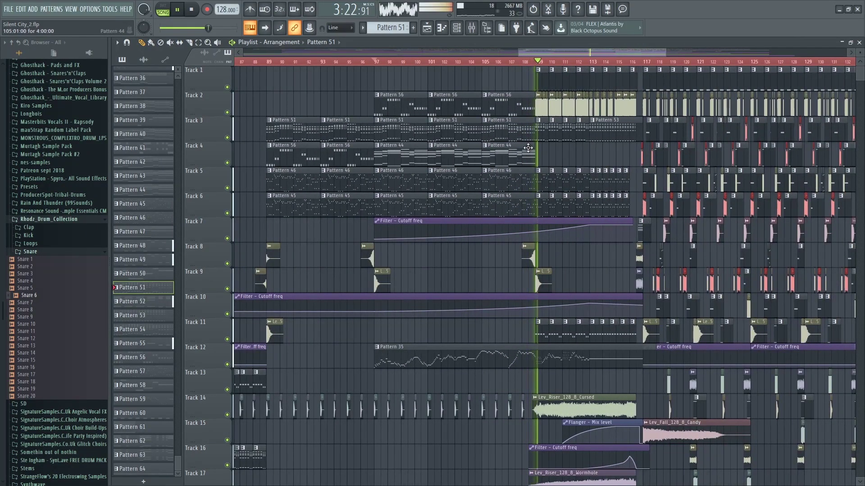
{"action": "scroll", "coordinate": [627, 135], "scroll_direction": "up", "scroll_amount": 4}
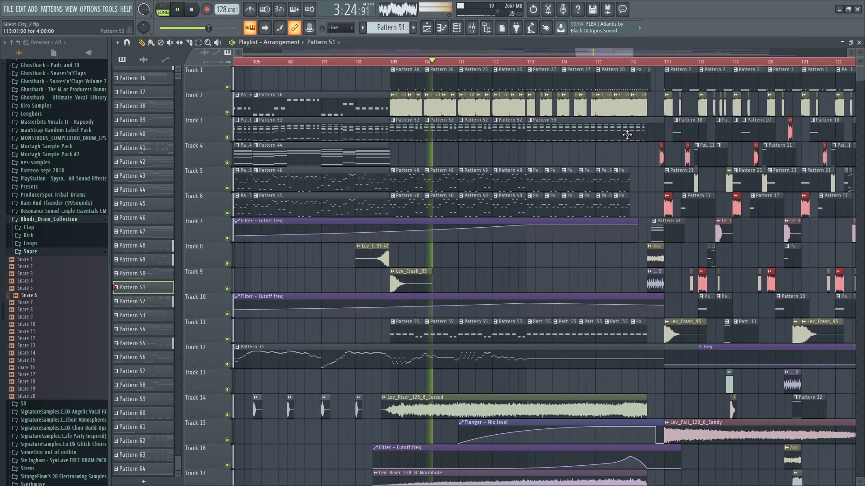
{"action": "scroll", "coordinate": [662, 157], "scroll_direction": "up", "scroll_amount": 3}
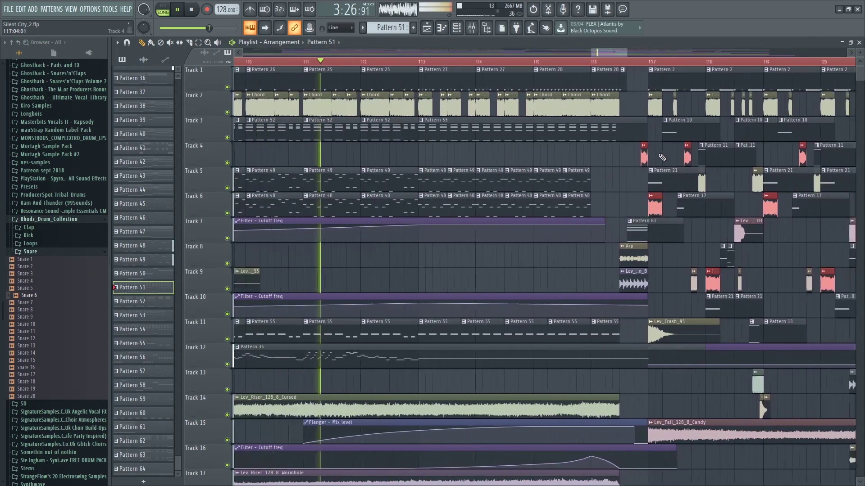
{"action": "scroll", "coordinate": [660, 156], "scroll_direction": "down", "scroll_amount": 1}
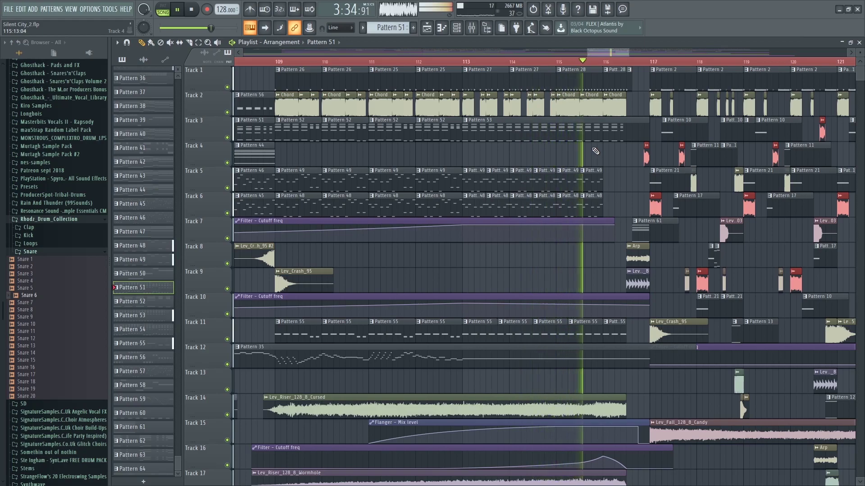
{"action": "scroll", "coordinate": [707, 165], "scroll_direction": "up", "scroll_amount": 2, "text": "ctrl"}
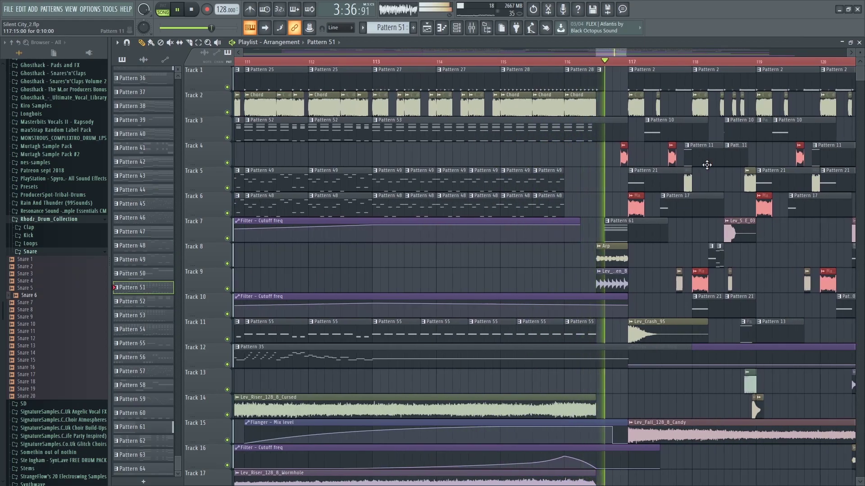
{"action": "scroll", "coordinate": [710, 164], "scroll_direction": "down", "scroll_amount": 5, "text": "ctrl"}
{"action": "key", "text": "space"}
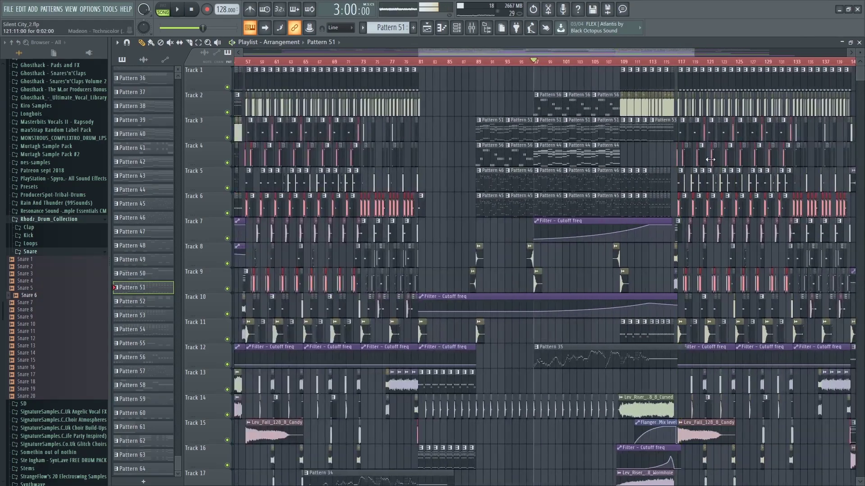
Examine the risers, flanger and filter automation around the transition at bar 117 and the drop that follows
{"action": "scroll", "coordinate": [768, 163], "scroll_direction": "up", "scroll_amount": 3, "text": "ctrl"}
{"action": "scroll", "coordinate": [438, 138], "scroll_direction": "down", "scroll_amount": 5}
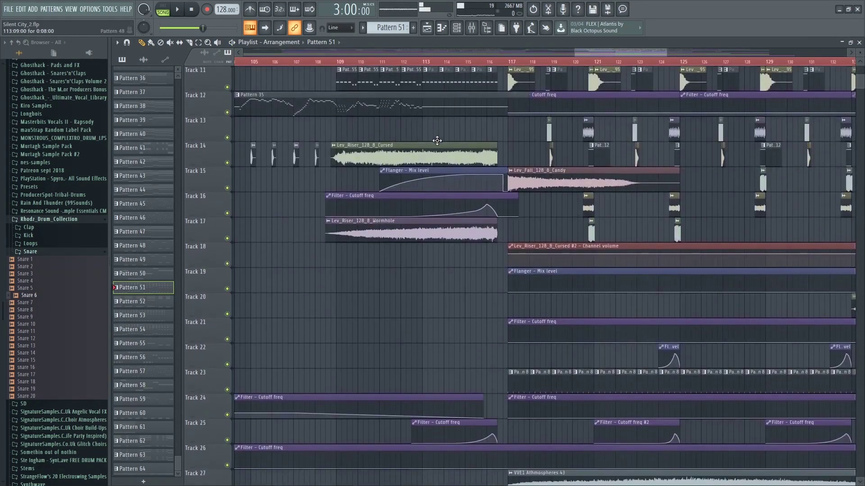
{"action": "scroll", "coordinate": [437, 140], "scroll_direction": "up", "scroll_amount": 4}
{"action": "scroll", "coordinate": [630, 64], "scroll_direction": "right", "scroll_amount": 1}
{"action": "scroll", "coordinate": [596, 149], "scroll_direction": "up", "scroll_amount": 2}
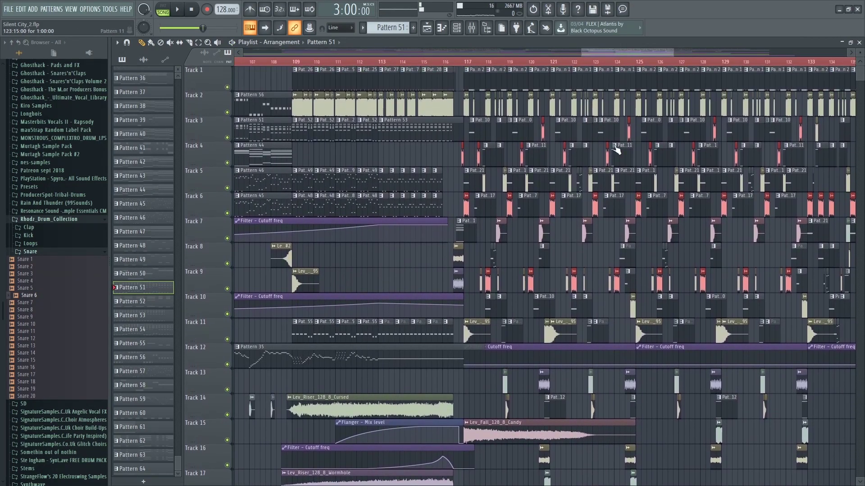
{"action": "scroll", "coordinate": [283, 64], "scroll_direction": "up", "scroll_amount": 2}
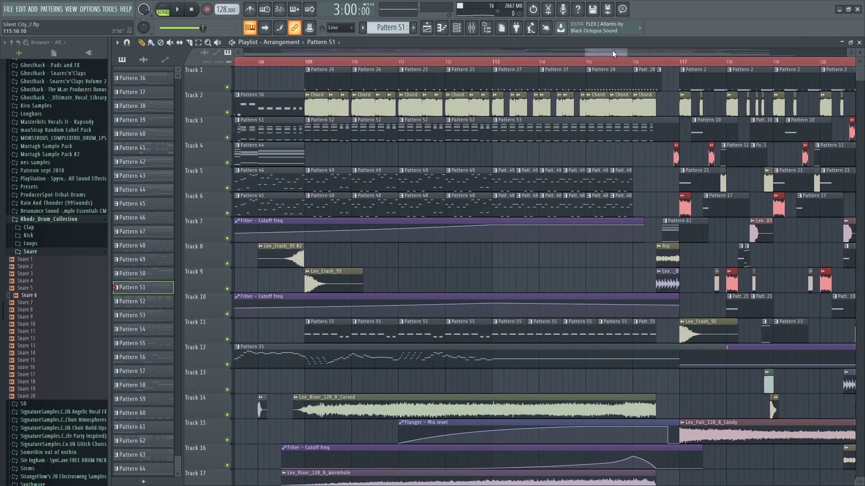
{"action": "scroll", "coordinate": [612, 50], "scroll_direction": "down", "scroll_amount": 5}
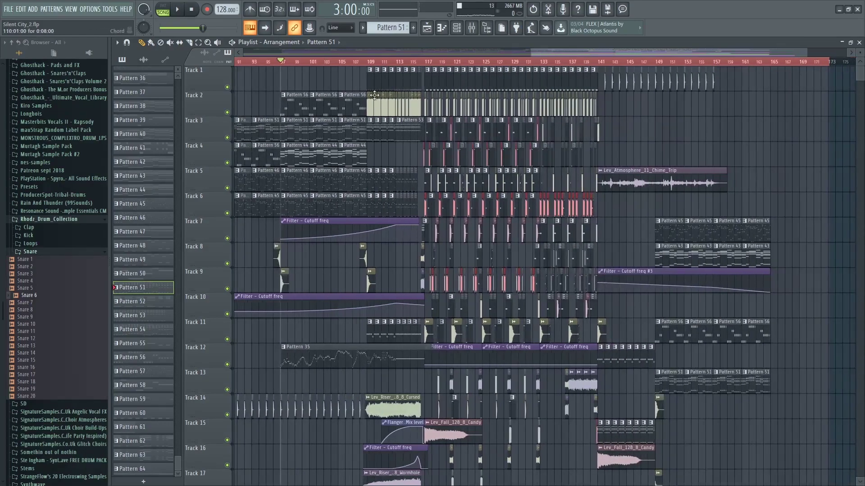
Examine the Silent City_2 arrangement from the first drop through the second breakdown and the drop at bar 117 to the ending
{"action": "scroll", "coordinate": [475, 66], "scroll_direction": "up", "scroll_amount": 2}
{"action": "left_click_drag", "start_coordinate": [623, 50], "coordinate": [561, 56]}
{"action": "scroll", "coordinate": [499, 94], "scroll_direction": "down", "scroll_amount": 3}
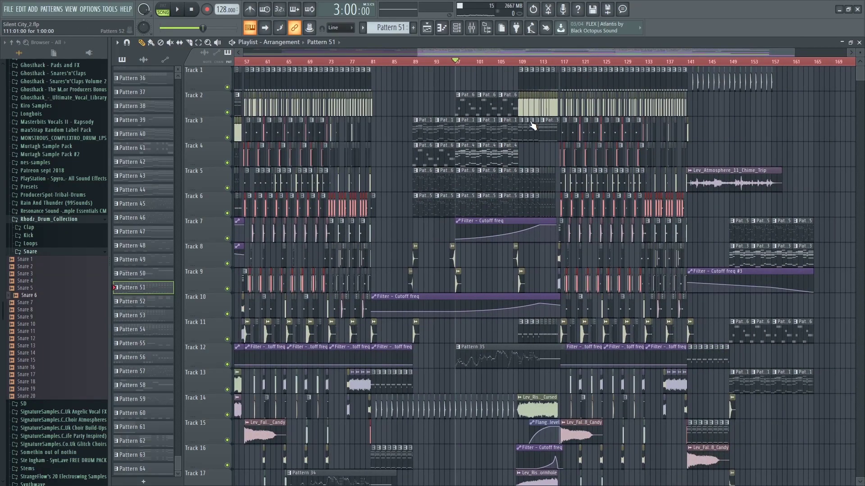
{"action": "scroll", "coordinate": [533, 126], "scroll_direction": "down", "scroll_amount": 5}
{"action": "scroll", "coordinate": [570, 72], "scroll_direction": "up", "scroll_amount": 5}
{"action": "scroll", "coordinate": [566, 69], "scroll_direction": "up", "scroll_amount": 6}
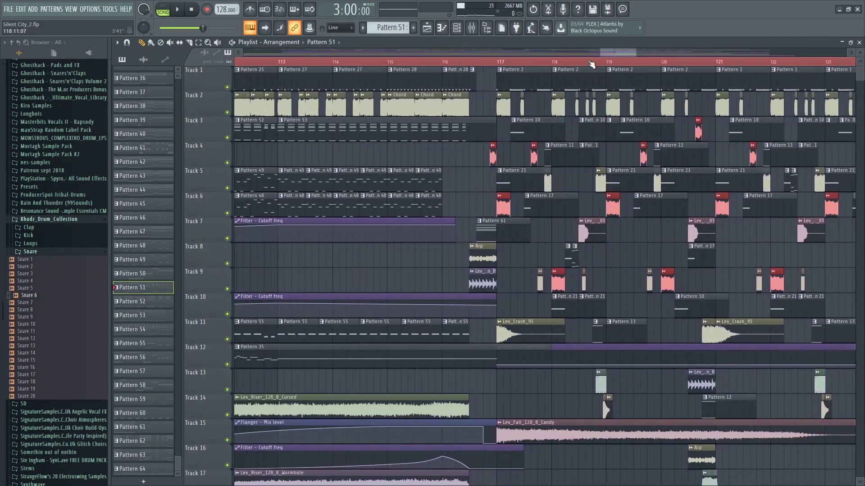
{"action": "scroll", "coordinate": [595, 64], "scroll_direction": "down", "scroll_amount": 4}
{"action": "left_click_drag", "start_coordinate": [591, 52], "coordinate": [574, 58]}
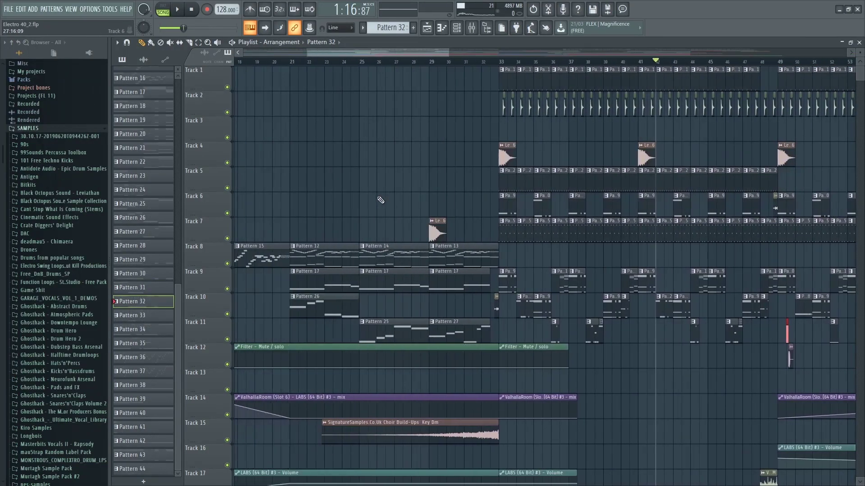
Examine the layers of the Electro 40_2 breakdown between bars 17 and 33, including the volume and reverb automation
{"action": "scroll", "coordinate": [380, 200], "scroll_direction": "up", "scroll_amount": 5}
{"action": "left_click_drag", "start_coordinate": [334, 52], "coordinate": [403, 50]}
{"action": "scroll", "coordinate": [641, 180], "scroll_direction": "down", "scroll_amount": 3}
{"action": "scroll", "coordinate": [641, 181], "scroll_direction": "up", "scroll_amount": 3}
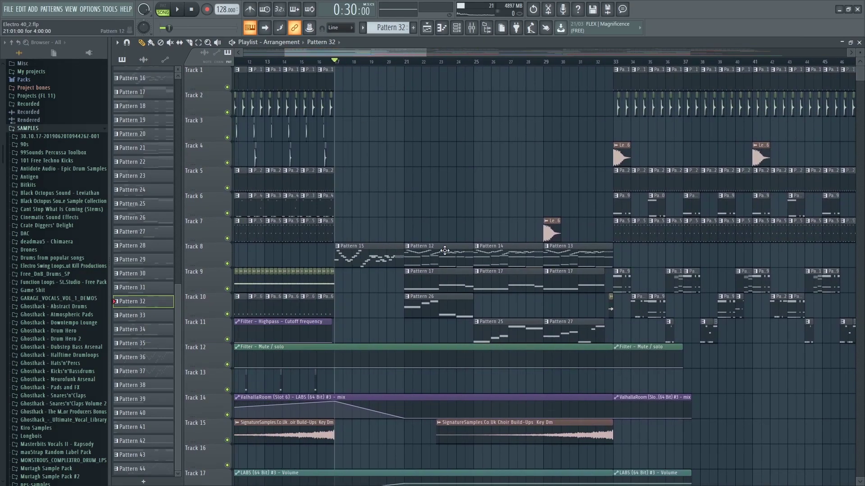
{"action": "scroll", "coordinate": [443, 164], "scroll_direction": "down", "scroll_amount": 2}
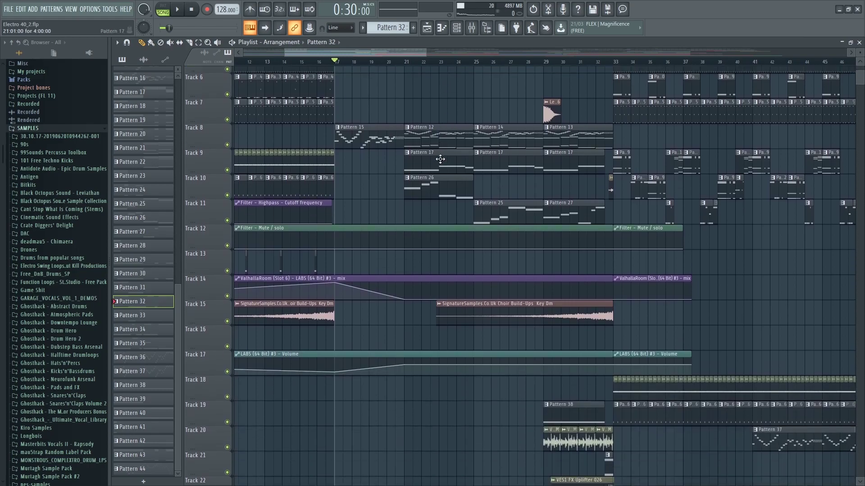
{"action": "scroll", "coordinate": [425, 137], "scroll_direction": "up", "scroll_amount": 2}
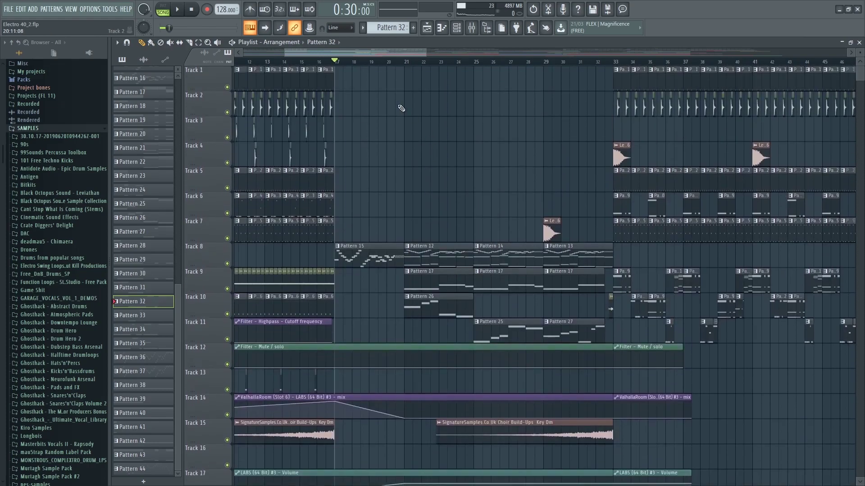
Play the song from bar 17 and follow the breakdown through Patterns 15, 12, 17 and 26 to bar 25
{"action": "left_click", "coordinate": [179, 10]}
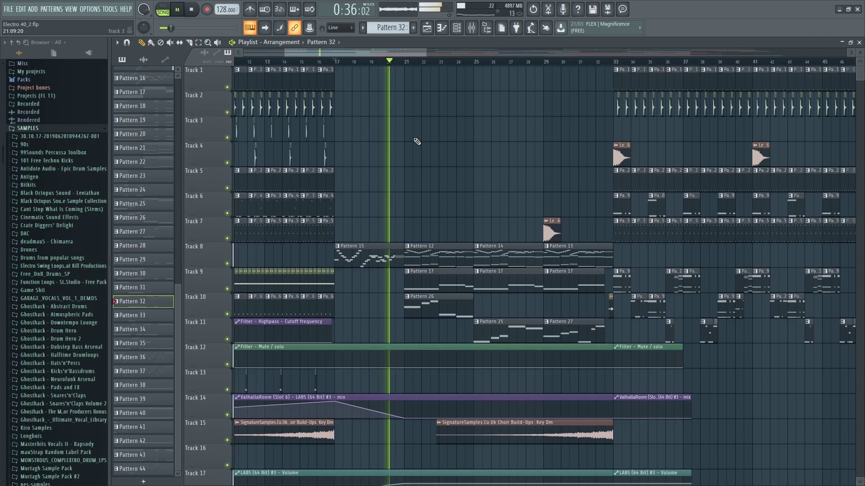
{"action": "scroll", "coordinate": [455, 144], "scroll_direction": "down", "scroll_amount": 3}
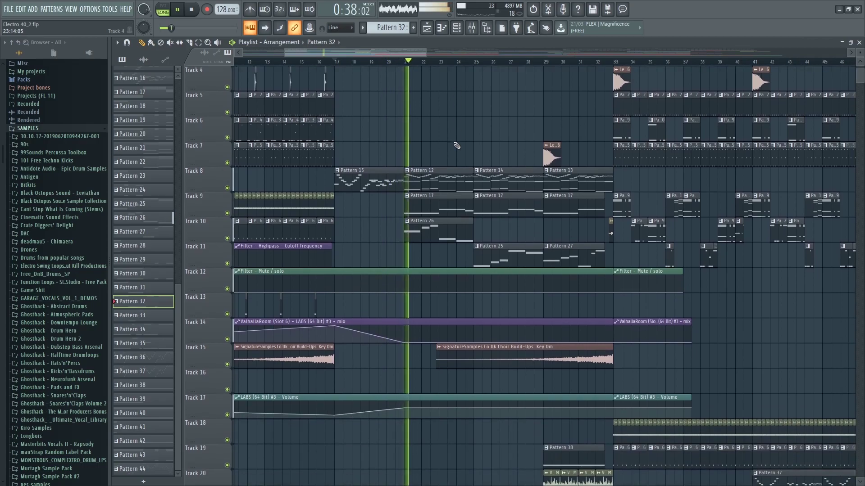
{"action": "scroll", "coordinate": [457, 145], "scroll_direction": "down", "scroll_amount": 1}
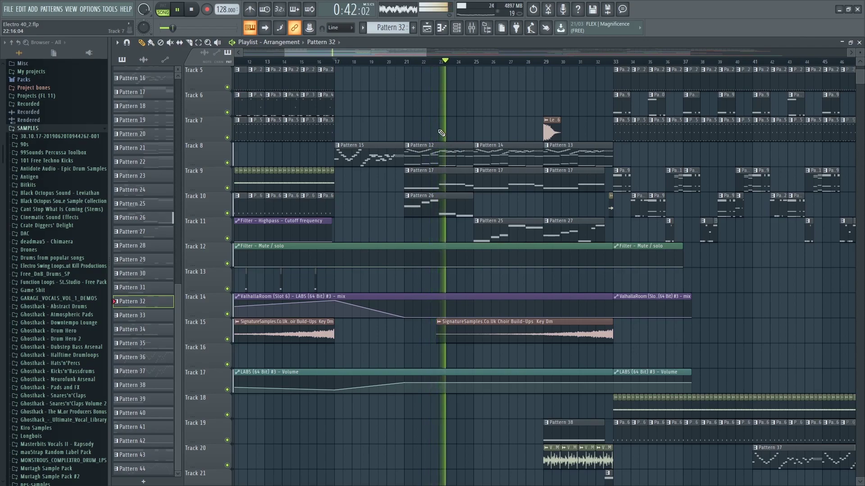
{"action": "scroll", "coordinate": [441, 133], "scroll_direction": "down", "scroll_amount": 3}
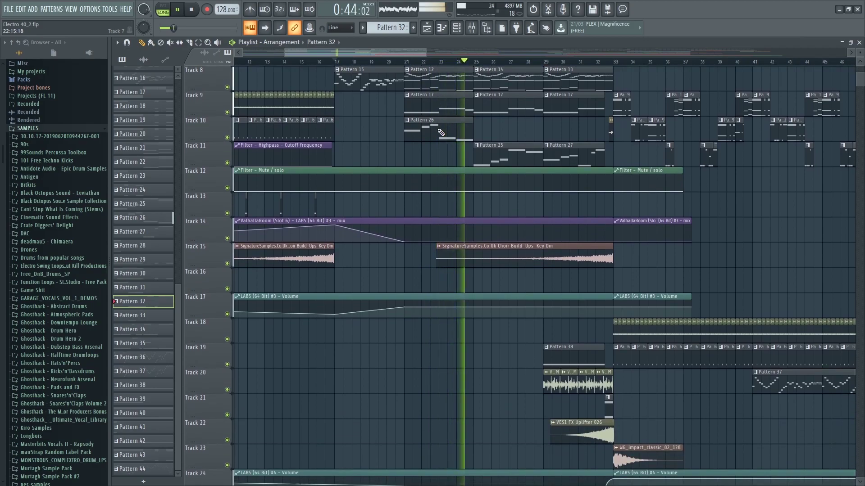
{"action": "scroll", "coordinate": [440, 133], "scroll_direction": "up", "scroll_amount": 4}
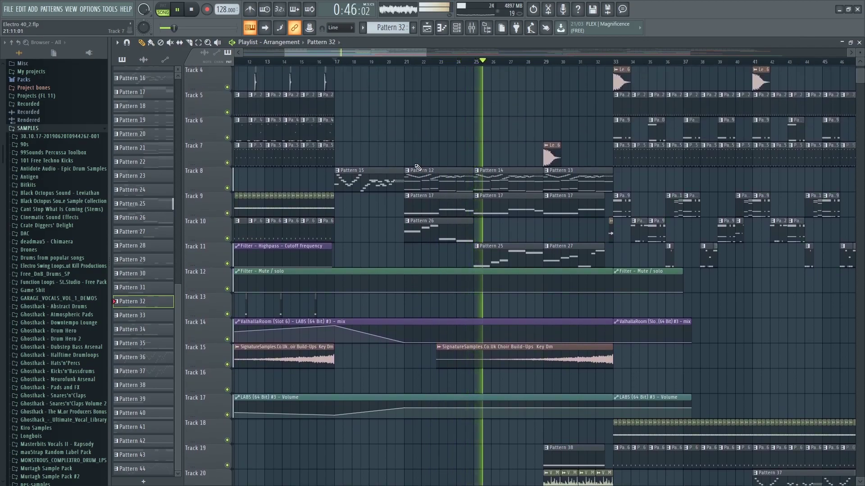
Follow the playback through the build-up from bar 25 to the drop at bar 33, and stop it there
{"action": "scroll", "coordinate": [451, 180], "scroll_direction": "down", "scroll_amount": 2}
{"action": "scroll", "coordinate": [487, 189], "scroll_direction": "down", "scroll_amount": 2, "text": "ctrl"}
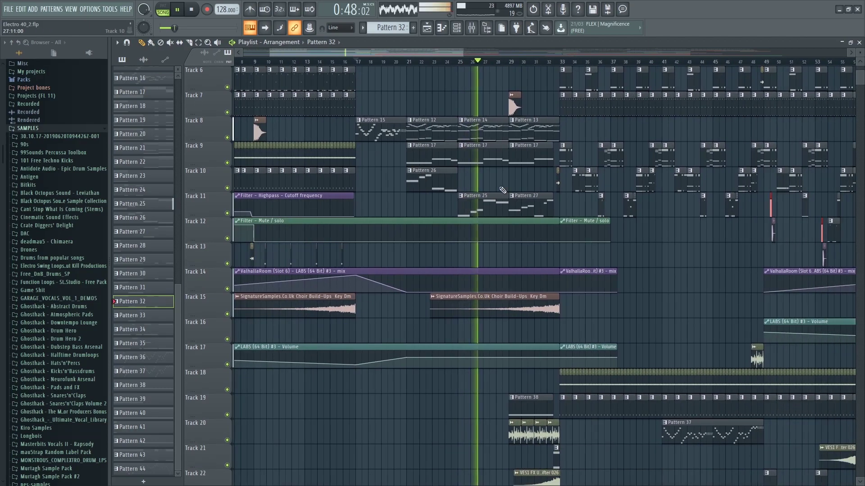
{"action": "scroll", "coordinate": [486, 189], "scroll_direction": "up", "scroll_amount": 1, "text": "ctrl"}
{"action": "scroll", "coordinate": [518, 189], "scroll_direction": "up", "scroll_amount": 1}
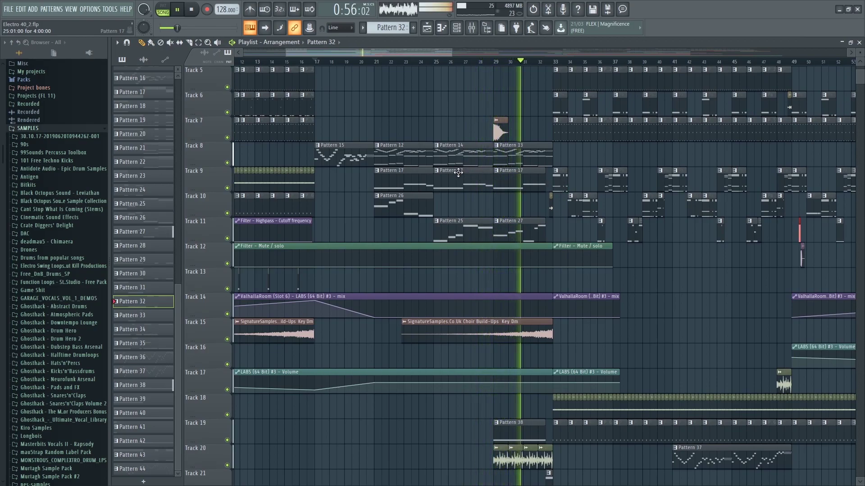
{"action": "scroll", "coordinate": [451, 172], "scroll_direction": "up", "scroll_amount": 2}
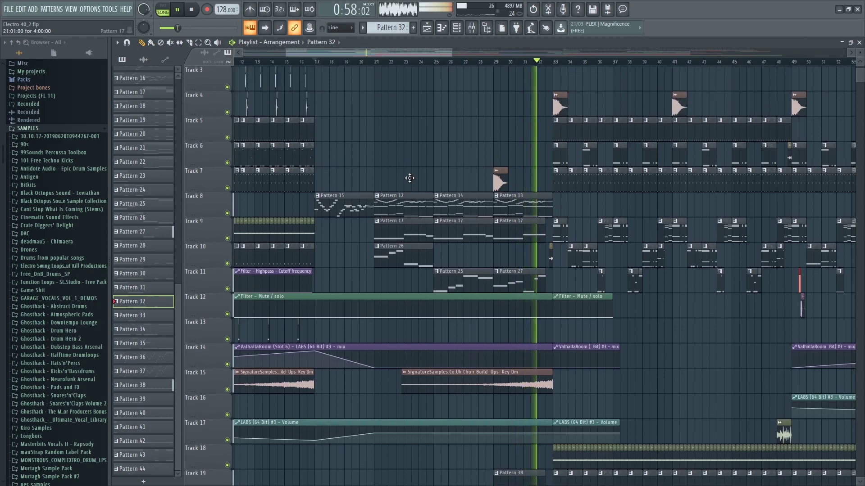
{"action": "scroll", "coordinate": [409, 177], "scroll_direction": "down", "scroll_amount": 3}
{"action": "scroll", "coordinate": [617, 203], "scroll_direction": "up", "scroll_amount": 2}
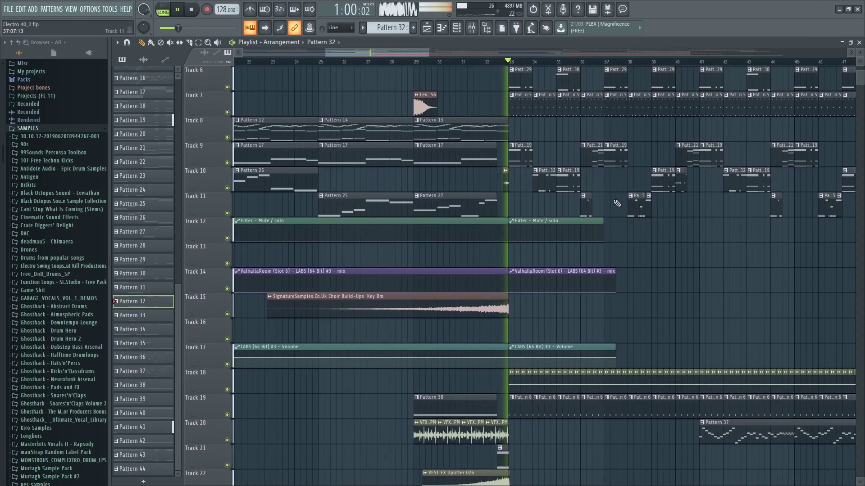
{"action": "scroll", "coordinate": [407, 184], "scroll_direction": "down", "scroll_amount": 3}
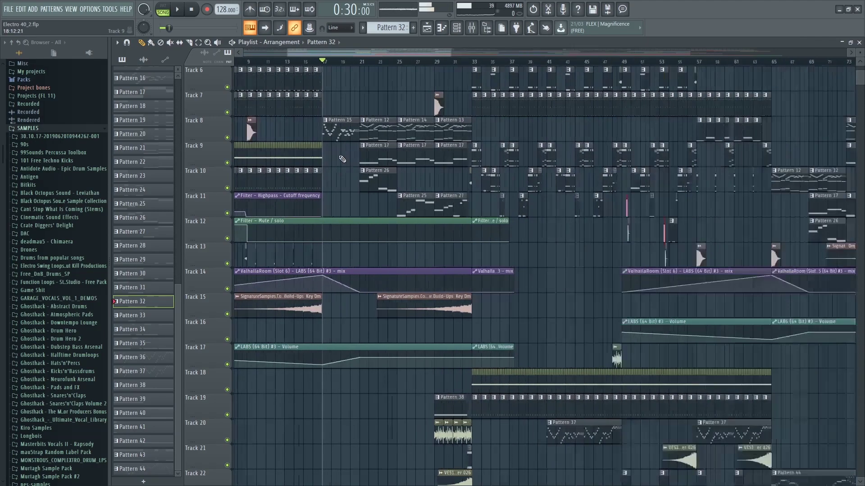
Open the Pattern 37 clip on Track 20 in the piano roll and examine its Reaktor 6 melody
{"action": "scroll", "coordinate": [413, 164], "scroll_direction": "up", "scroll_amount": 3}
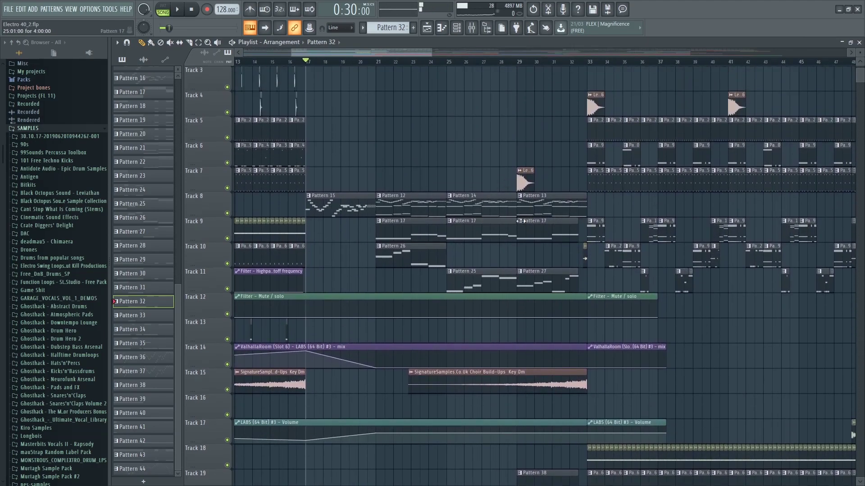
{"action": "scroll", "coordinate": [497, 195], "scroll_direction": "down", "scroll_amount": 3}
{"action": "left_click_drag", "start_coordinate": [392, 51], "coordinate": [328, 51]}
{"action": "double_click", "coordinate": [787, 426]}
{"action": "scroll", "coordinate": [359, 139], "scroll_direction": "up", "scroll_amount": 9}
{"action": "scroll", "coordinate": [359, 138], "scroll_direction": "down", "scroll_amount": 6}
{"action": "scroll", "coordinate": [316, 100], "scroll_direction": "down", "scroll_amount": 4}
Play Pattern 37 on its own in pattern mode, stop it, and return to the playlist
{"action": "left_click", "coordinate": [163, 9]}
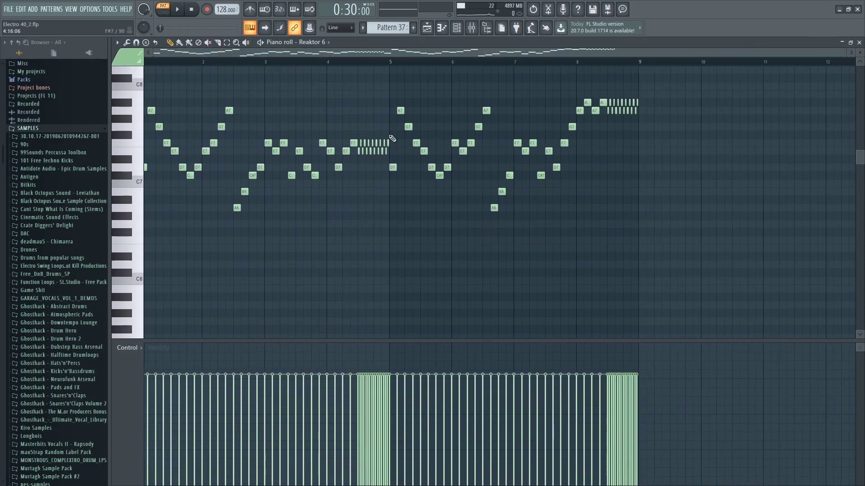
{"action": "left_click", "coordinate": [178, 10]}
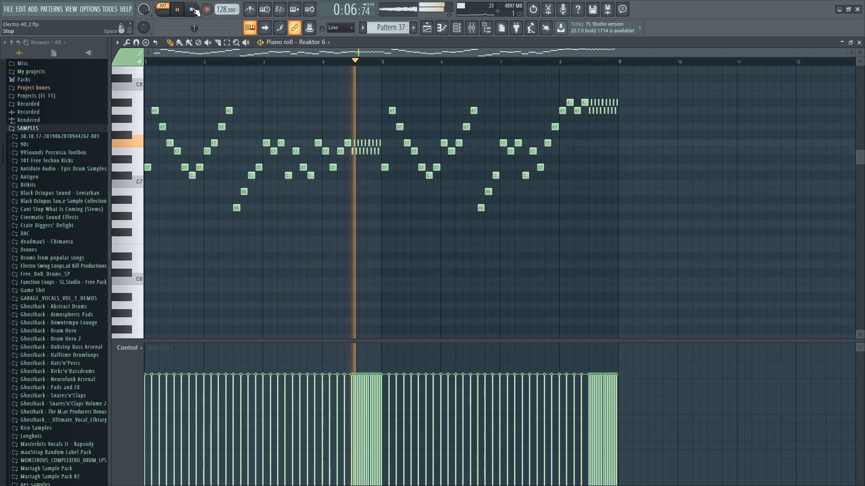
{"action": "key", "text": "space"}
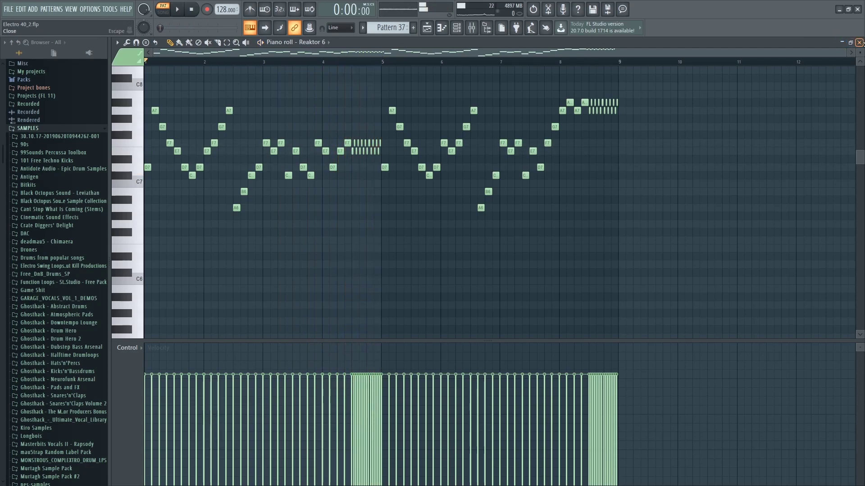
{"action": "left_click", "coordinate": [859, 42]}
{"action": "left_click", "coordinate": [666, 43]}
Open Pattern 15 and Pattern 12 from Track 8 in the piano roll to compare their Kontakt 5 melodies
{"action": "scroll", "coordinate": [279, 126], "scroll_direction": "up", "scroll_amount": 3}
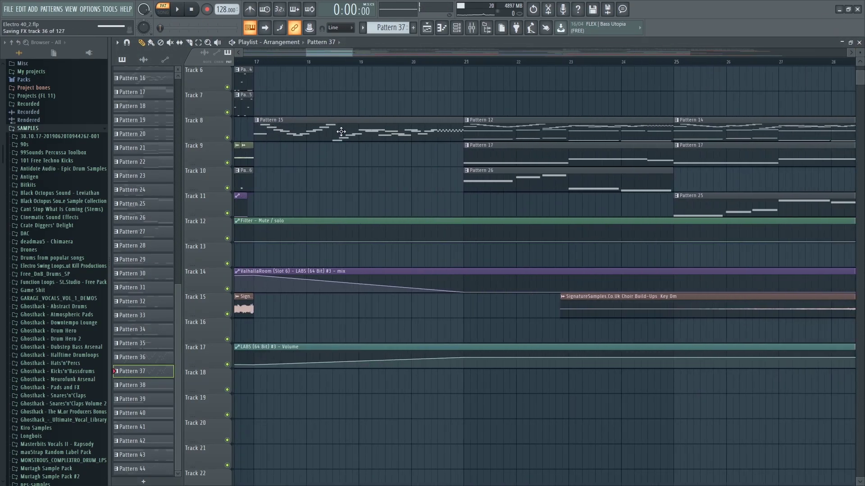
{"action": "double_click", "coordinate": [279, 126]}
{"action": "left_click", "coordinate": [859, 42]}
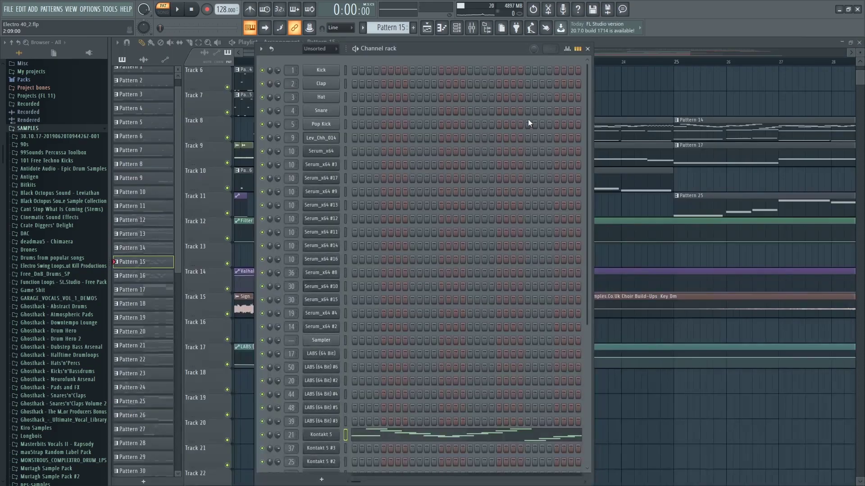
{"action": "left_click", "coordinate": [634, 42]}
{"action": "double_click", "coordinate": [546, 133]}
{"action": "scroll", "coordinate": [361, 190], "scroll_direction": "left", "scroll_amount": 2}
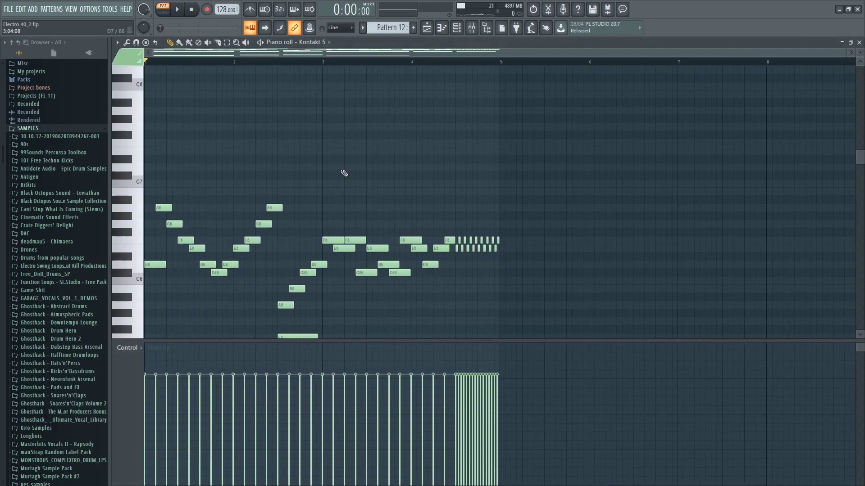
{"action": "scroll", "coordinate": [324, 175], "scroll_direction": "down", "scroll_amount": 5}
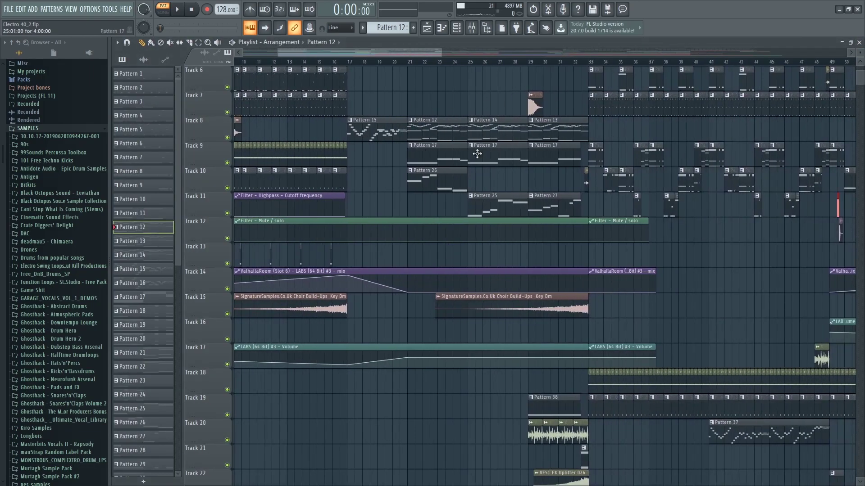
Open Pattern 14 at bar 25 on Track 8 in the piano roll, examine its notes, and close it
{"action": "scroll", "coordinate": [493, 137], "scroll_direction": "down", "scroll_amount": 3}
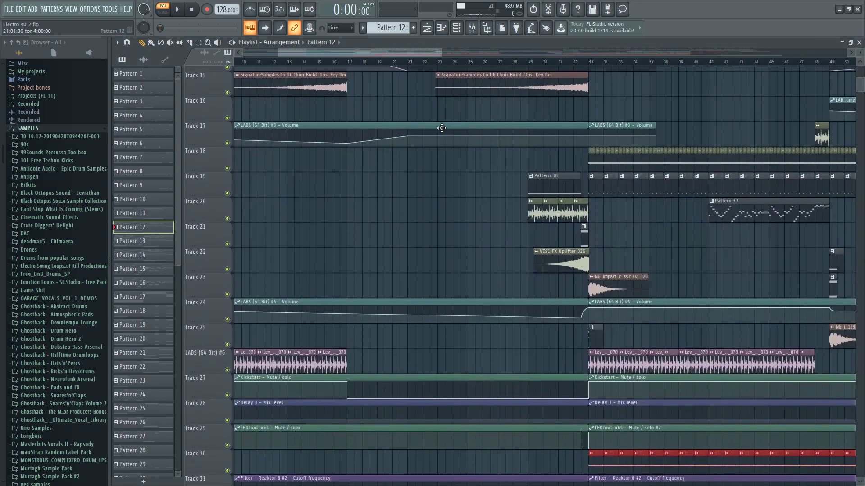
{"action": "scroll", "coordinate": [493, 137], "scroll_direction": "up", "scroll_amount": 5}
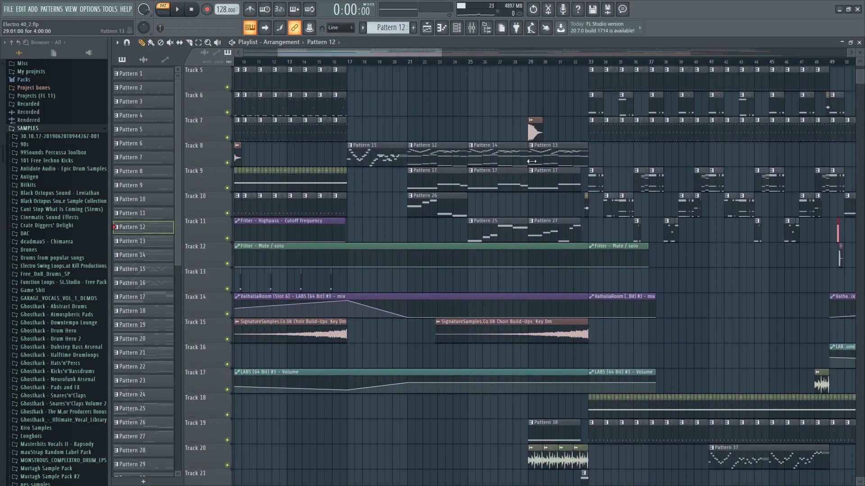
{"action": "scroll", "coordinate": [464, 154], "scroll_direction": "up", "scroll_amount": 3}
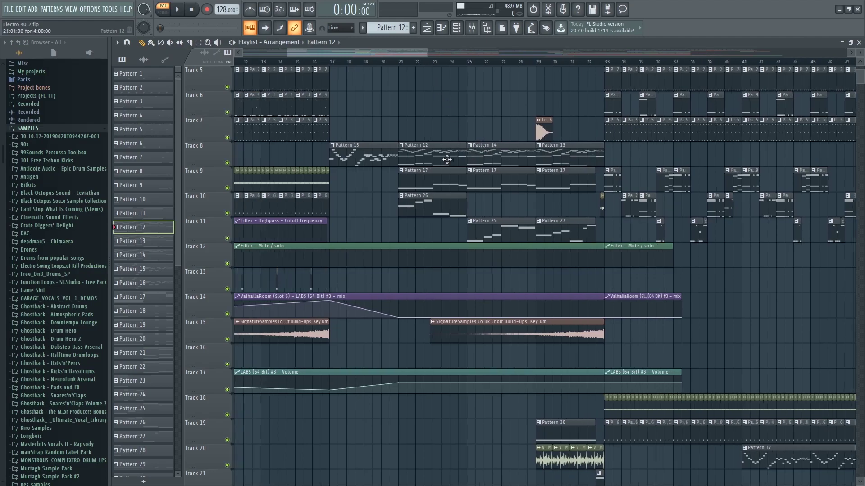
{"action": "scroll", "coordinate": [410, 166], "scroll_direction": "right", "scroll_amount": 4}
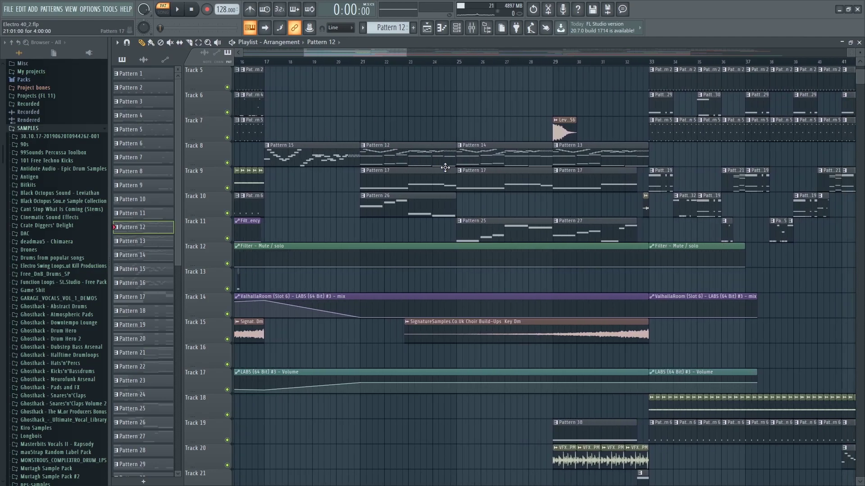
{"action": "double_click", "coordinate": [452, 161]}
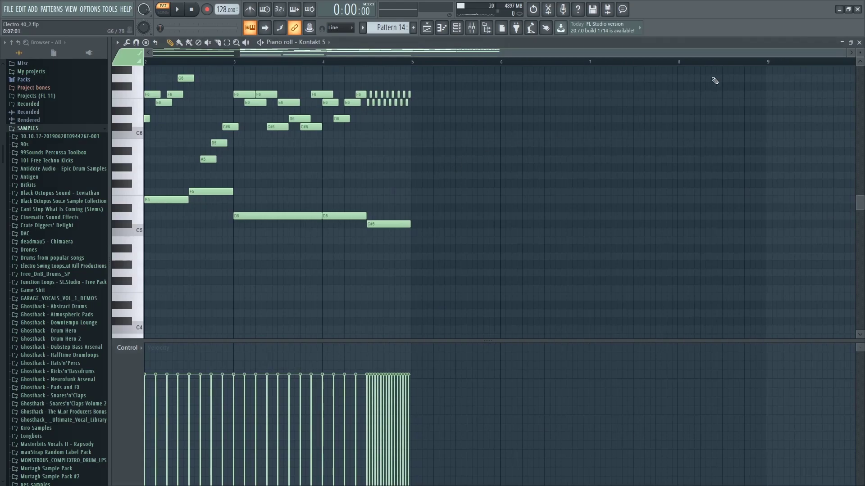
{"action": "scroll", "coordinate": [540, 126], "scroll_direction": "left", "scroll_amount": 3}
{"action": "left_click", "coordinate": [859, 43]}
{"action": "scroll", "coordinate": [586, 101], "scroll_direction": "down", "scroll_amount": 4}
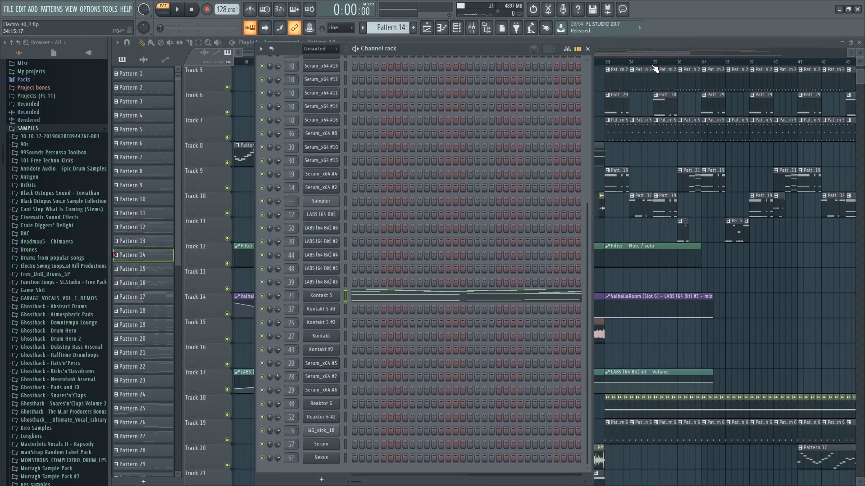
Survey all tracks of the arrangement around the breakdown and the drop at bar 33
{"action": "left_click", "coordinate": [652, 68]}
{"action": "scroll", "coordinate": [469, 139], "scroll_direction": "right", "scroll_amount": 1}
{"action": "scroll", "coordinate": [463, 148], "scroll_direction": "down", "scroll_amount": 3}
{"action": "scroll", "coordinate": [462, 147], "scroll_direction": "up", "scroll_amount": 3}
{"action": "scroll", "coordinate": [372, 140], "scroll_direction": "down", "scroll_amount": 3}
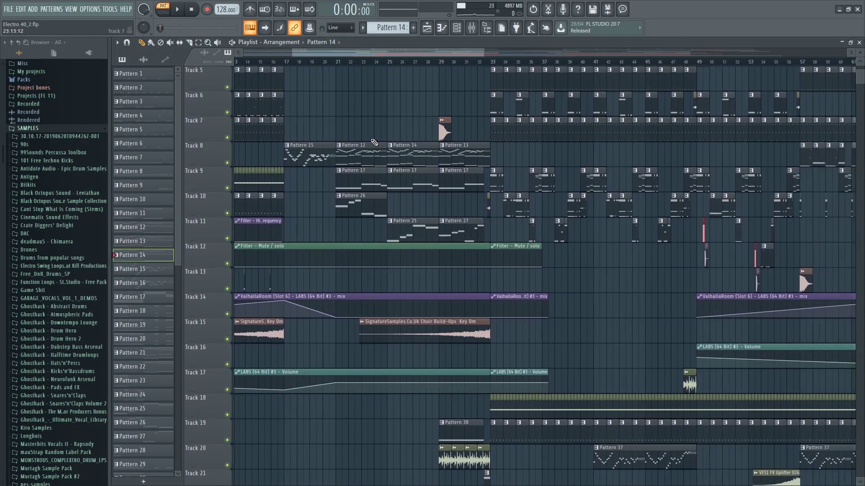
{"action": "scroll", "coordinate": [372, 140], "scroll_direction": "down", "scroll_amount": 17}
{"action": "scroll", "coordinate": [374, 142], "scroll_direction": "up", "scroll_amount": 20}
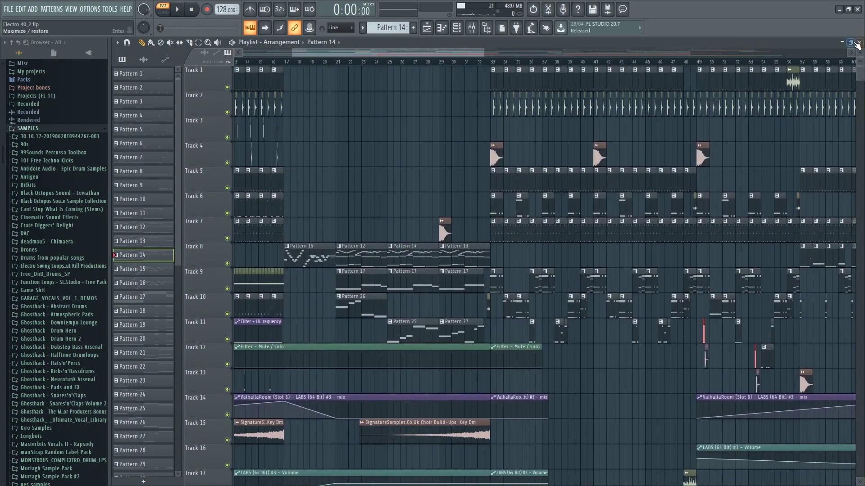
{"action": "scroll", "coordinate": [481, 311], "scroll_direction": "down", "scroll_amount": 6}
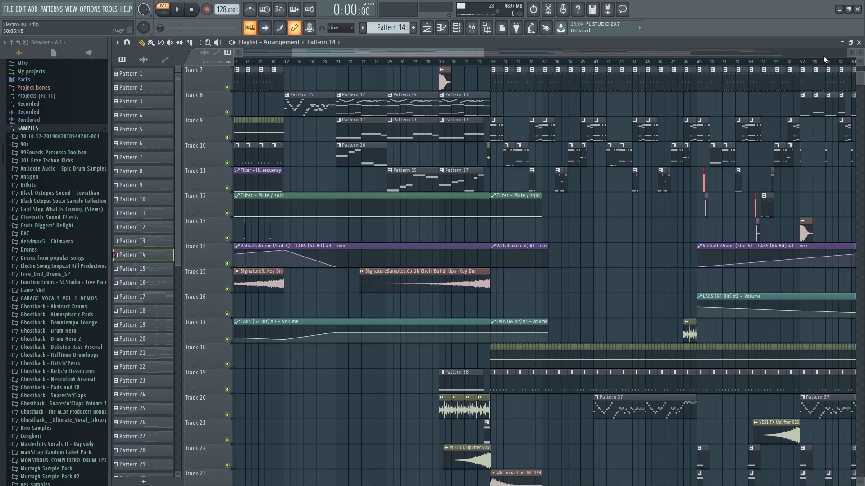
Close the playlist and open the LABS (64 Bit) #2 instrument from the channel rack to view its settings
{"action": "left_click", "coordinate": [853, 44]}
{"action": "left_click", "coordinate": [746, 92]}
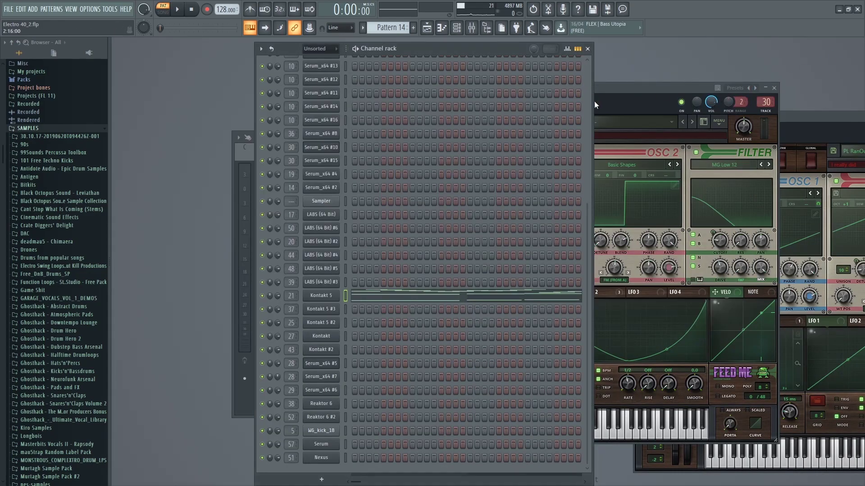
{"action": "left_click", "coordinate": [328, 242]}
{"action": "left_click_drag", "start_coordinate": [499, 41], "coordinate": [517, 56]}
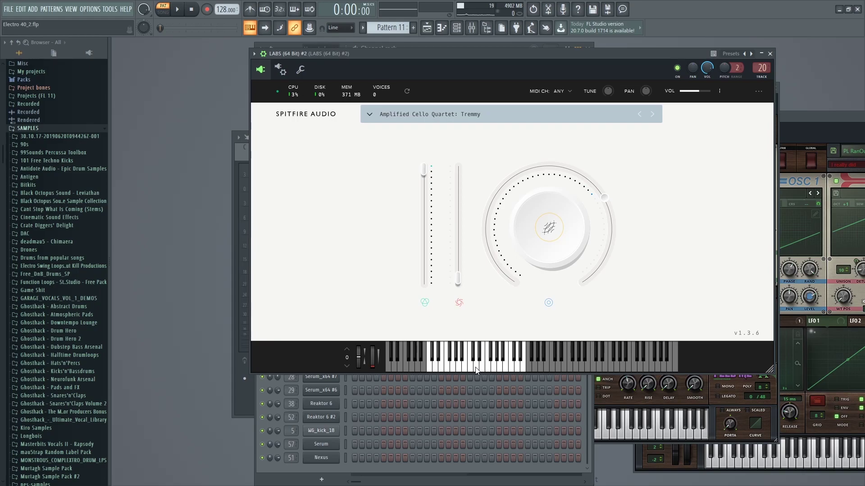
Audition the Amplified Cello Quartet: Tremmy preset in LABS #2 and return to the playlist around bars 21 to 33
{"action": "left_click", "coordinate": [452, 370]}
{"action": "left_click_drag", "start_coordinate": [423, 54], "coordinate": [657, 96]}
{"action": "key", "text": "F5"}
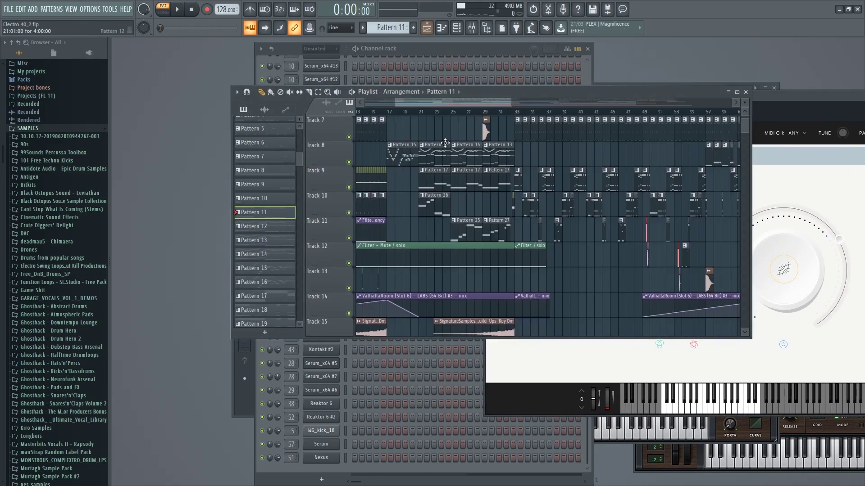
{"action": "scroll", "coordinate": [518, 129], "scroll_direction": "up", "scroll_amount": 3}
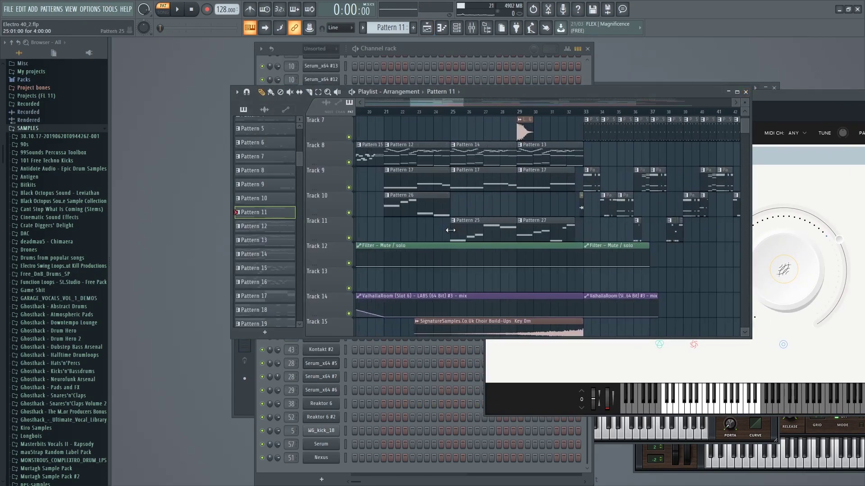
{"action": "scroll", "coordinate": [531, 148], "scroll_direction": "down", "scroll_amount": 3}
Open Pattern 38's LABS (64 Bit) #3 notes in the piano roll, examine them, and close the piano roll
{"action": "double_click", "coordinate": [554, 222]}
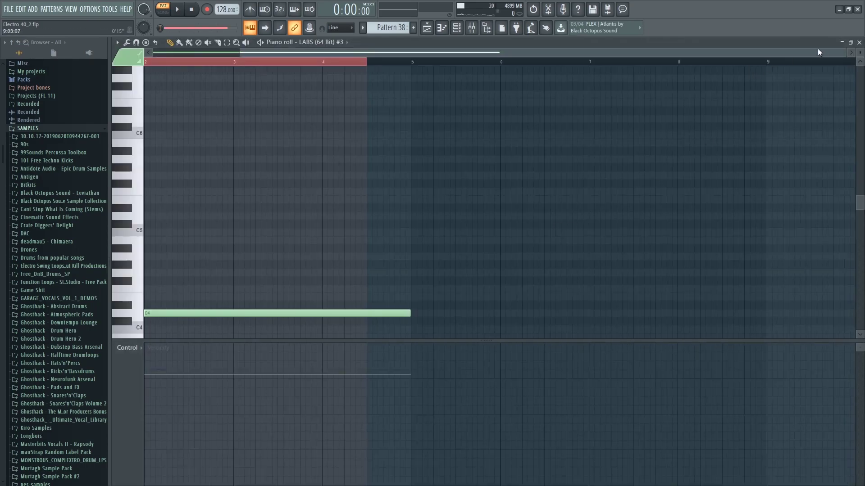
{"action": "left_click", "coordinate": [856, 43]}
{"action": "key", "text": "F7"}
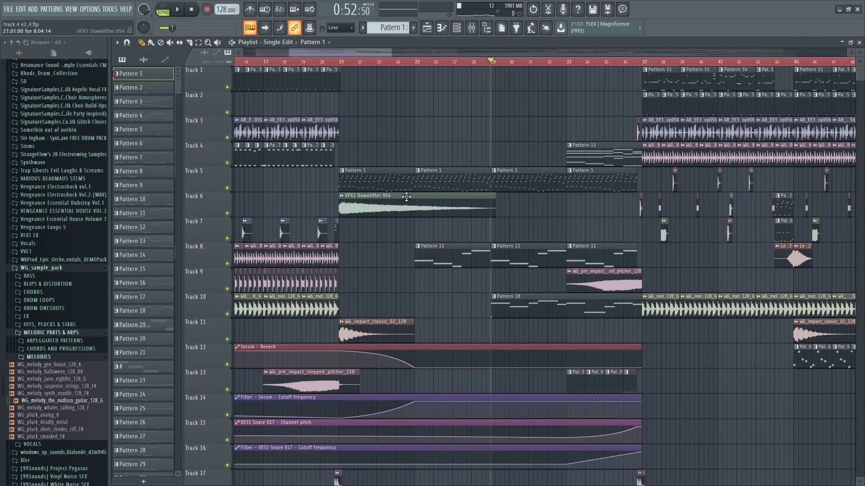
Select the Pattern 11 clip at bar 29 on Track 8, close the playlist, and audition its Serum #7 bass
{"action": "left_click", "coordinate": [504, 254]}
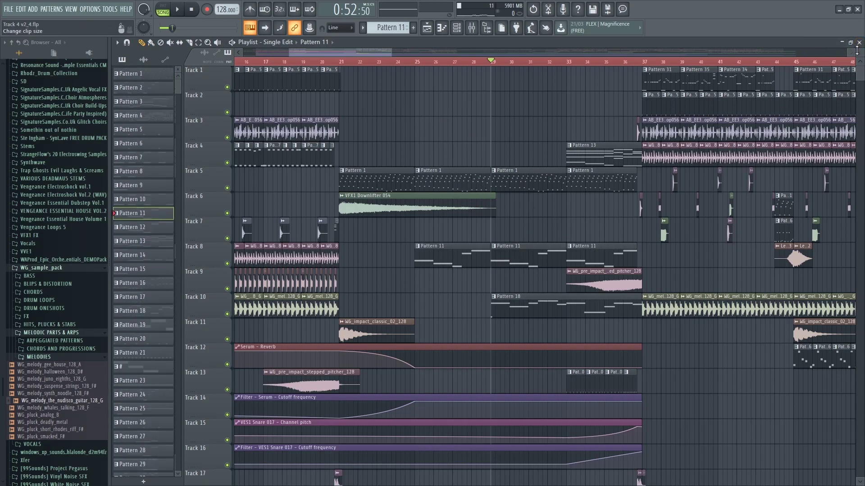
{"action": "left_click", "coordinate": [858, 41]}
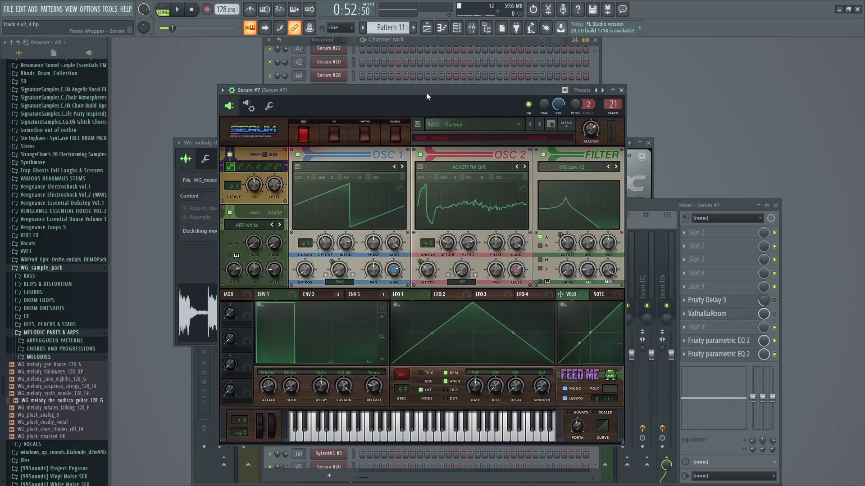
{"action": "left_click_drag", "start_coordinate": [426, 92], "coordinate": [544, 65]}
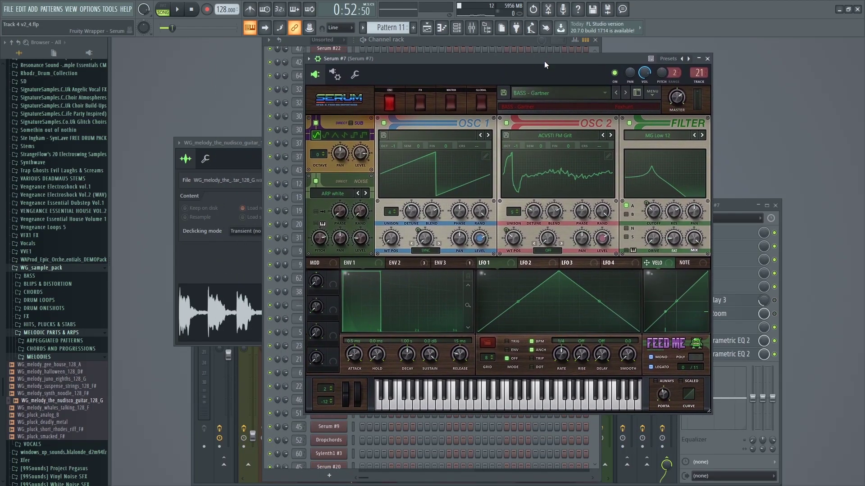
{"action": "left_click", "coordinate": [461, 402]}
{"action": "left_click", "coordinate": [390, 397]}
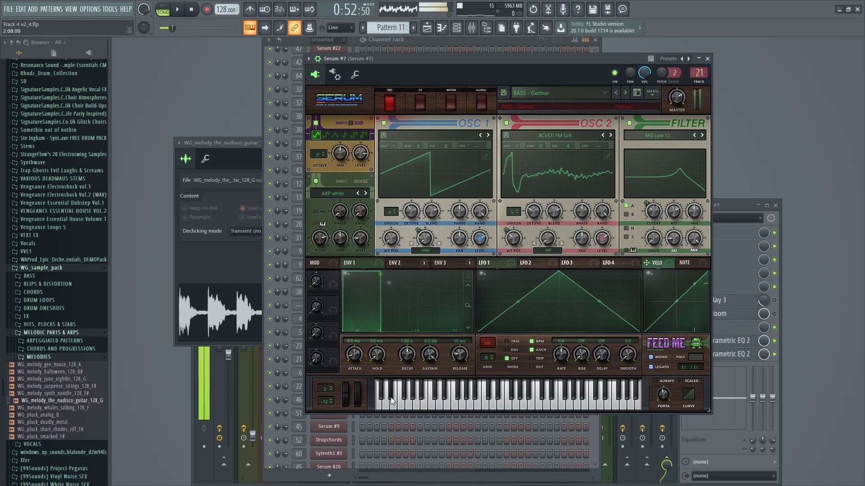
Inspect the effects of Serum #7's BASS - Gartner preset, return to the oscillator view, and move the instrument window aside
{"action": "left_click_drag", "start_coordinate": [557, 57], "coordinate": [509, 52]}
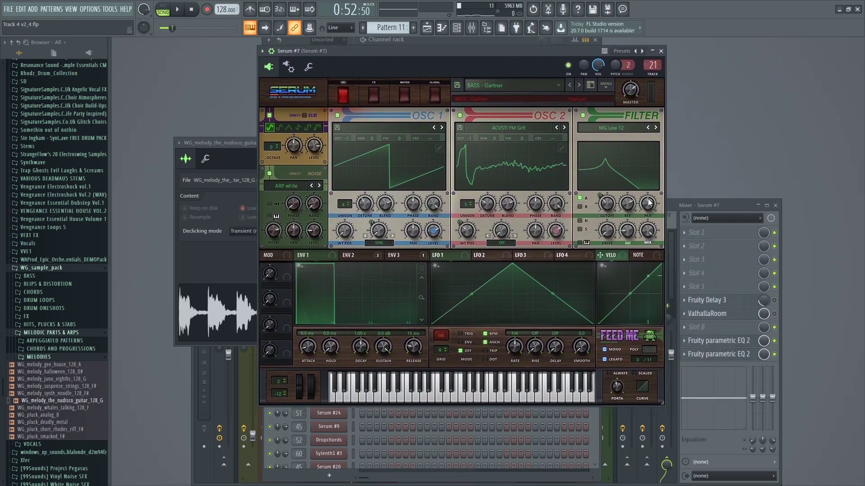
{"action": "left_click", "coordinate": [374, 95]}
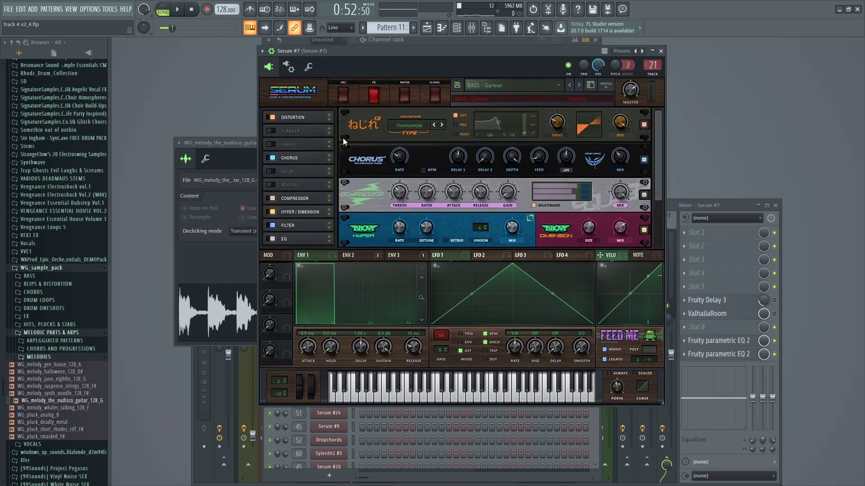
{"action": "left_click_drag", "start_coordinate": [661, 178], "coordinate": [651, 112]}
{"action": "left_click", "coordinate": [349, 93]}
{"action": "left_click_drag", "start_coordinate": [385, 52], "coordinate": [629, 110]}
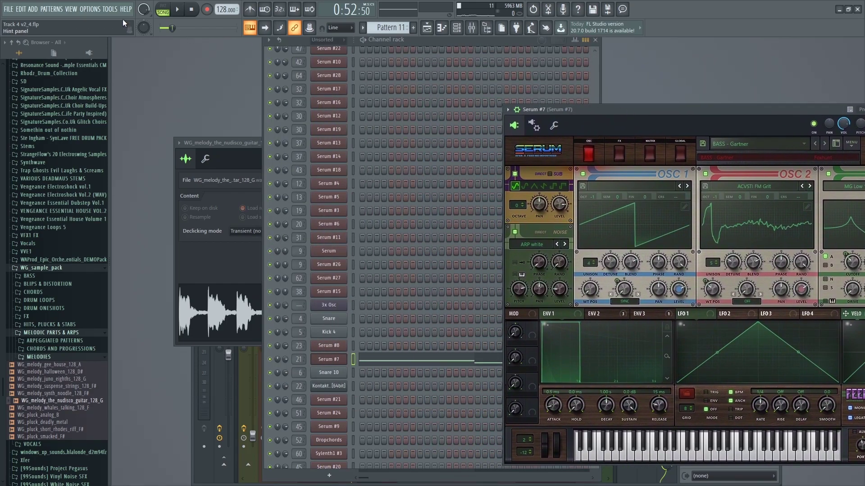
Reopen the playlist and examine how the layers enter between the breakdown at bar 21 and the drop at bar 37
{"action": "left_click", "coordinate": [427, 28]}
{"action": "scroll", "coordinate": [550, 199], "scroll_direction": "up", "scroll_amount": 4}
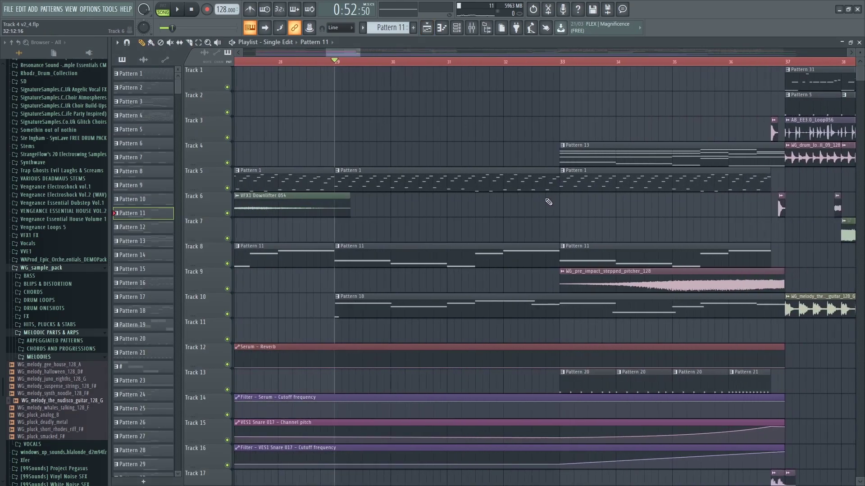
{"action": "scroll", "coordinate": [446, 185], "scroll_direction": "down", "scroll_amount": 4}
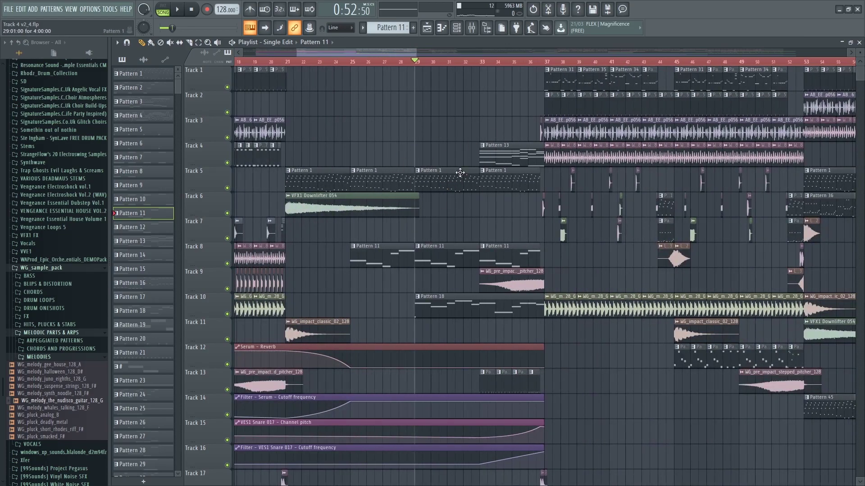
{"action": "scroll", "coordinate": [455, 241], "scroll_direction": "up", "scroll_amount": 3}
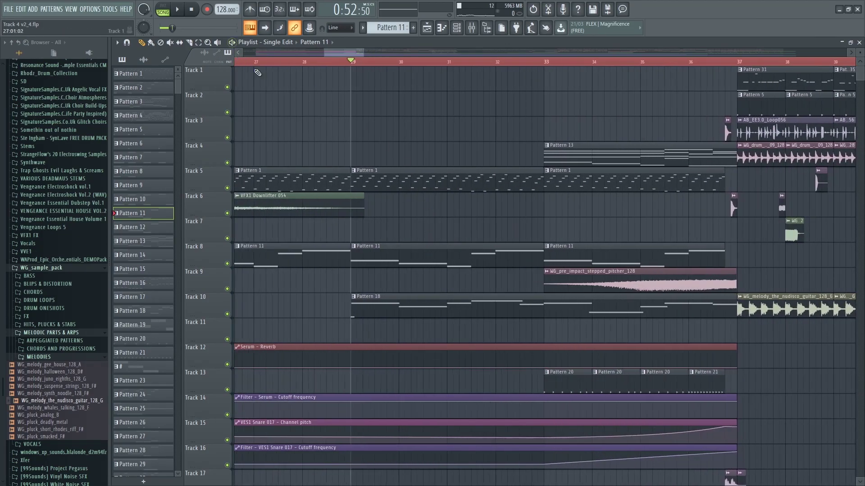
{"action": "scroll", "coordinate": [532, 168], "scroll_direction": "down", "scroll_amount": 3}
{"action": "scroll", "coordinate": [473, 142], "scroll_direction": "up", "scroll_amount": 3}
{"action": "scroll", "coordinate": [478, 146], "scroll_direction": "down", "scroll_amount": 3}
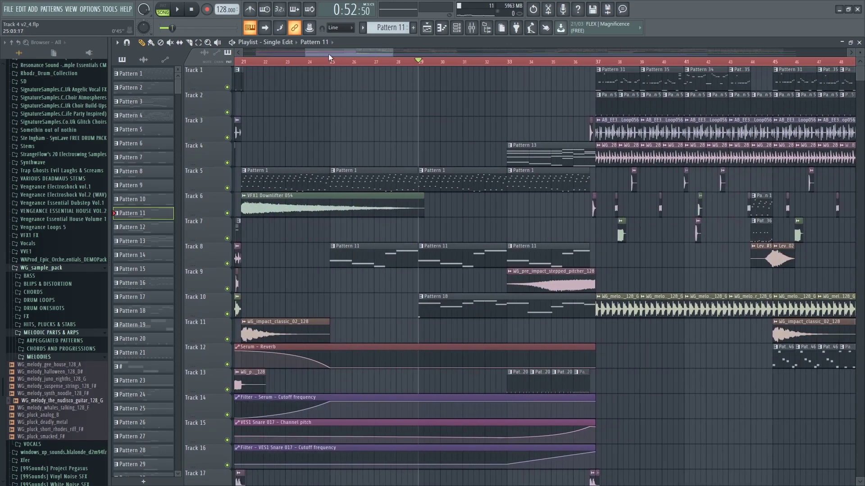
Play the arrangement from bar 25 and survey the tracks that make up the breakdown and build-up
{"action": "left_click", "coordinate": [330, 61]}
{"action": "key", "text": "space"}
{"action": "scroll", "coordinate": [361, 136], "scroll_direction": "up", "scroll_amount": 2}
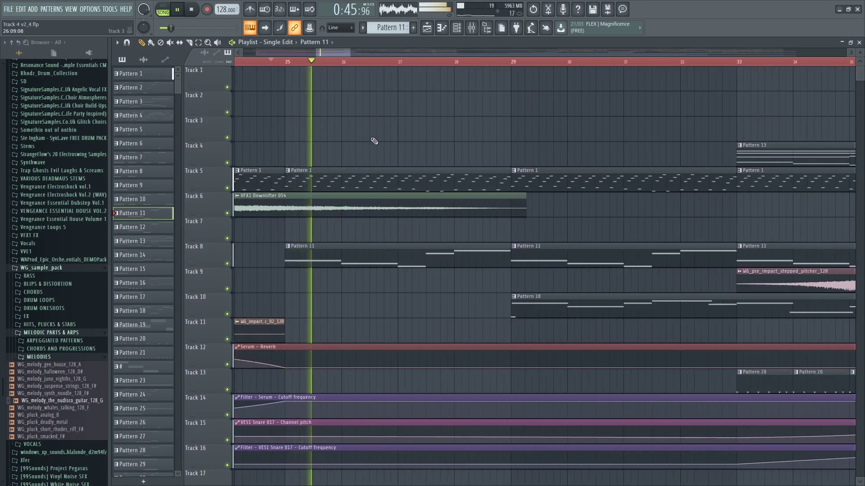
{"action": "scroll", "coordinate": [373, 138], "scroll_direction": "down", "scroll_amount": 3}
{"action": "scroll", "coordinate": [405, 180], "scroll_direction": "down", "scroll_amount": 5}
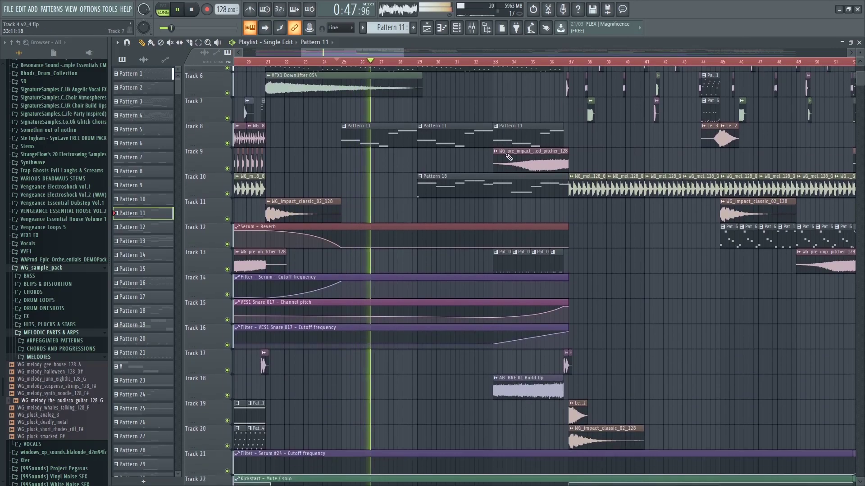
{"action": "scroll", "coordinate": [504, 154], "scroll_direction": "up", "scroll_amount": 5}
{"action": "scroll", "coordinate": [412, 119], "scroll_direction": "down", "scroll_amount": 4}
Stop playback, examine Pattern 1's Serum notes from Track 5 in the piano roll, and close it
{"action": "key", "text": "space"}
{"action": "double_click", "coordinate": [455, 178]}
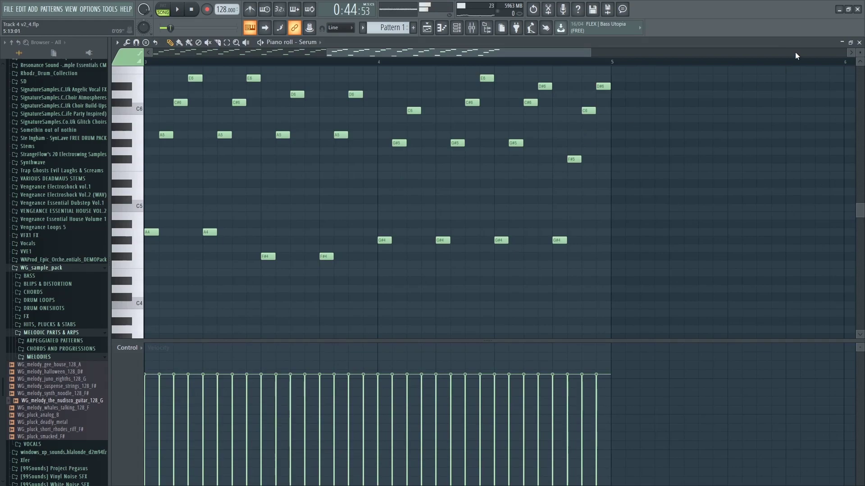
{"action": "left_click", "coordinate": [859, 42]}
Find Cthulhu_x64 among the installed VST effects in the plugin database and load it on the Master track
{"action": "left_click_drag", "start_coordinate": [594, 196], "coordinate": [597, 337]}
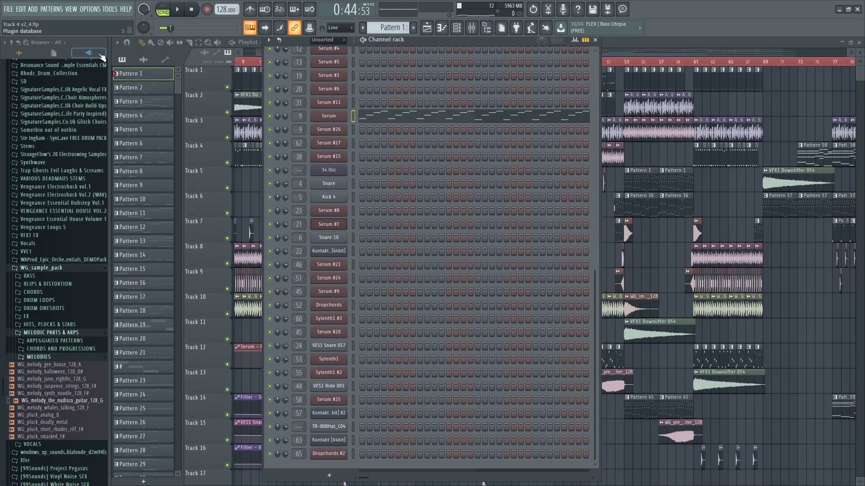
{"action": "left_click", "coordinate": [87, 54]}
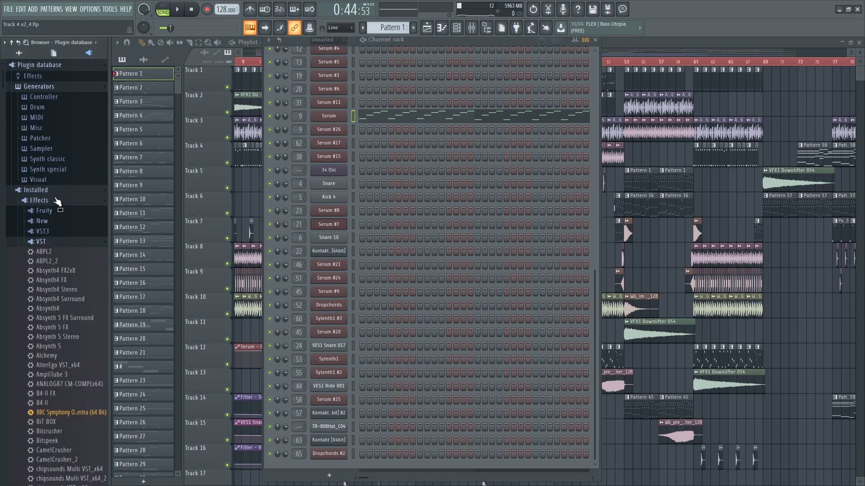
{"action": "scroll", "coordinate": [57, 201], "scroll_direction": "down", "scroll_amount": 12}
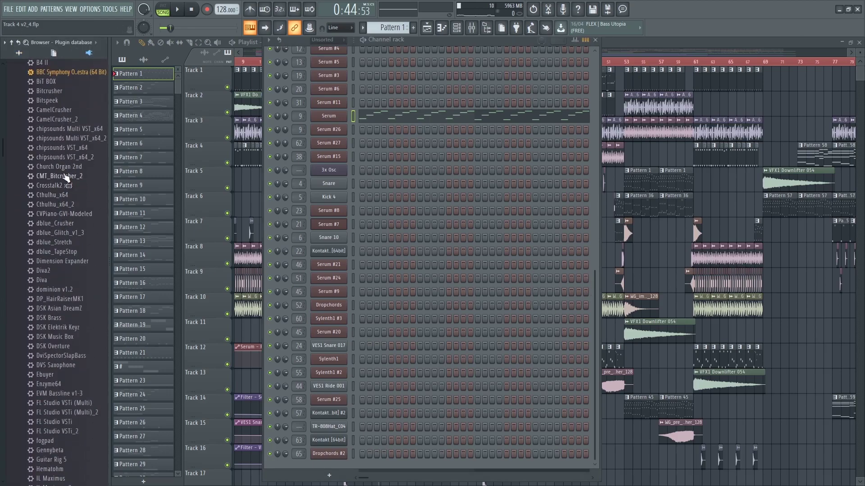
{"action": "left_click_drag", "start_coordinate": [51, 195], "coordinate": [320, 462]}
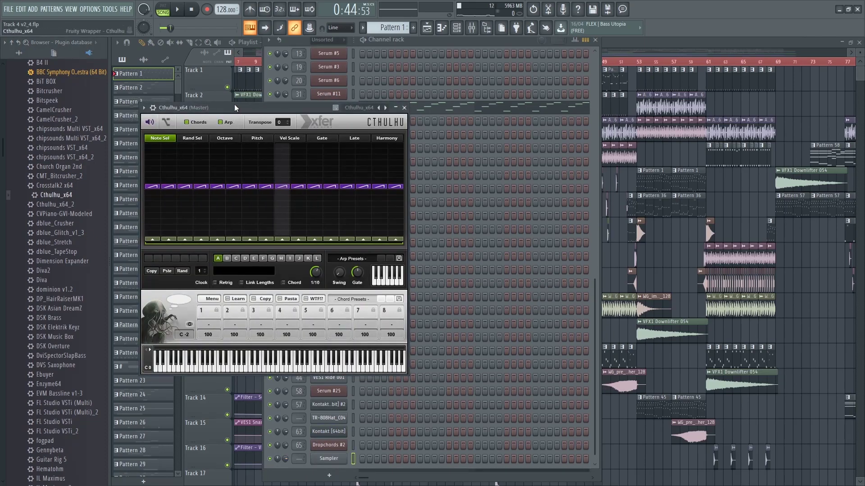
{"action": "left_click_drag", "start_coordinate": [231, 108], "coordinate": [442, 87]}
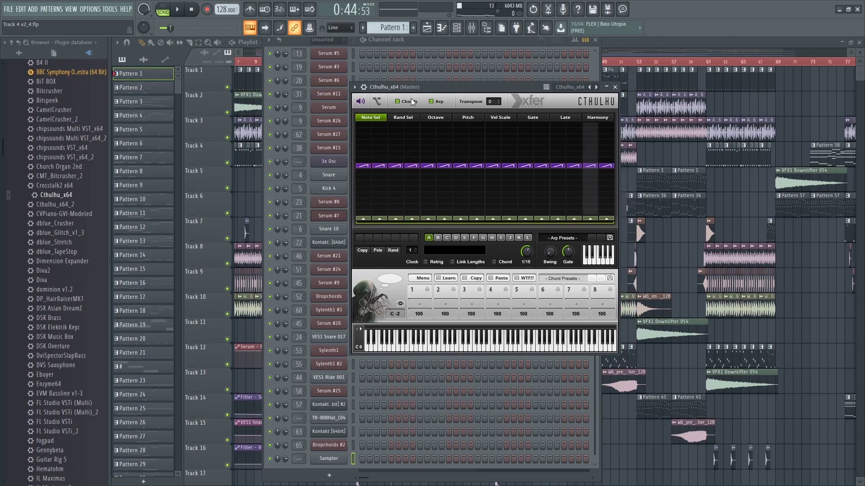
{"action": "left_click_drag", "start_coordinate": [381, 86], "coordinate": [357, 70]}
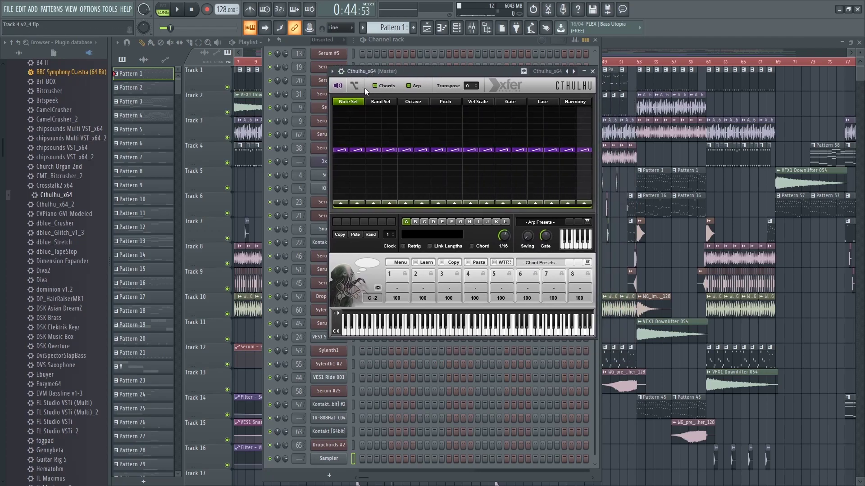
Turn off Cthulhu's Chords section and load the ADSR ARP 25 arpeggiator preset
{"action": "left_click", "coordinate": [374, 86]}
{"action": "left_click", "coordinate": [524, 221]}
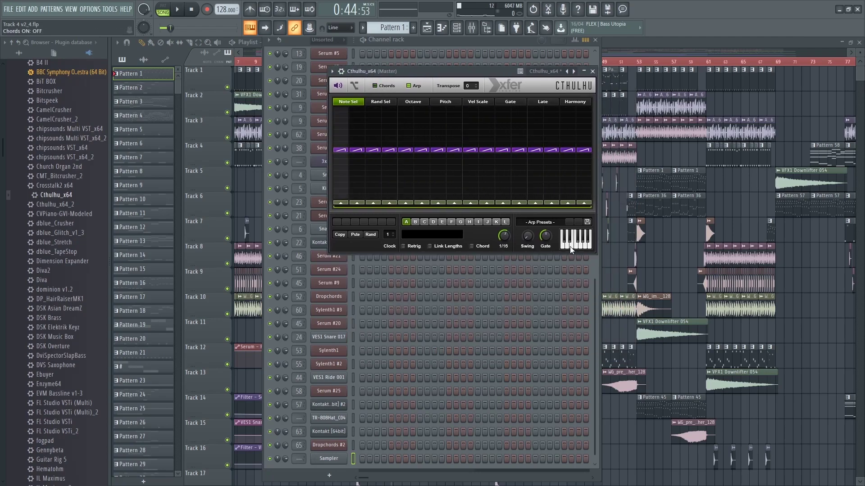
{"action": "left_click", "coordinate": [664, 258]}
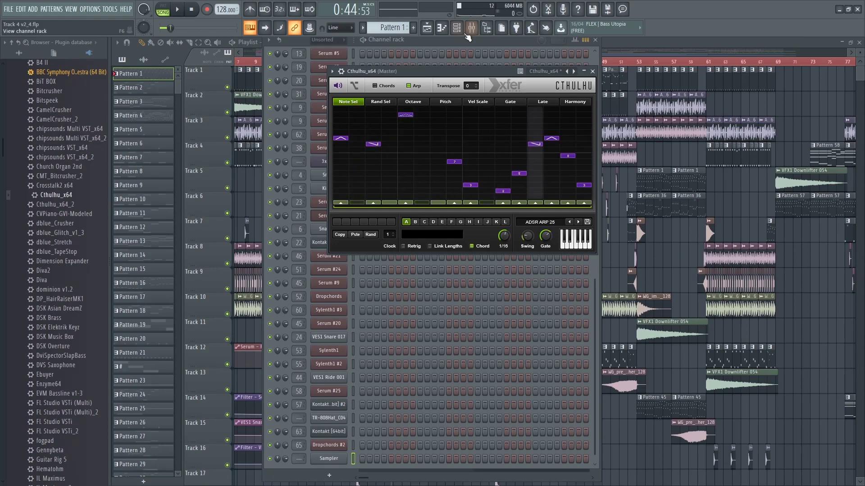
Set the first, fourth and eighth steps of Cthulhu's Note Sel sequence to 7, 4 and 6
{"action": "left_click_drag", "start_coordinate": [450, 72], "coordinate": [483, 64]}
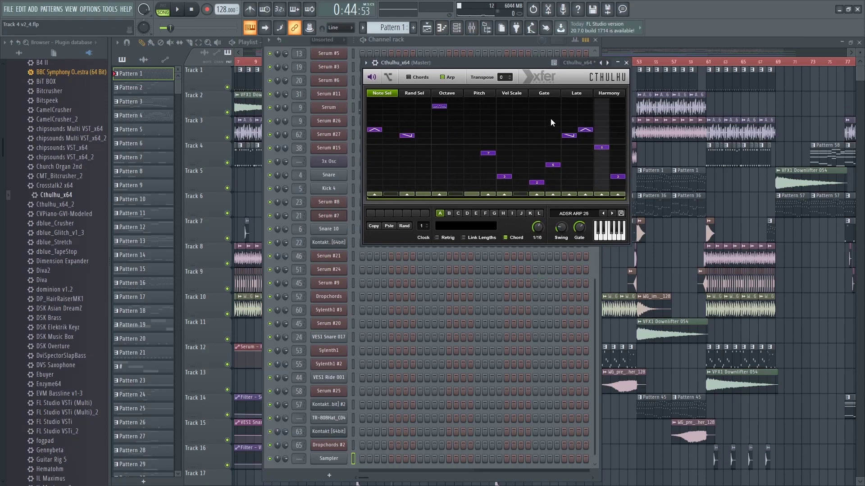
{"action": "left_click", "coordinate": [375, 153]}
{"action": "left_click", "coordinate": [421, 171]}
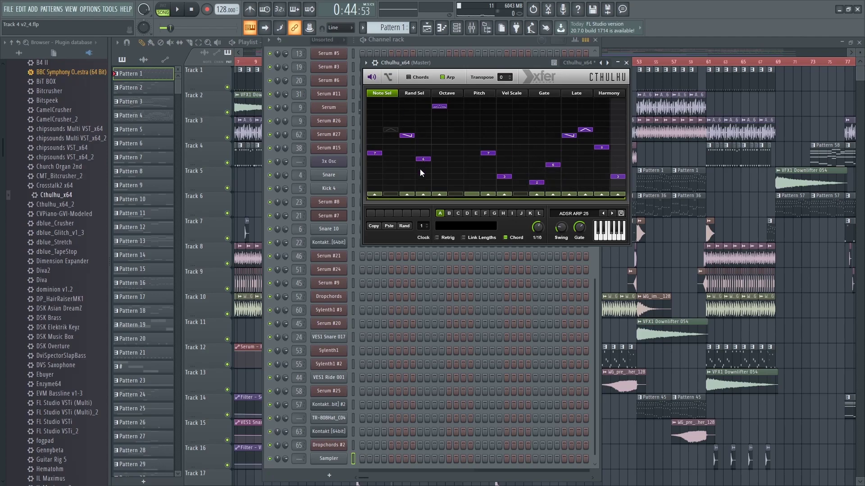
{"action": "left_click", "coordinate": [487, 159]}
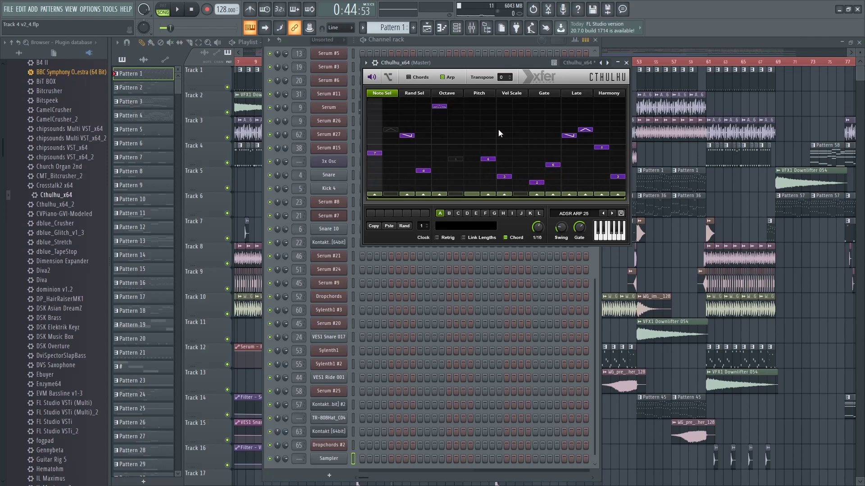
{"action": "left_click_drag", "start_coordinate": [443, 62], "coordinate": [455, 75]}
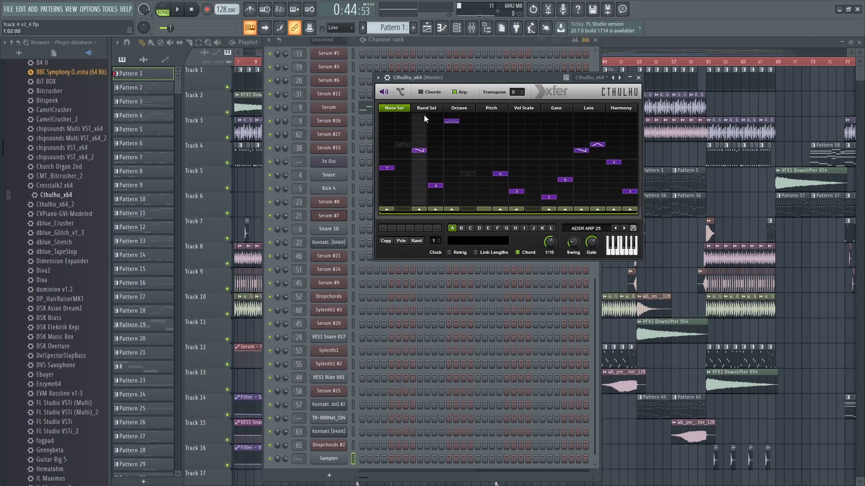
{"action": "left_click_drag", "start_coordinate": [447, 74], "coordinate": [405, 110]}
Close the Cthulhu window, the mixer and the channel rack to return to the full playlist
{"action": "left_click", "coordinate": [595, 114]}
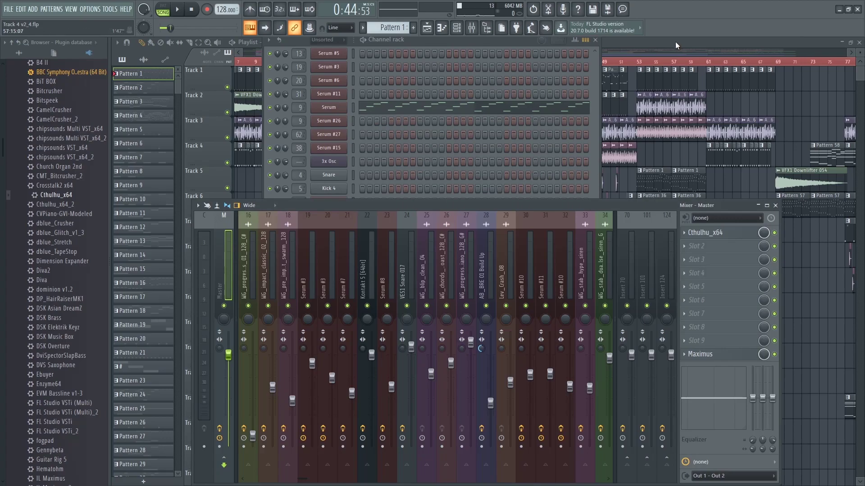
{"action": "left_click", "coordinate": [776, 206]}
{"action": "key", "text": "F6"}
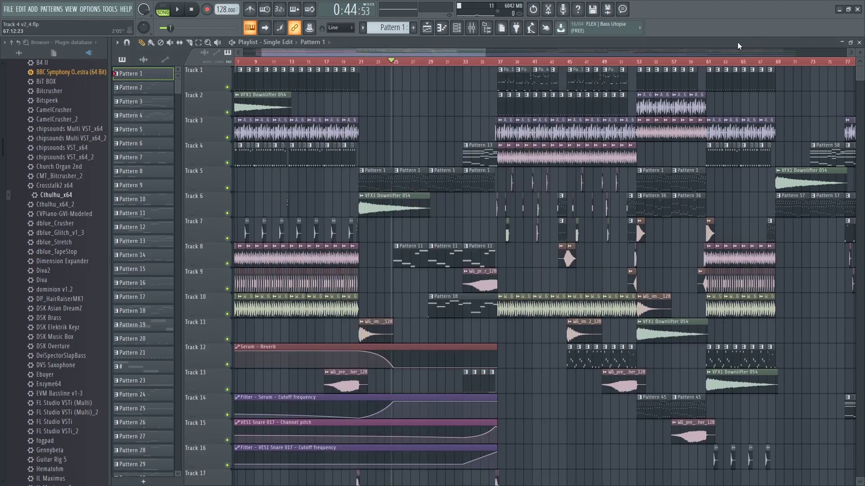
Review the arrangement from the breakdown at bar 21 through the drop at bar 37 and the sections after it
{"action": "left_click_drag", "start_coordinate": [408, 53], "coordinate": [364, 63]}
{"action": "scroll", "coordinate": [422, 66], "scroll_direction": "up", "scroll_amount": 4}
{"action": "scroll", "coordinate": [363, 63], "scroll_direction": "down", "scroll_amount": 3}
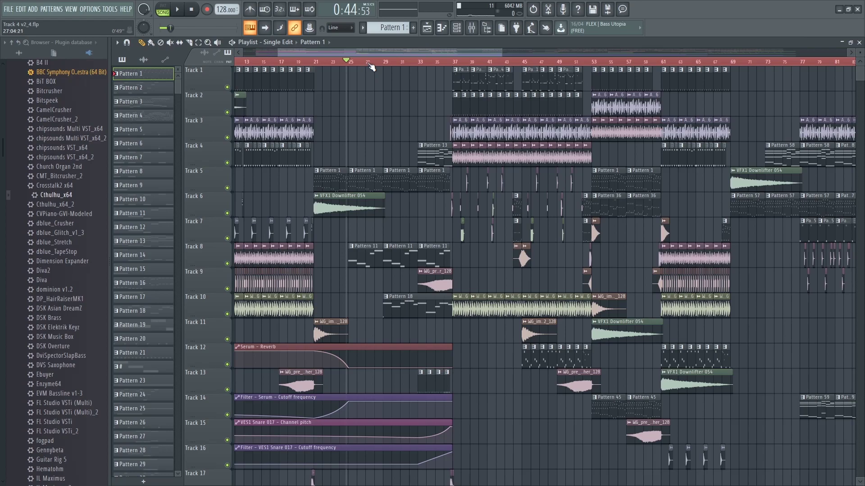
{"action": "mouse_move", "coordinate": [380, 51]}
{"action": "left_mouse_down"}
{"action": "mouse_move", "coordinate": [398, 53]}
{"action": "mouse_move", "coordinate": [371, 49]}
{"action": "mouse_move", "coordinate": [381, 59]}
{"action": "mouse_move", "coordinate": [388, 52]}
{"action": "left_mouse_up"}
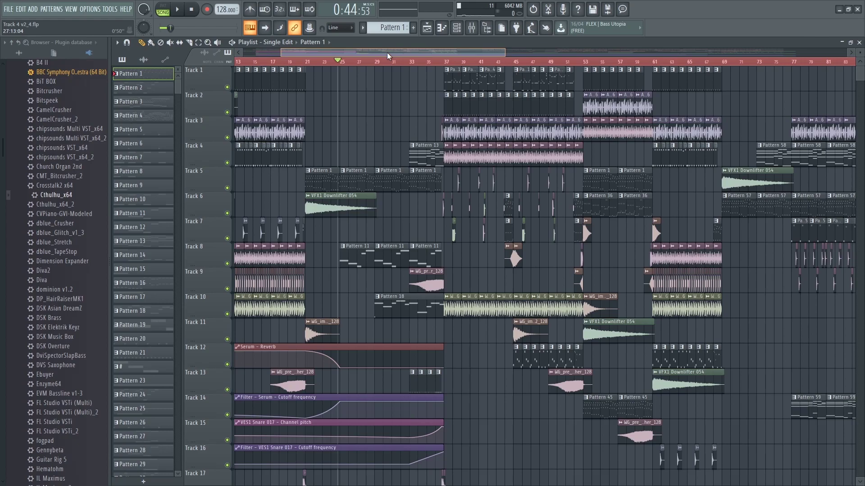
{"action": "left_click_drag", "start_coordinate": [388, 52], "coordinate": [383, 50]}
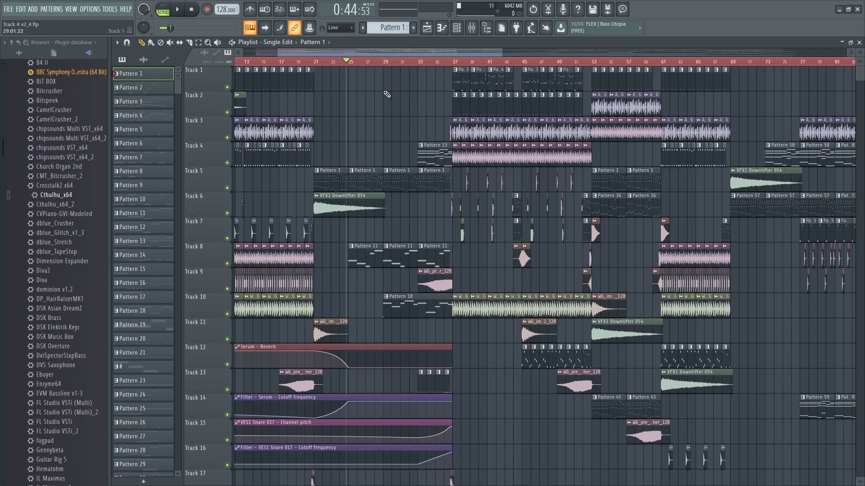
Close the playlist and add Reaktor 6 from the plugin database as a new channel
{"action": "scroll", "coordinate": [437, 72], "scroll_direction": "left", "scroll_amount": 2}
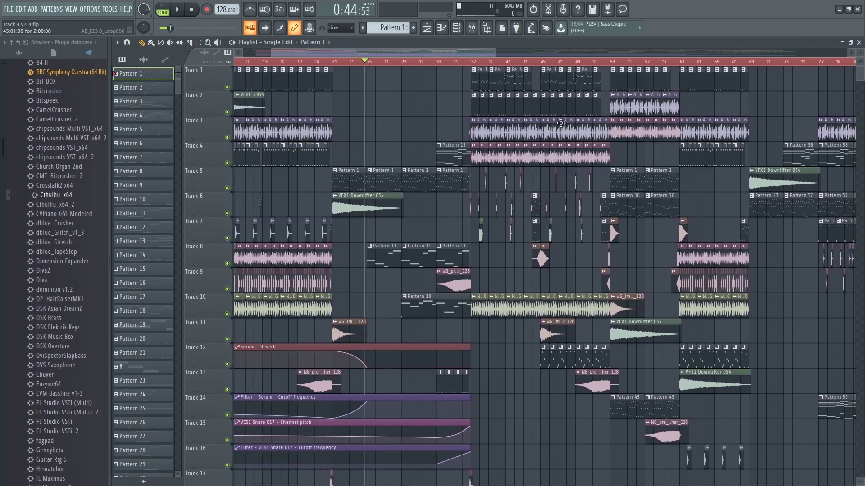
{"action": "left_click", "coordinate": [859, 43]}
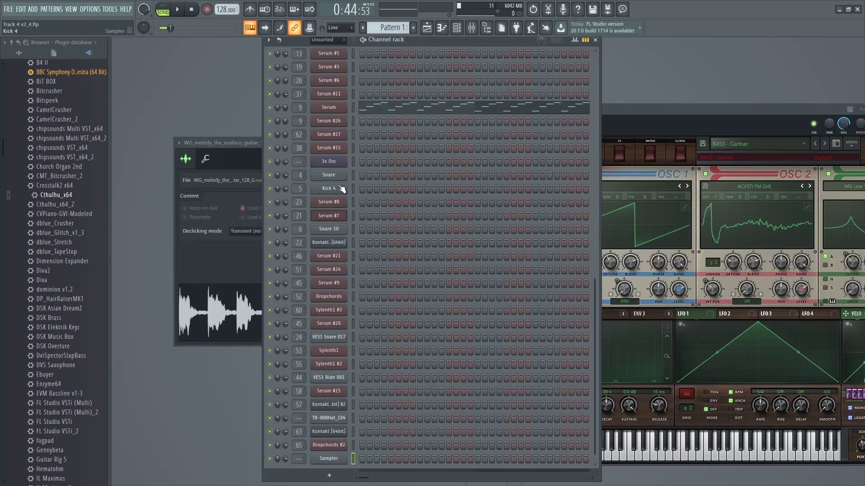
{"action": "scroll", "coordinate": [332, 418], "scroll_direction": "down", "scroll_amount": 1}
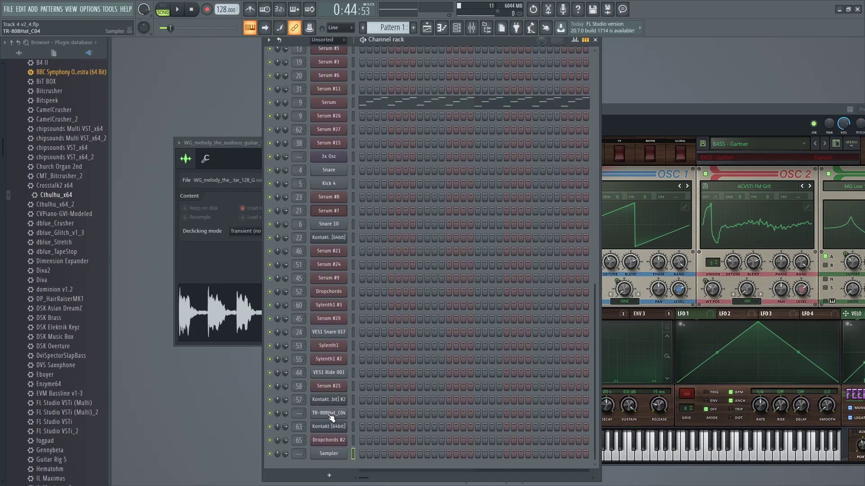
{"action": "scroll", "coordinate": [68, 153], "scroll_direction": "down", "scroll_amount": 12}
{"action": "scroll", "coordinate": [68, 153], "scroll_direction": "up", "scroll_amount": 20}
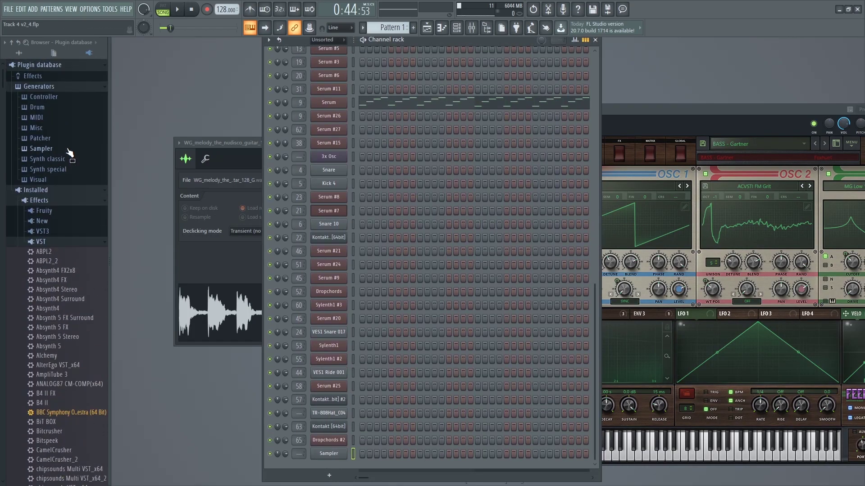
{"action": "scroll", "coordinate": [68, 153], "scroll_direction": "down", "scroll_amount": 7}
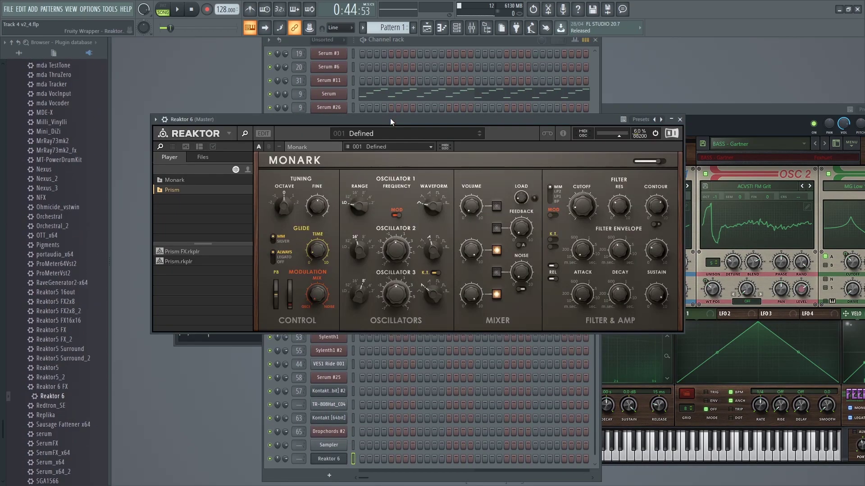
Audition the Monark presets Chicks and Squarish in Reaktor 6 and load Tawlk
{"action": "left_click_drag", "start_coordinate": [391, 118], "coordinate": [425, 94]}
{"action": "left_click", "coordinate": [441, 107]}
{"action": "left_click", "coordinate": [406, 158]}
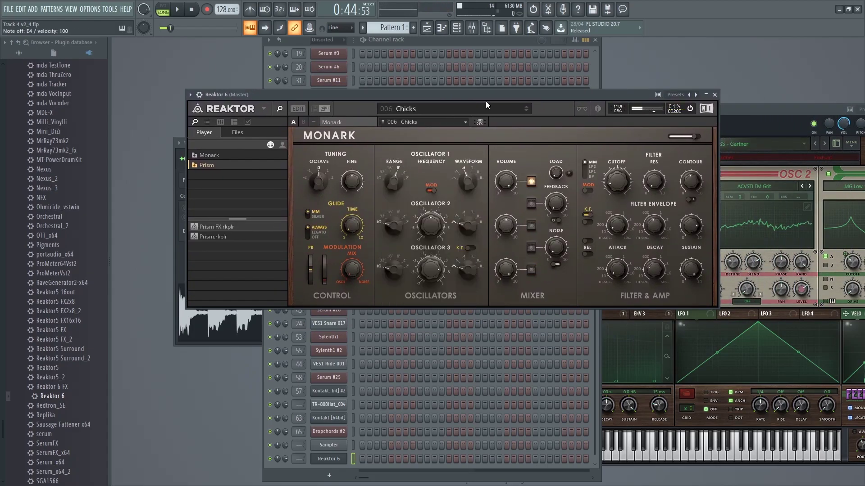
{"action": "left_click", "coordinate": [447, 110]}
{"action": "left_click", "coordinate": [428, 130]}
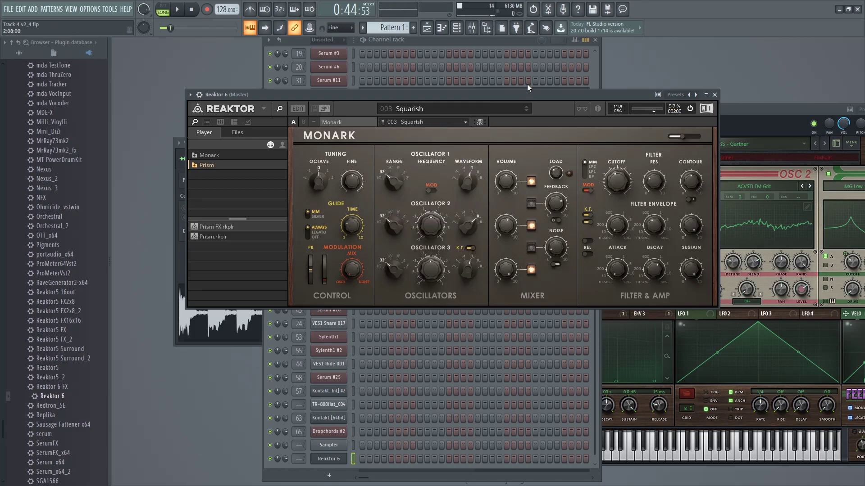
{"action": "left_click", "coordinate": [526, 111]}
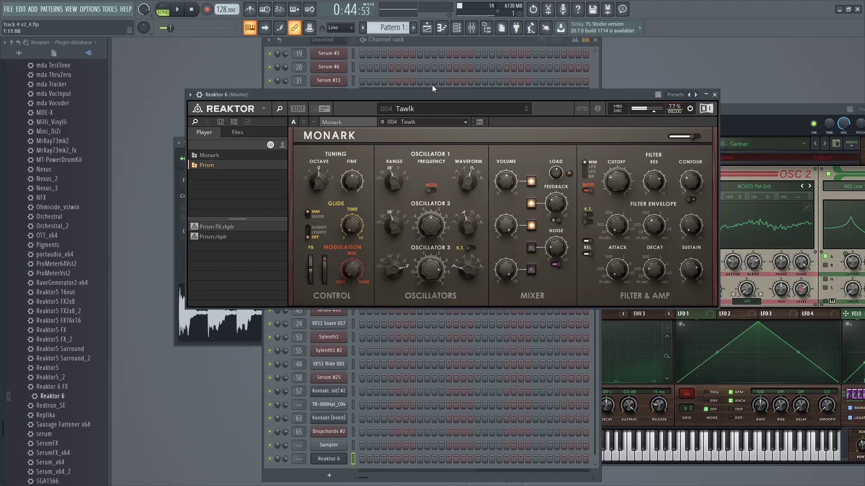
Close the Reaktor 6 window to return to the channel rack
{"action": "left_click", "coordinate": [426, 51]}
{"action": "left_click", "coordinate": [223, 122]}
{"action": "left_click_drag", "start_coordinate": [236, 113], "coordinate": [311, 130]}
{"action": "left_click", "coordinate": [782, 132]}
{"action": "scroll", "coordinate": [587, 295], "scroll_direction": "up", "scroll_amount": 2}
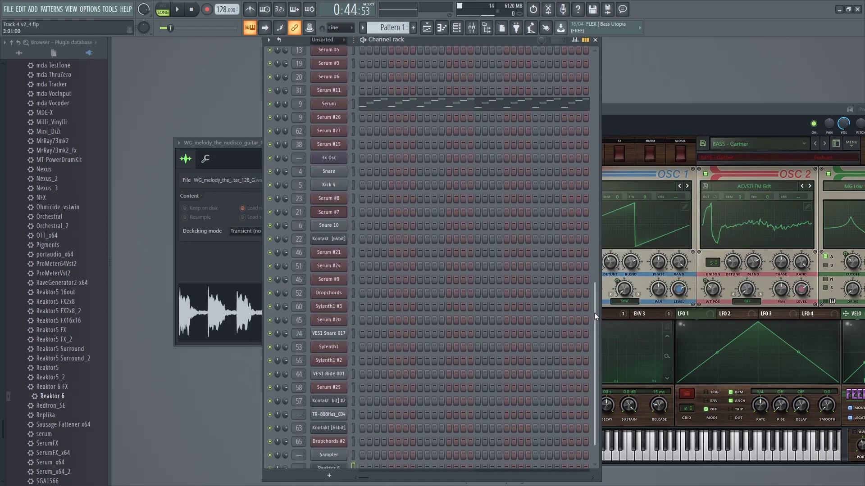
{"action": "scroll", "coordinate": [594, 312], "scroll_direction": "down", "scroll_amount": 1}
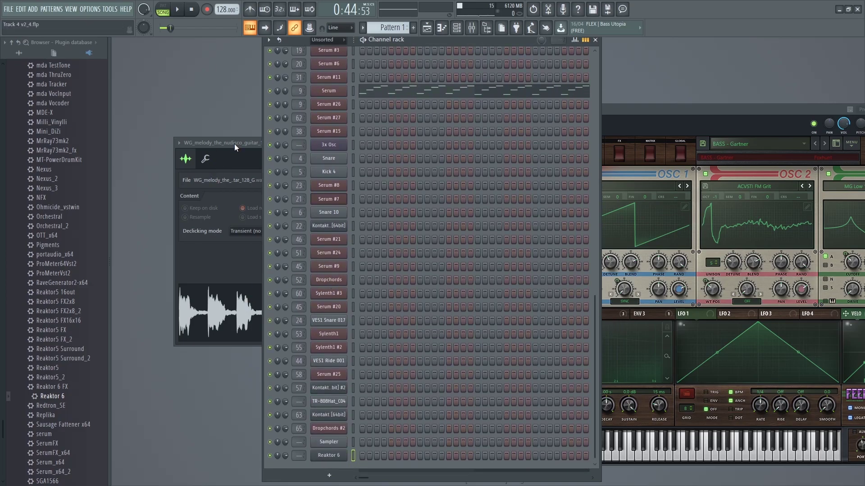
Close the guitar melody sample window, look through the channel rack from its first channel, and close the Serum #7 window
{"action": "mouse_move", "coordinate": [234, 143]}
{"action": "left_mouse_down"}
{"action": "mouse_move", "coordinate": [349, 155]}
{"action": "mouse_move", "coordinate": [221, 142]}
{"action": "left_mouse_up"}
{"action": "left_click", "coordinate": [413, 142]}
{"action": "left_click_drag", "start_coordinate": [595, 320], "coordinate": [601, 78]}
{"action": "scroll", "coordinate": [591, 156], "scroll_direction": "down", "scroll_amount": 2}
{"action": "scroll", "coordinate": [590, 160], "scroll_direction": "up", "scroll_amount": 2}
{"action": "left_click_drag", "start_coordinate": [650, 106], "coordinate": [473, 86]}
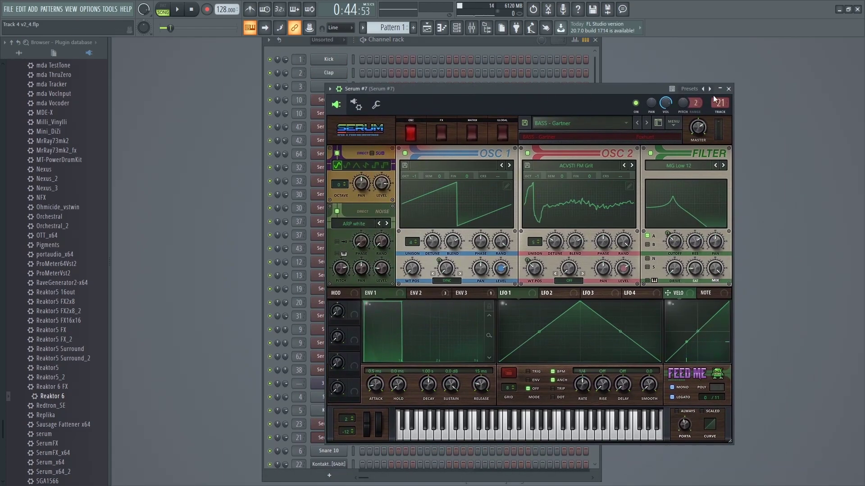
{"action": "left_click", "coordinate": [729, 90]}
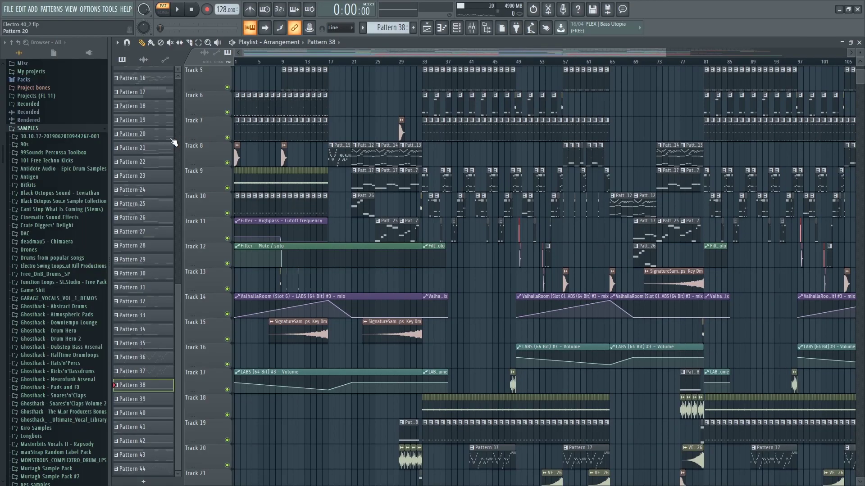
Examine the intro and overall track layout of the Electro 40_2 arrangement
{"action": "scroll", "coordinate": [199, 133], "scroll_direction": "up", "scroll_amount": 5}
{"action": "scroll", "coordinate": [322, 150], "scroll_direction": "up", "scroll_amount": 4}
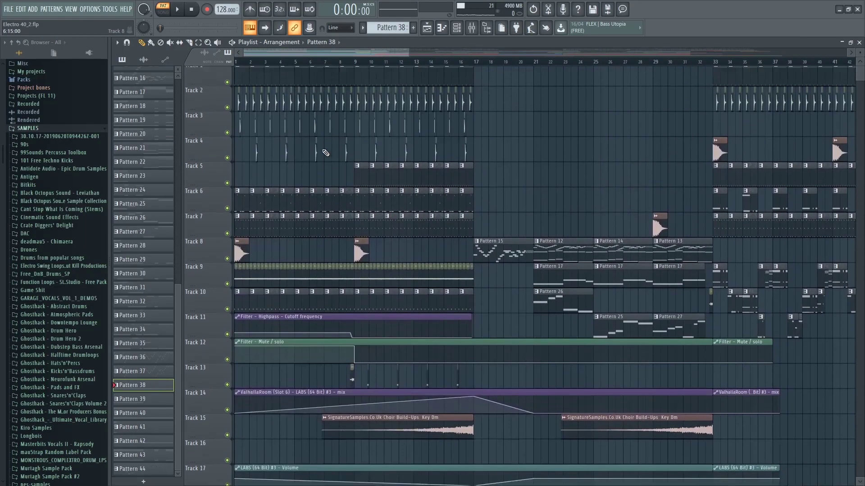
{"action": "scroll", "coordinate": [197, 143], "scroll_direction": "up", "scroll_amount": 2}
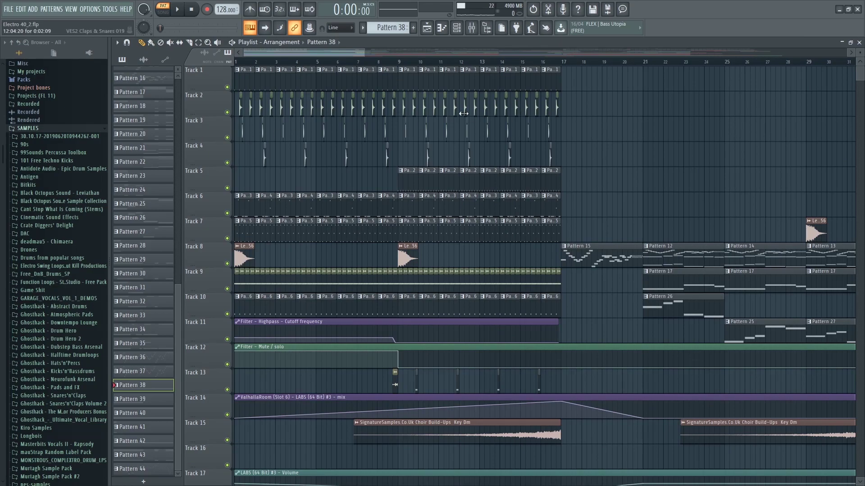
{"action": "scroll", "coordinate": [359, 156], "scroll_direction": "down", "scroll_amount": 6}
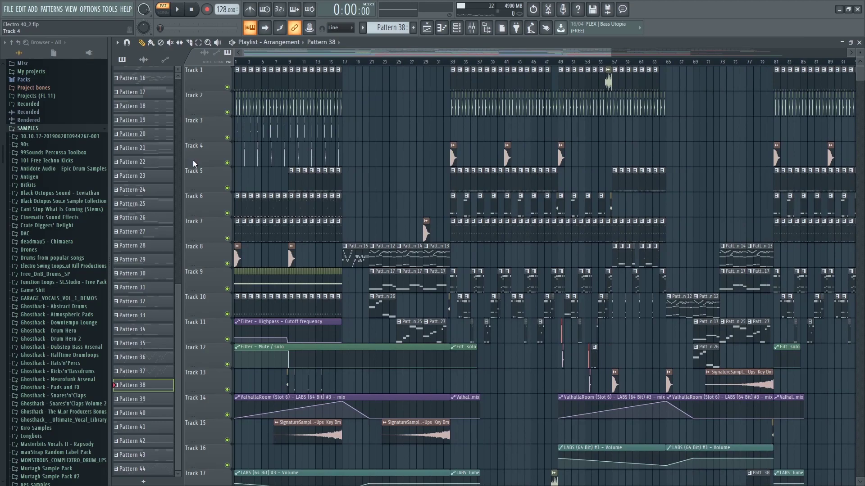
{"action": "scroll", "coordinate": [449, 61], "scroll_direction": "up", "scroll_amount": 6}
Play the Electro 40_2 arrangement from bar 57 and stop after a few bars
{"action": "left_click_drag", "start_coordinate": [449, 53], "coordinate": [531, 55]}
{"action": "left_click", "coordinate": [505, 62]}
{"action": "key", "text": "space"}
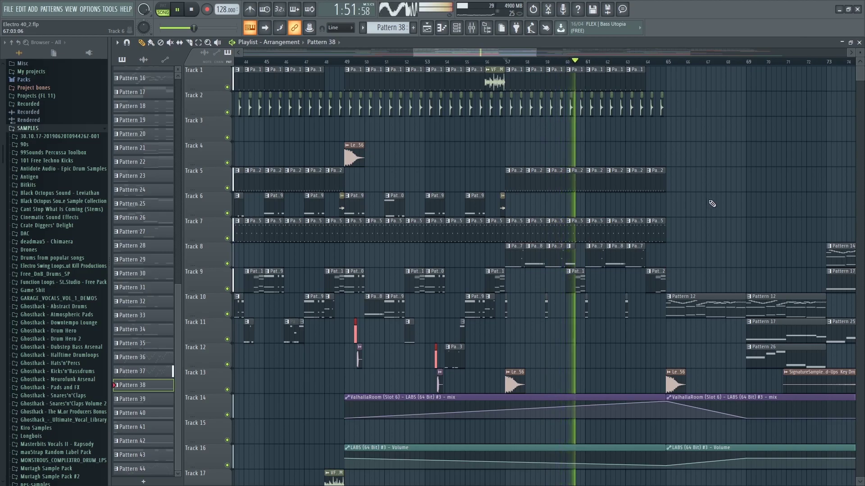
{"action": "key", "text": "space"}
Play the intro from bar 9 into the breakdown at bar 17 and stop playback
{"action": "left_click_drag", "start_coordinate": [455, 51], "coordinate": [284, 48]}
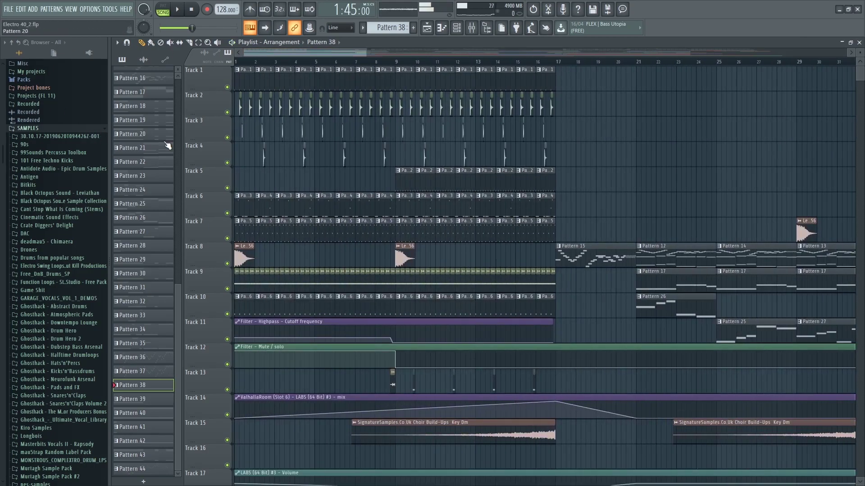
{"action": "scroll", "coordinate": [175, 155], "scroll_direction": "up", "scroll_amount": 2}
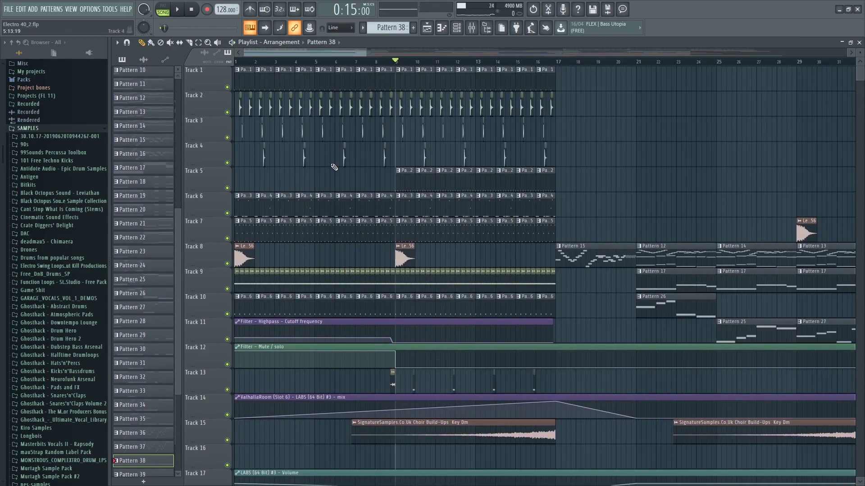
{"action": "scroll", "coordinate": [335, 167], "scroll_direction": "up", "scroll_amount": 3}
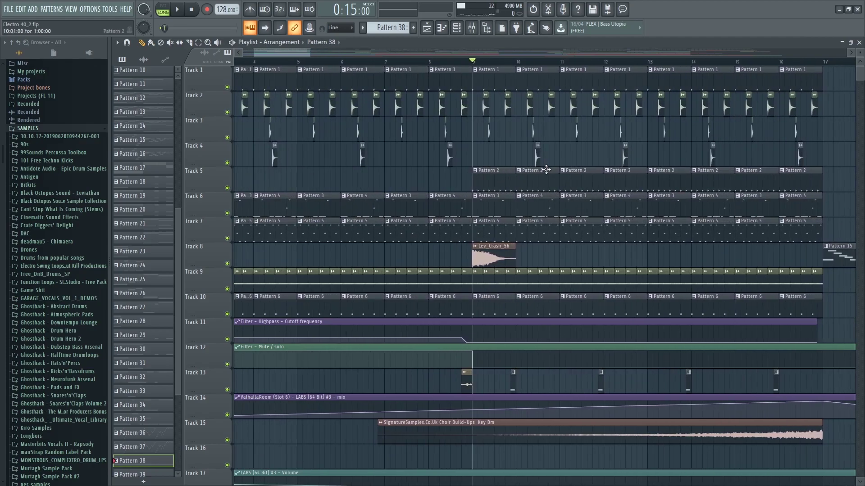
{"action": "key", "text": "space"}
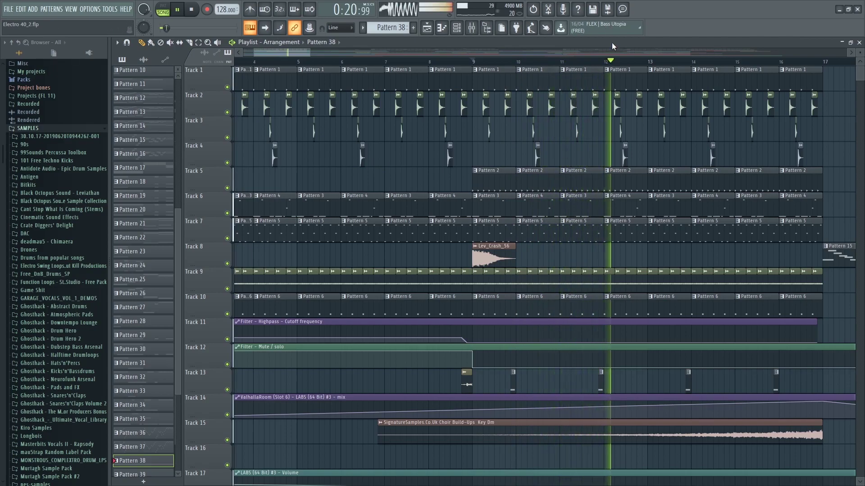
{"action": "scroll", "coordinate": [352, 159], "scroll_direction": "down", "scroll_amount": 3}
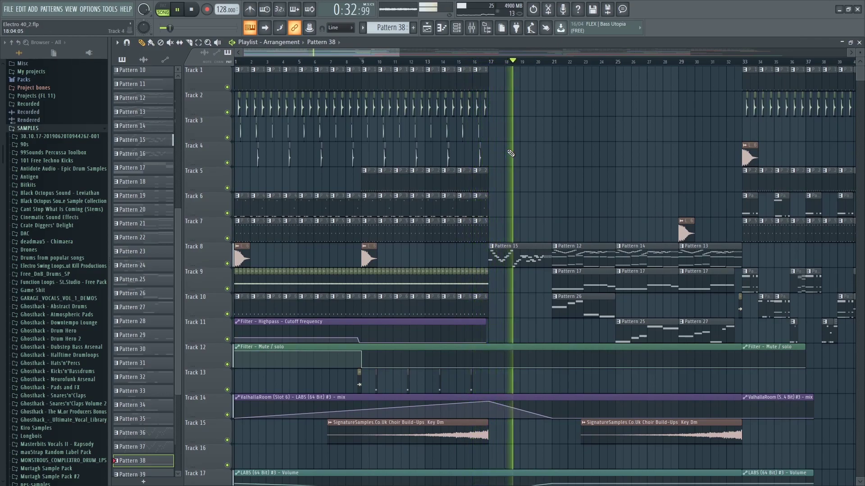
{"action": "key", "text": "space"}
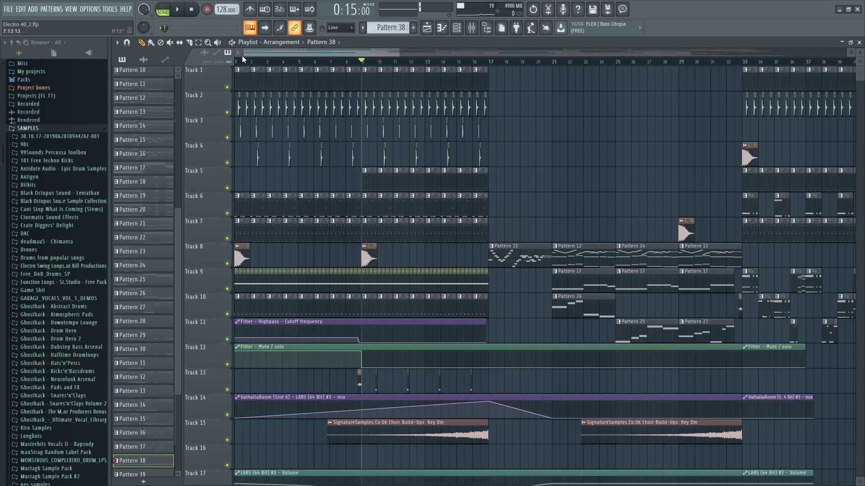
Compare the drop section starting at bar 33 with the layers of the intro
{"action": "scroll", "coordinate": [424, 150], "scroll_direction": "right", "scroll_amount": 6}
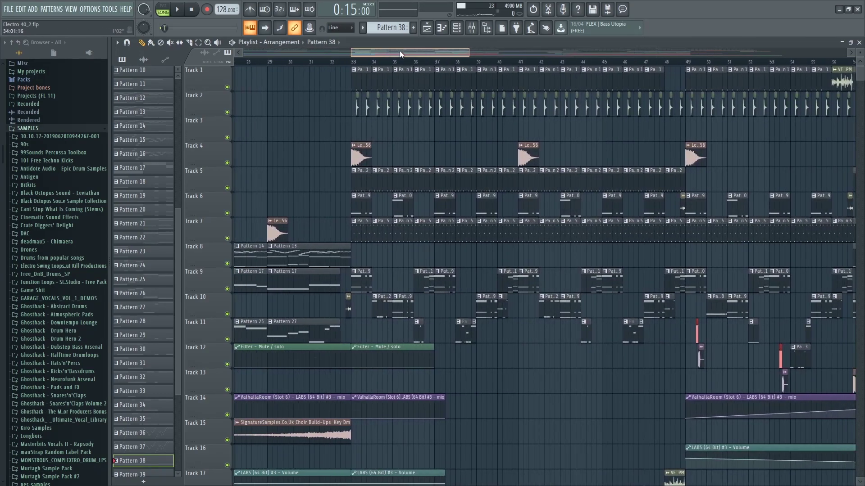
{"action": "left_click_drag", "start_coordinate": [392, 55], "coordinate": [283, 56]}
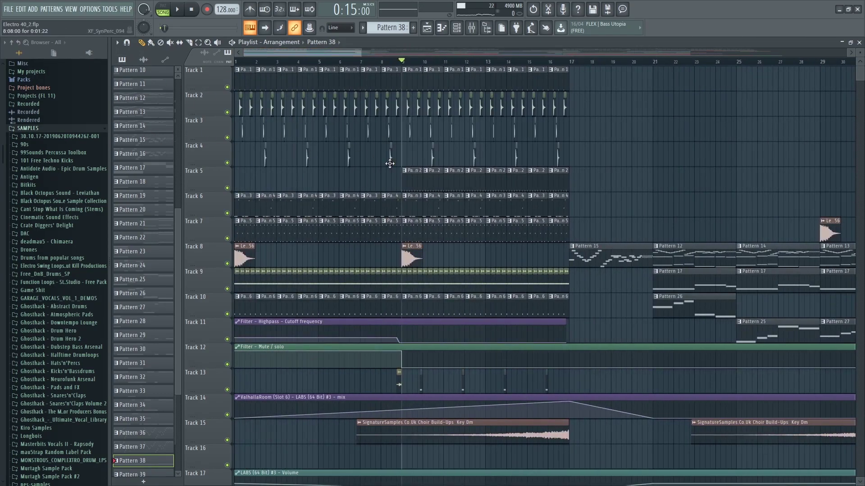
{"action": "scroll", "coordinate": [288, 153], "scroll_direction": "up", "scroll_amount": 1}
{"action": "scroll", "coordinate": [488, 169], "scroll_direction": "down", "scroll_amount": 3}
{"action": "scroll", "coordinate": [450, 172], "scroll_direction": "down", "scroll_amount": 4}
{"action": "scroll", "coordinate": [250, 148], "scroll_direction": "up", "scroll_amount": 4}
{"action": "scroll", "coordinate": [250, 149], "scroll_direction": "up", "scroll_amount": 1}
Inspect Pattern 4's Serum notes in the piano roll, and close the editor, plugin and channel rack windows
{"action": "double_click", "coordinate": [294, 97]}
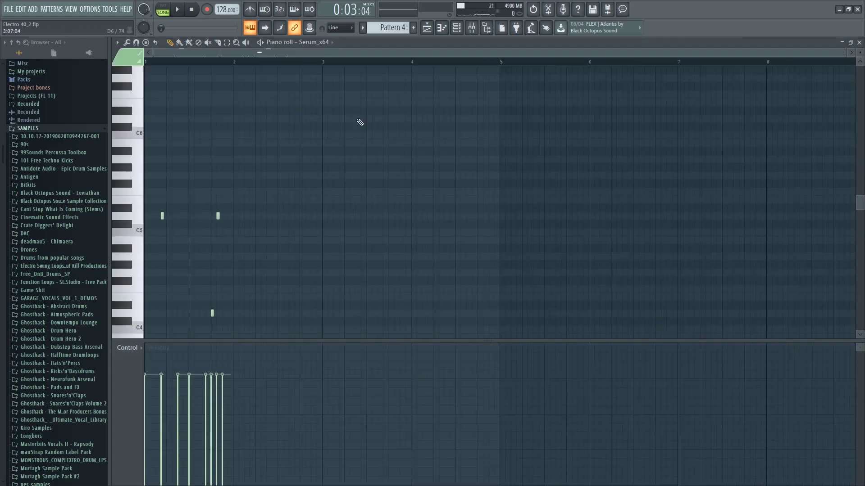
{"action": "left_click", "coordinate": [859, 42]}
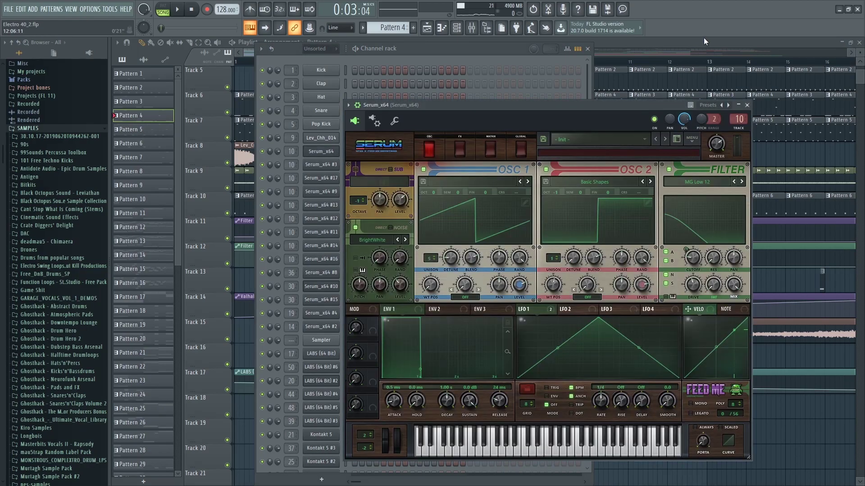
{"action": "left_click", "coordinate": [703, 40]}
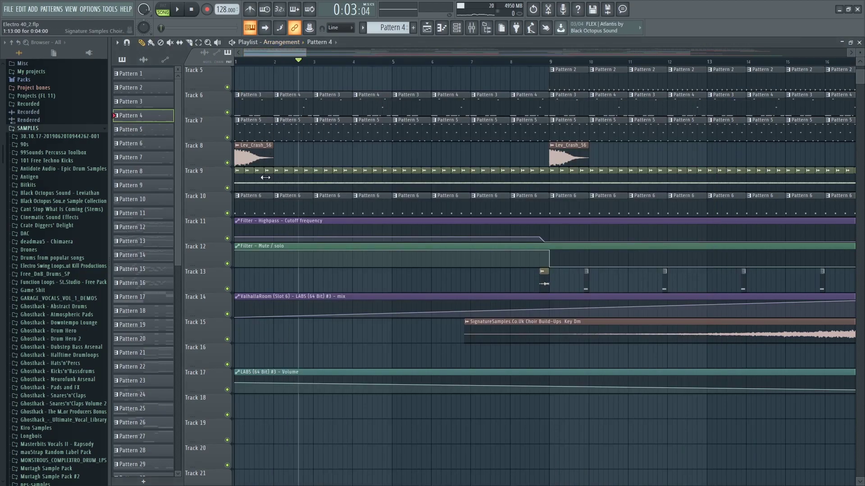
Play the intro through the highpass filter and mute automation change around bar 9, and stop playback
{"action": "scroll", "coordinate": [243, 191], "scroll_direction": "down", "scroll_amount": 2}
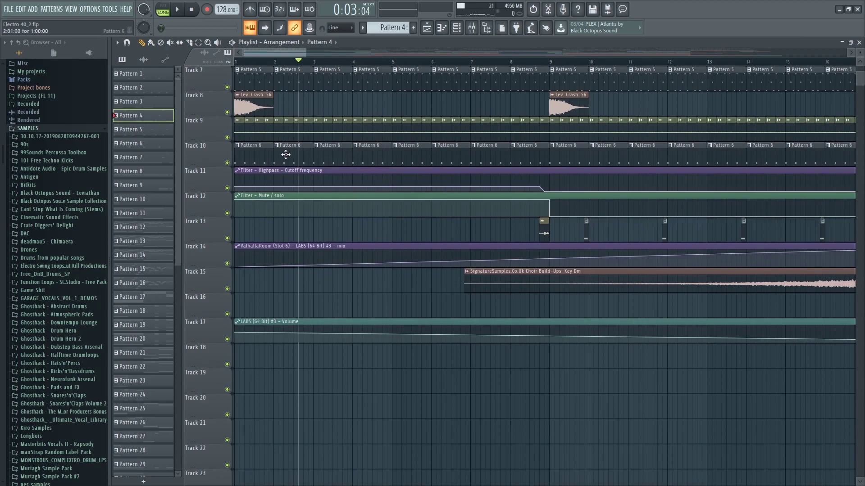
{"action": "scroll", "coordinate": [289, 155], "scroll_direction": "up", "scroll_amount": 4}
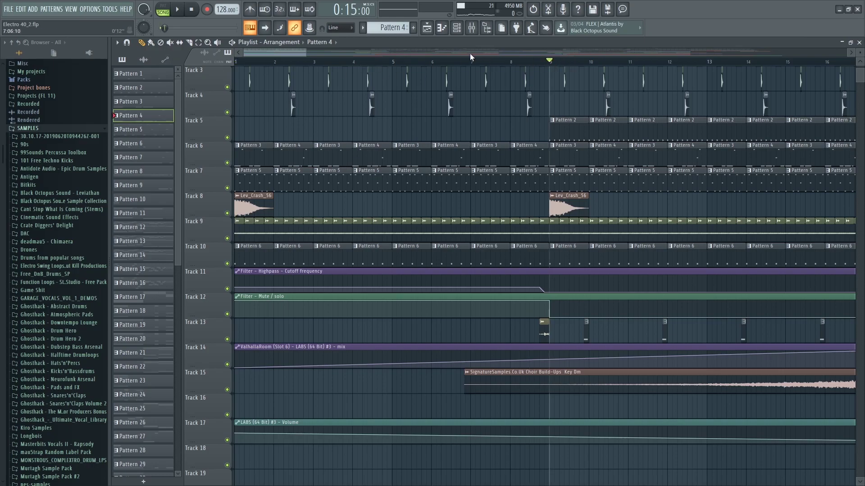
{"action": "key", "text": "space"}
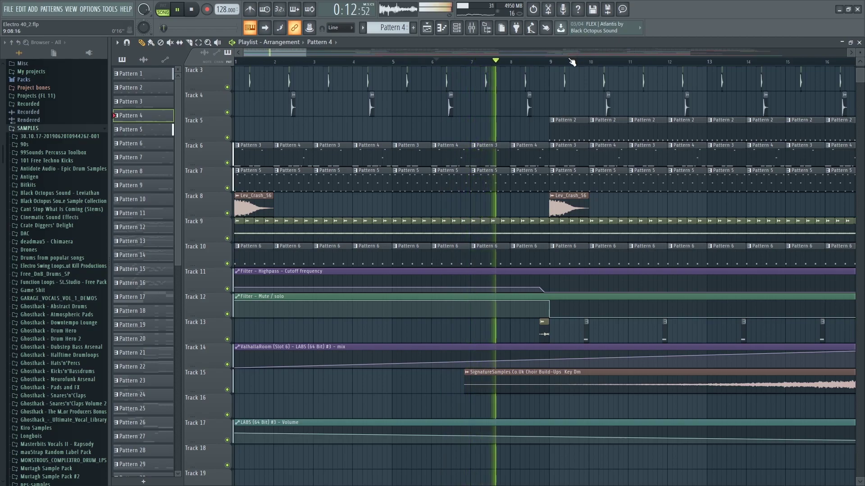
{"action": "scroll", "coordinate": [571, 56], "scroll_direction": "up", "scroll_amount": 2}
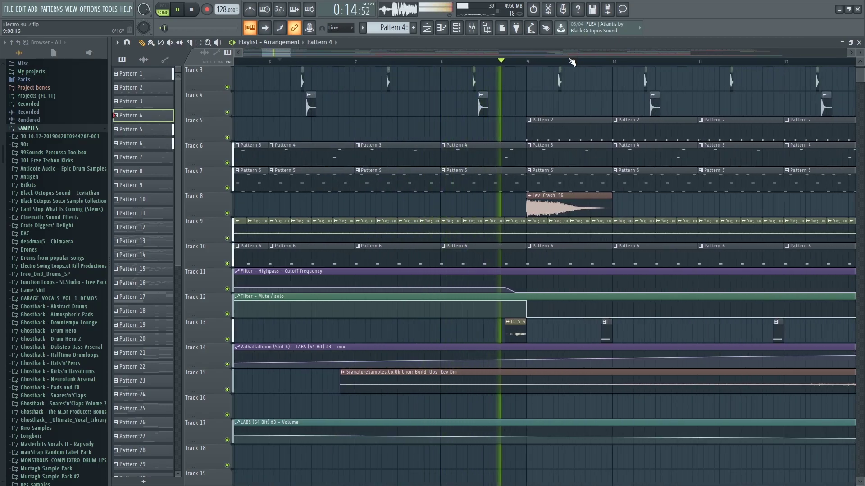
{"action": "scroll", "coordinate": [572, 62], "scroll_direction": "down", "scroll_amount": 3}
{"action": "scroll", "coordinate": [572, 61], "scroll_direction": "down", "scroll_amount": 3}
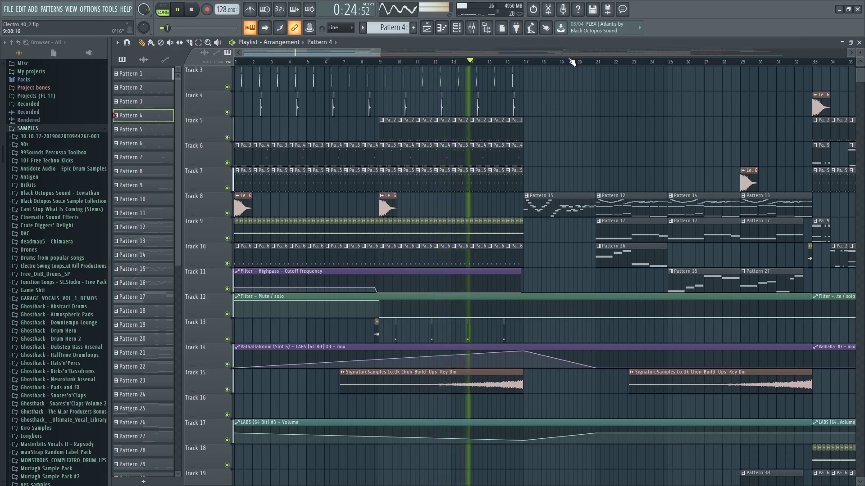
{"action": "key", "text": "space"}
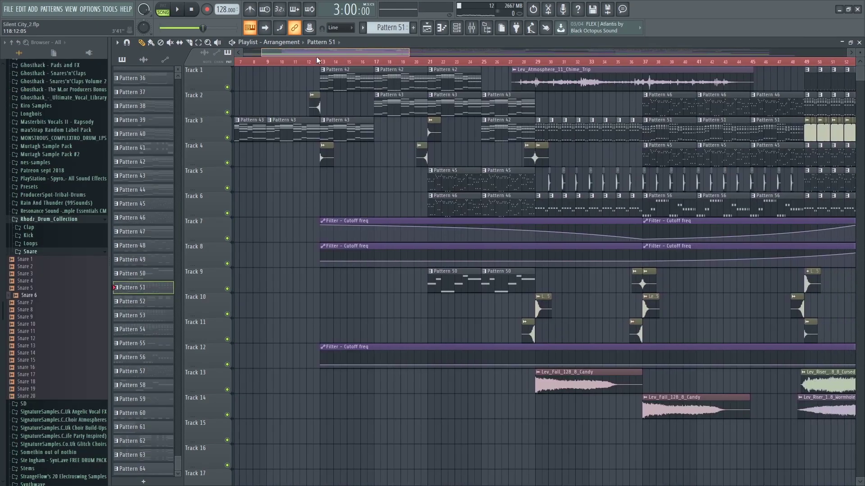
Play the intro from just before bar 5 through the first Pattern 43 clip, and stop playback
{"action": "left_click_drag", "start_coordinate": [317, 58], "coordinate": [267, 59]}
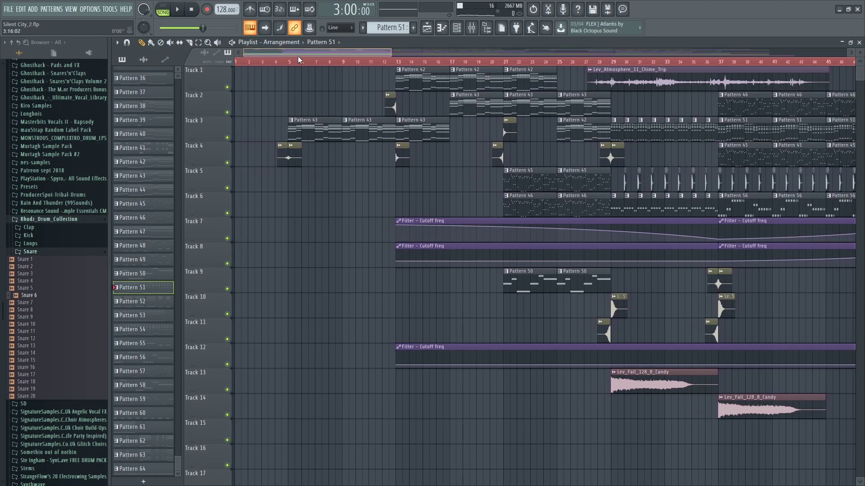
{"action": "scroll", "coordinate": [355, 62], "scroll_direction": "down", "scroll_amount": 6}
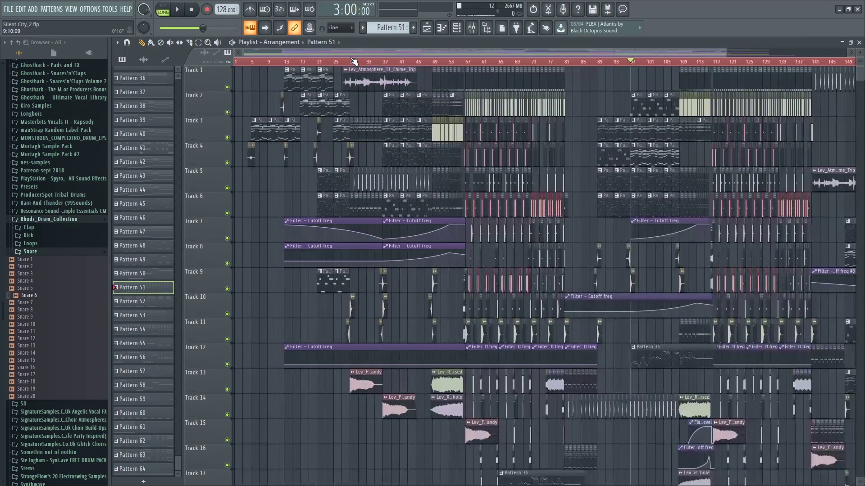
{"action": "scroll", "coordinate": [238, 67], "scroll_direction": "up", "scroll_amount": 3}
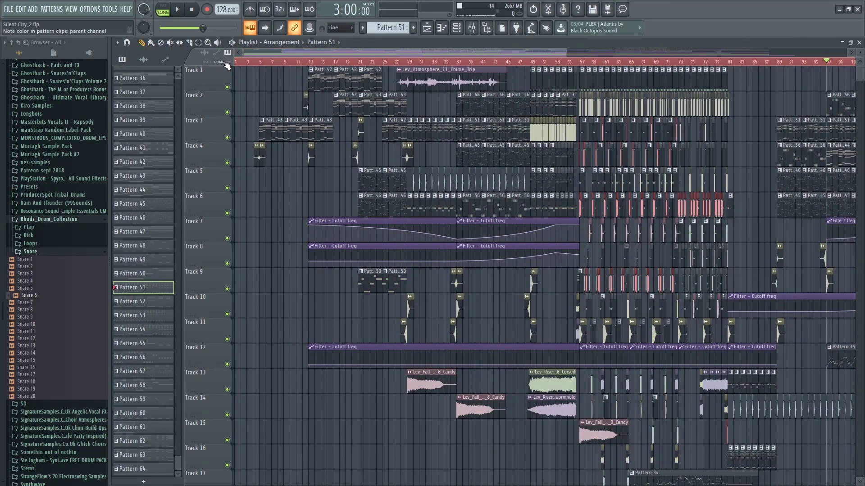
{"action": "scroll", "coordinate": [241, 64], "scroll_direction": "up", "scroll_amount": 4}
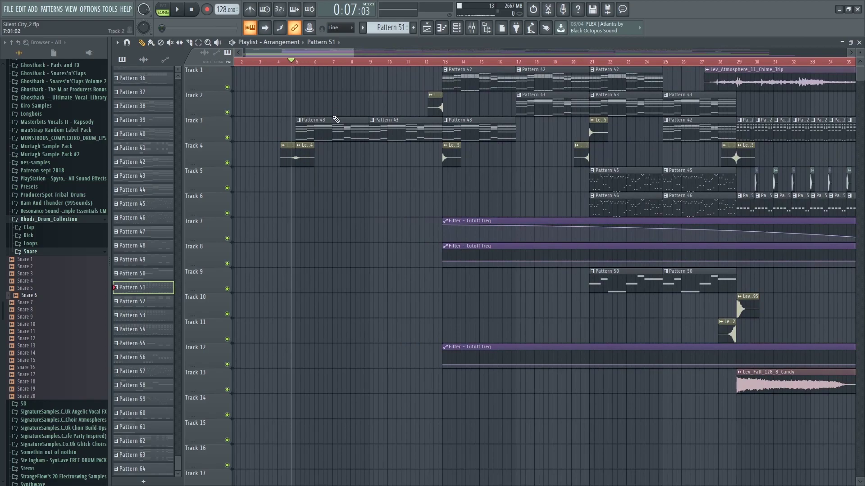
{"action": "key", "text": "space"}
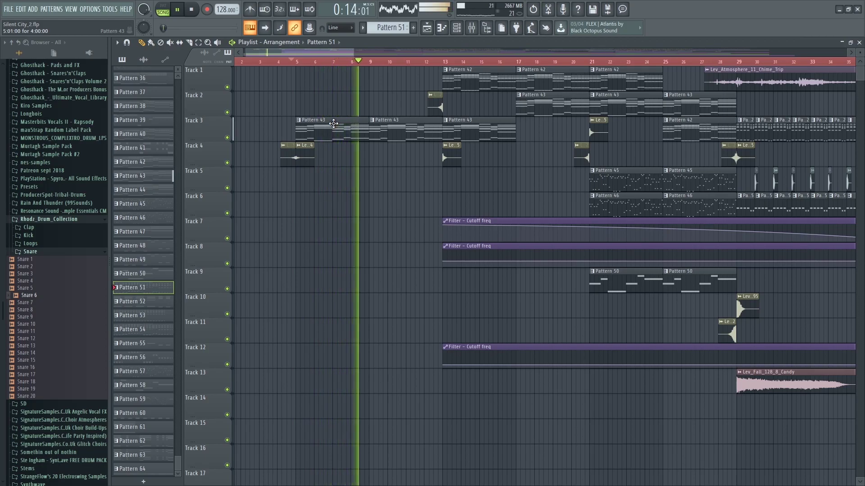
{"action": "key", "text": "space"}
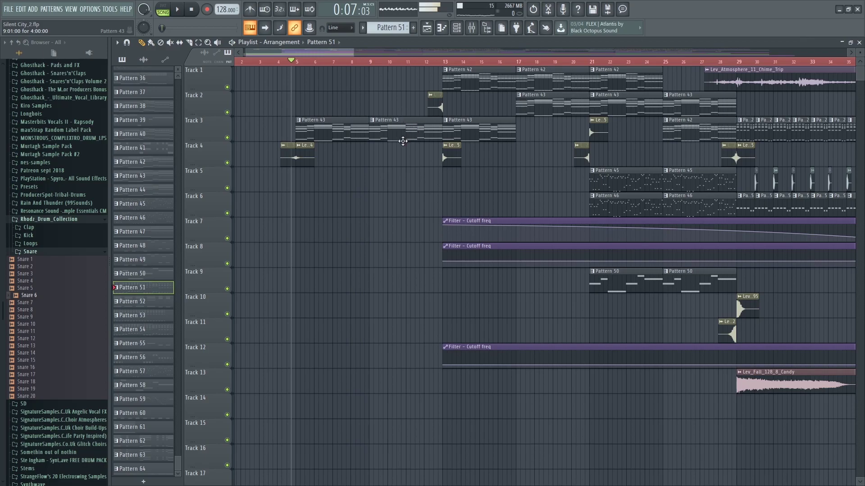
Play the section starting at bar 21, where Patterns 45, 46 and 50 enter, and stop playback
{"action": "scroll", "coordinate": [574, 106], "scroll_direction": "down", "scroll_amount": 3}
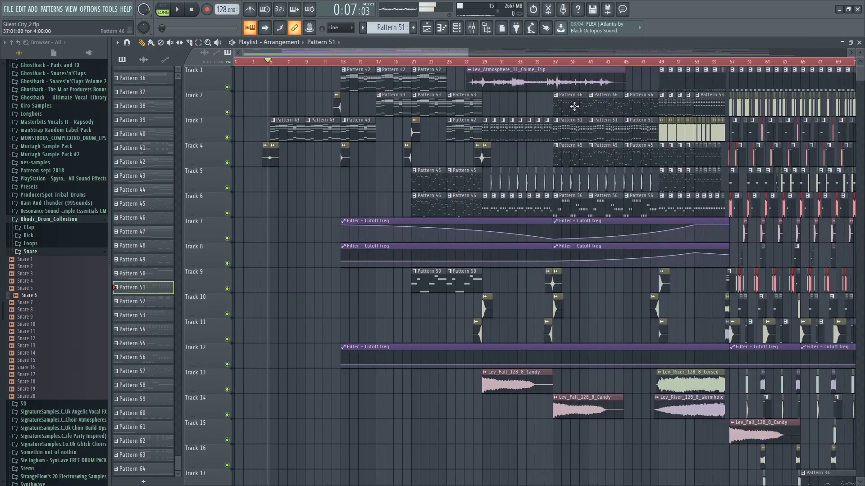
{"action": "left_click", "coordinate": [419, 66]}
{"action": "key", "text": "space"}
{"action": "scroll", "coordinate": [468, 66], "scroll_direction": "up", "scroll_amount": 3}
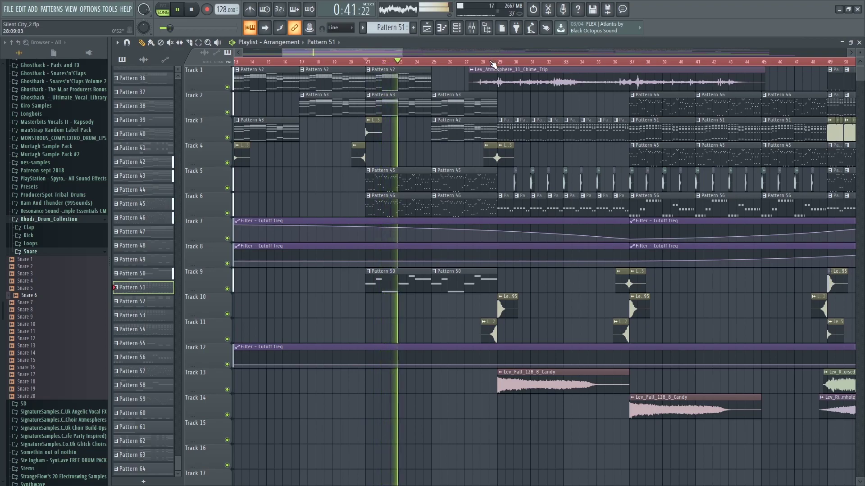
{"action": "scroll", "coordinate": [493, 65], "scroll_direction": "down", "scroll_amount": 2}
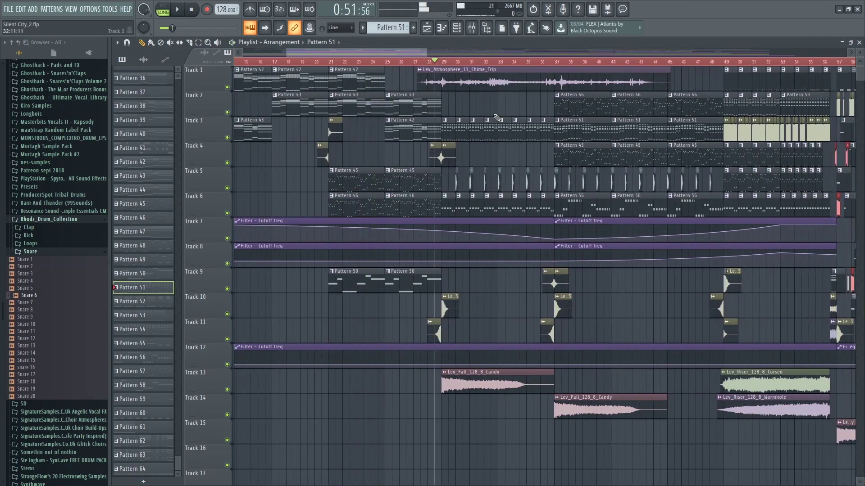
Play the transition into bar 29, jump to the section at bar 37, and stop playback
{"action": "scroll", "coordinate": [581, 121], "scroll_direction": "up", "scroll_amount": 3}
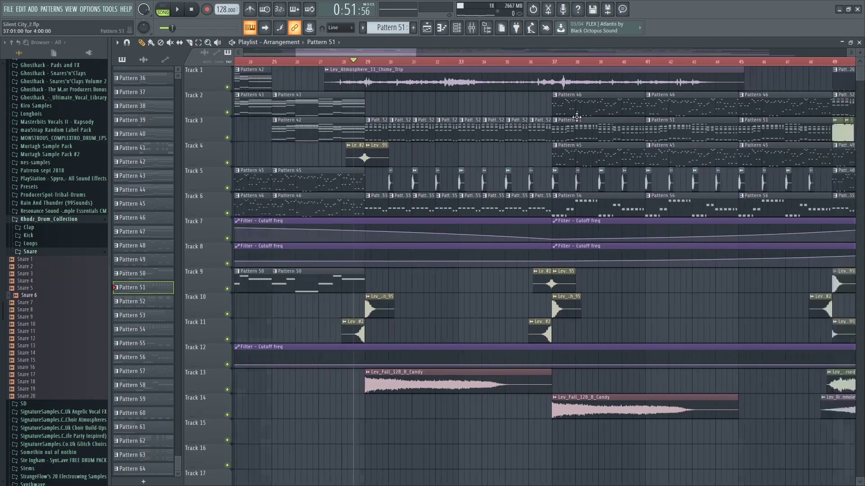
{"action": "scroll", "coordinate": [581, 121], "scroll_direction": "down", "scroll_amount": 3}
{"action": "scroll", "coordinate": [467, 65], "scroll_direction": "up", "scroll_amount": 2}
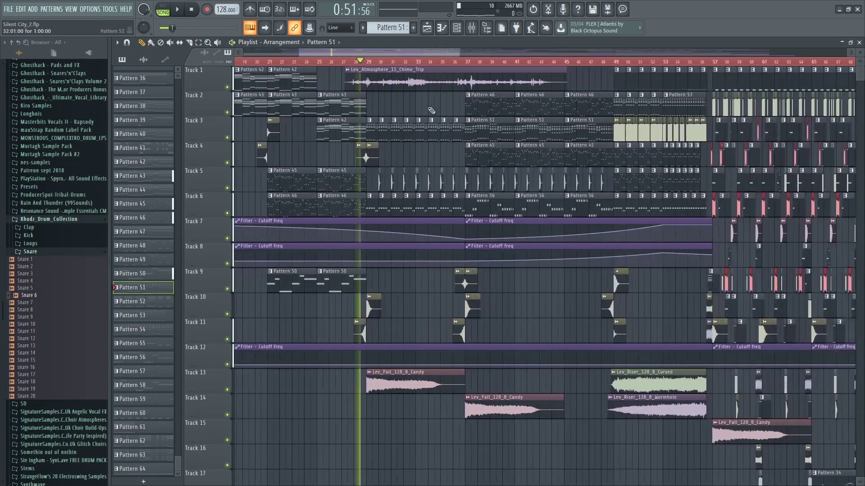
{"action": "key", "text": "space"}
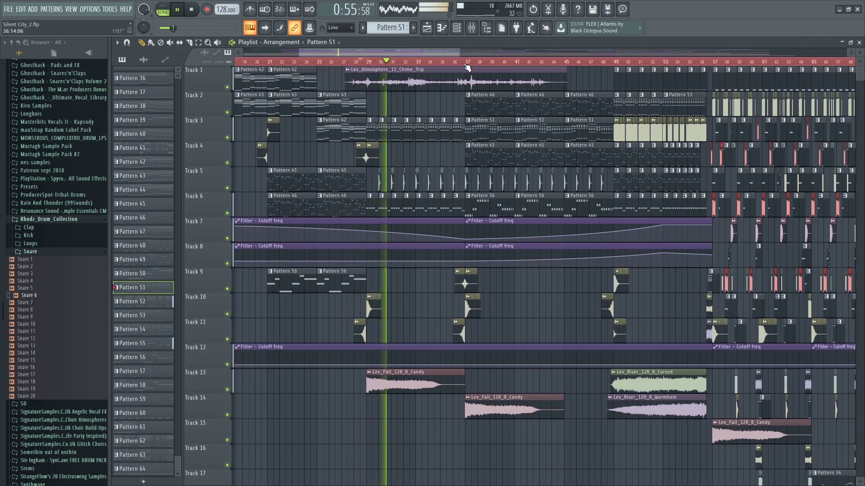
{"action": "left_click", "coordinate": [467, 63]}
{"action": "left_click_drag", "start_coordinate": [409, 51], "coordinate": [350, 51]}
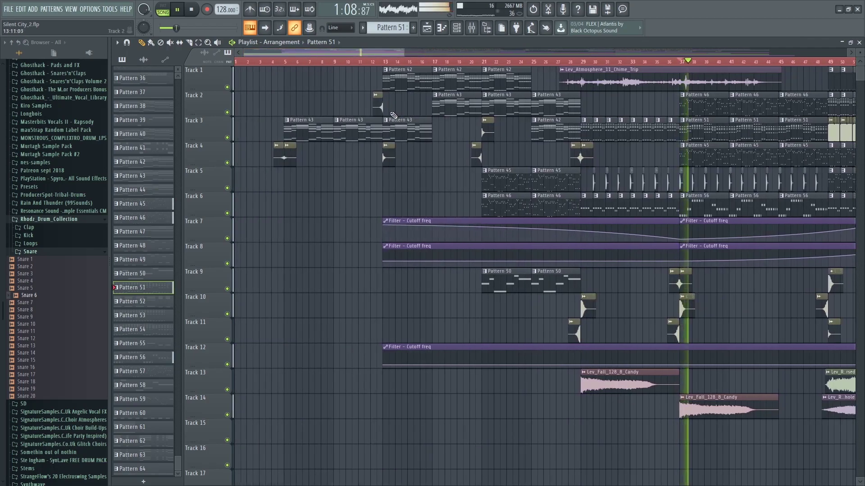
{"action": "key", "text": "space"}
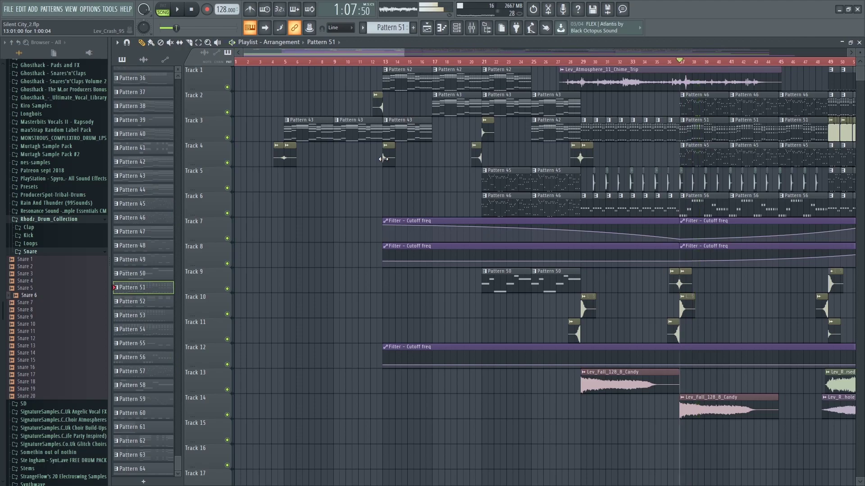
Review how the intro and breakdown layers build up from bar 1 toward the first drop
{"action": "left_click_drag", "start_coordinate": [334, 54], "coordinate": [309, 62]}
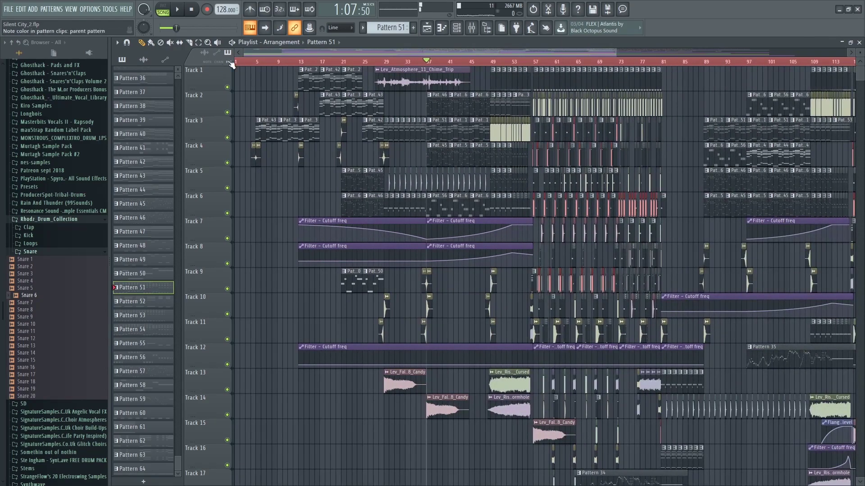
{"action": "scroll", "coordinate": [245, 64], "scroll_direction": "up", "scroll_amount": 5}
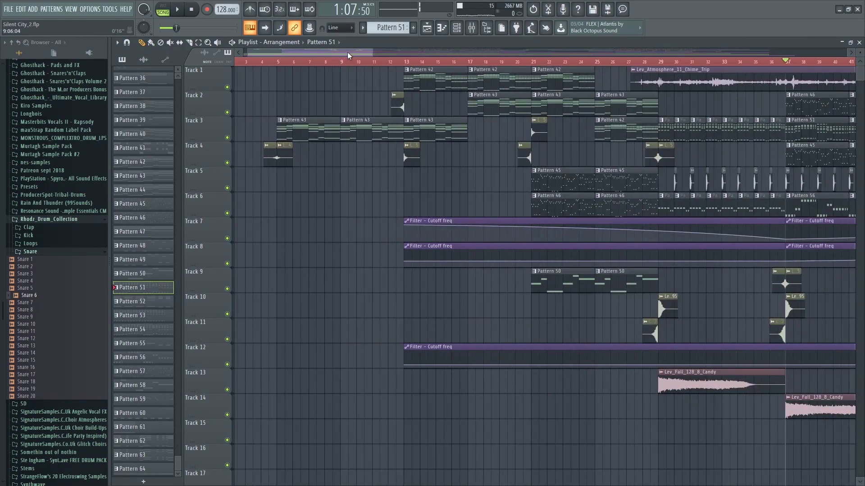
{"action": "left_click_drag", "start_coordinate": [348, 53], "coordinate": [274, 53]}
{"action": "left_click", "coordinate": [231, 63]}
{"action": "left_click_drag", "start_coordinate": [335, 51], "coordinate": [314, 57]}
{"action": "scroll", "coordinate": [328, 64], "scroll_direction": "down", "scroll_amount": 3}
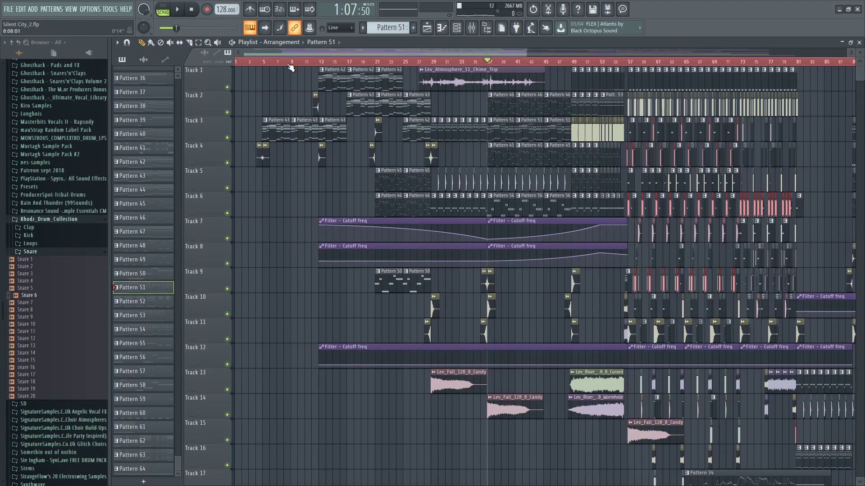
{"action": "scroll", "coordinate": [313, 56], "scroll_direction": "up", "scroll_amount": 2}
{"action": "left_click_drag", "start_coordinate": [261, 50], "coordinate": [294, 59]}
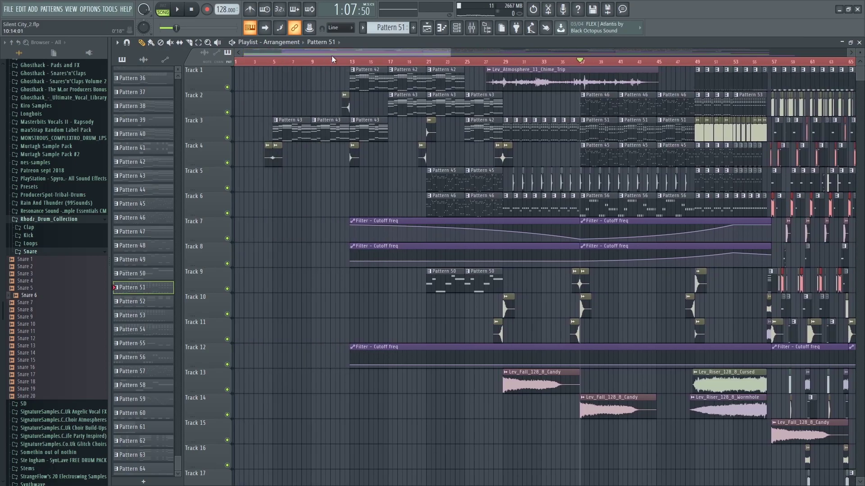
Survey the whole arrangement and examine the build-up layers between bars 37 and 57
{"action": "left_click_drag", "start_coordinate": [333, 59], "coordinate": [613, 60]}
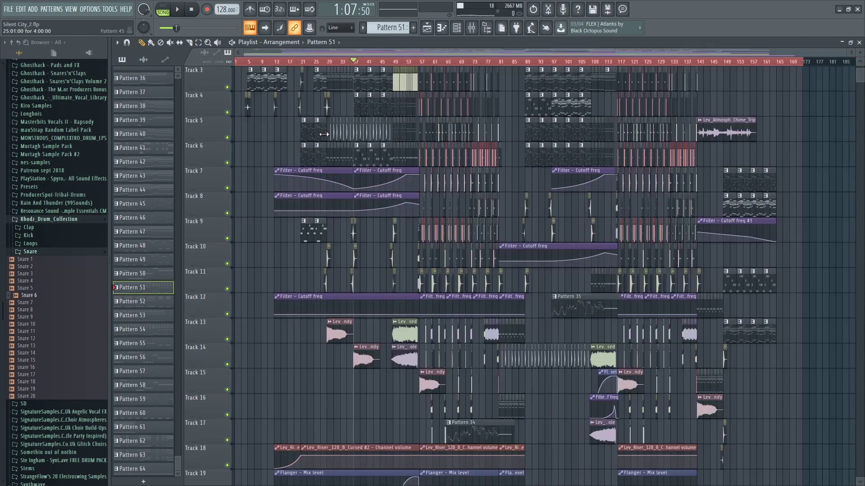
{"action": "scroll", "coordinate": [362, 121], "scroll_direction": "up", "scroll_amount": 5}
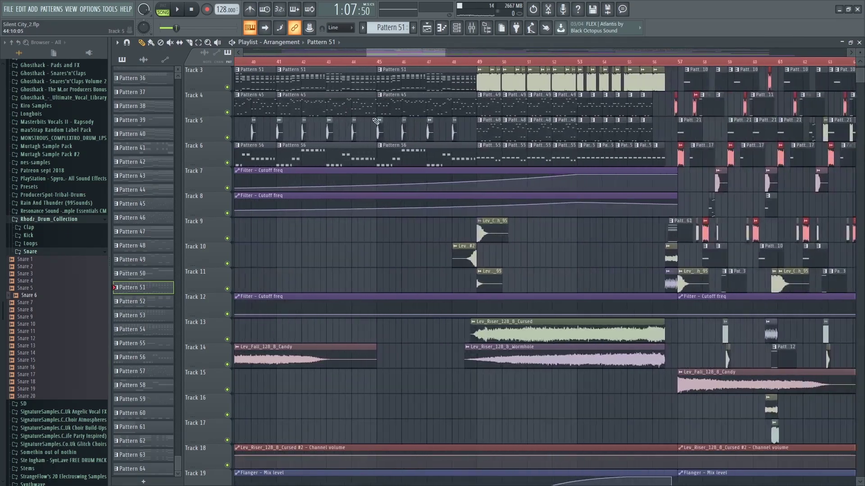
{"action": "left_click_drag", "start_coordinate": [416, 53], "coordinate": [401, 50]}
{"action": "scroll", "coordinate": [422, 115], "scroll_direction": "up", "scroll_amount": 2}
{"action": "scroll", "coordinate": [370, 112], "scroll_direction": "down", "scroll_amount": 3}
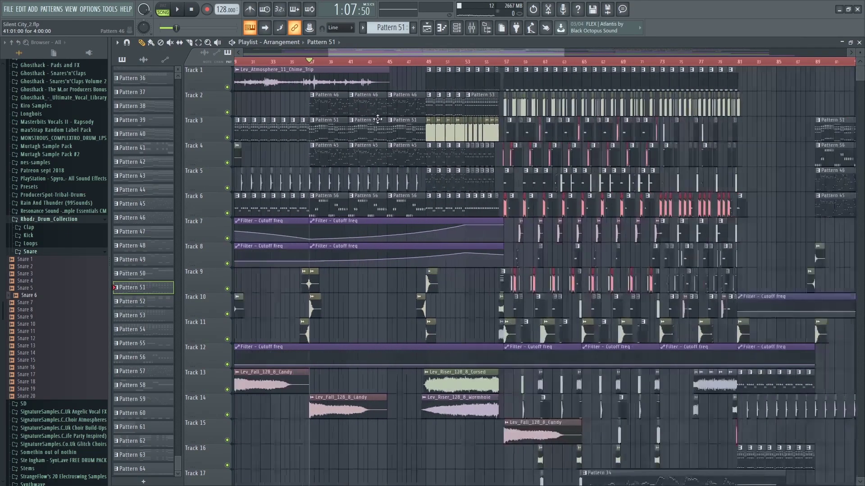
{"action": "scroll", "coordinate": [457, 88], "scroll_direction": "up", "scroll_amount": 3}
{"action": "left_click_drag", "start_coordinate": [450, 52], "coordinate": [431, 50]}
{"action": "scroll", "coordinate": [424, 143], "scroll_direction": "down", "scroll_amount": 9}
{"action": "scroll", "coordinate": [424, 143], "scroll_direction": "up", "scroll_amount": 8}
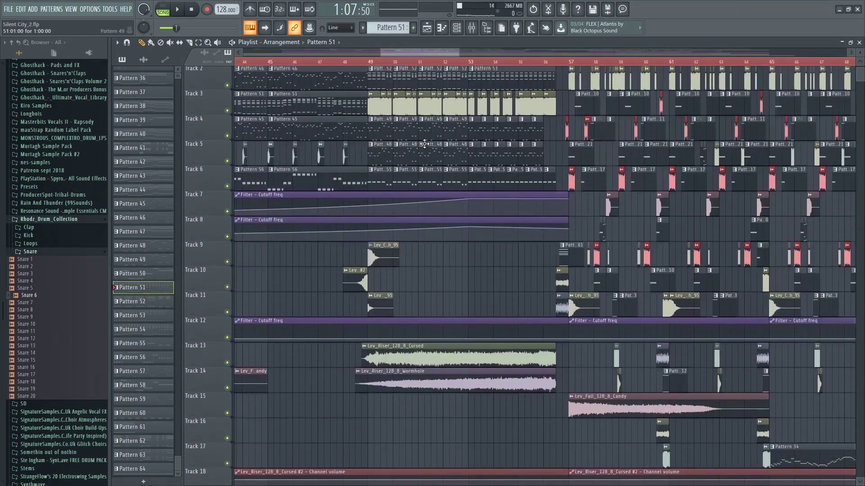
Place the playhead at bar 49 and examine the build-up's risers with the flanger and filter cutoff automation
{"action": "mouse_move", "coordinate": [417, 54]}
{"action": "left_mouse_down"}
{"action": "mouse_move", "coordinate": [393, 57]}
{"action": "mouse_move", "coordinate": [443, 63]}
{"action": "mouse_move", "coordinate": [414, 61]}
{"action": "left_mouse_up"}
{"action": "left_click", "coordinate": [395, 62]}
{"action": "scroll", "coordinate": [526, 178], "scroll_direction": "down", "scroll_amount": 8}
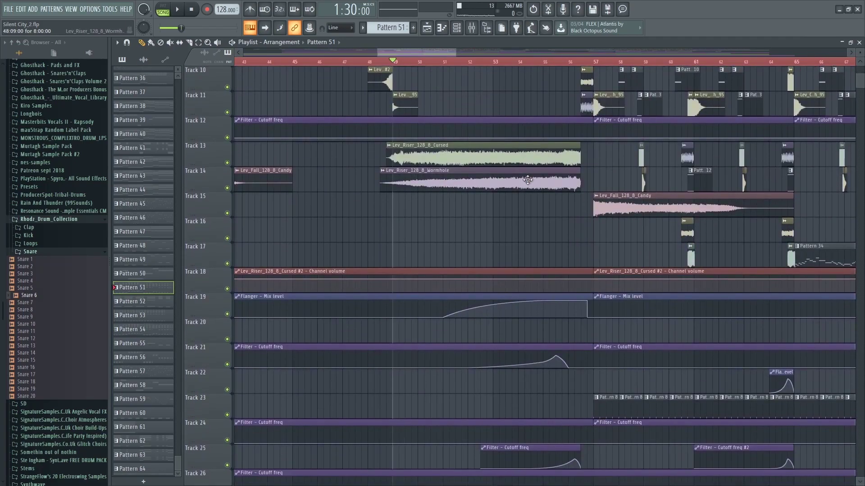
{"action": "scroll", "coordinate": [526, 178], "scroll_direction": "up", "scroll_amount": 9}
{"action": "left_click_drag", "start_coordinate": [416, 48], "coordinate": [425, 65]}
{"action": "scroll", "coordinate": [404, 182], "scroll_direction": "down", "scroll_amount": 8}
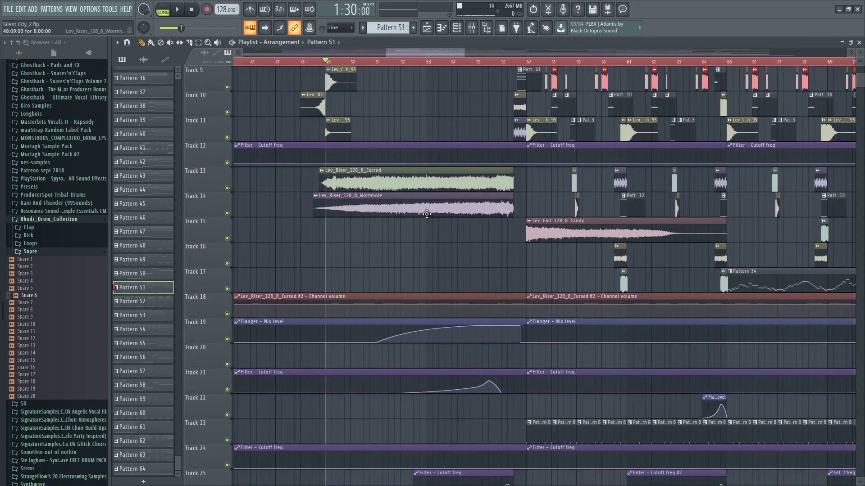
{"action": "scroll", "coordinate": [427, 215], "scroll_direction": "down", "scroll_amount": 4}
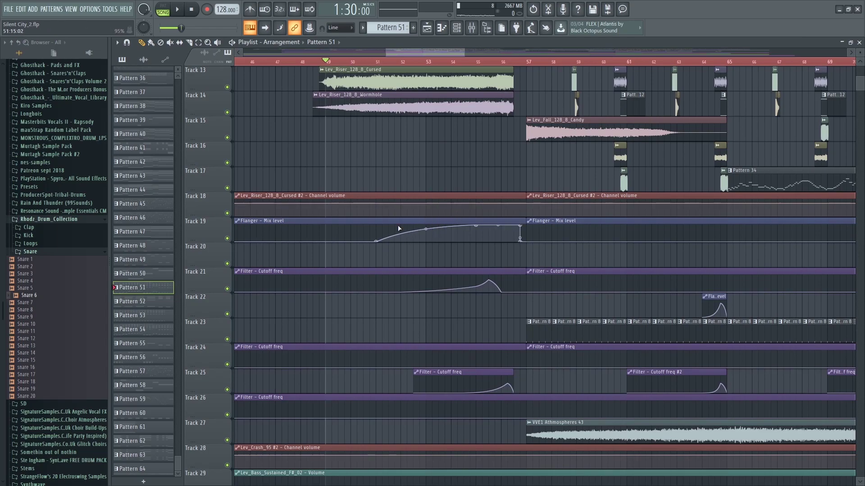
Play the end of the build-up from about bar 53 and stop playback
{"action": "scroll", "coordinate": [414, 221], "scroll_direction": "up", "scroll_amount": 12}
{"action": "scroll", "coordinate": [494, 102], "scroll_direction": "down", "scroll_amount": 13}
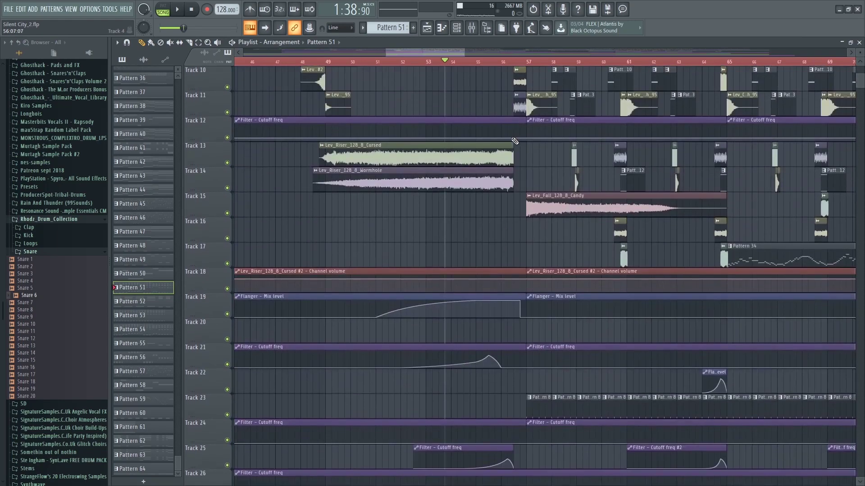
{"action": "key", "text": "space"}
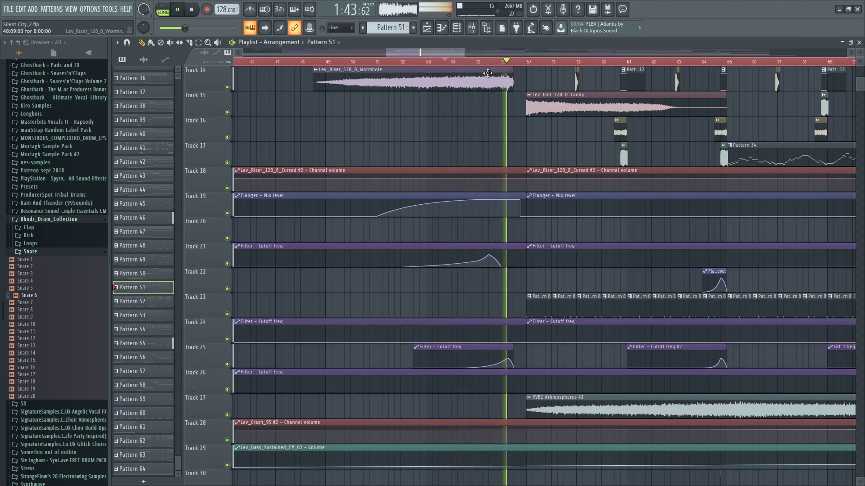
{"action": "key", "text": "space"}
Place the playhead at bar 57 and compare the ends of the risers and automation with the drop's start
{"action": "scroll", "coordinate": [470, 148], "scroll_direction": "down", "scroll_amount": 1}
{"action": "scroll", "coordinate": [469, 147], "scroll_direction": "down", "scroll_amount": 6}
{"action": "left_click_drag", "start_coordinate": [423, 51], "coordinate": [411, 51]}
{"action": "scroll", "coordinate": [639, 84], "scroll_direction": "up", "scroll_amount": 9}
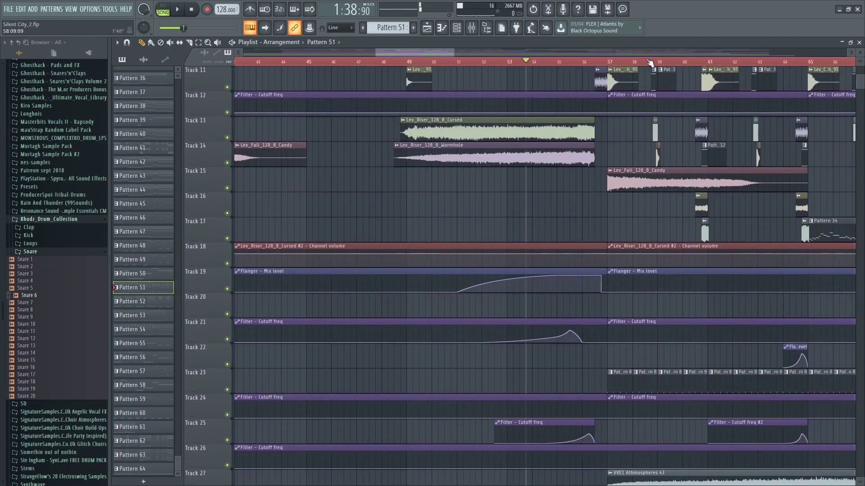
{"action": "scroll", "coordinate": [650, 62], "scroll_direction": "up", "scroll_amount": 3}
{"action": "scroll", "coordinate": [580, 73], "scroll_direction": "up", "scroll_amount": 7}
{"action": "scroll", "coordinate": [603, 116], "scroll_direction": "down", "scroll_amount": 8}
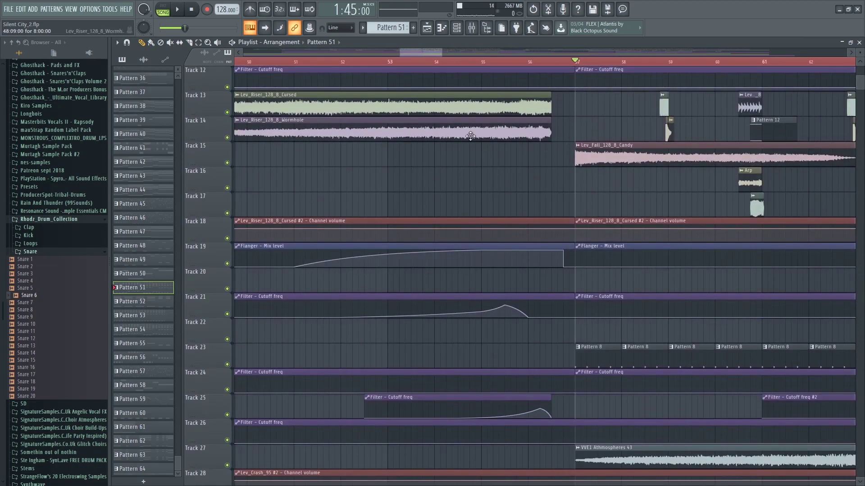
{"action": "scroll", "coordinate": [462, 129], "scroll_direction": "up", "scroll_amount": 7}
Play the transition from bar 55 into the drop, stop playback, and examine the drop's tracks
{"action": "left_click_drag", "start_coordinate": [431, 51], "coordinate": [417, 62]}
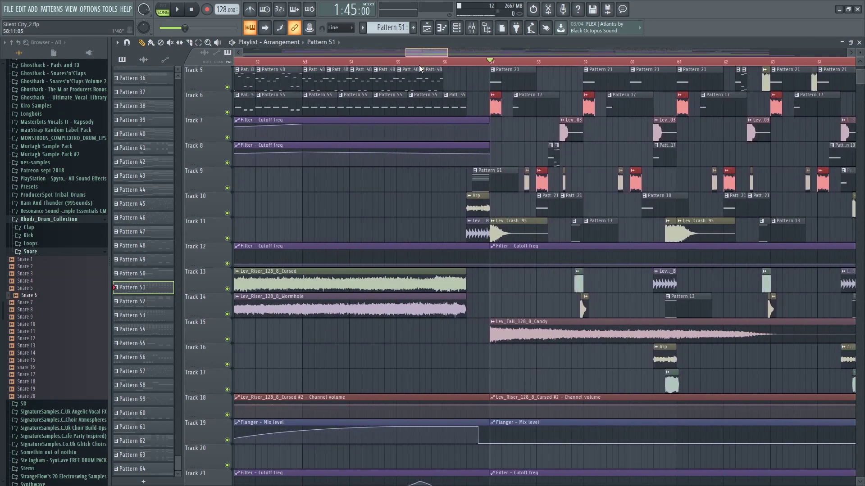
{"action": "left_click", "coordinate": [425, 62]}
{"action": "key", "text": "space"}
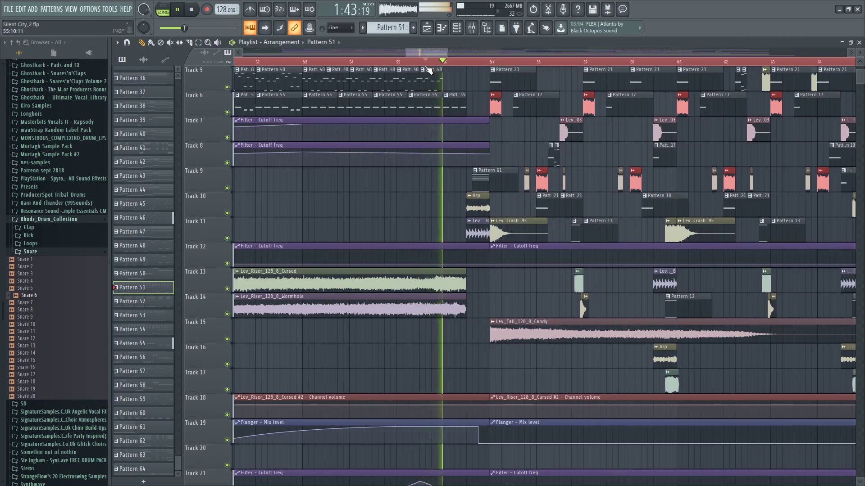
{"action": "left_click_drag", "start_coordinate": [429, 51], "coordinate": [440, 58]}
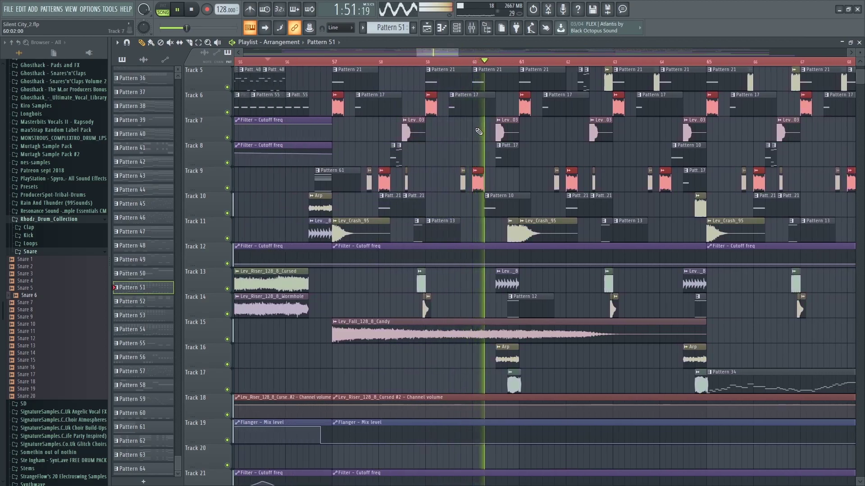
{"action": "scroll", "coordinate": [504, 156], "scroll_direction": "up", "scroll_amount": 4}
{"action": "scroll", "coordinate": [504, 156], "scroll_direction": "up", "scroll_amount": 2}
{"action": "key", "text": "space"}
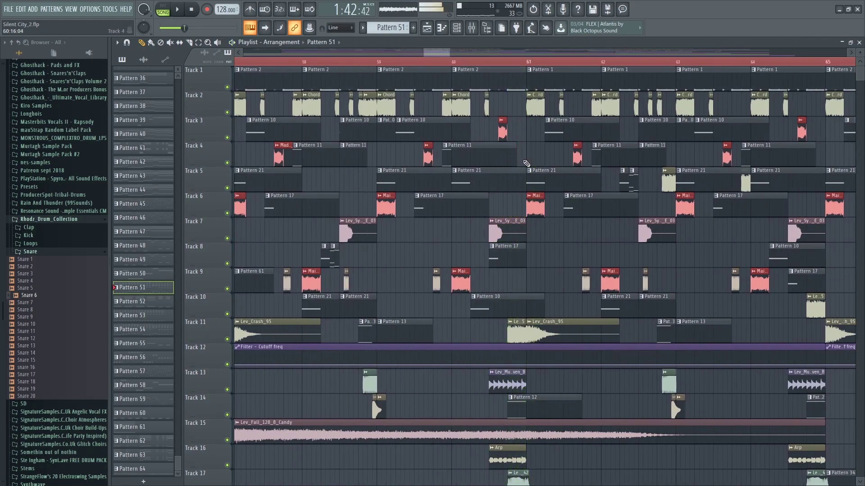
{"action": "scroll", "coordinate": [522, 162], "scroll_direction": "down", "scroll_amount": 5}
{"action": "scroll", "coordinate": [514, 142], "scroll_direction": "up", "scroll_amount": 4}
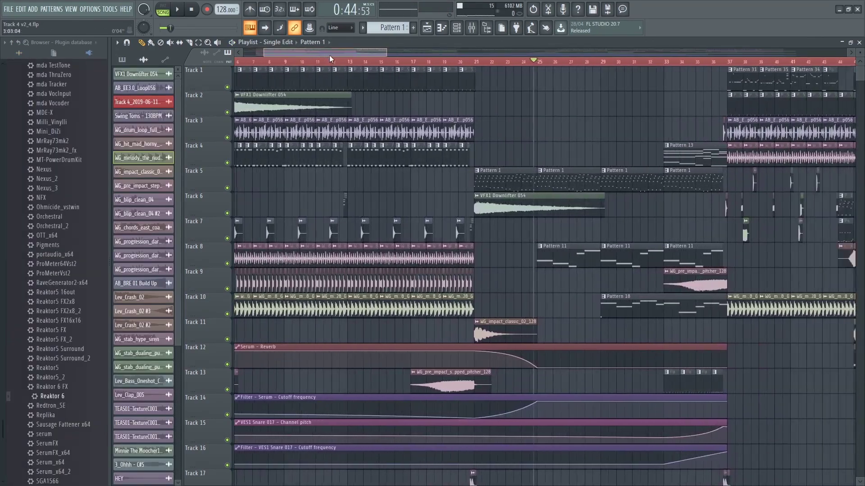
Select Pattern 7 from the arrangement's first section on Track 4 and play it on its own in pattern mode
{"action": "left_click_drag", "start_coordinate": [329, 55], "coordinate": [297, 59]}
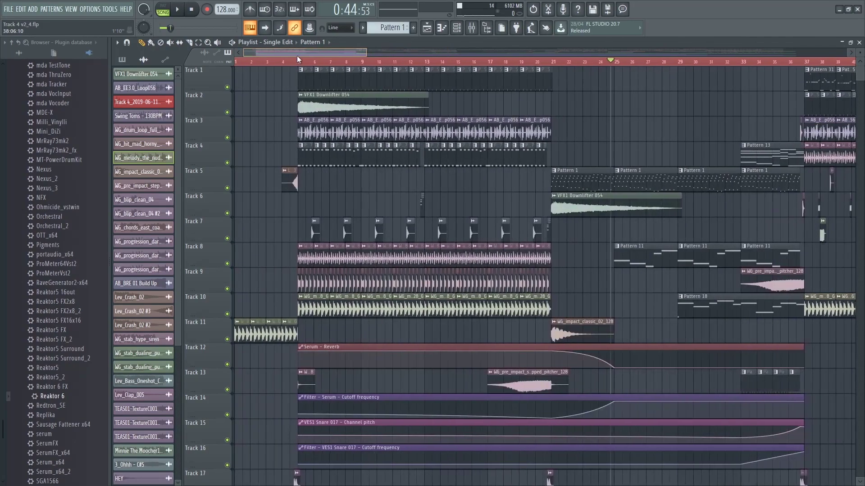
{"action": "left_click", "coordinate": [301, 153]}
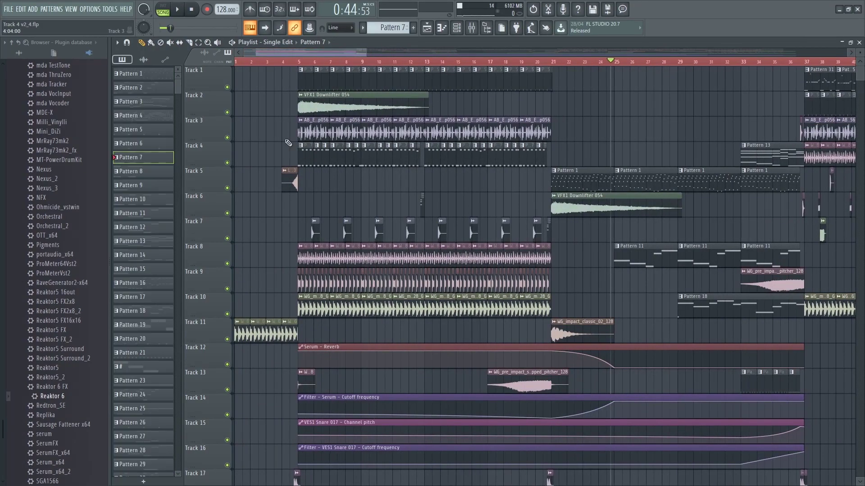
{"action": "left_click", "coordinate": [163, 10]}
{"action": "key", "text": "space"}
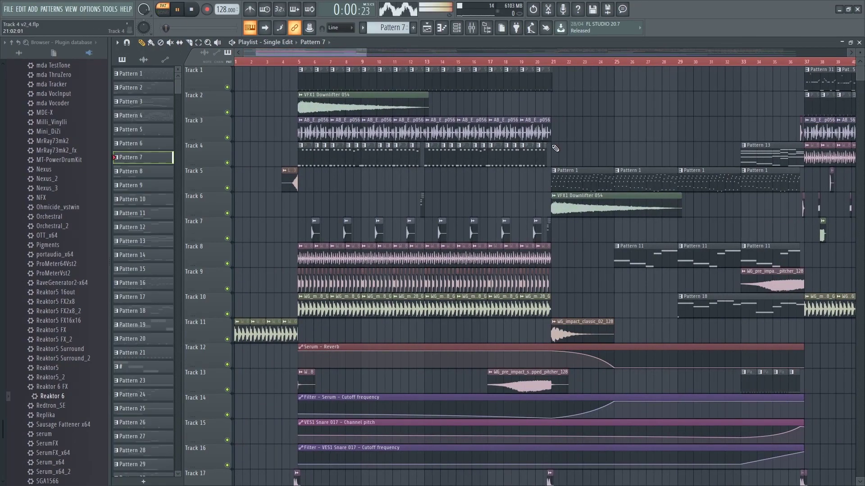
Open the Serum #4 instrument in the channel rack while Pattern 7 plays, examine its settings, and stop playback
{"action": "left_click", "coordinate": [859, 42]}
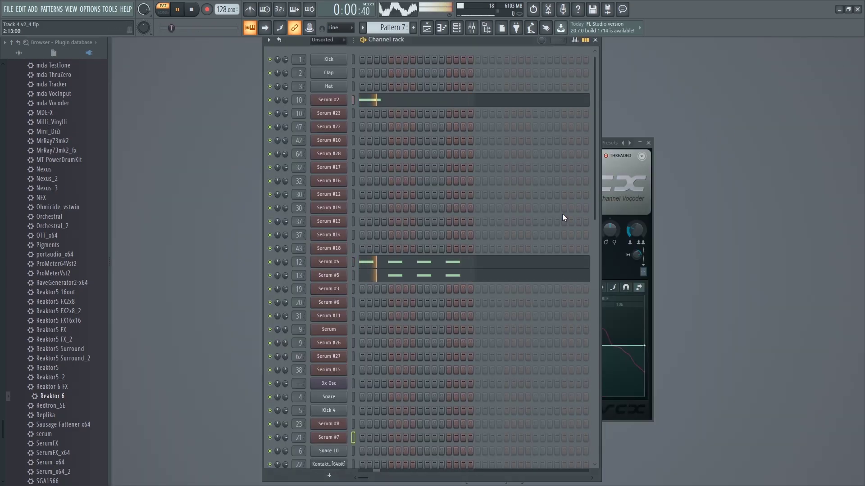
{"action": "left_click", "coordinate": [331, 276]}
{"action": "left_click_drag", "start_coordinate": [811, 269], "coordinate": [653, 152]}
{"action": "left_click", "coordinate": [353, 263]}
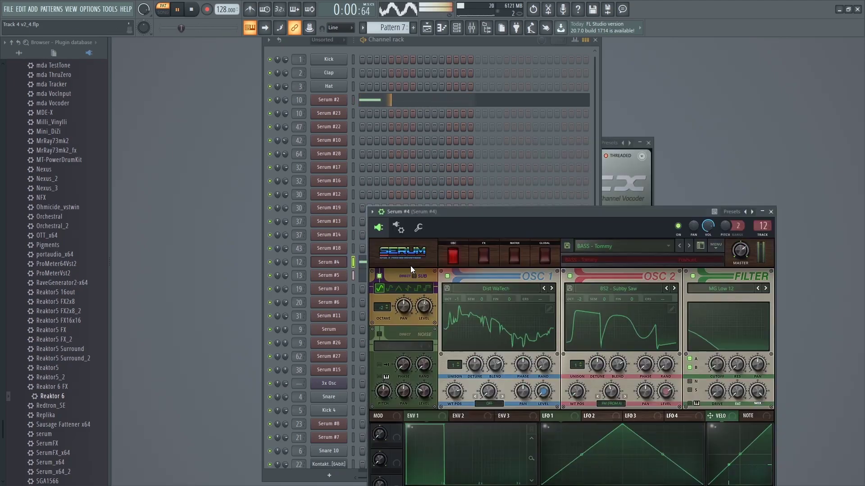
{"action": "left_click_drag", "start_coordinate": [610, 210], "coordinate": [672, 114]}
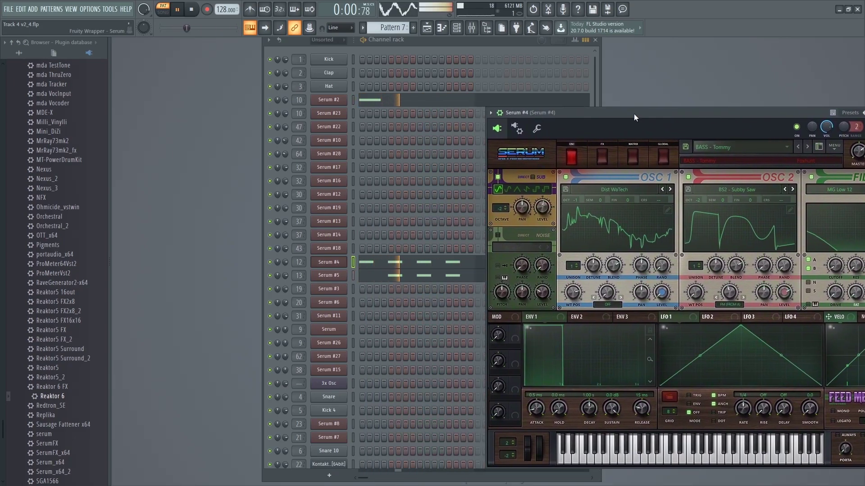
{"action": "left_click", "coordinate": [82, 27]}
{"action": "key", "text": "space"}
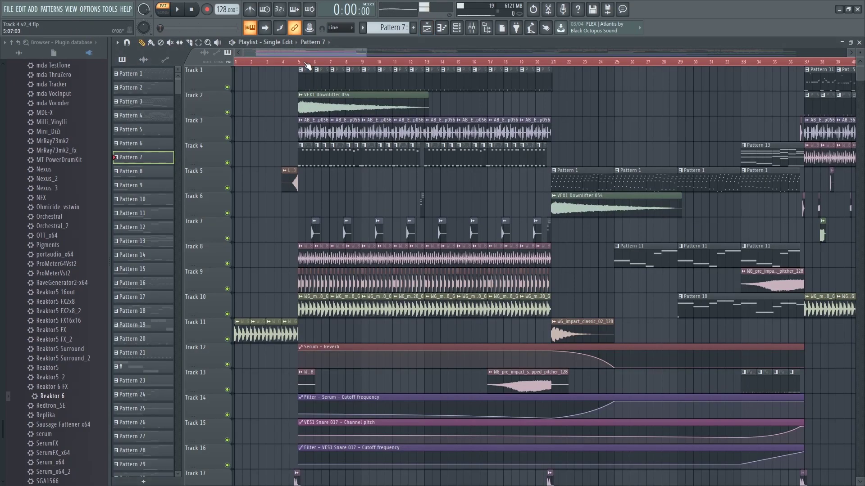
Play the arrangement in song mode from bar 13 and examine the layers leading up to bar 21
{"action": "scroll", "coordinate": [388, 156], "scroll_direction": "up", "scroll_amount": 3}
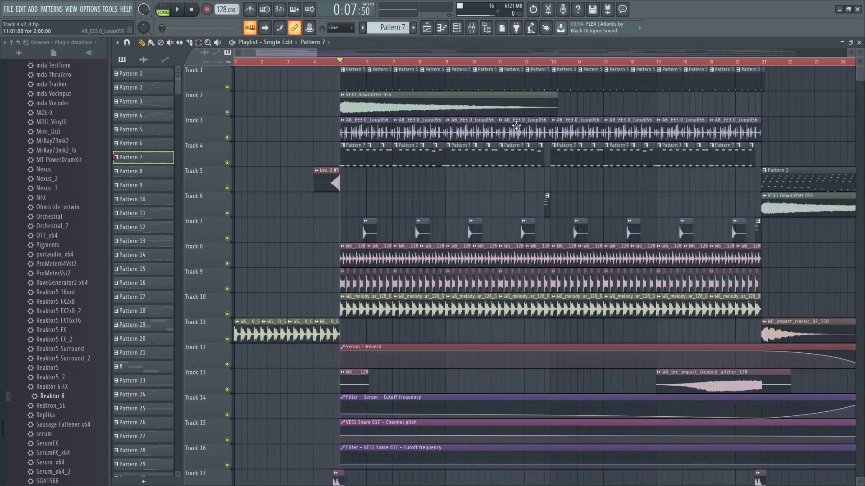
{"action": "left_click", "coordinate": [550, 63]}
{"action": "key", "text": "space"}
{"action": "scroll", "coordinate": [401, 193], "scroll_direction": "down", "scroll_amount": 2}
{"action": "scroll", "coordinate": [574, 200], "scroll_direction": "up", "scroll_amount": 5}
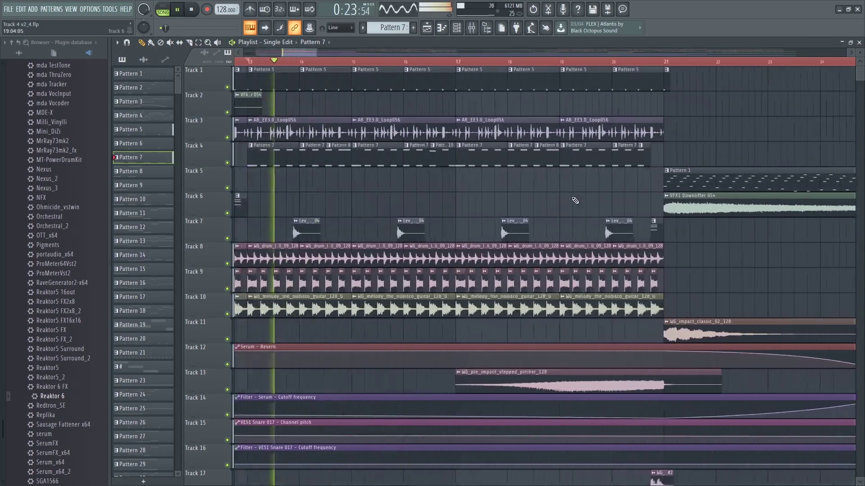
{"action": "scroll", "coordinate": [451, 197], "scroll_direction": "down", "scroll_amount": 4}
{"action": "scroll", "coordinate": [439, 196], "scroll_direction": "up", "scroll_amount": 4}
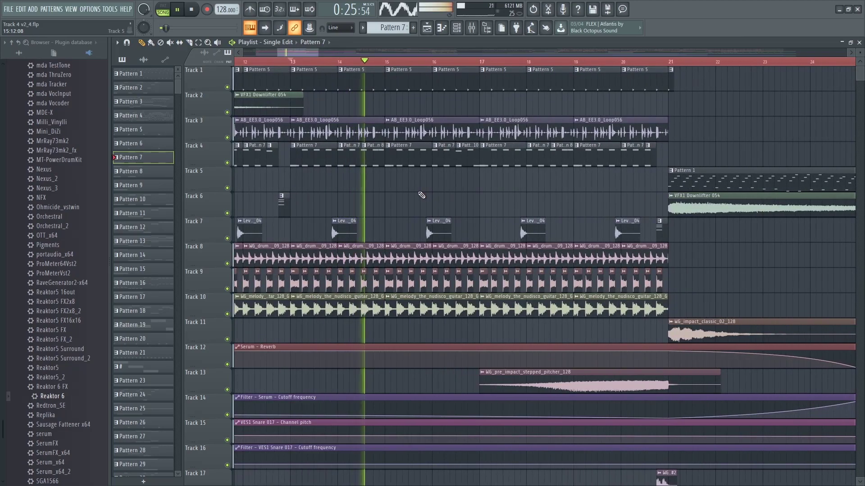
Compare the playing section before bar 21 with the rest of the arrangement and stop playback
{"action": "scroll", "coordinate": [422, 195], "scroll_direction": "down", "scroll_amount": 5}
{"action": "scroll", "coordinate": [315, 195], "scroll_direction": "down", "scroll_amount": 6}
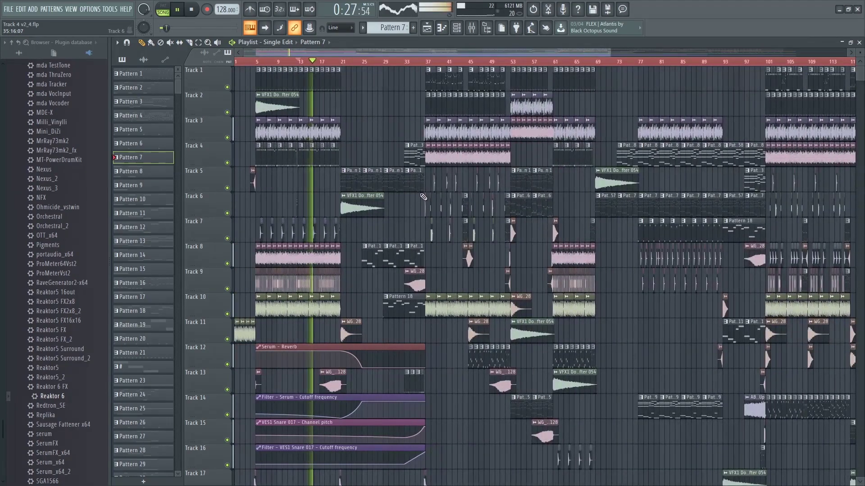
{"action": "scroll", "coordinate": [295, 194], "scroll_direction": "up", "scroll_amount": 8}
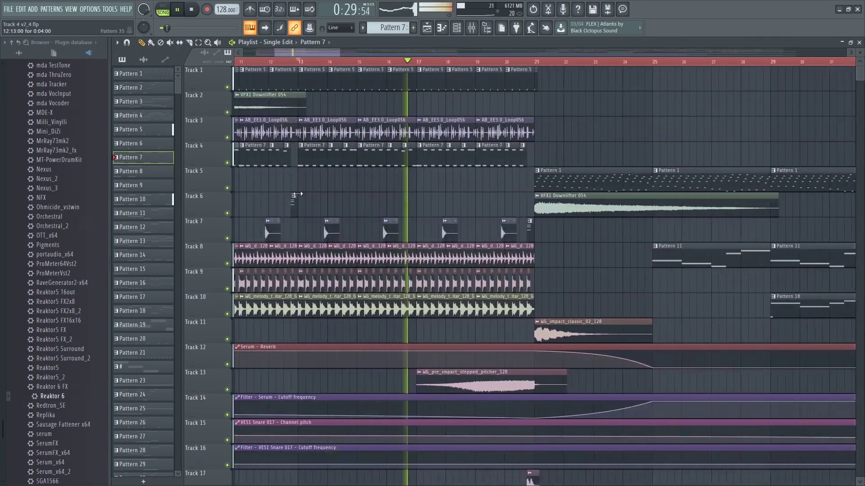
{"action": "scroll", "coordinate": [419, 206], "scroll_direction": "down", "scroll_amount": 5}
{"action": "scroll", "coordinate": [423, 207], "scroll_direction": "up", "scroll_amount": 4}
{"action": "key", "text": "space"}
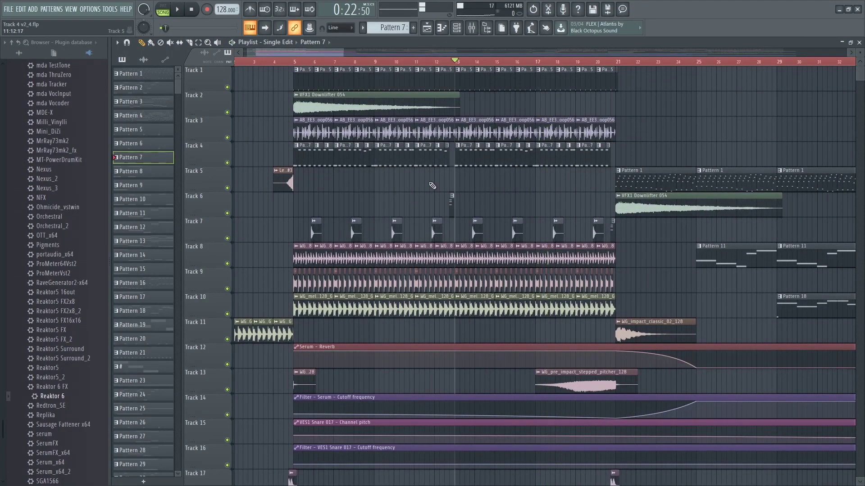
Examine the effects and automation clips on Tracks 12 to 28 between bars 5 and 37
{"action": "scroll", "coordinate": [337, 52], "scroll_direction": "right", "scroll_amount": 2}
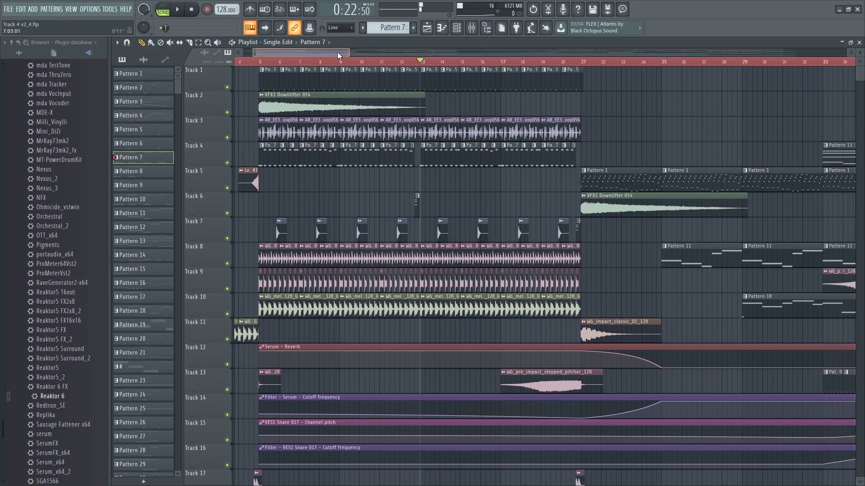
{"action": "scroll", "coordinate": [395, 185], "scroll_direction": "down", "scroll_amount": 4}
{"action": "scroll", "coordinate": [396, 186], "scroll_direction": "down", "scroll_amount": 4}
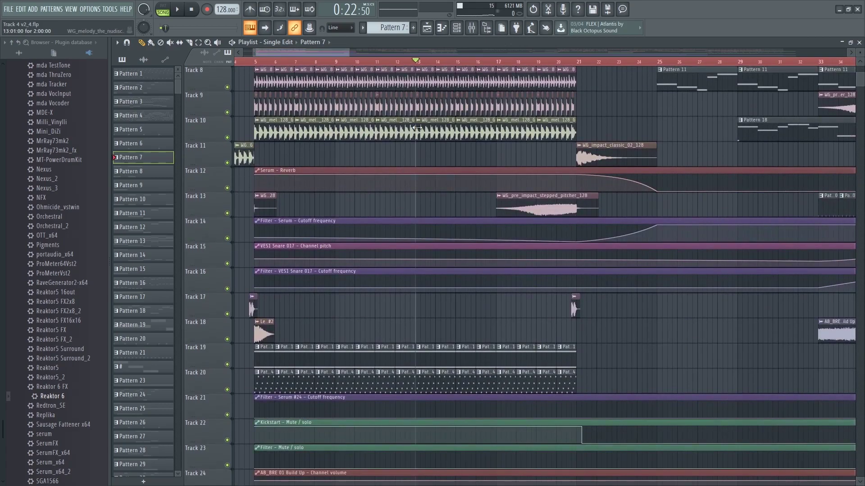
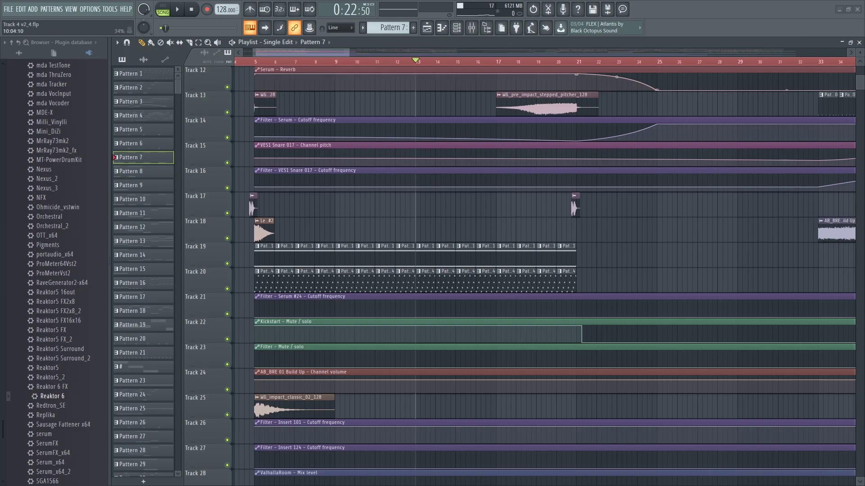
{"action": "left_click_drag", "start_coordinate": [310, 51], "coordinate": [319, 50]}
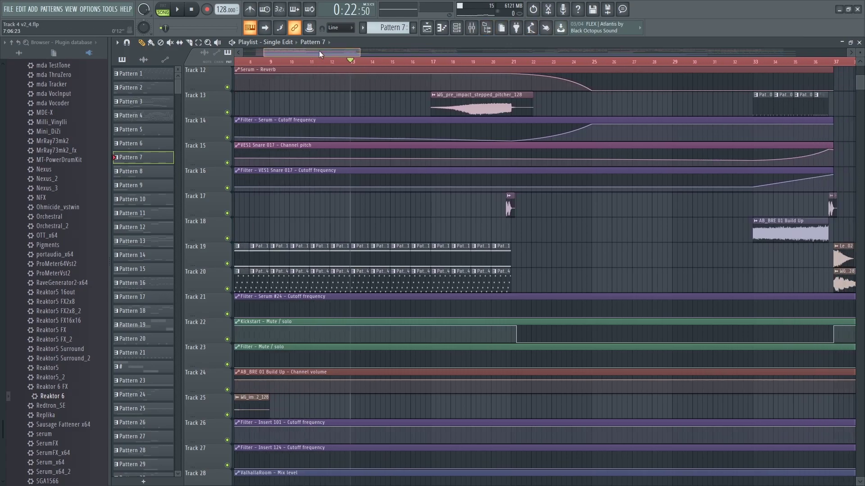
{"action": "scroll", "coordinate": [478, 131], "scroll_direction": "up", "scroll_amount": 7}
{"action": "scroll", "coordinate": [455, 66], "scroll_direction": "down", "scroll_amount": 5}
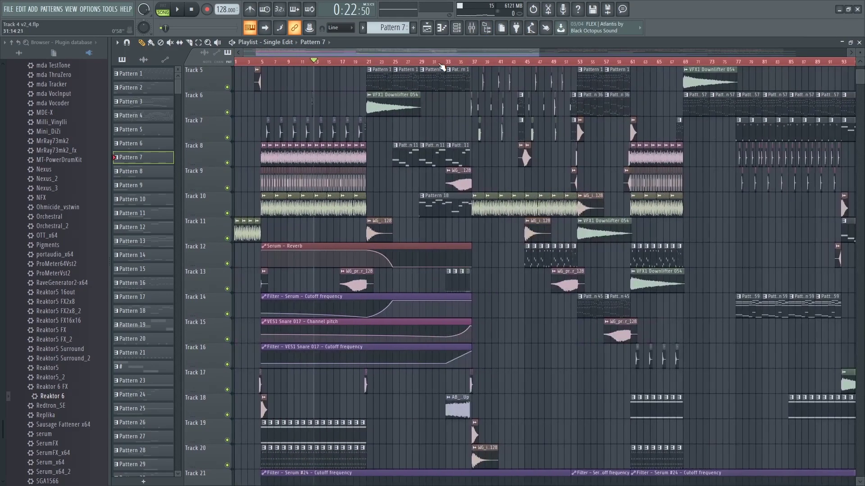
Survey the upper tracks across the arrangement and examine the risers, impacts and mute automation between bars 37 and 65
{"action": "scroll", "coordinate": [349, 169], "scroll_direction": "down", "scroll_amount": 4}
{"action": "scroll", "coordinate": [348, 211], "scroll_direction": "up", "scroll_amount": 8}
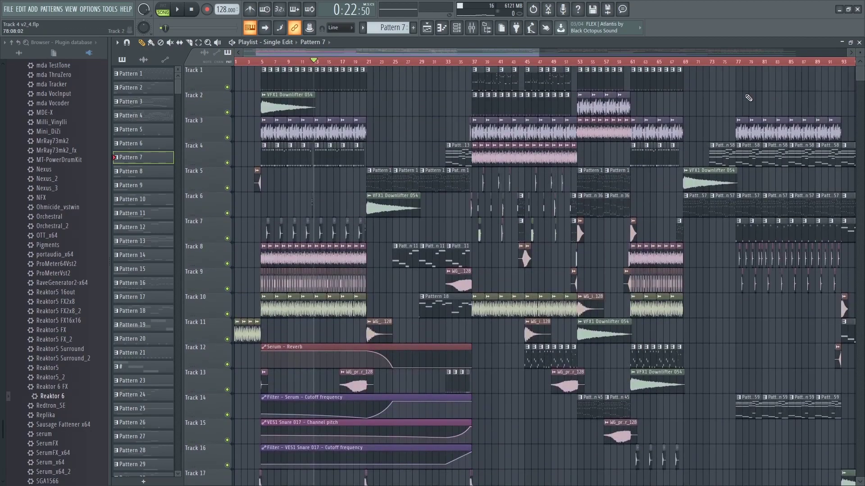
{"action": "scroll", "coordinate": [529, 210], "scroll_direction": "up", "scroll_amount": 3}
{"action": "scroll", "coordinate": [603, 216], "scroll_direction": "down", "scroll_amount": 7}
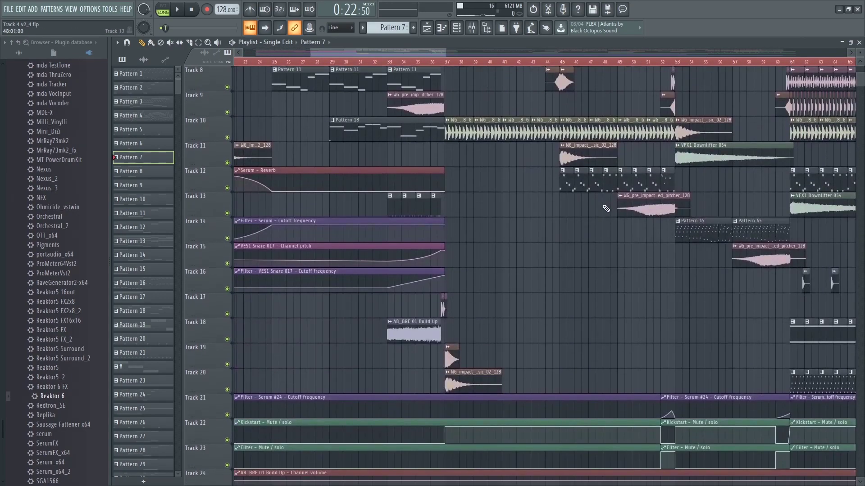
{"action": "scroll", "coordinate": [606, 207], "scroll_direction": "down", "scroll_amount": 2}
{"action": "scroll", "coordinate": [297, 266], "scroll_direction": "up", "scroll_amount": 2}
Play Pattern 54 from Track 20 on its own, stop playback, and select Pattern 1 on Track 5
{"action": "left_click", "coordinate": [346, 381]}
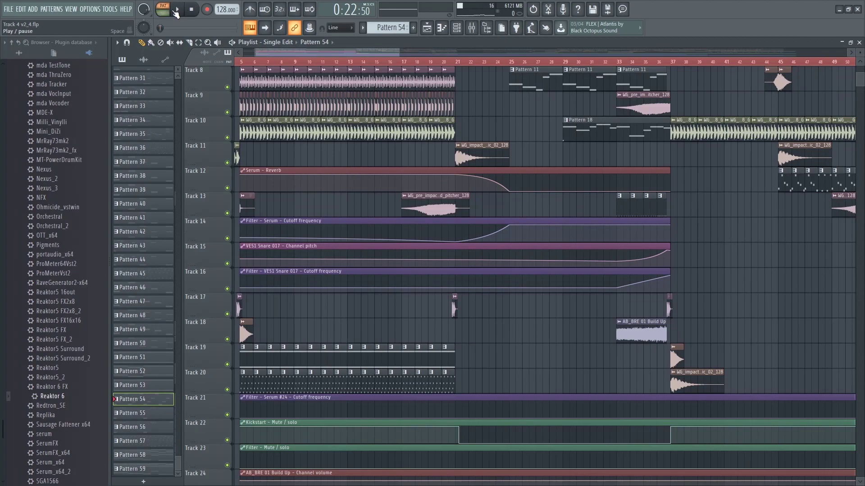
{"action": "scroll", "coordinate": [454, 156], "scroll_direction": "up", "scroll_amount": 6}
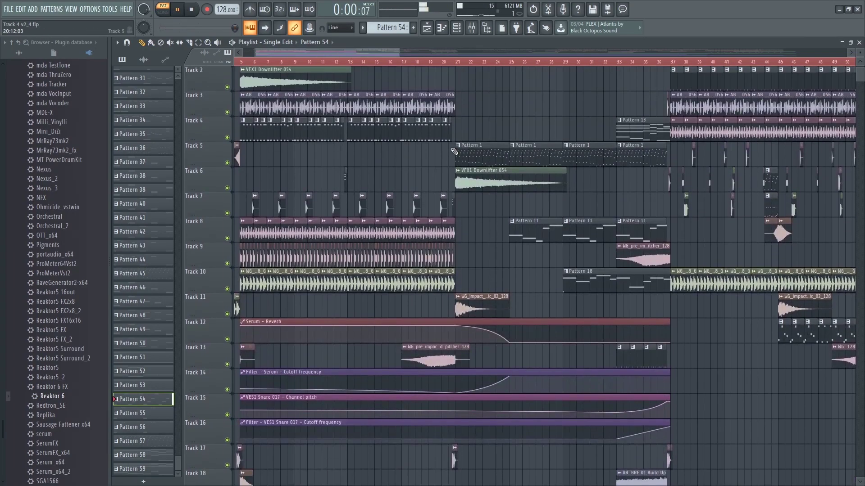
{"action": "left_click", "coordinate": [475, 150]}
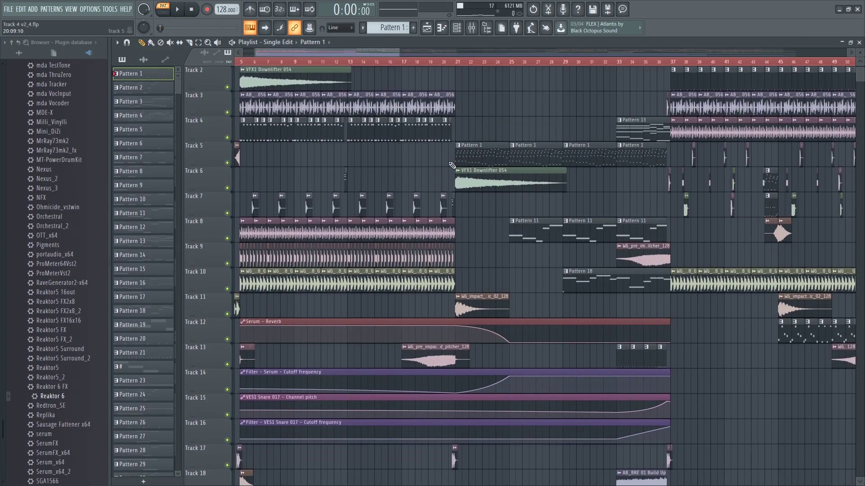
Compare the sections around bars 21 and 61, place the playhead at bar 61, and play in song mode
{"action": "scroll", "coordinate": [273, 155], "scroll_direction": "down", "scroll_amount": 3}
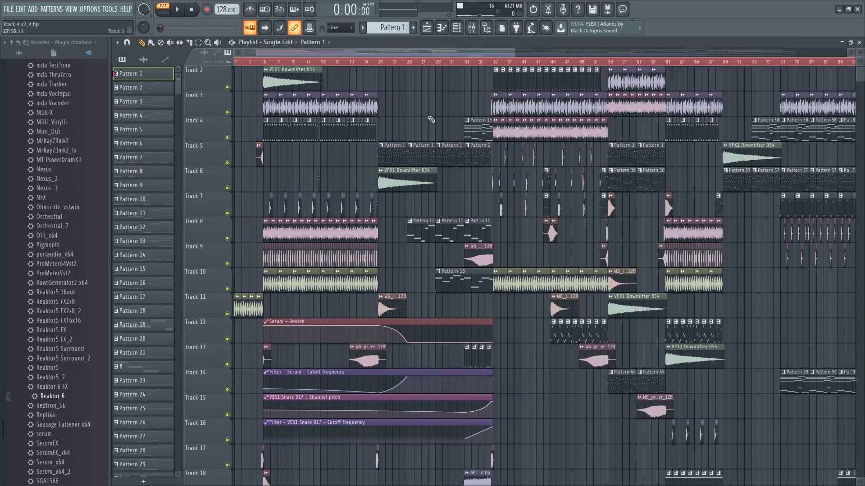
{"action": "scroll", "coordinate": [286, 126], "scroll_direction": "up", "scroll_amount": 4}
{"action": "scroll", "coordinate": [391, 163], "scroll_direction": "down", "scroll_amount": 4}
{"action": "scroll", "coordinate": [689, 197], "scroll_direction": "up", "scroll_amount": 4}
{"action": "scroll", "coordinate": [716, 201], "scroll_direction": "up", "scroll_amount": 1}
{"action": "scroll", "coordinate": [682, 171], "scroll_direction": "up", "scroll_amount": 2}
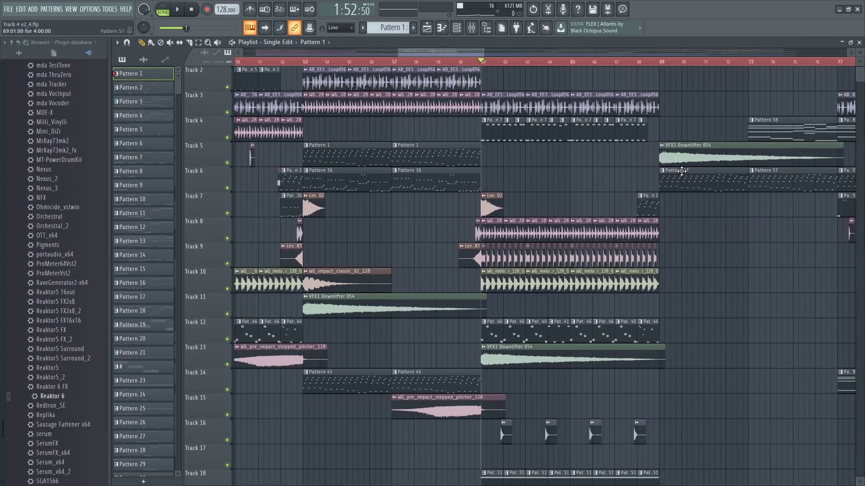
{"action": "key", "text": "space"}
Examine the track layers of bars 61 to 69 during playback and stop after the breakdown begins at bar 69
{"action": "scroll", "coordinate": [629, 176], "scroll_direction": "down", "scroll_amount": 3}
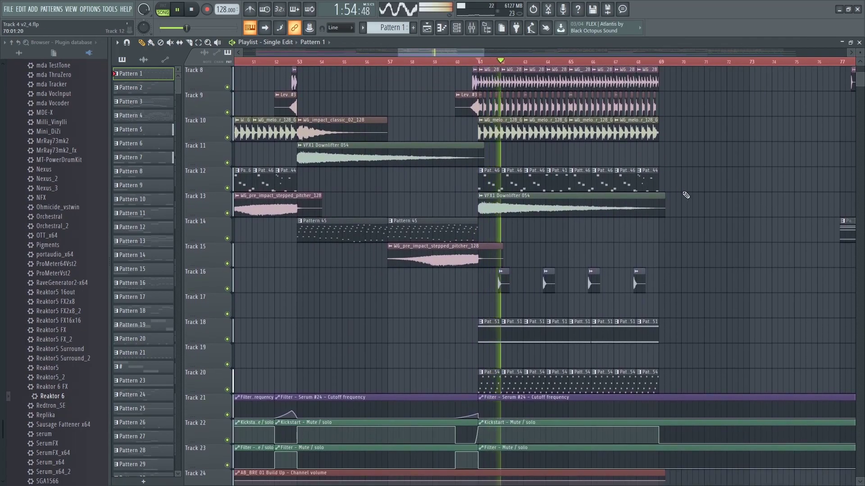
{"action": "scroll", "coordinate": [687, 194], "scroll_direction": "up", "scroll_amount": 3}
{"action": "scroll", "coordinate": [685, 193], "scroll_direction": "down", "scroll_amount": 3}
{"action": "scroll", "coordinate": [675, 193], "scroll_direction": "up", "scroll_amount": 4}
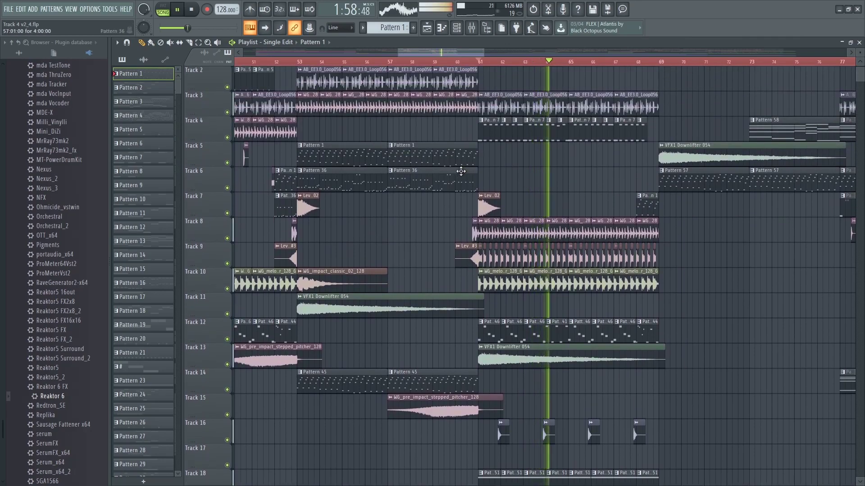
{"action": "scroll", "coordinate": [603, 180], "scroll_direction": "down", "scroll_amount": 3}
{"action": "scroll", "coordinate": [603, 180], "scroll_direction": "down", "scroll_amount": 4}
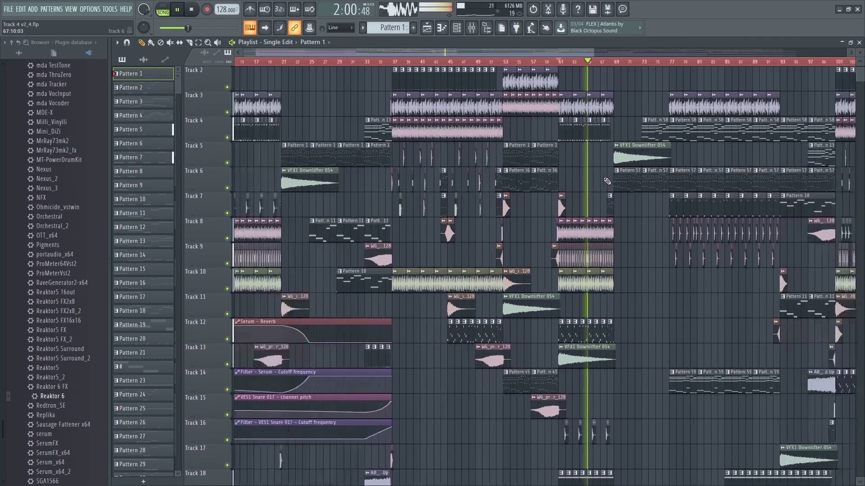
{"action": "scroll", "coordinate": [504, 174], "scroll_direction": "down", "scroll_amount": 1}
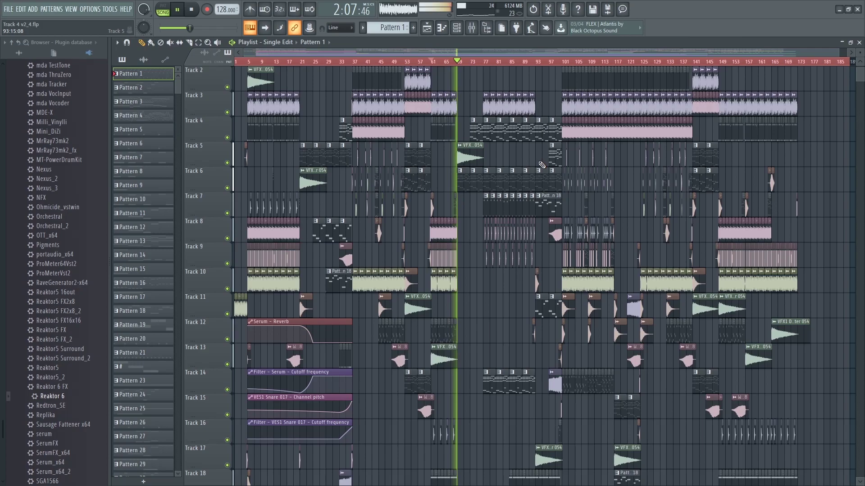
{"action": "key", "text": "space"}
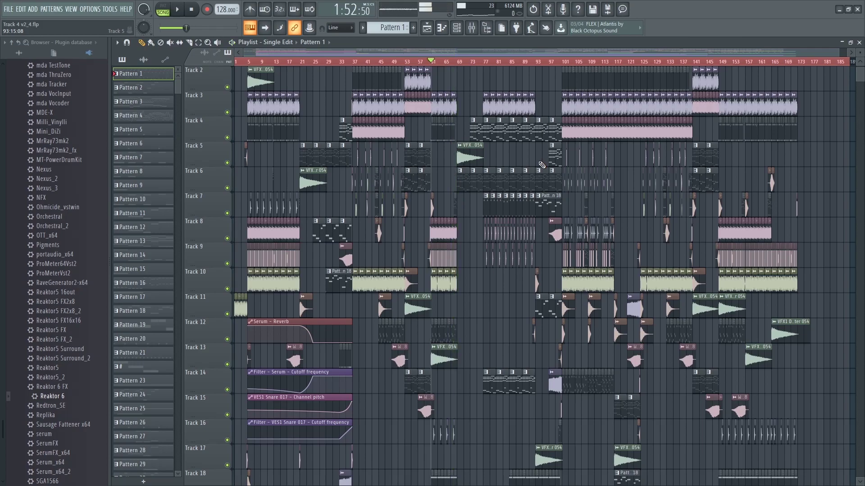
Place the playhead at bar 5 and compare the first section's layers with the full arrangement through its ending
{"action": "scroll", "coordinate": [316, 167], "scroll_direction": "up", "scroll_amount": 5}
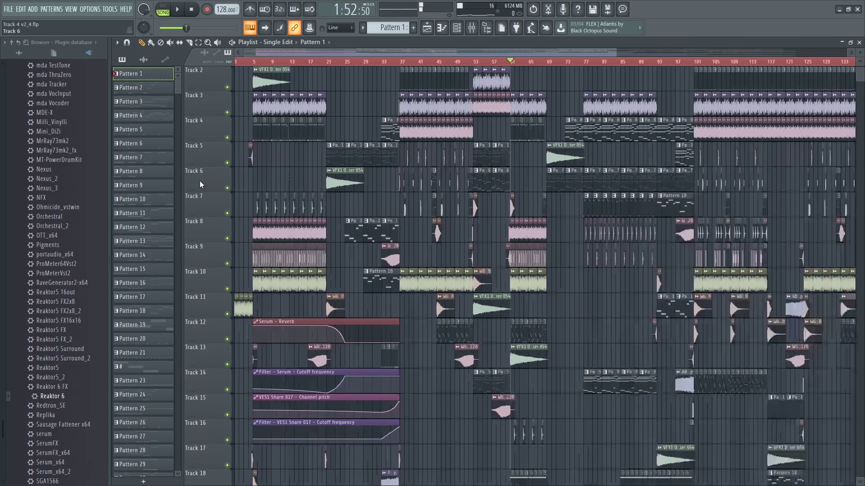
{"action": "scroll", "coordinate": [350, 159], "scroll_direction": "left", "scroll_amount": 3}
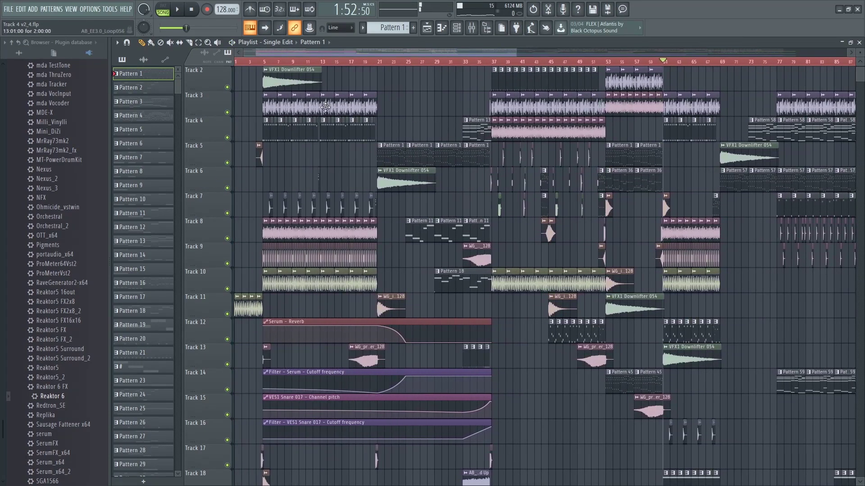
{"action": "scroll", "coordinate": [323, 130], "scroll_direction": "down", "scroll_amount": 5}
{"action": "scroll", "coordinate": [277, 174], "scroll_direction": "down", "scroll_amount": 1}
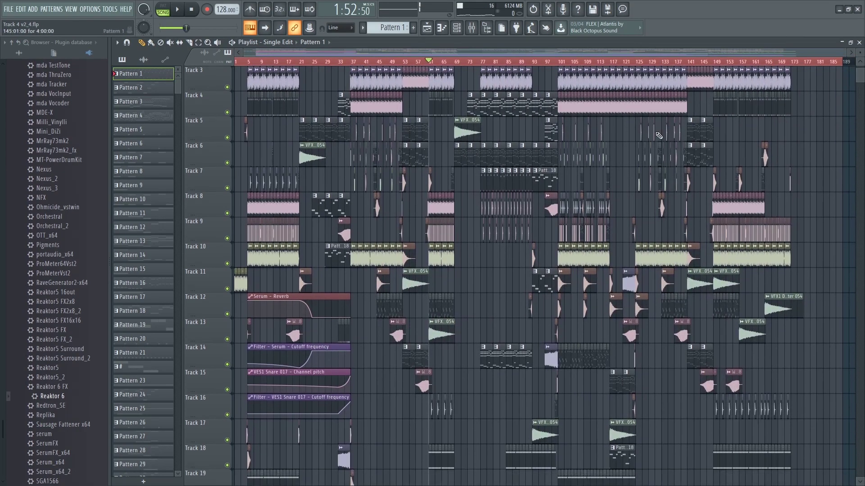
{"action": "scroll", "coordinate": [277, 175], "scroll_direction": "up", "scroll_amount": 3}
{"action": "scroll", "coordinate": [276, 175], "scroll_direction": "down", "scroll_amount": 2}
{"action": "scroll", "coordinate": [300, 57], "scroll_direction": "up", "scroll_amount": 4}
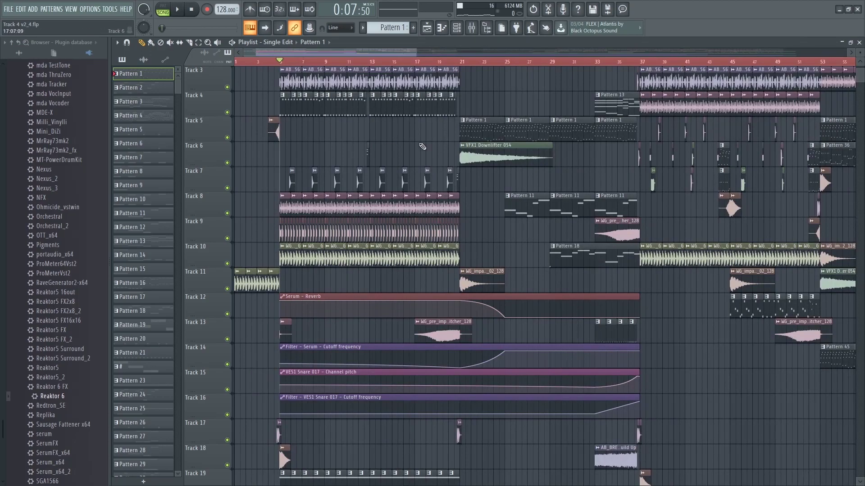
{"action": "scroll", "coordinate": [568, 177], "scroll_direction": "right", "scroll_amount": 10}
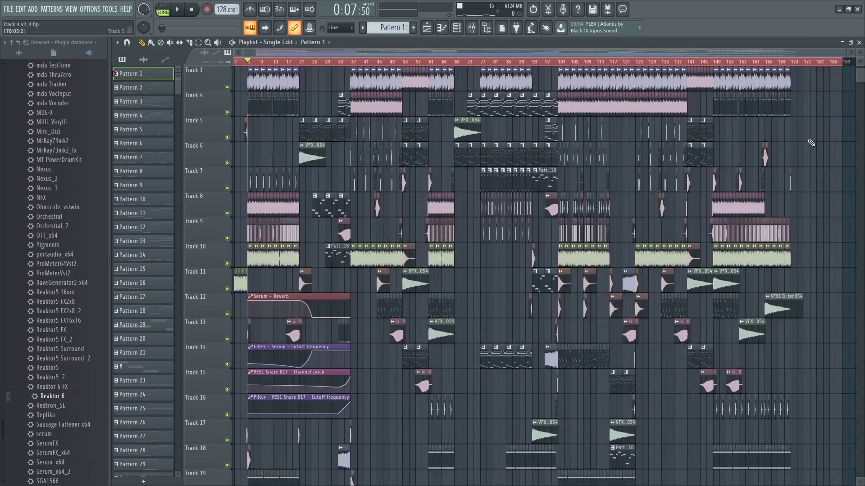
Examine the closing section from bar 149 to bar 173, place the playhead at bar 165, and play in song mode
{"action": "scroll", "coordinate": [537, 206], "scroll_direction": "up", "scroll_amount": 3}
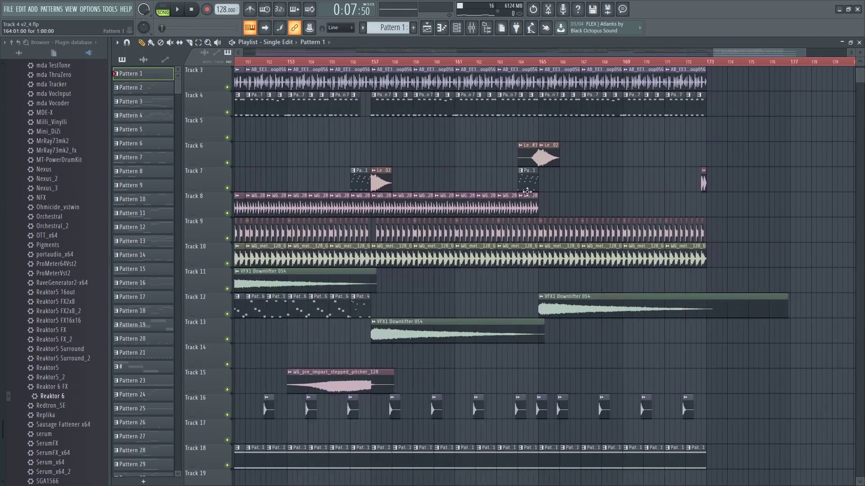
{"action": "scroll", "coordinate": [459, 181], "scroll_direction": "up", "scroll_amount": 2}
{"action": "scroll", "coordinate": [460, 181], "scroll_direction": "down", "scroll_amount": 3}
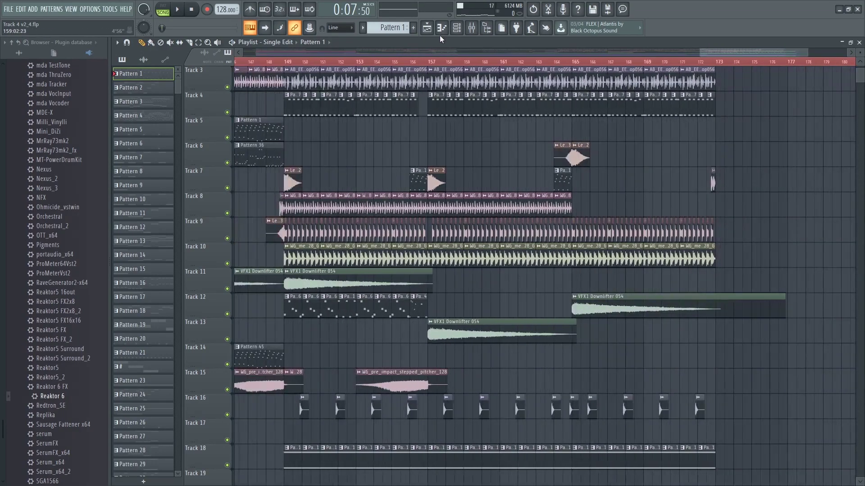
{"action": "scroll", "coordinate": [616, 108], "scroll_direction": "up", "scroll_amount": 3}
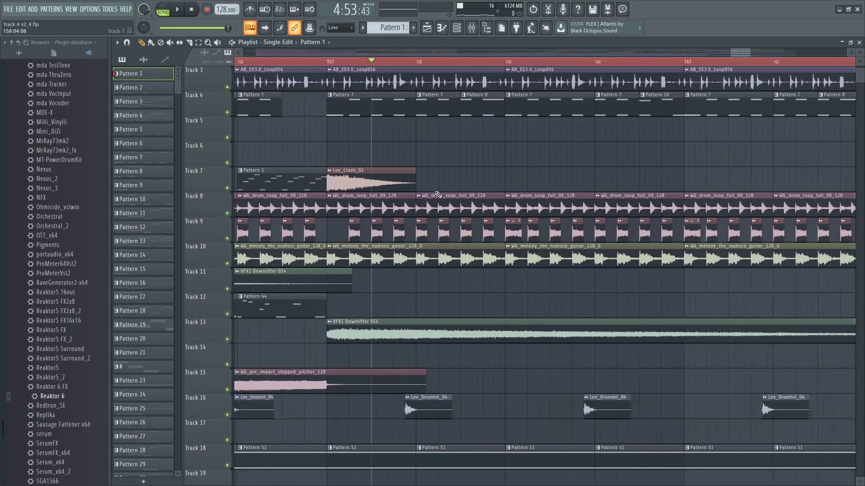
{"action": "scroll", "coordinate": [615, 108], "scroll_direction": "down", "scroll_amount": 2}
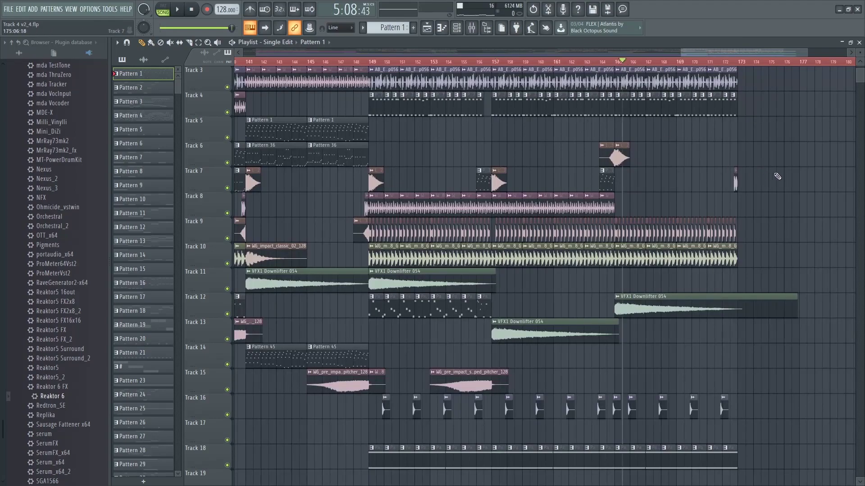
{"action": "scroll", "coordinate": [430, 68], "scroll_direction": "up", "scroll_amount": 3}
{"action": "key", "text": "space"}
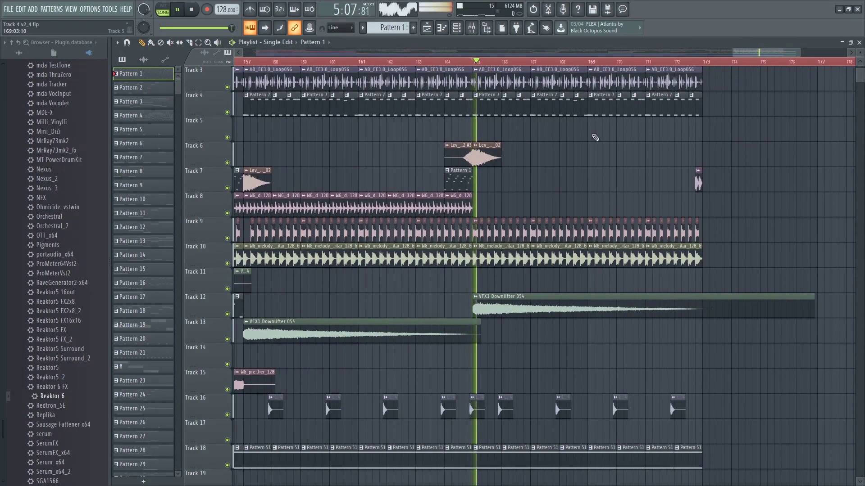
Compare the outro's layers and automation with the rest of the arrangement during playback, and stop playback
{"action": "scroll", "coordinate": [594, 135], "scroll_direction": "down", "scroll_amount": 3}
{"action": "scroll", "coordinate": [611, 138], "scroll_direction": "down", "scroll_amount": 3}
{"action": "scroll", "coordinate": [611, 139], "scroll_direction": "down", "scroll_amount": 3}
{"action": "scroll", "coordinate": [617, 141], "scroll_direction": "up", "scroll_amount": 8}
{"action": "scroll", "coordinate": [613, 138], "scroll_direction": "down", "scroll_amount": 5}
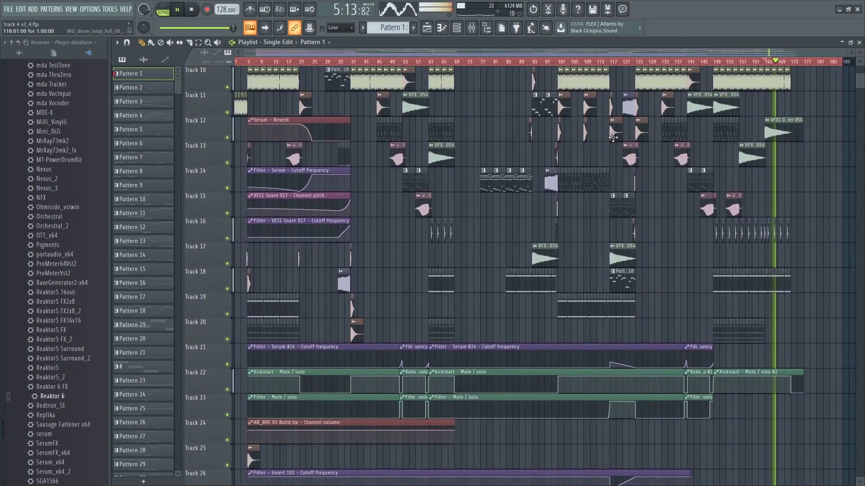
{"action": "scroll", "coordinate": [608, 148], "scroll_direction": "up", "scroll_amount": 3}
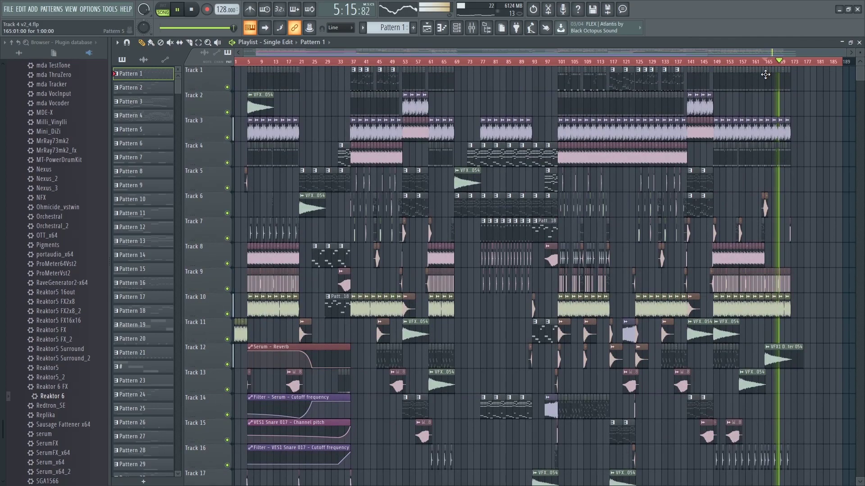
{"action": "key", "text": "space"}
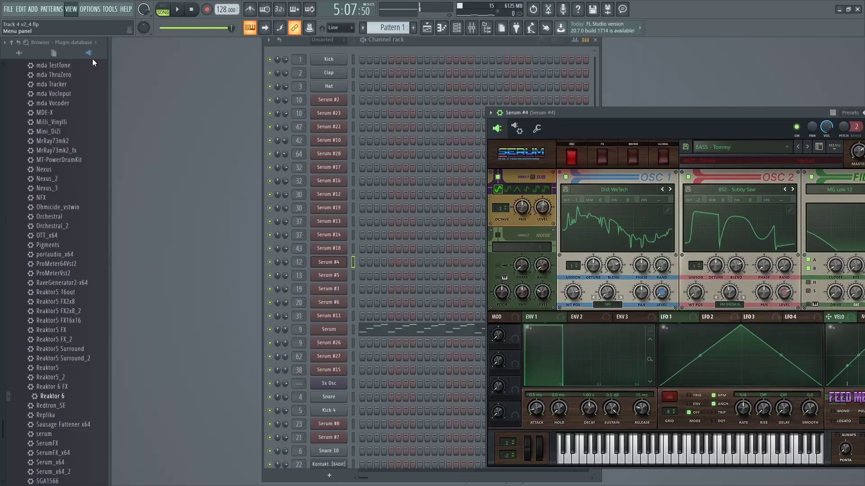
Open the mixer, review its insert tracks, and select the Serum #10 track on insert 32
{"action": "key", "text": "F9"}
{"action": "left_click_drag", "start_coordinate": [483, 207], "coordinate": [492, 72]}
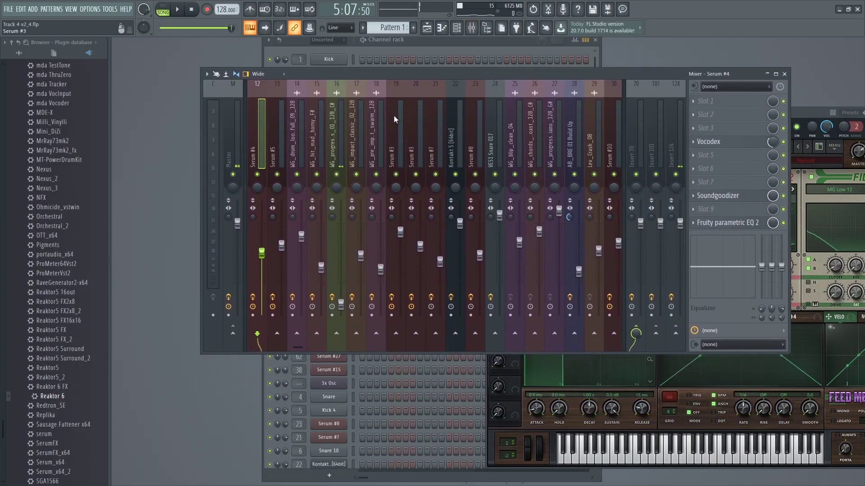
{"action": "scroll", "coordinate": [394, 116], "scroll_direction": "down", "scroll_amount": 3}
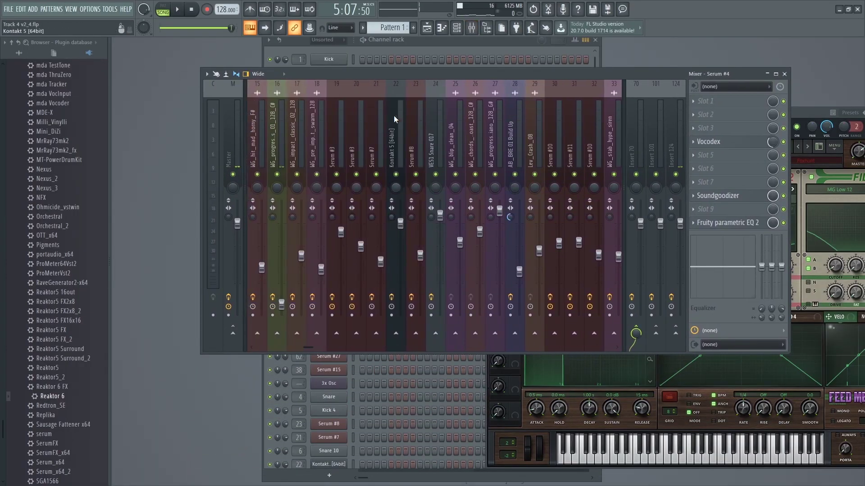
{"action": "scroll", "coordinate": [395, 120], "scroll_direction": "down", "scroll_amount": 12}
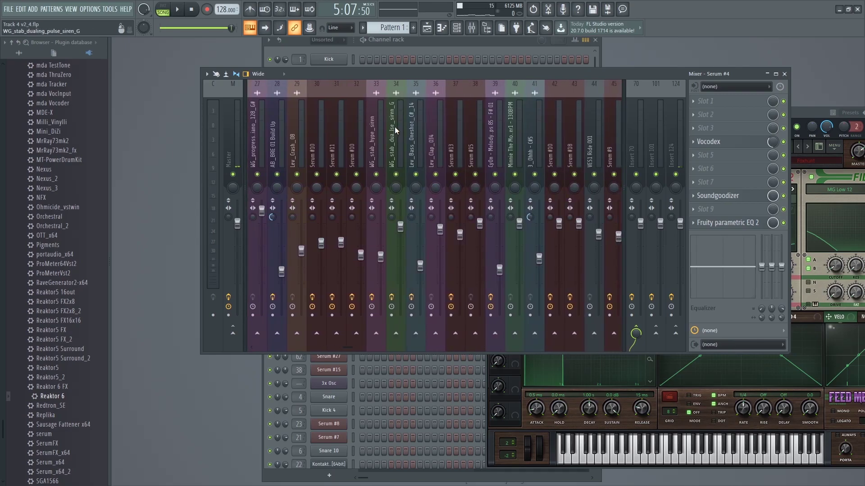
{"action": "scroll", "coordinate": [394, 127], "scroll_direction": "down", "scroll_amount": 9}
{"action": "scroll", "coordinate": [395, 126], "scroll_direction": "up", "scroll_amount": 9}
{"action": "scroll", "coordinate": [394, 126], "scroll_direction": "up", "scroll_amount": 8}
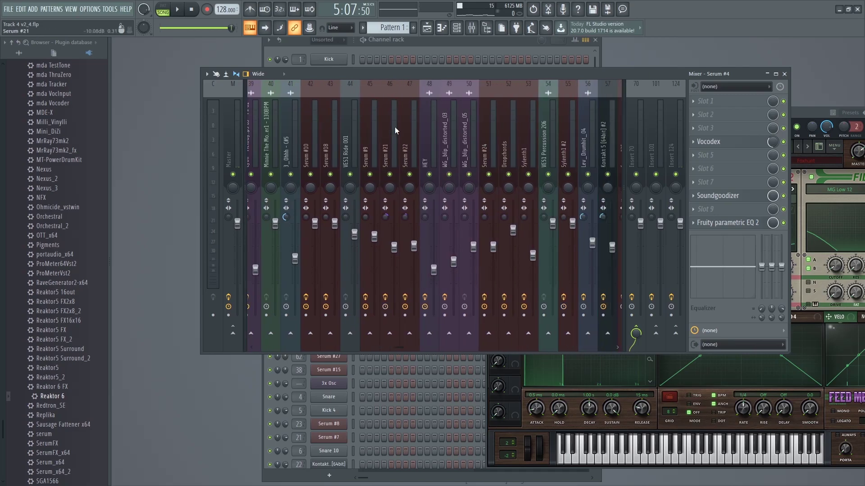
{"action": "scroll", "coordinate": [395, 126], "scroll_direction": "up", "scroll_amount": 10}
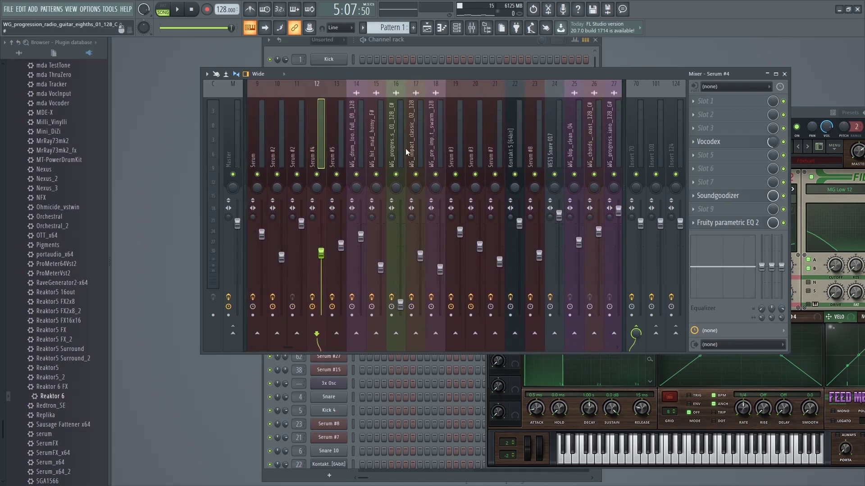
{"action": "scroll", "coordinate": [422, 130], "scroll_direction": "down", "scroll_amount": 15}
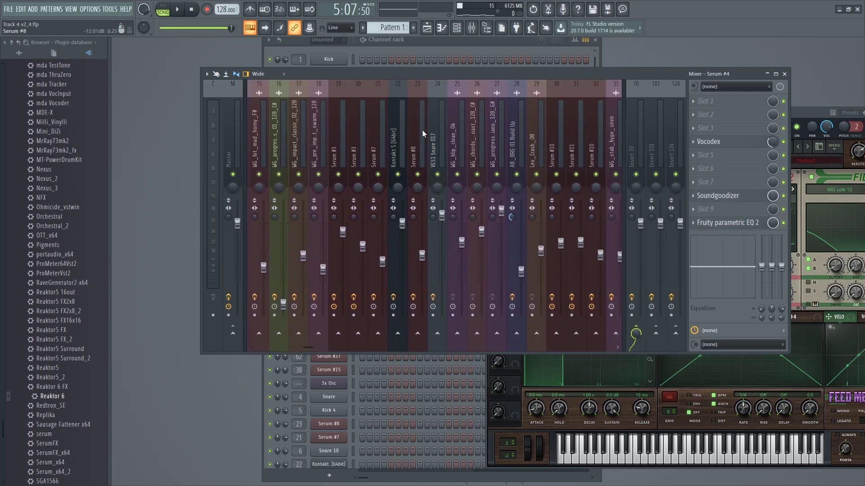
{"action": "left_click", "coordinate": [422, 130]}
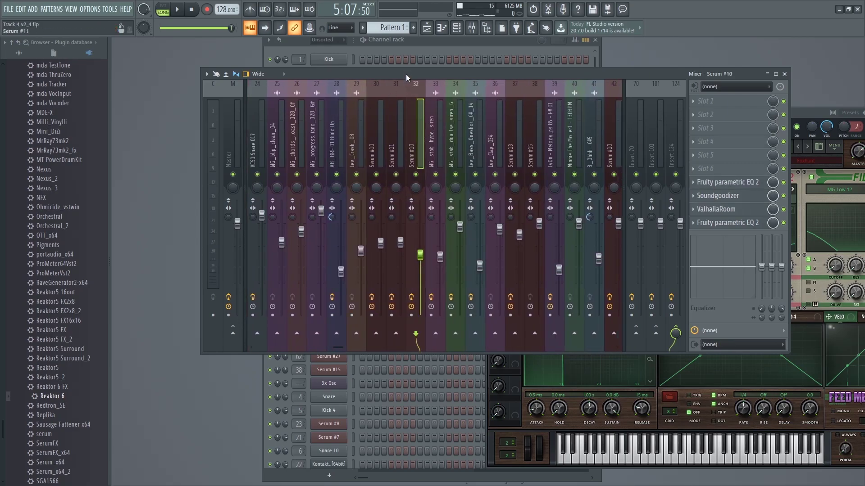
Review the mixer inserts from Serum #4 on insert 12 through Serum #2 on insert 66
{"action": "left_click_drag", "start_coordinate": [405, 73], "coordinate": [436, 72]}
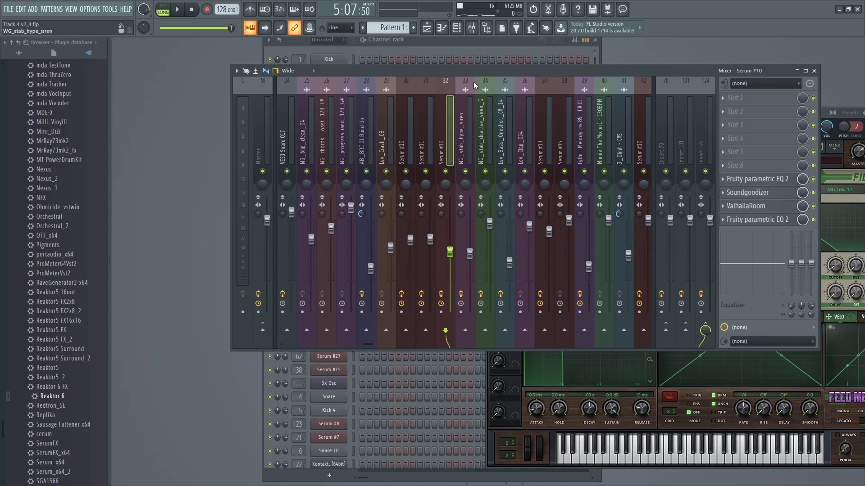
{"action": "left_click_drag", "start_coordinate": [482, 69], "coordinate": [436, 64]}
{"action": "scroll", "coordinate": [405, 107], "scroll_direction": "down", "scroll_amount": 9}
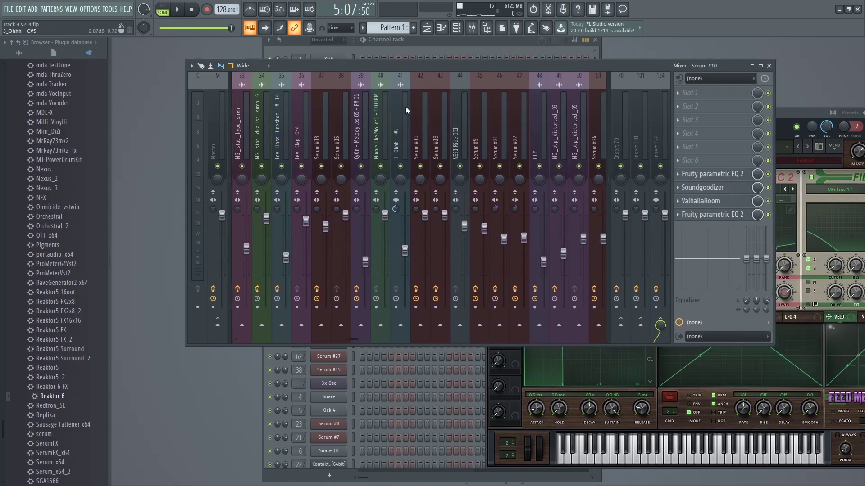
{"action": "scroll", "coordinate": [405, 106], "scroll_direction": "up", "scroll_amount": 9}
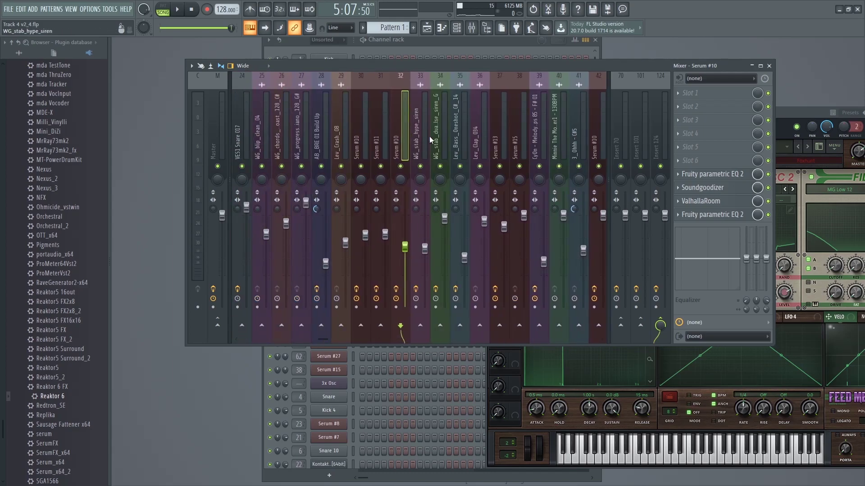
{"action": "scroll", "coordinate": [377, 126], "scroll_direction": "up", "scroll_amount": 11}
{"action": "scroll", "coordinate": [378, 127], "scroll_direction": "up", "scroll_amount": 1}
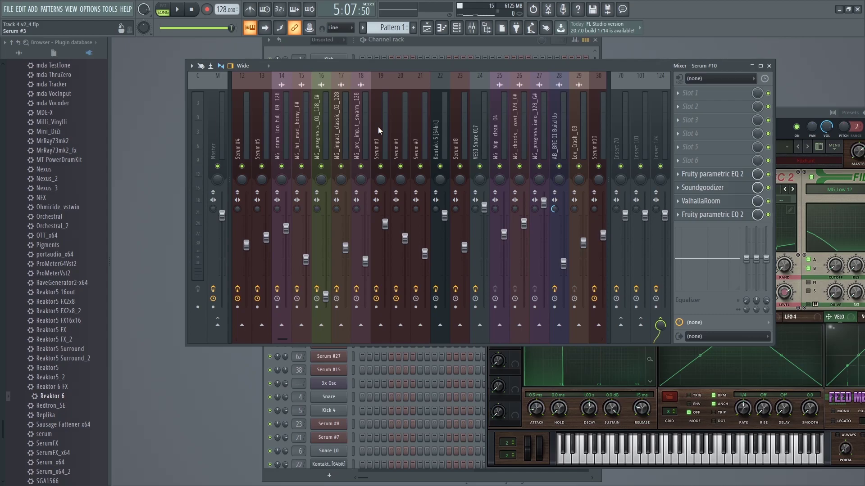
{"action": "scroll", "coordinate": [378, 126], "scroll_direction": "down", "scroll_amount": 20}
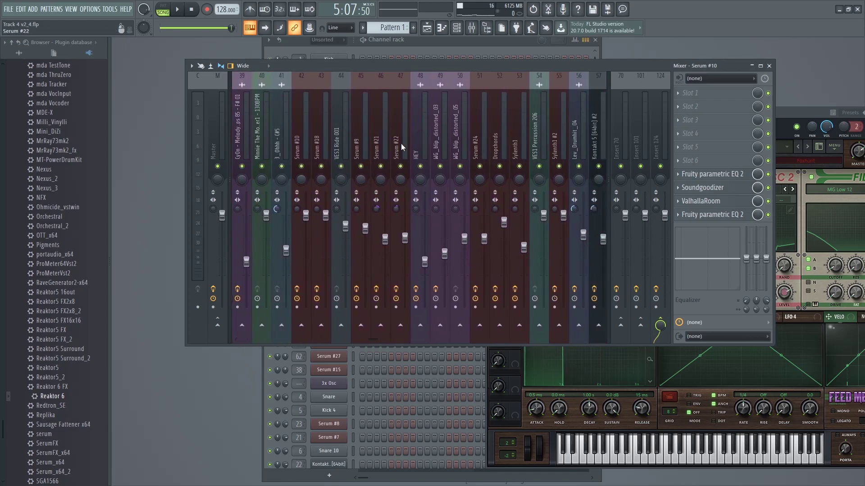
{"action": "scroll", "coordinate": [362, 119], "scroll_direction": "down", "scroll_amount": 20}
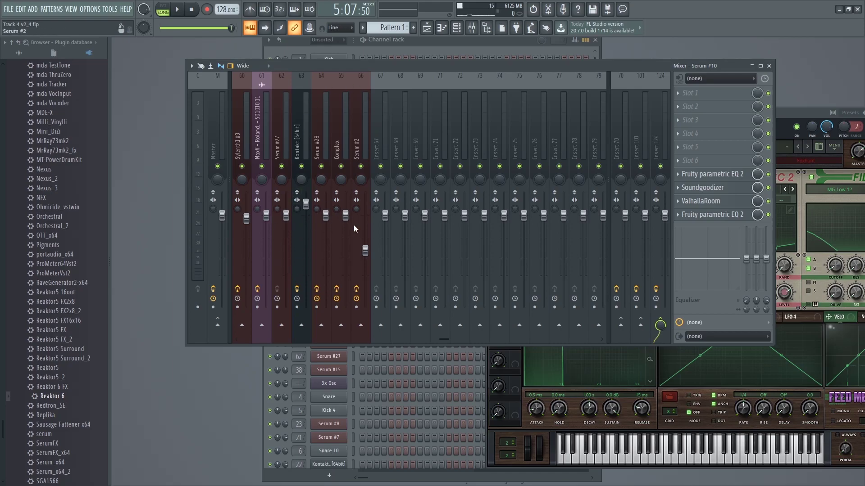
Examine where the used mixer inserts end at insert 66 and go back over the tracks down to insert 39
{"action": "left_click_drag", "start_coordinate": [414, 67], "coordinate": [425, 66]}
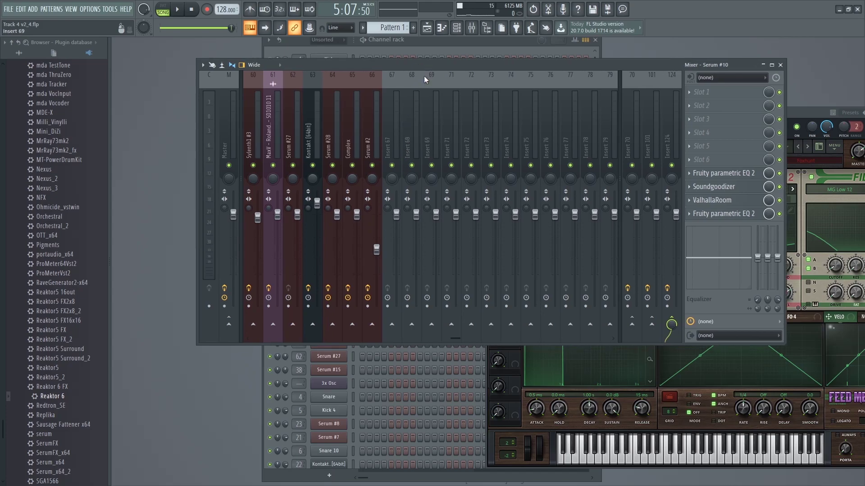
{"action": "scroll", "coordinate": [435, 121], "scroll_direction": "up", "scroll_amount": 4}
{"action": "scroll", "coordinate": [435, 120], "scroll_direction": "down", "scroll_amount": 3}
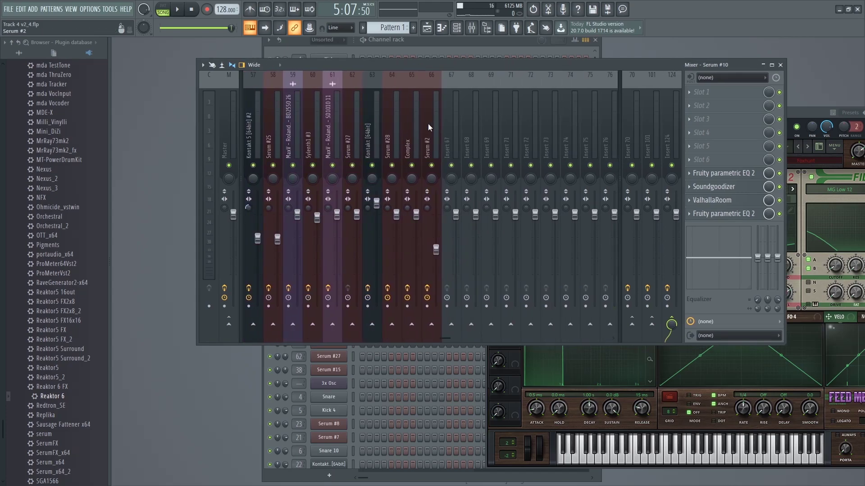
{"action": "scroll", "coordinate": [413, 132], "scroll_direction": "down", "scroll_amount": 2}
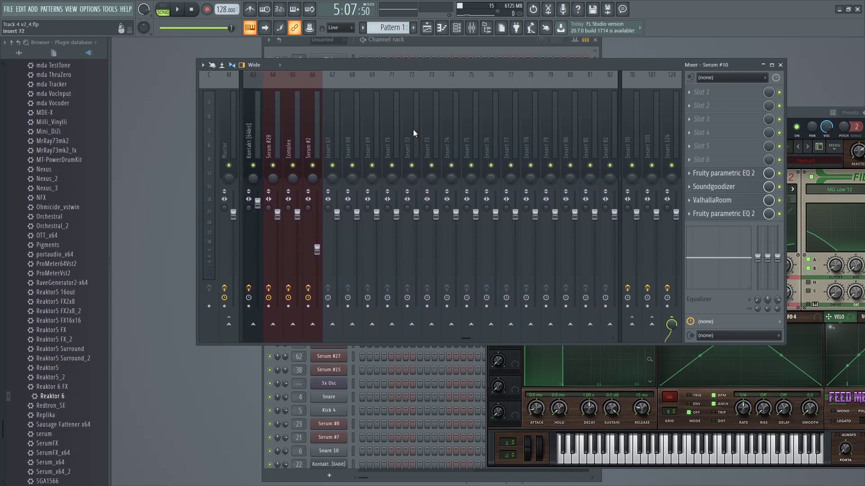
{"action": "scroll", "coordinate": [413, 131], "scroll_direction": "up", "scroll_amount": 3}
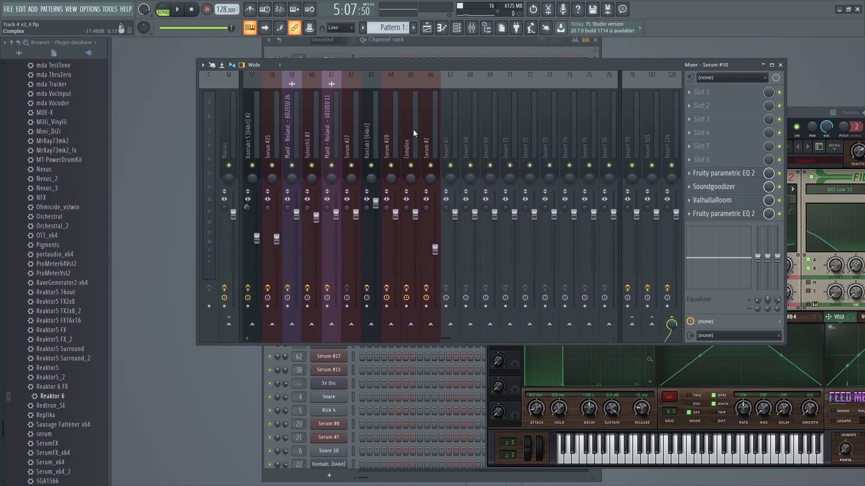
{"action": "scroll", "coordinate": [413, 132], "scroll_direction": "down", "scroll_amount": 3}
{"action": "scroll", "coordinate": [413, 131], "scroll_direction": "up", "scroll_amount": 3}
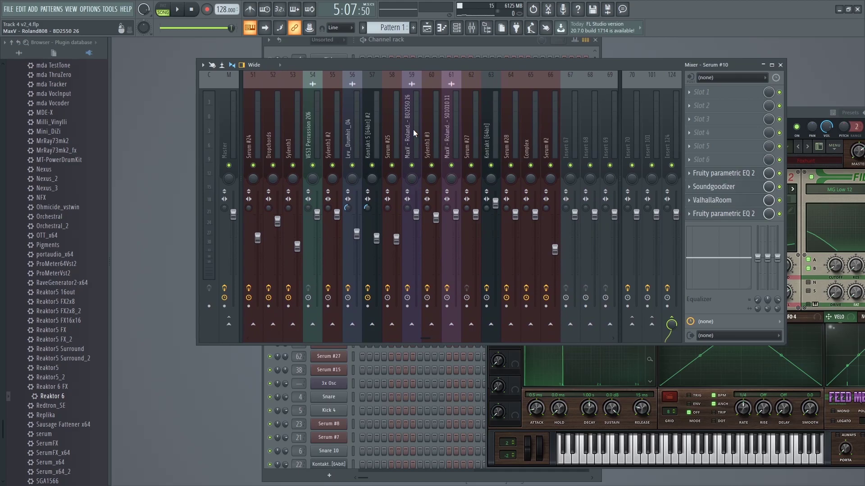
{"action": "scroll", "coordinate": [371, 115], "scroll_direction": "up", "scroll_amount": 3}
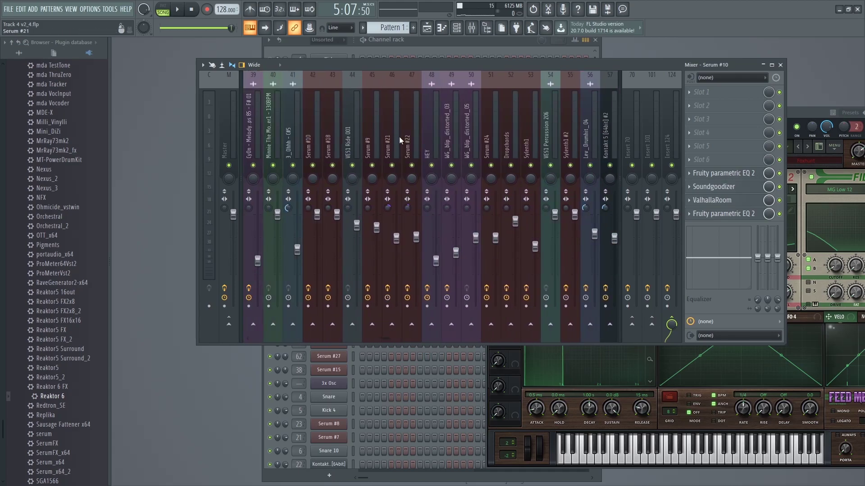
{"action": "scroll", "coordinate": [385, 126], "scroll_direction": "up", "scroll_amount": 4}
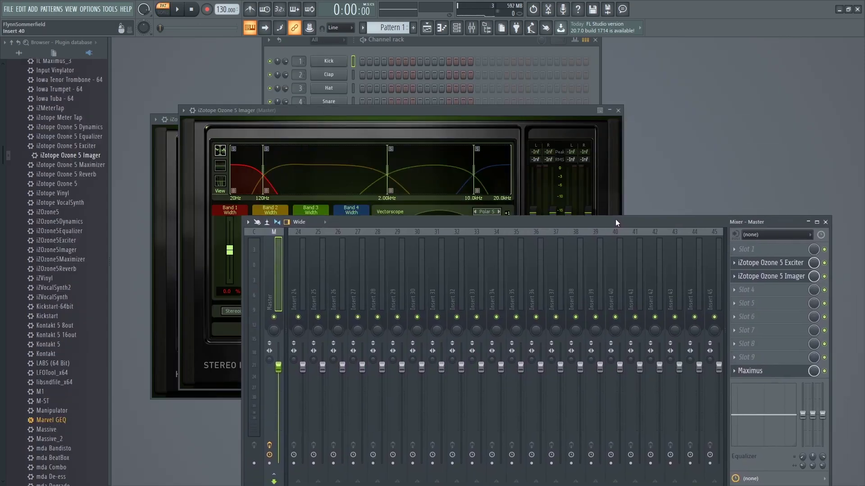
Load Fruity parametric EQ 2 in the master track's first effect slot and apply its 20Hz + 18kHz cut preset
{"action": "left_click_drag", "start_coordinate": [615, 219], "coordinate": [563, 53]}
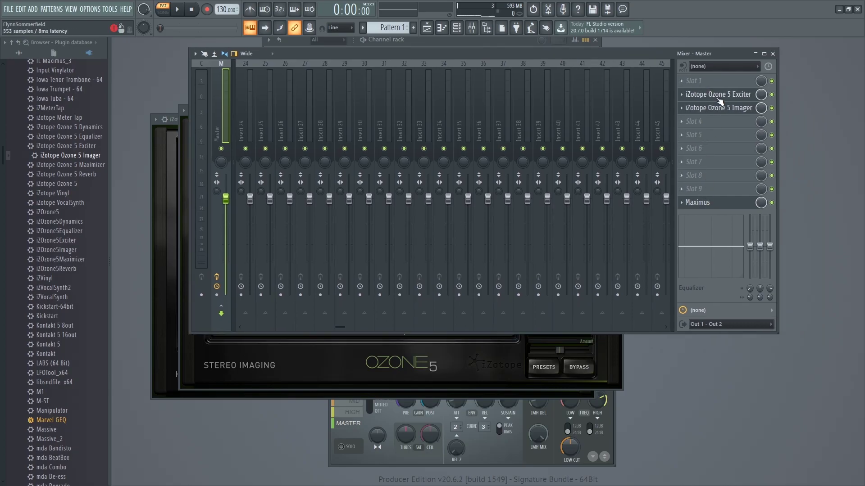
{"action": "left_click", "coordinate": [582, 324]}
{"action": "left_click", "coordinate": [336, 114]}
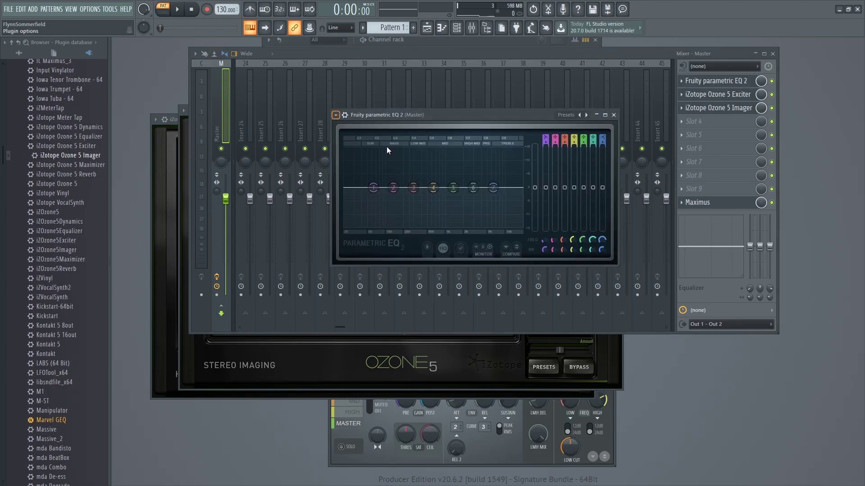
{"action": "left_click", "coordinate": [476, 168]}
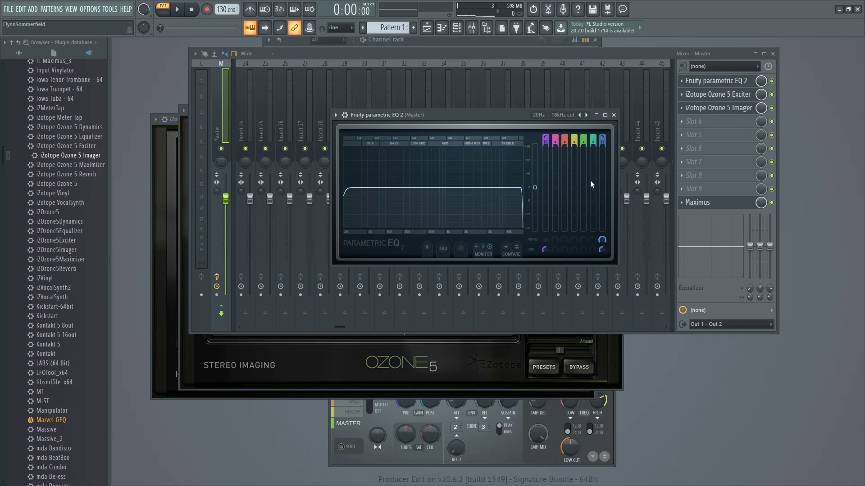
{"action": "left_click_drag", "start_coordinate": [428, 113], "coordinate": [371, 124]}
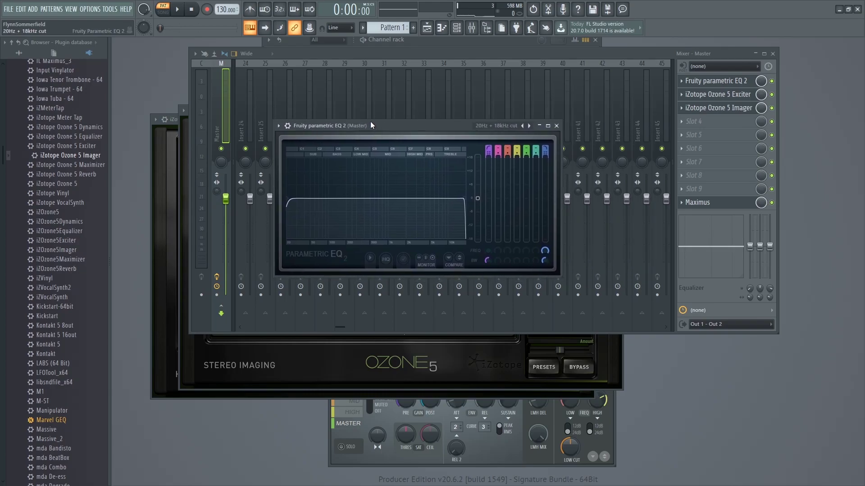
Open the master's iZotope Ozone 5 Exciter and examine its four-band controls, trying the highest band's amount slider
{"action": "left_click", "coordinate": [723, 94]}
{"action": "left_click_drag", "start_coordinate": [384, 88], "coordinate": [482, 85]}
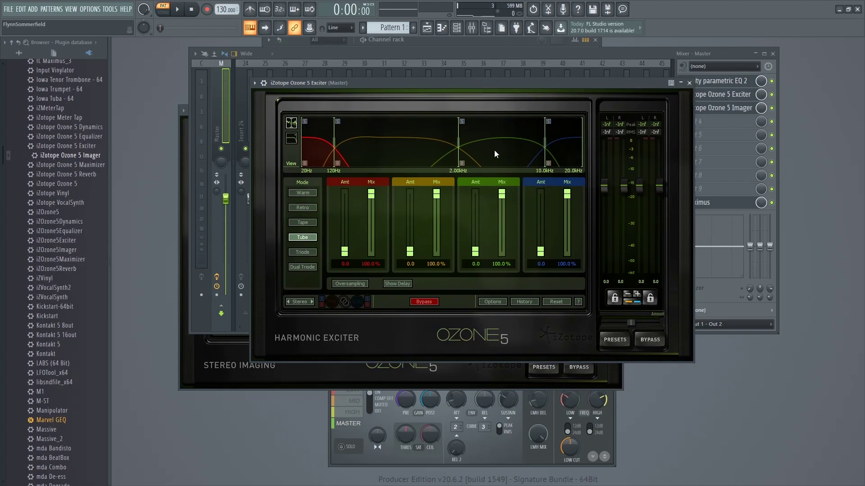
{"action": "mouse_move", "coordinate": [540, 251]}
{"action": "left_mouse_down"}
{"action": "mouse_move", "coordinate": [541, 195]}
{"action": "mouse_move", "coordinate": [541, 253]}
{"action": "left_mouse_up"}
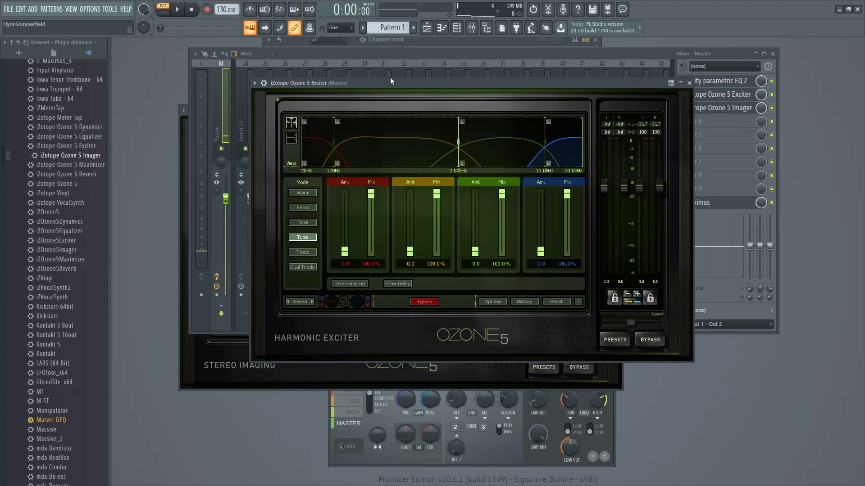
{"action": "left_click_drag", "start_coordinate": [388, 79], "coordinate": [354, 74]}
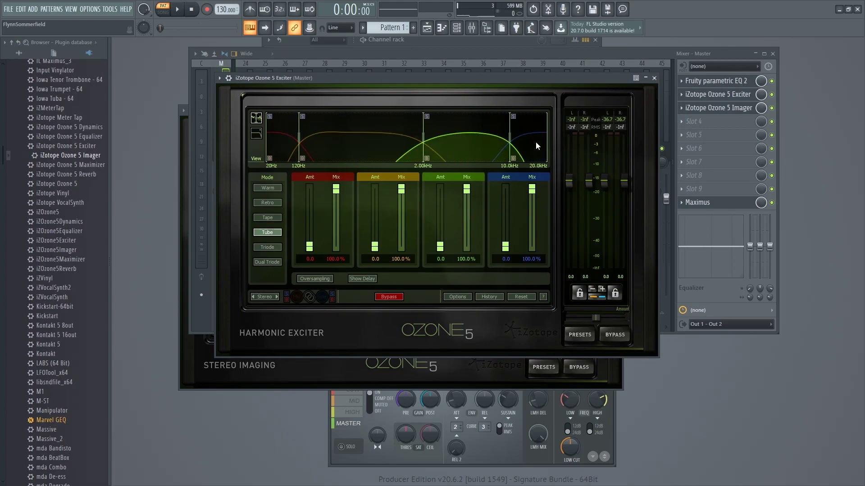
Try the highest exciter band at an amount of about 6.7 and bring its amount slider back down
{"action": "left_click_drag", "start_coordinate": [520, 78], "coordinate": [551, 64]}
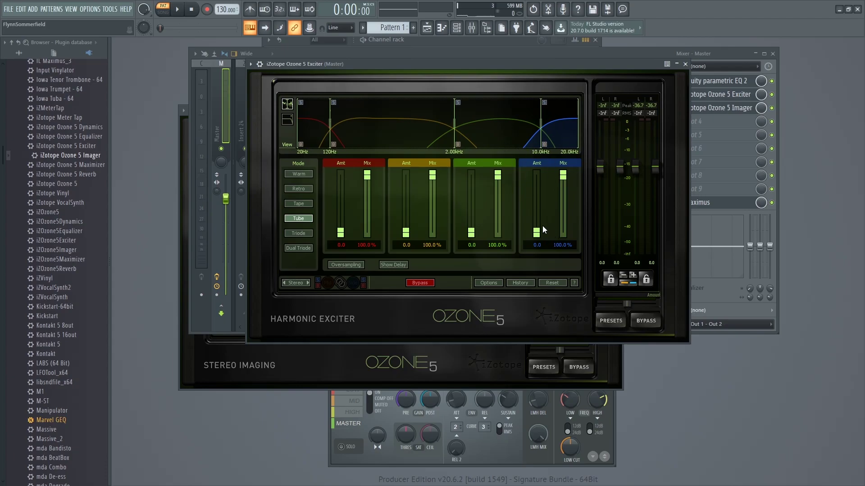
{"action": "left_click_drag", "start_coordinate": [538, 229], "coordinate": [540, 207]}
{"action": "left_click_drag", "start_coordinate": [492, 64], "coordinate": [463, 66]}
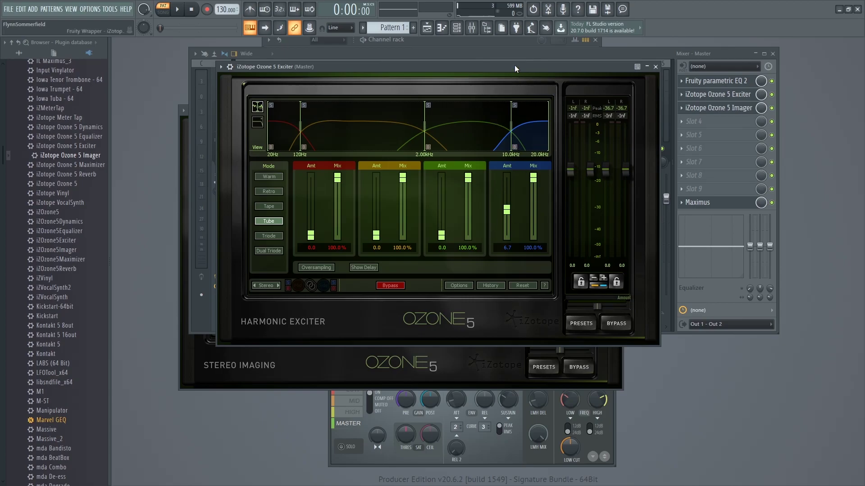
{"action": "left_click_drag", "start_coordinate": [514, 65], "coordinate": [543, 69]}
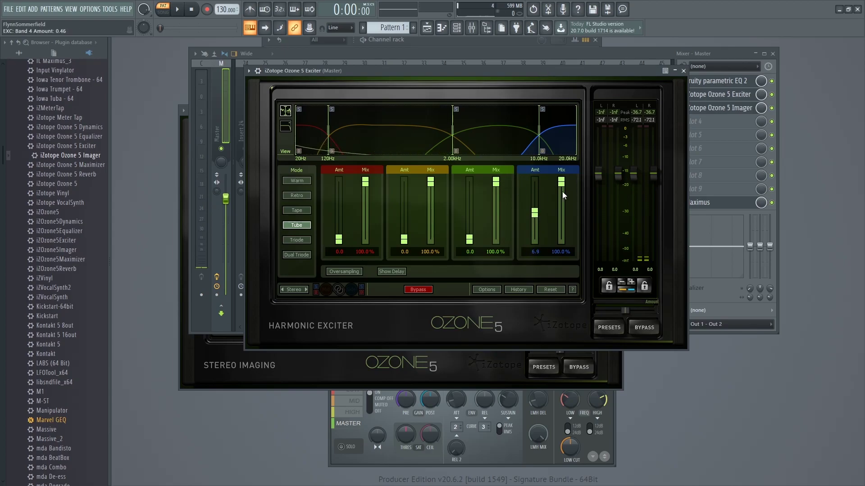
{"action": "left_click_drag", "start_coordinate": [564, 193], "coordinate": [561, 181]}
{"action": "left_click_drag", "start_coordinate": [533, 216], "coordinate": [534, 246]}
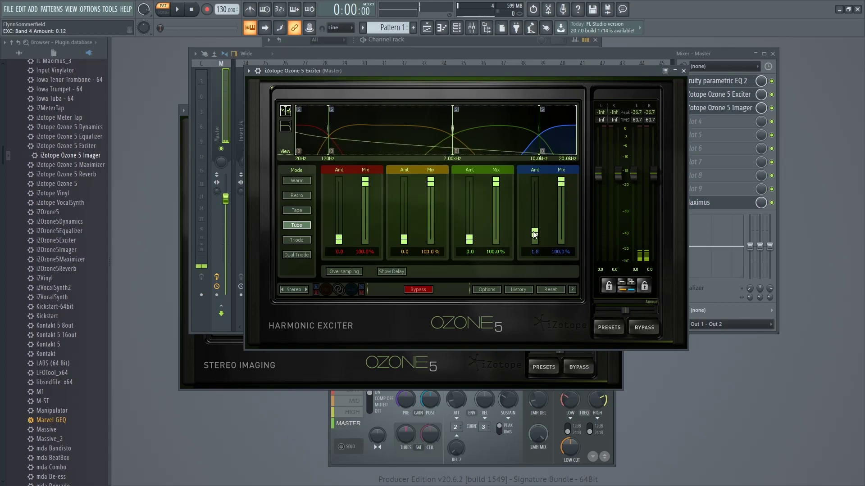
{"action": "left_click_drag", "start_coordinate": [450, 70], "coordinate": [419, 79]}
Open the master's iZotope Ozone 5 Imager and set the Band 1 width to -100%, after trying 100%
{"action": "left_click", "coordinate": [742, 109]}
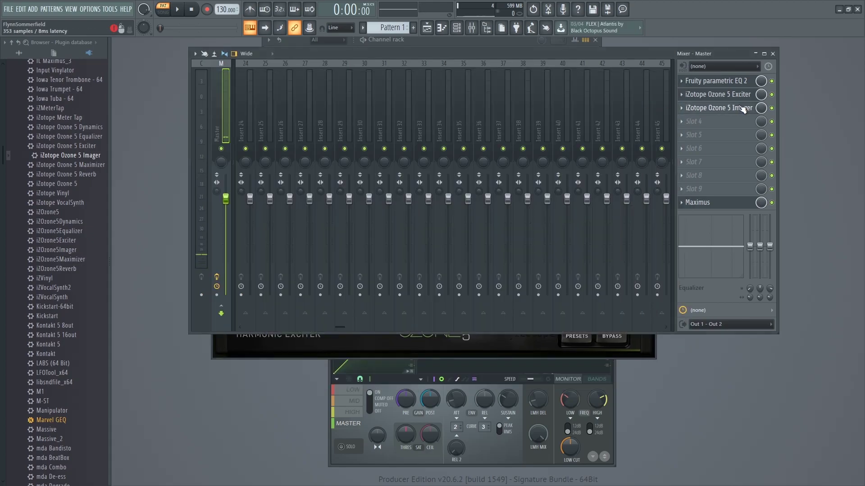
{"action": "left_click_drag", "start_coordinate": [437, 111], "coordinate": [498, 93]}
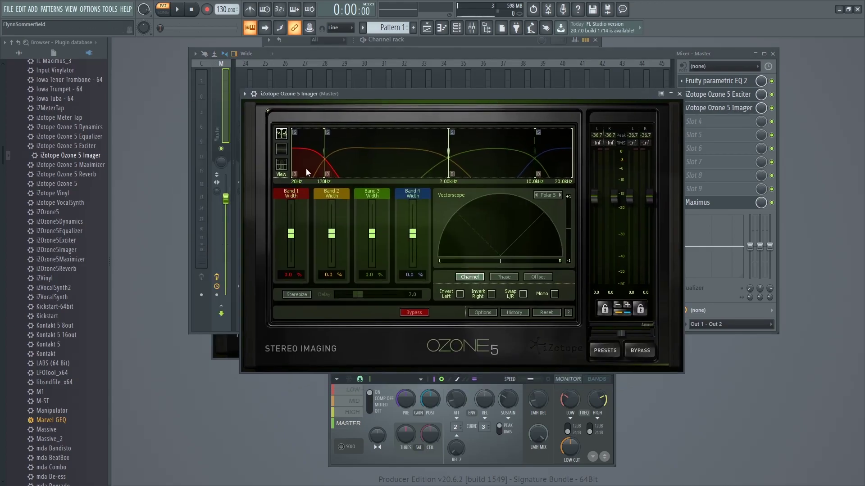
{"action": "mouse_move", "coordinate": [291, 233]}
{"action": "left_mouse_down"}
{"action": "mouse_move", "coordinate": [298, 317]}
{"action": "mouse_move", "coordinate": [299, 236]}
{"action": "left_mouse_up"}
{"action": "left_click_drag", "start_coordinate": [290, 238], "coordinate": [294, 156]}
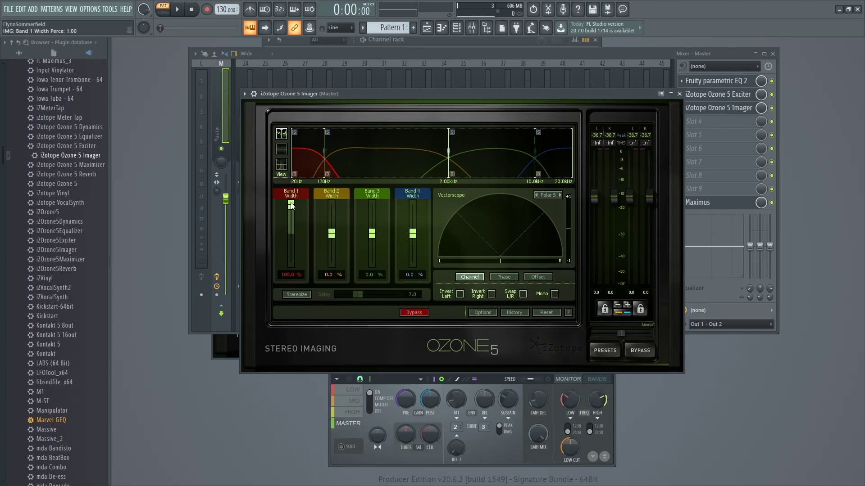
{"action": "left_click_drag", "start_coordinate": [291, 205], "coordinate": [289, 263]}
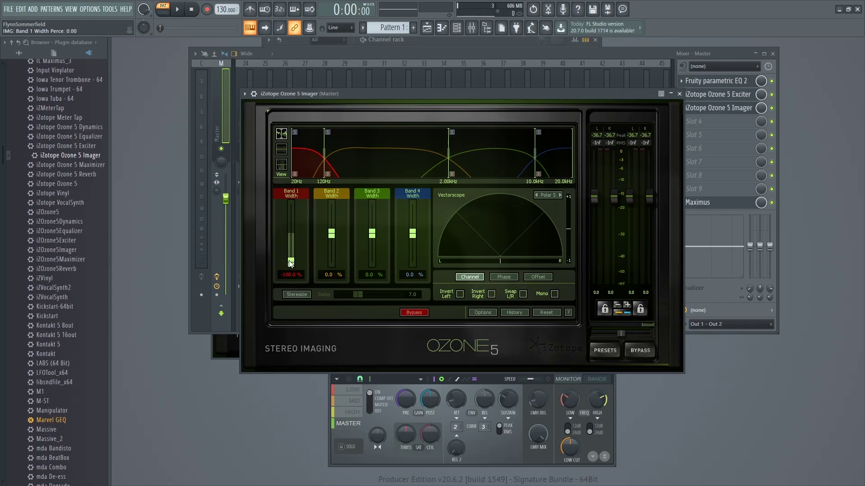
Open Maximus on the master, show its frequency bands view and examine the low and mid bands
{"action": "left_click", "coordinate": [706, 202]}
{"action": "left_click_drag", "start_coordinate": [422, 284], "coordinate": [379, 84]}
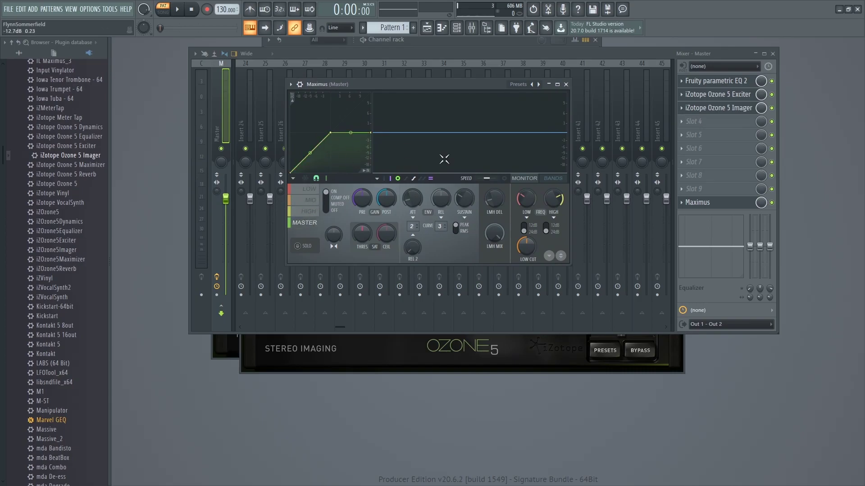
{"action": "left_click", "coordinate": [551, 180]}
{"action": "left_click_drag", "start_coordinate": [381, 130], "coordinate": [392, 130]}
{"action": "left_click", "coordinate": [441, 130]}
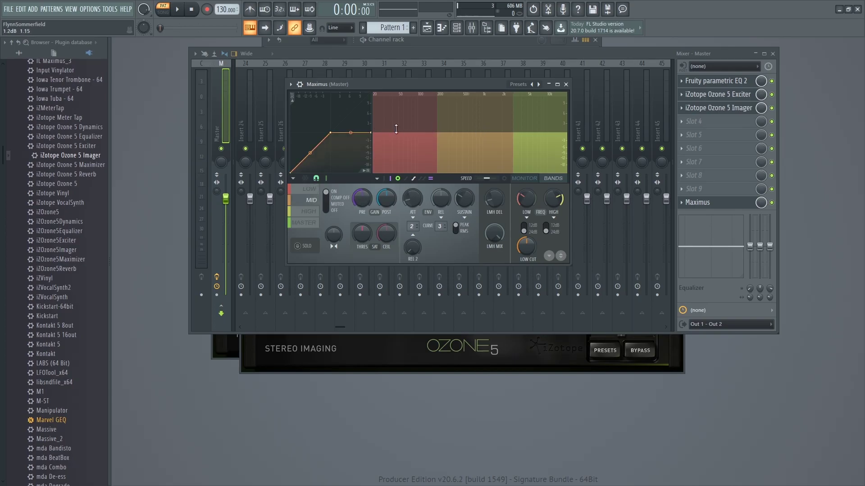
Examine the Maximus controls for the low band and for the high band
{"action": "left_click_drag", "start_coordinate": [404, 85], "coordinate": [406, 81]}
{"action": "left_click", "coordinate": [409, 138]}
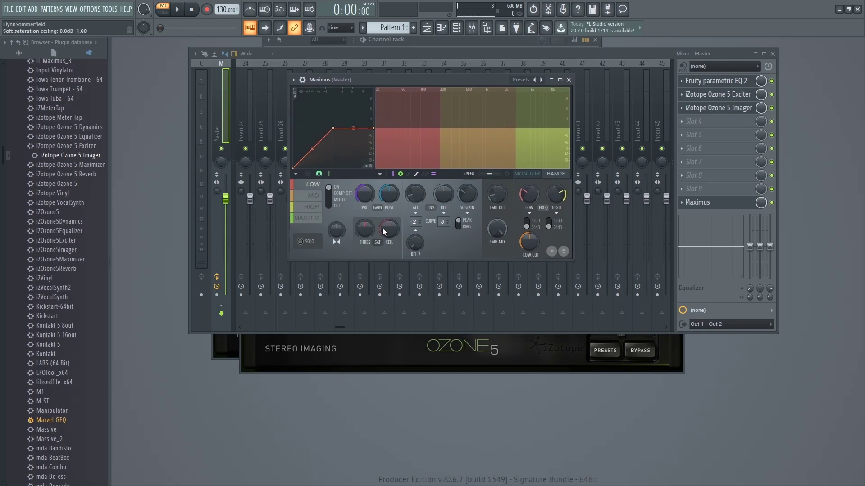
{"action": "left_click_drag", "start_coordinate": [393, 77], "coordinate": [439, 76]}
{"action": "left_click", "coordinate": [573, 128]}
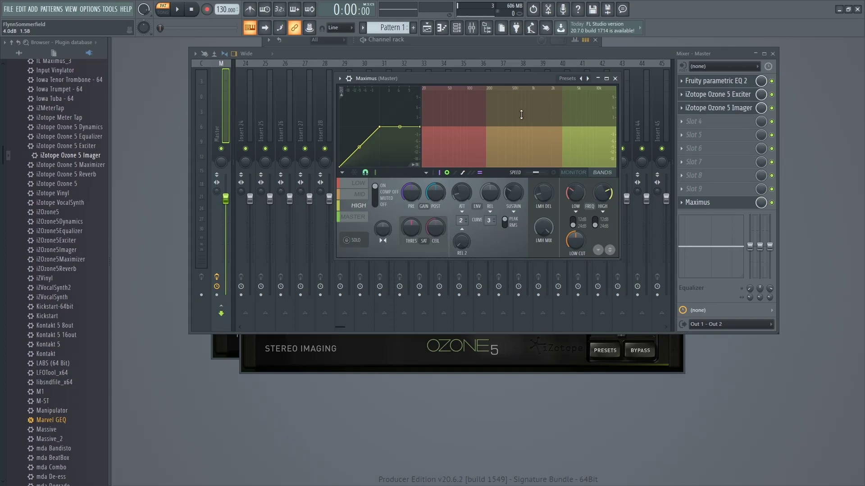
{"action": "left_click_drag", "start_coordinate": [435, 81], "coordinate": [394, 56]}
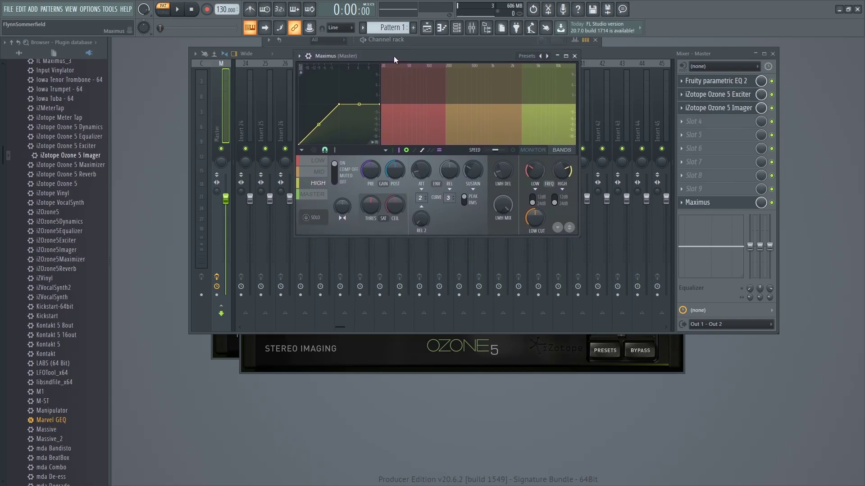